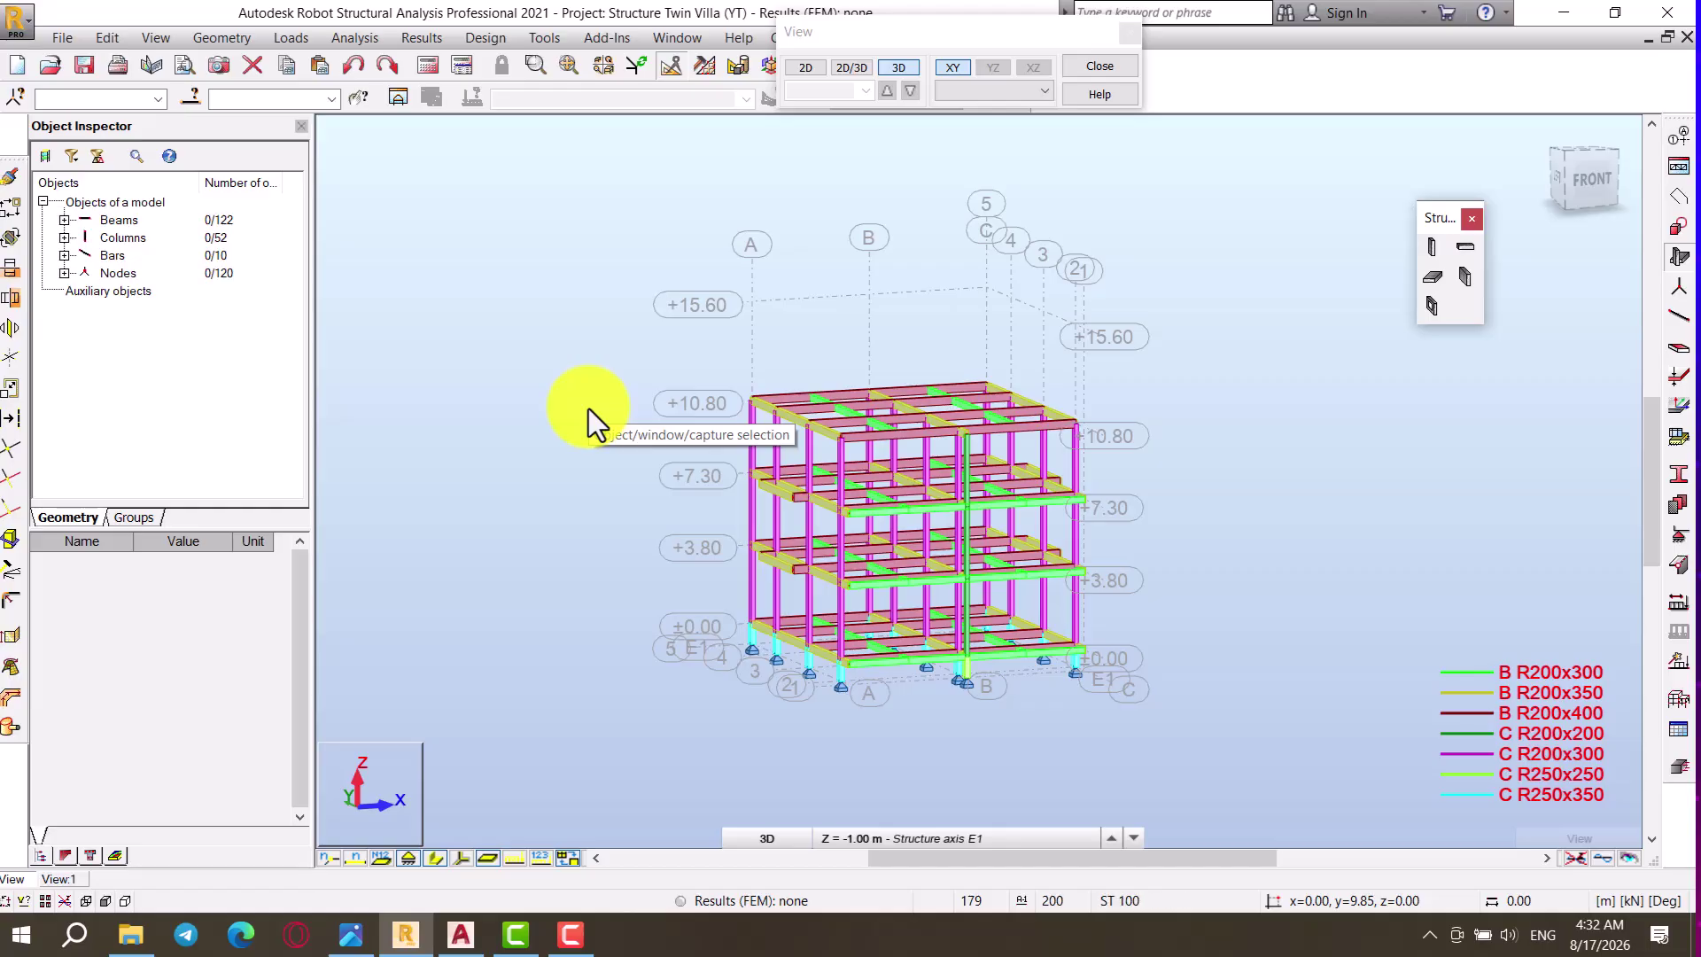
Step: Inspect the 3D frame model from an angled view, covering its beams, columns and foundation supports
right_click(562, 400)
click(546, 485)
drag(550, 474, 677, 403)
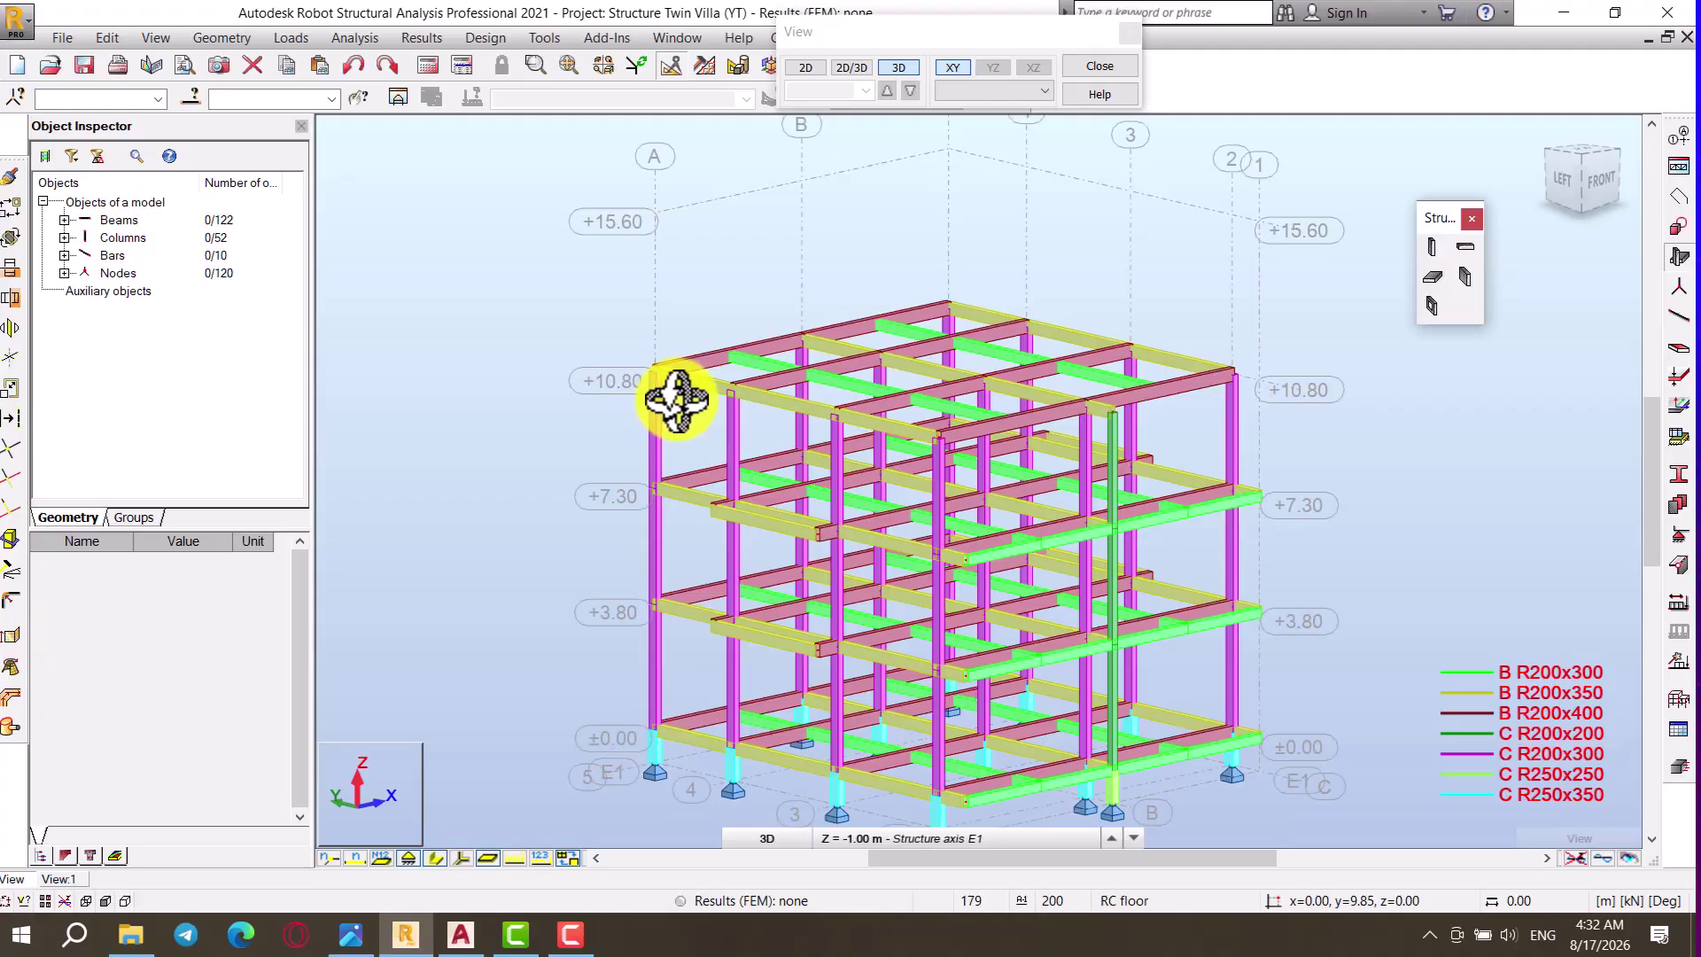
right_click(512, 374)
click(507, 376)
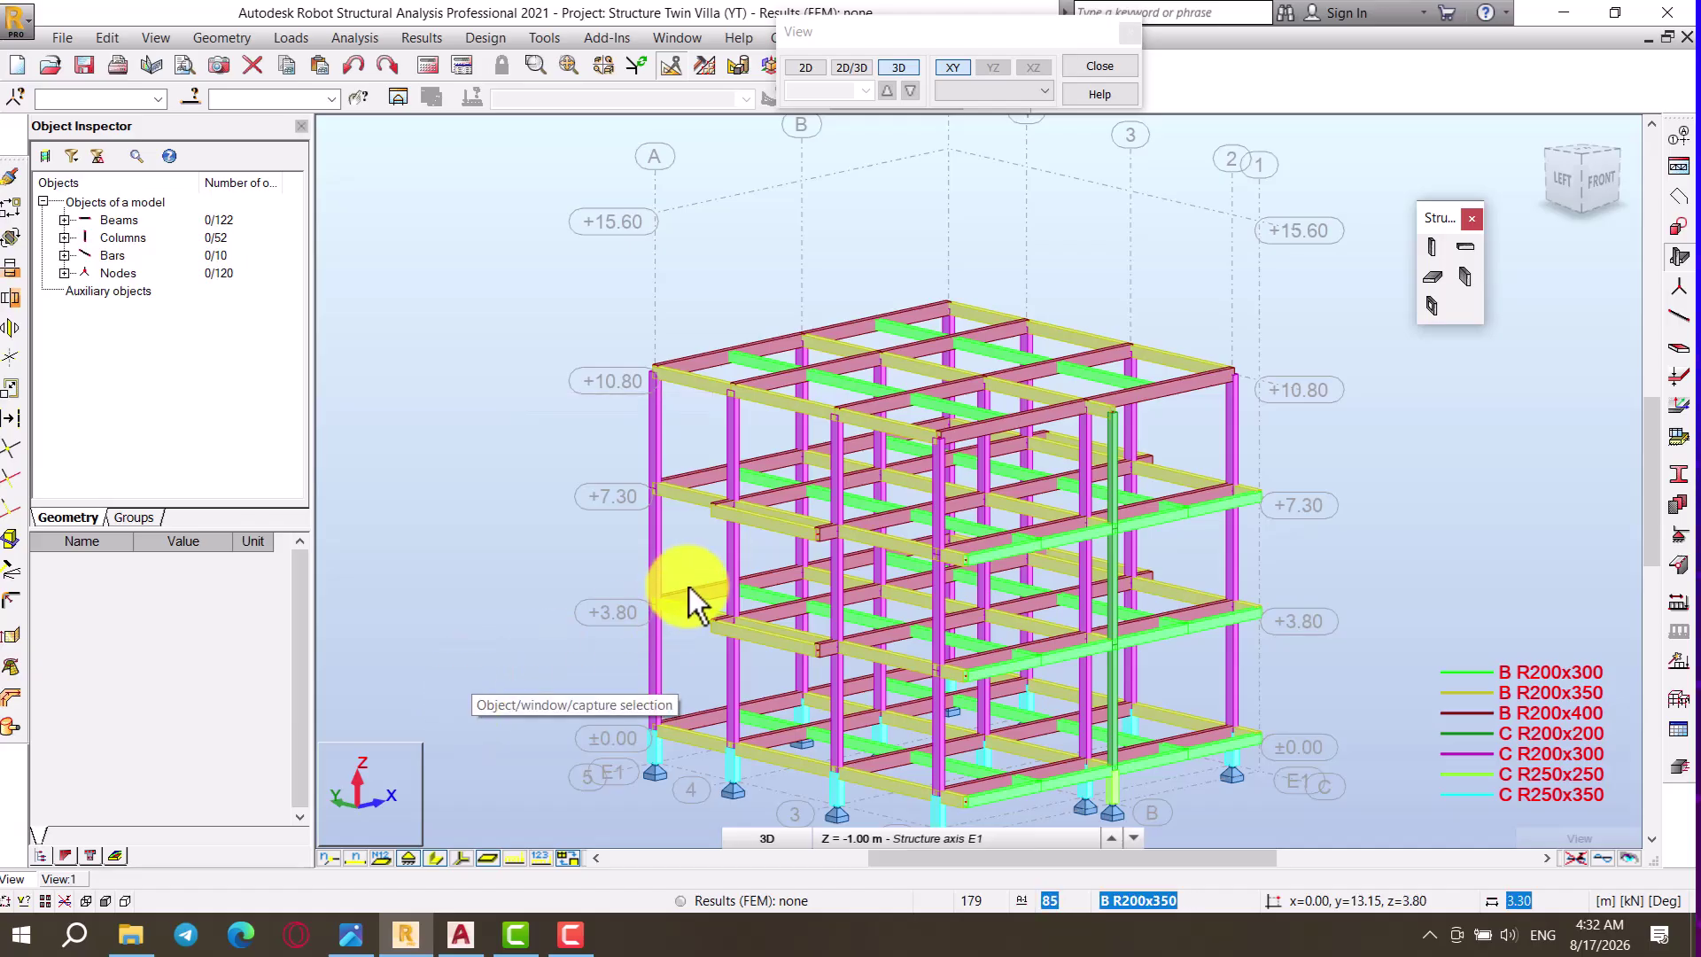
shift+middle_drag(569, 520, 569, 505)
scroll(793, 614, up, 5)
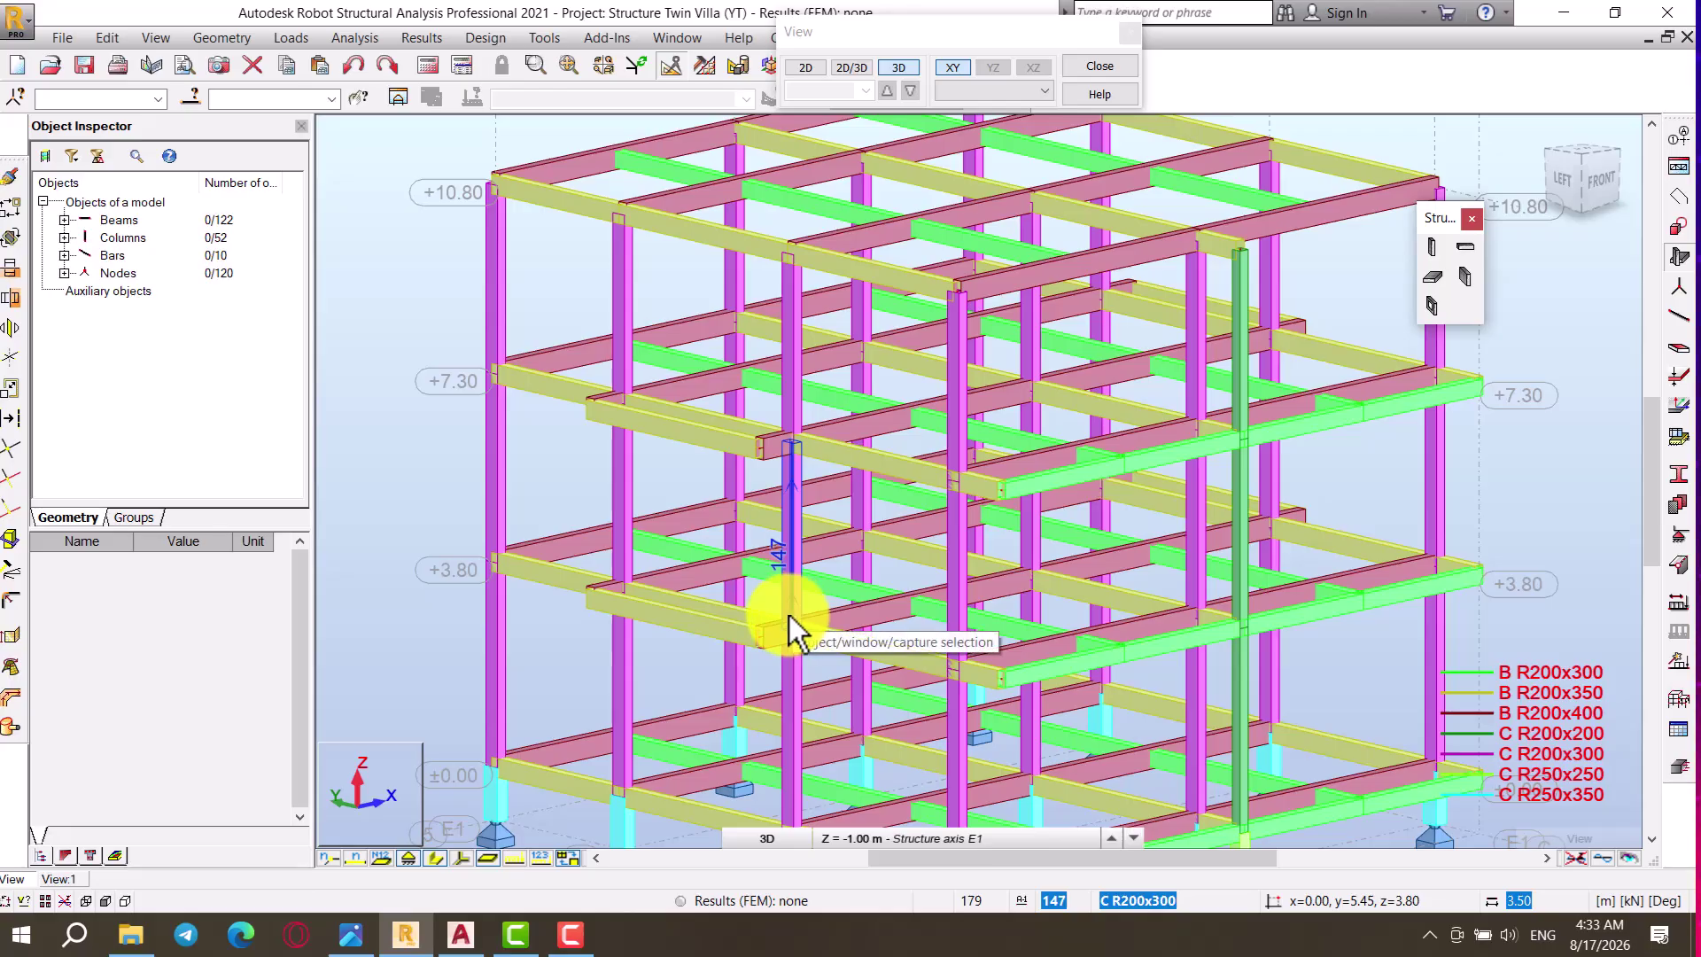
scroll(752, 589, down, 3)
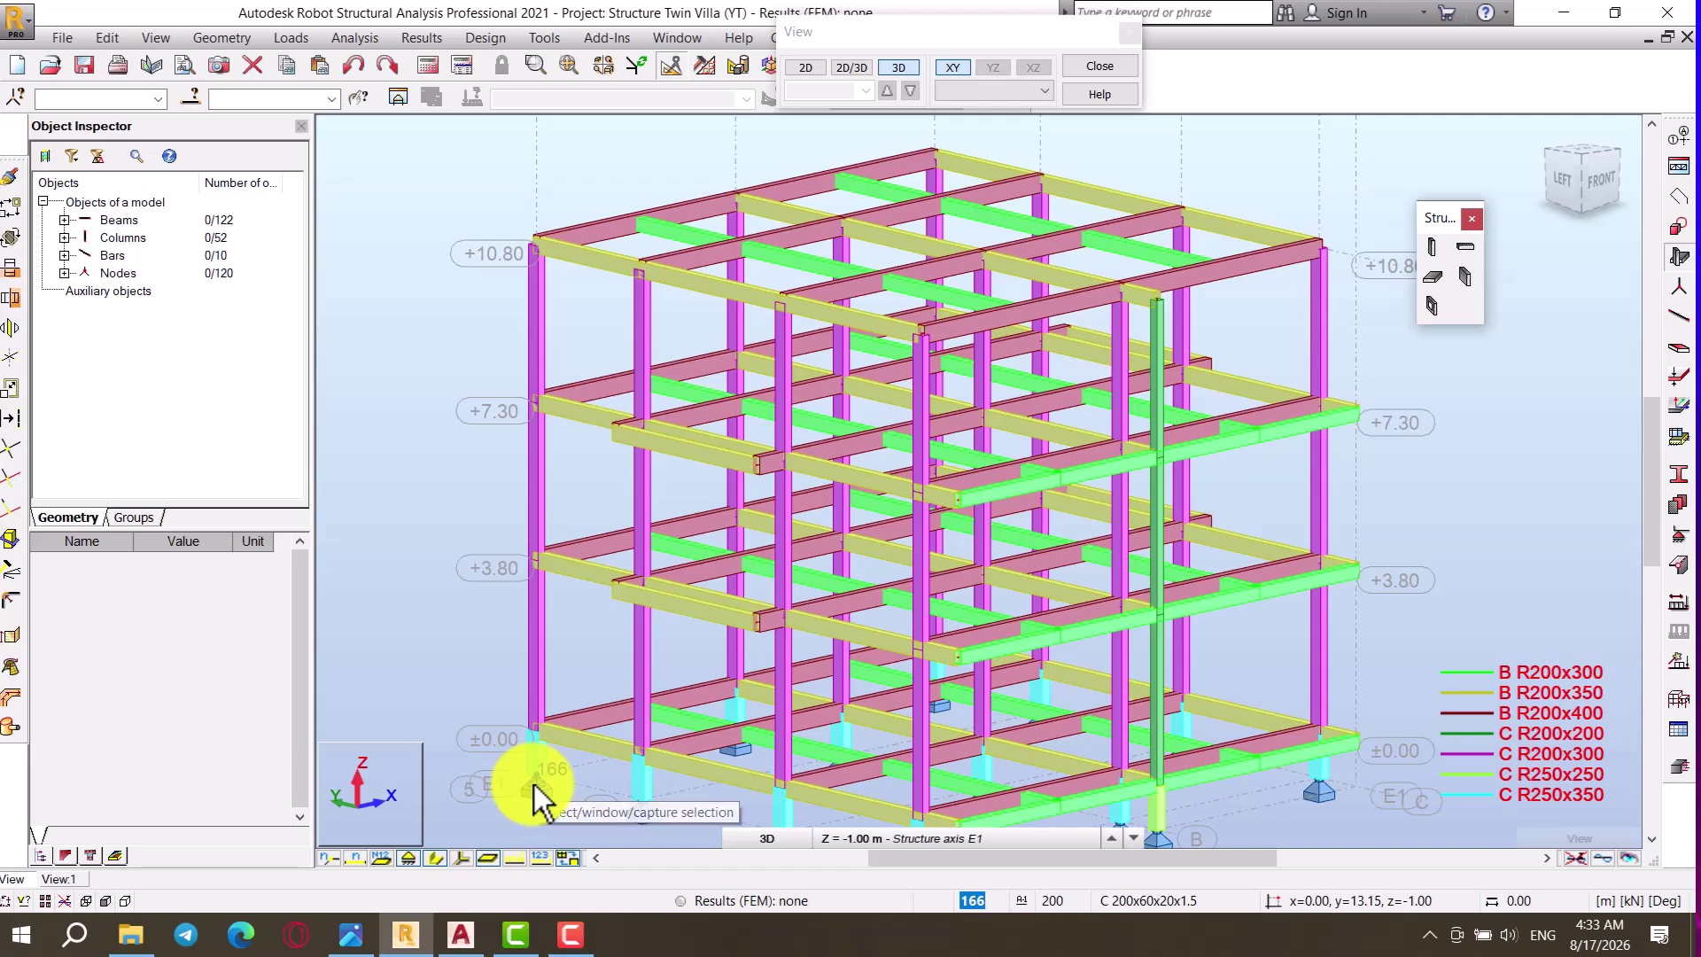
Step: Switch to AutoCAD and examine the twin staircases between grids 3 and 4 in the second floor plan
click(461, 934)
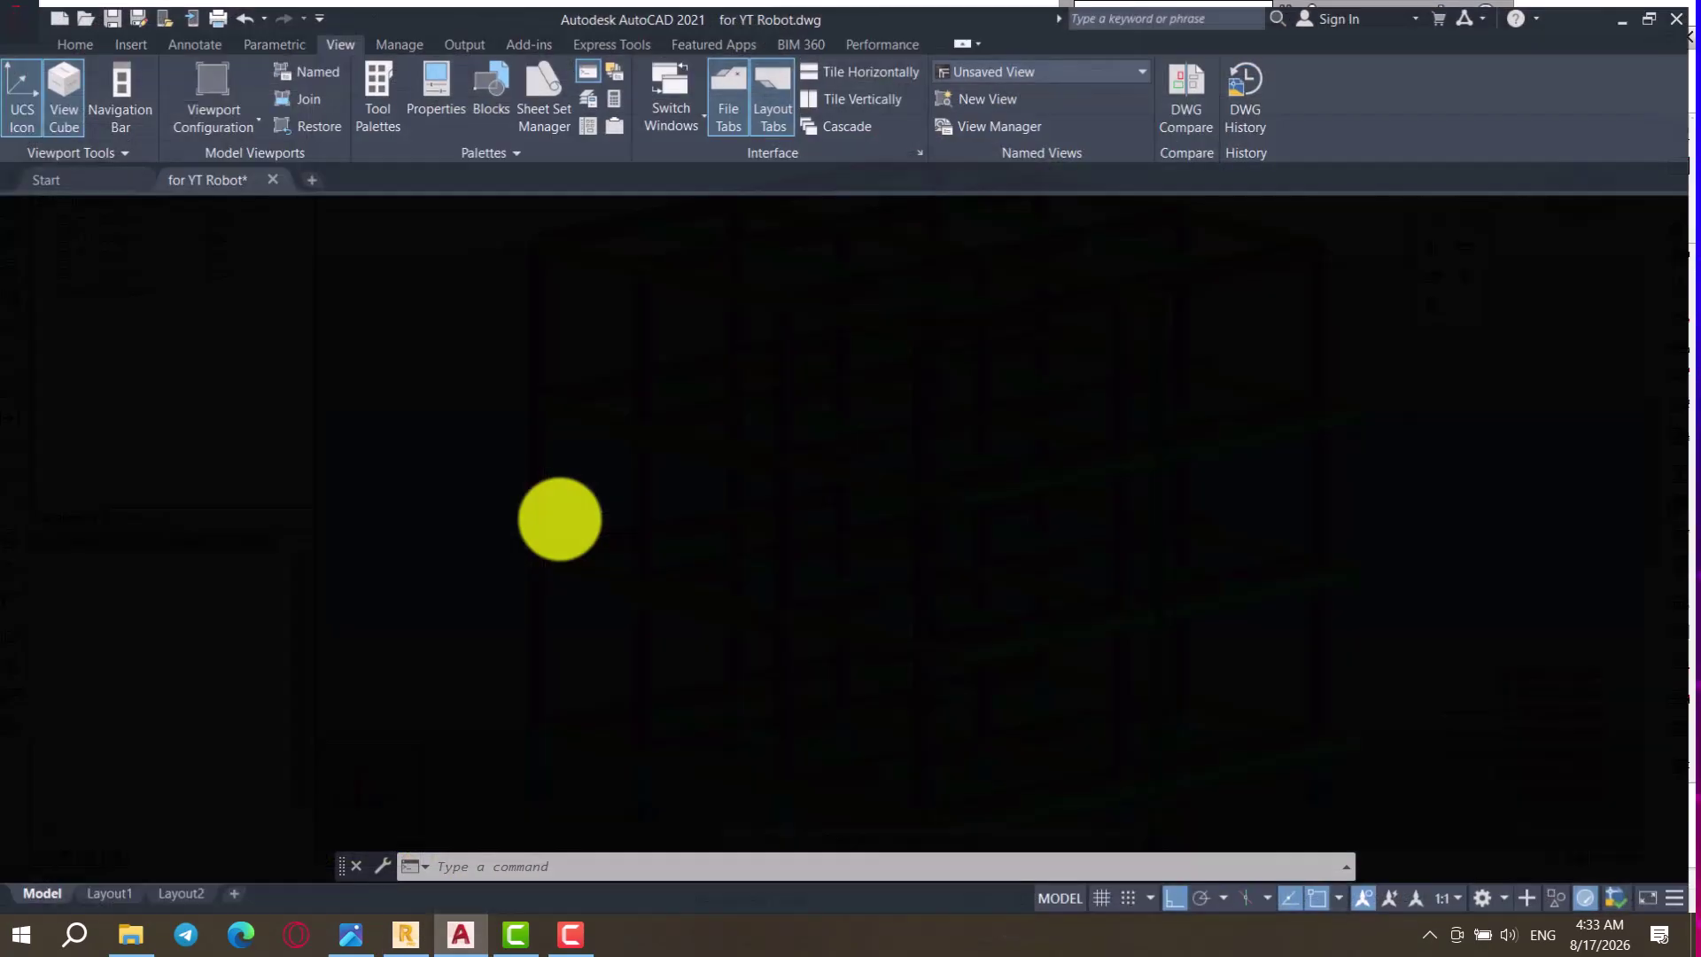
scroll(523, 561, down, 3)
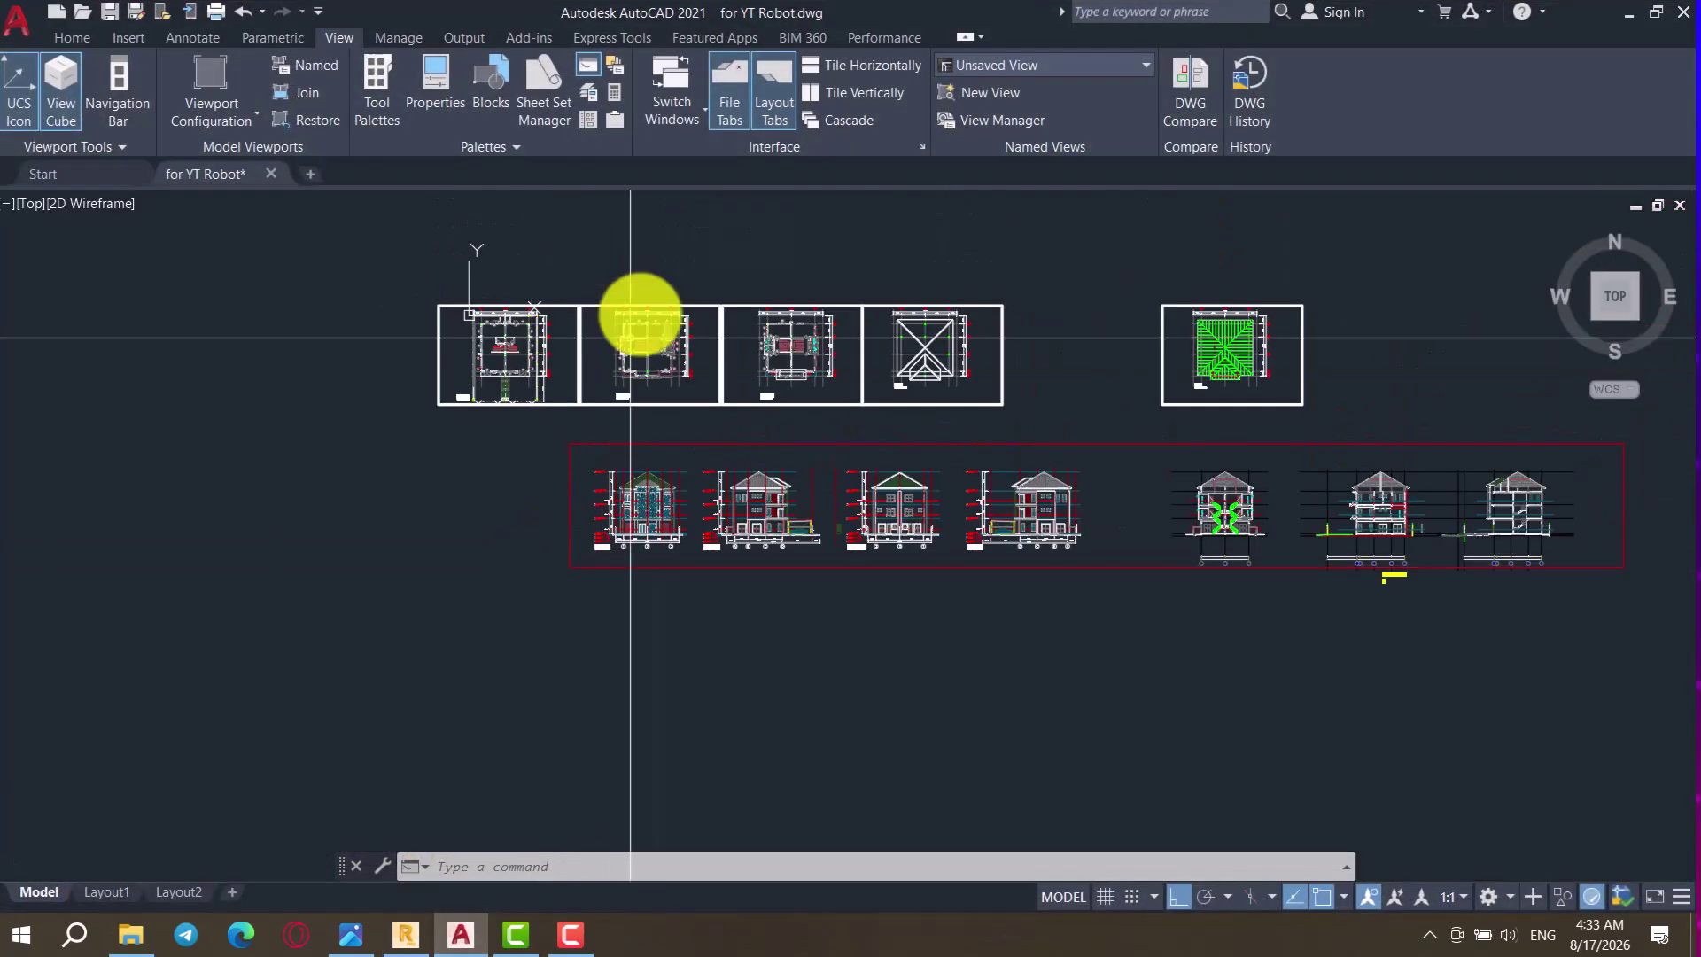
scroll(630, 337, up, 5)
scroll(886, 331, down, 2)
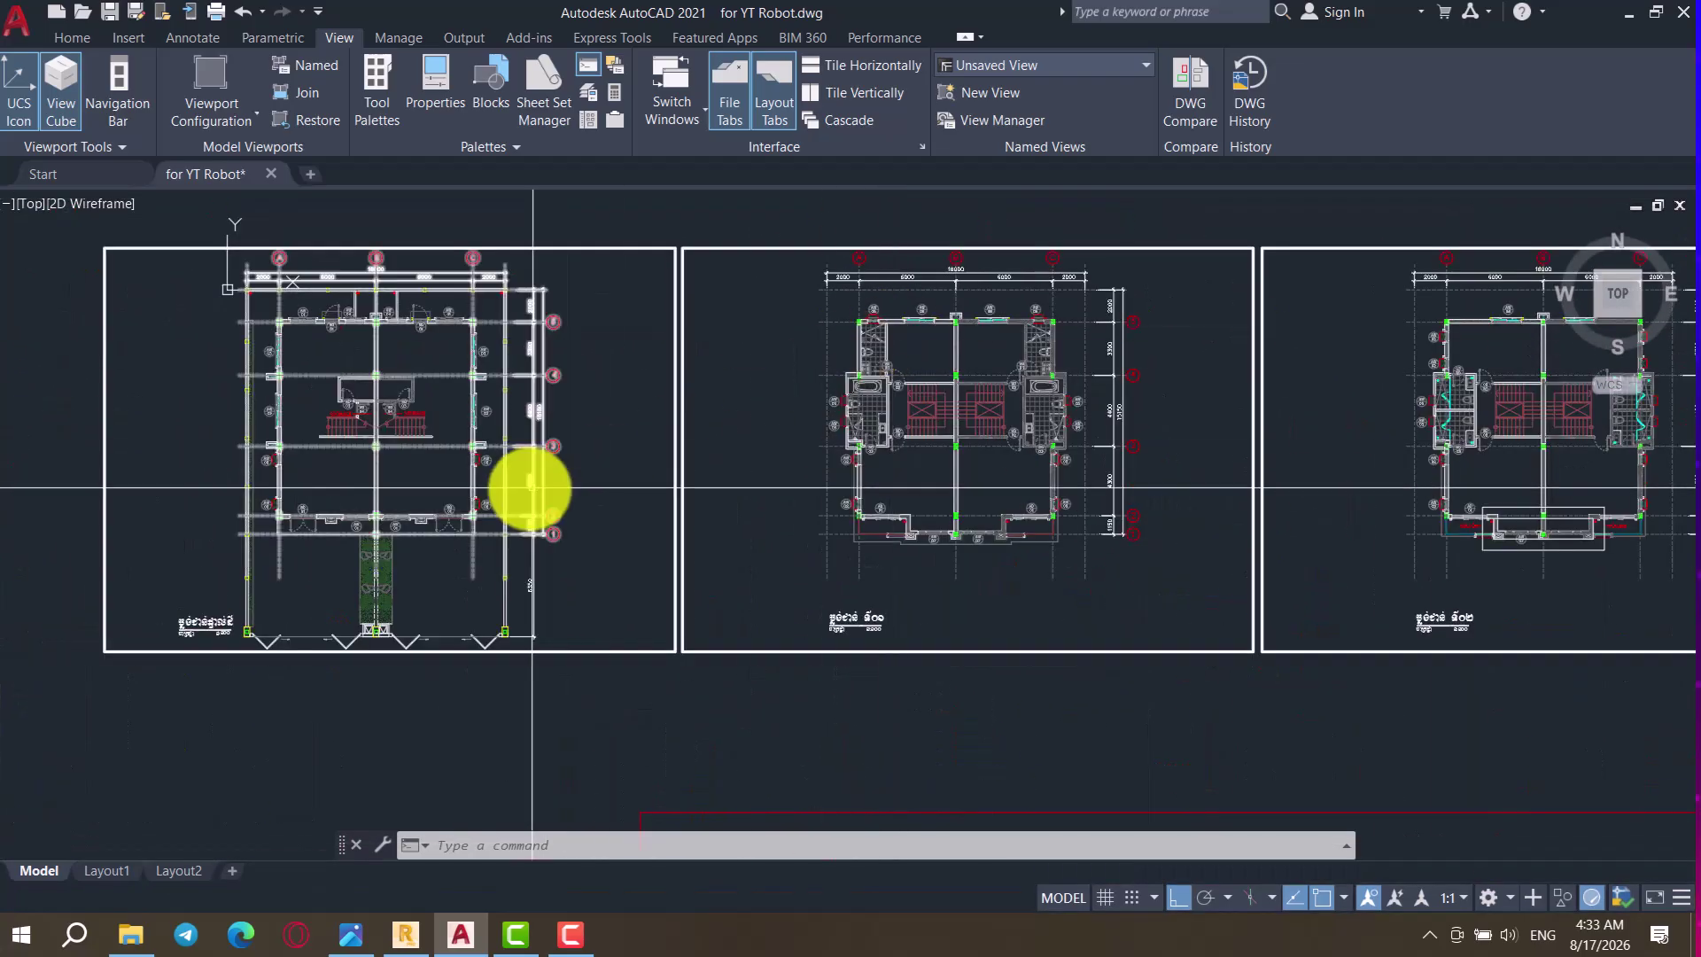
scroll(866, 406, up, 5)
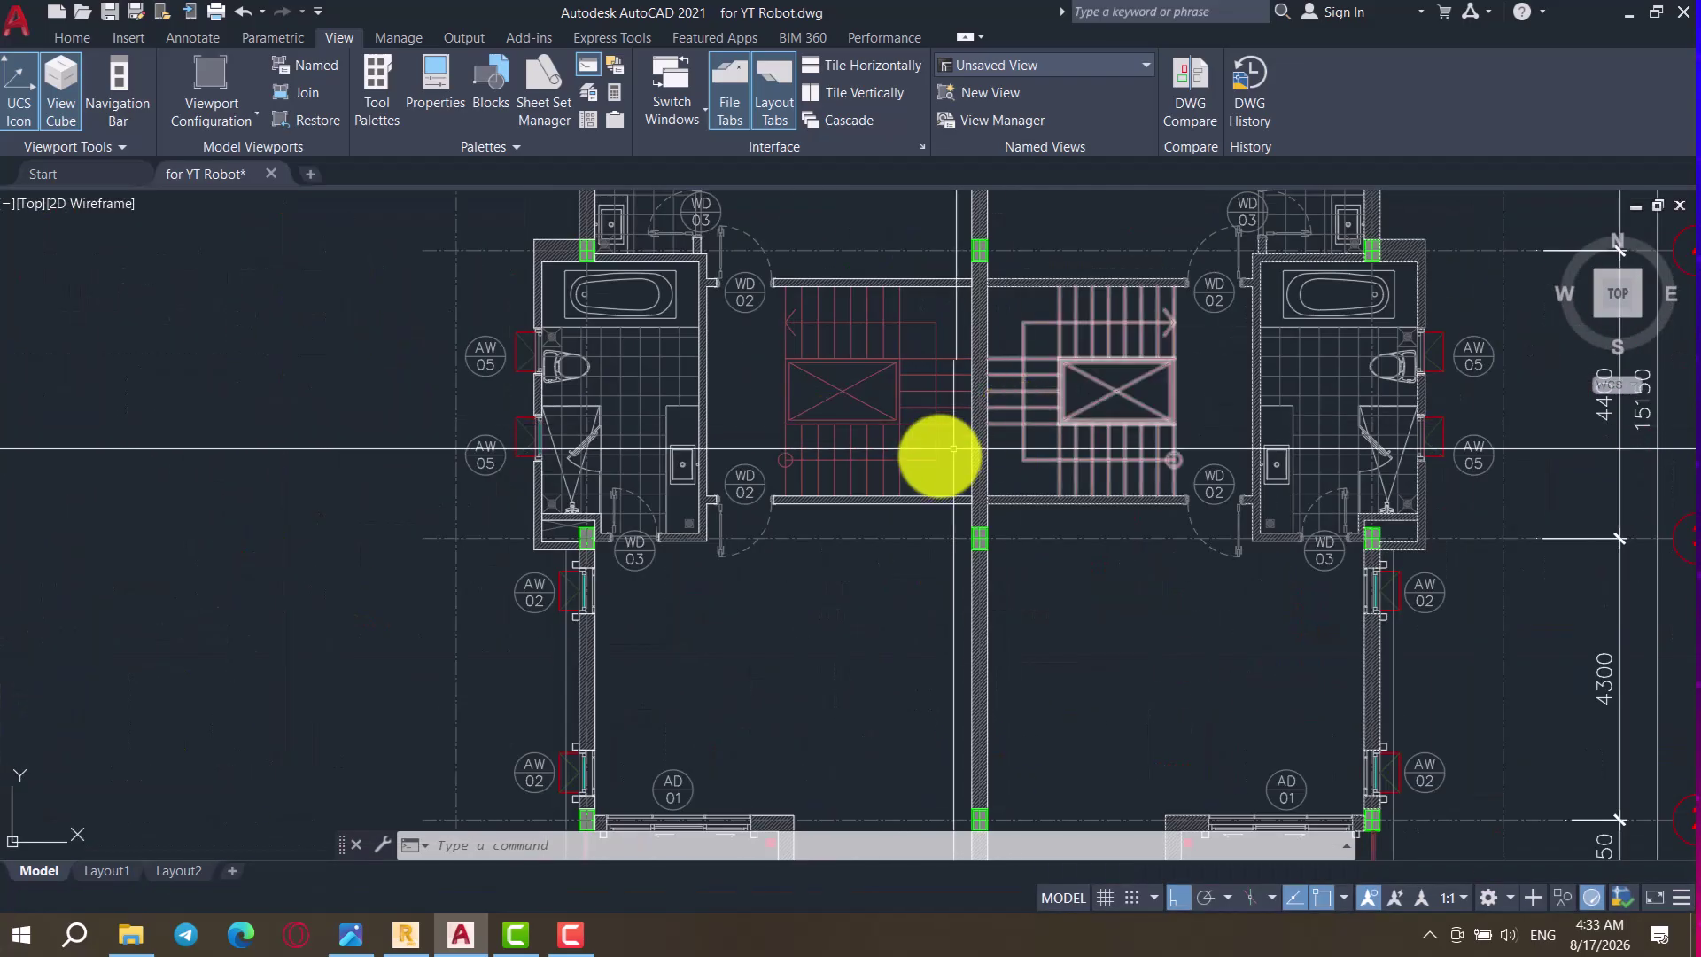
scroll(979, 448, down, 2)
scroll(896, 474, up, 2)
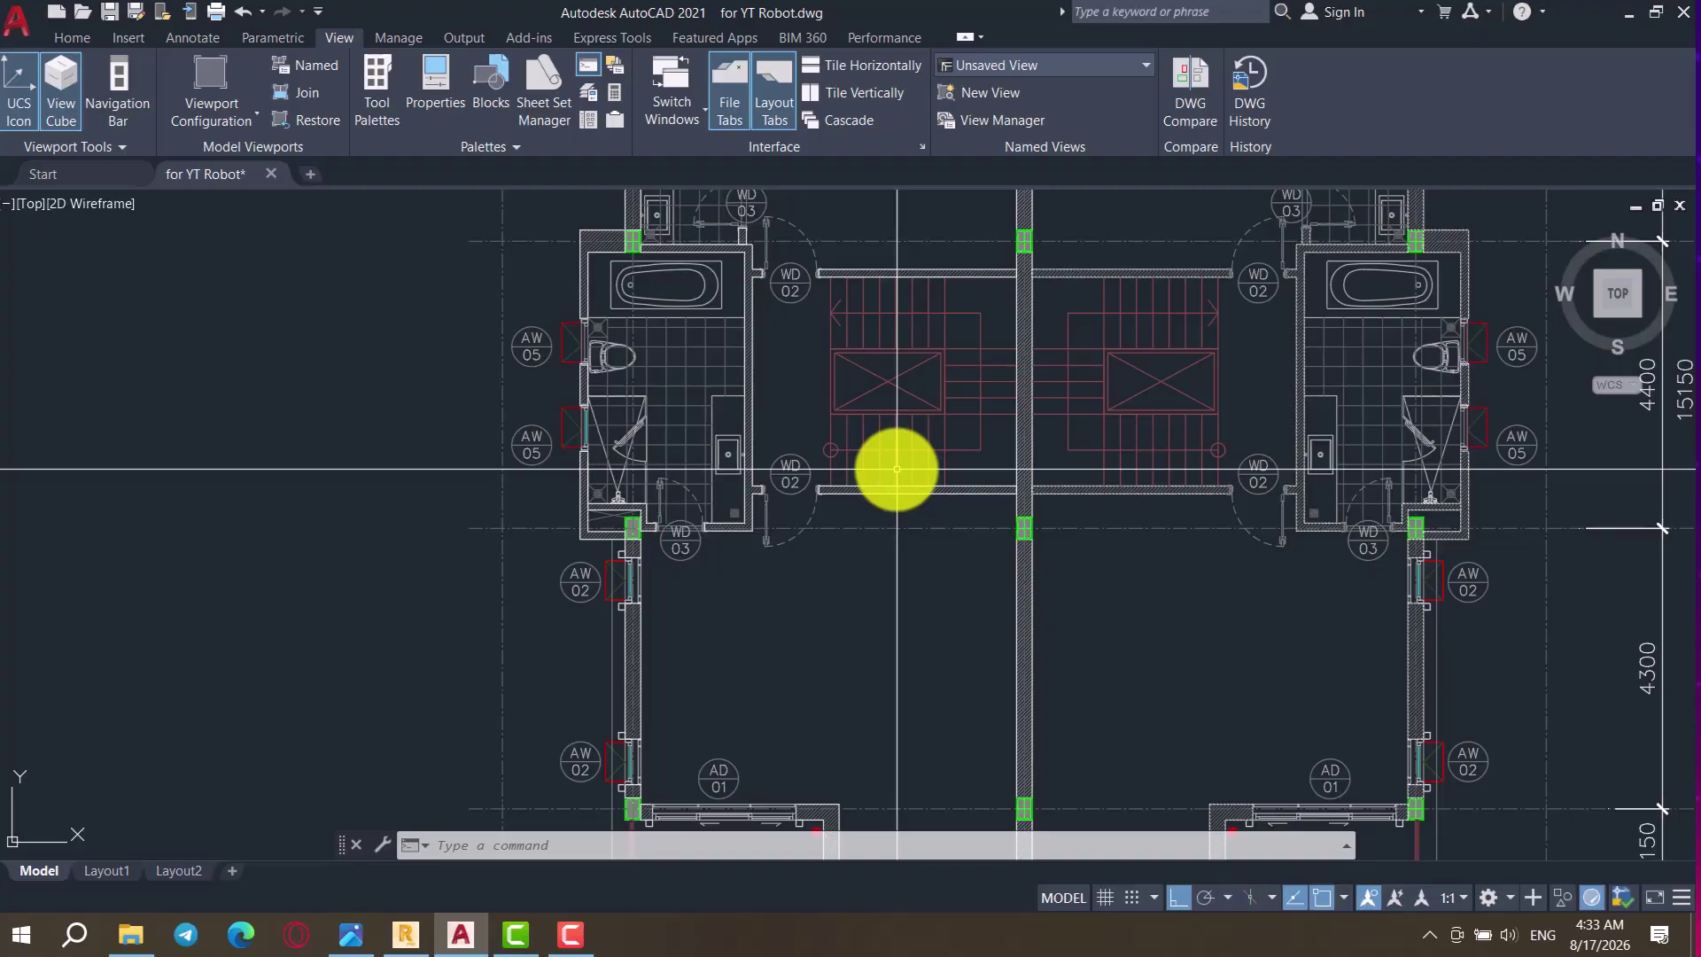
text(L)
key(Return)
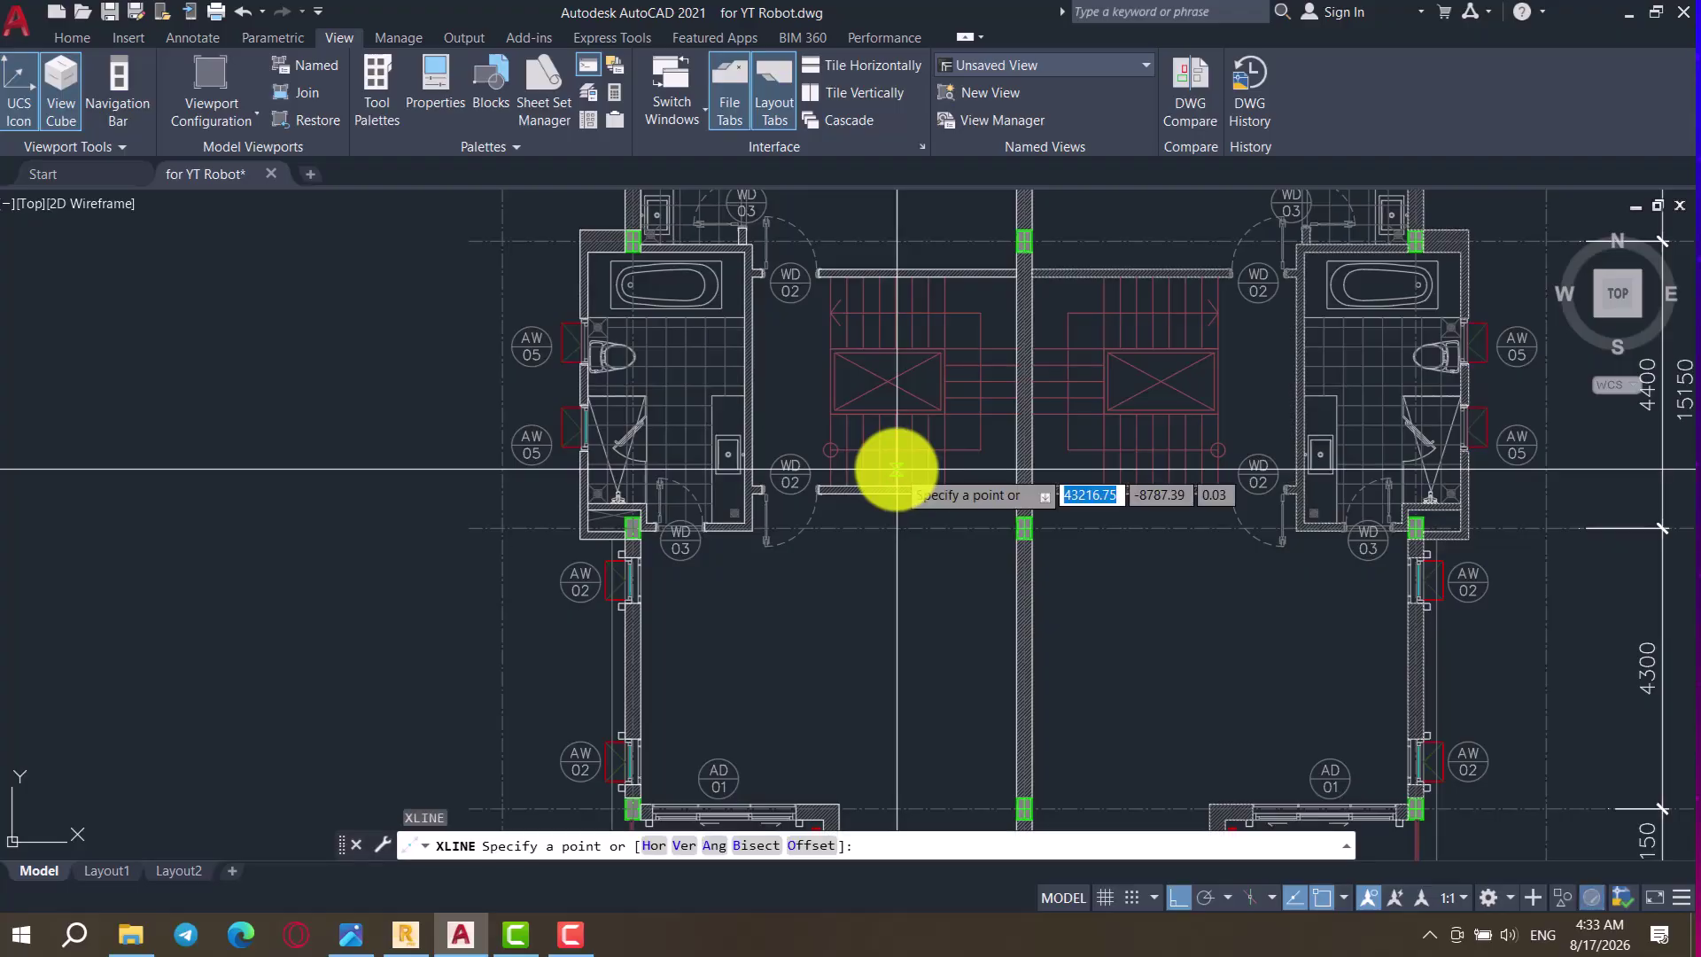
key(Escape)
Step: Add a horizontal linear dimension from the centre of column A/3 to the left staircase's outer edge, placed below the wall
text(dli)
key(Return)
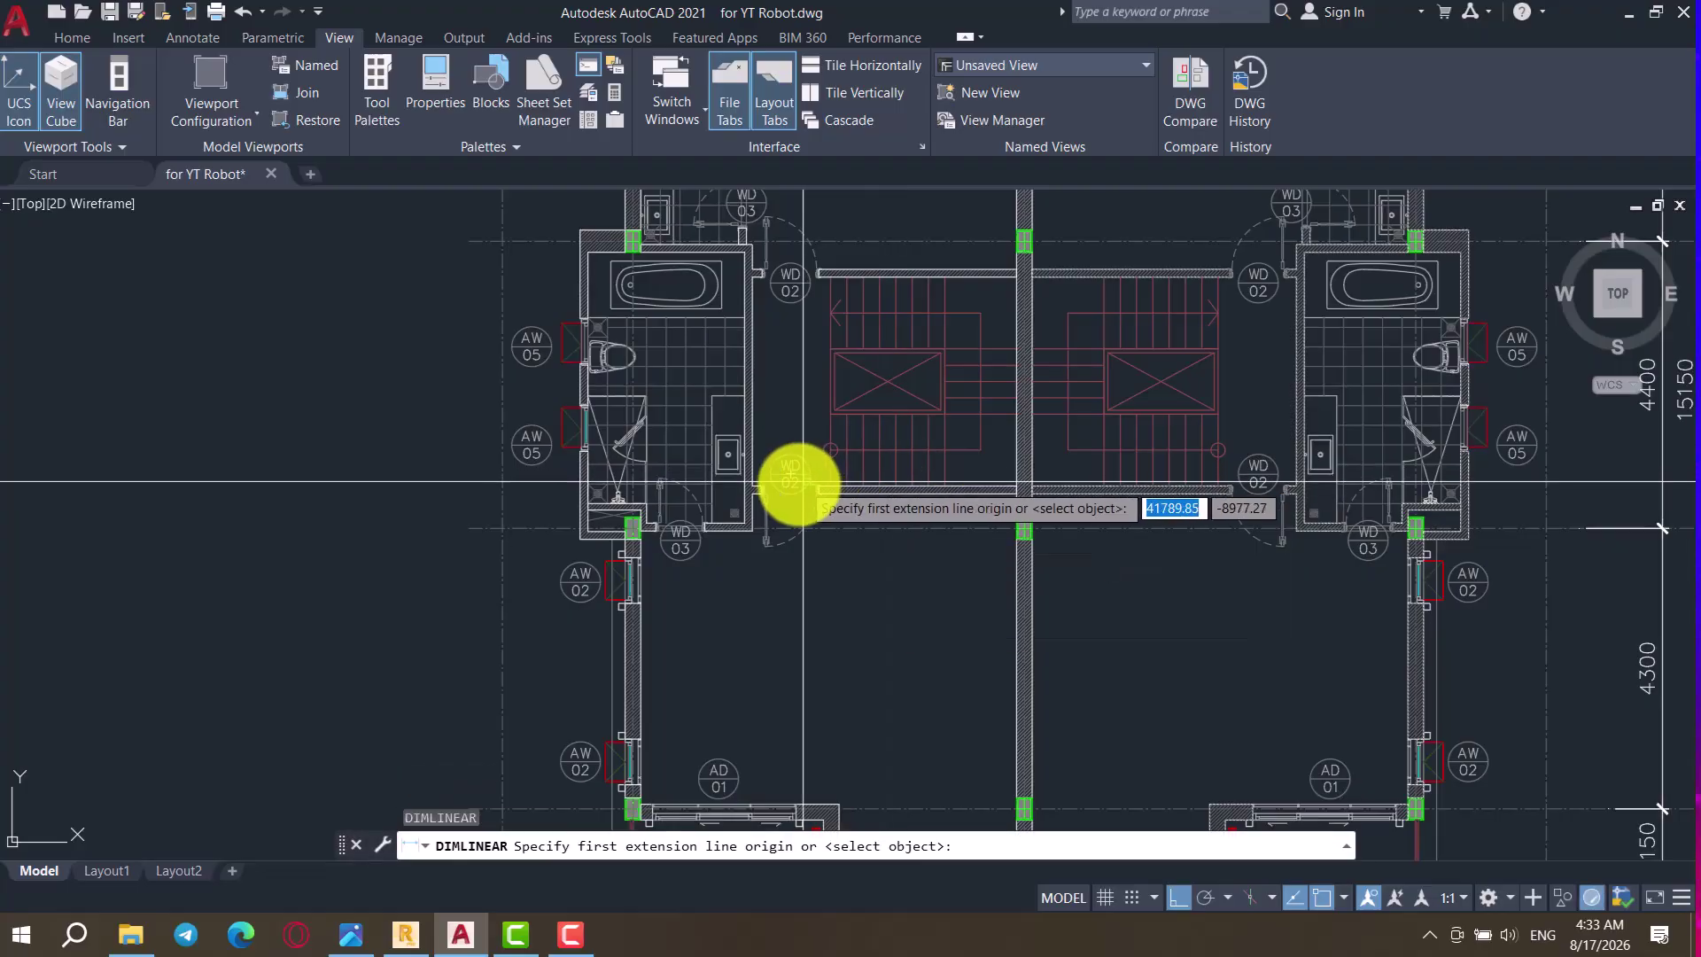
scroll(795, 484, up, 3)
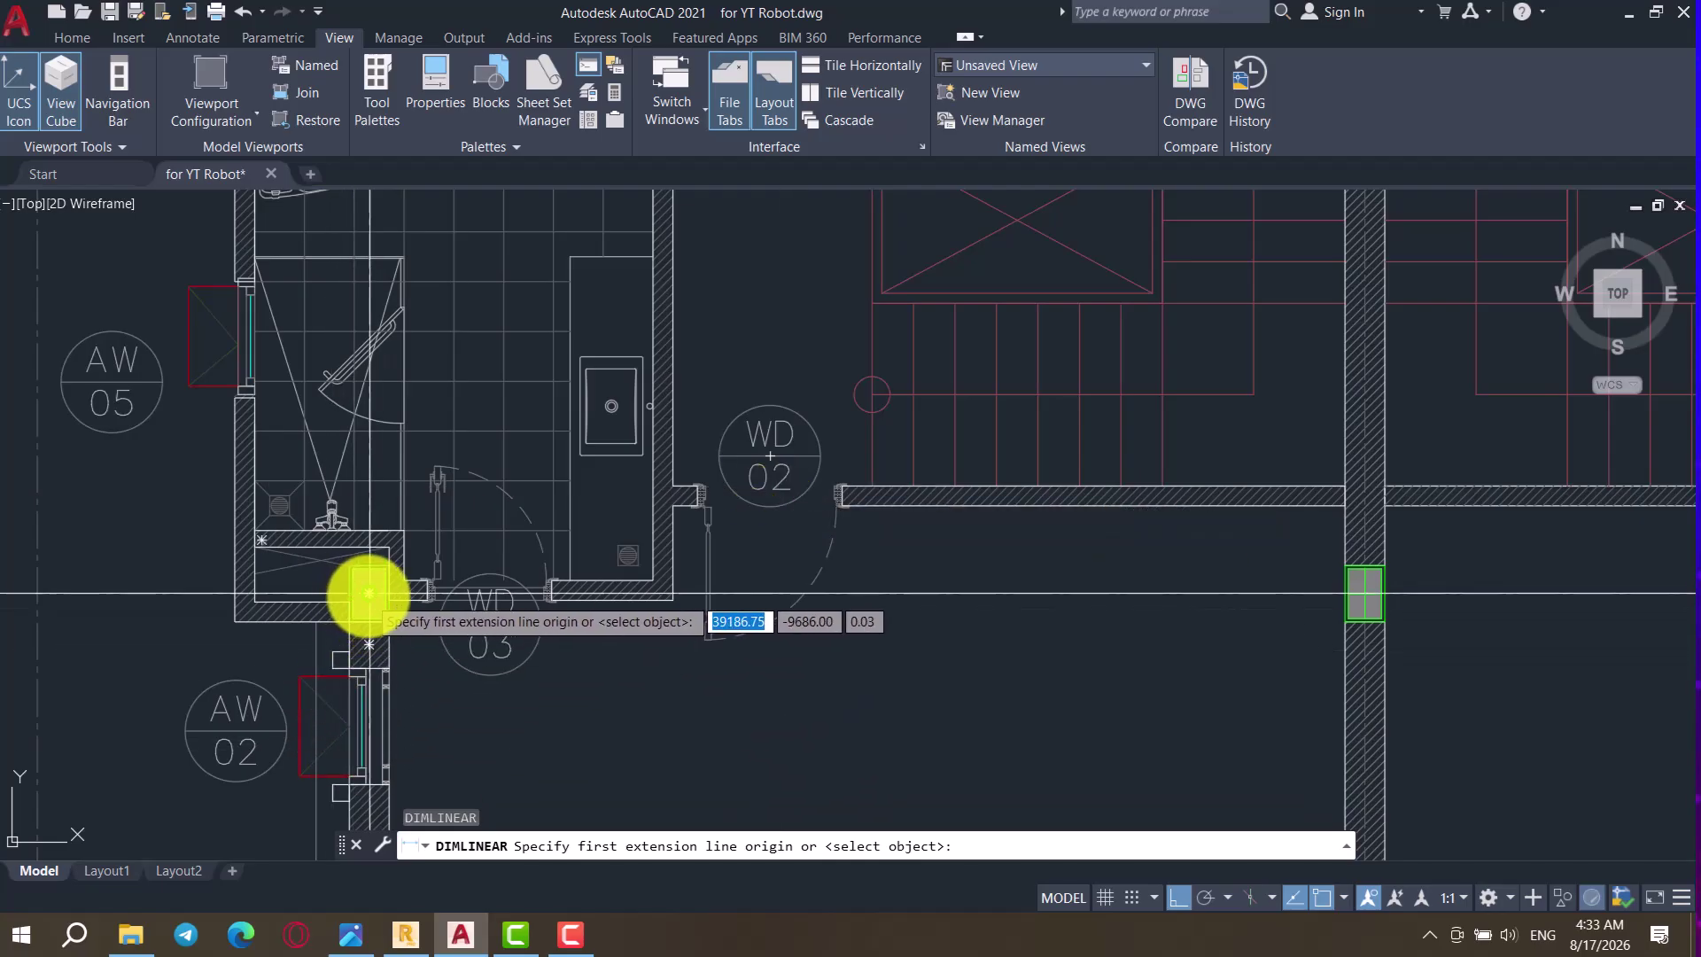
click(369, 593)
click(869, 487)
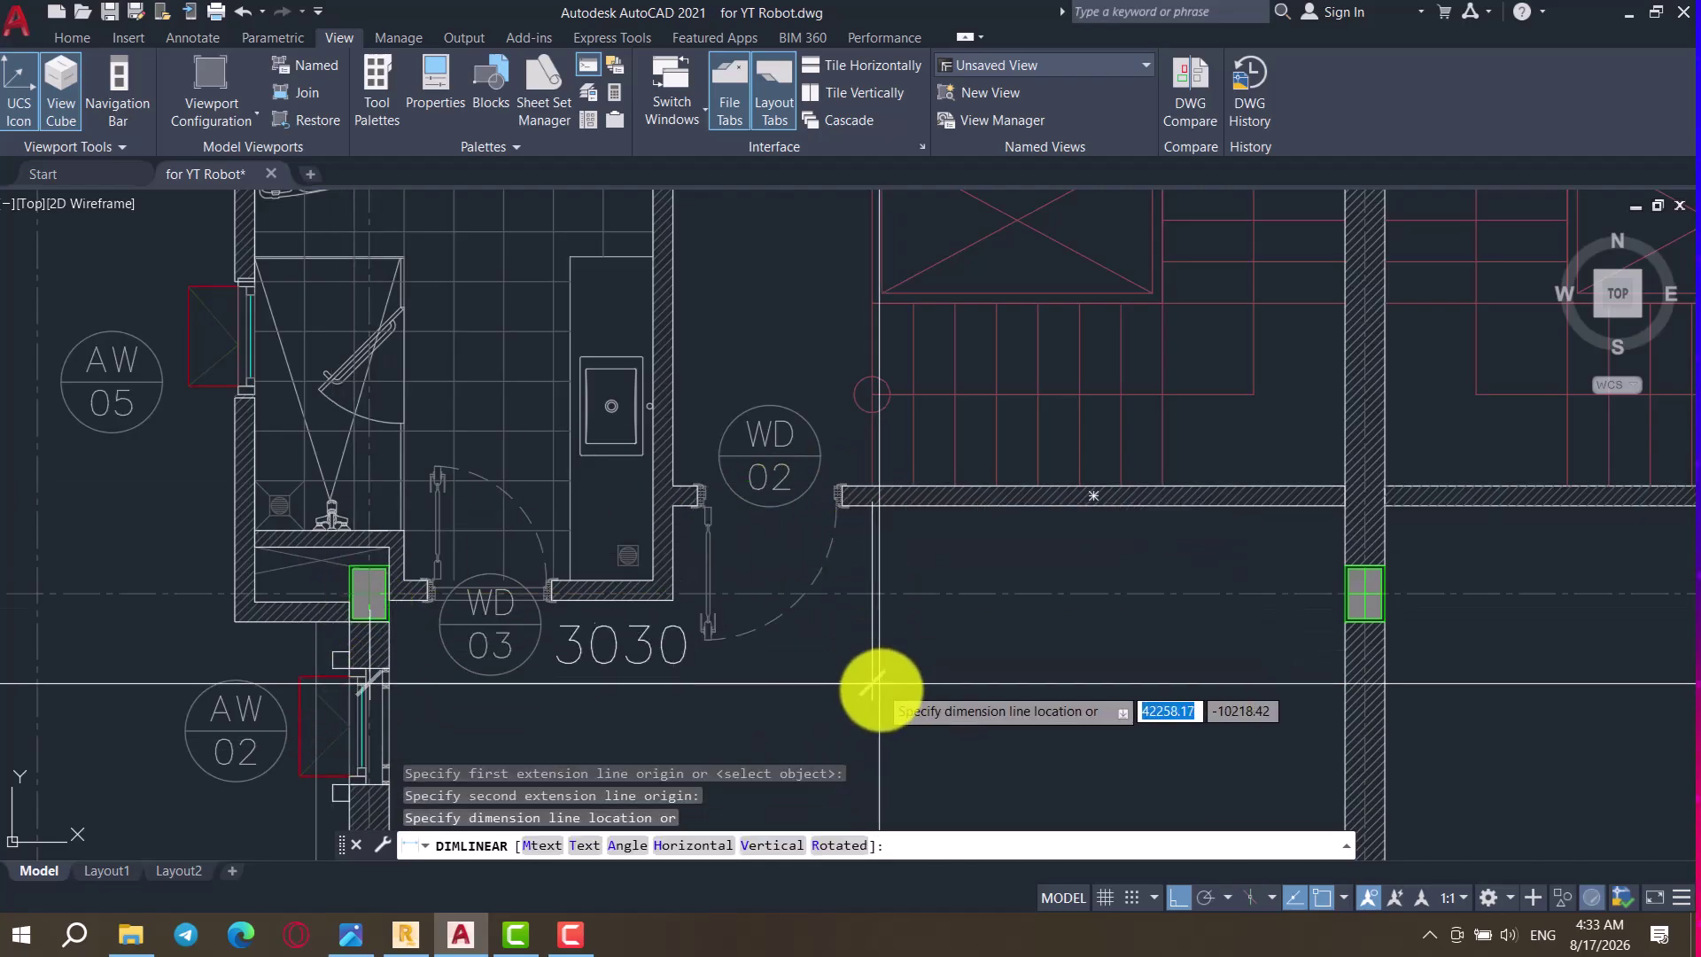
click(887, 718)
key(Return)
click(871, 487)
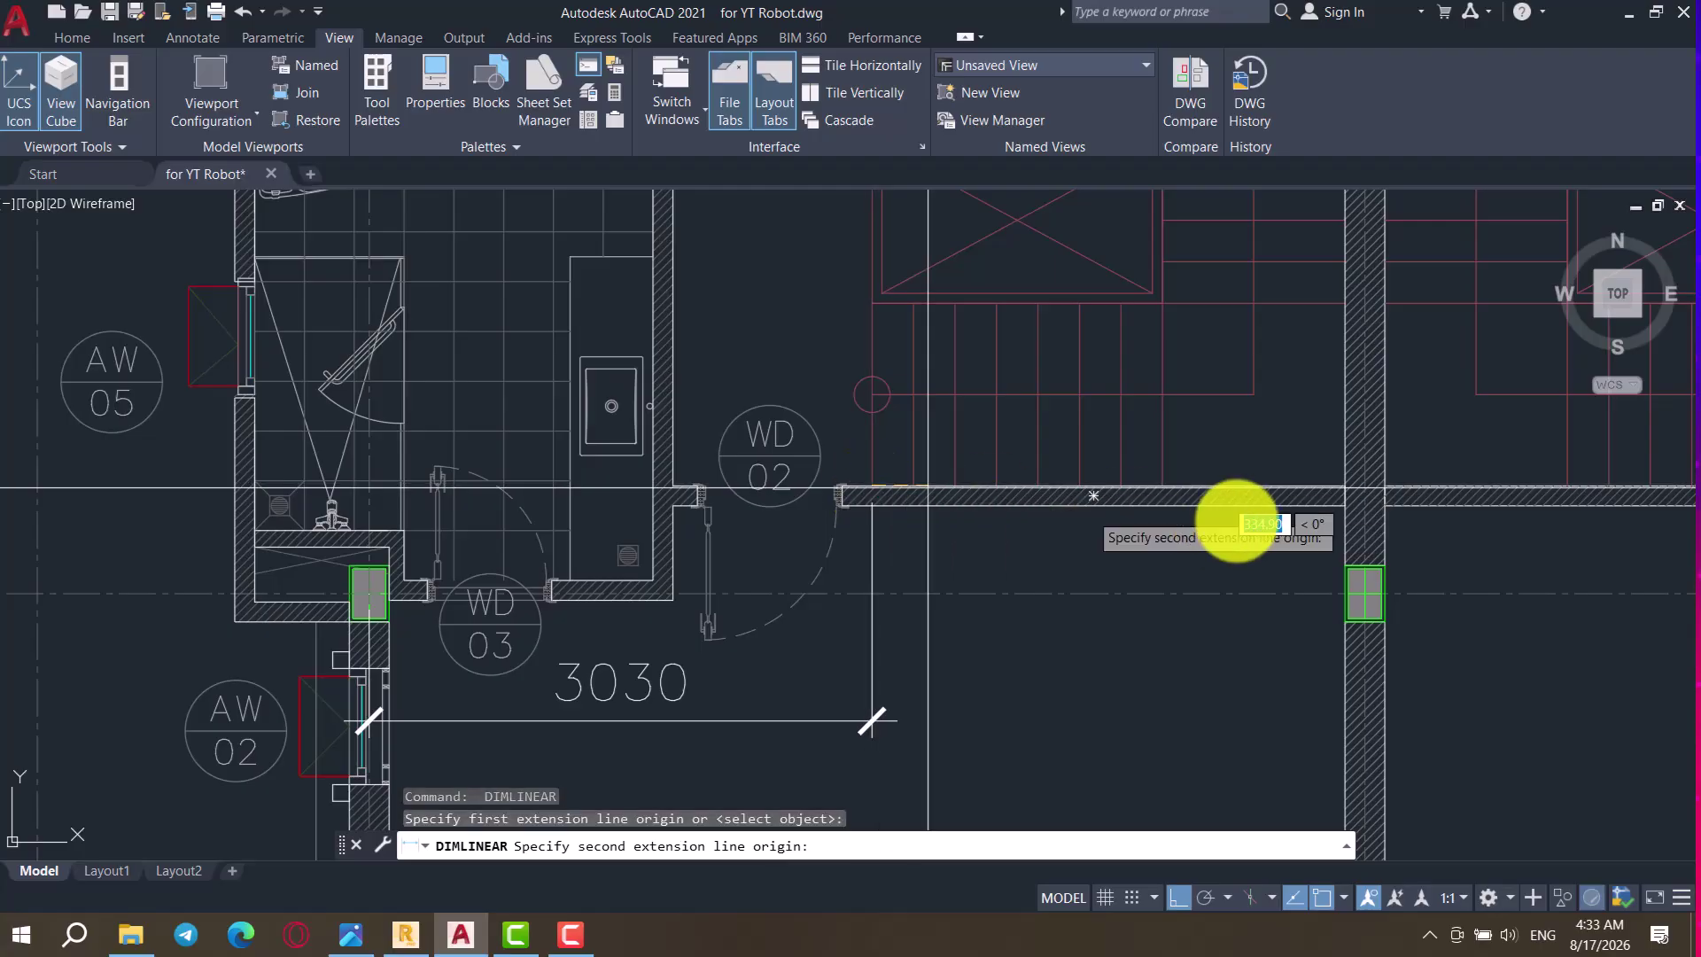
click(1367, 479)
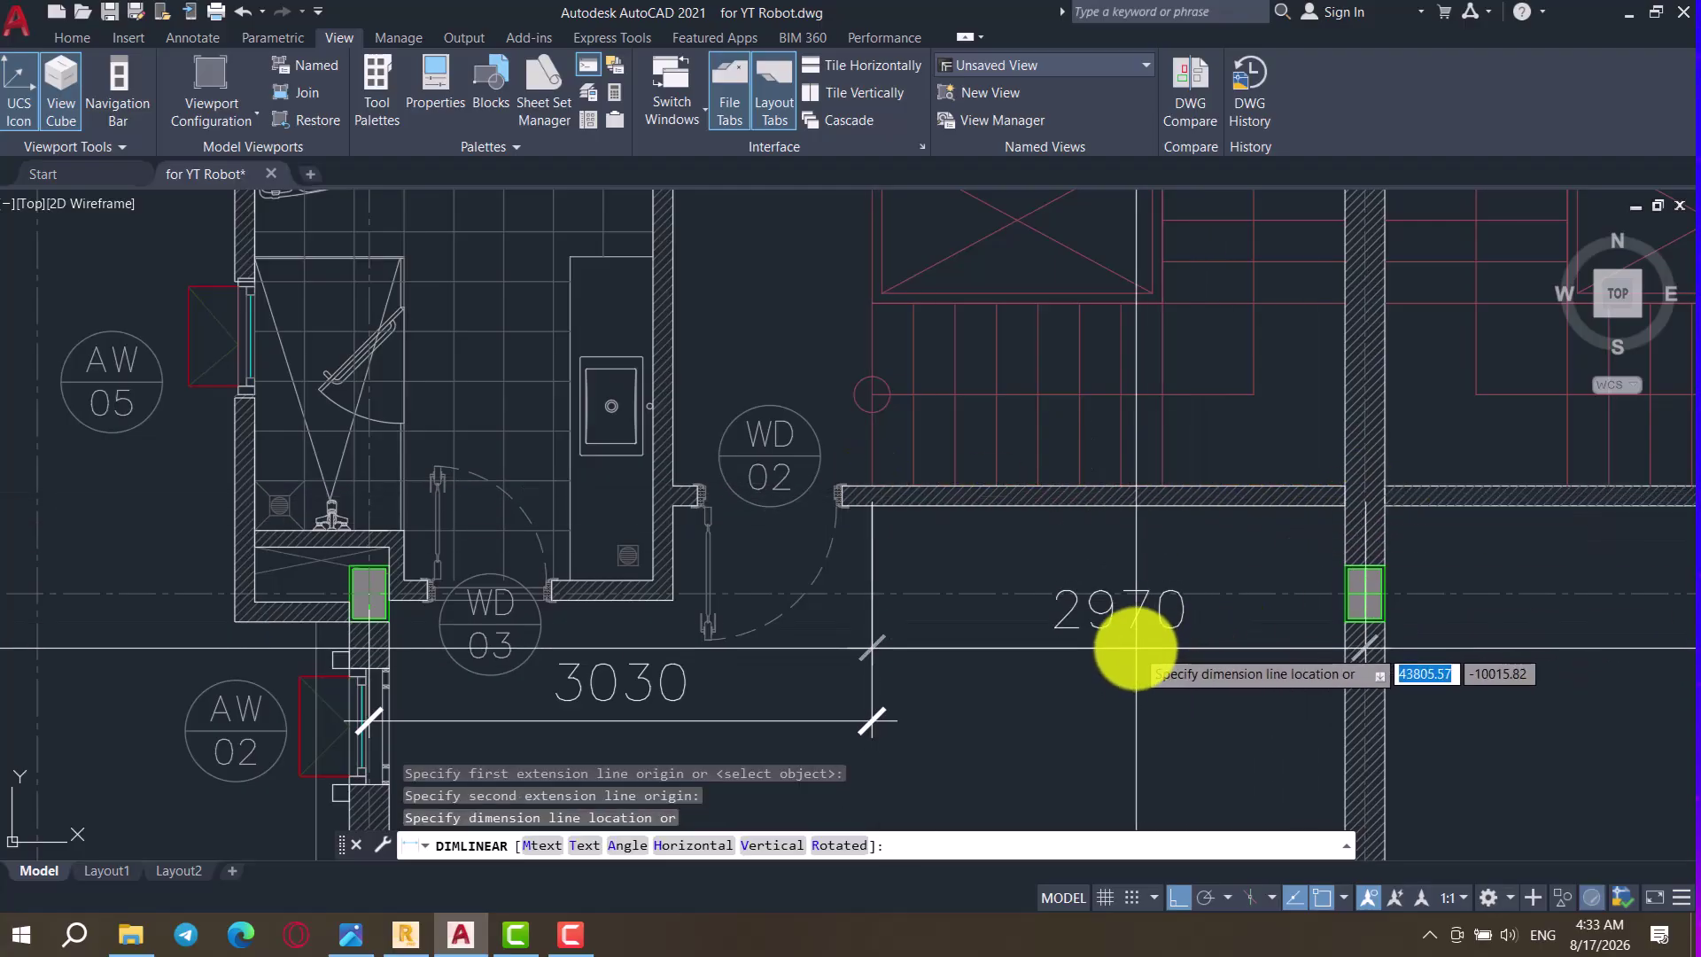
key(Escape)
Step: Dimension the left stair flight's horizontal length from its outer edge to the landing, aligned with the neighbouring dimension
key(Return)
click(870, 486)
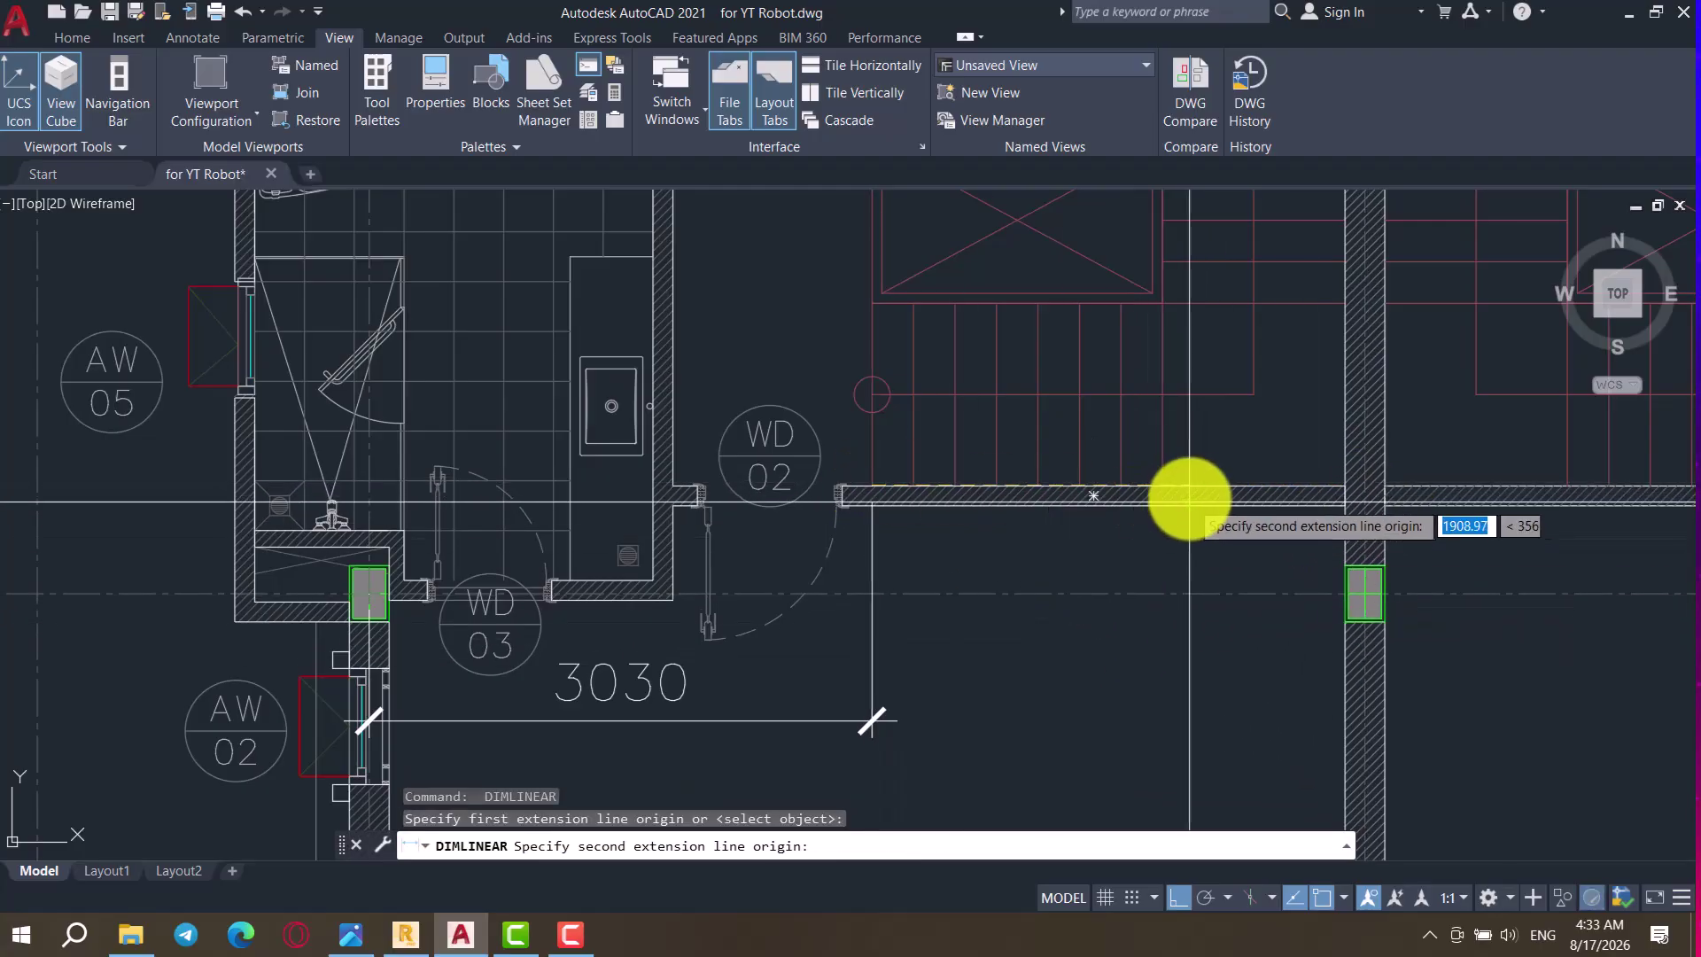
click(1162, 484)
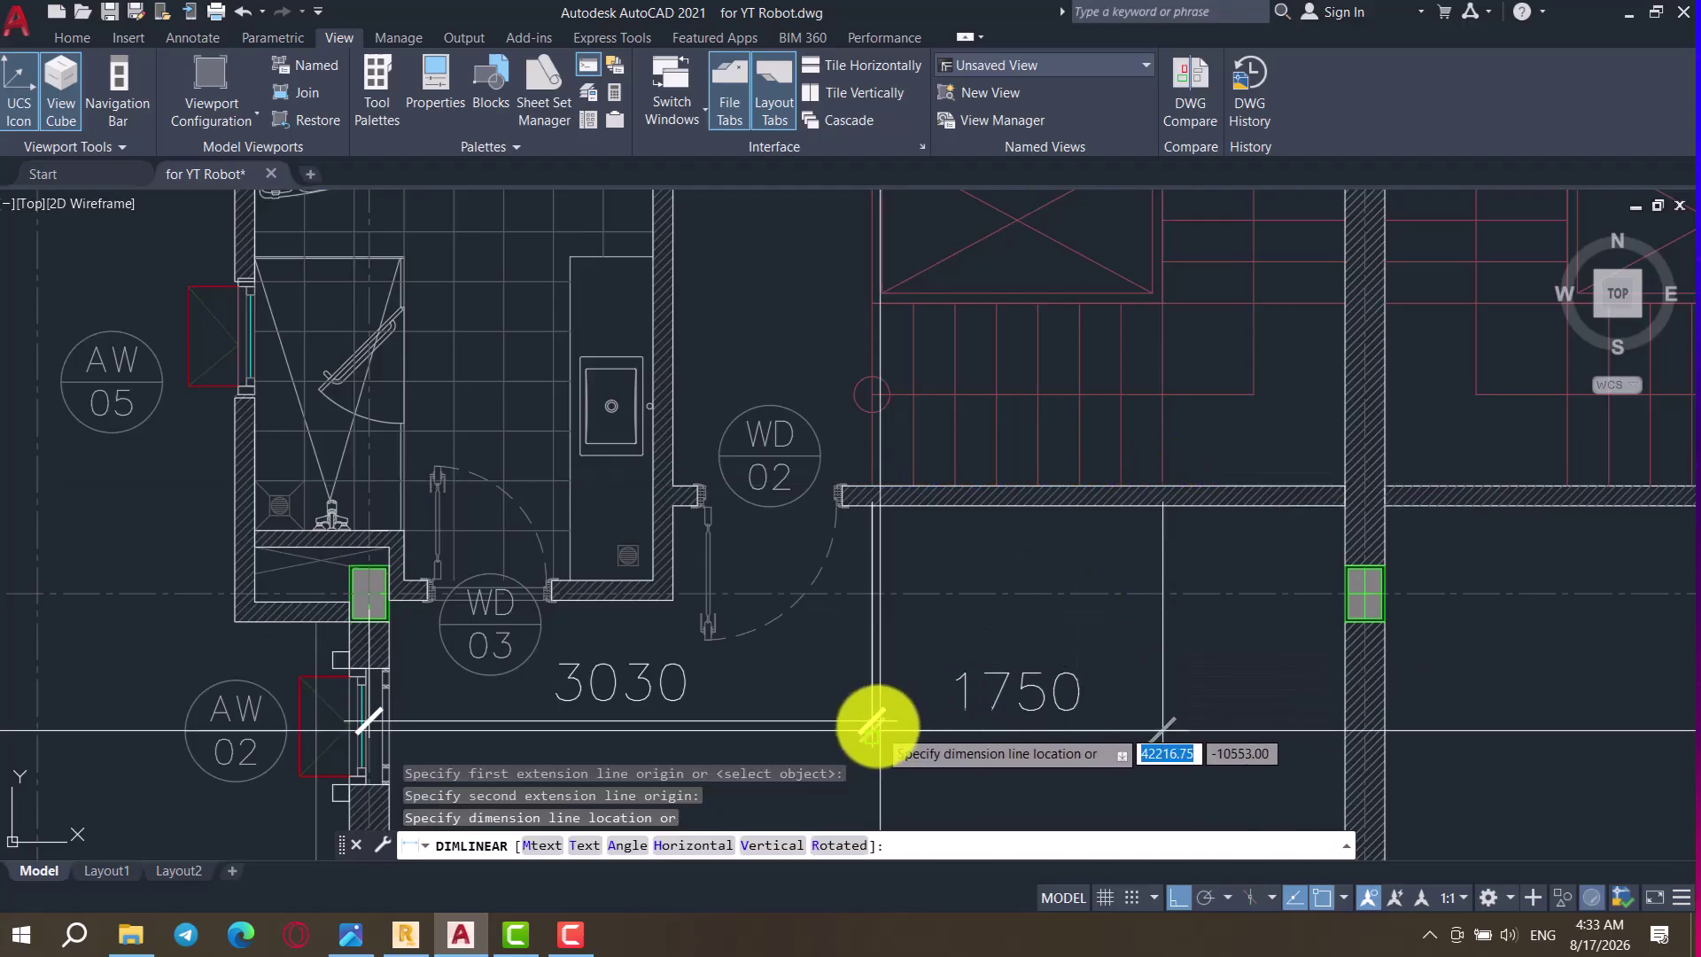
click(936, 671)
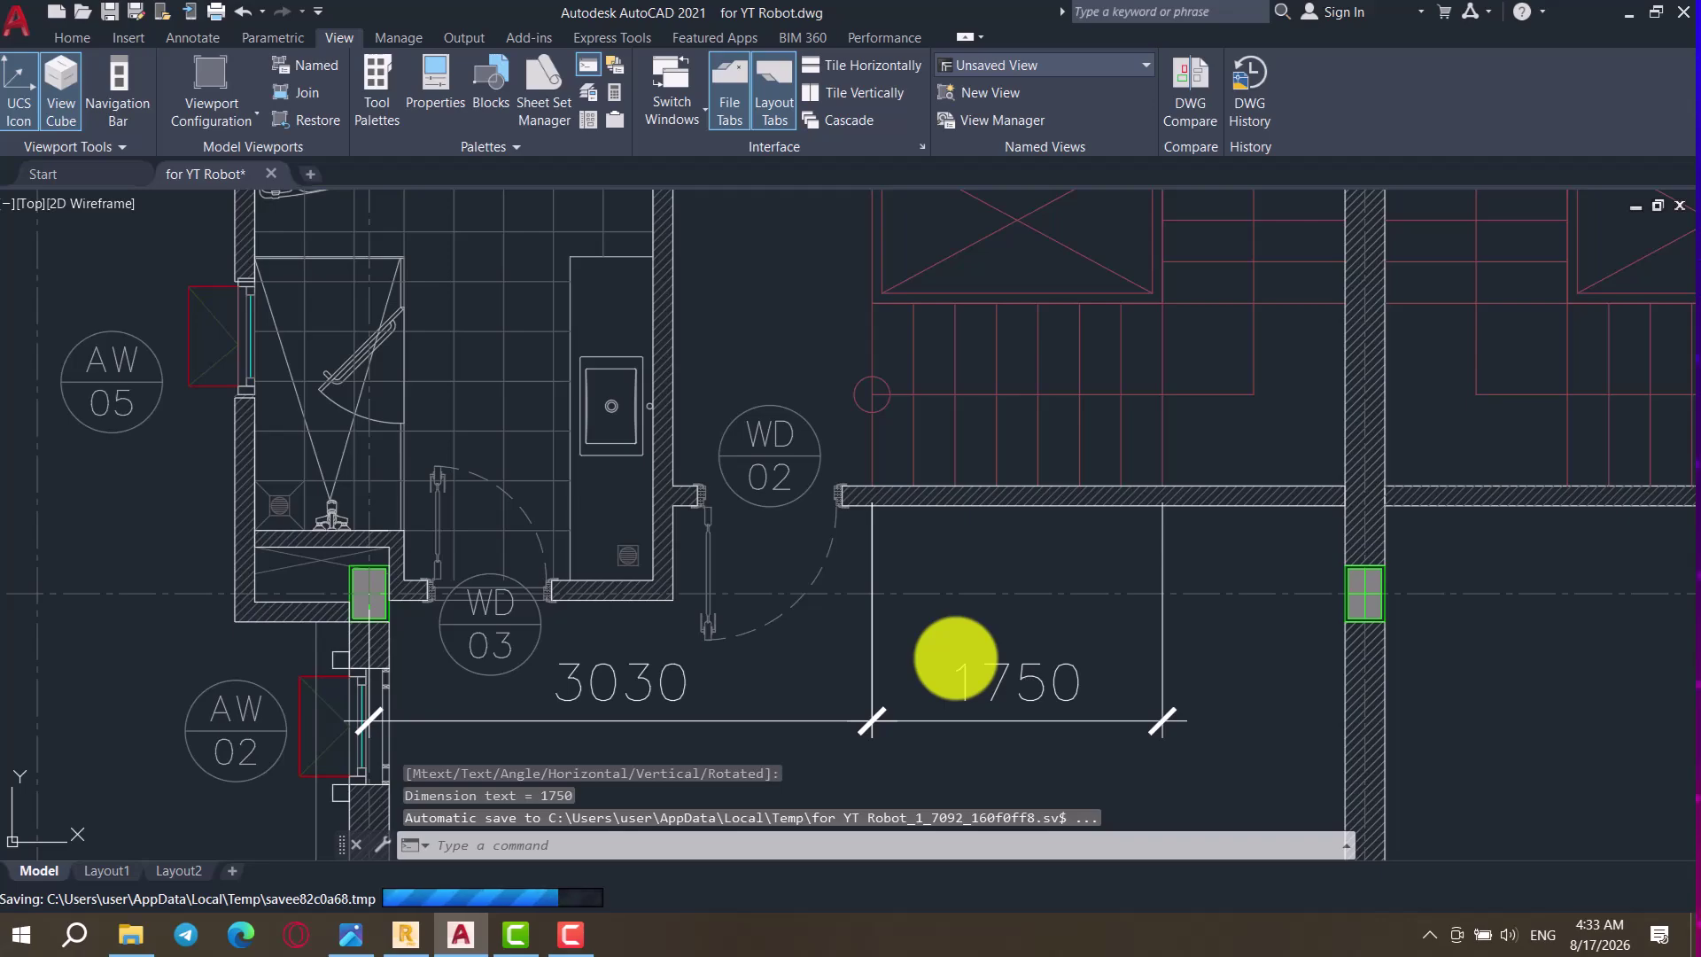
scroll(955, 658, down, 2)
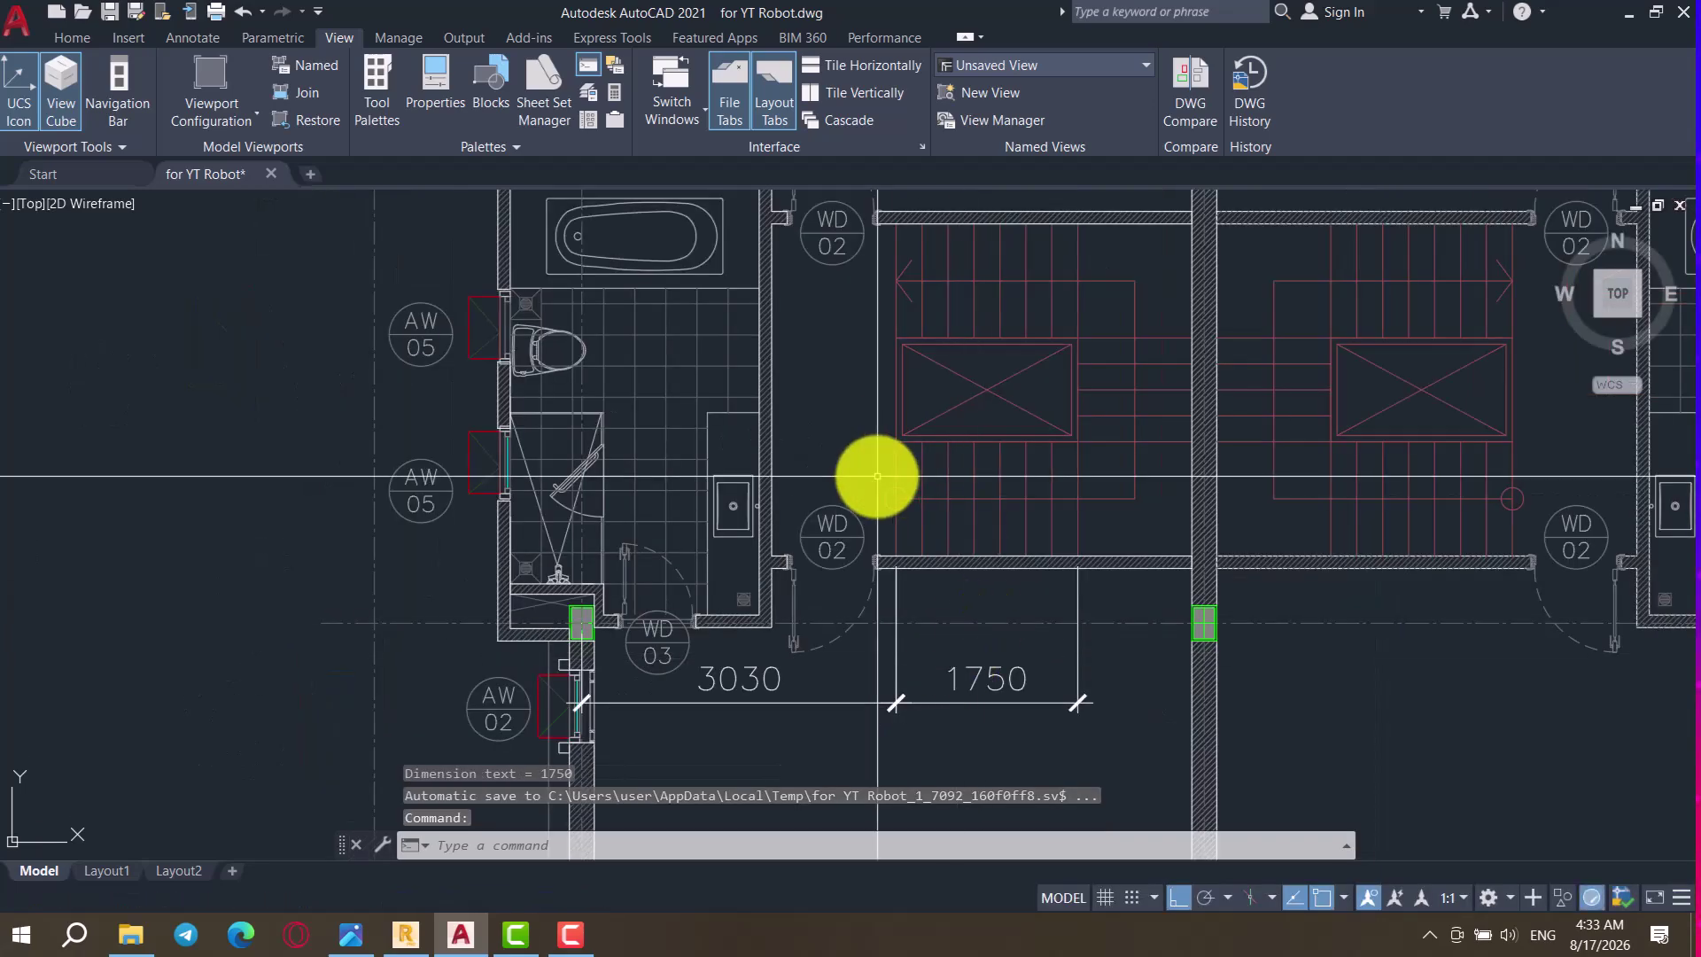
Step: Add a vertical linear dimension from the centre of column B/4 to the stair-side face of the upper stairwell wall
key(Return)
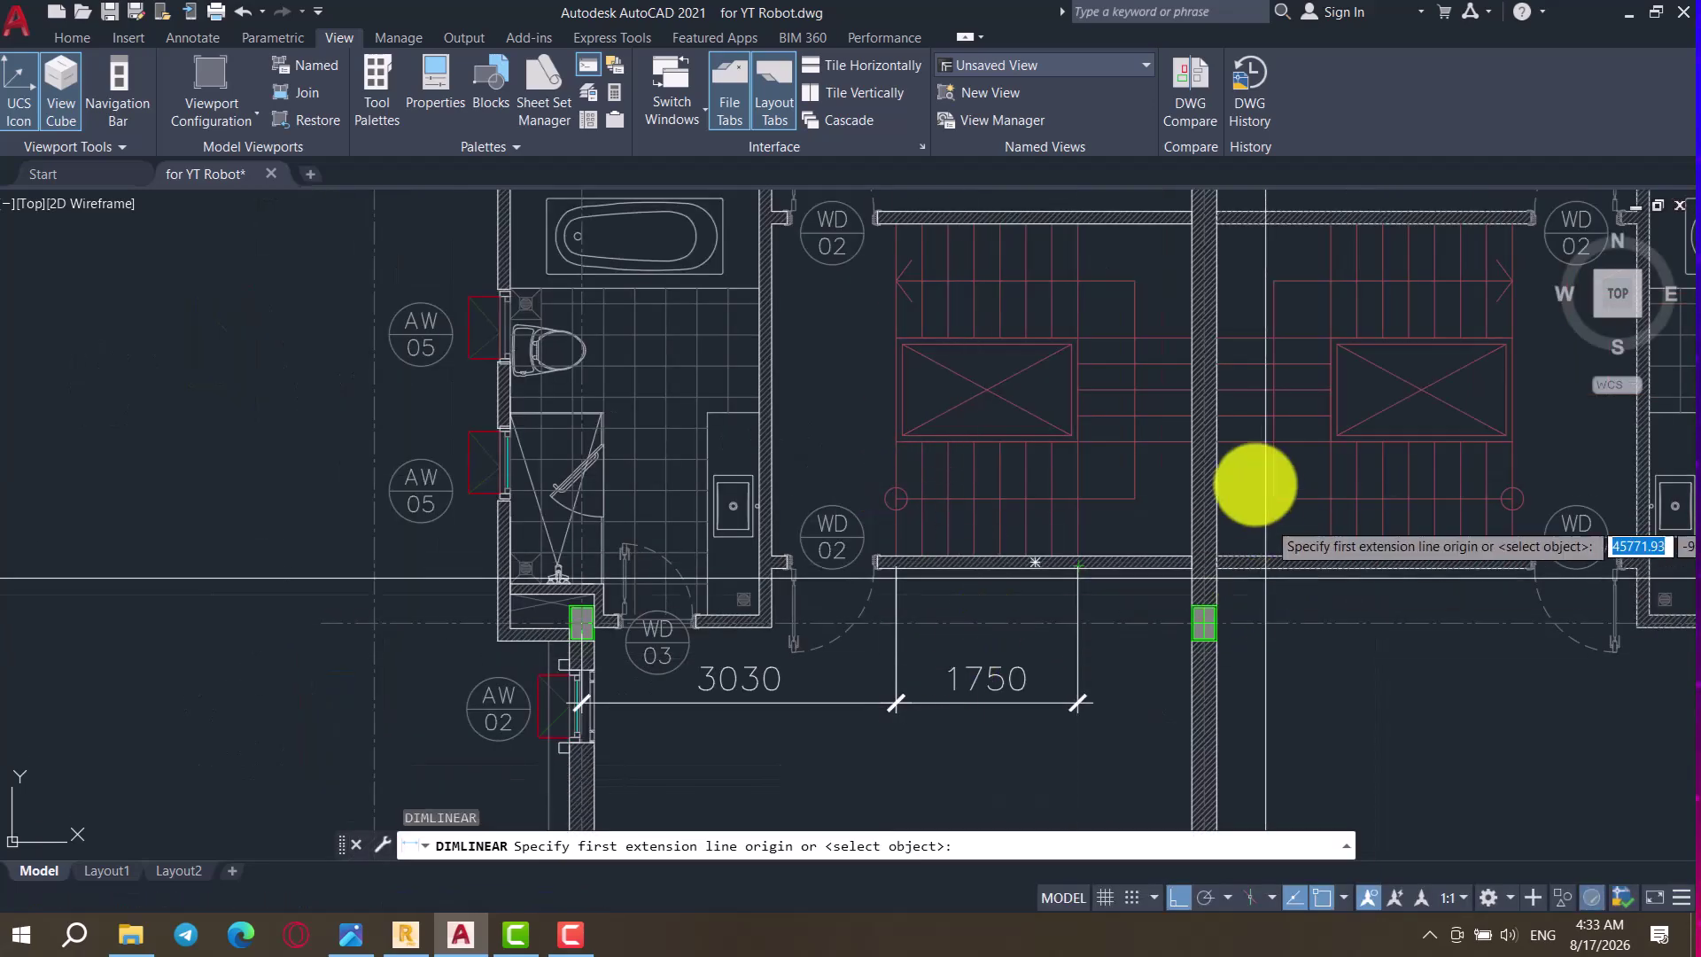
scroll(1037, 467, down, 1)
scroll(1118, 295, up, 3)
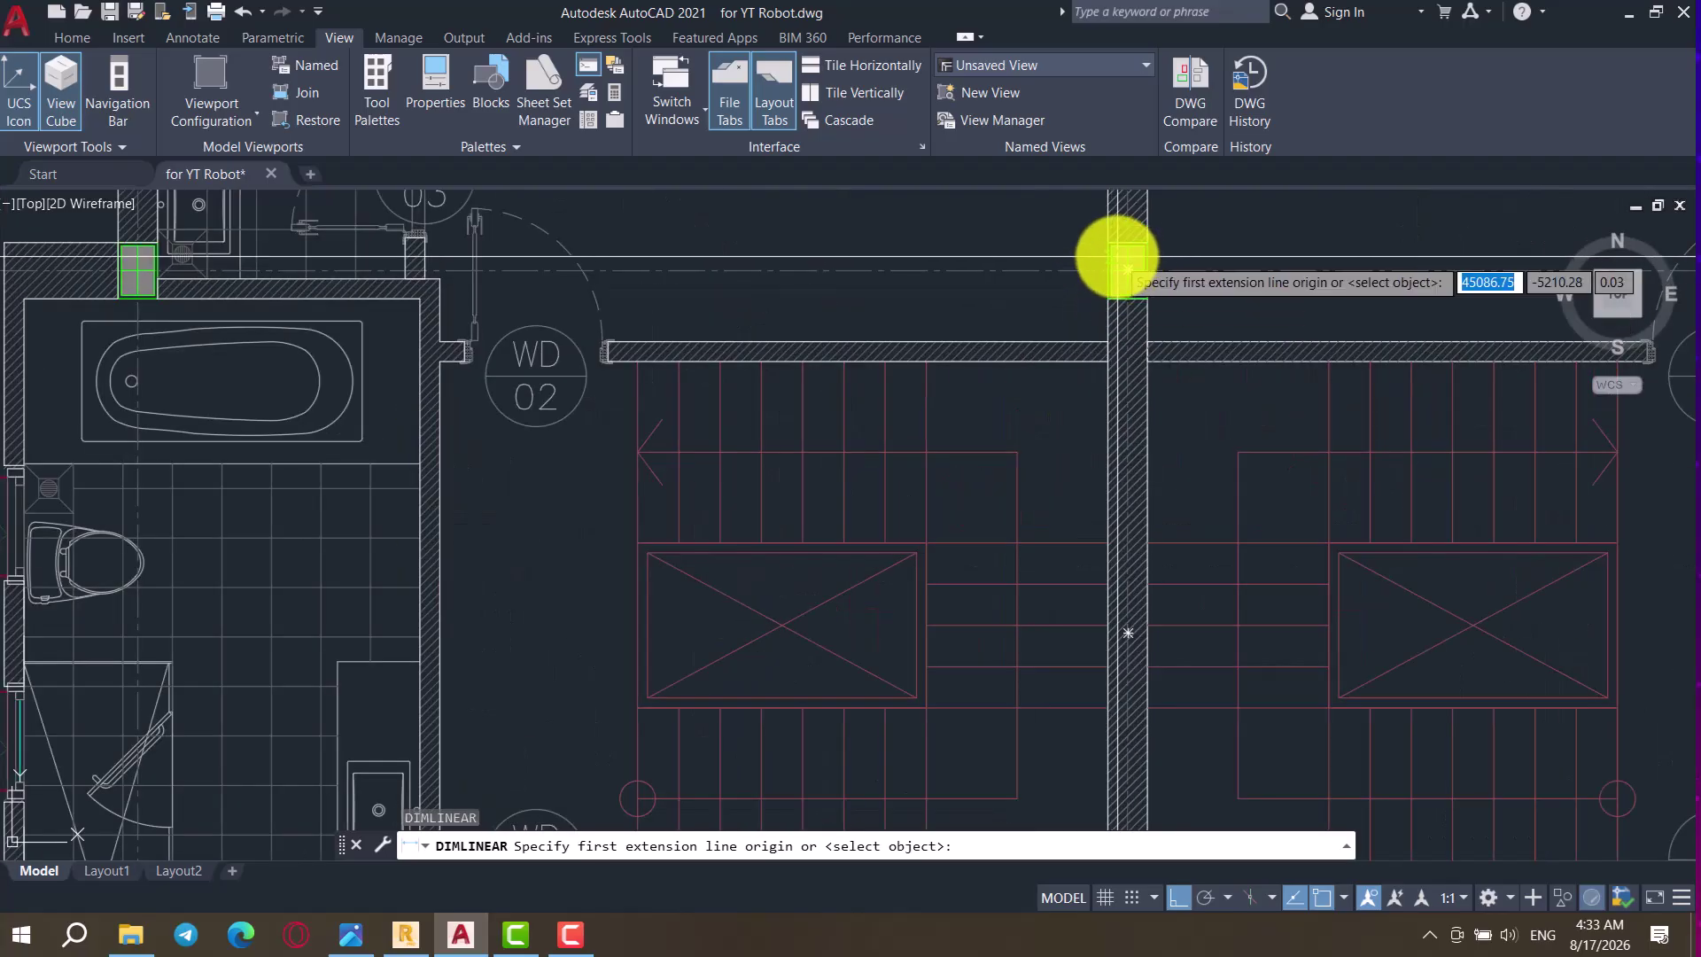
click(1126, 268)
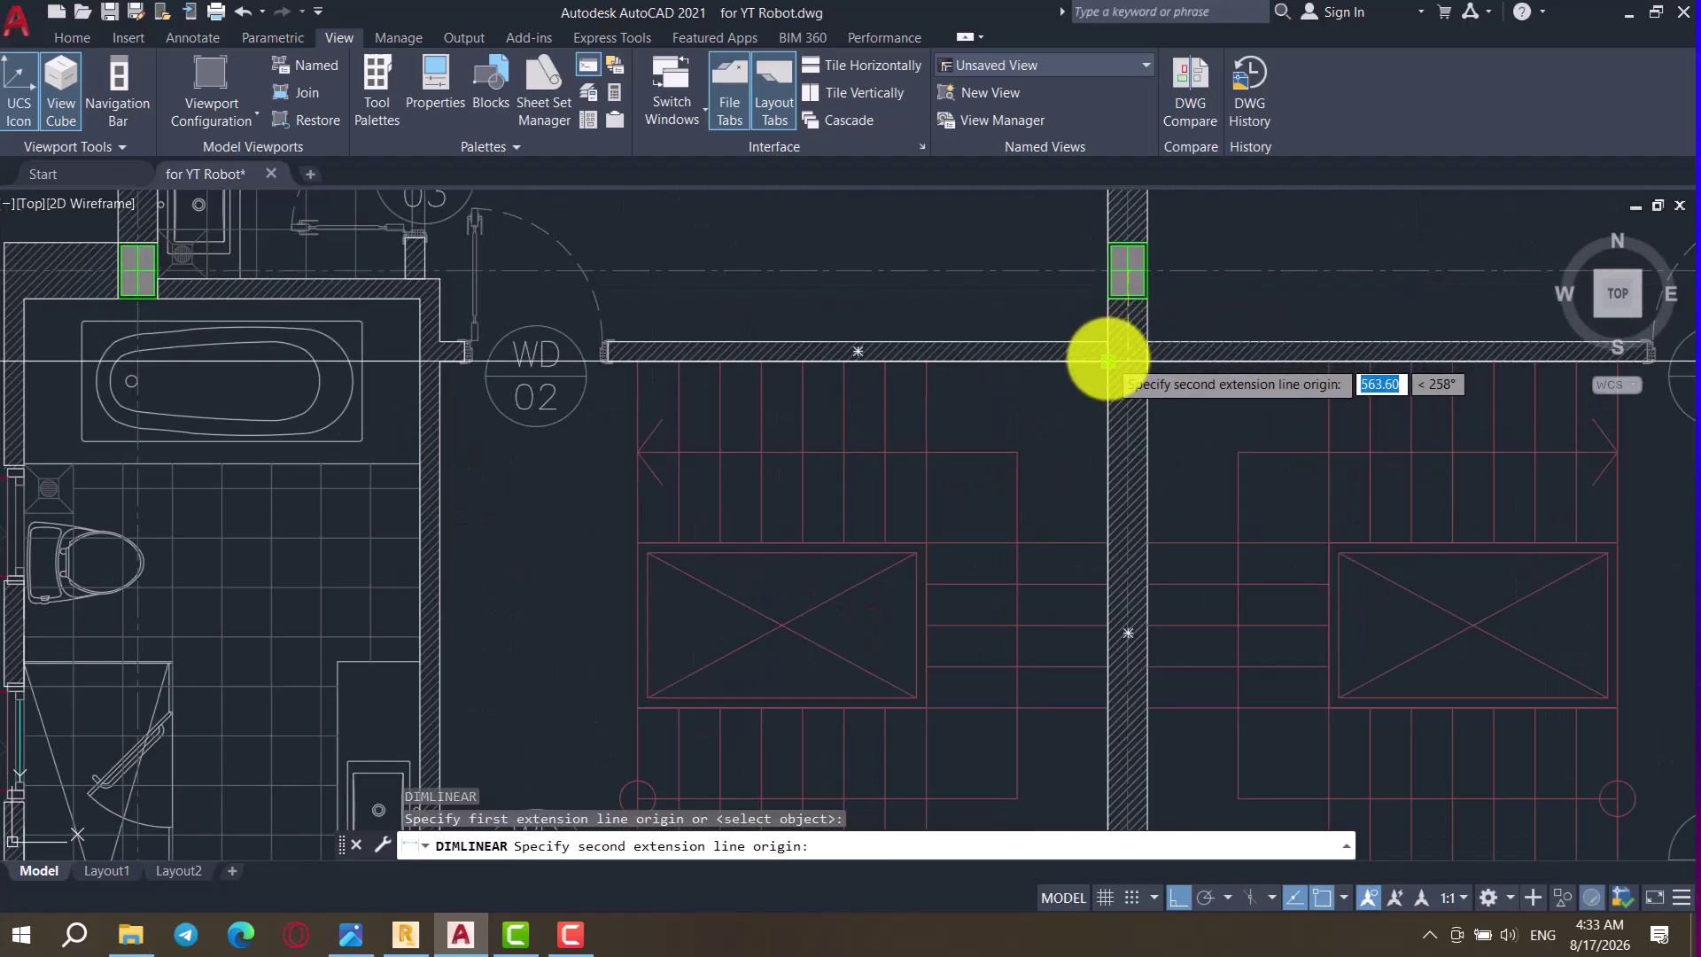
click(1105, 352)
click(971, 329)
Step: Dimension the left staircase's upper flight width vertically from the wall face to the central rectangle's upper edge
key(Return)
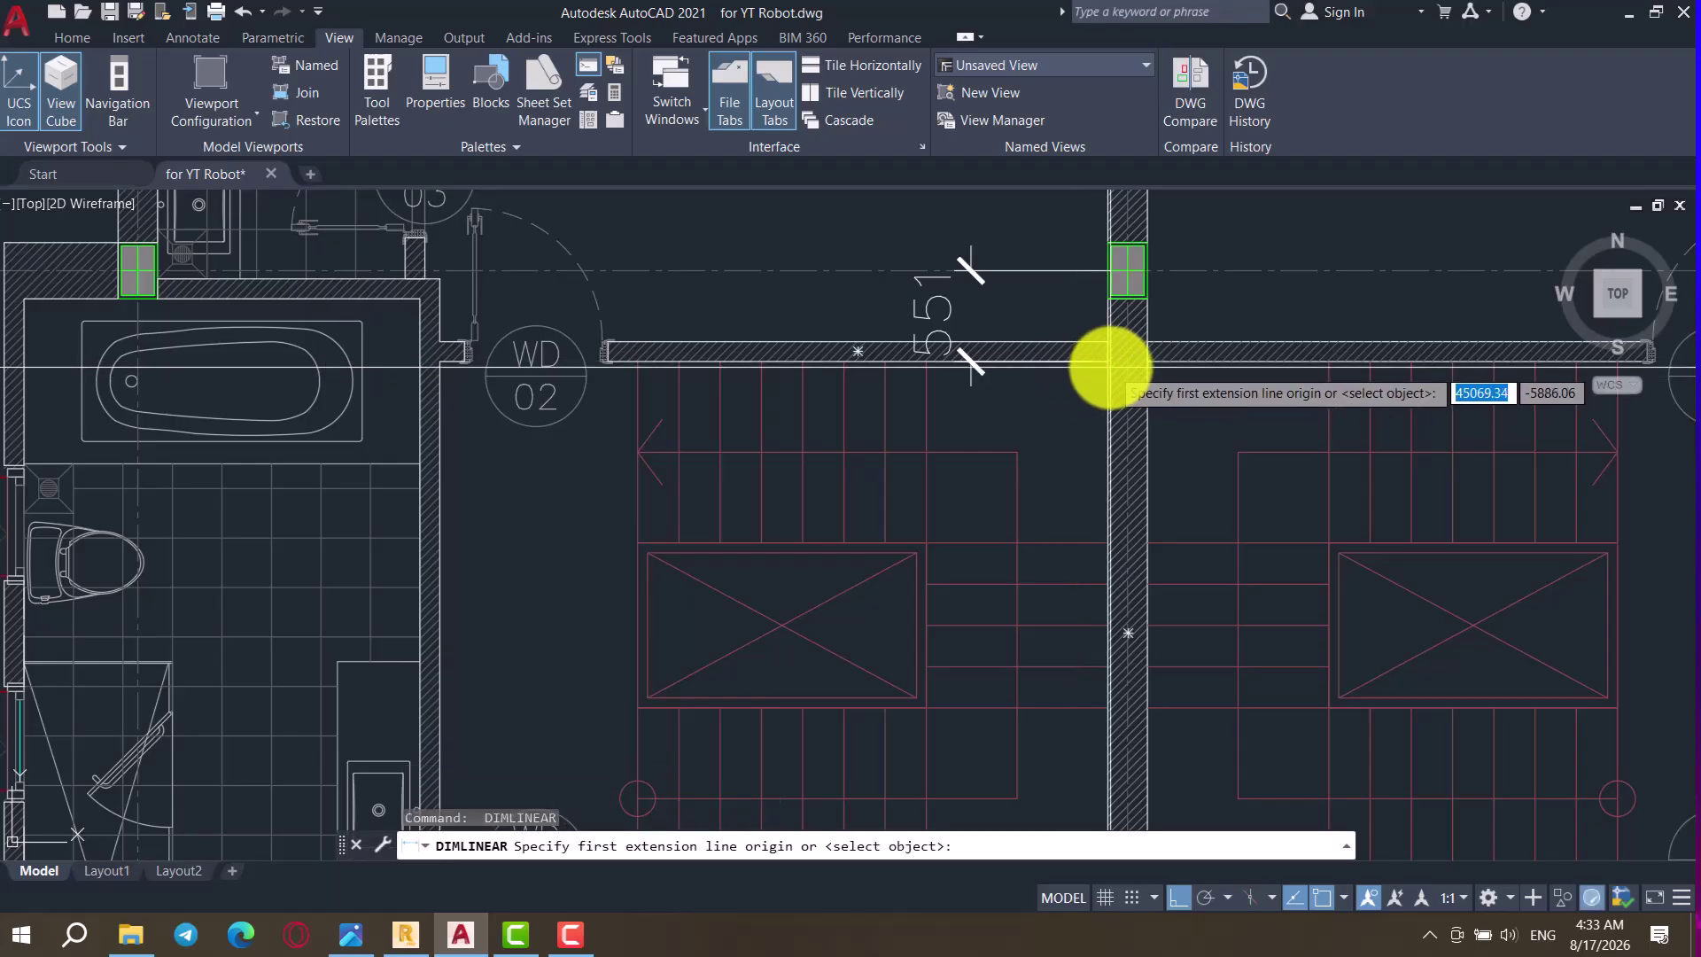
click(1106, 359)
click(926, 542)
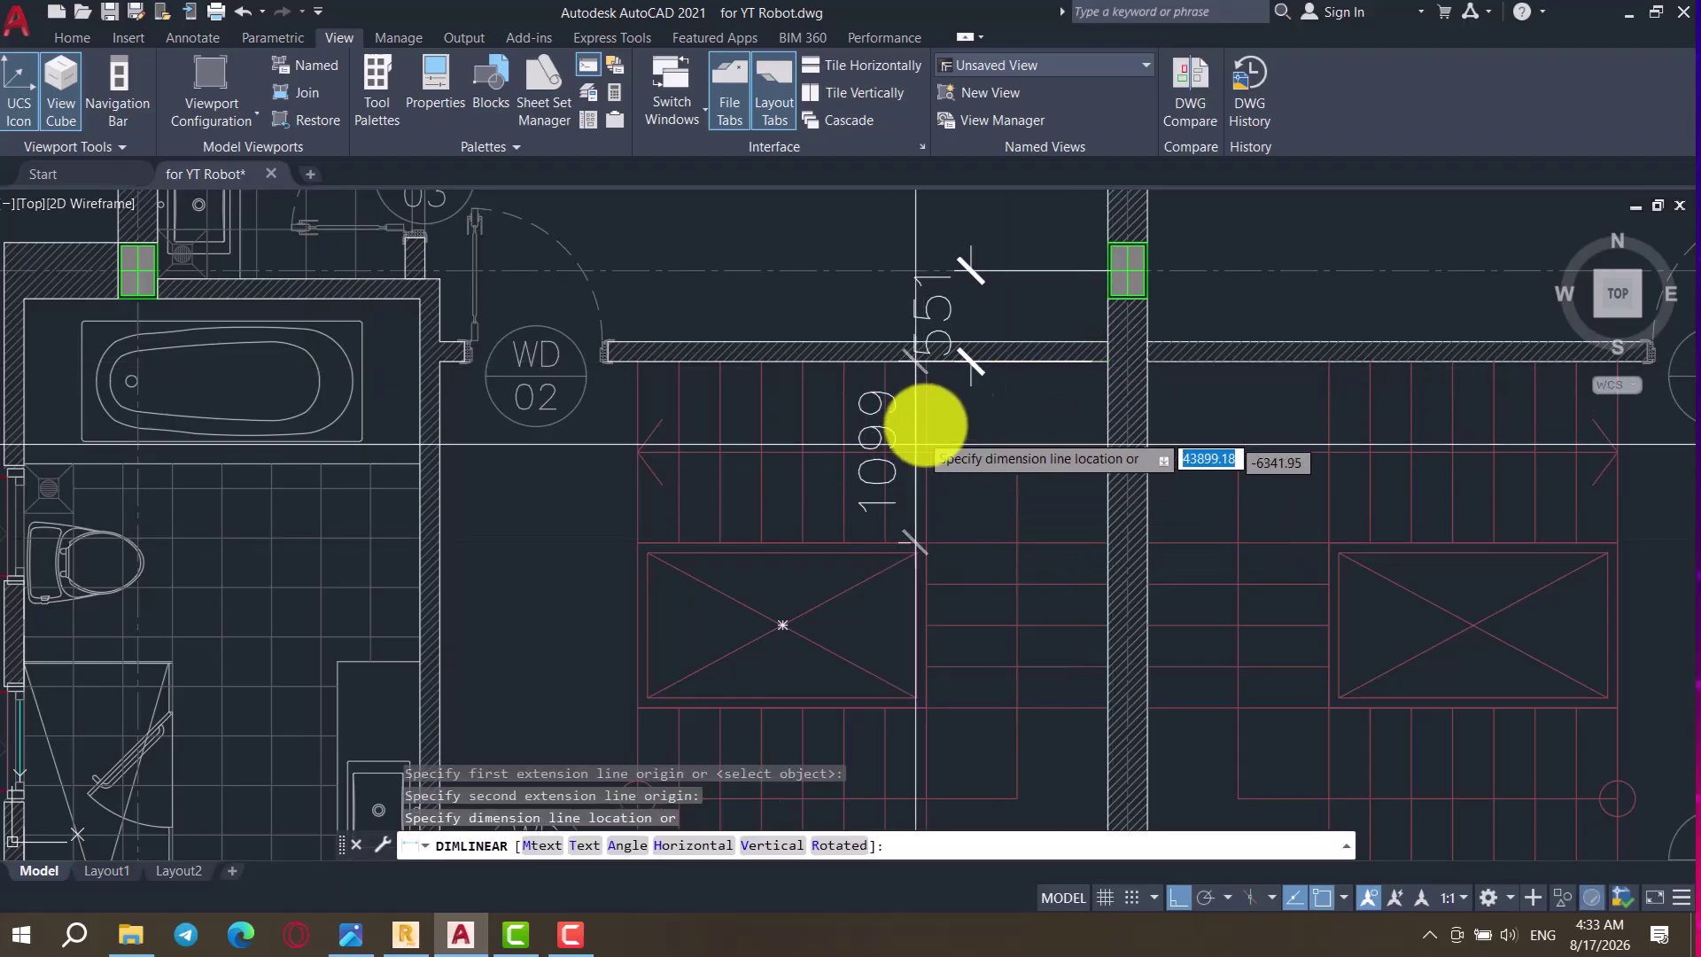
click(749, 544)
Step: Dimension the vertical gap between the left staircase's two flights, in line with the upper flight's dimension
key(Return)
scroll(824, 520, down, 2)
scroll(877, 563, up, 2)
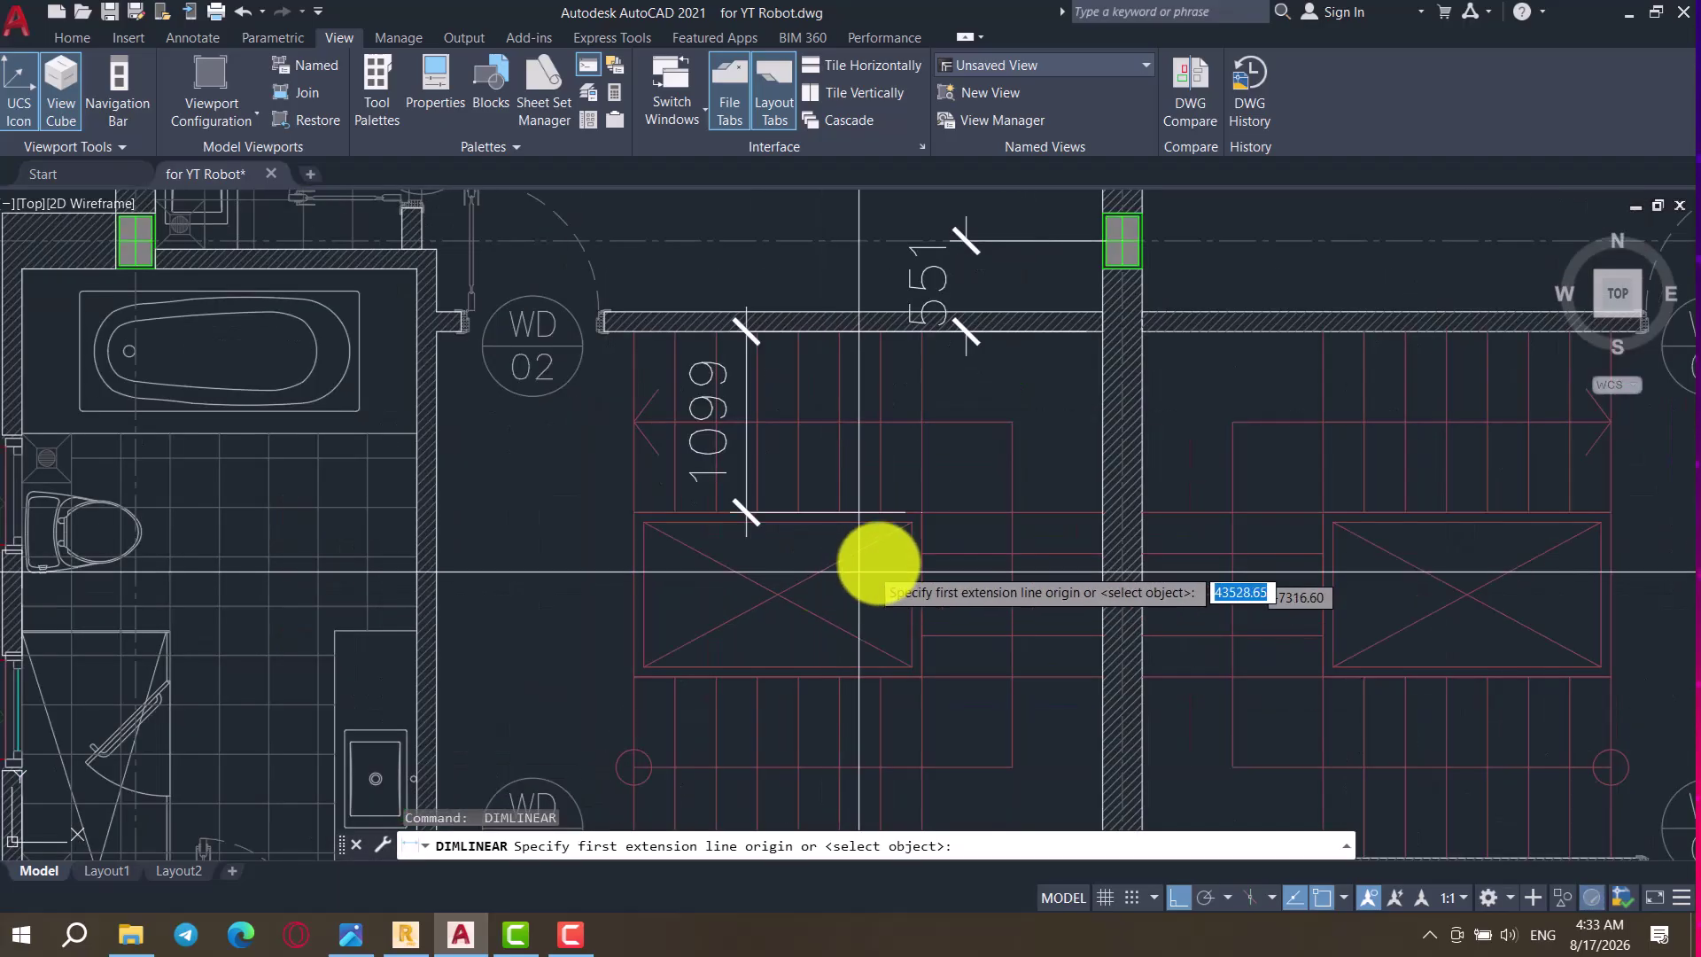
click(922, 514)
click(922, 676)
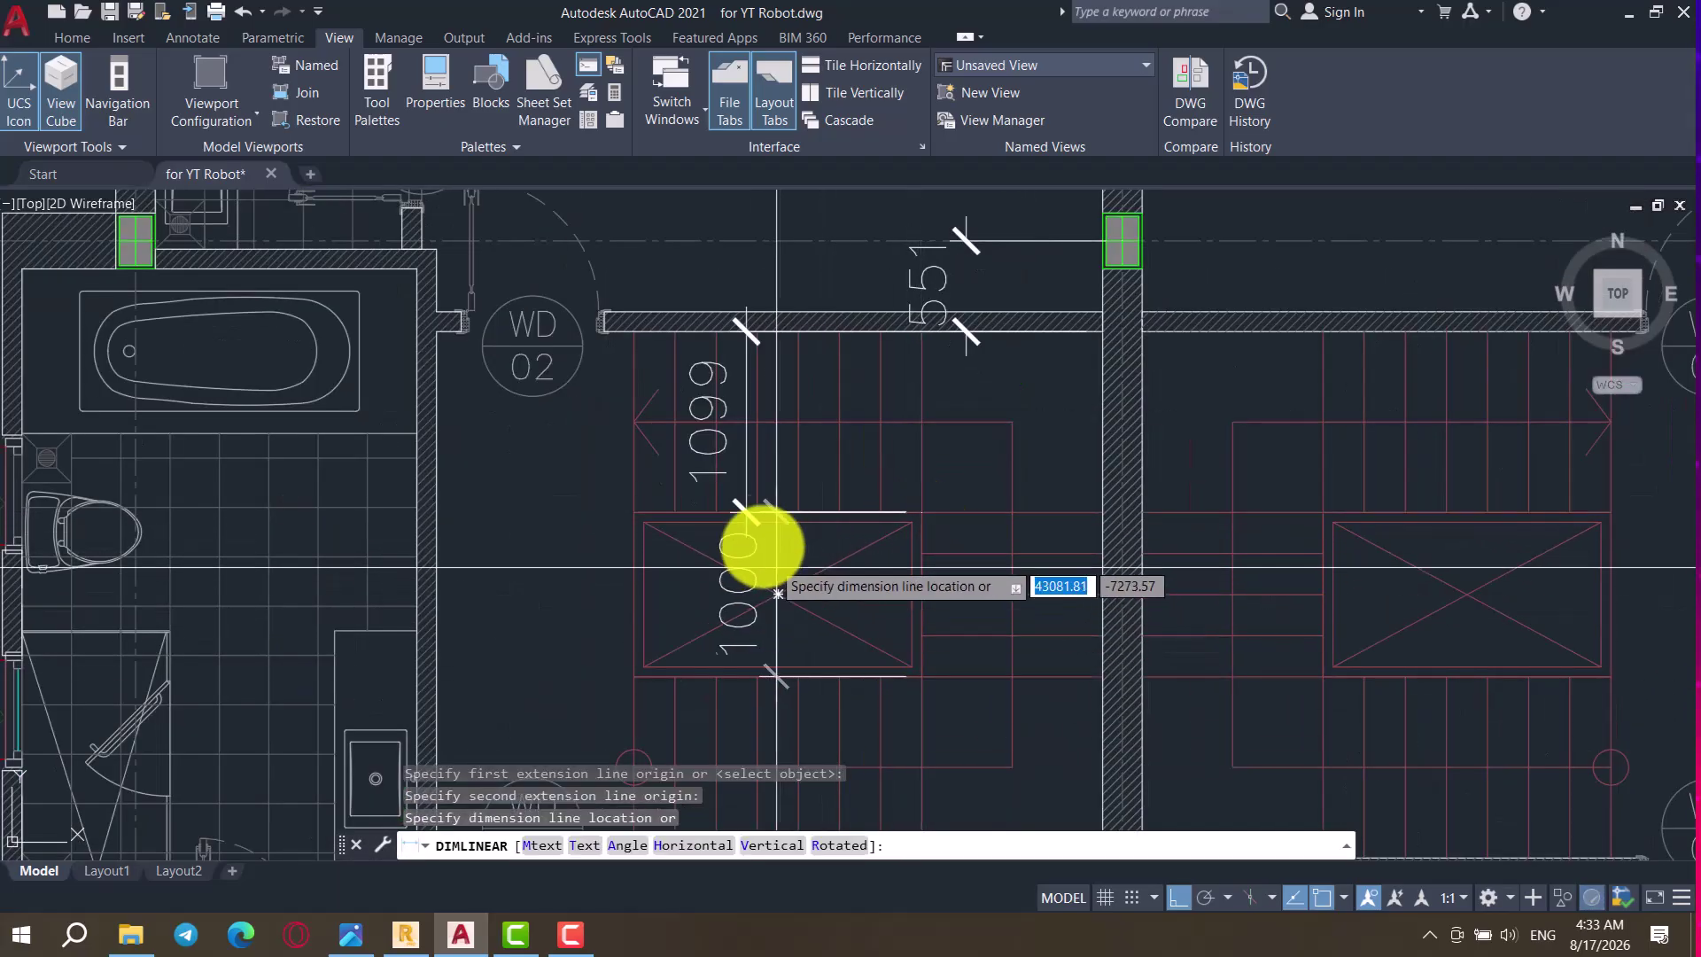
click(746, 519)
Step: Dimension the left staircase's lower flight width vertically from the central rectangle's lower edge to the lower stairwell wall
key(Return)
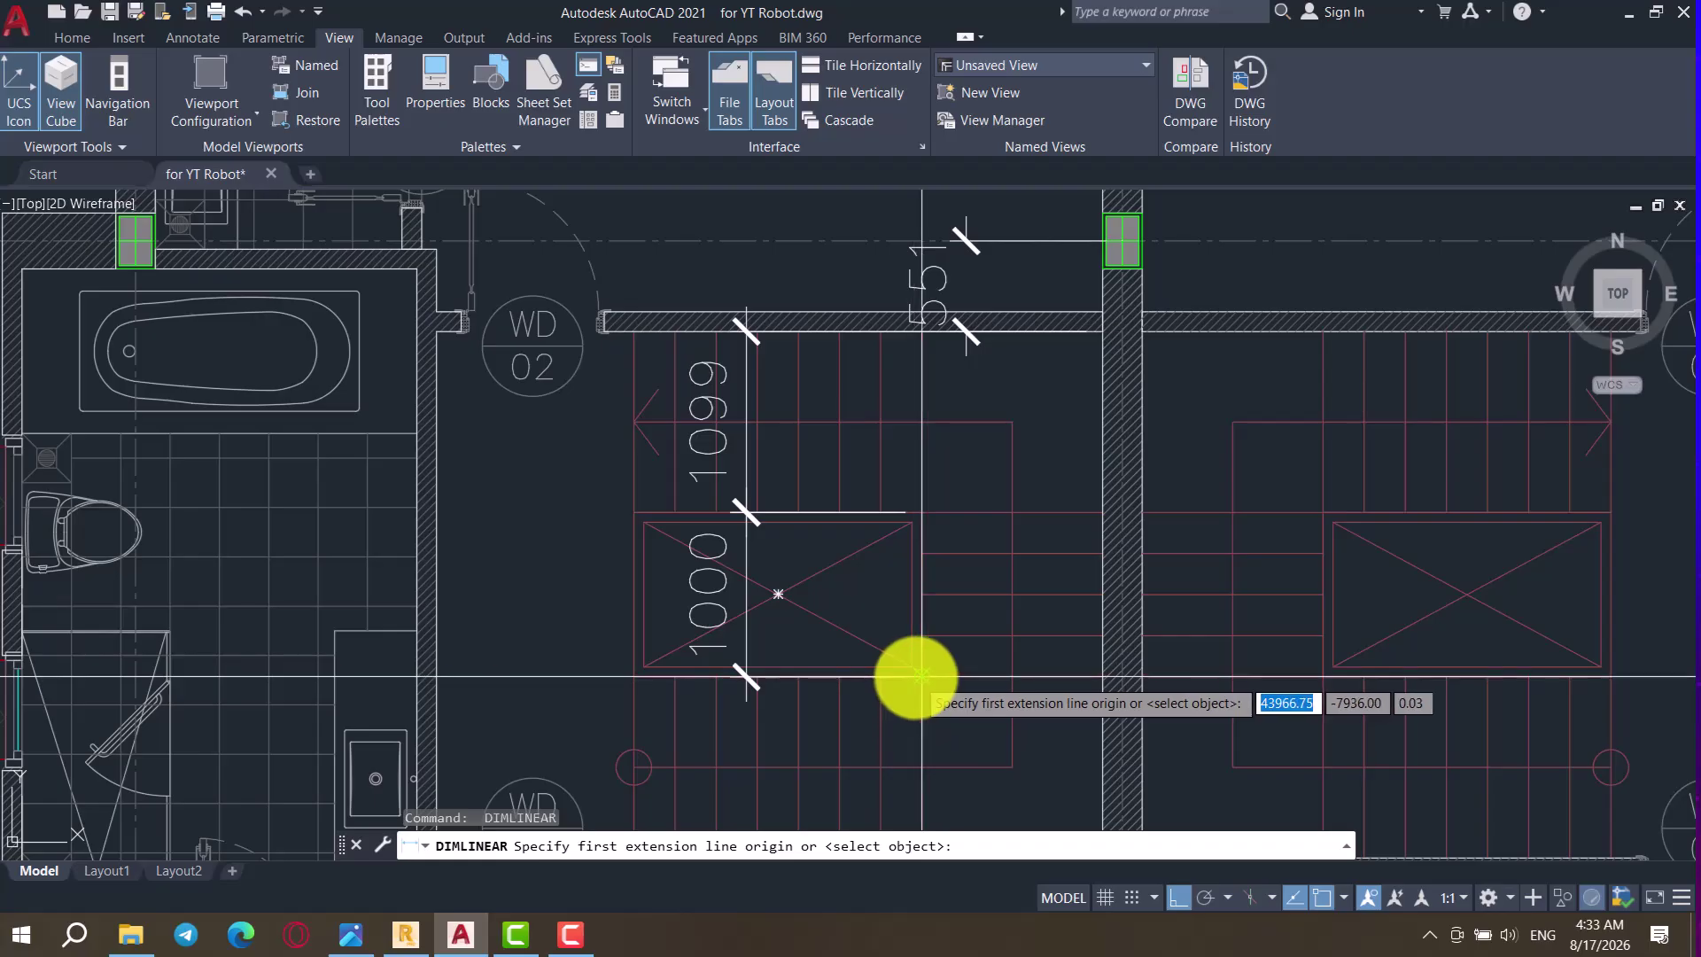
click(917, 677)
scroll(915, 611, down, 2)
scroll(926, 691, up, 2)
click(901, 653)
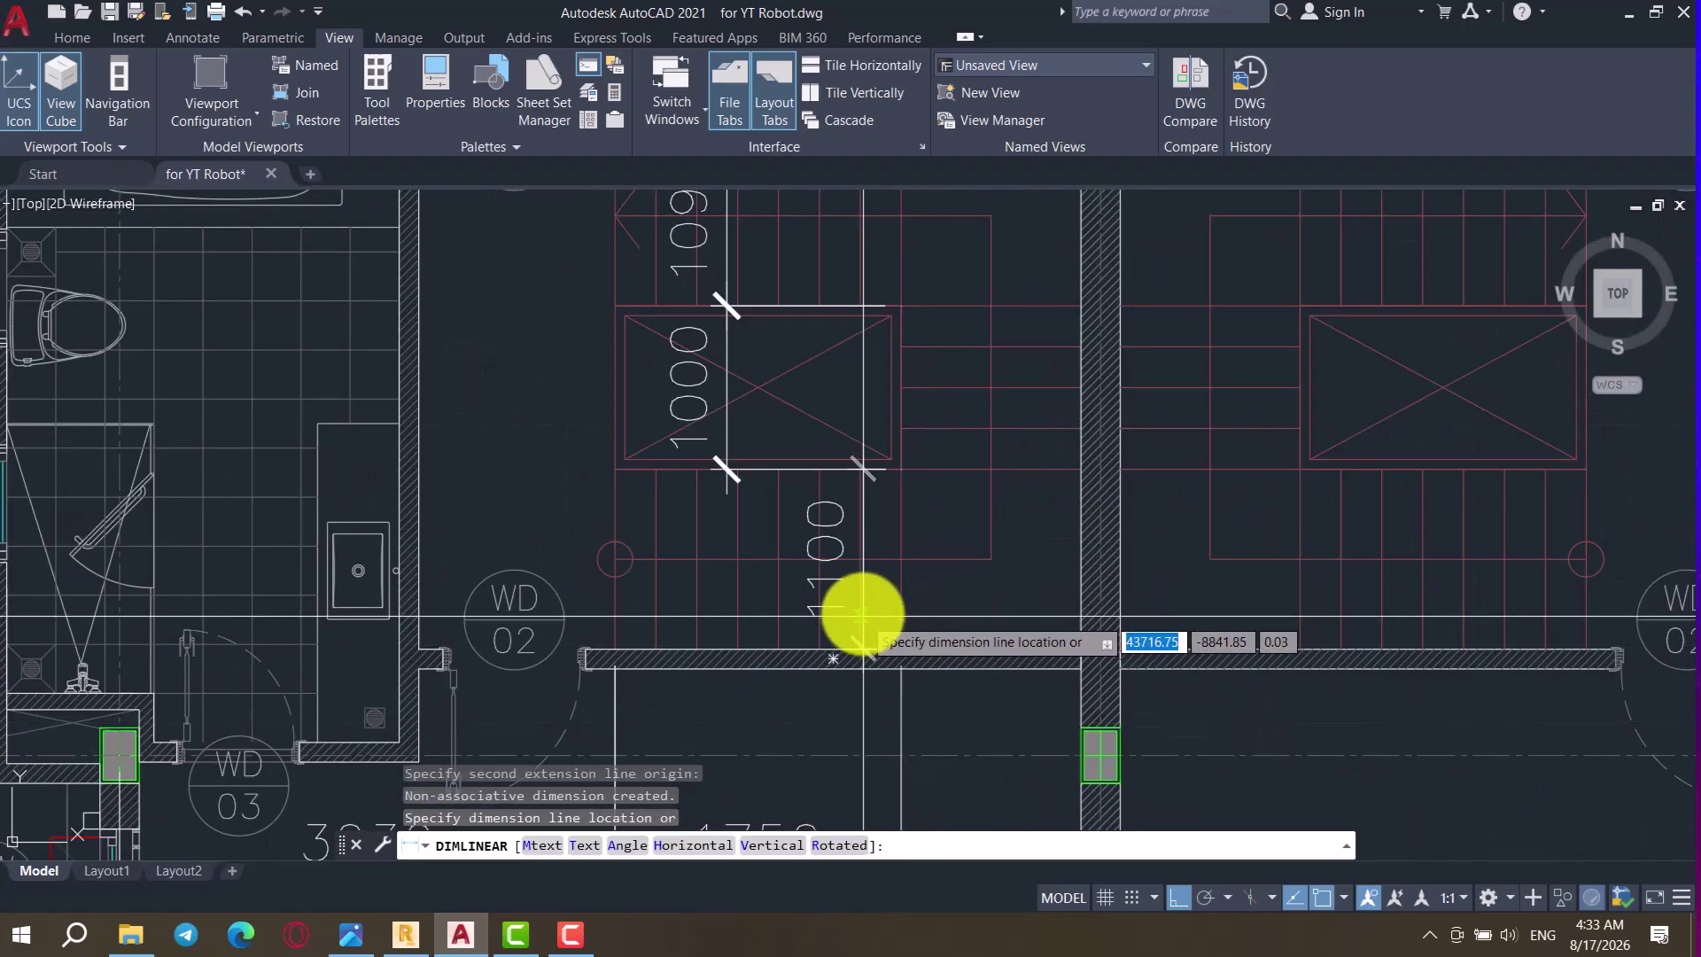
click(864, 611)
Step: Add a vertical linear dimension from the lower stairwell wall's stair-side face to the centre of column B/3
key(Return)
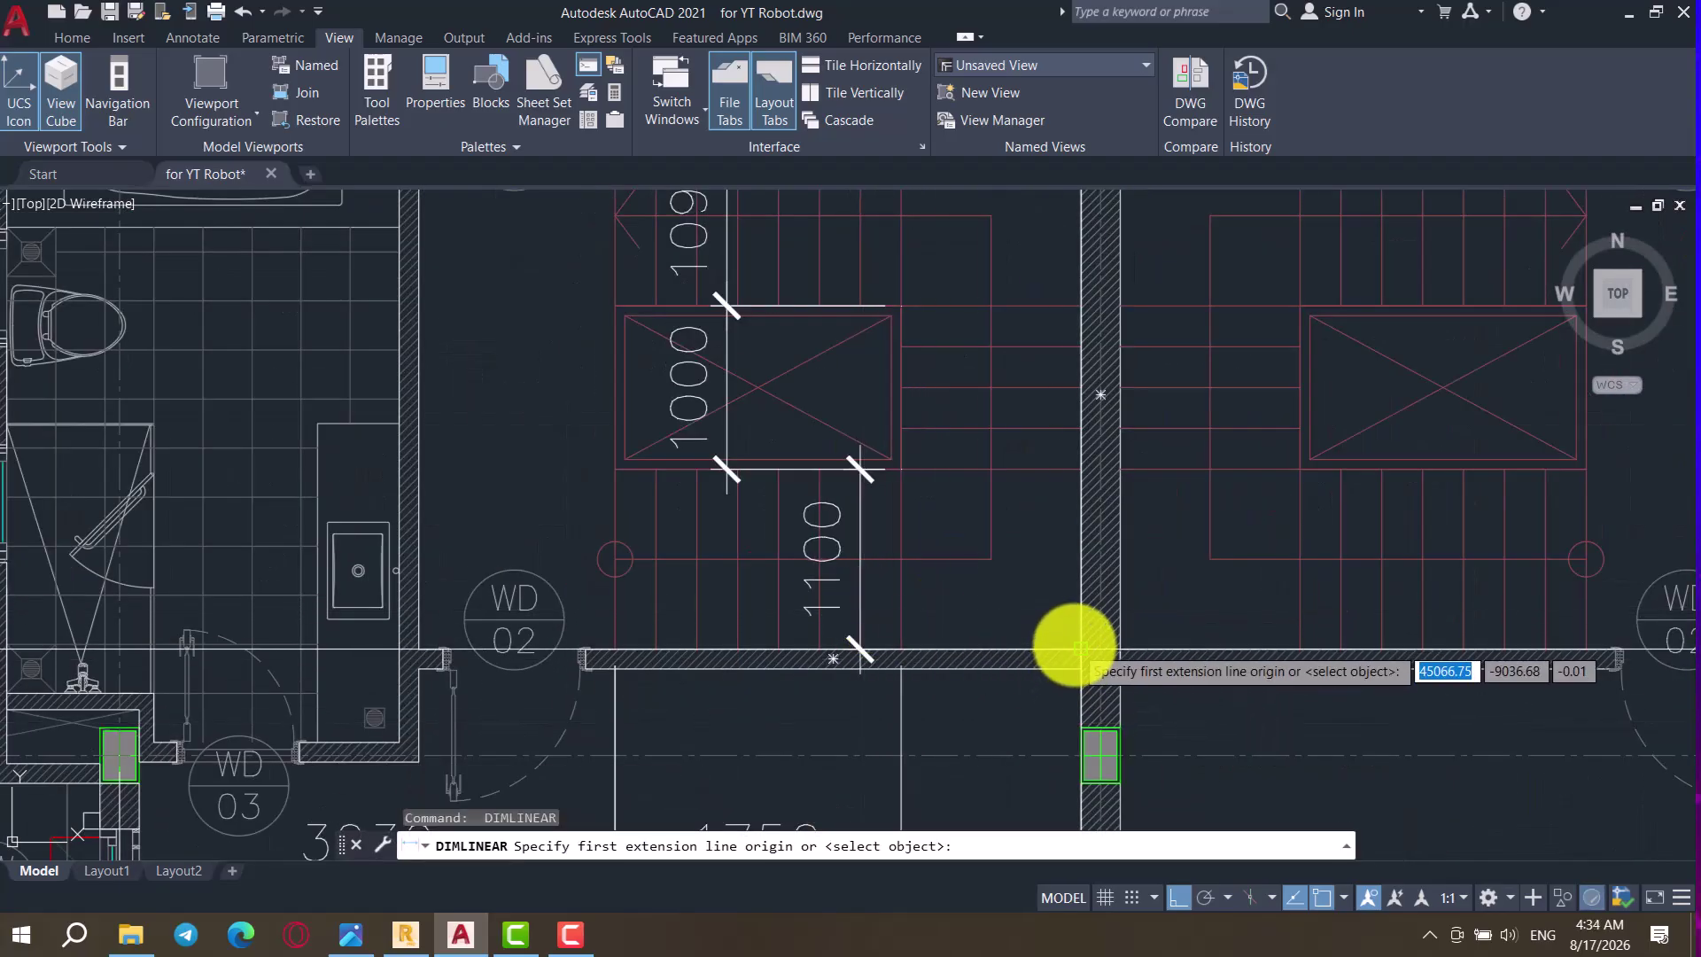
click(1074, 655)
click(1076, 753)
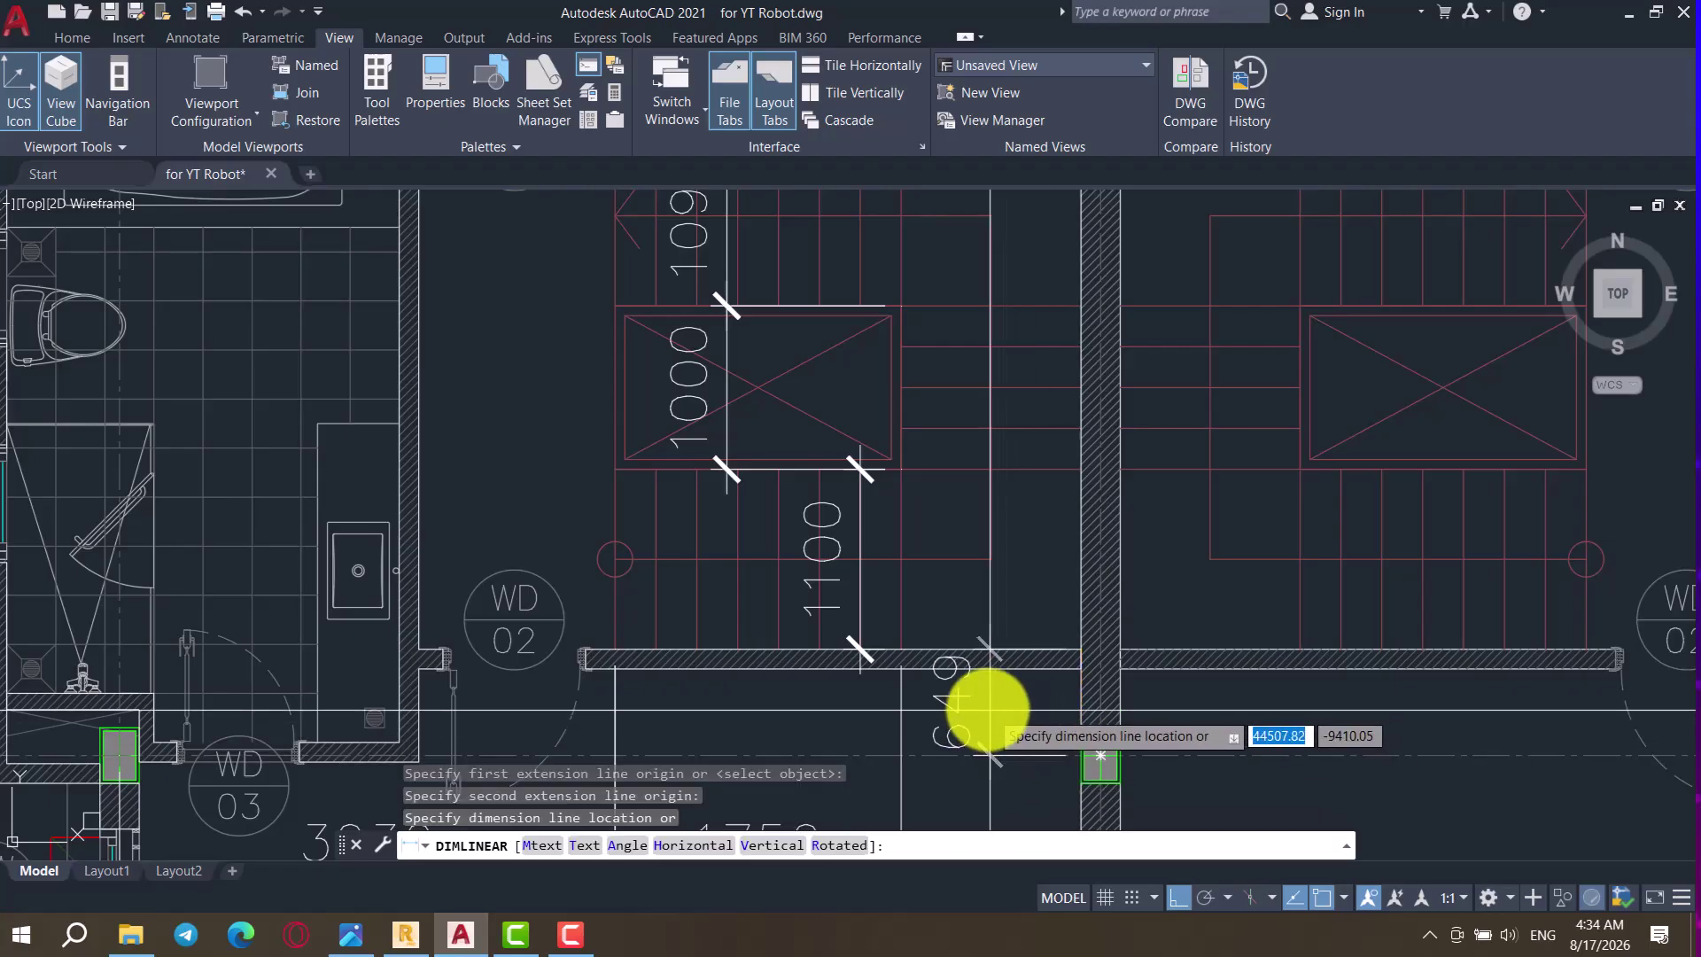
click(989, 704)
scroll(983, 700, down, 4)
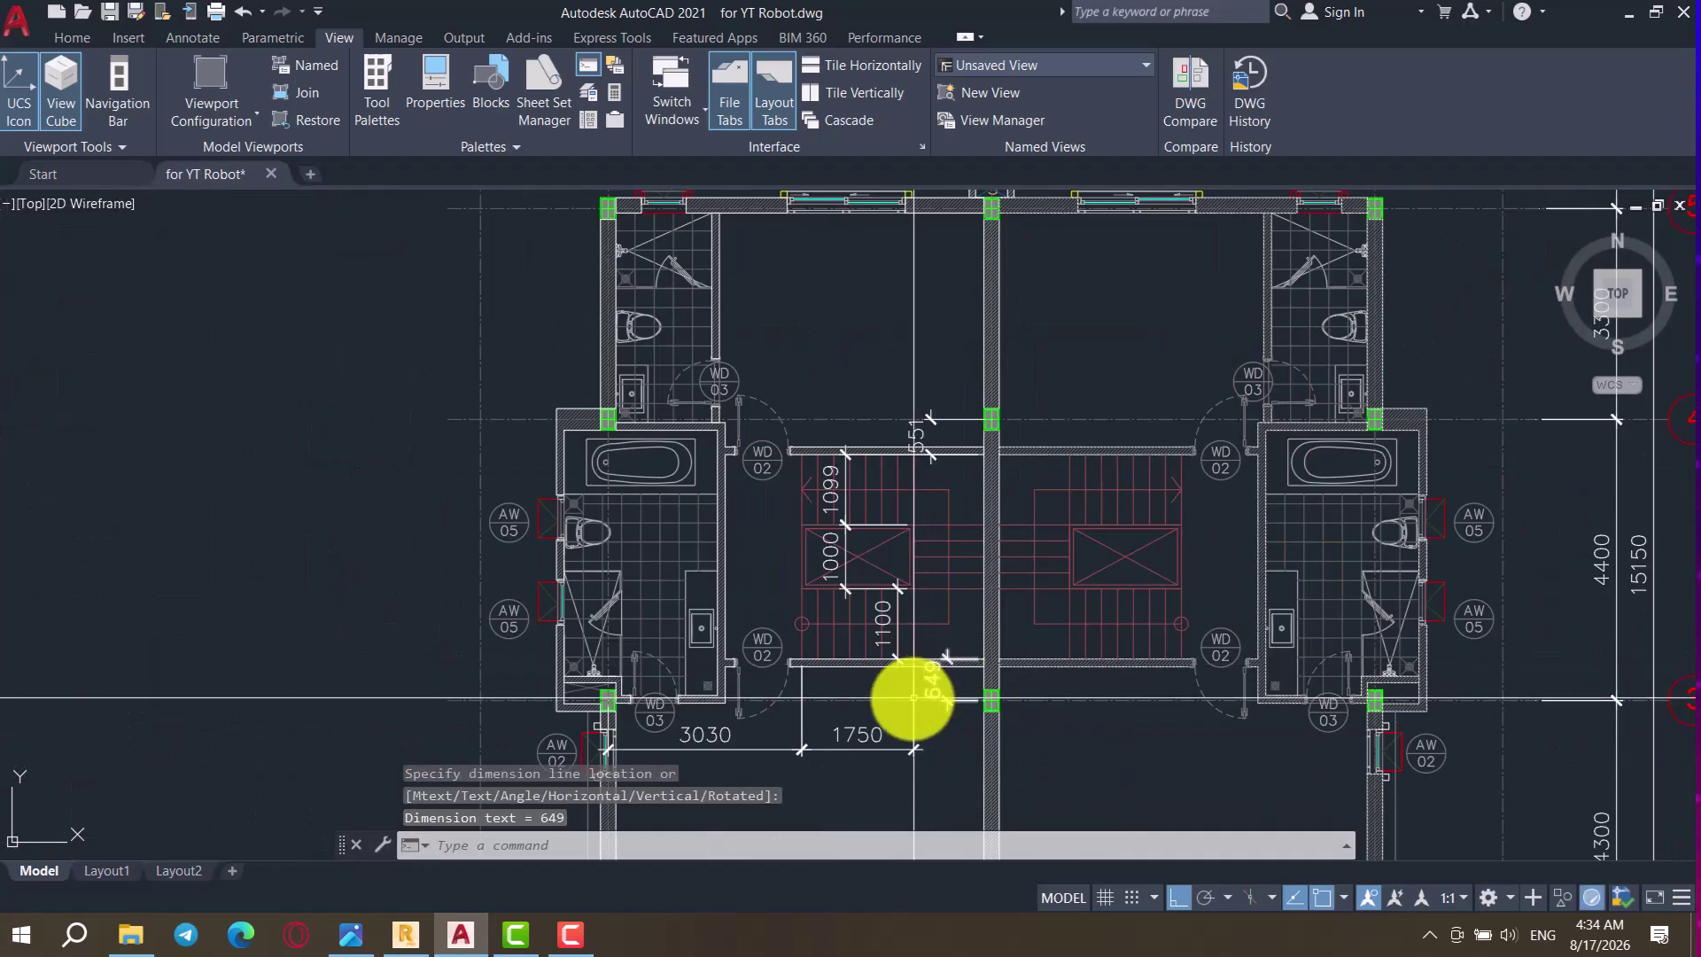
scroll(934, 592, up, 2)
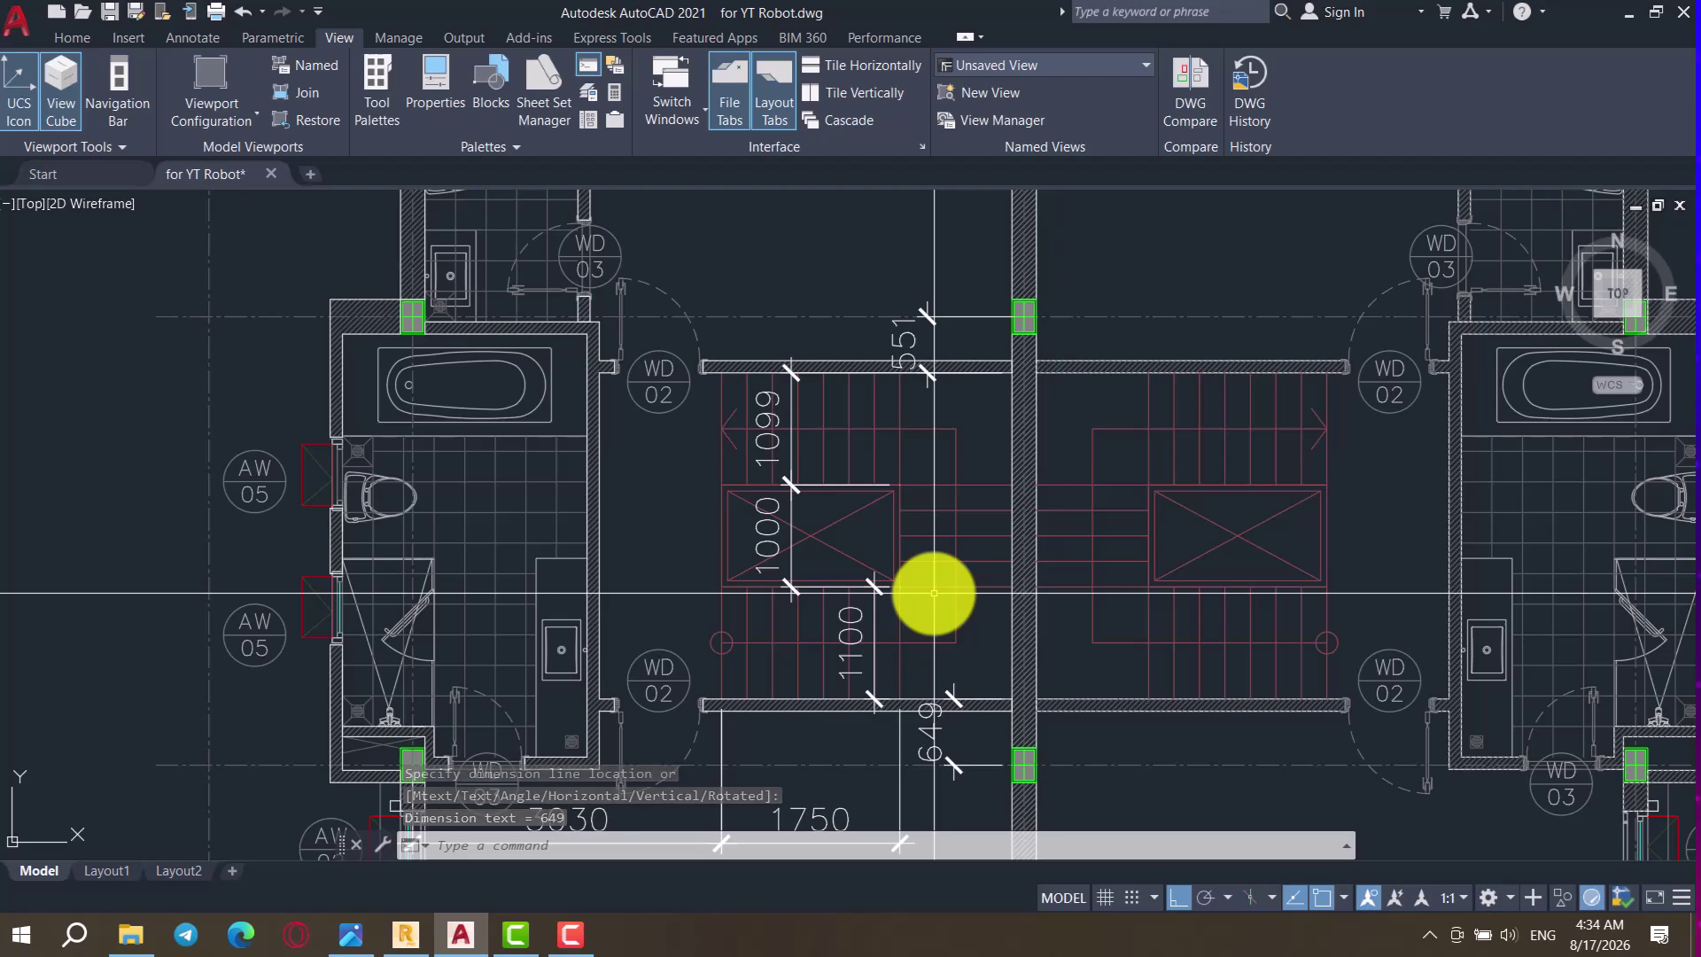
scroll(933, 592, up, 2)
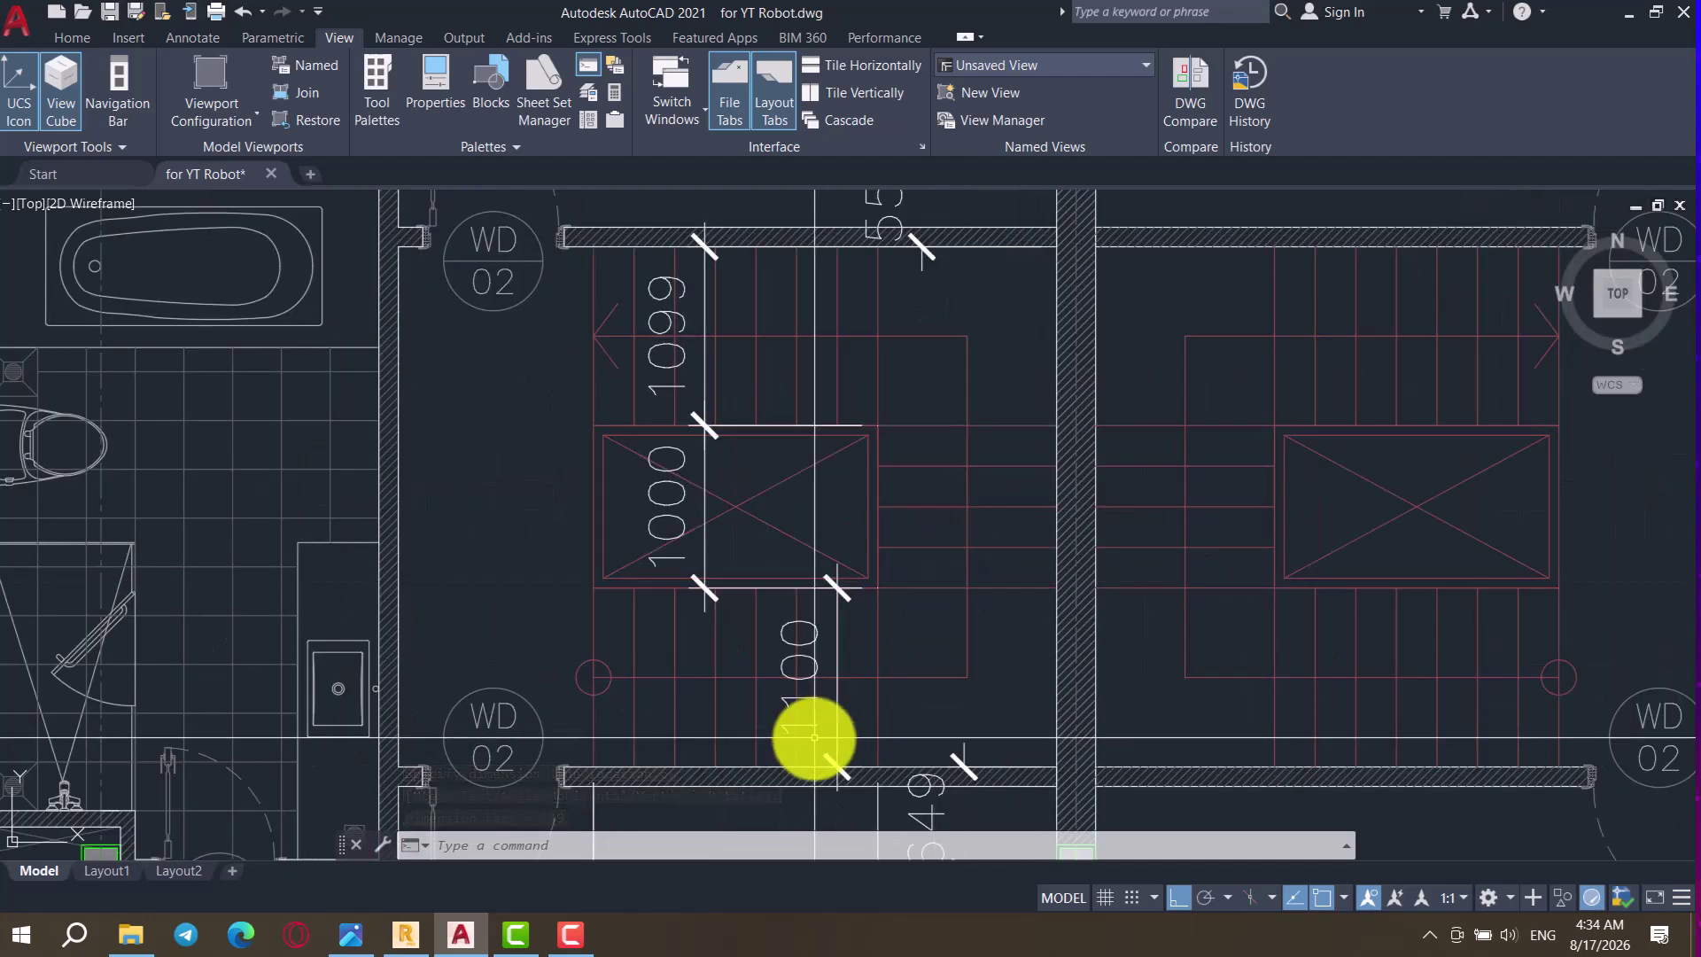
Step: Return to Robot Structural Analysis and show the frame in a 2D XY plan view
click(405, 934)
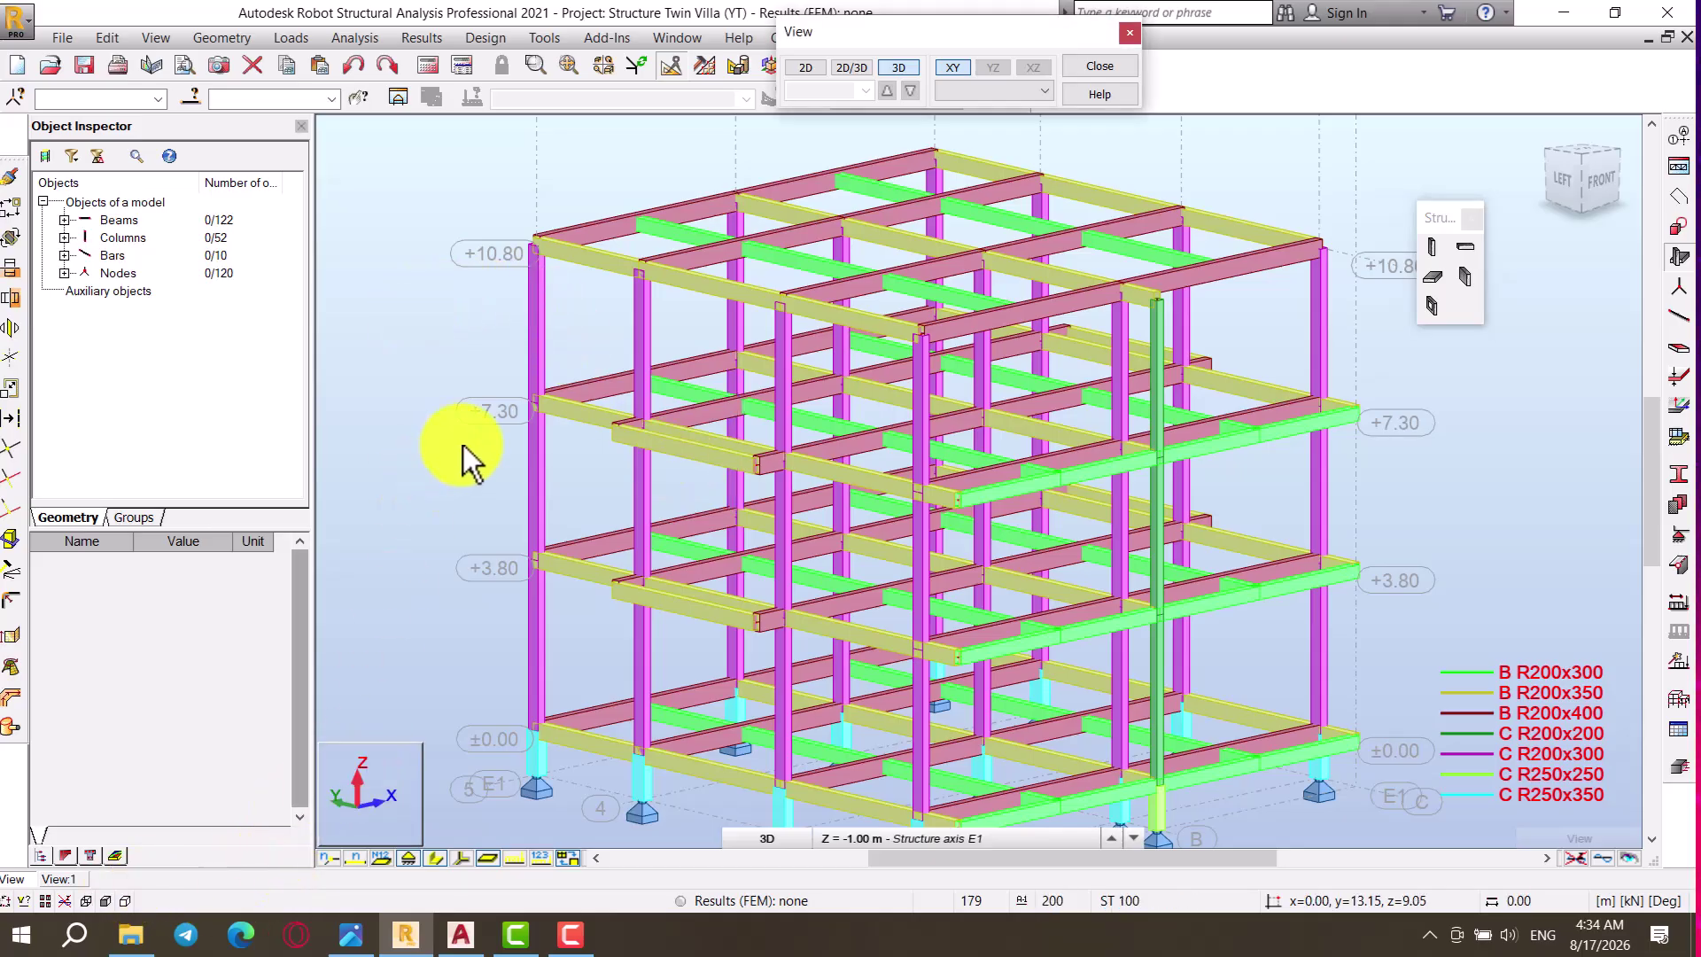
click(802, 77)
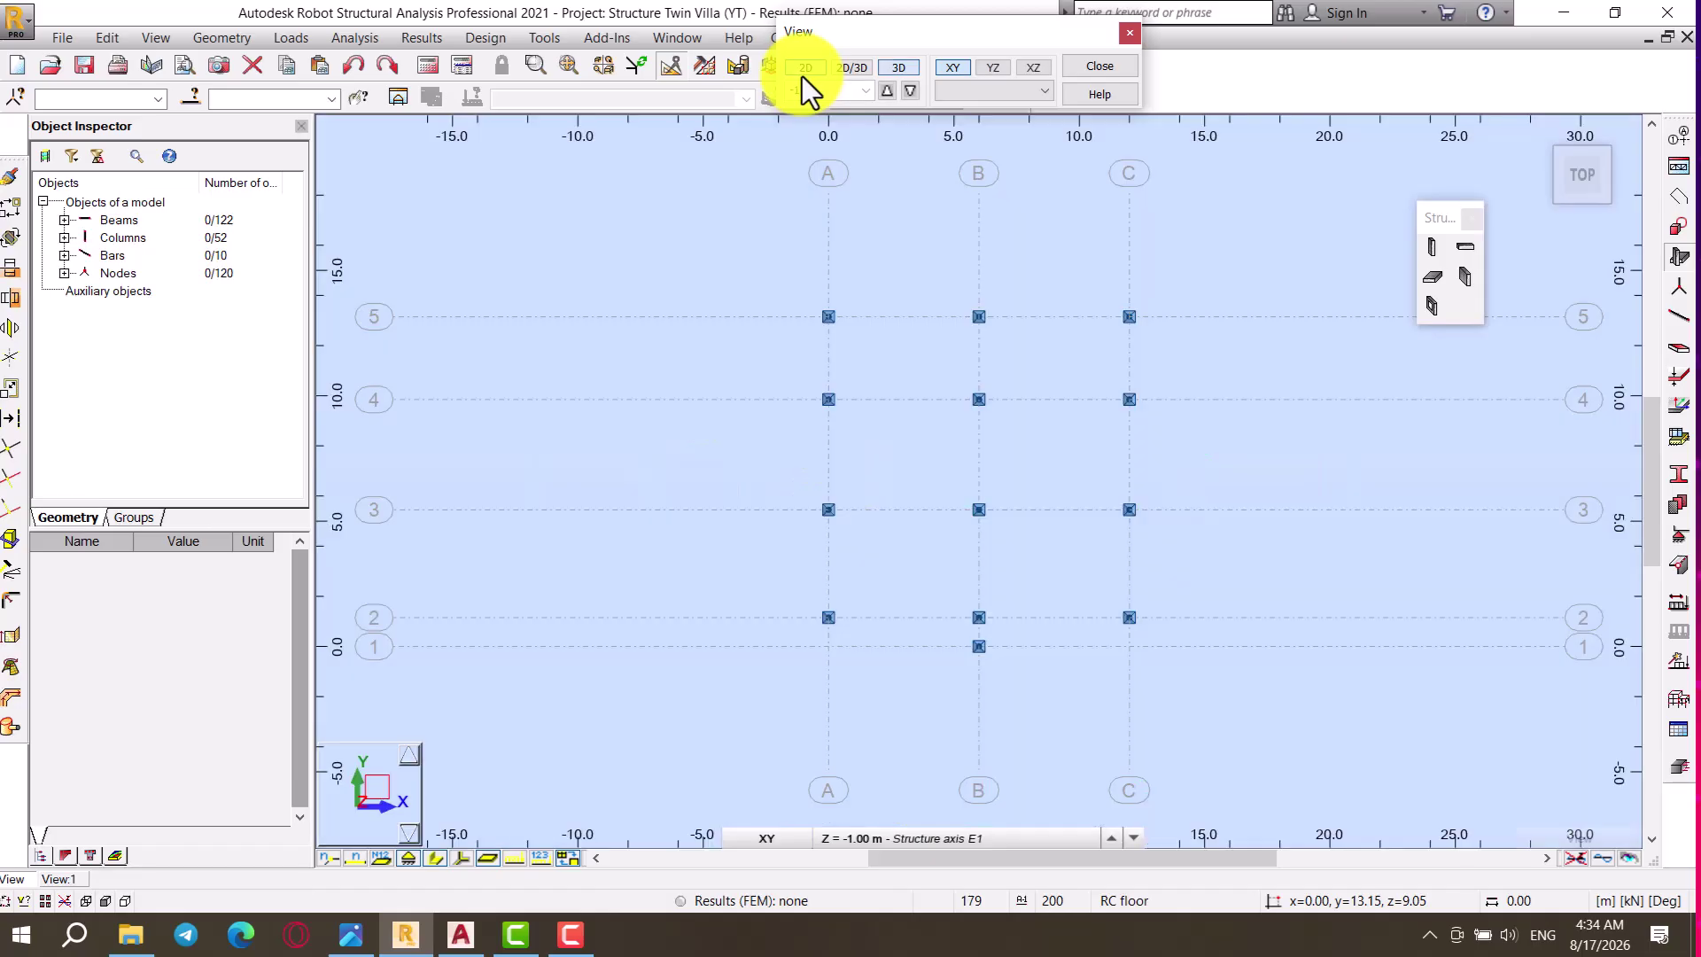
Step: Move the plan view to the 0.00 m base level and open the structural axis definition clear of the frame
click(890, 90)
drag(861, 277, 800, 280)
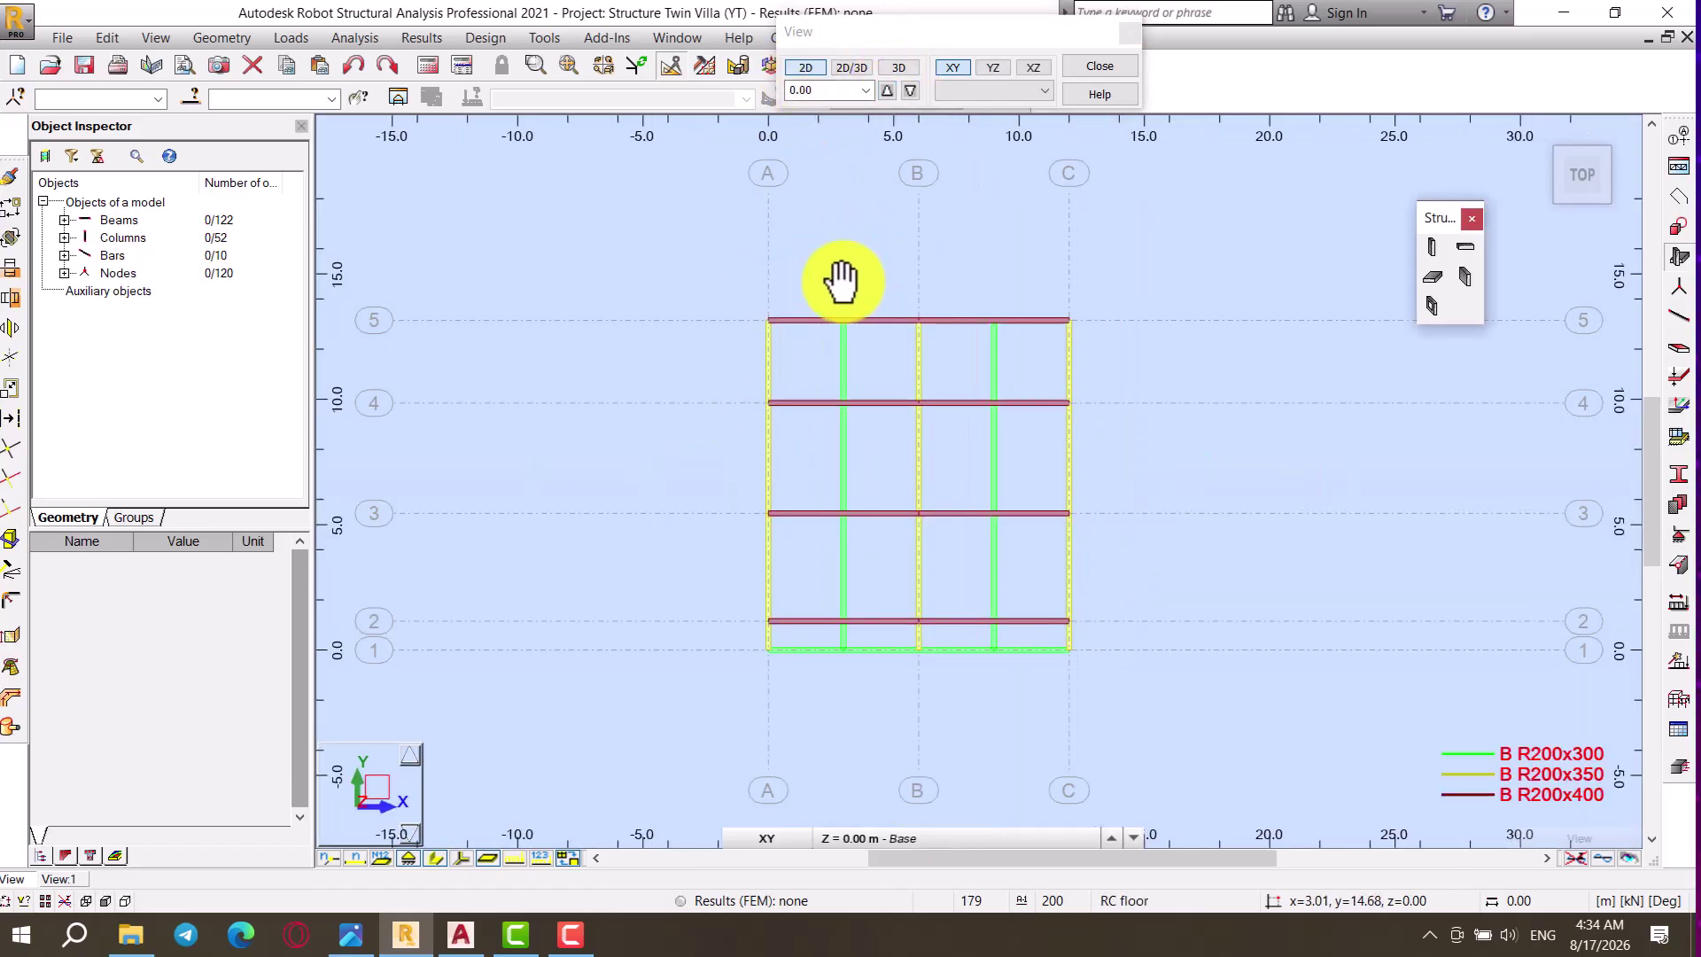
click(1684, 138)
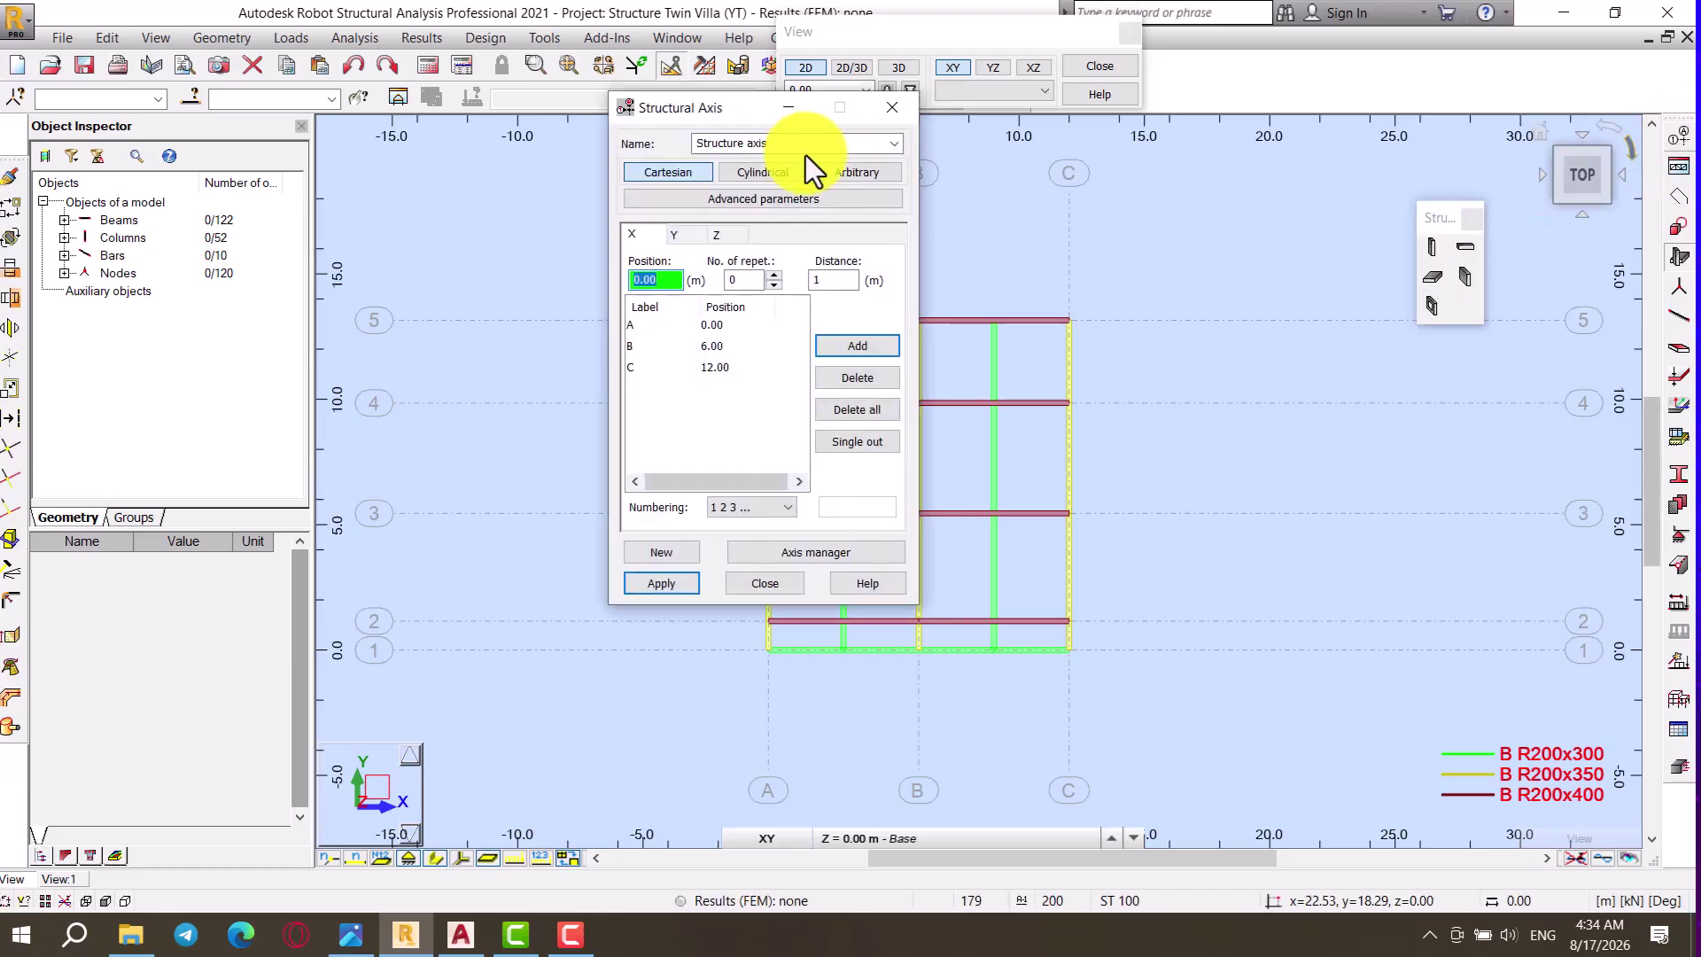
drag(727, 120, 1403, 151)
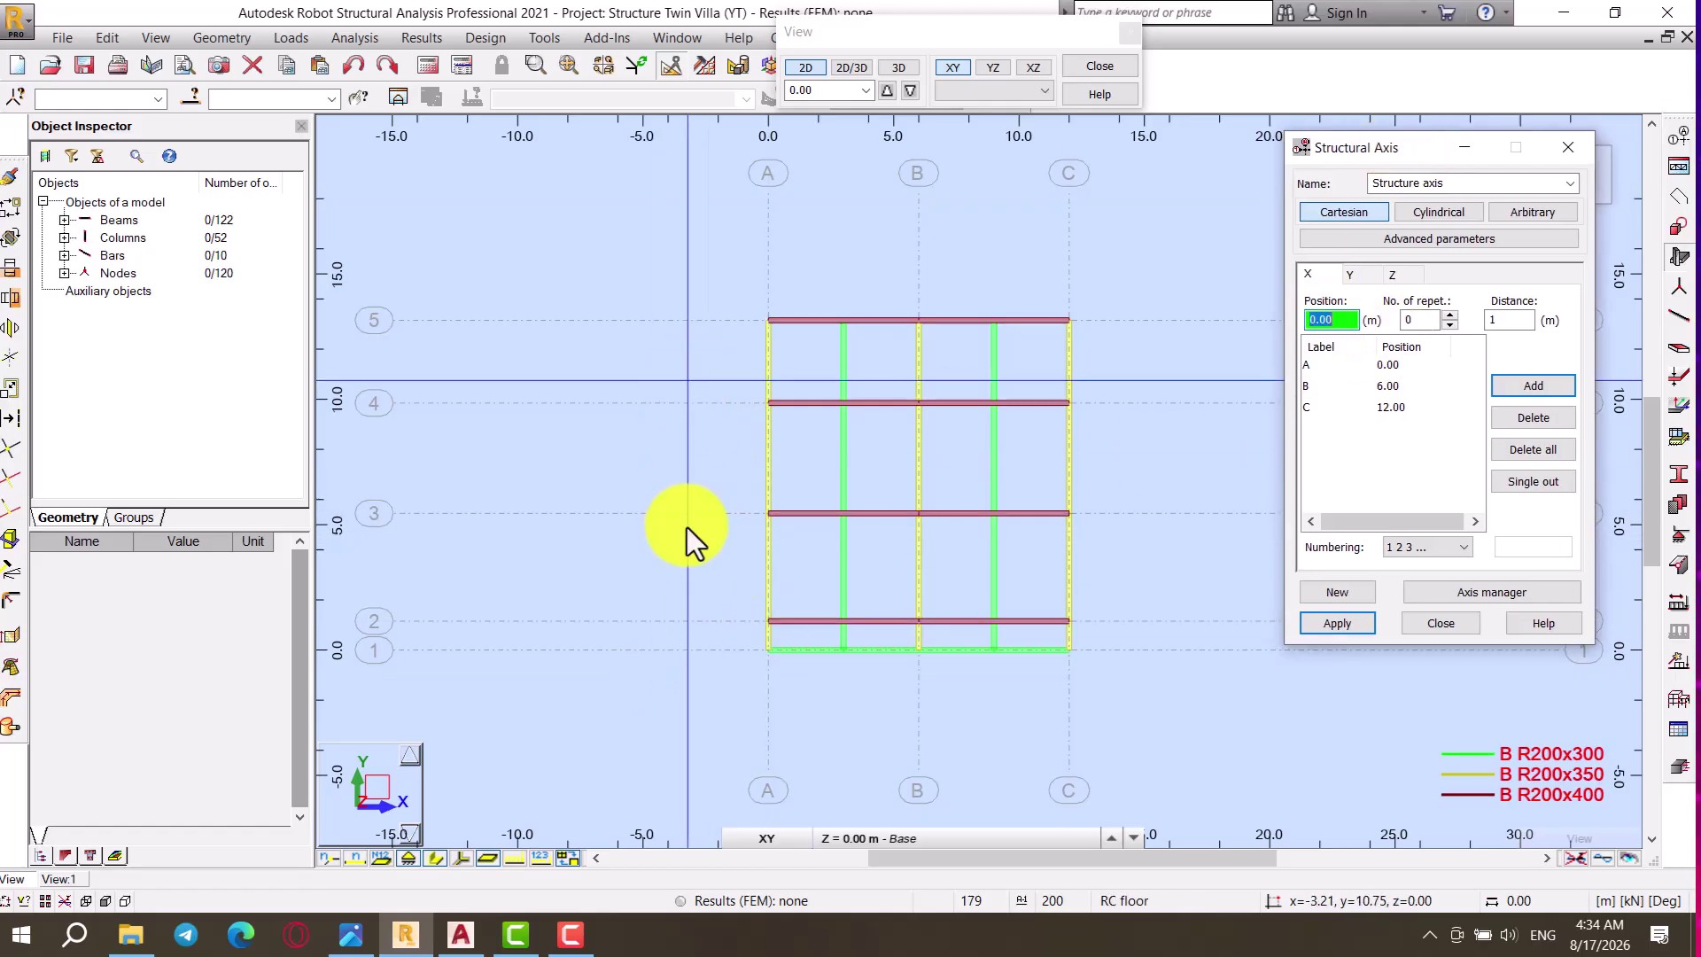
Step: Review the Y and X axis lists and set the X axes' numbering to A B C
click(1360, 274)
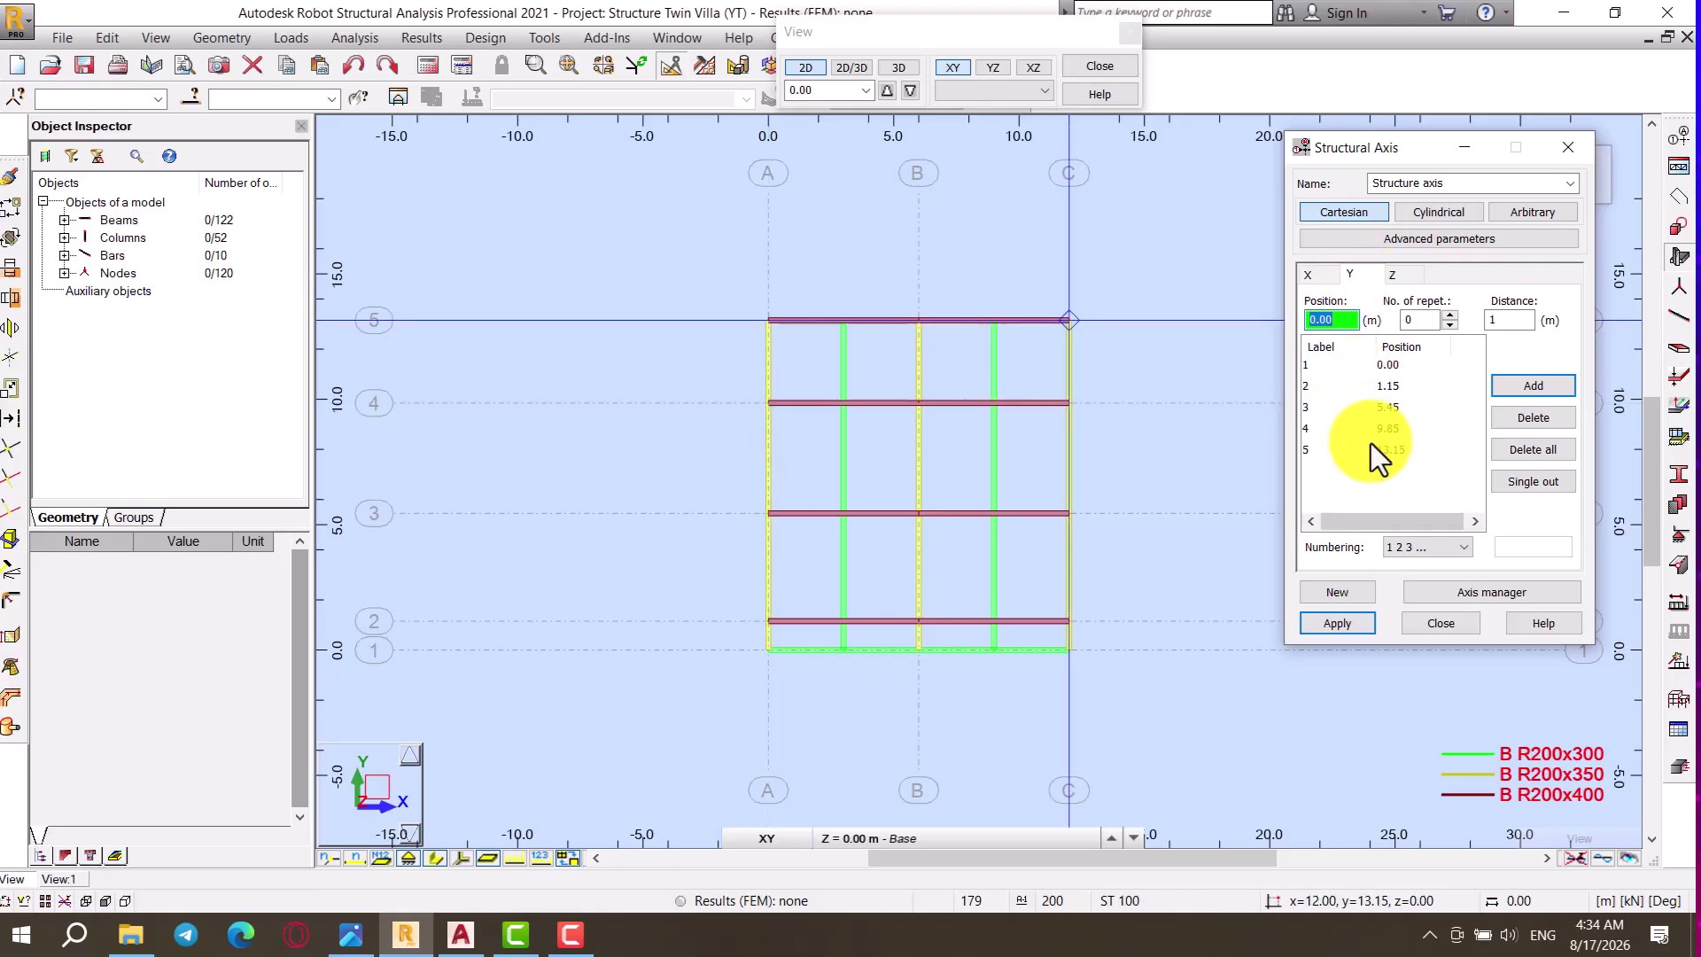
click(1320, 280)
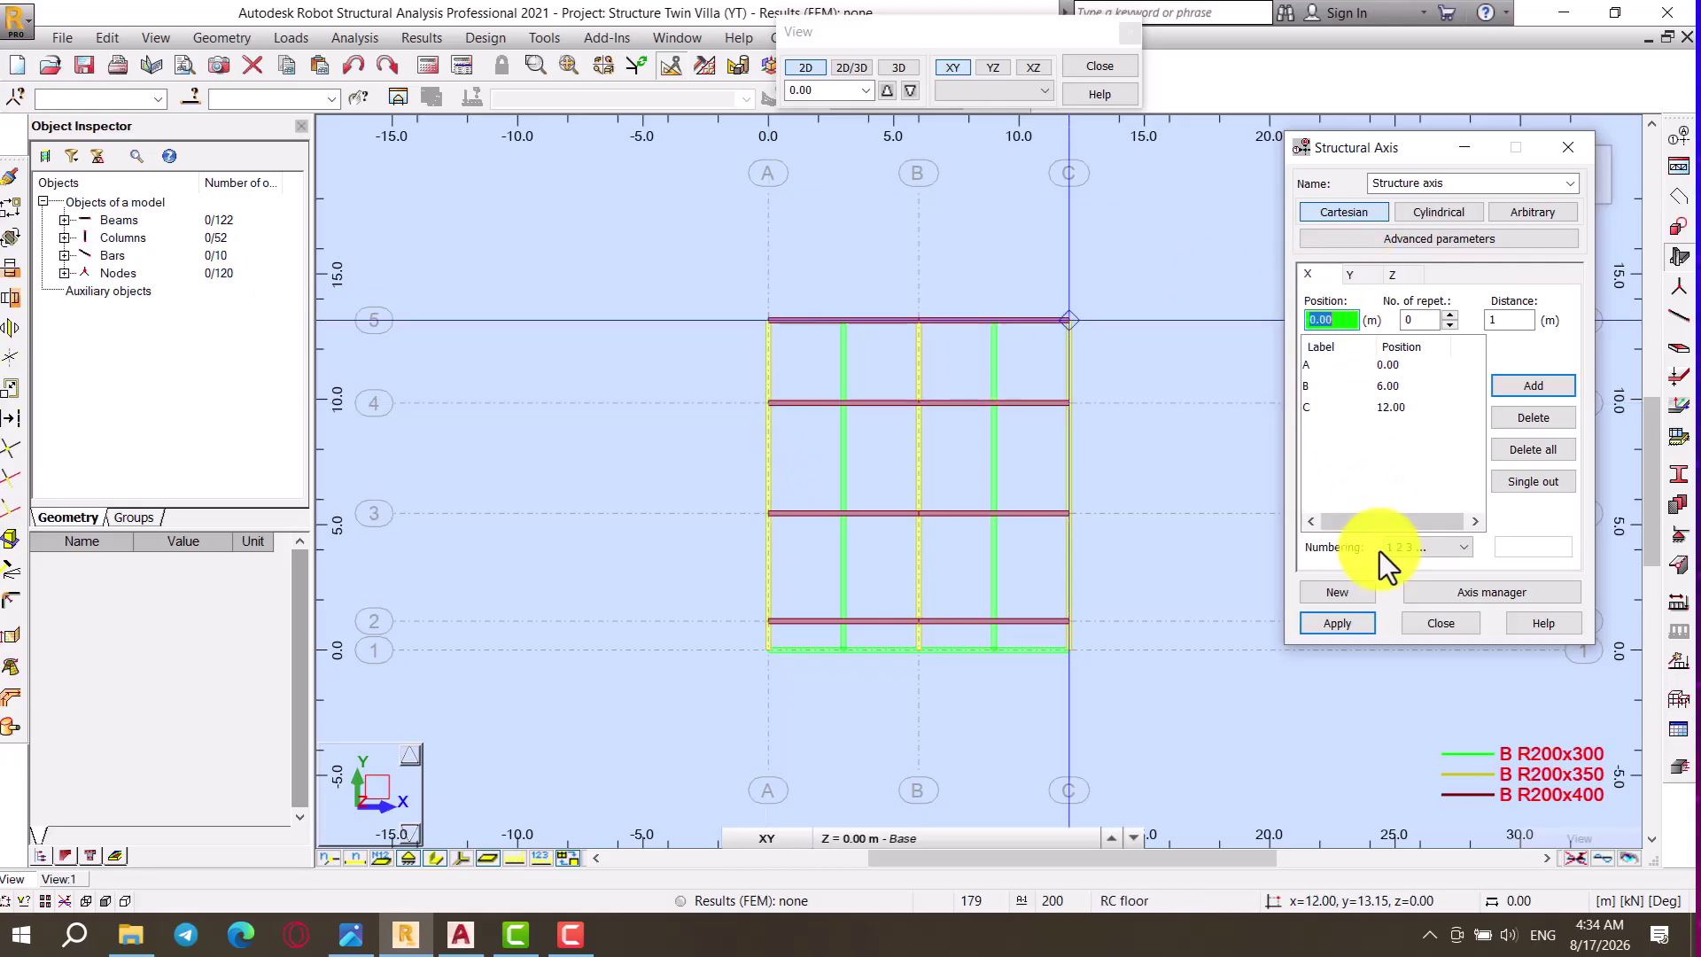
click(1403, 548)
click(1404, 578)
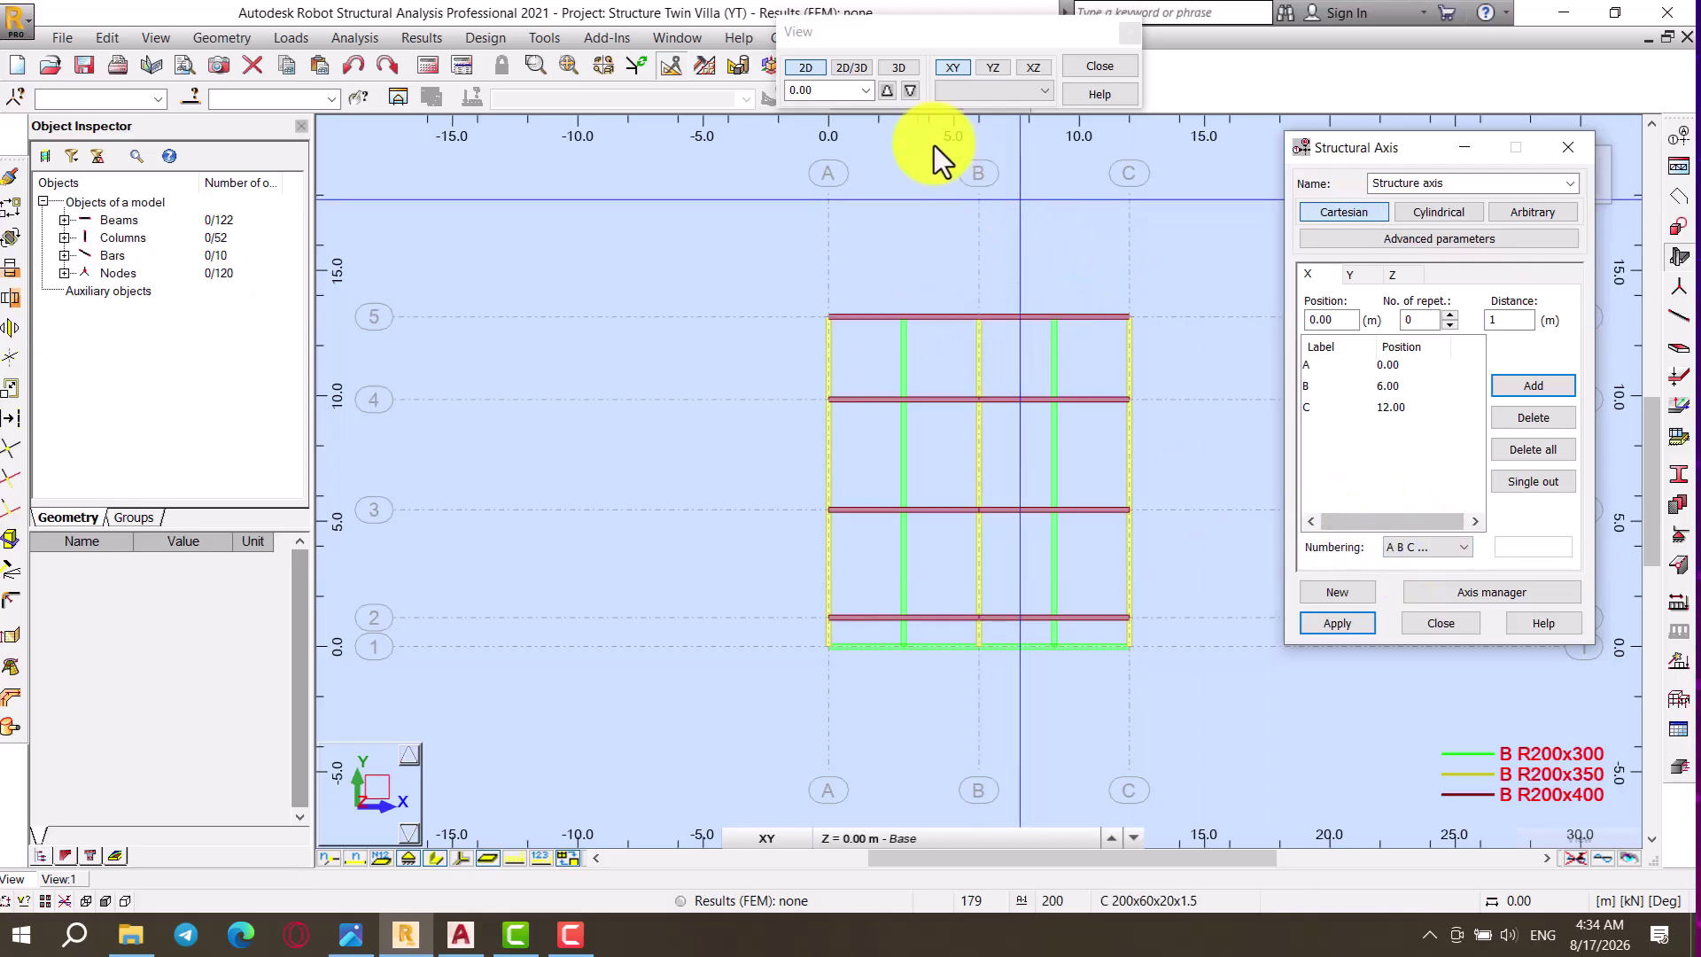
Step: Check the stairwell wall's offset in the AutoCAD plan and add a Y axis 0.65 m beyond axis 3 in Robot
click(1359, 274)
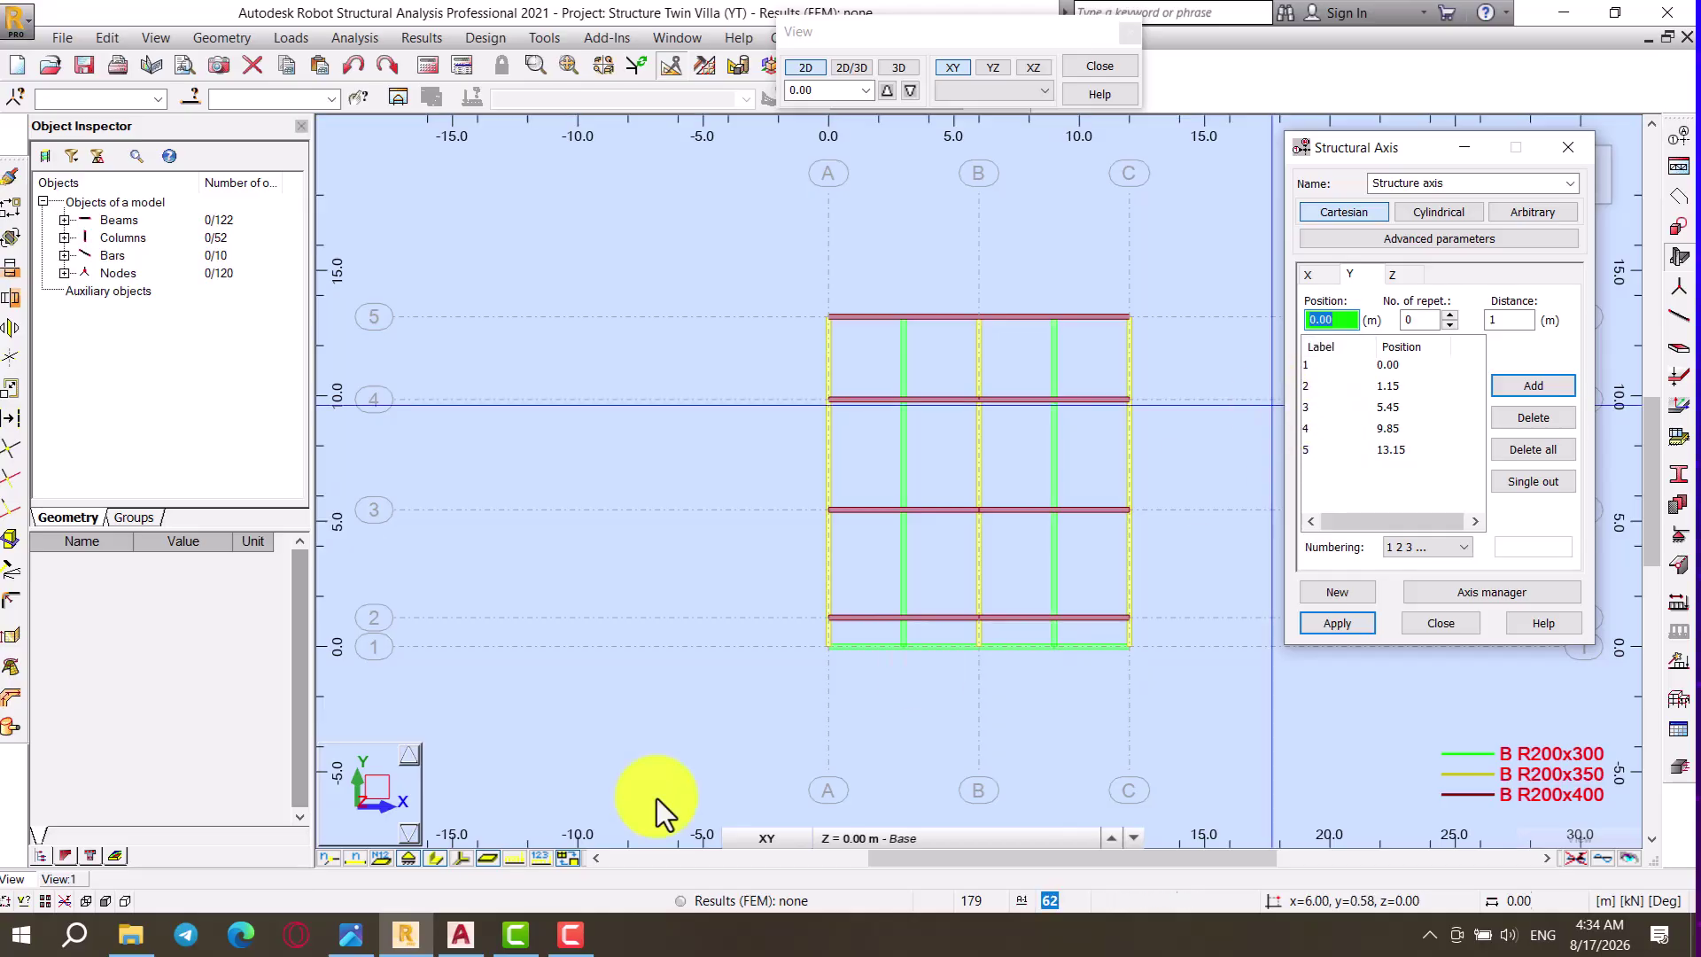
click(477, 933)
scroll(828, 570, down, 5)
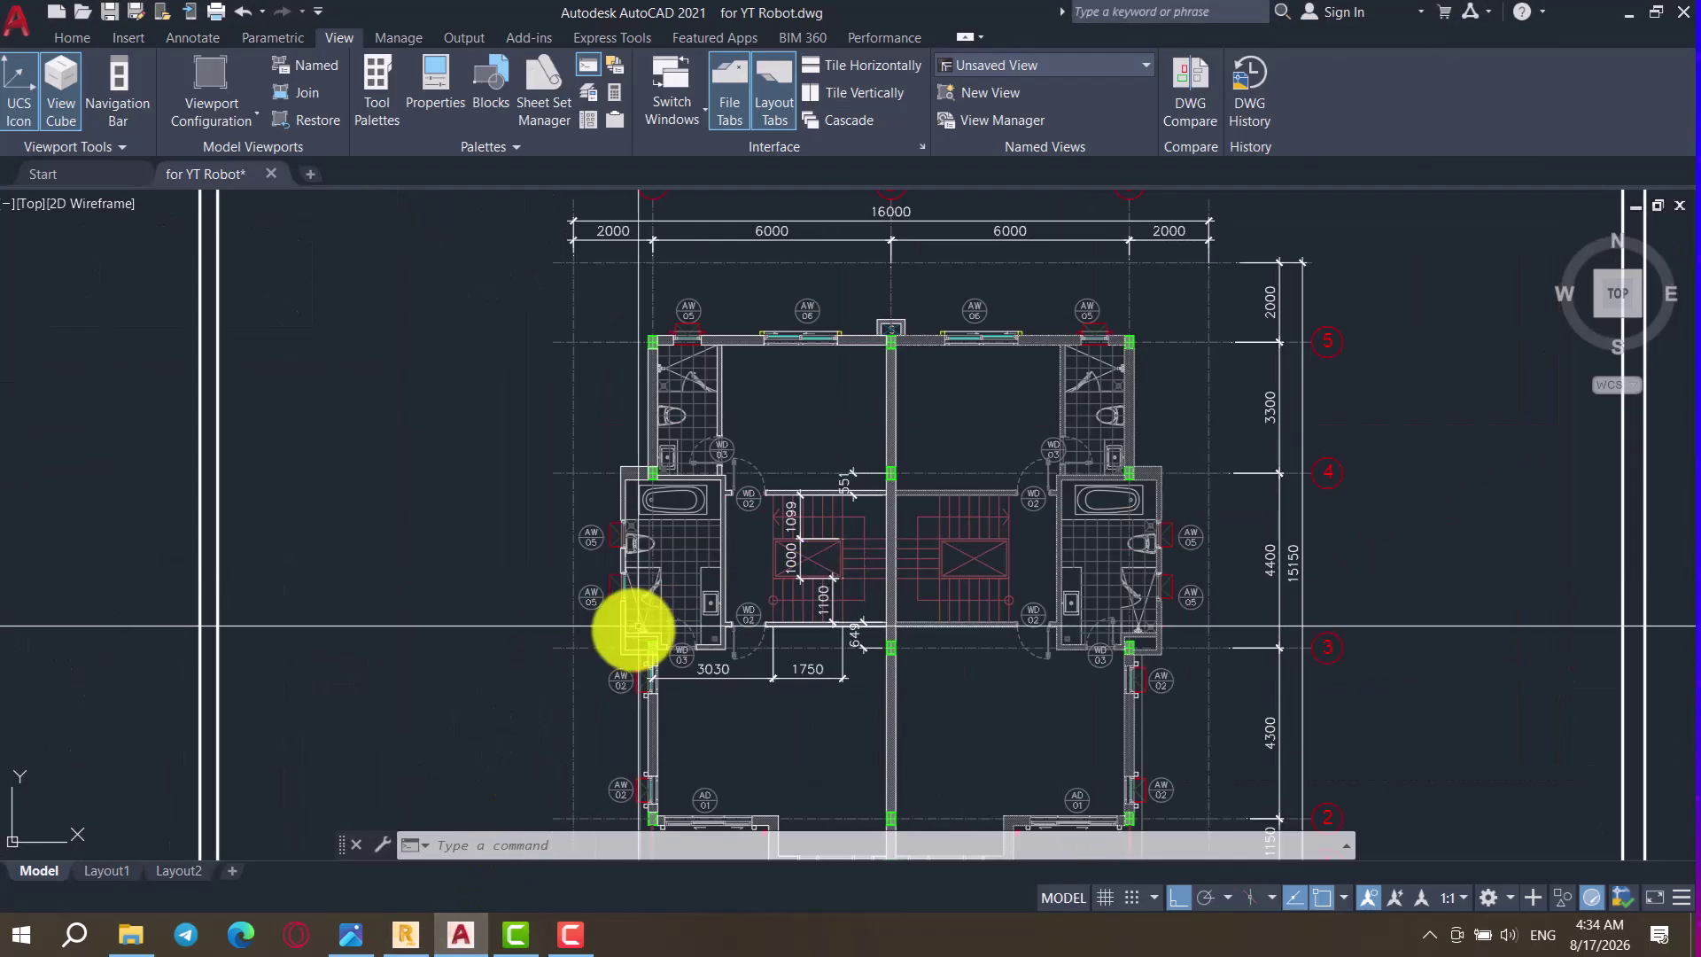
scroll(886, 629, up, 6)
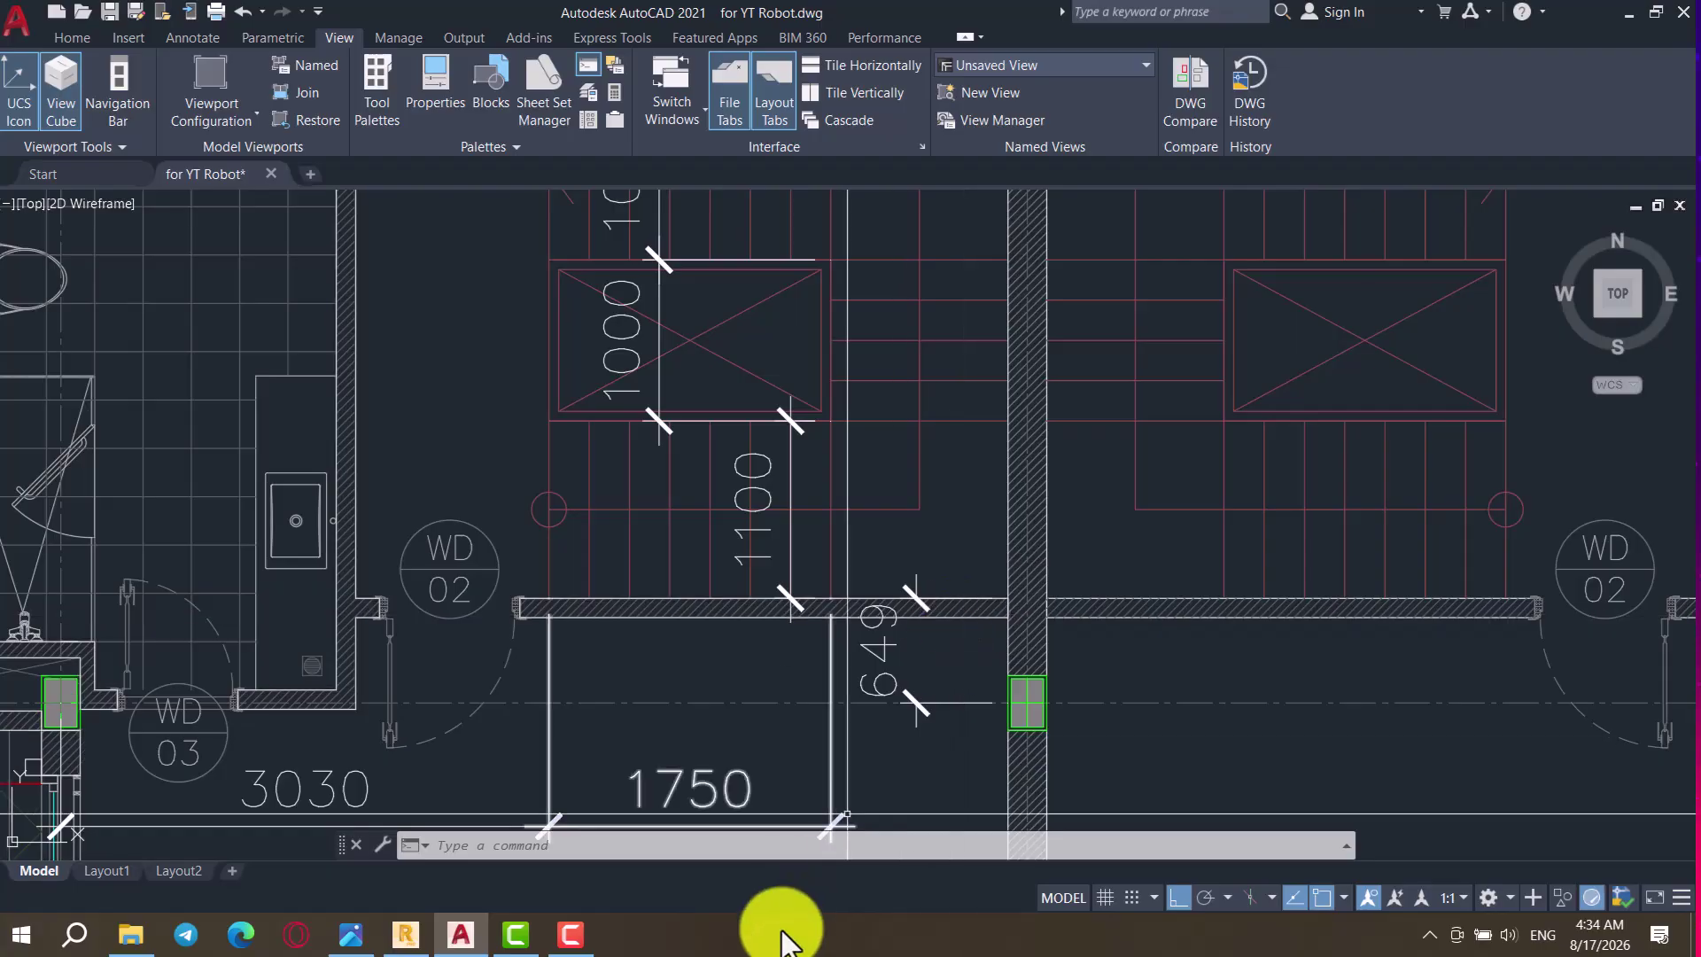
click(405, 934)
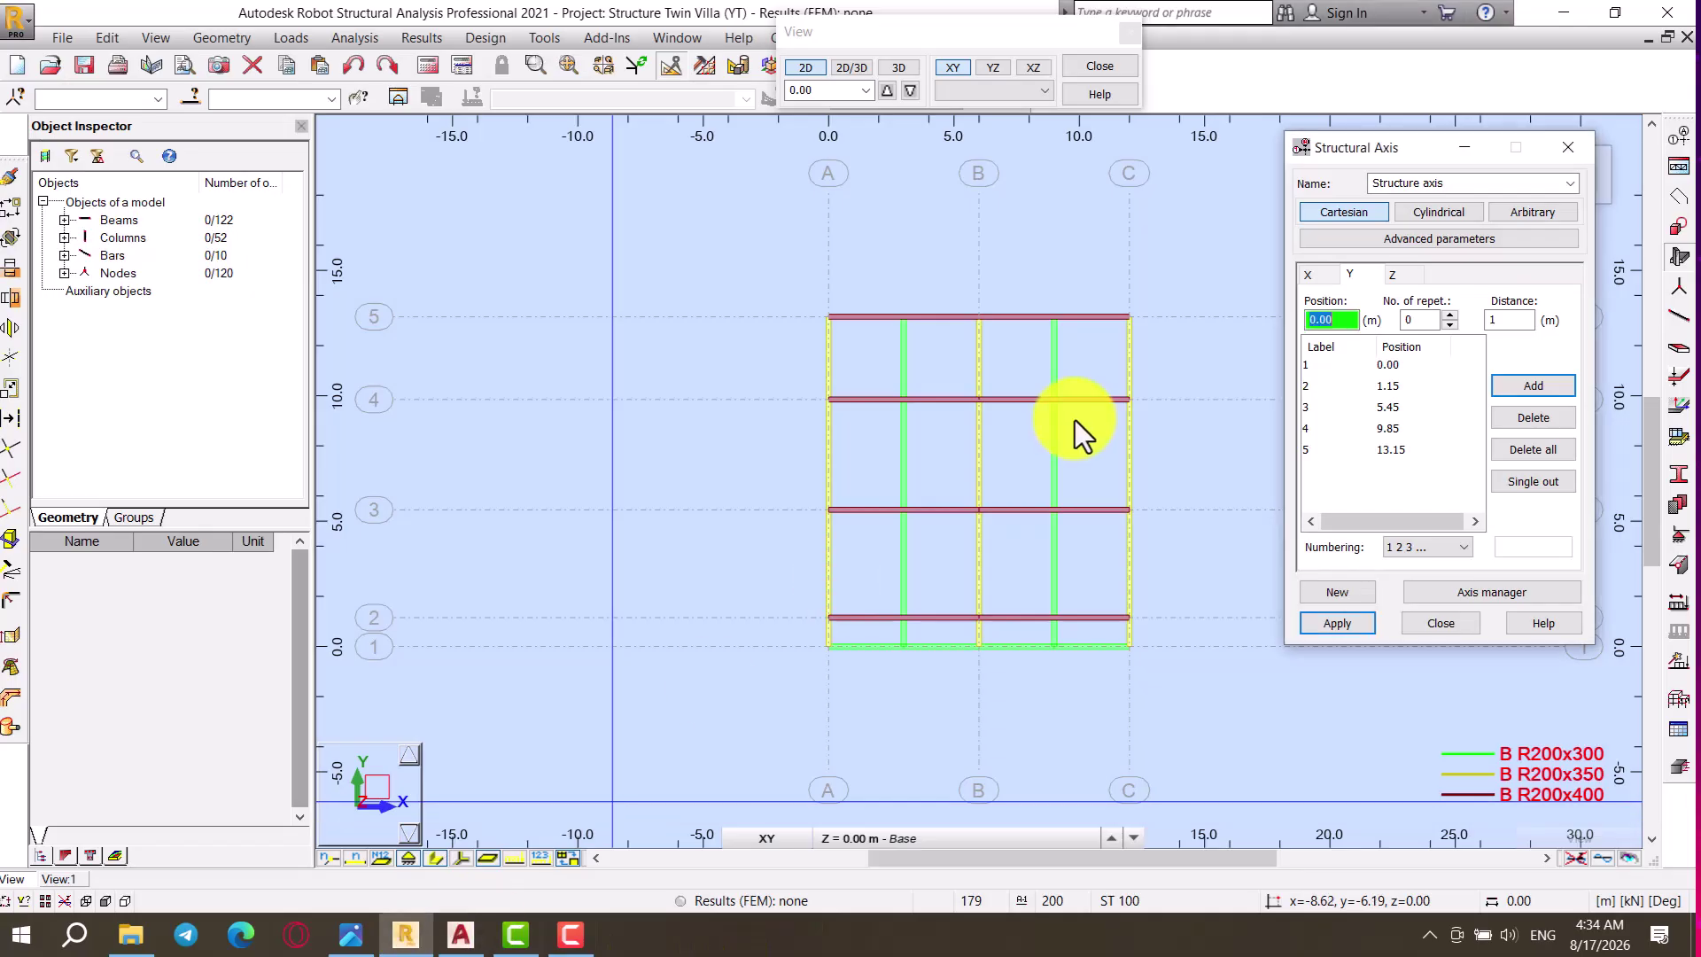
click(1332, 409)
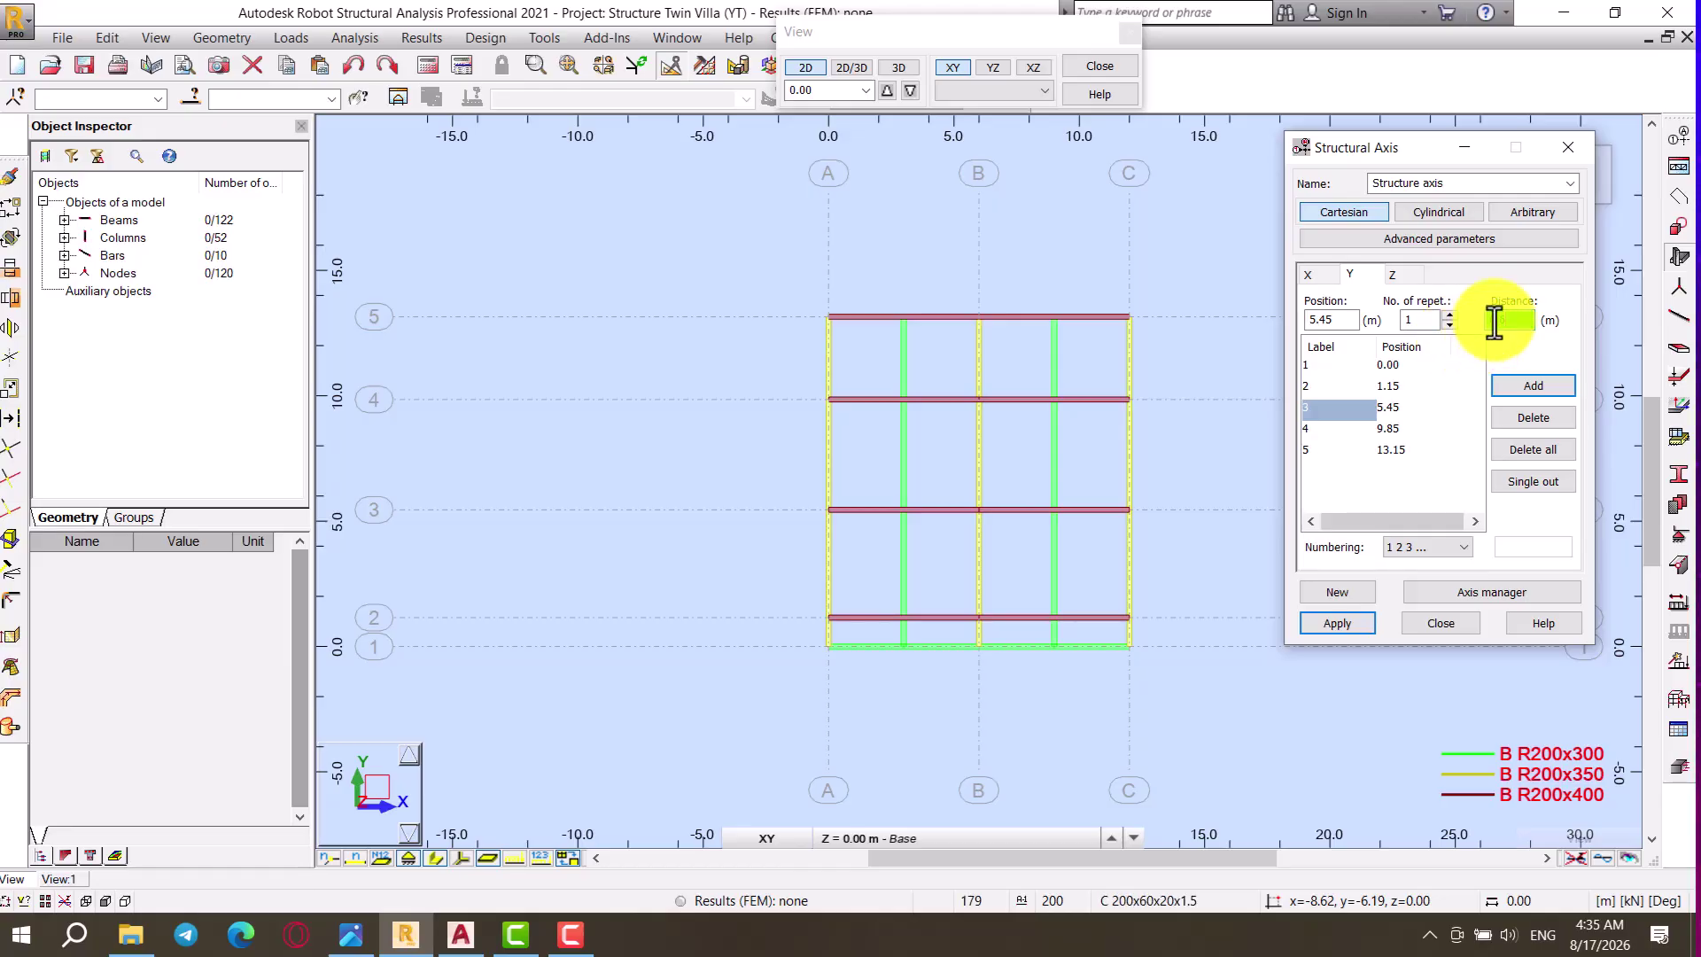
click(1517, 386)
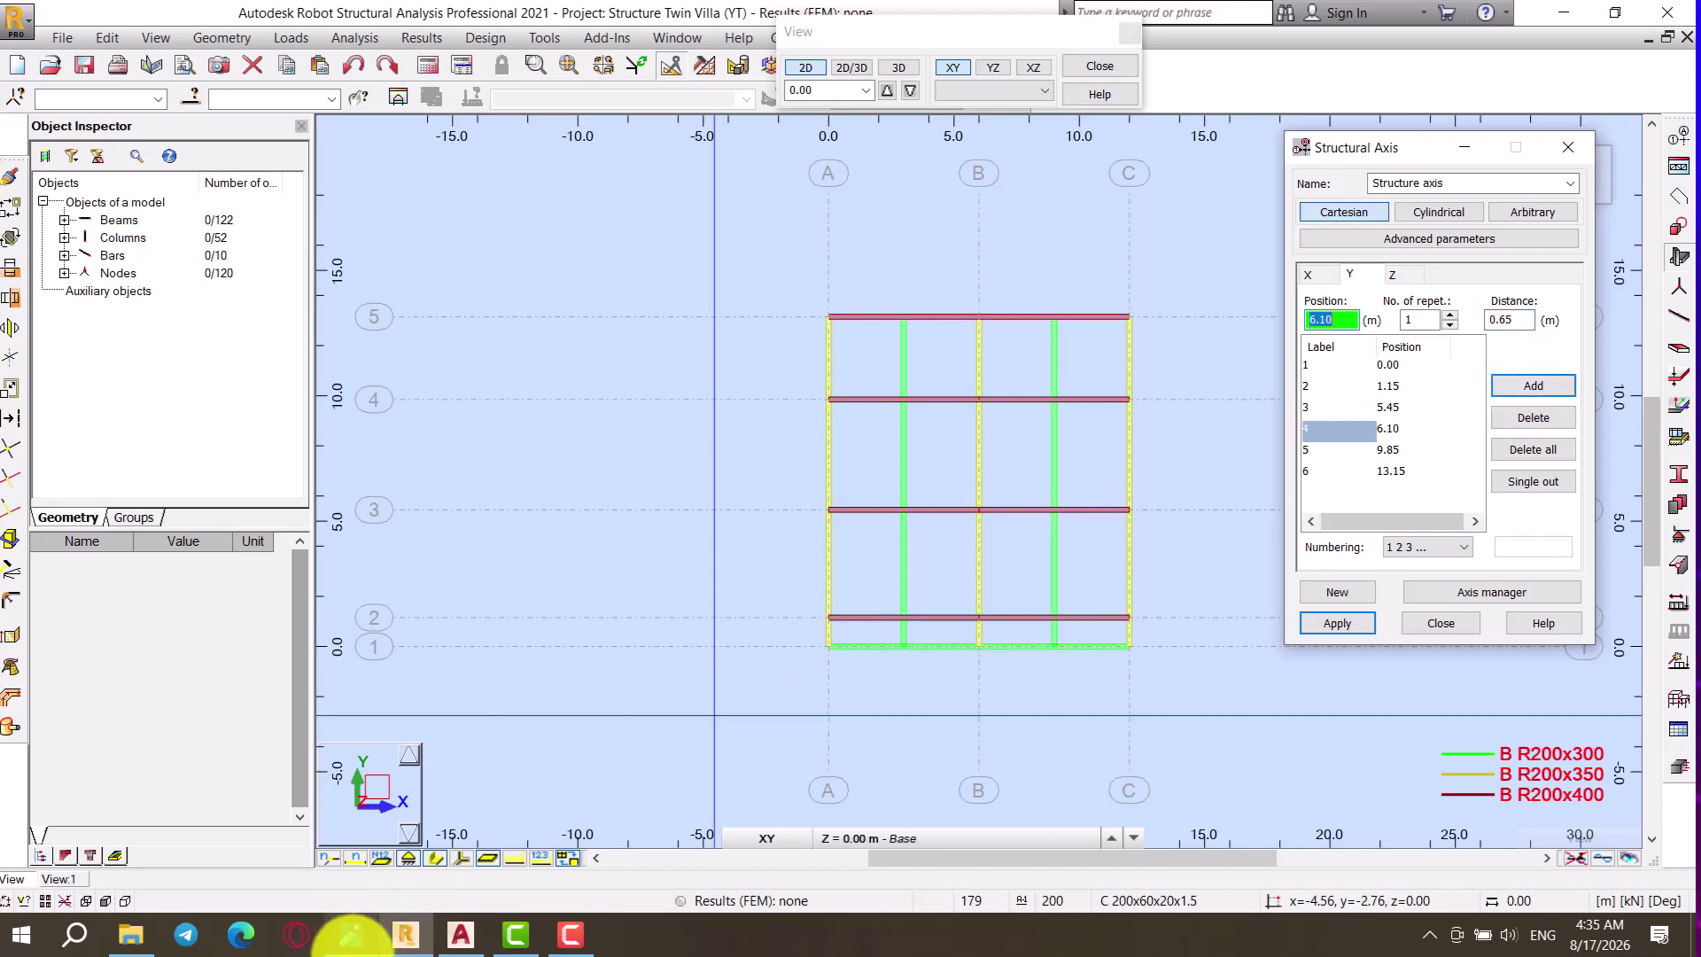
Step: Consult the AutoCAD stair dimensions and add a Y axis with the custom label e1, 1 m beyond the 6.10 m axis
click(462, 935)
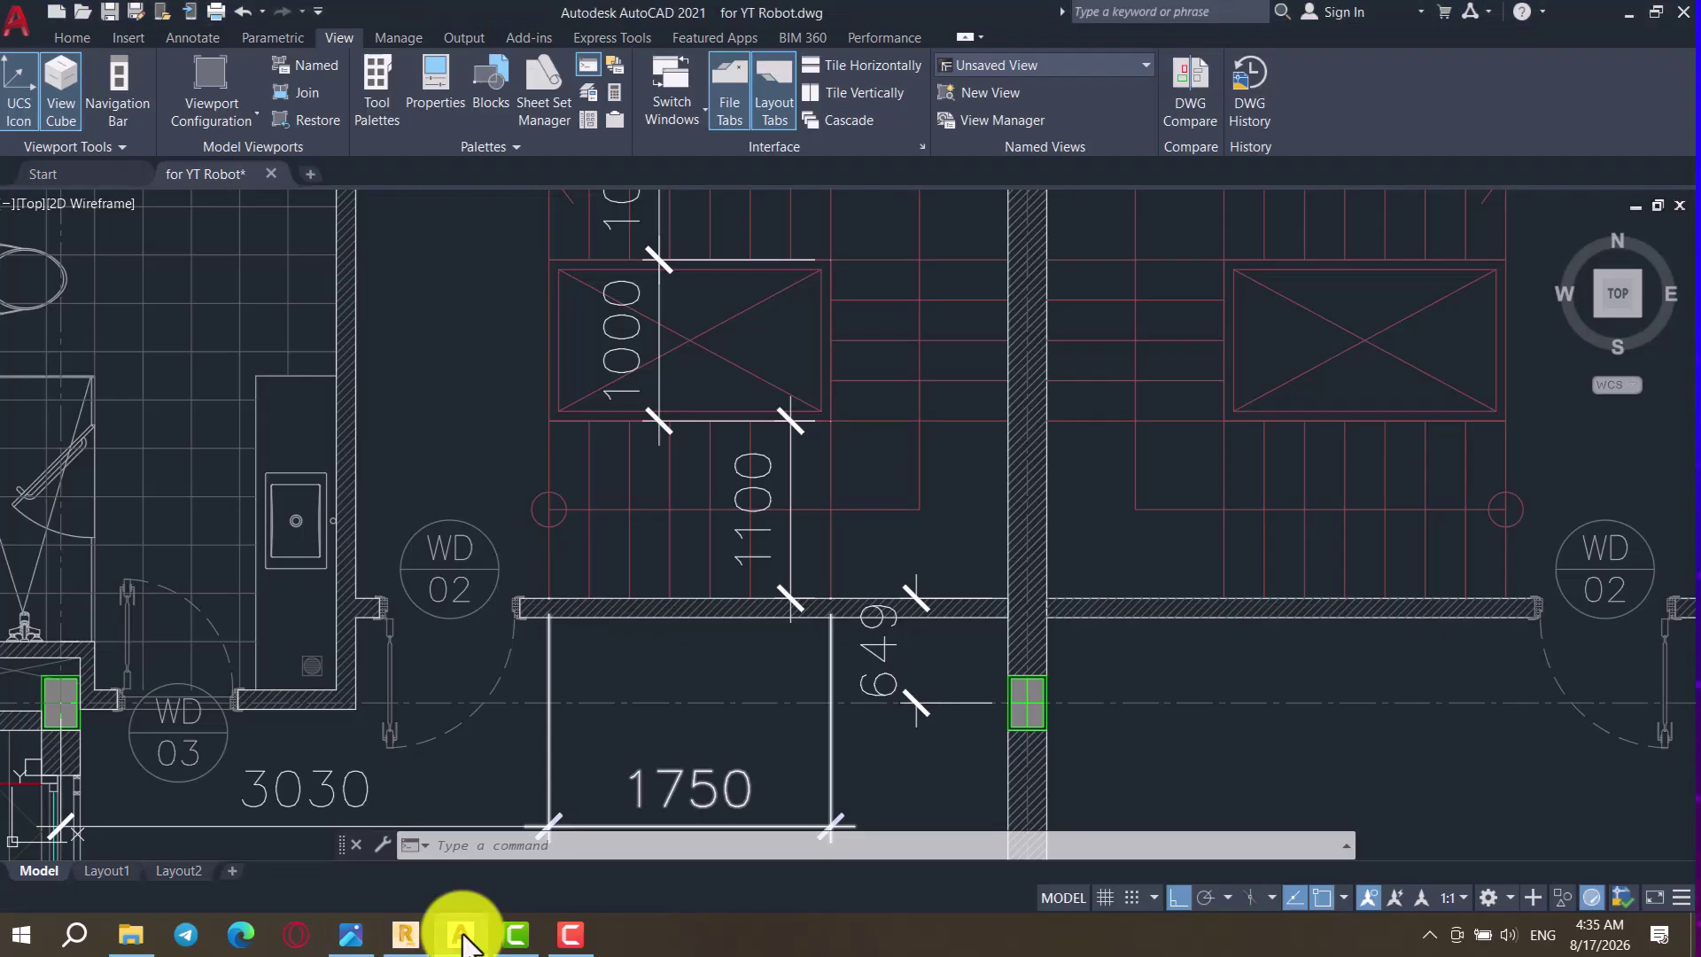
click(405, 934)
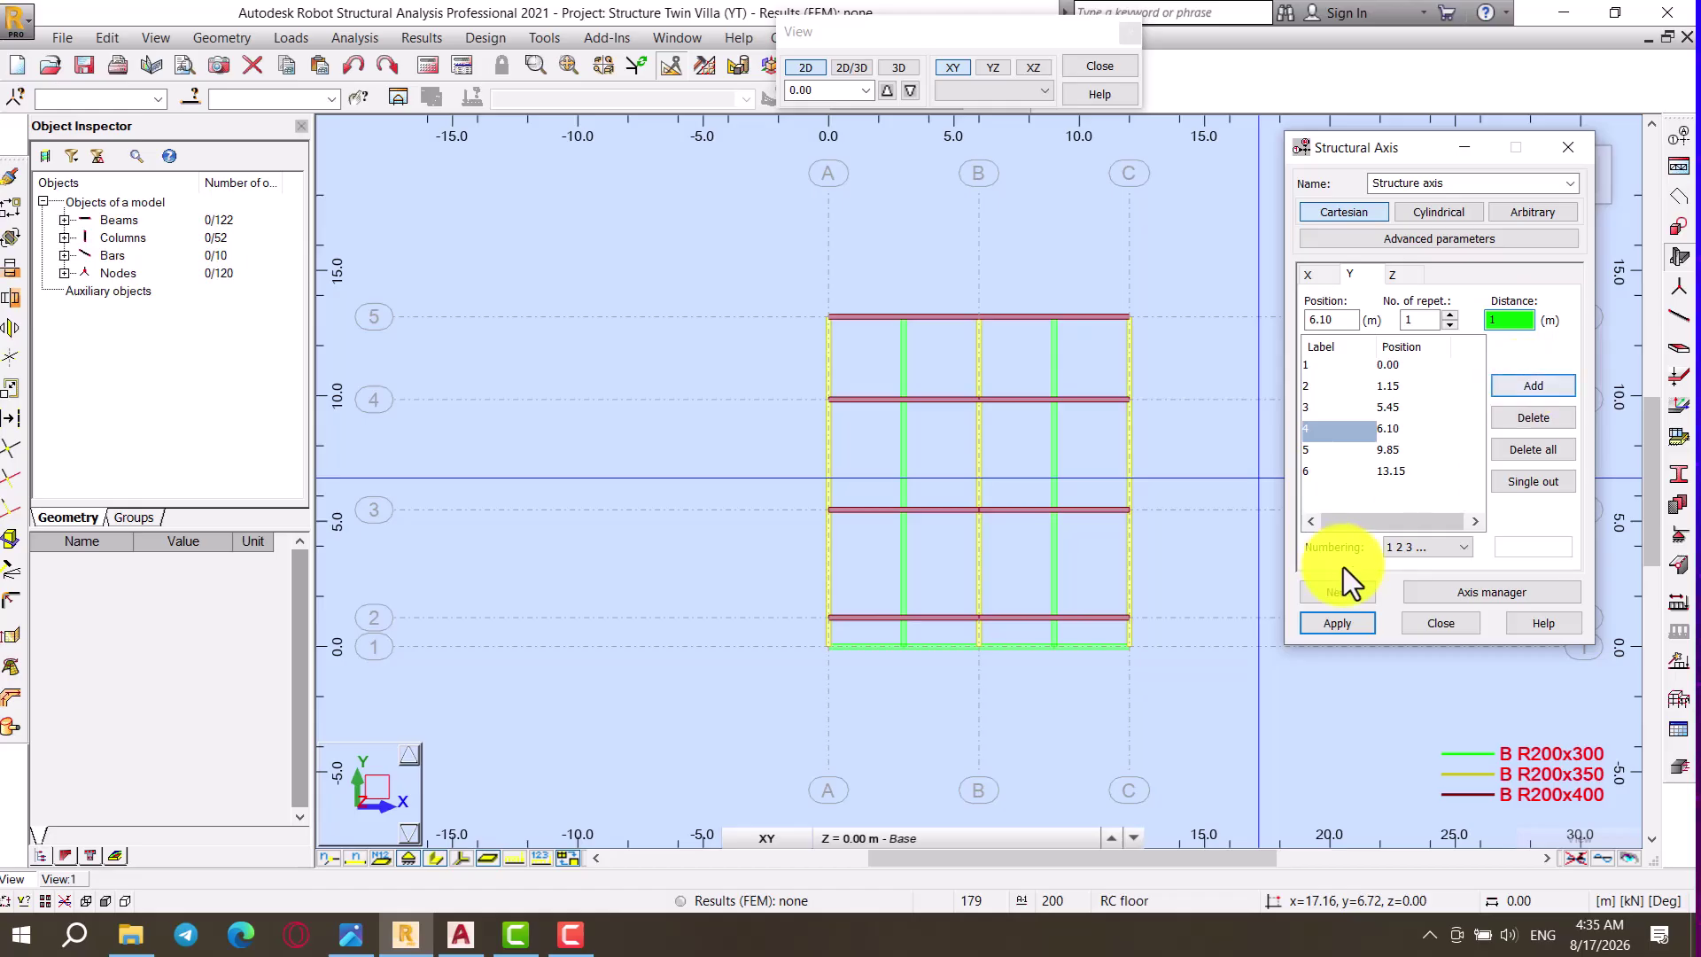
click(1406, 608)
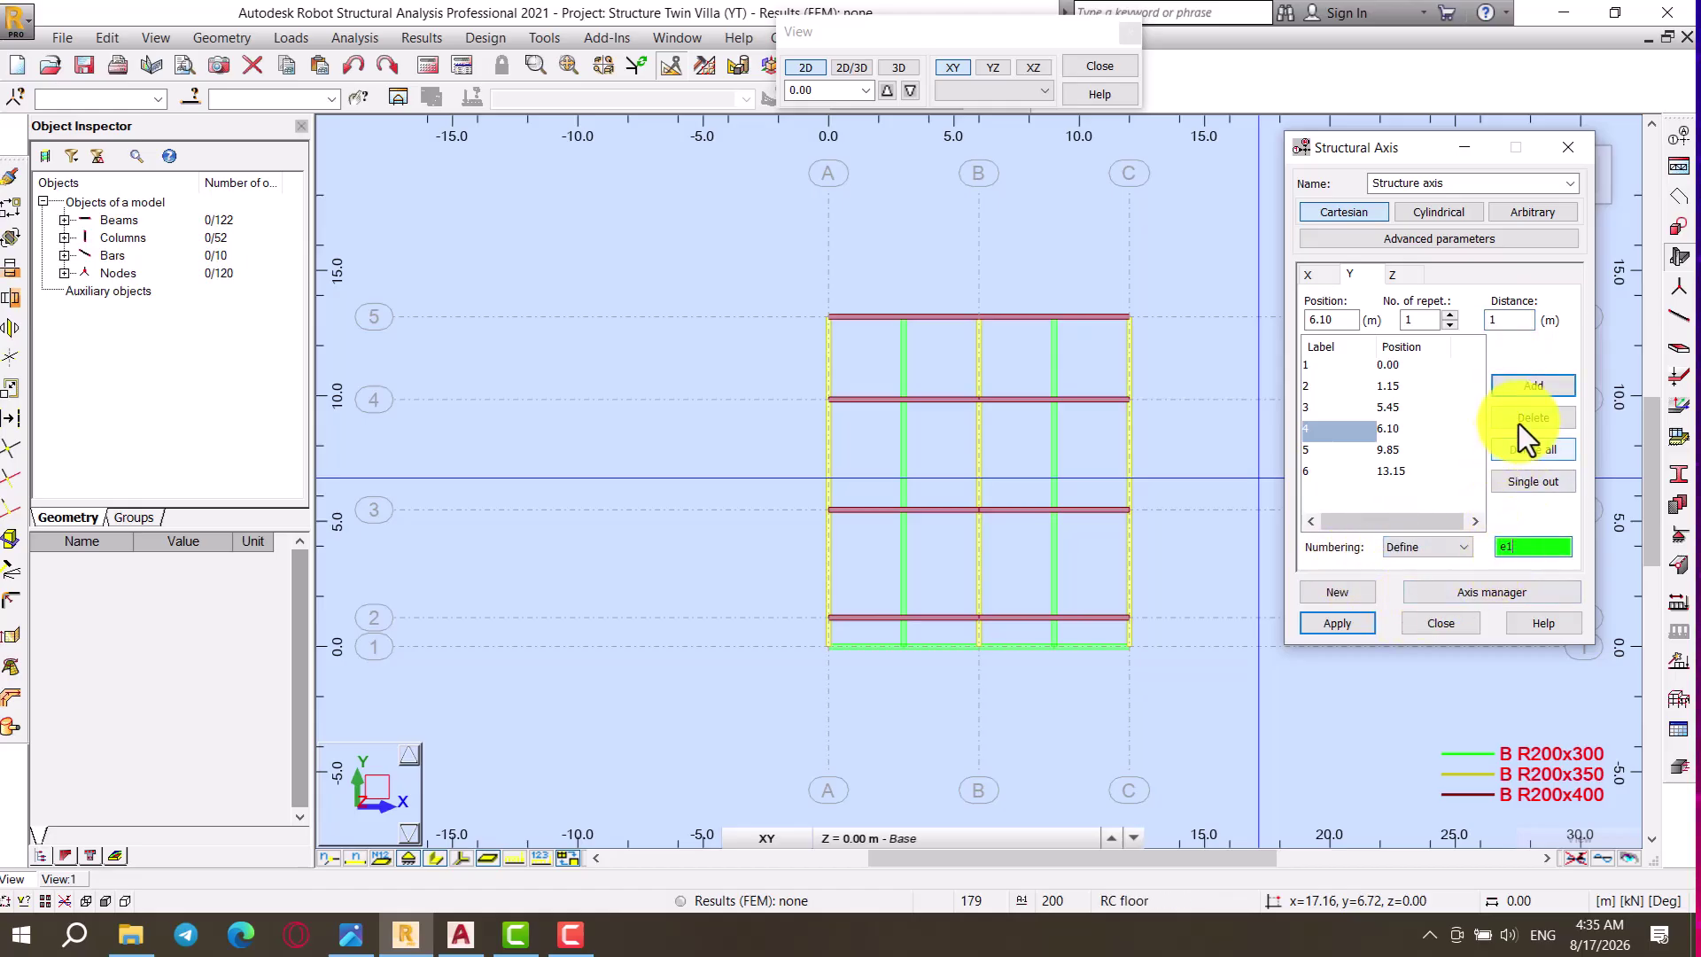
click(1528, 383)
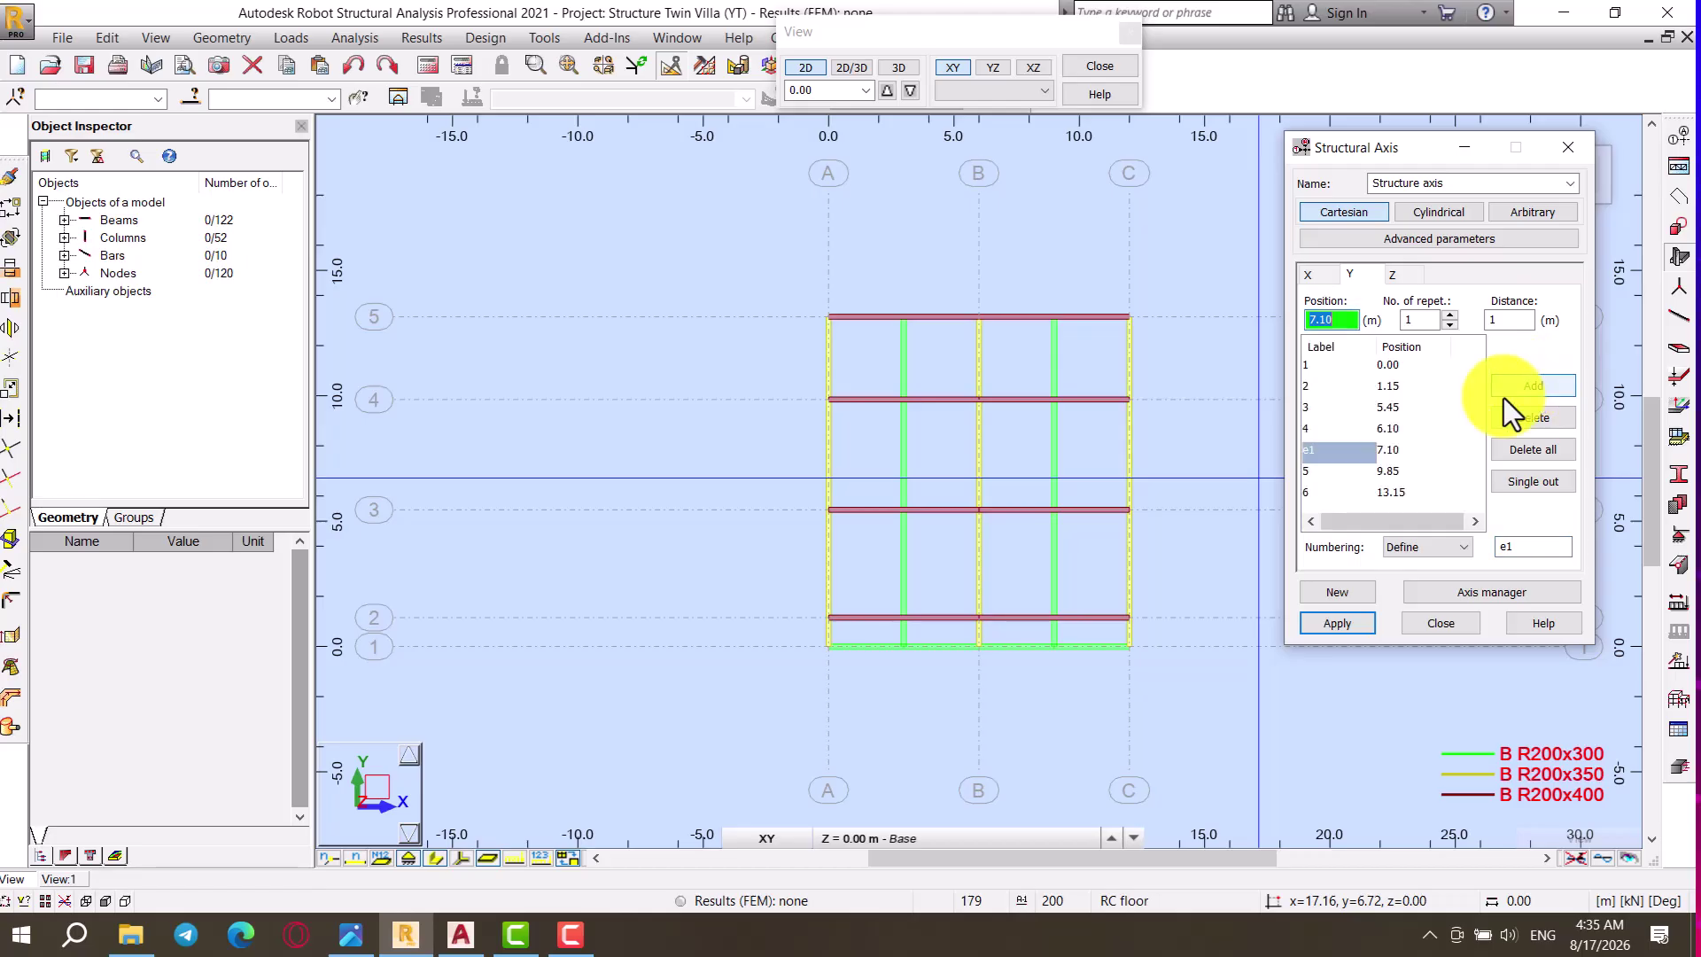
Step: Using the AutoCAD stair dimensions, add a further Y axis at 8.20 m beyond e1 and apply the axis changes
click(448, 923)
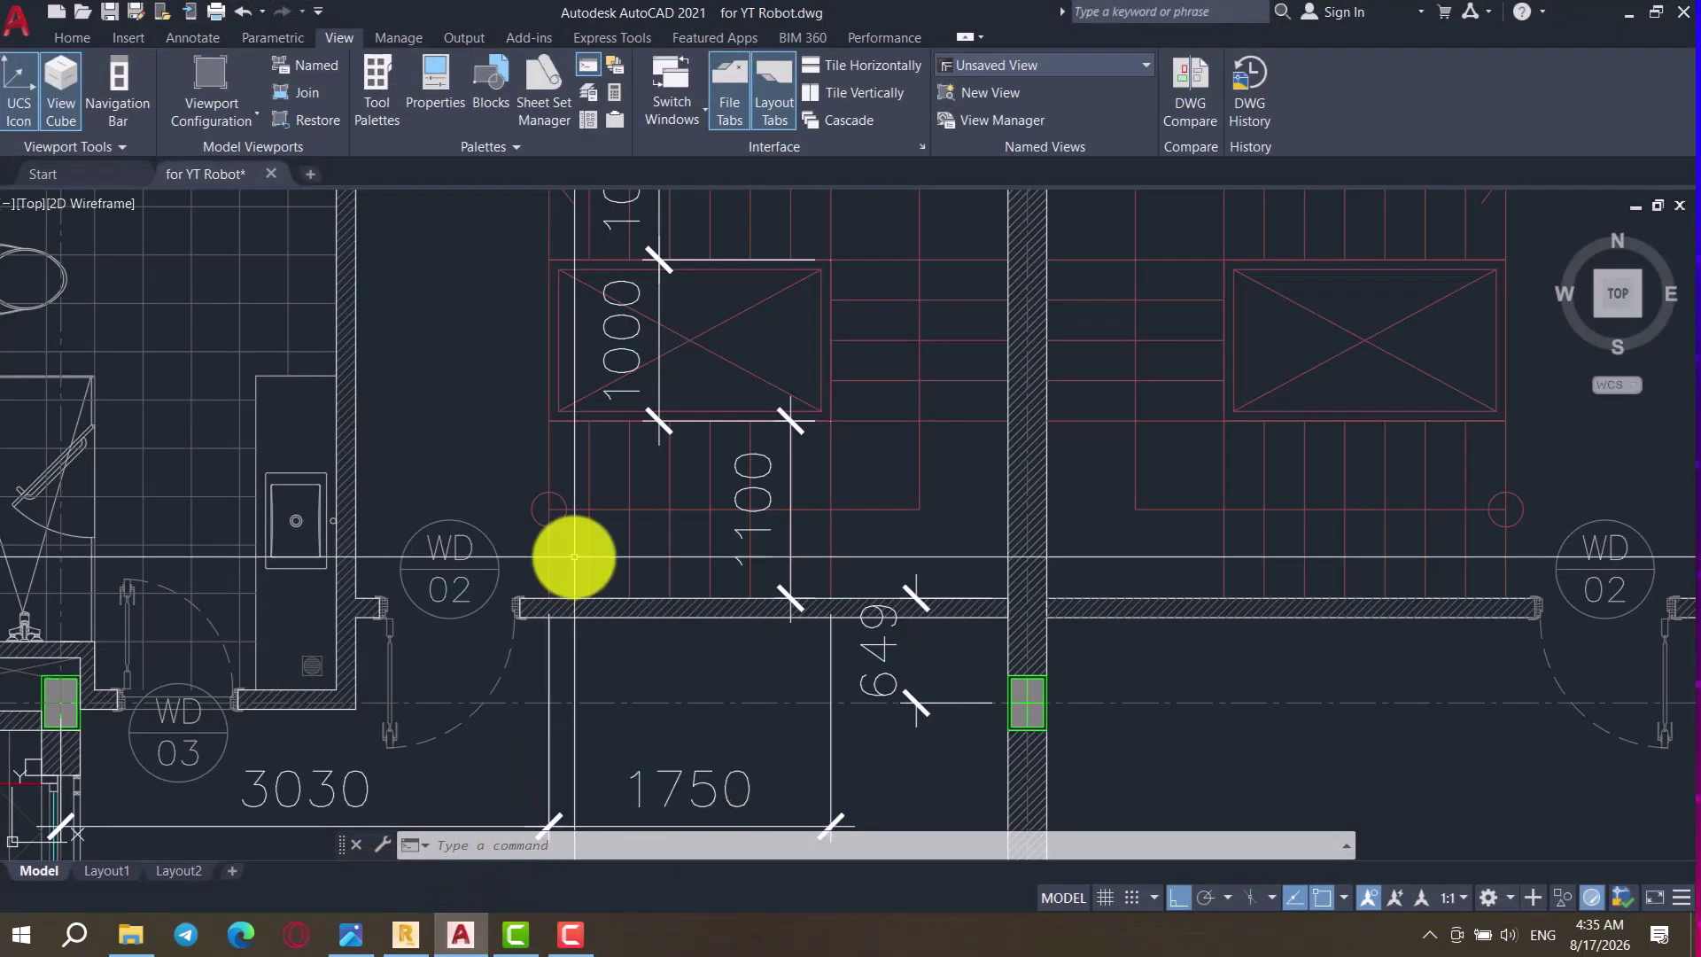
scroll(574, 557, down, 2)
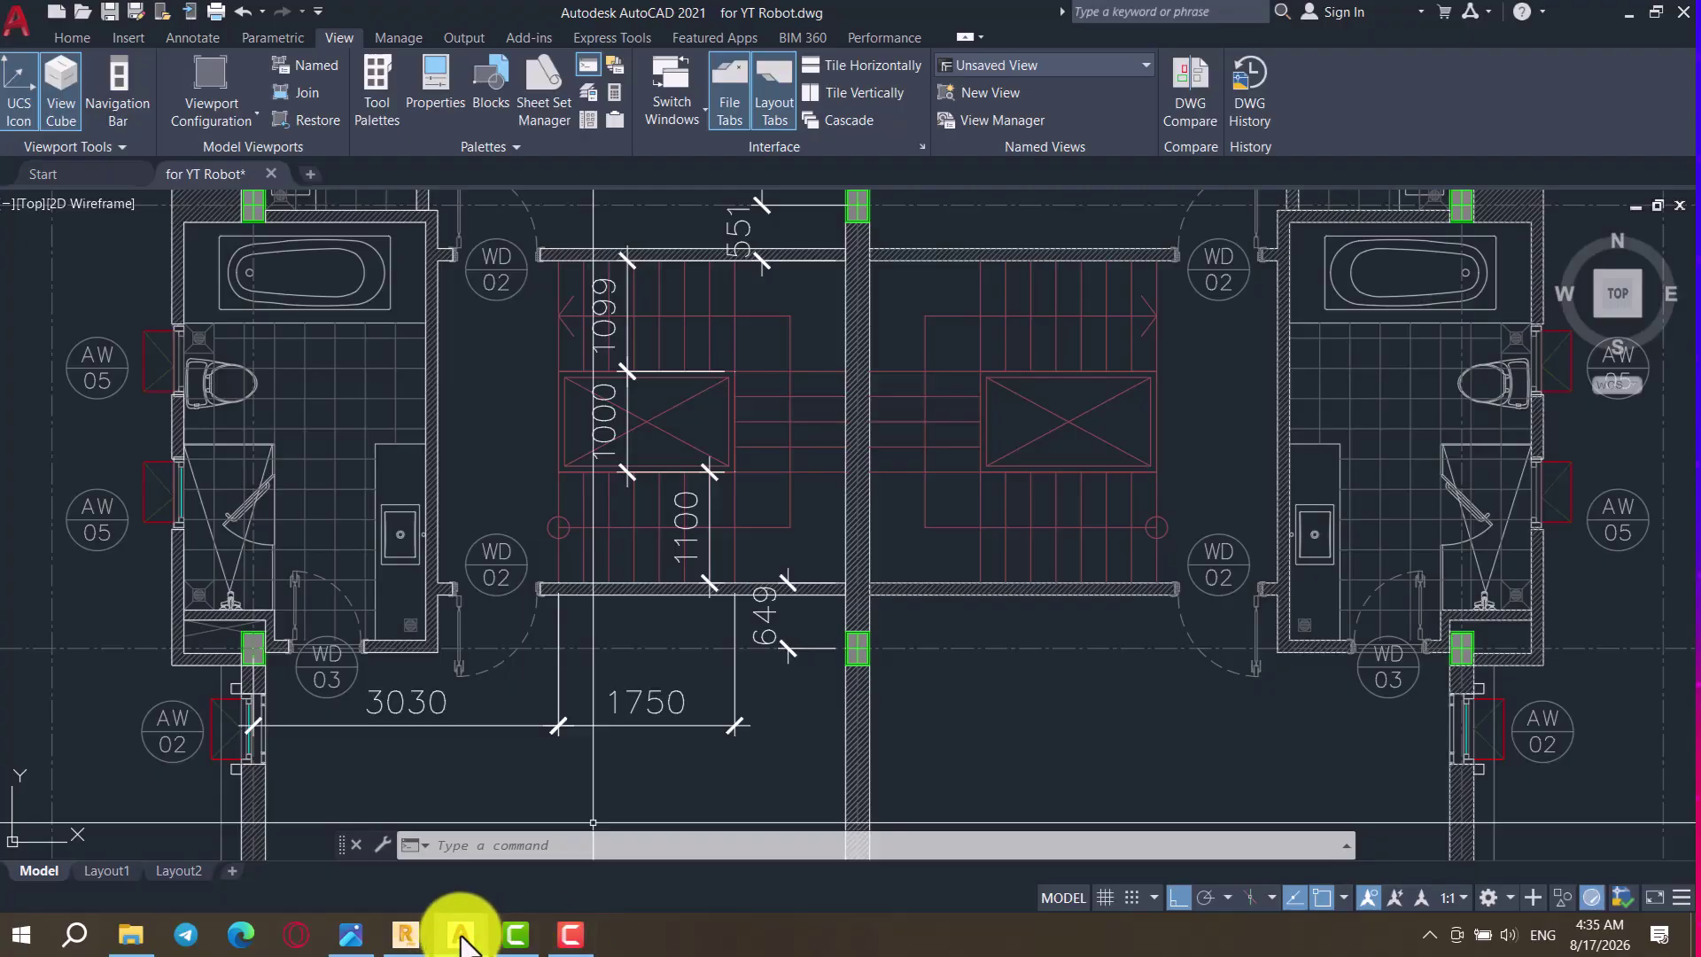
click(412, 932)
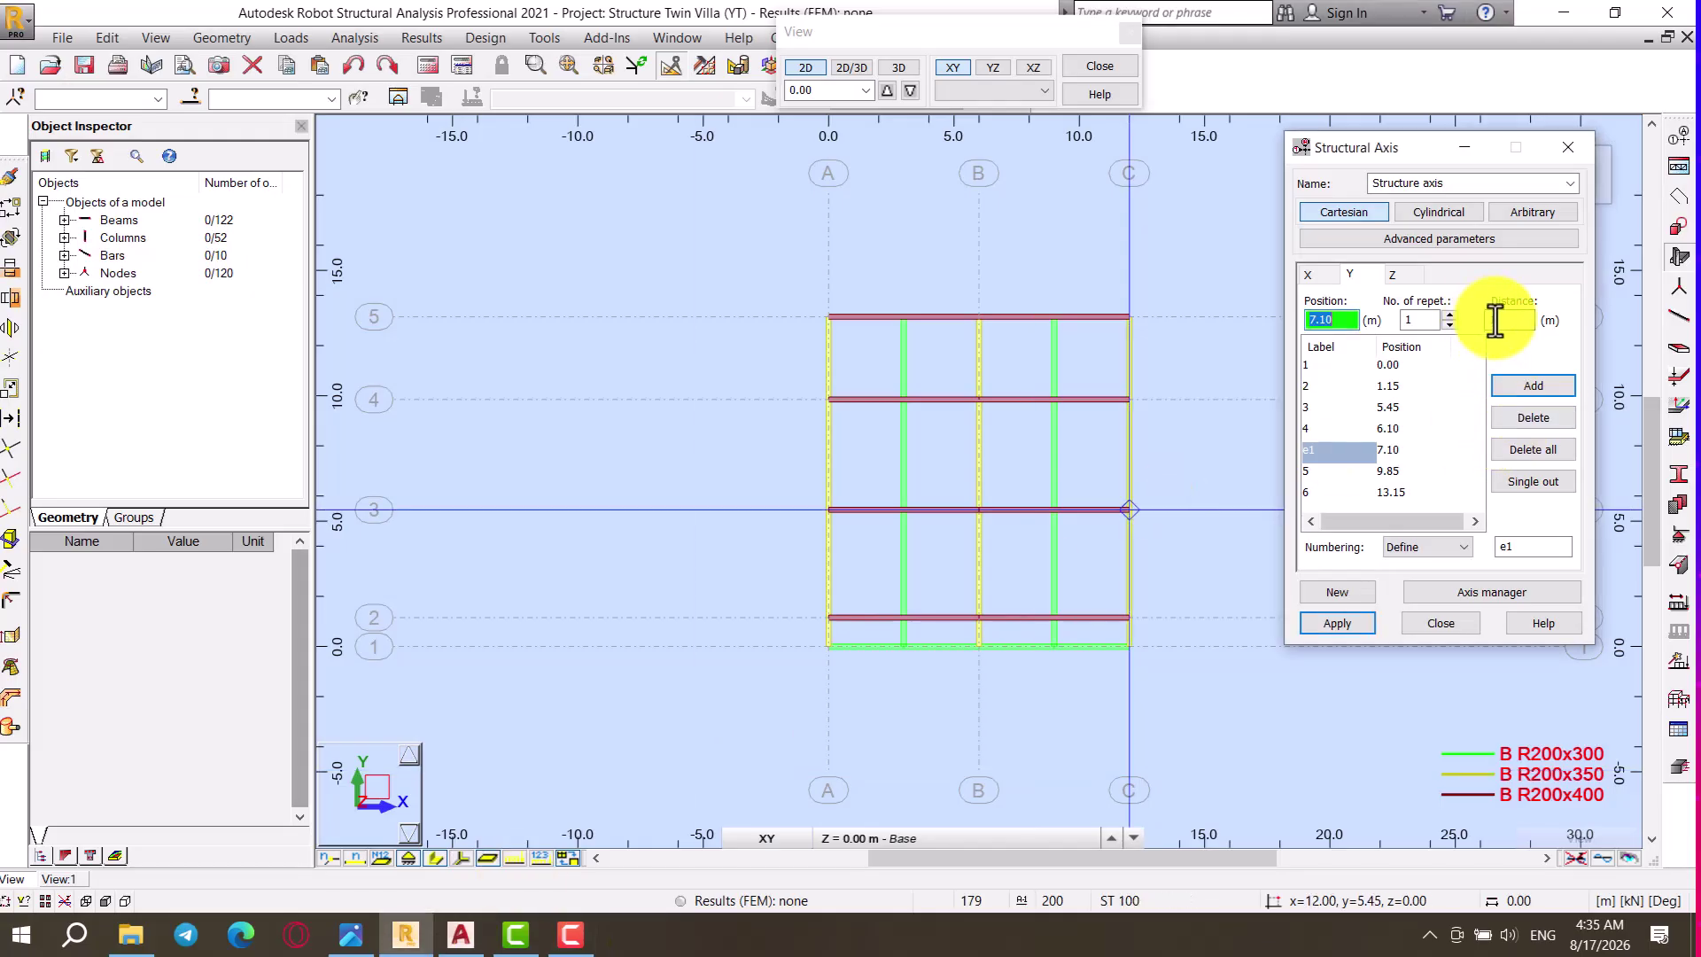
click(1522, 378)
click(1341, 619)
click(1420, 625)
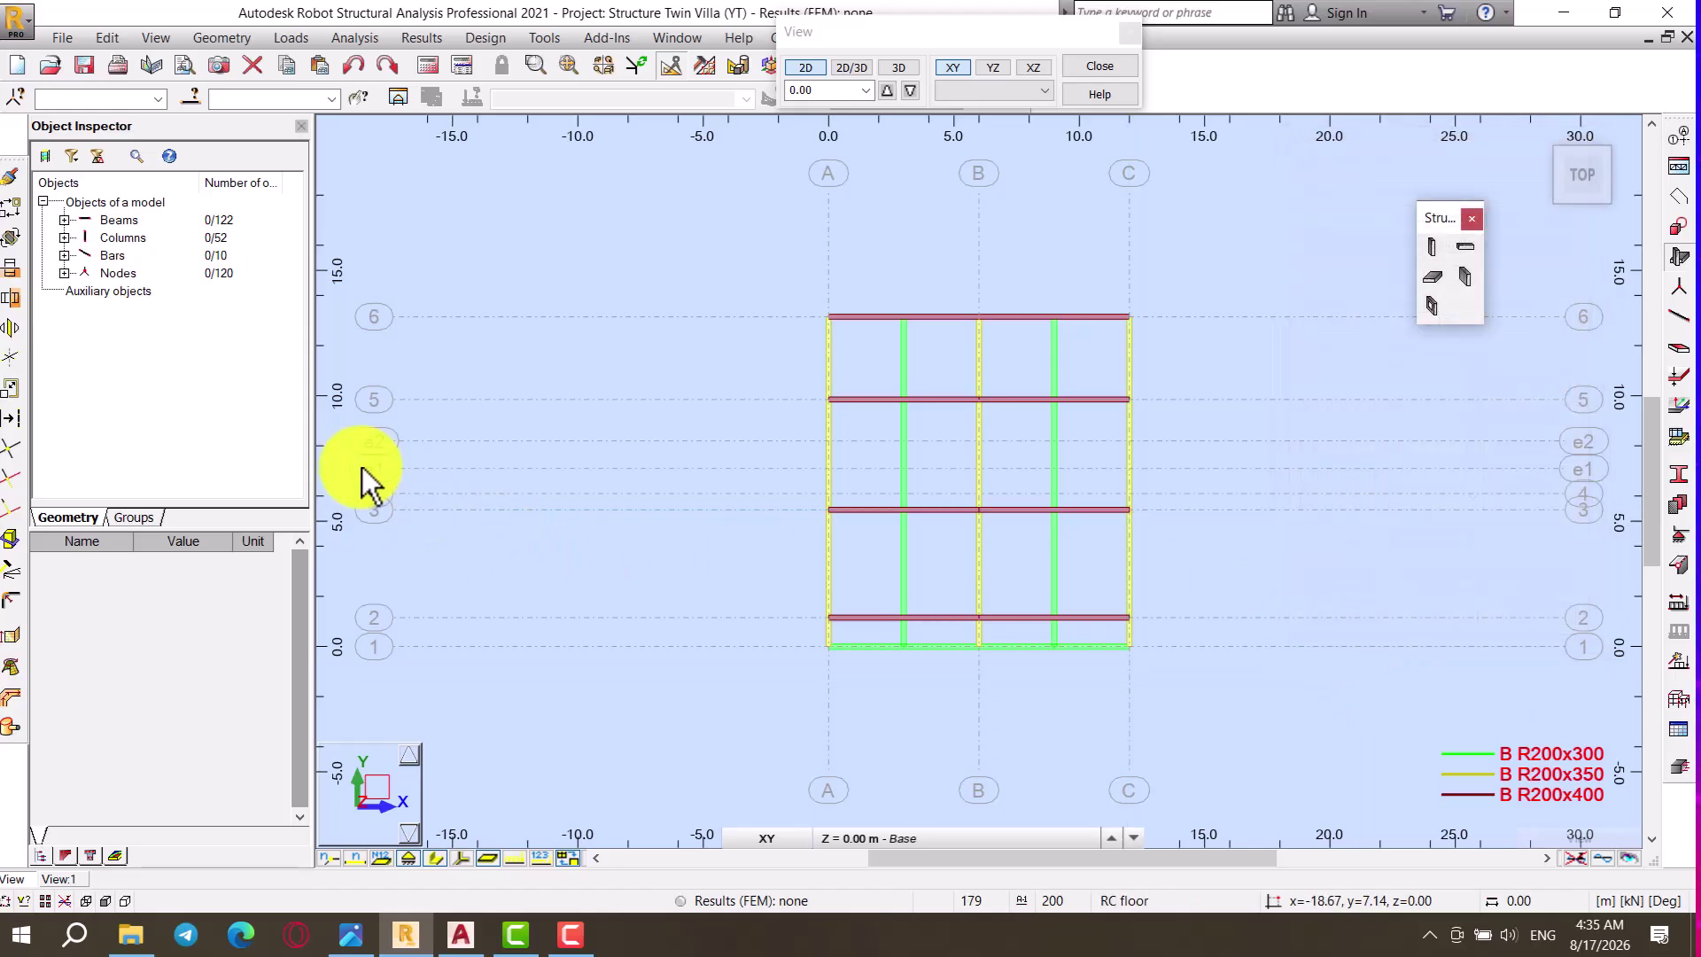
Step: Inspect the Y axes in the plan view and check the staircase's horizontal dimensions in the AutoCAD plan before returning to Robot
scroll(403, 495, up, 2)
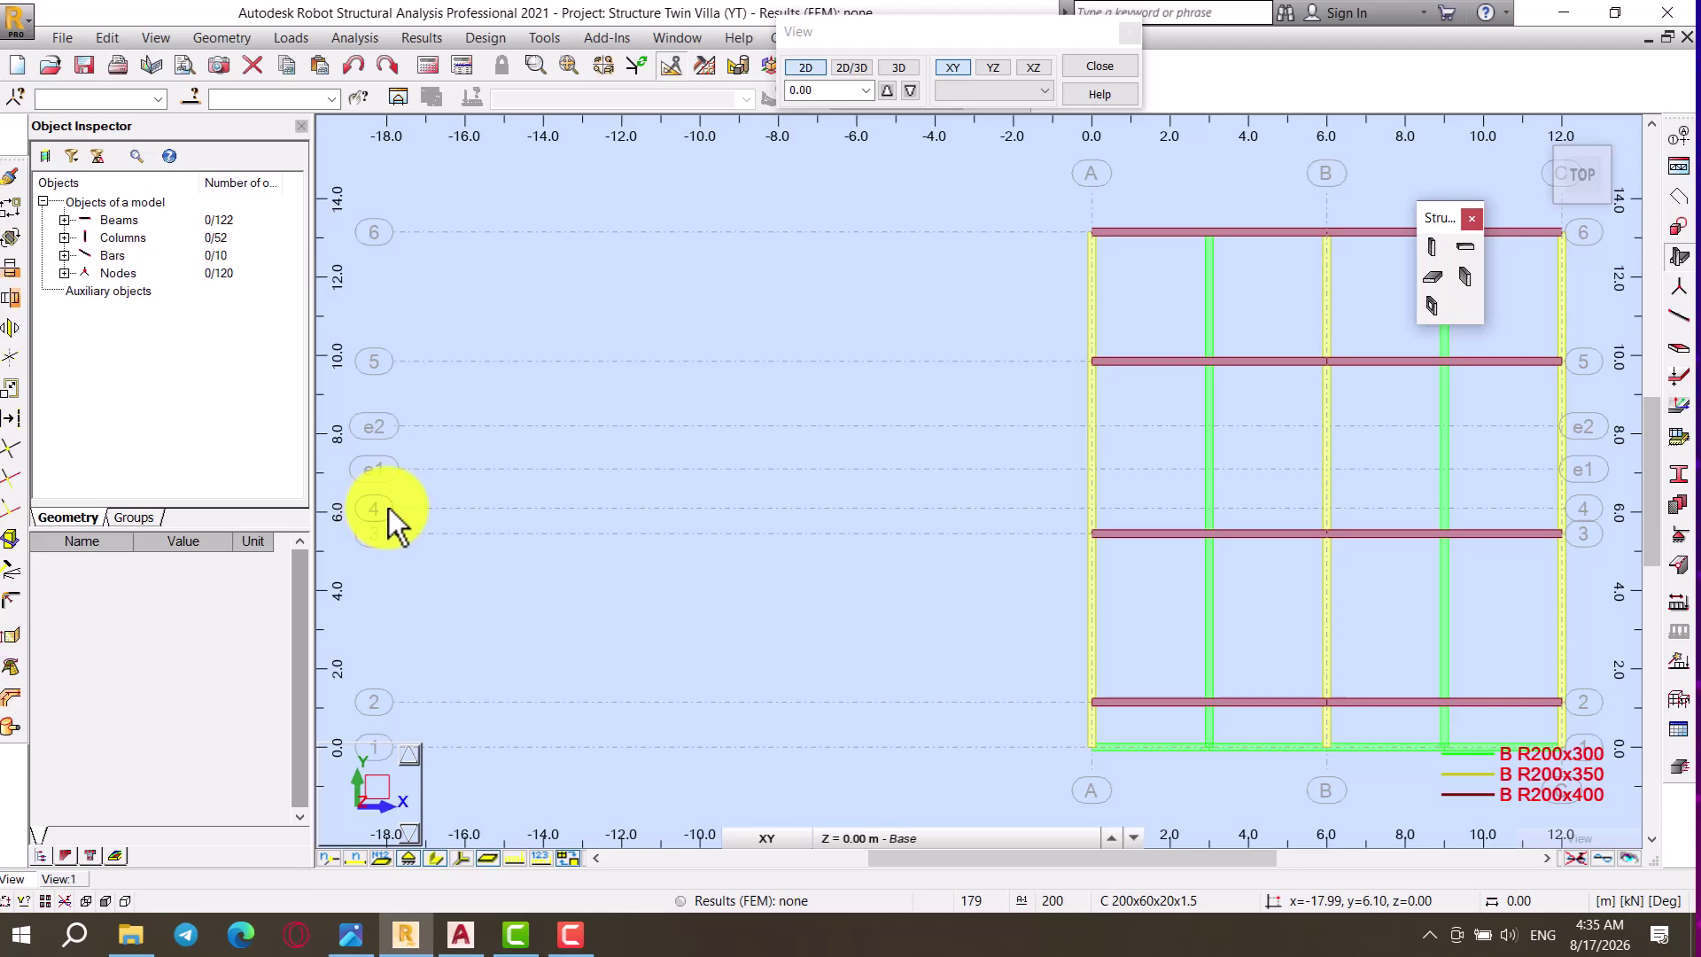
scroll(386, 507, down, 1)
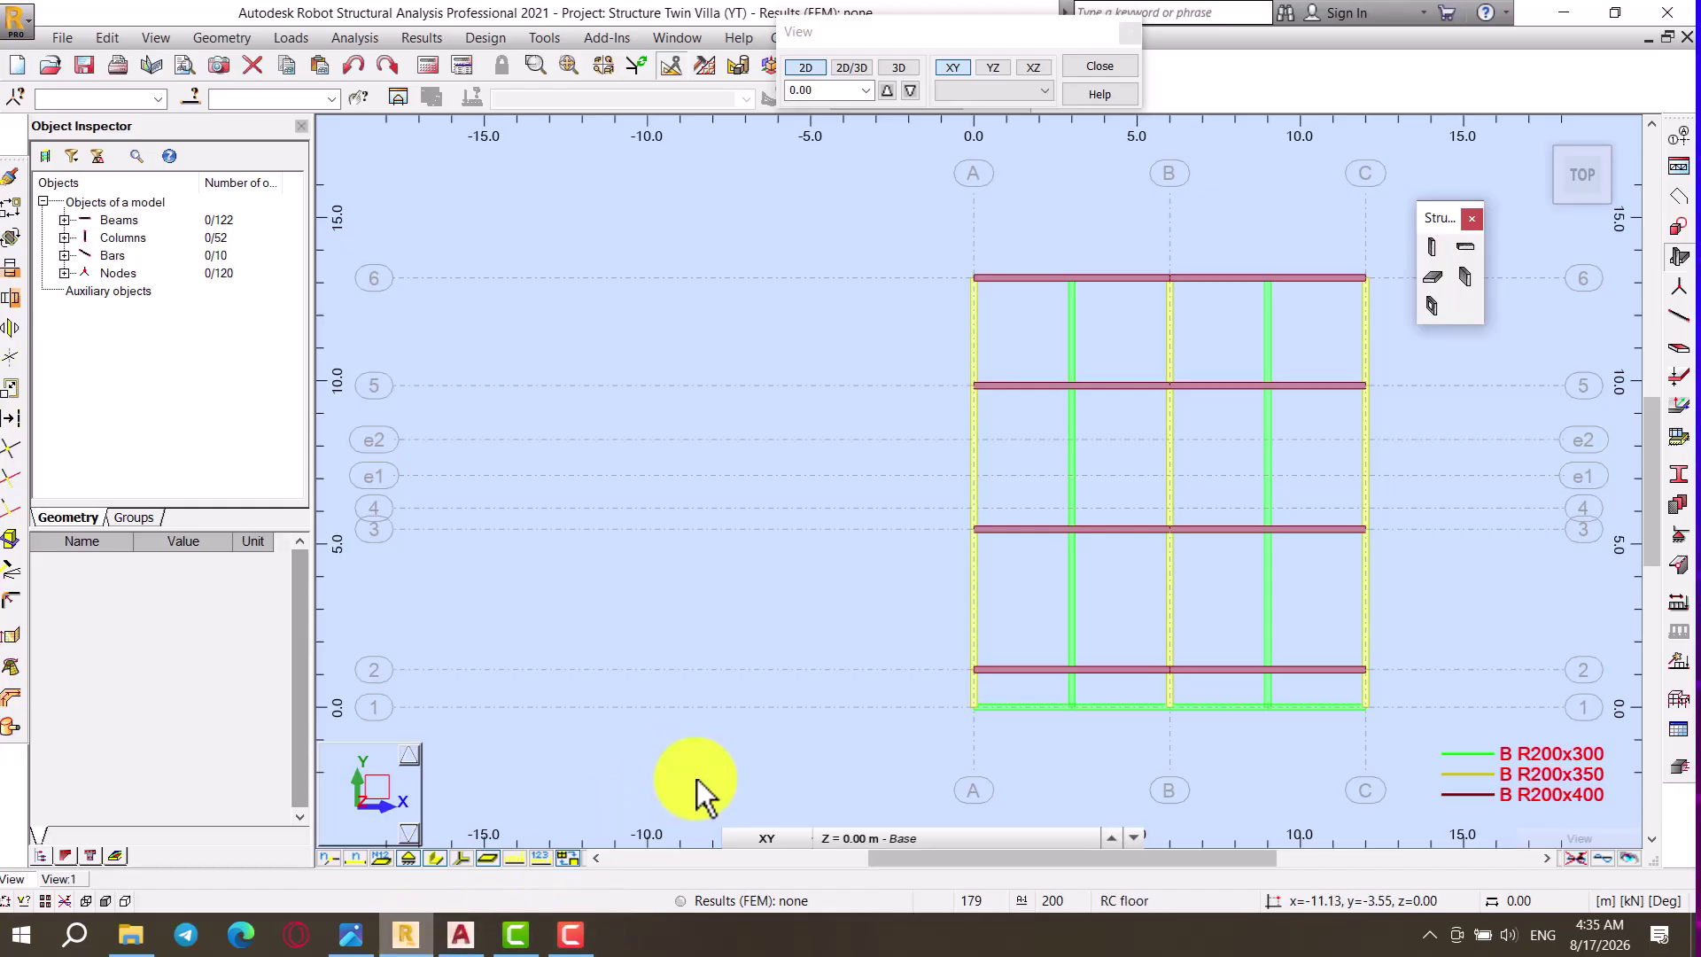
click(459, 933)
scroll(588, 703, down, 3)
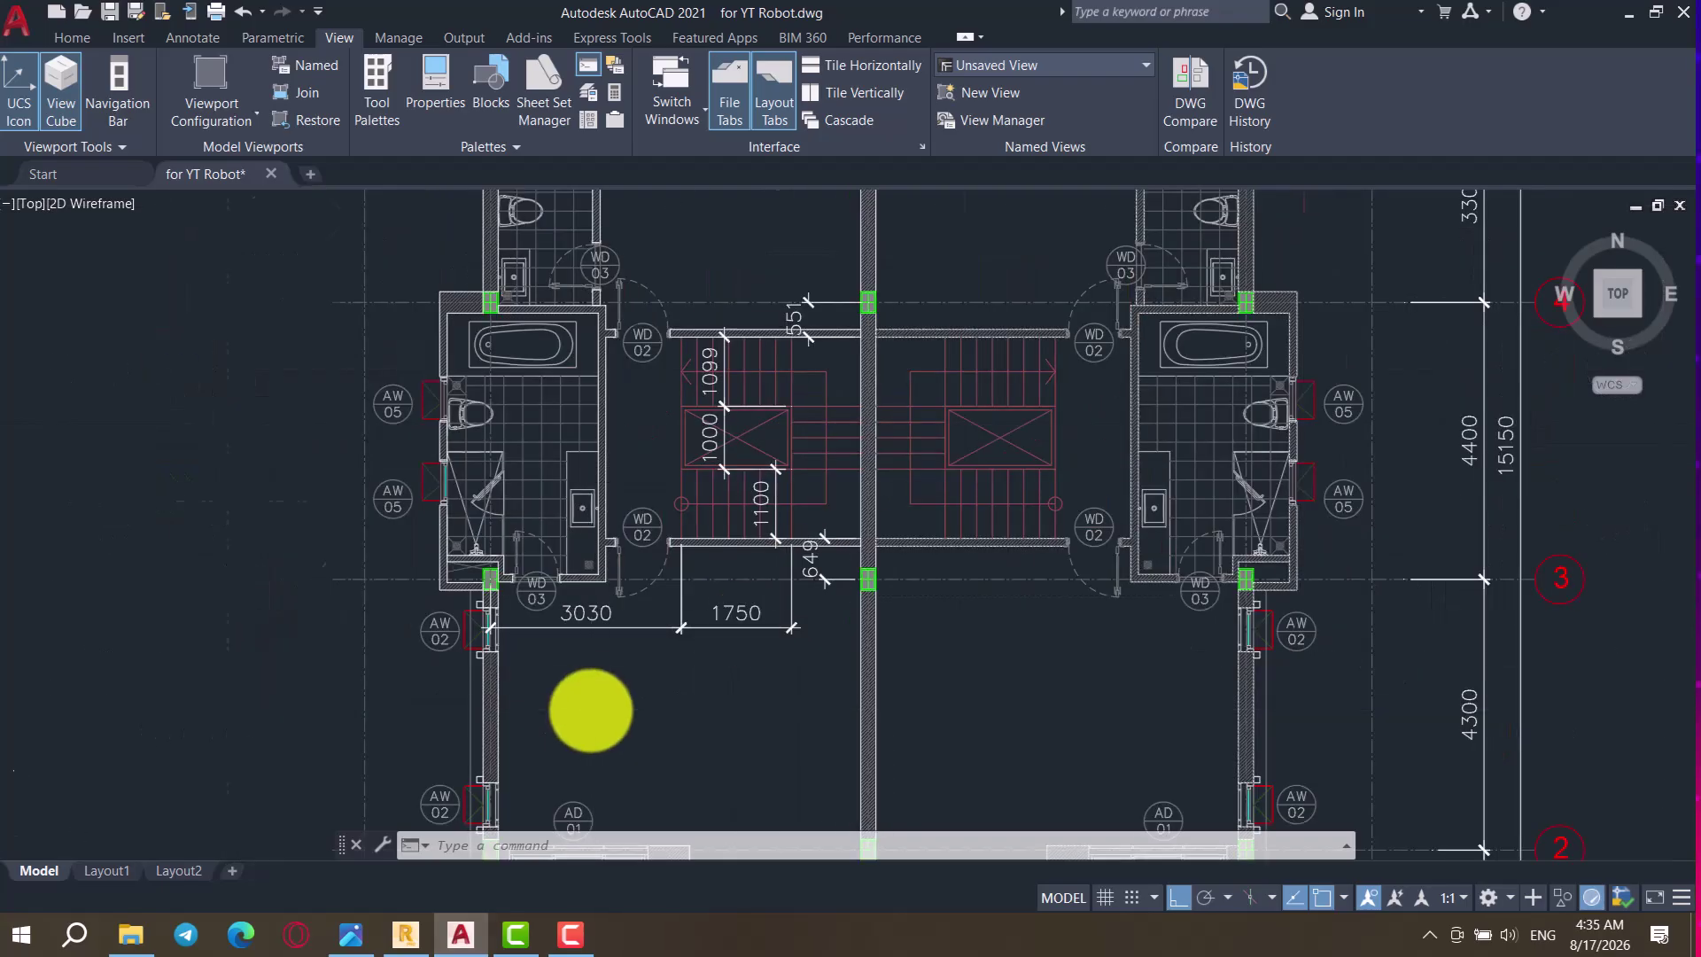
scroll(447, 582, up, 3)
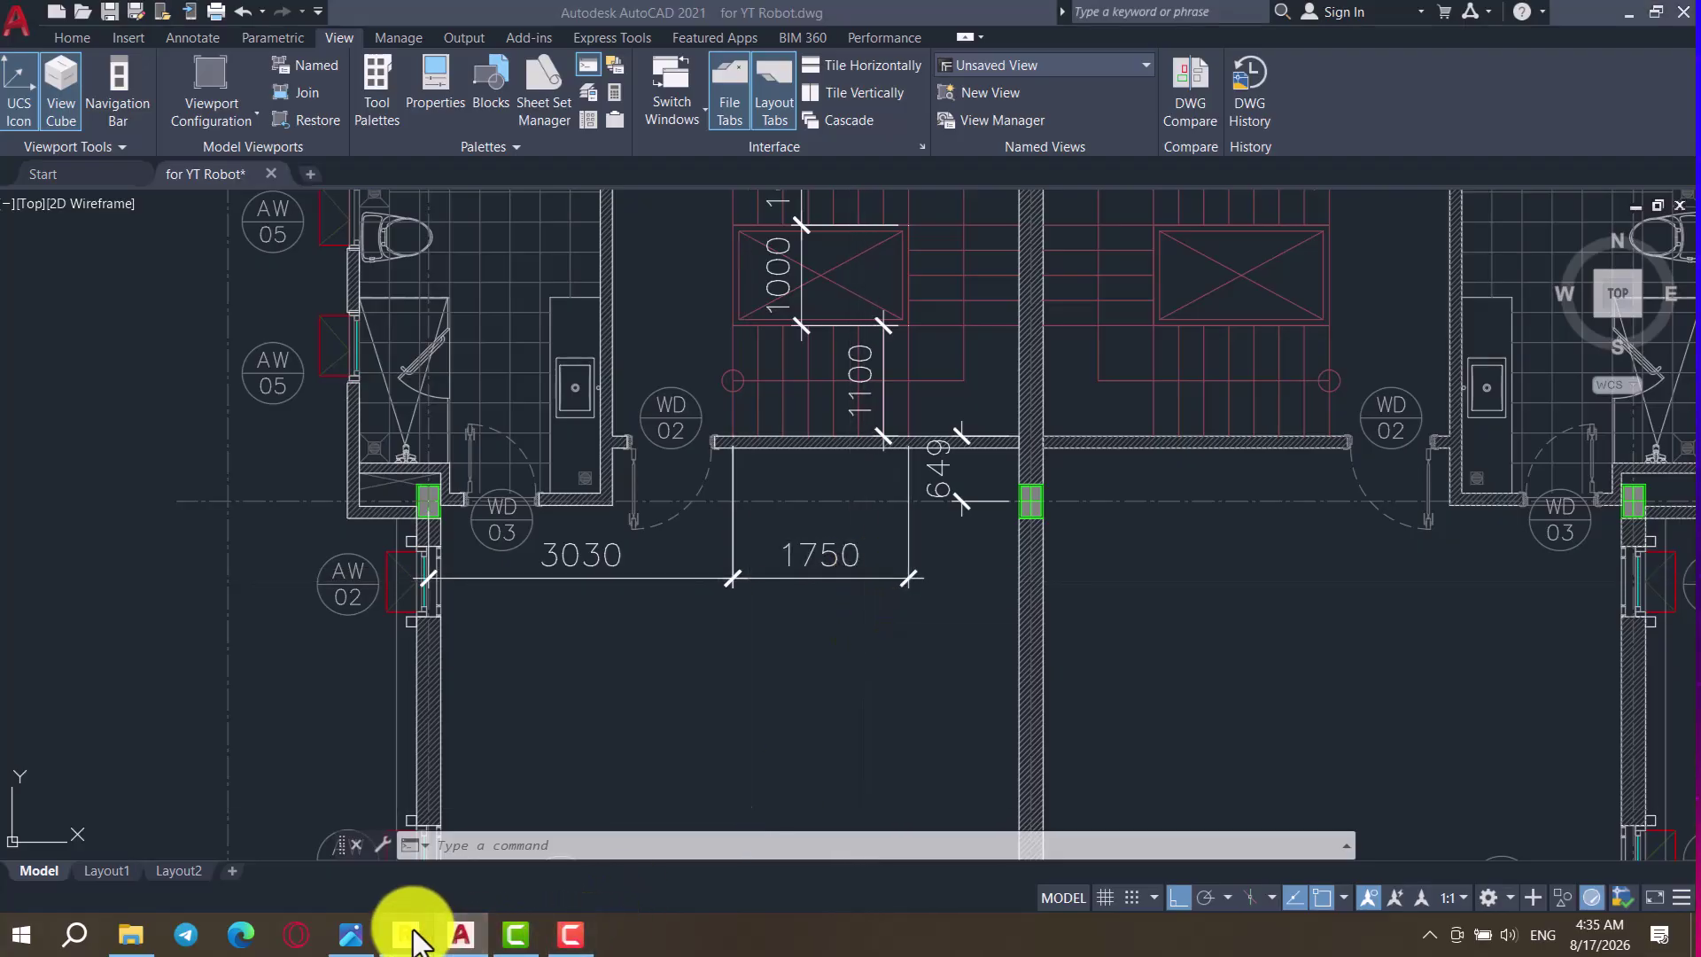
click(404, 934)
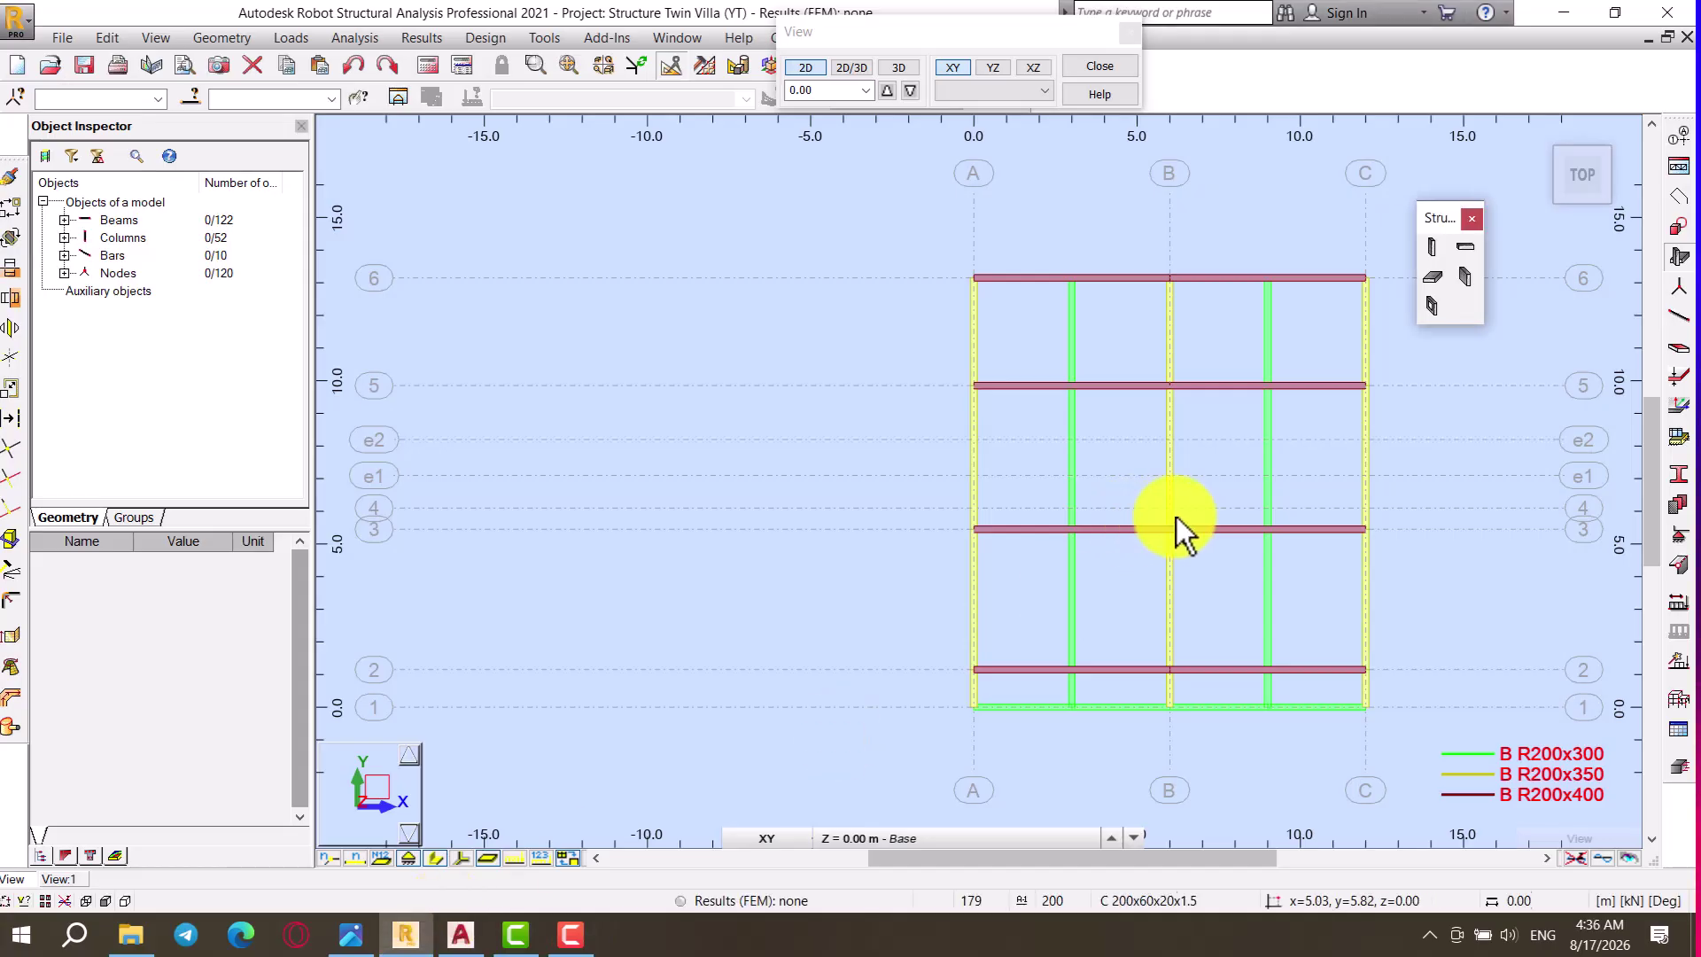
Step: Reopen the structural axis definition and add an X axis with the custom label t1, 3.3 m from axis A
click(1680, 137)
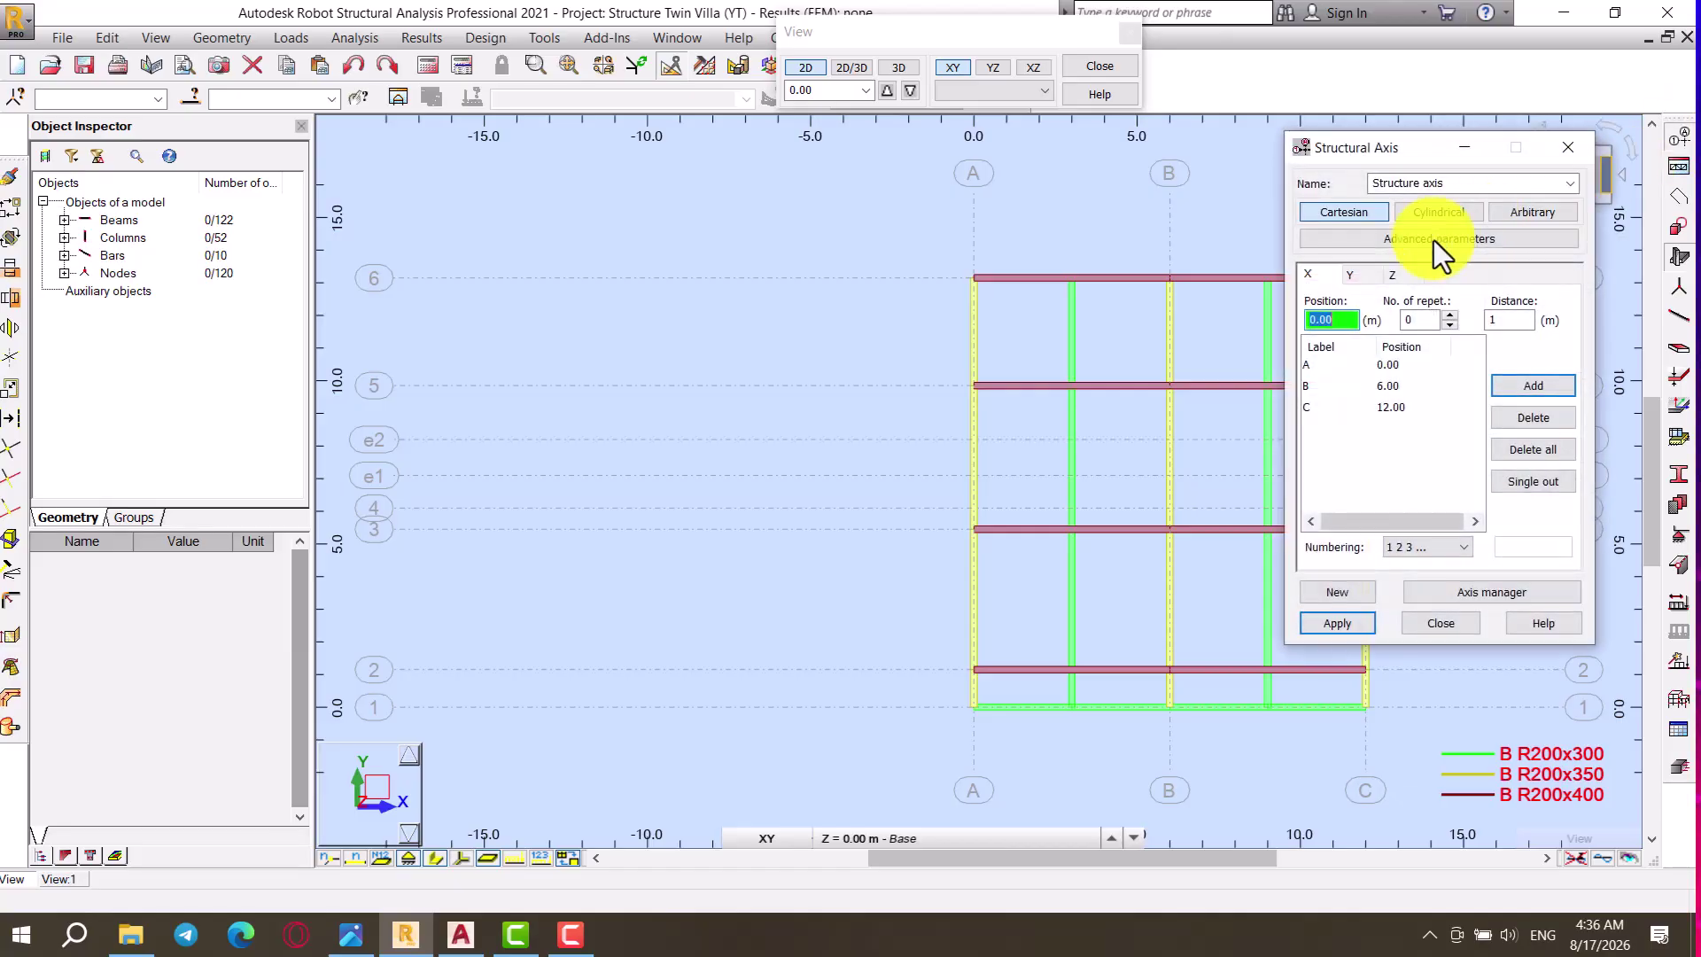
click(1384, 361)
click(1512, 324)
click(1442, 319)
key(Tab)
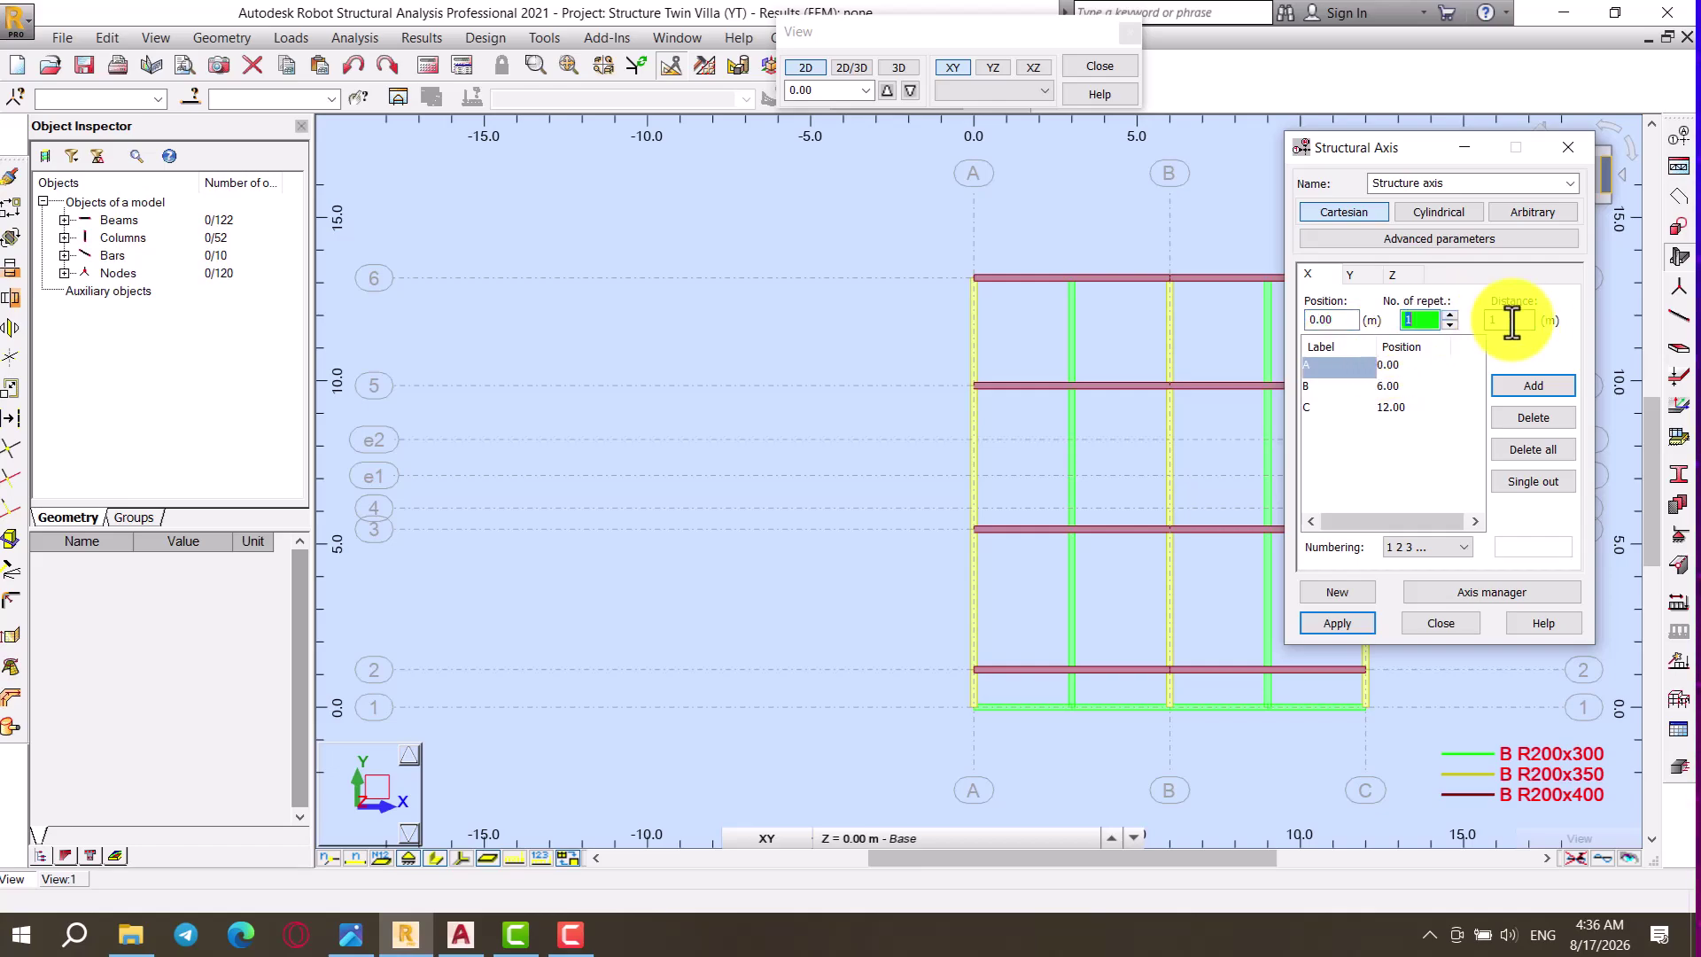
text(3.3)
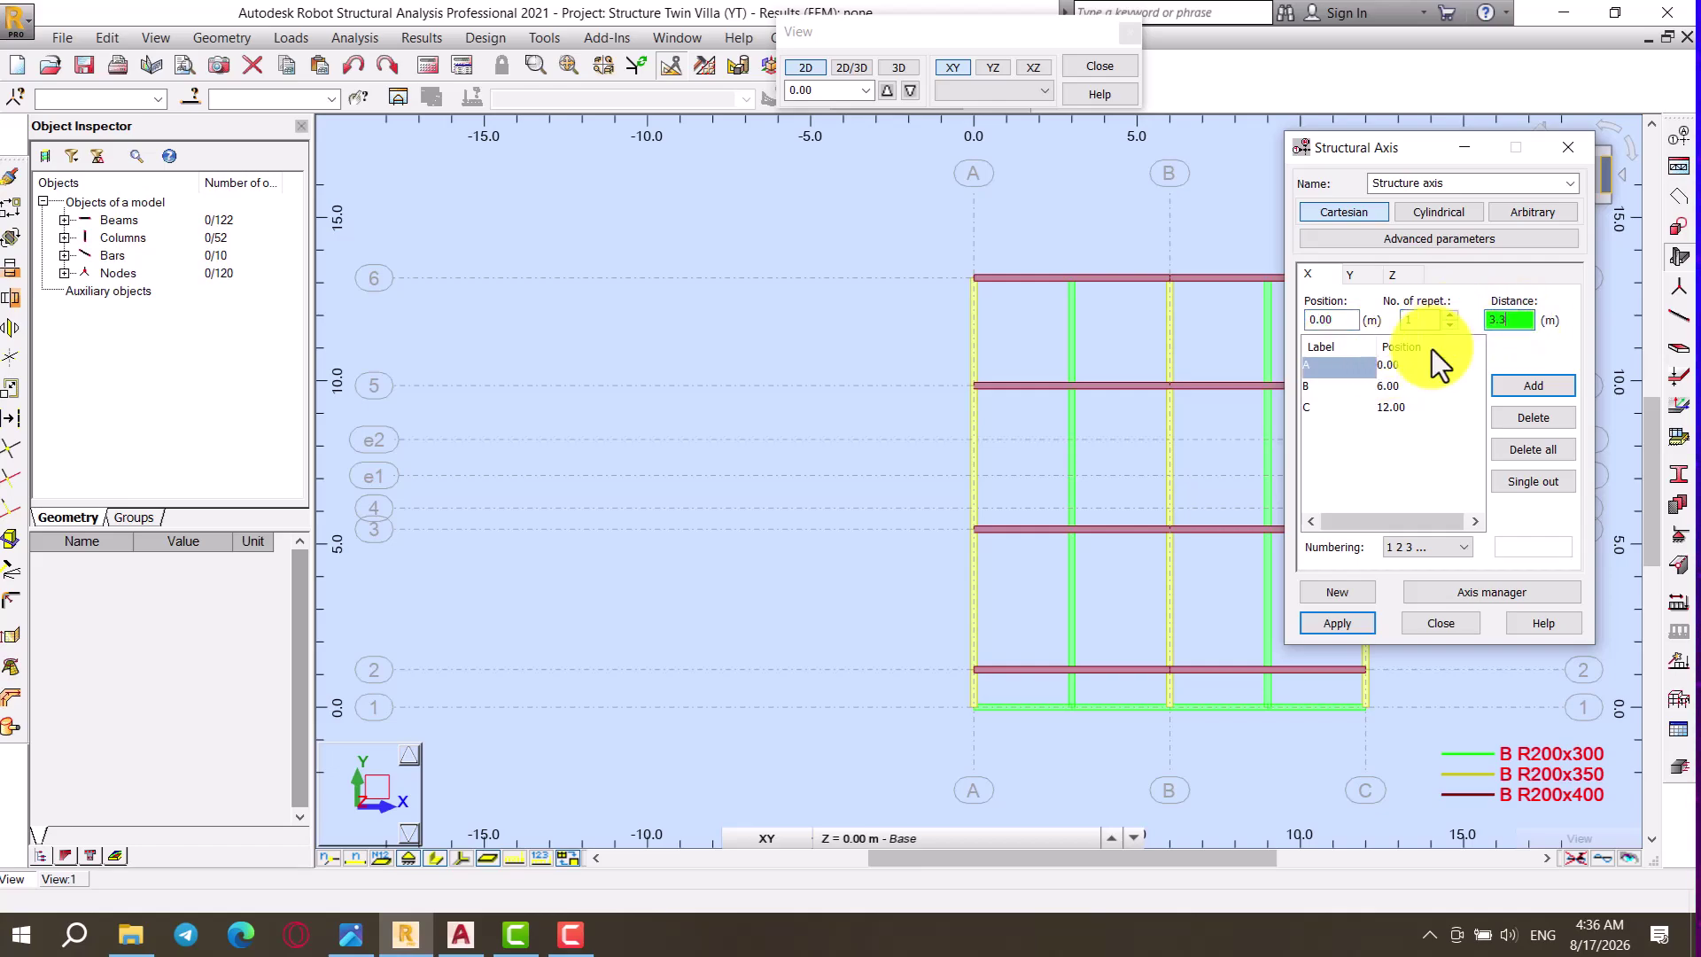
click(1405, 546)
click(1411, 607)
click(1509, 549)
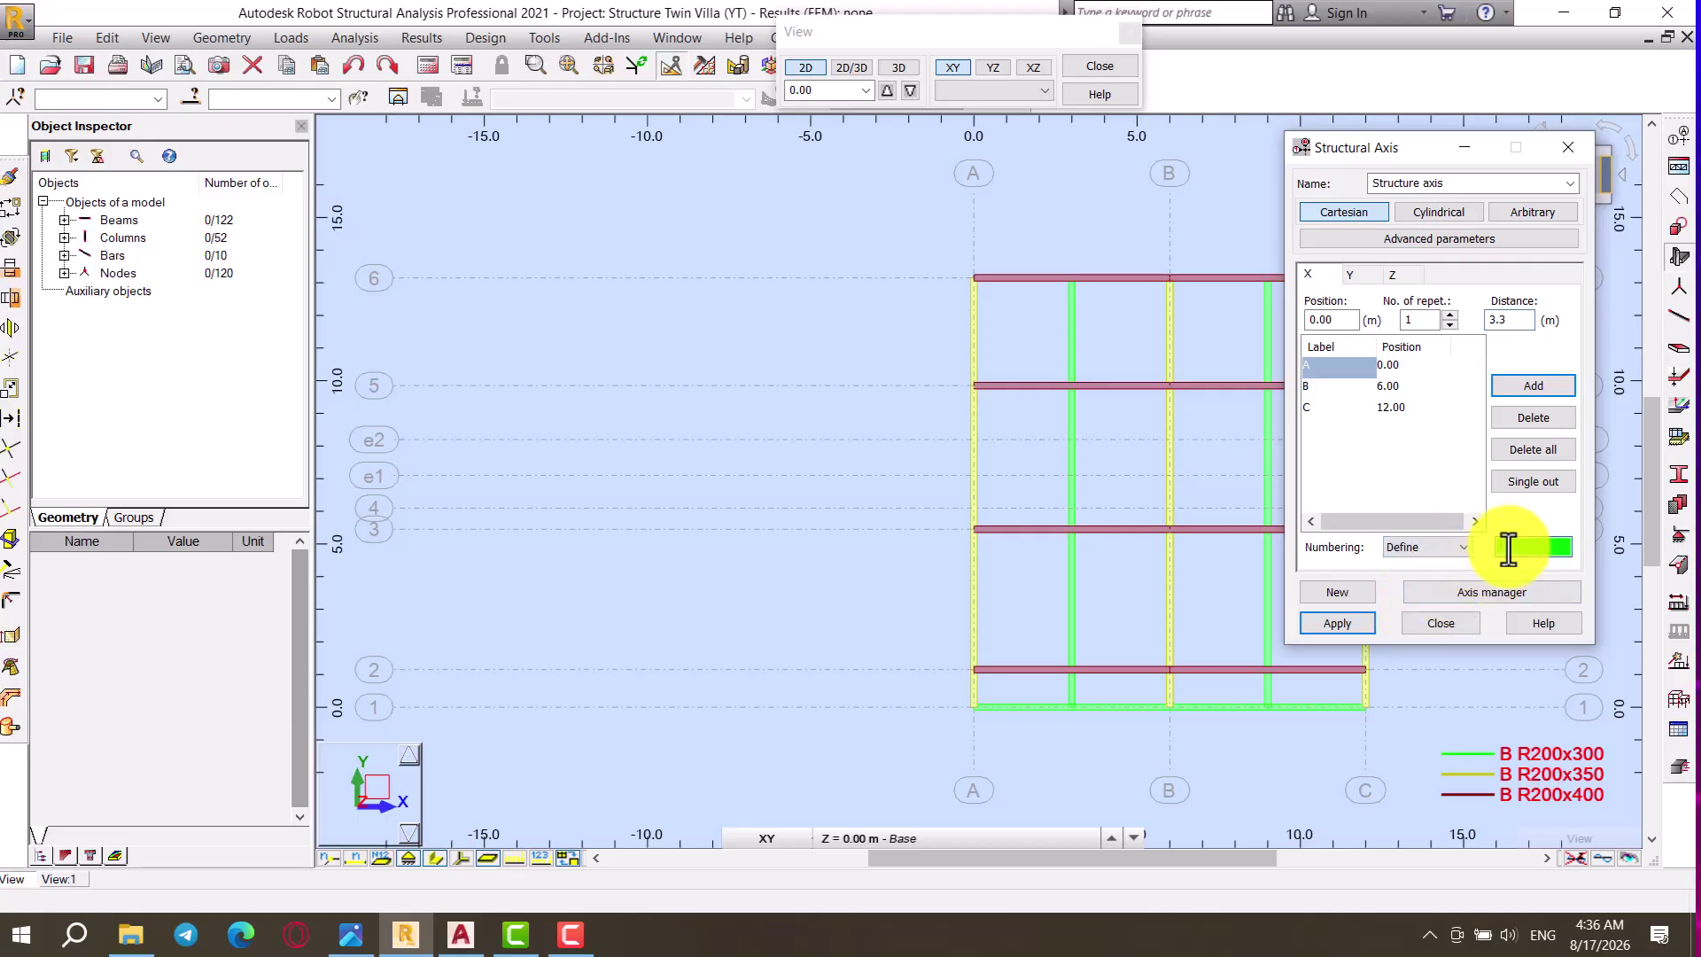
text(t1)
click(1518, 380)
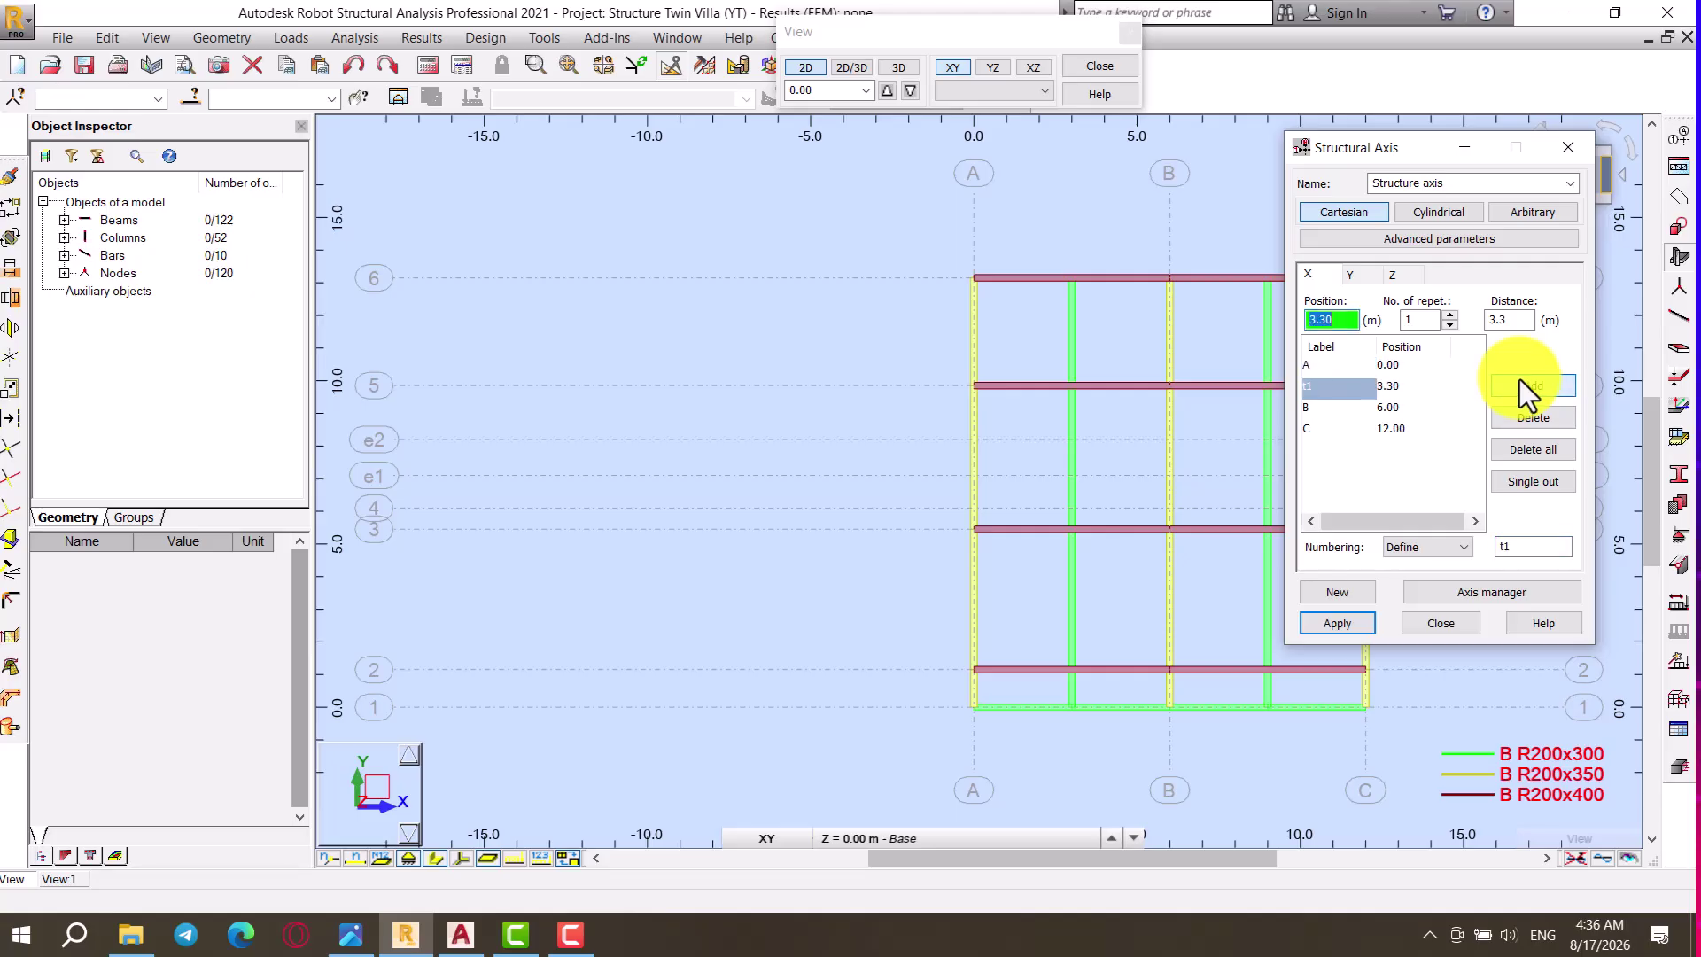
Step: Add another X axis 1.75 m beyond t1, apply the axis definition and close it
click(405, 932)
click(406, 932)
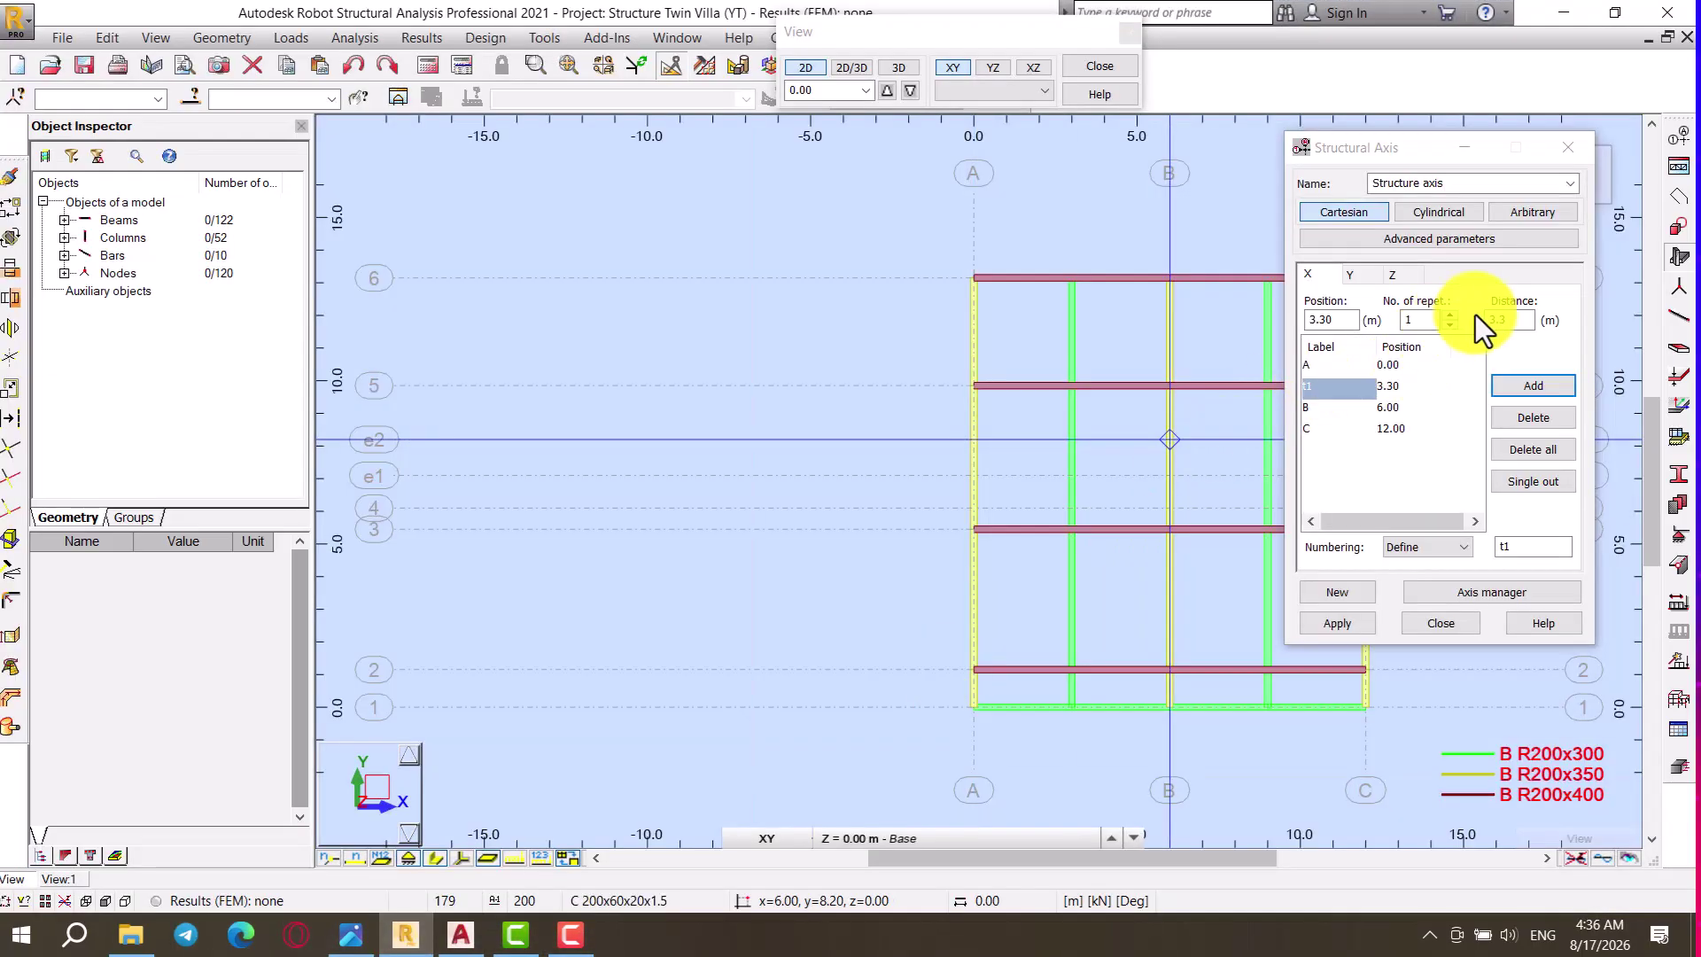
click(1506, 321)
text(1.75)
click(1512, 388)
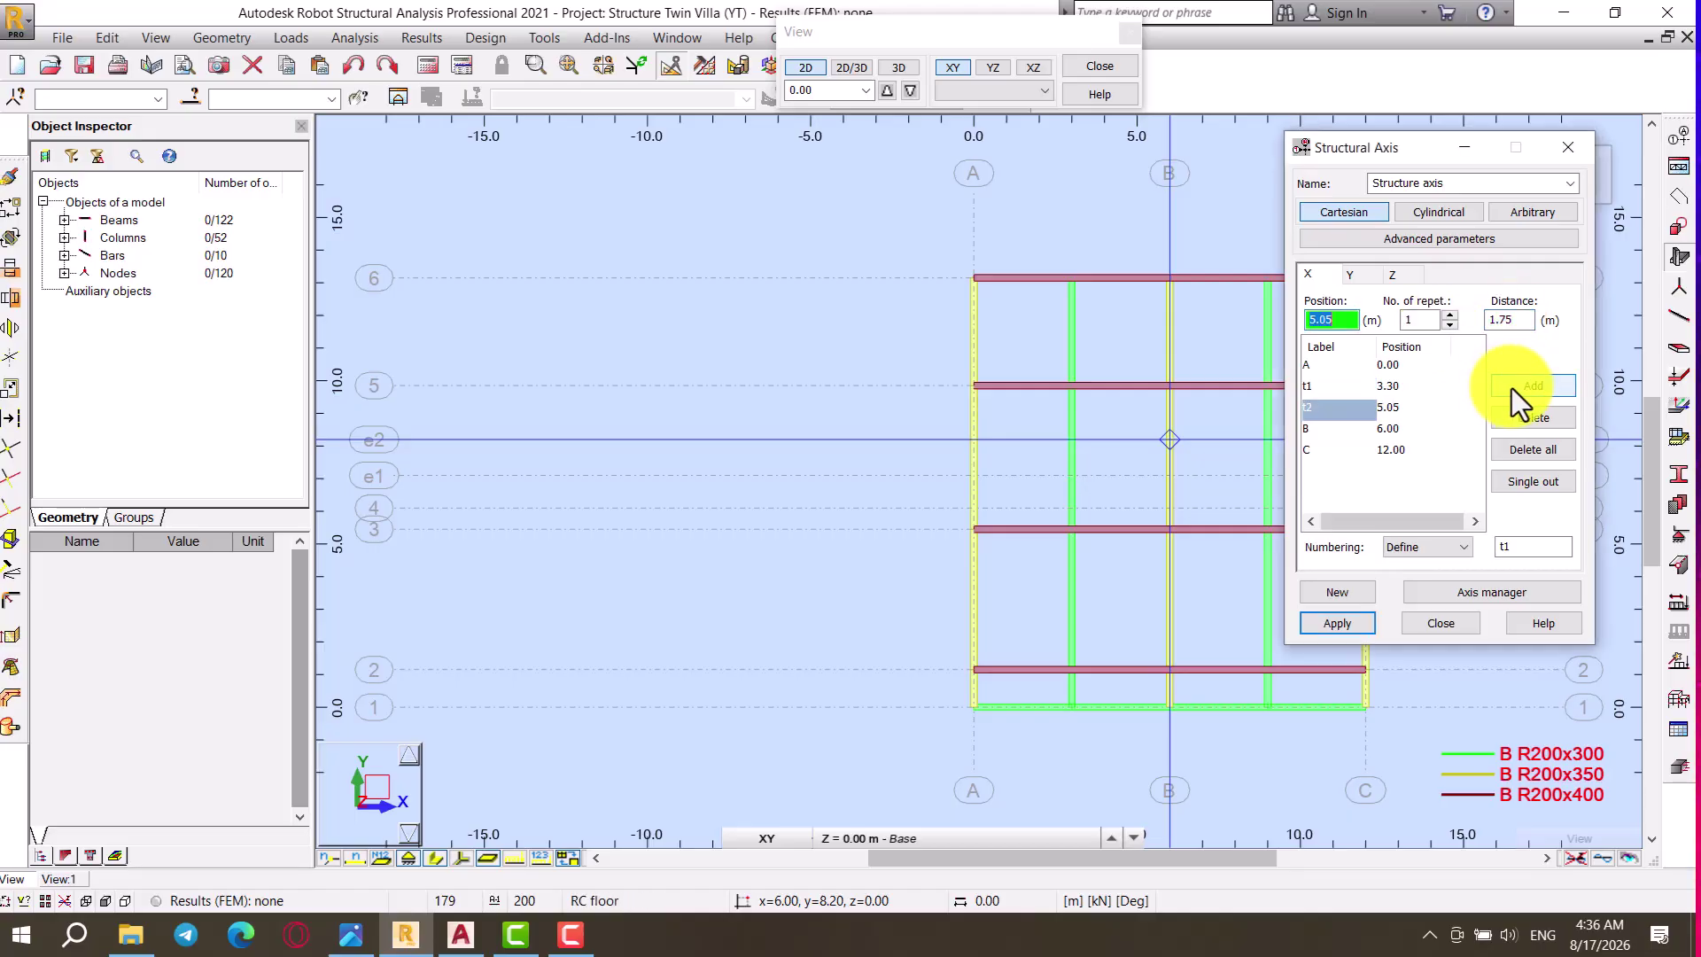
click(1336, 627)
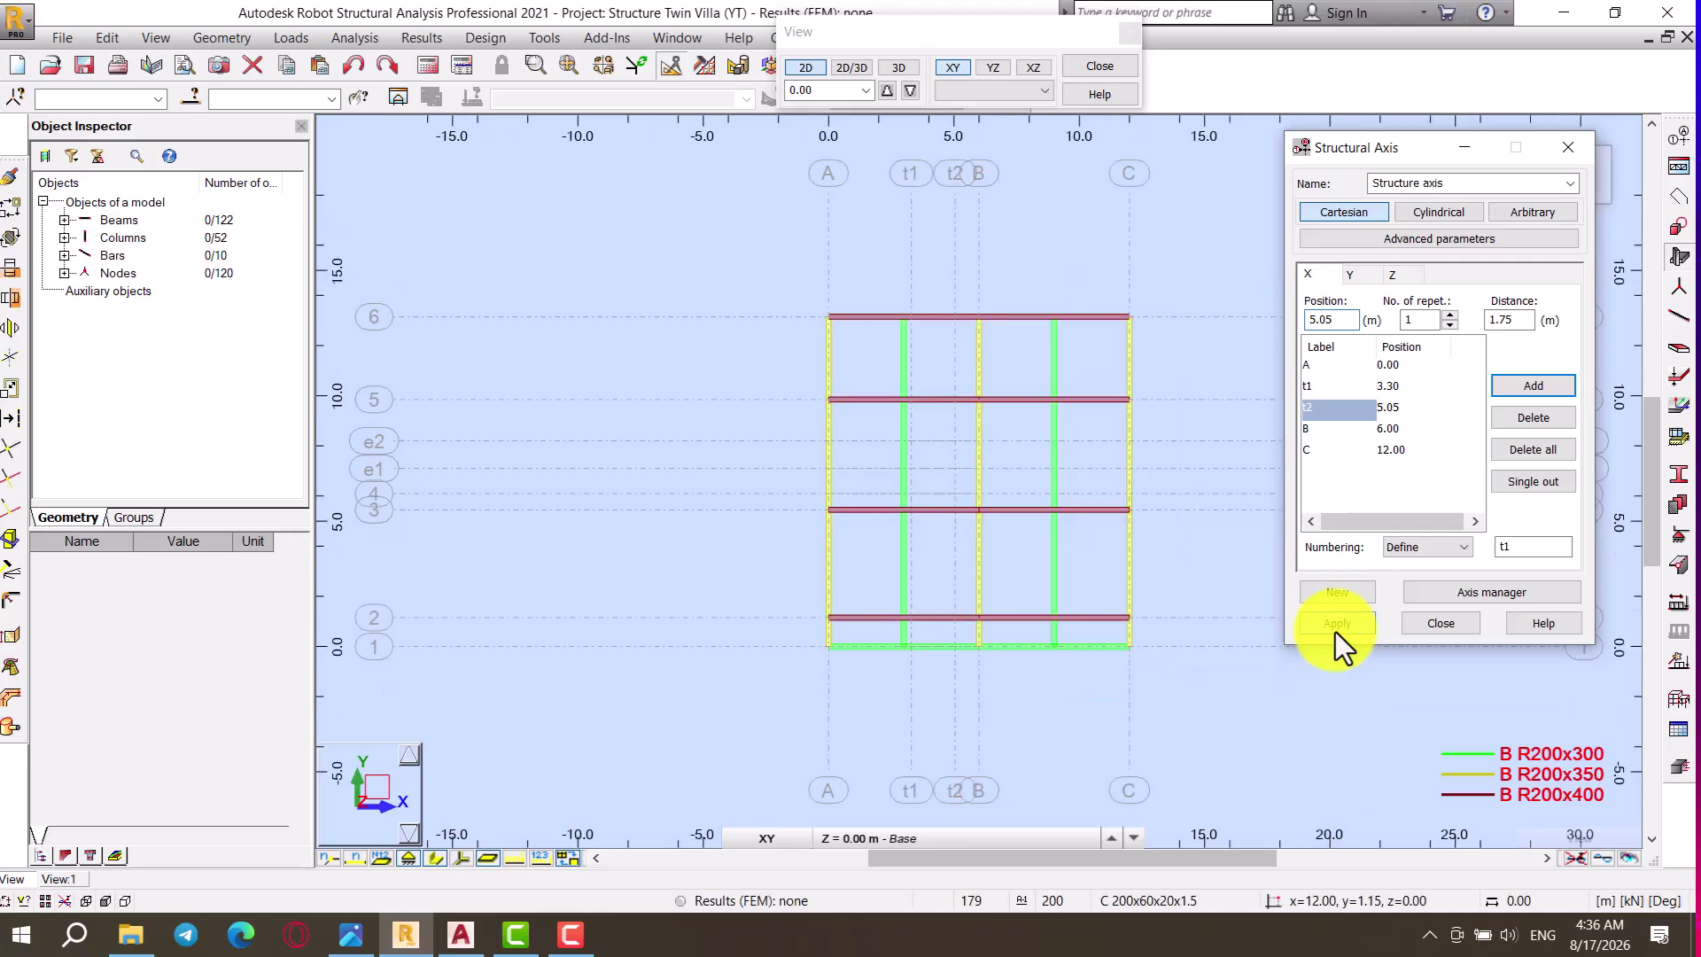
click(1426, 623)
scroll(893, 483, up, 4)
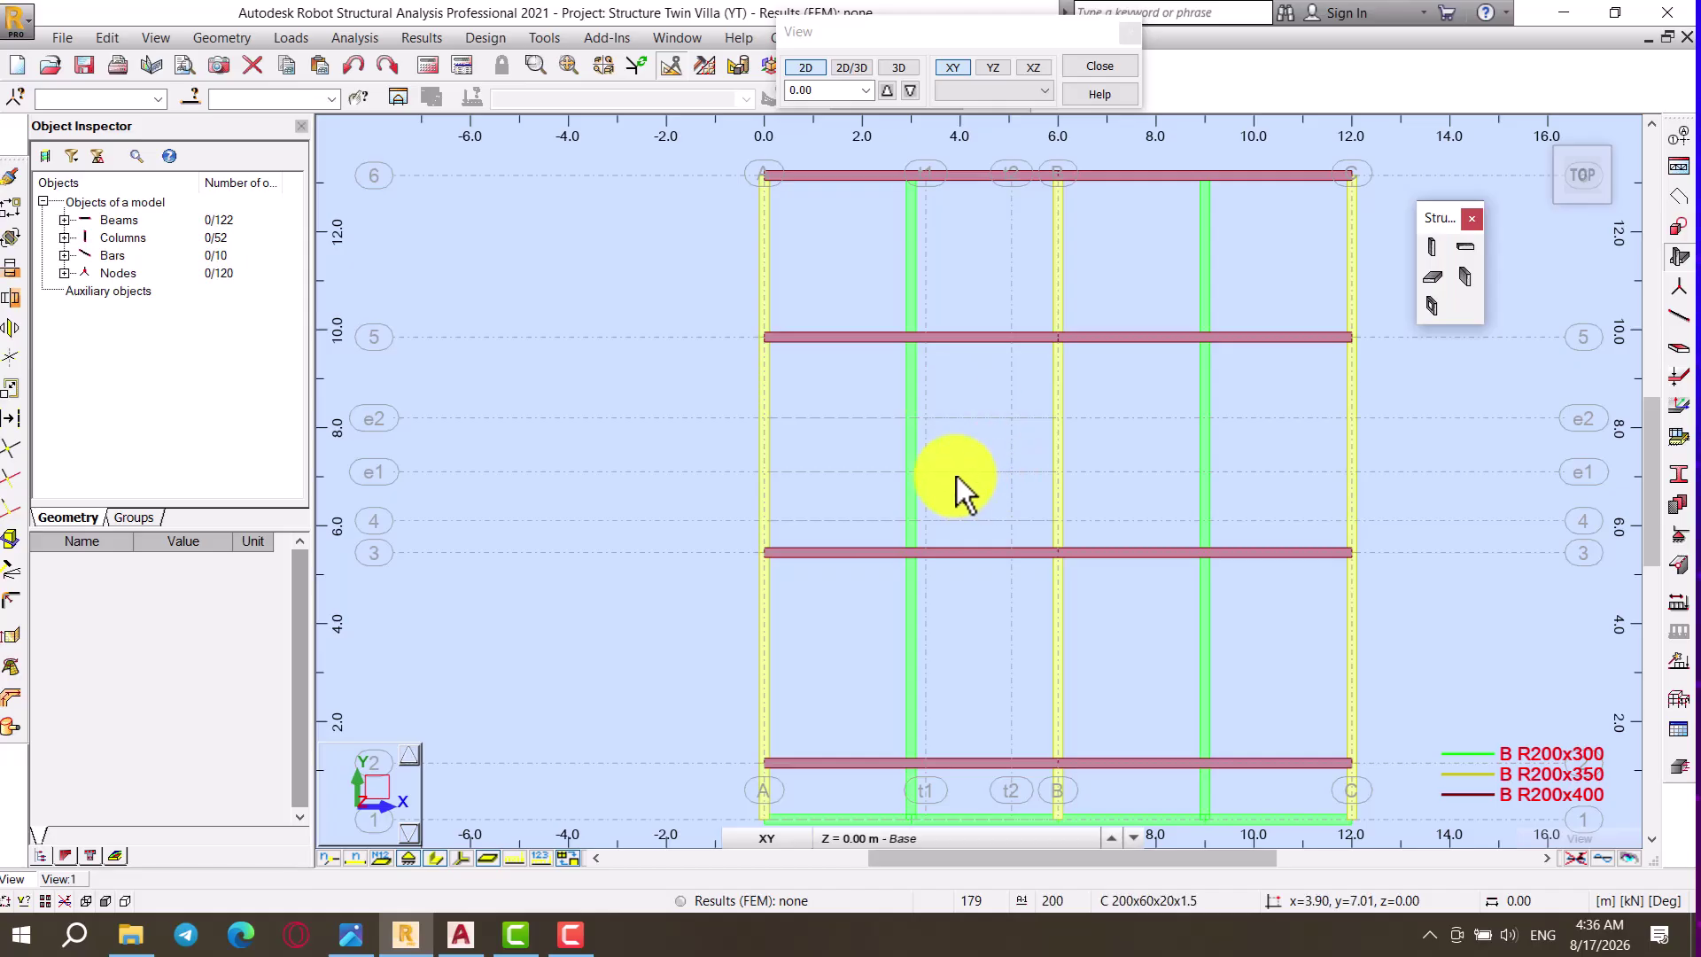
scroll(960, 434, down, 1)
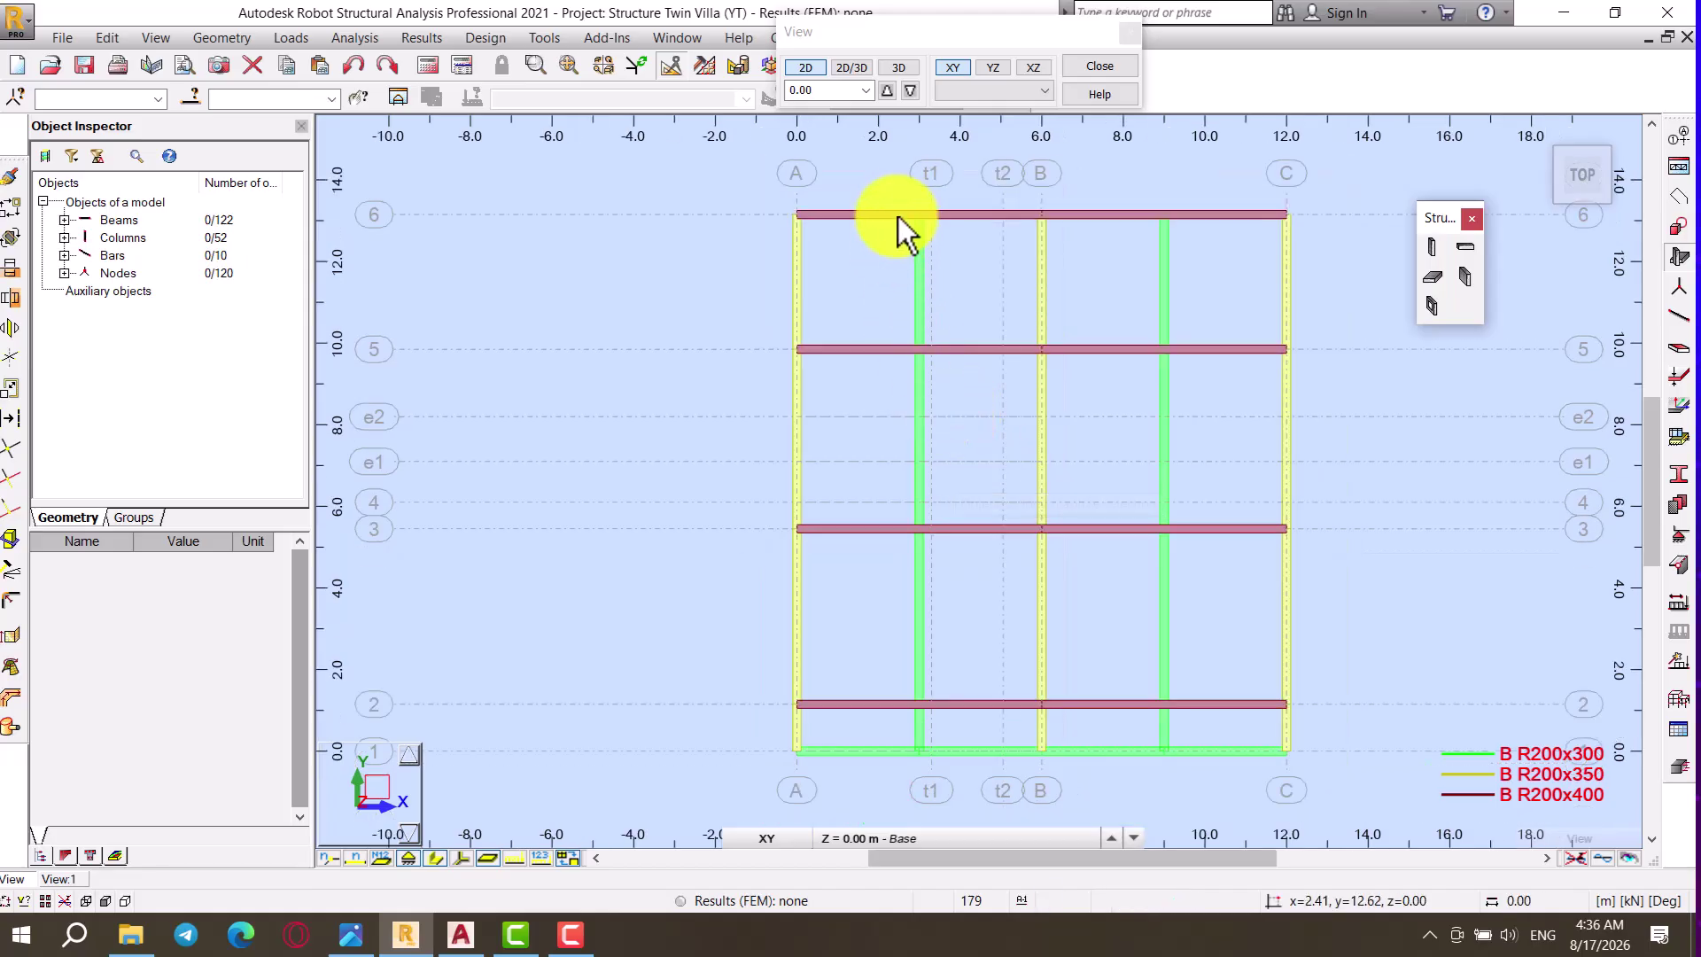
Step: Move the base-level secondary beams between axes A and B by 0.30 m in X onto axis t1
drag(910, 187, 939, 769)
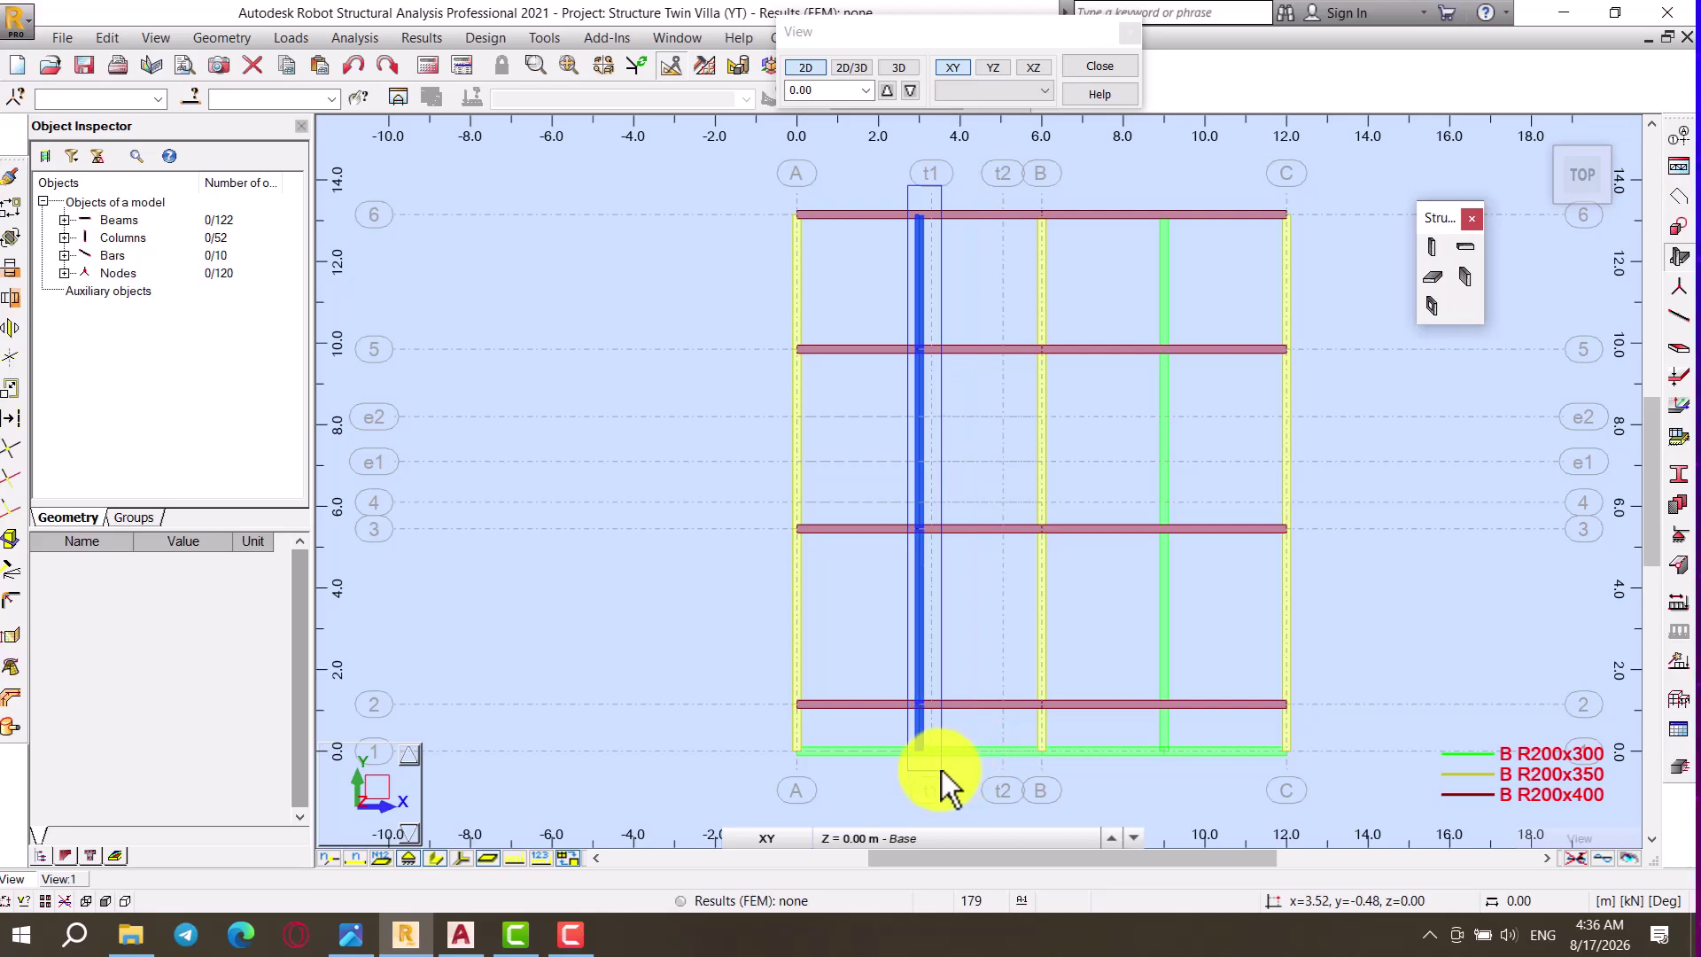
click(11, 205)
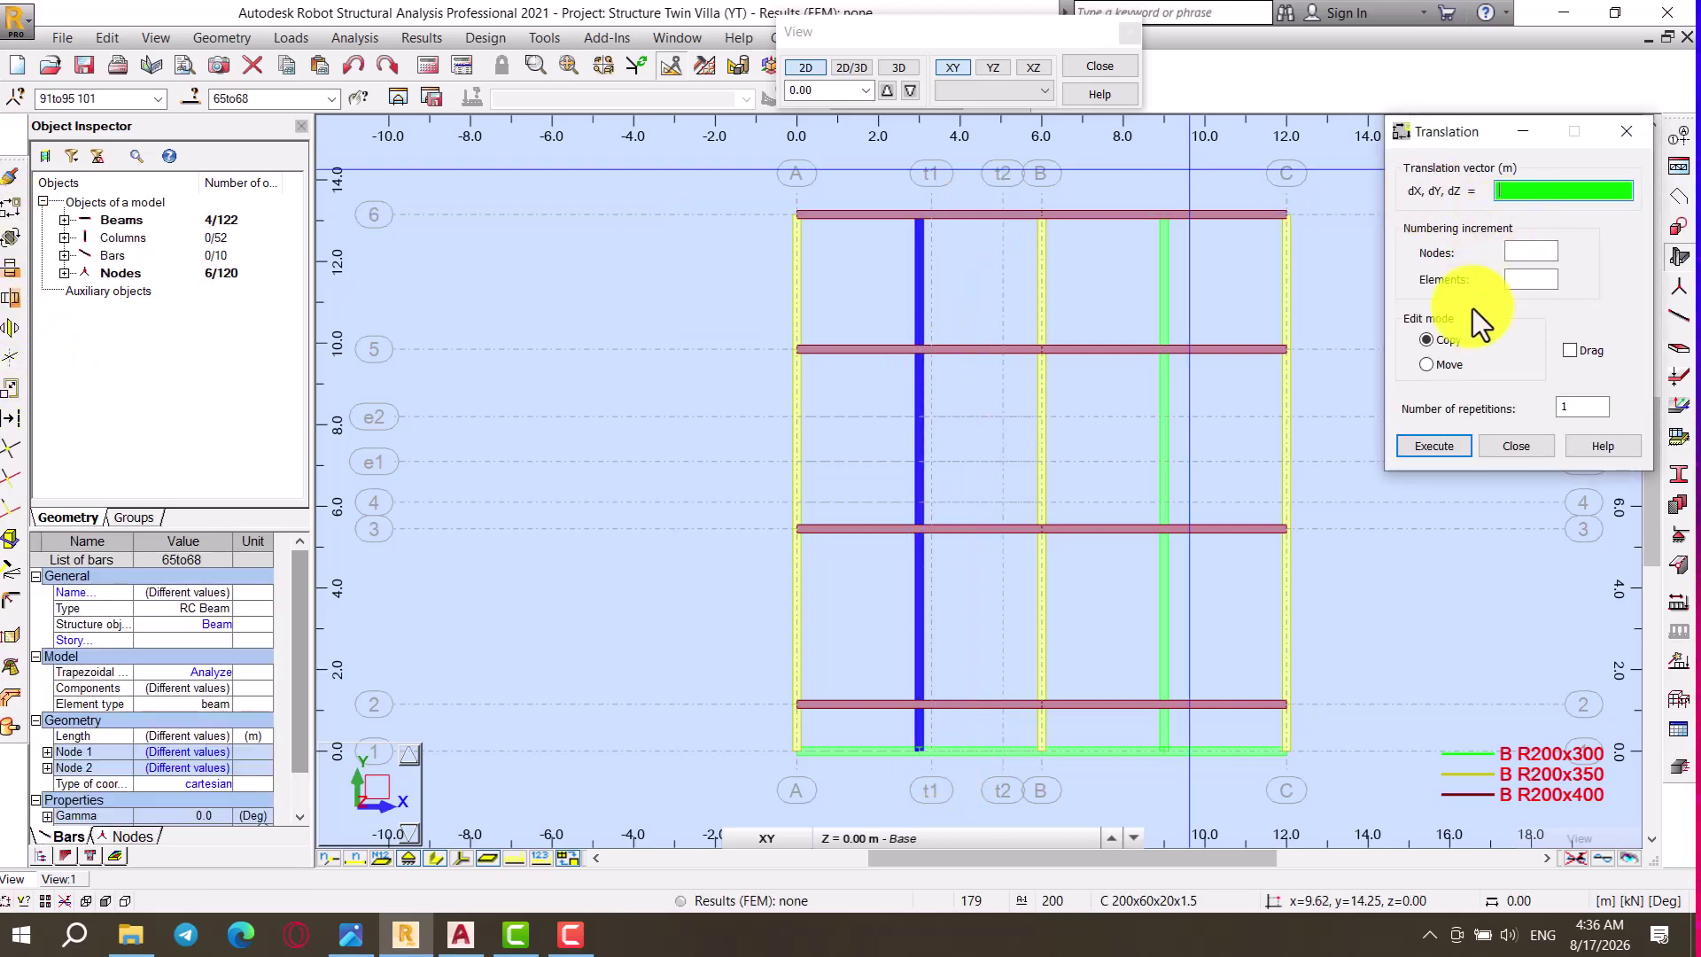
click(1427, 364)
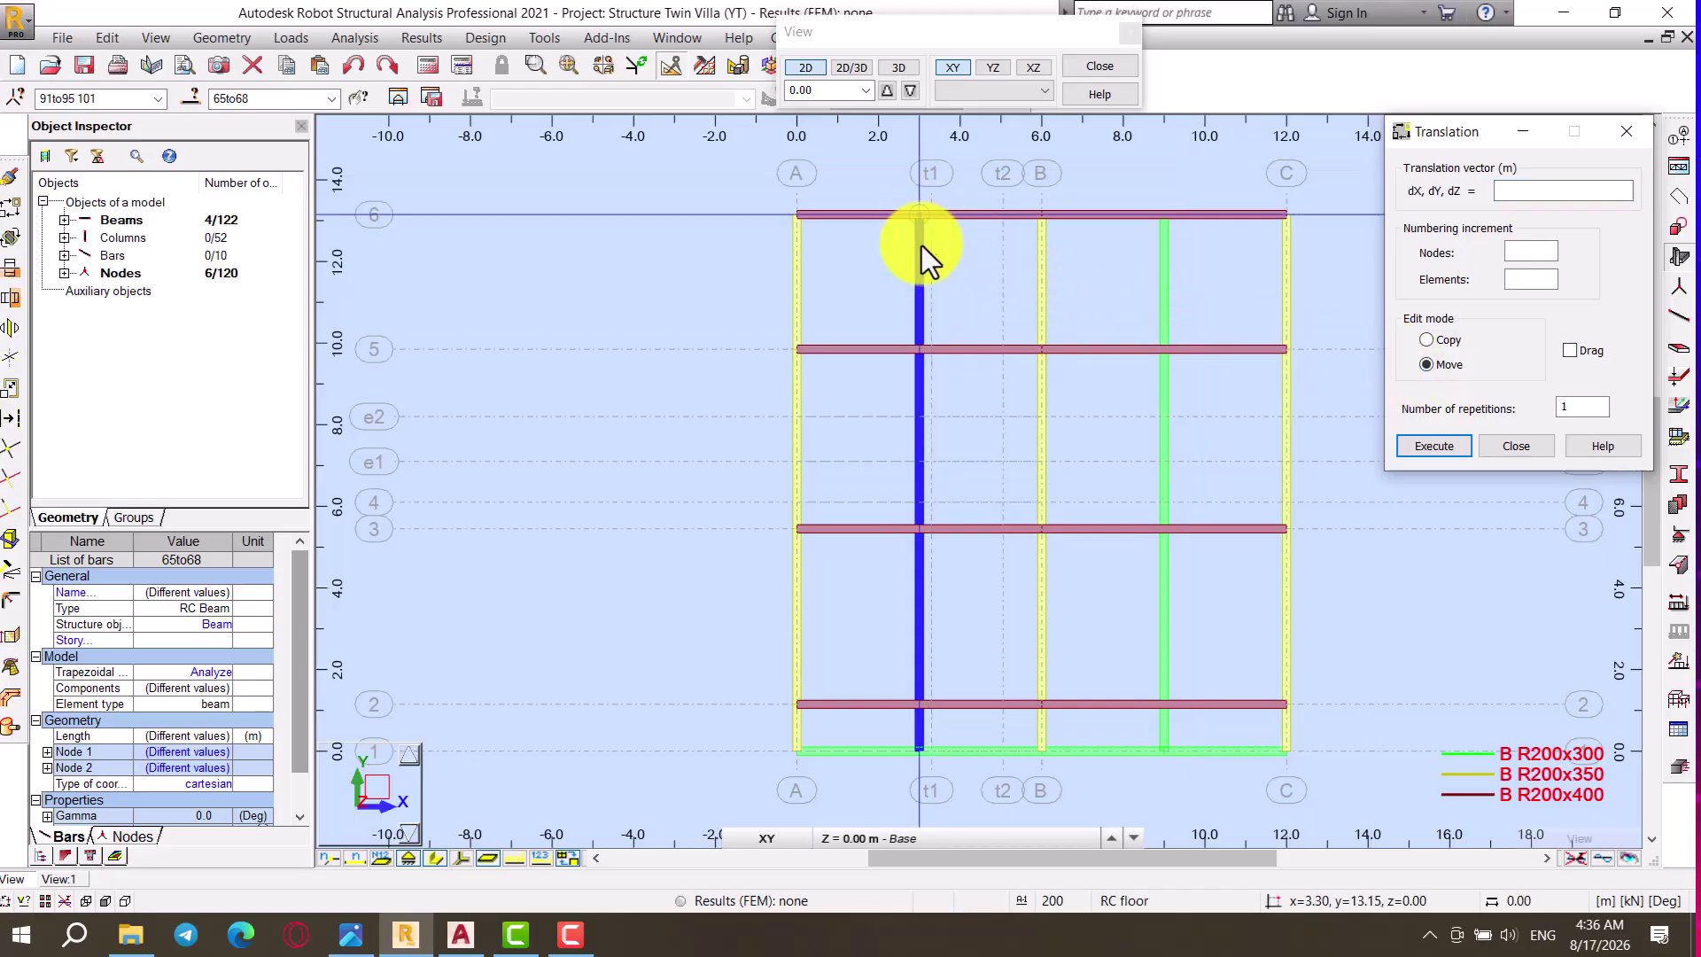
click(916, 223)
click(929, 217)
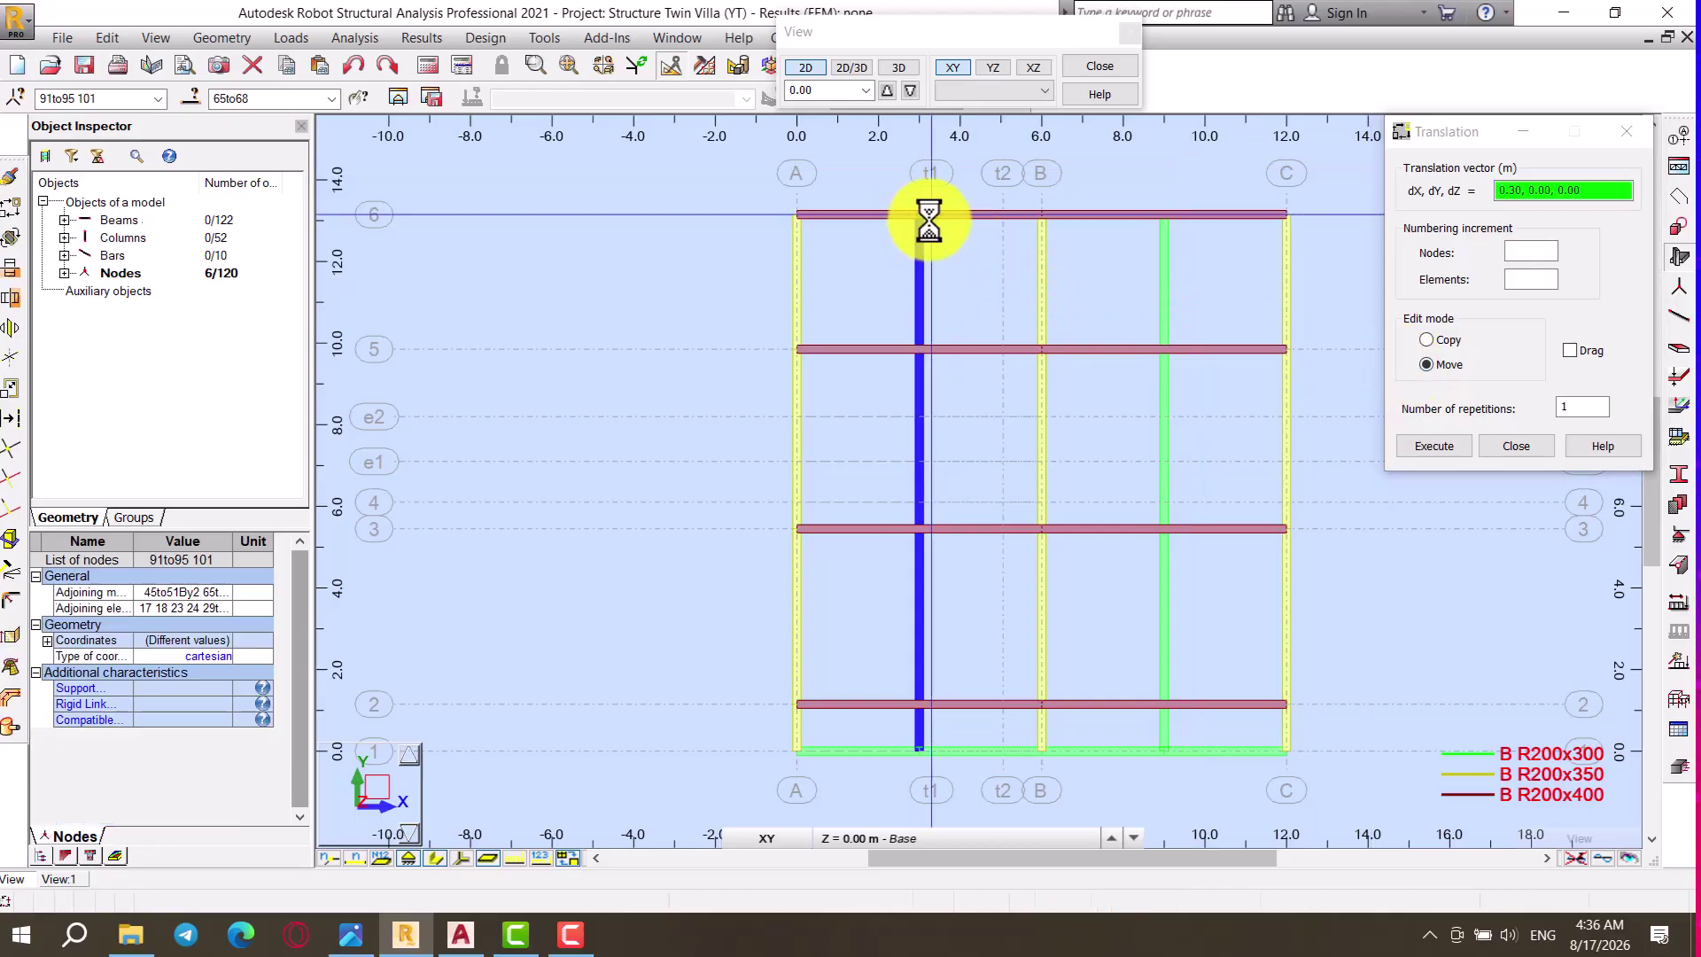
click(1516, 446)
Step: Delete the base-level secondary beams running between axes B and C
drag(1146, 201, 1224, 795)
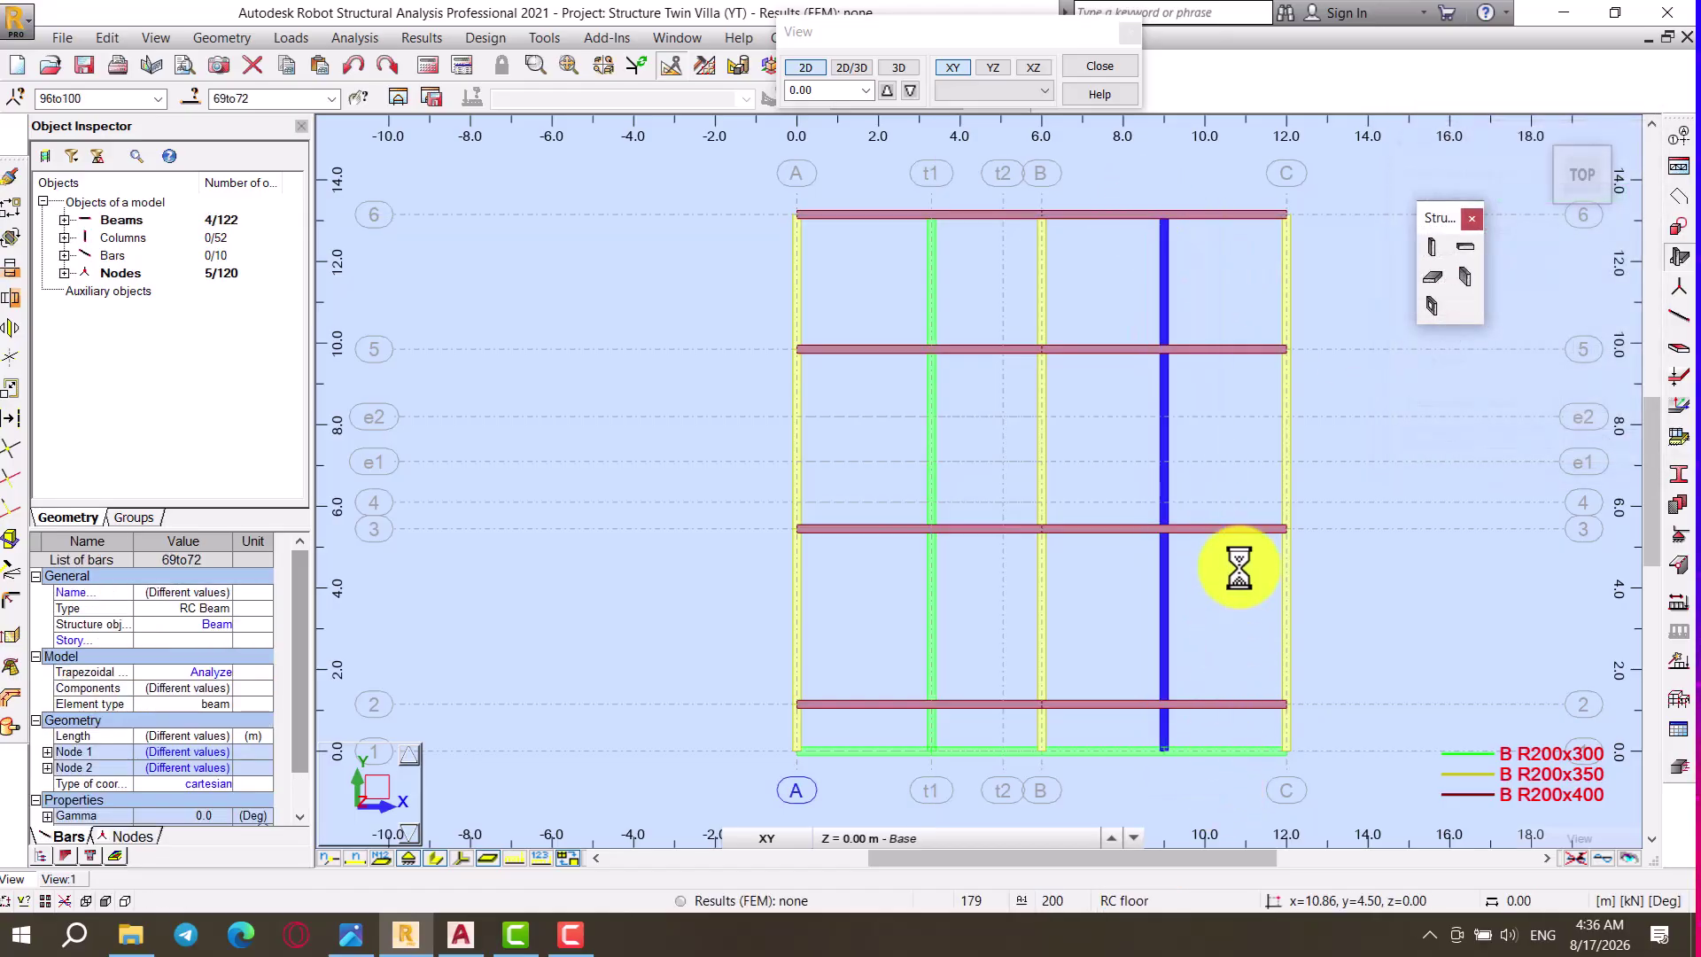
key(Delete)
click(735, 524)
Step: Mirror a copy of the base-level beams on axis t1 about the vertical plane at axis B, 6.00 m
drag(895, 191, 969, 827)
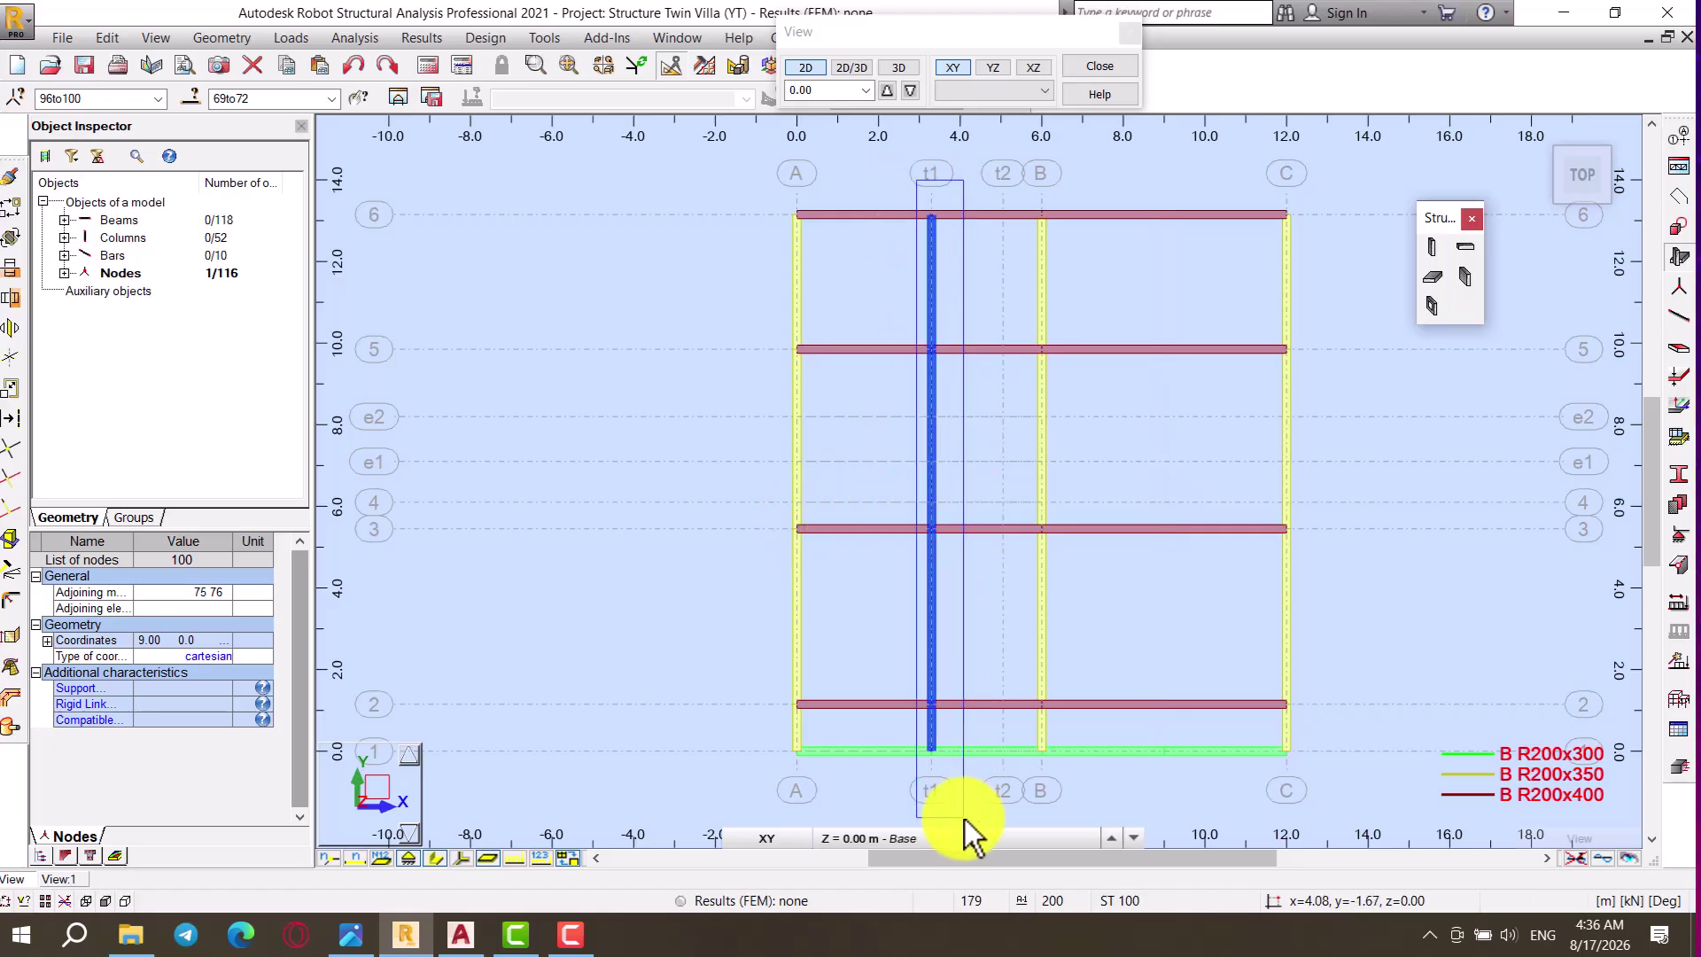
click(12, 327)
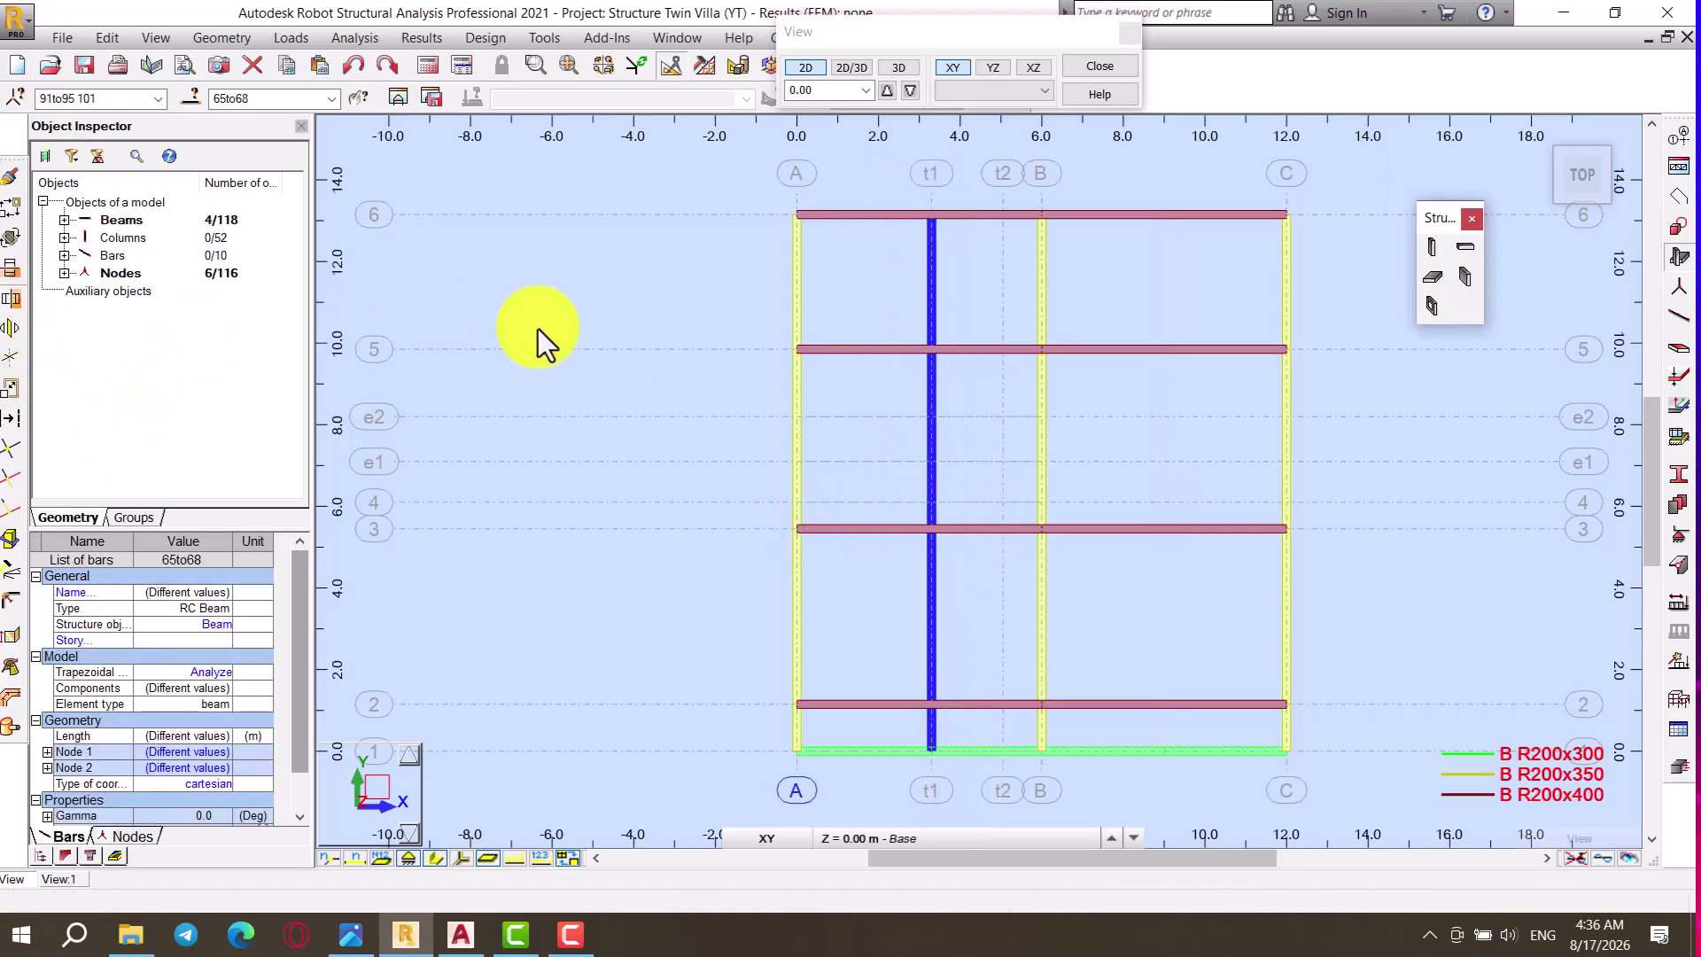
click(1027, 216)
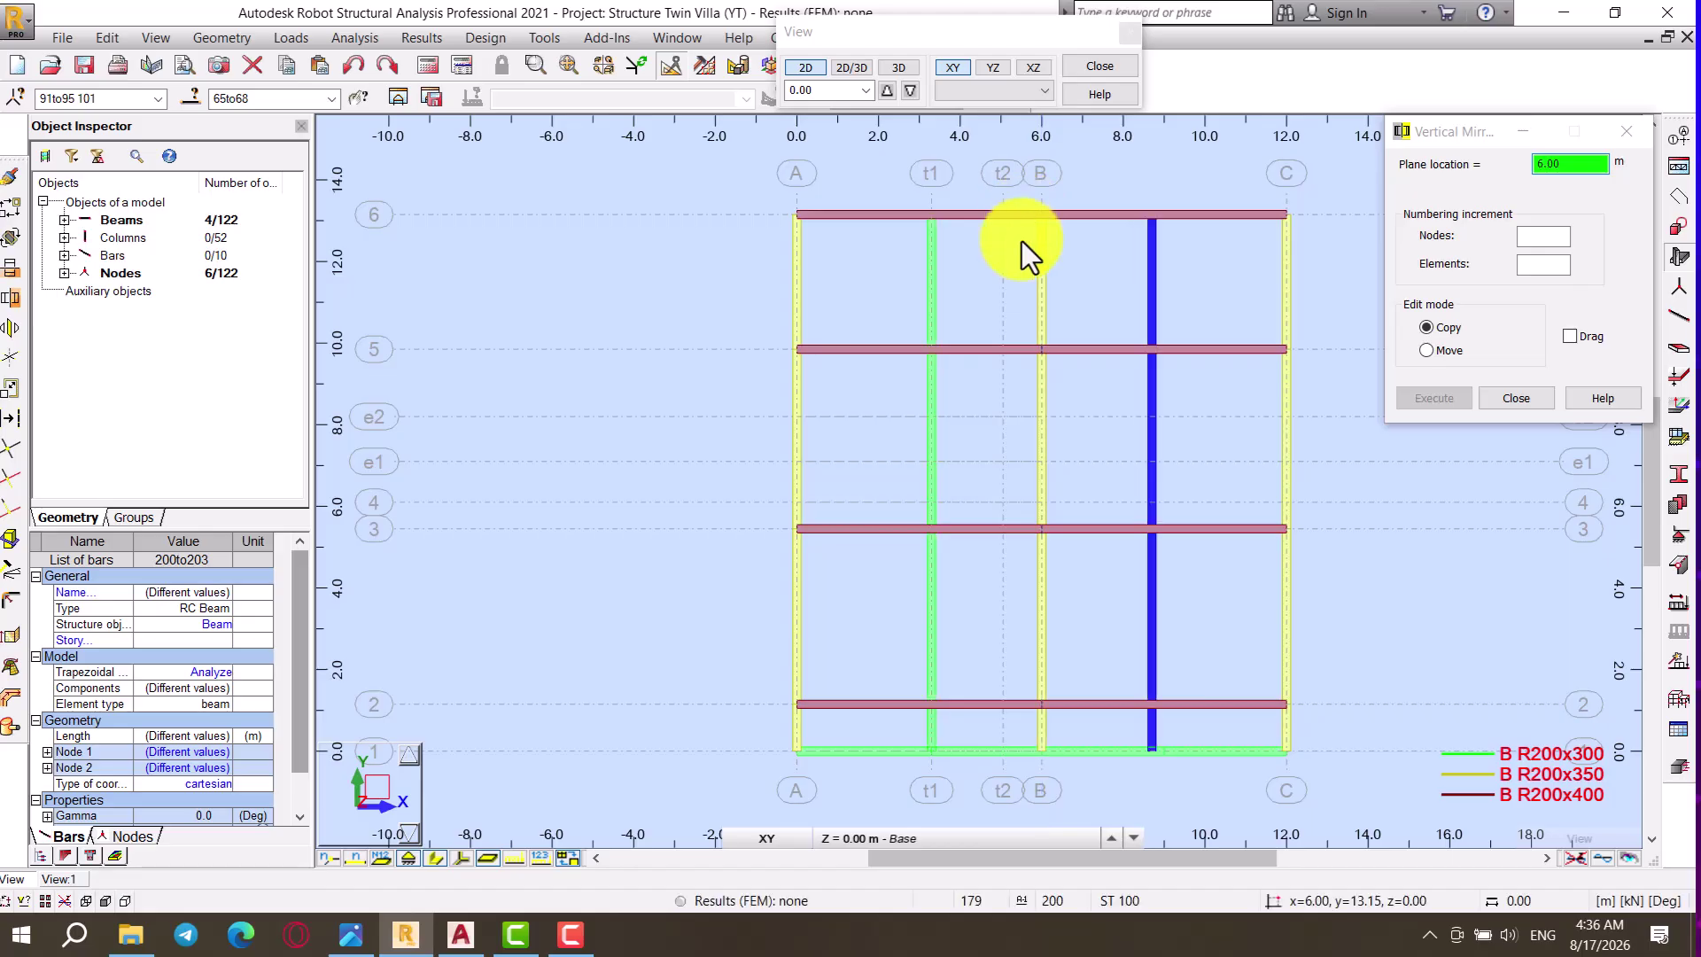
click(1511, 398)
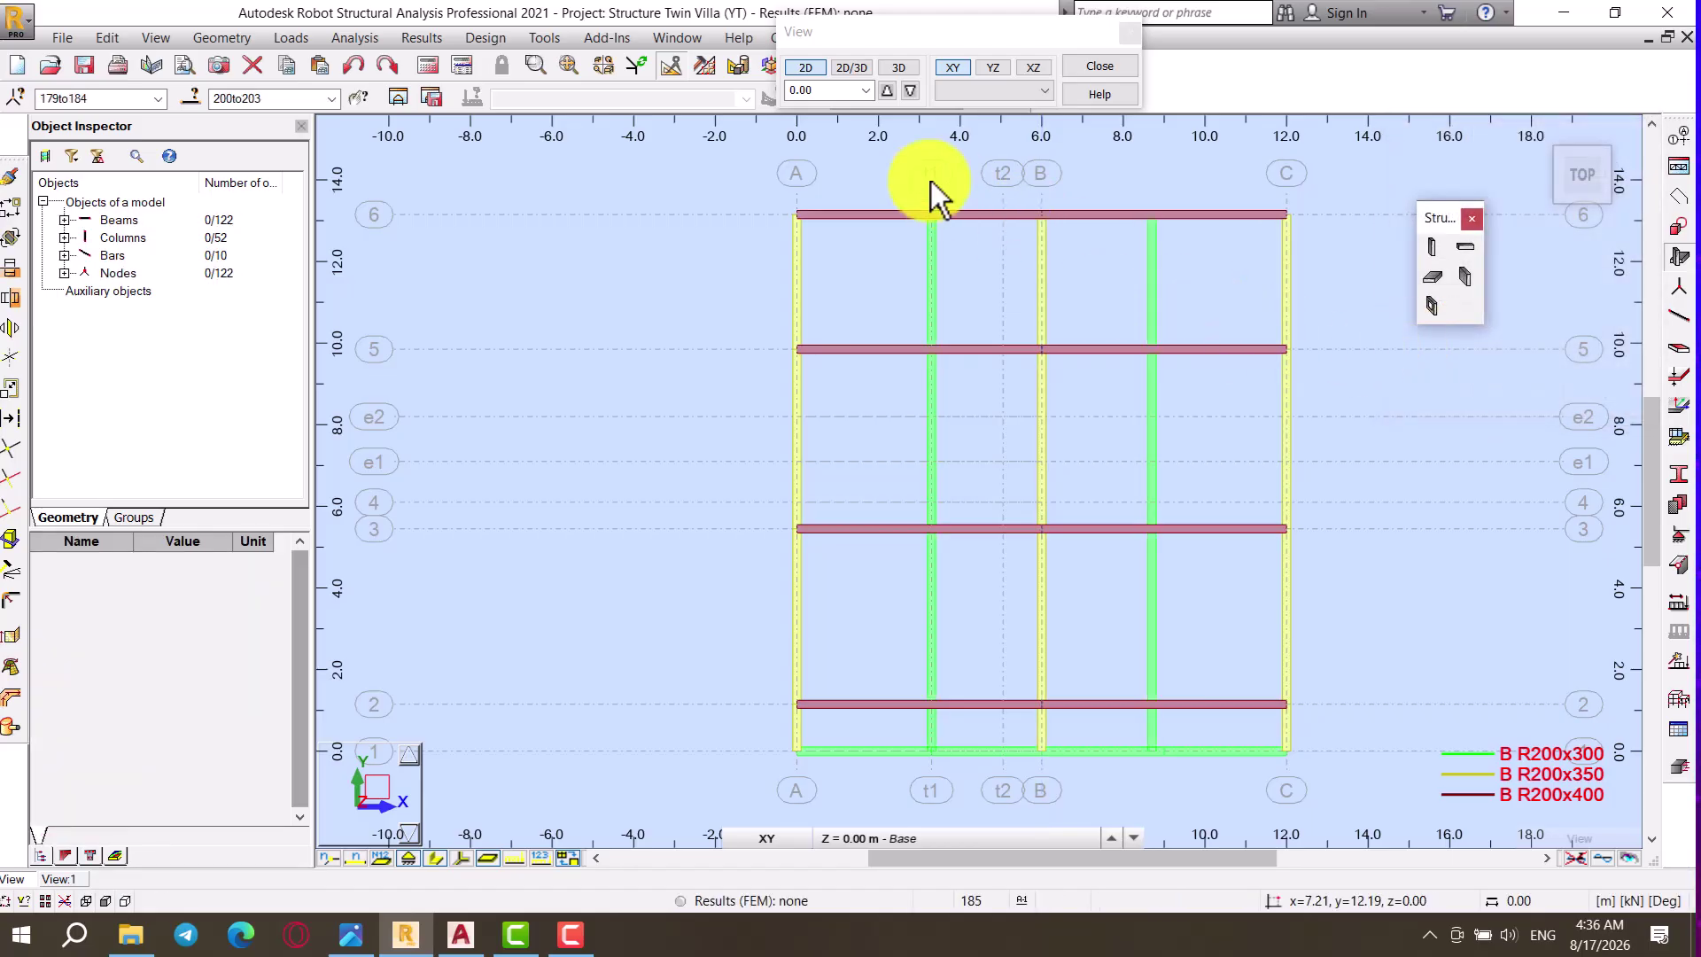
Step: Display the whole frame in 3D and examine the base-level secondary beams from the front-left side
click(902, 69)
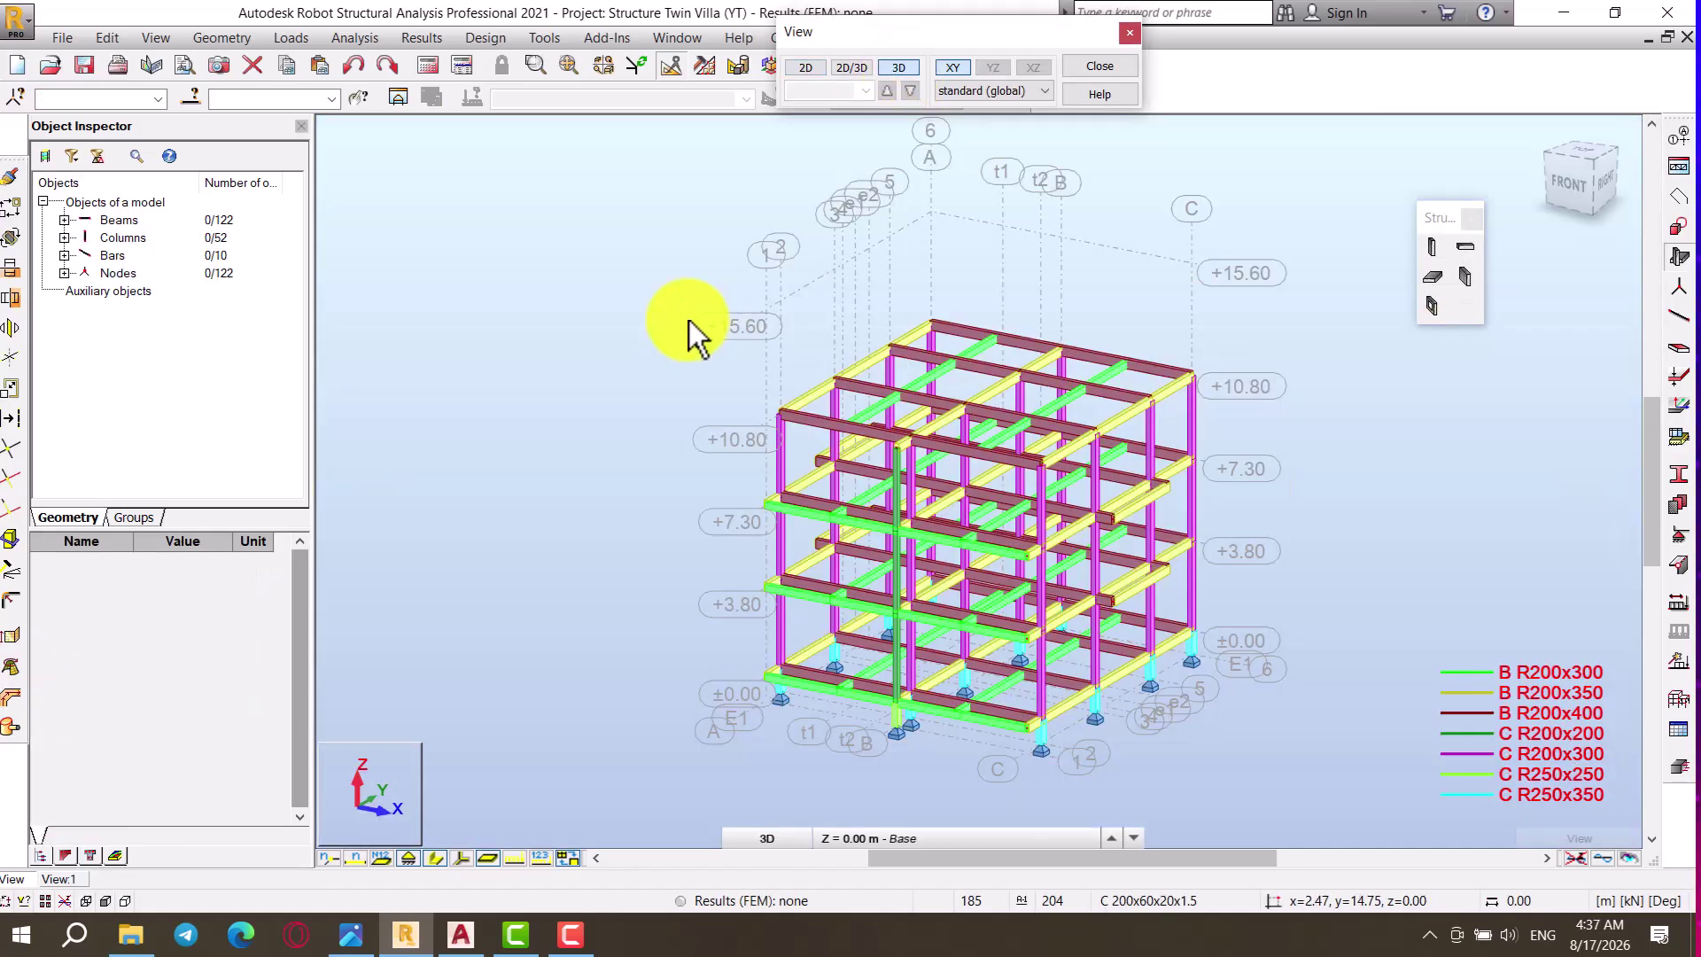
right_click(560, 315)
click(649, 397)
drag(649, 397, 980, 577)
drag(933, 691, 928, 704)
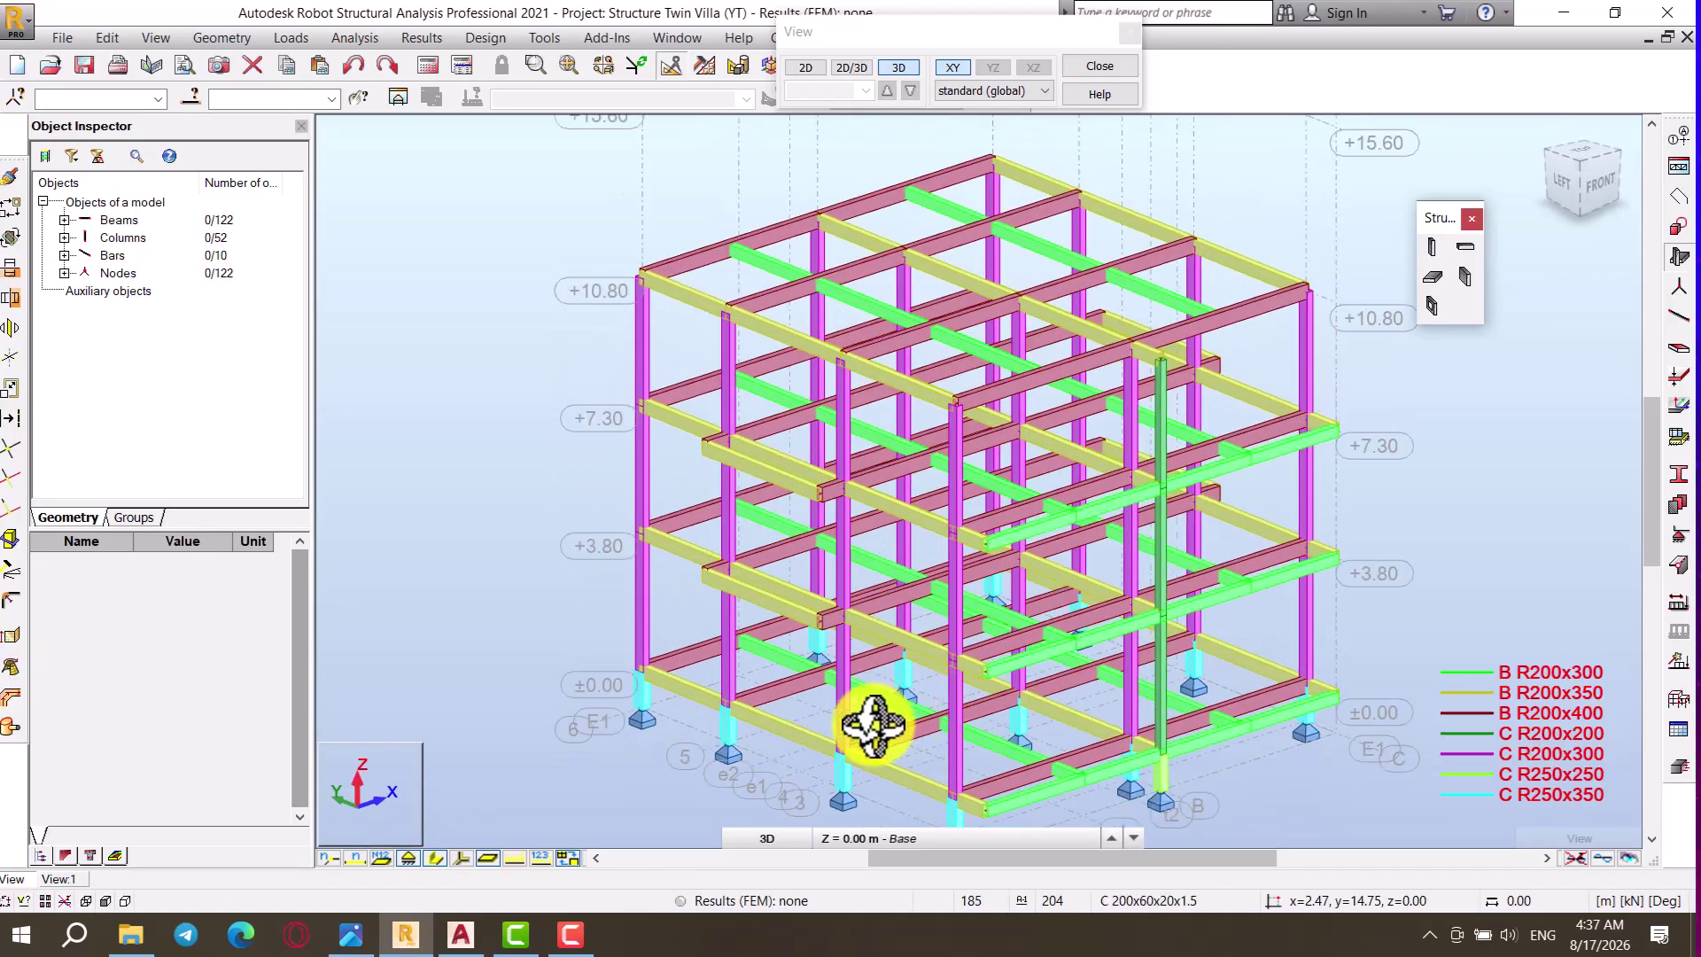
right_click(513, 420)
click(509, 433)
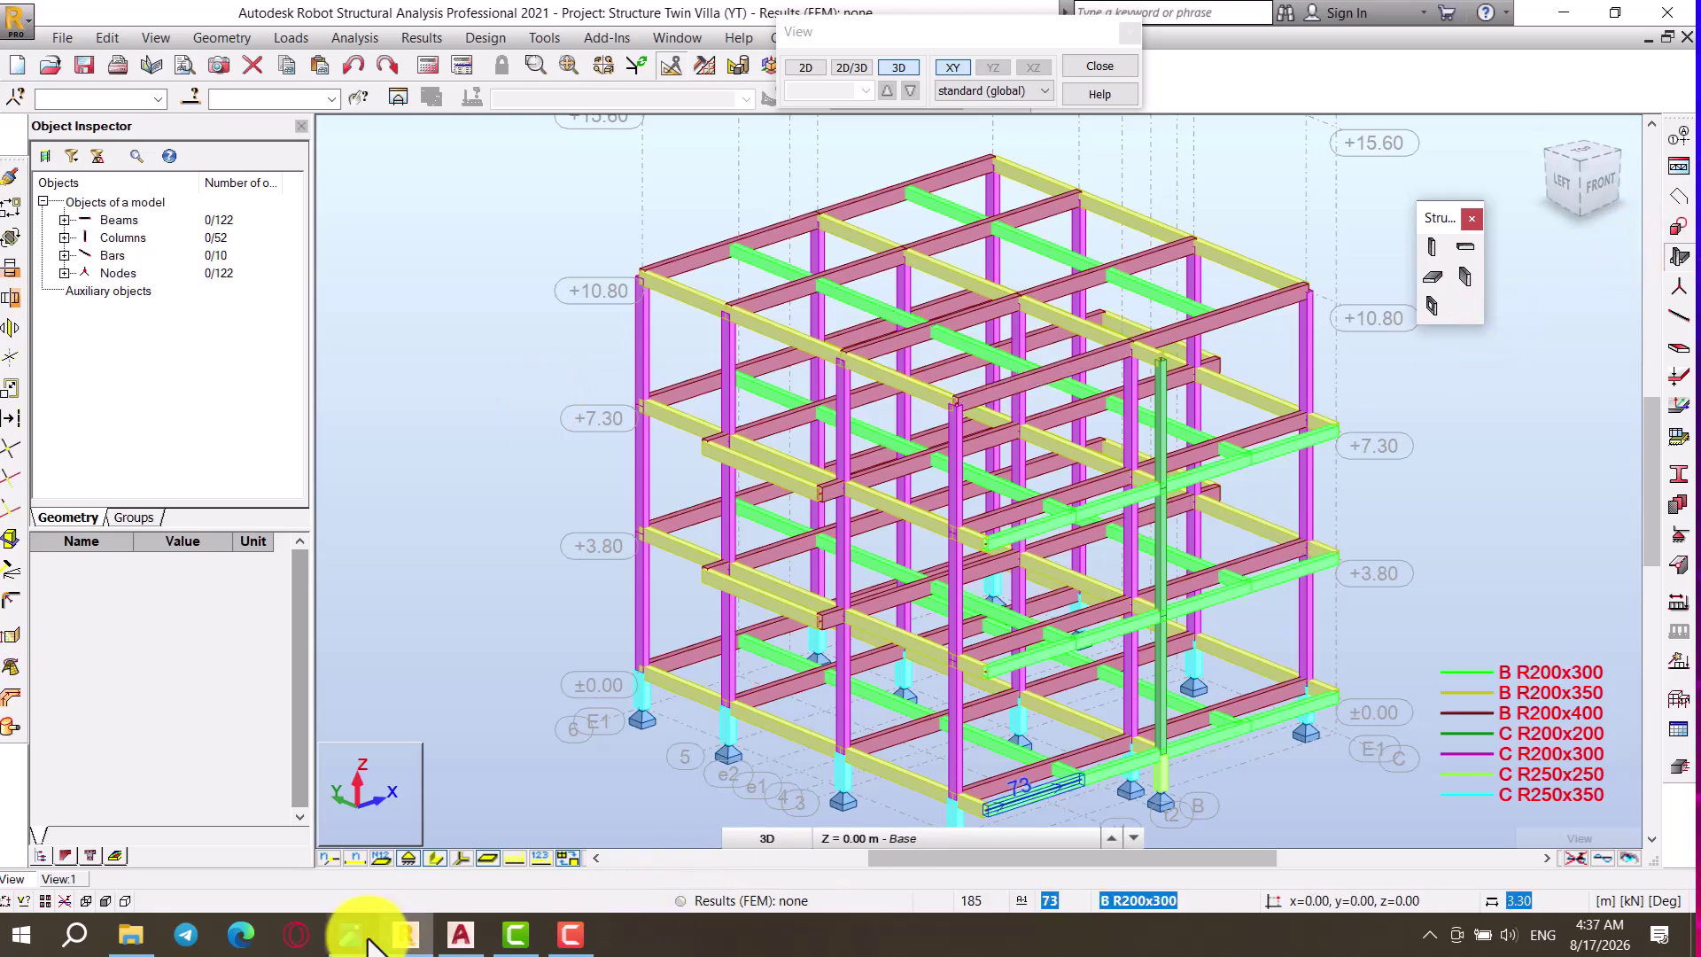
Step: Switch to AutoCAD and add a vertical linear dimension from the ground floor to the first stair landing in the section
click(460, 934)
scroll(957, 464, down, 6)
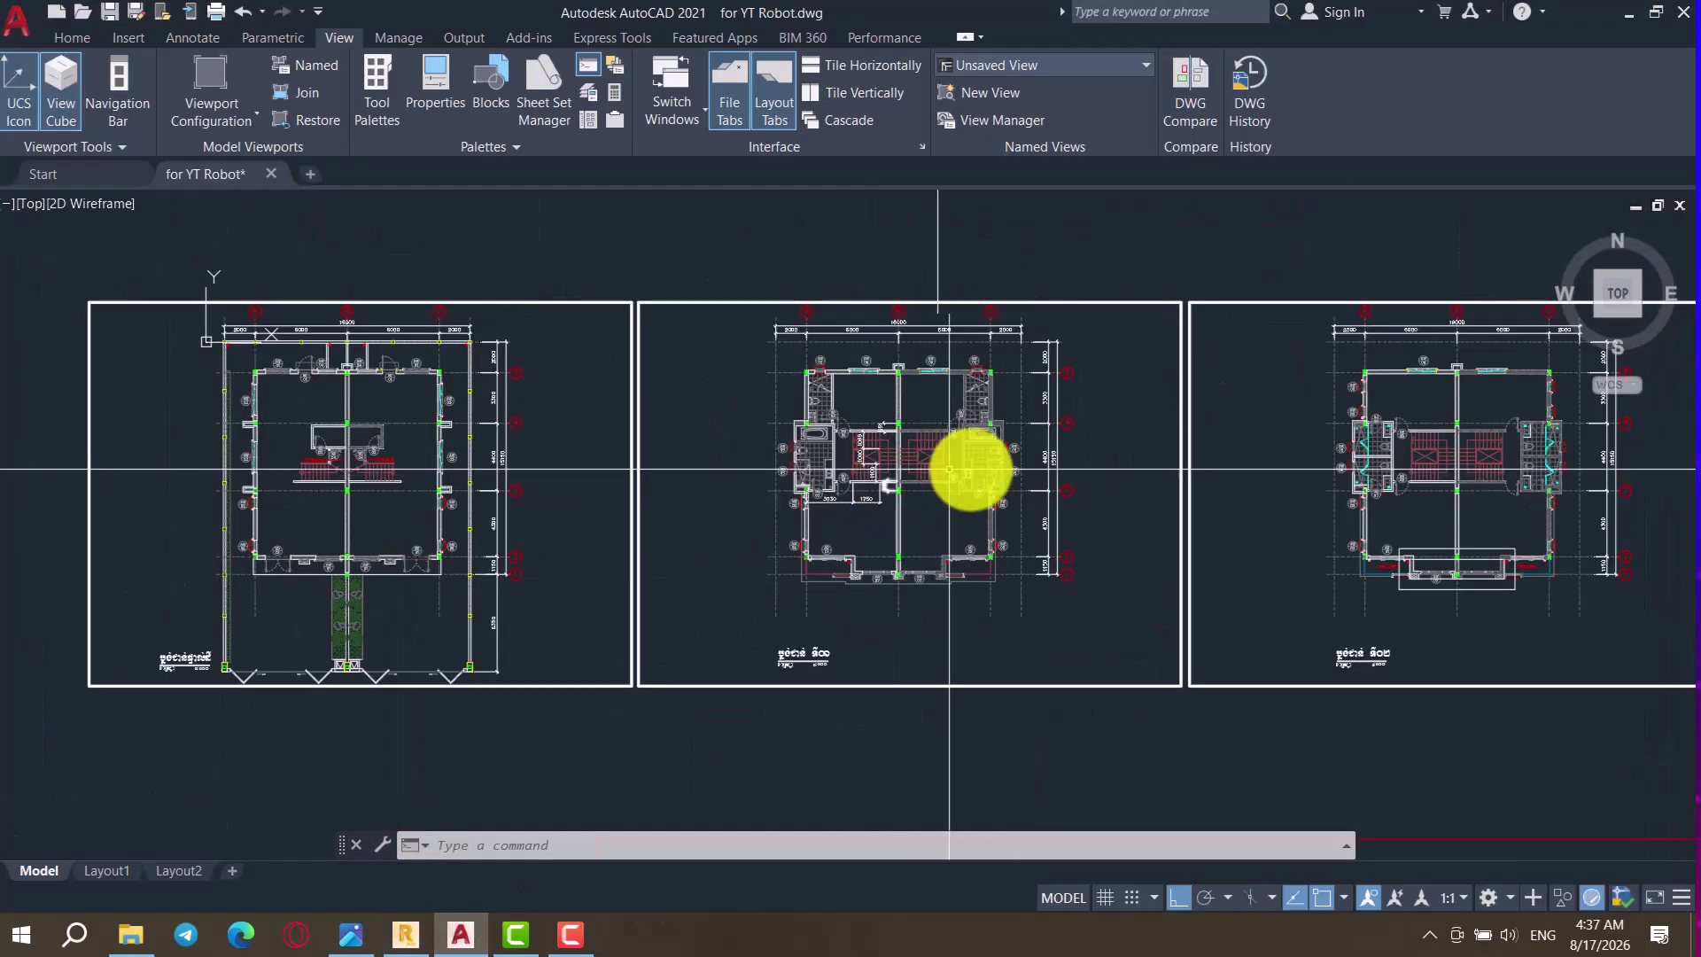
scroll(996, 695, up, 4)
scroll(996, 696, down, 5)
scroll(1321, 672, up, 2)
scroll(998, 577, up, 4)
scroll(731, 560, up, 3)
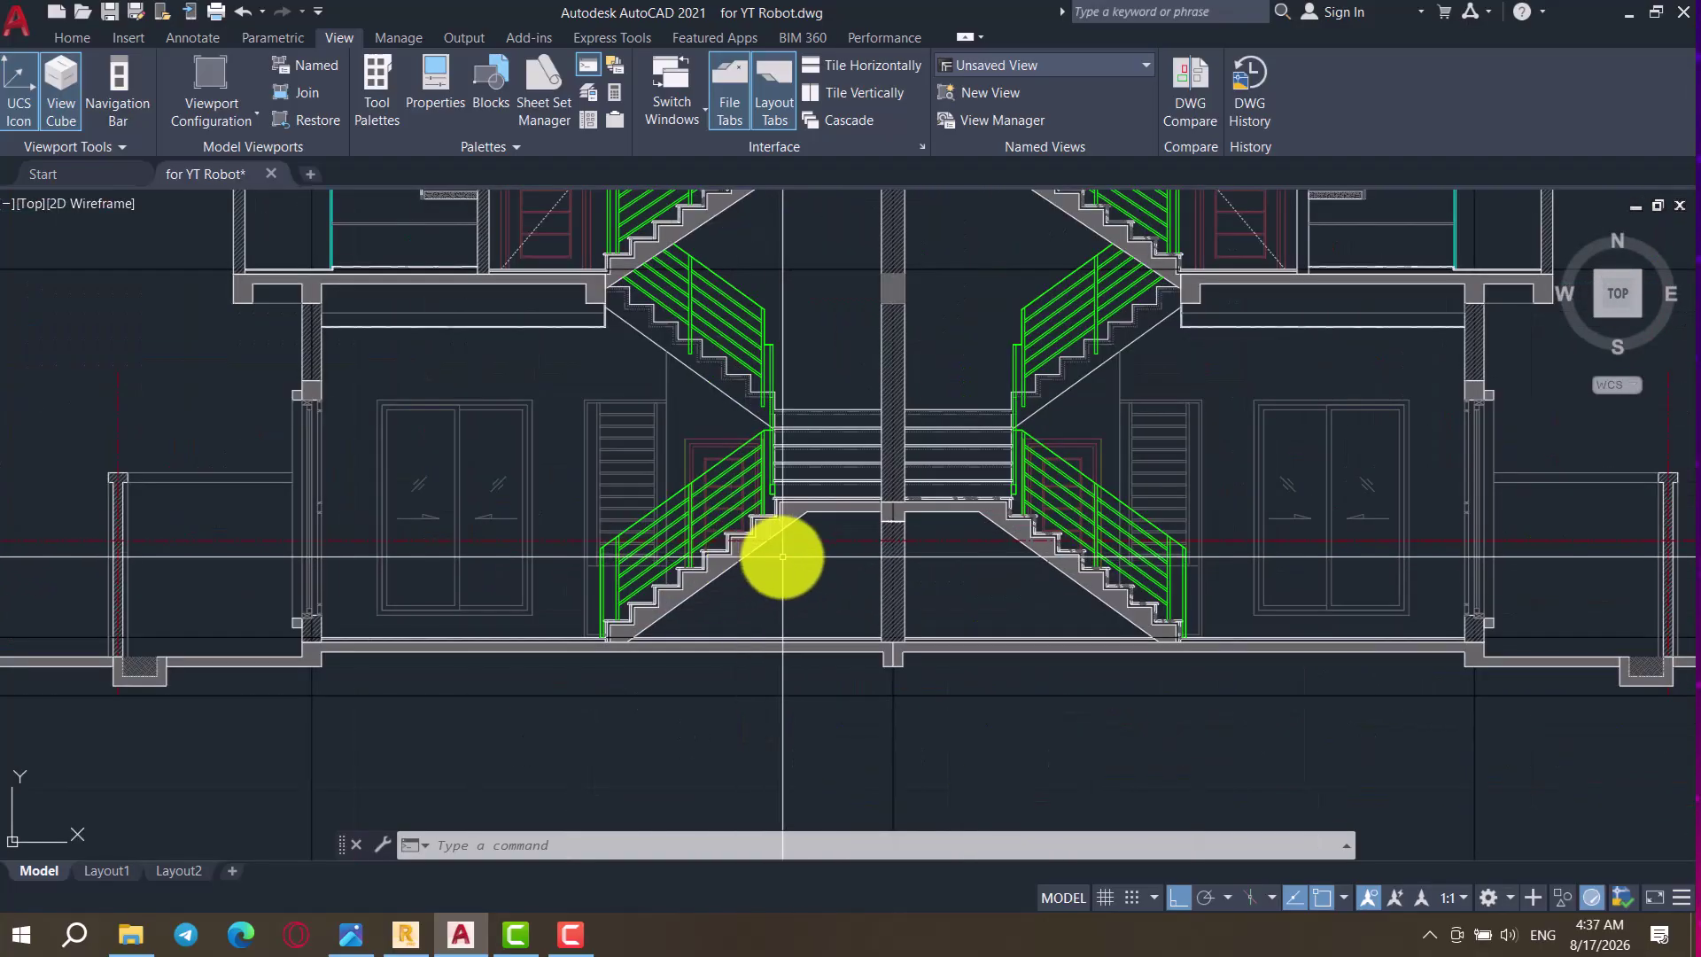
text(li)
key(Return)
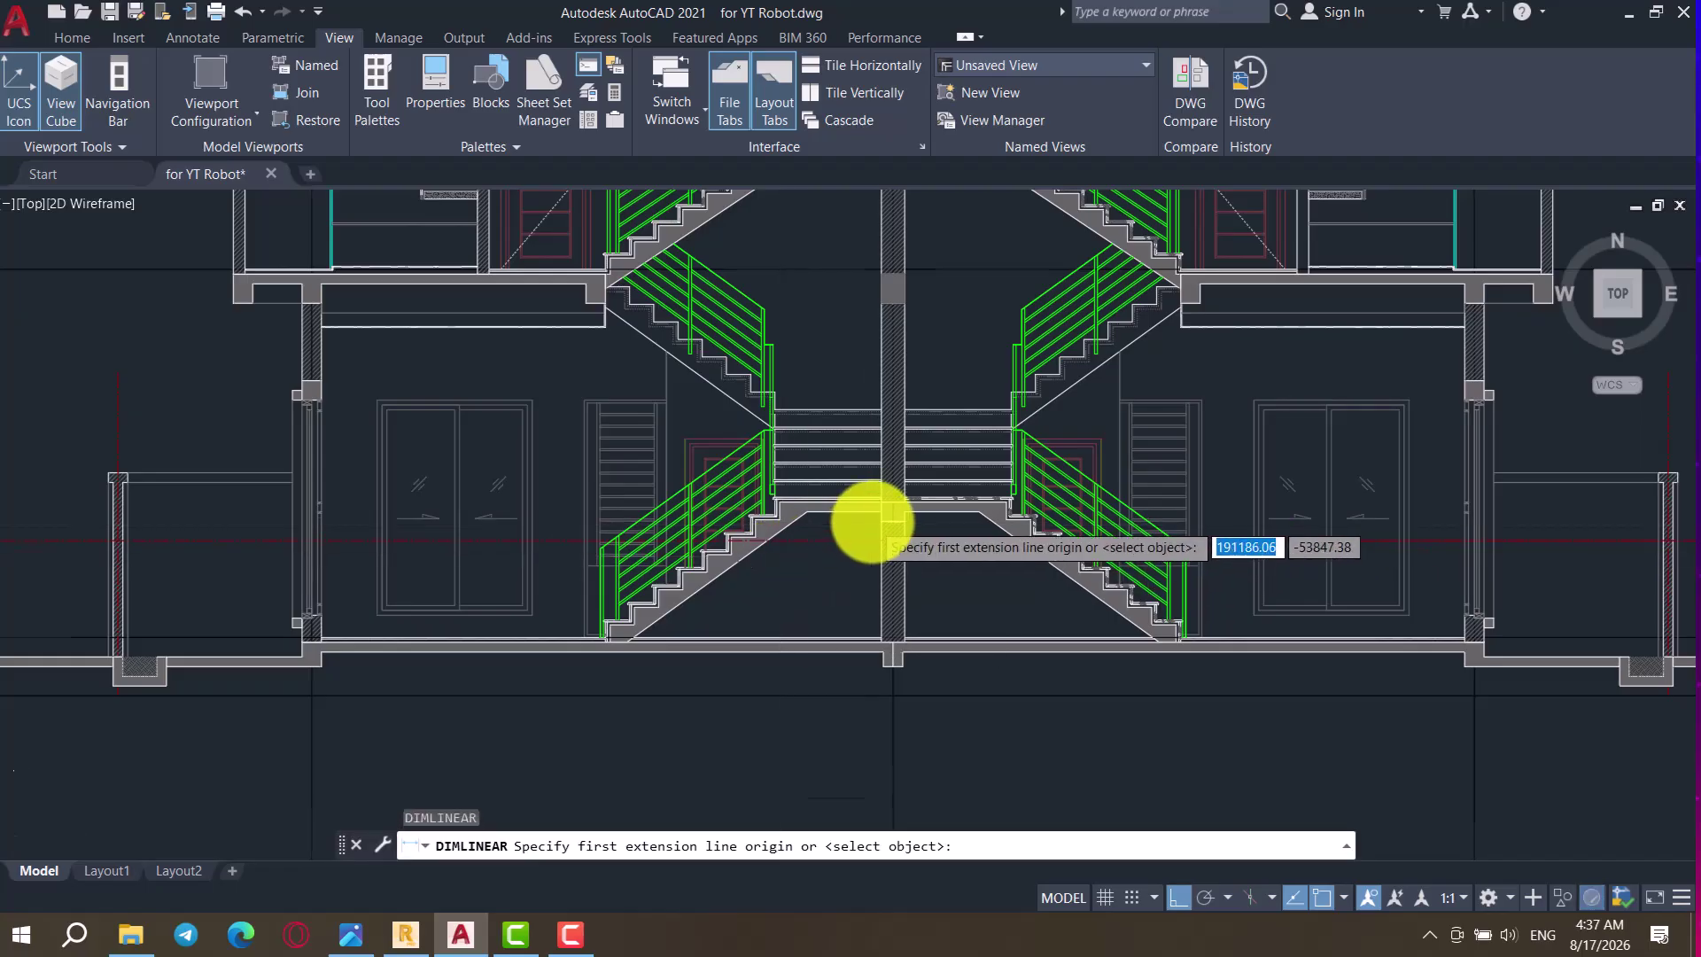
scroll(877, 496, up, 4)
click(888, 476)
scroll(873, 581, down, 2)
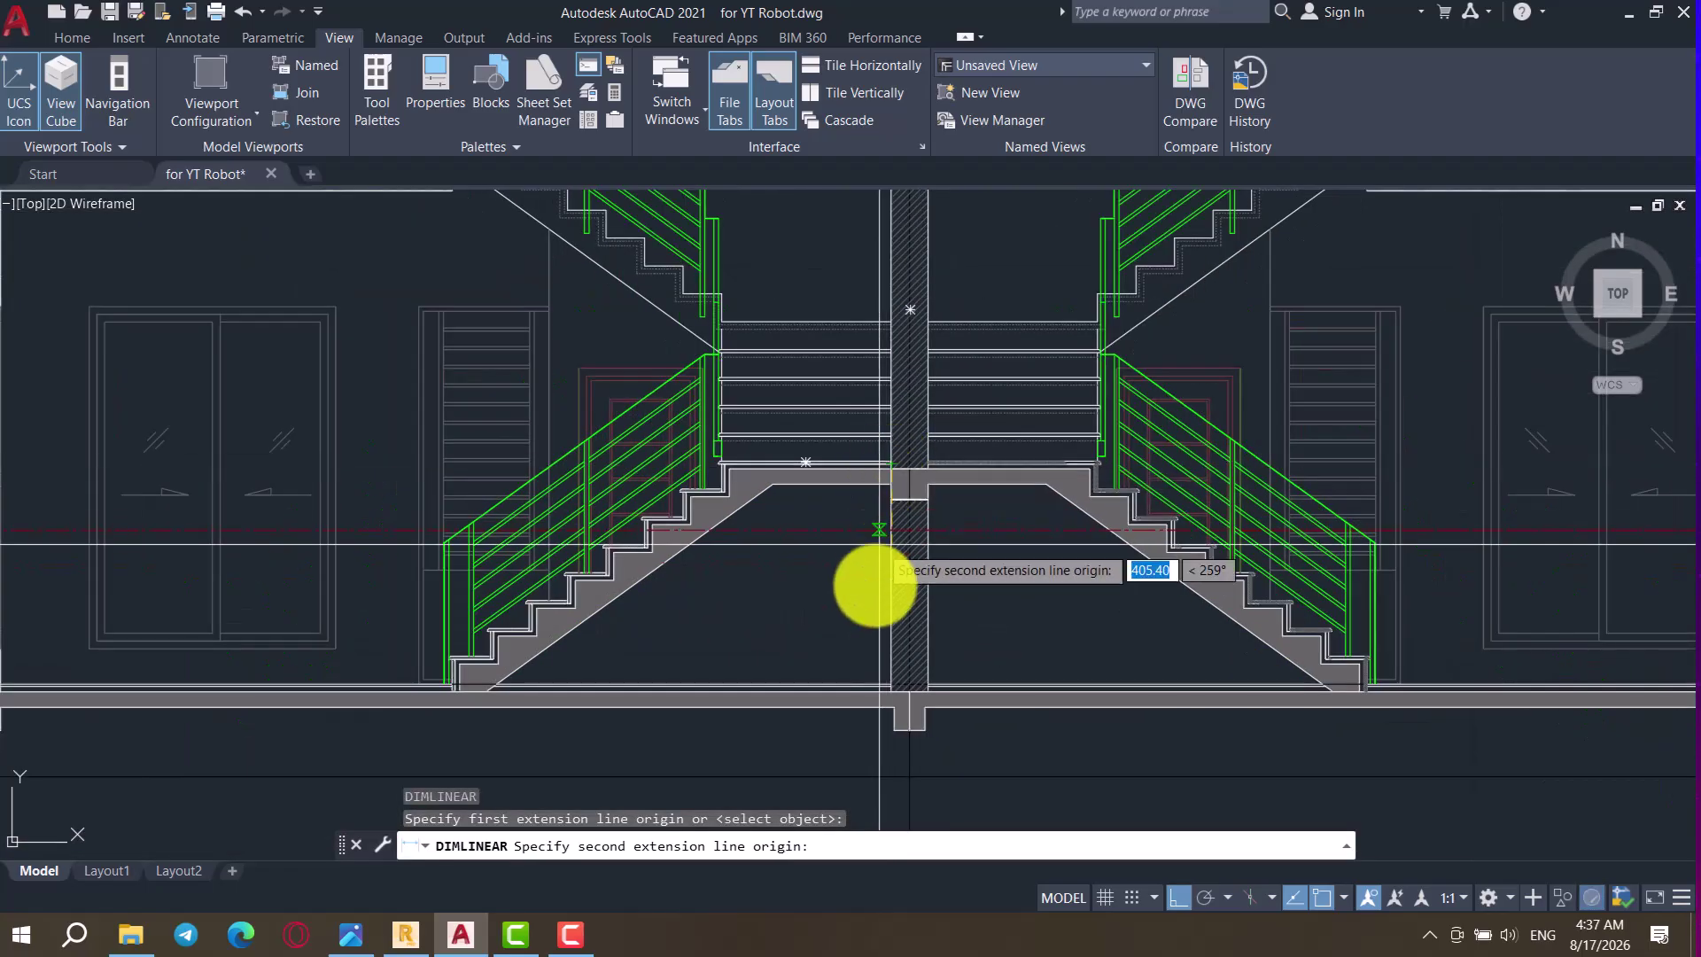
click(889, 694)
click(811, 576)
Step: Add a second vertical linear dimension from the first landing to the top line of the middle stair flight
key(Return)
click(889, 473)
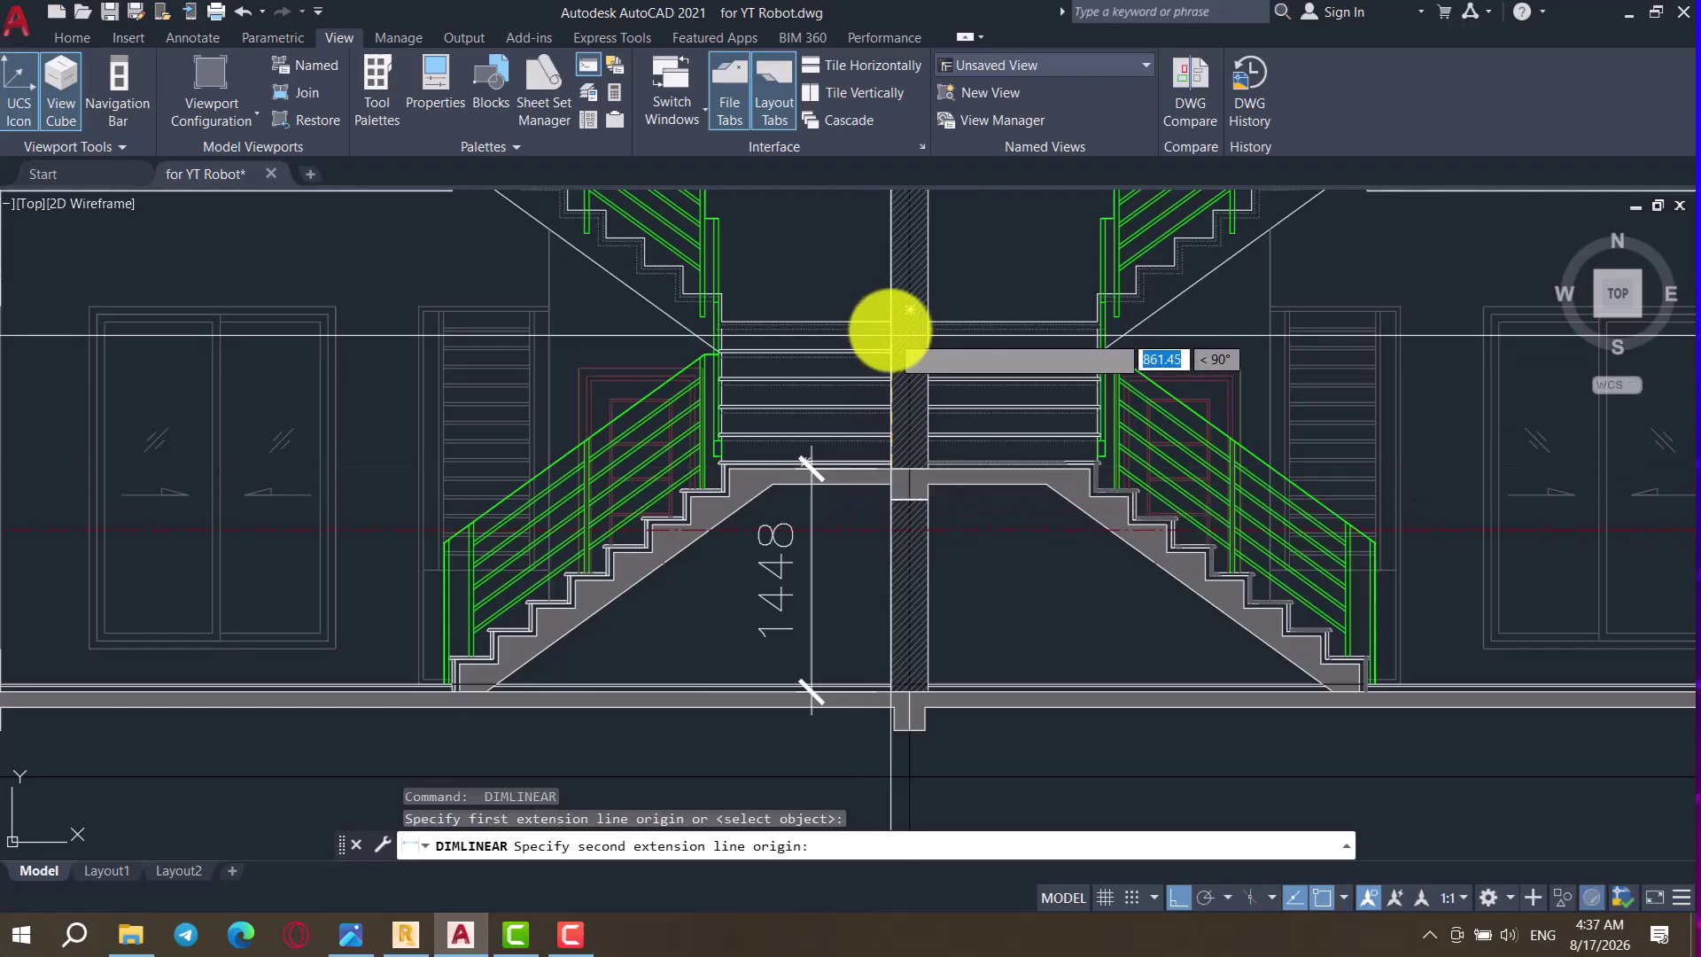
click(889, 320)
click(825, 284)
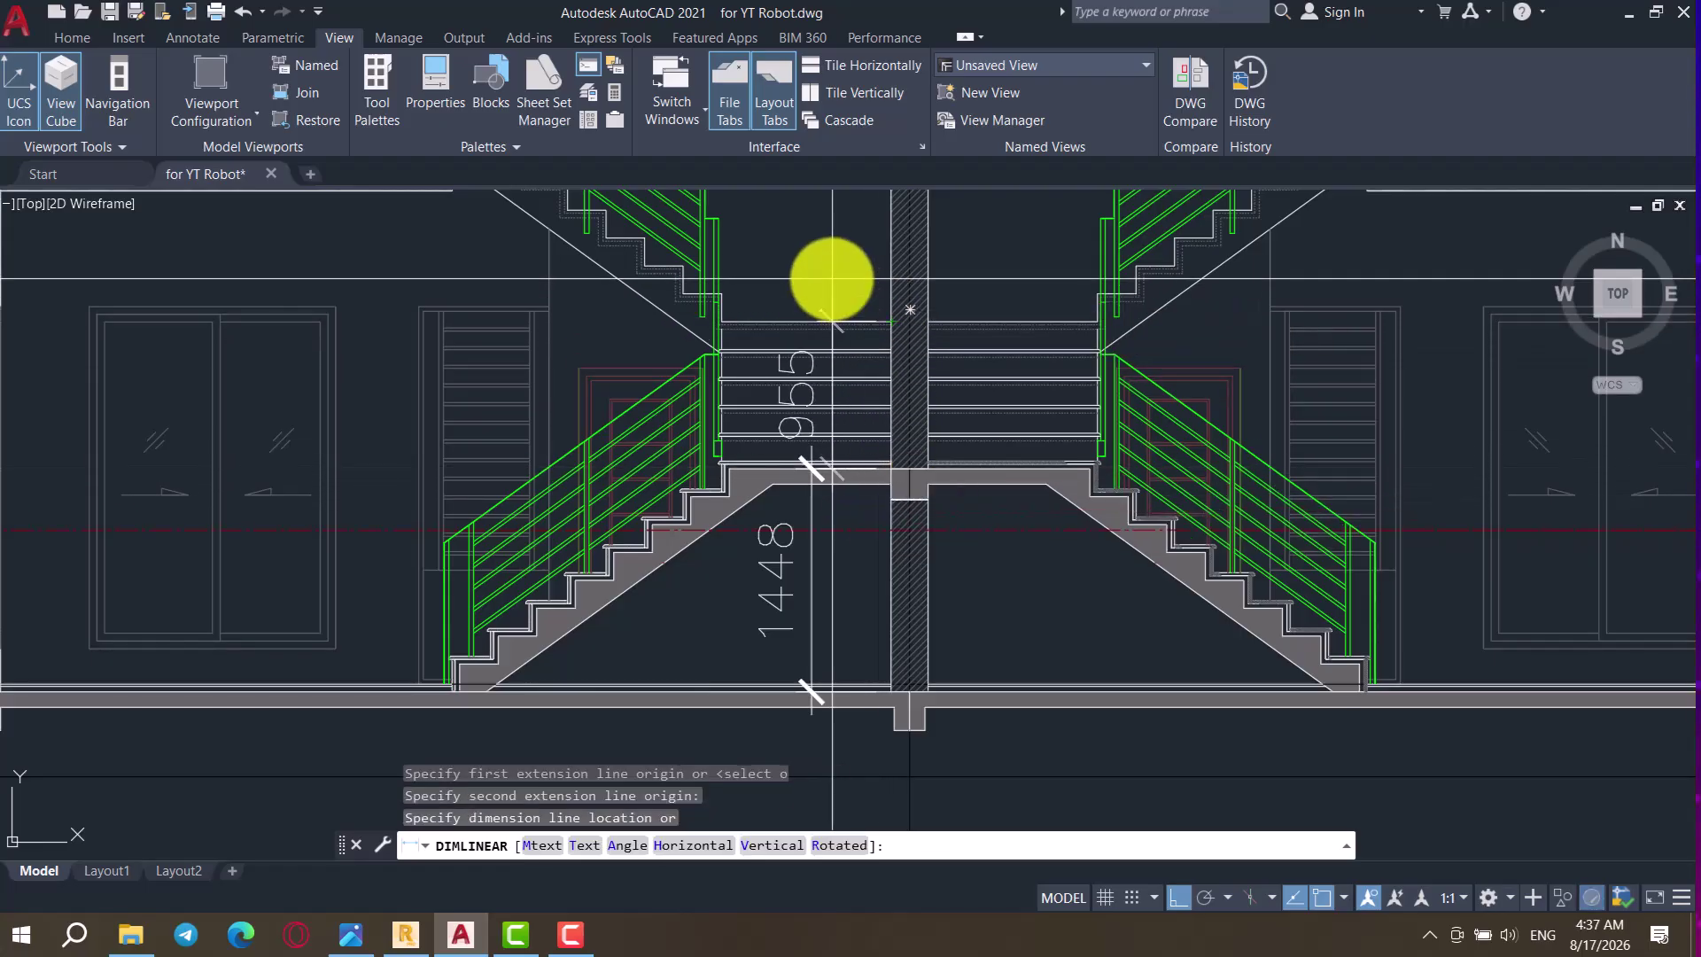
scroll(829, 293, down, 3)
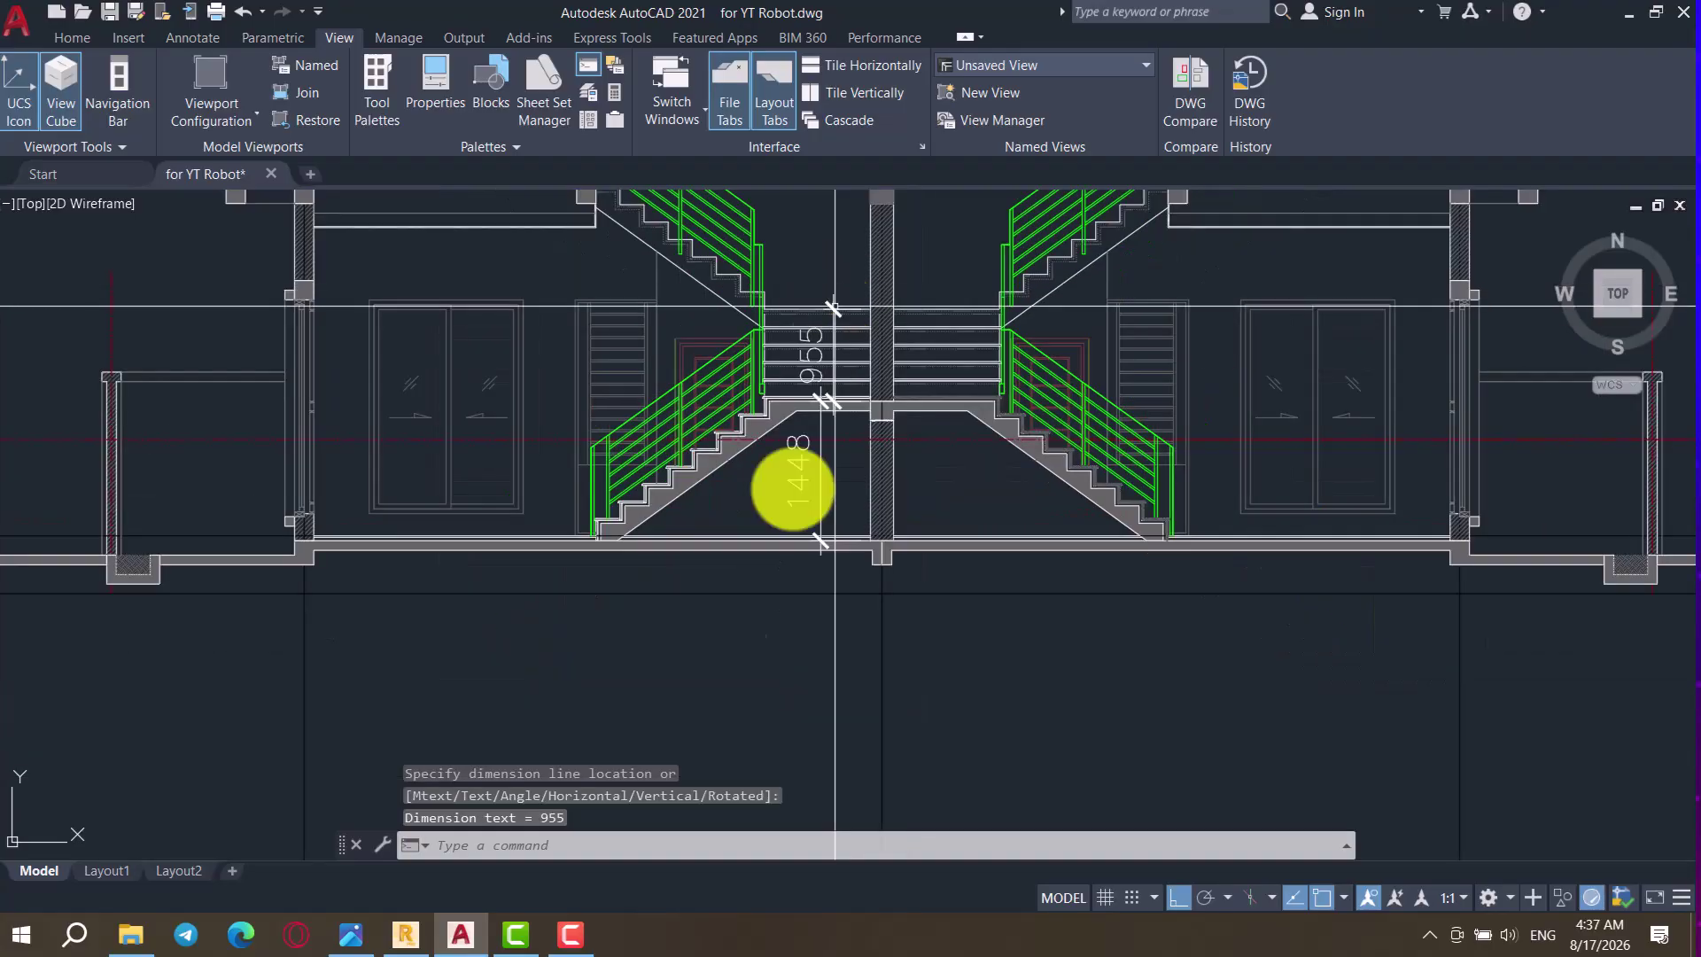
Step: Return to Robot and add a Z structural axis with the custom label st1, 1.45 m above the ±0.00 level
click(405, 935)
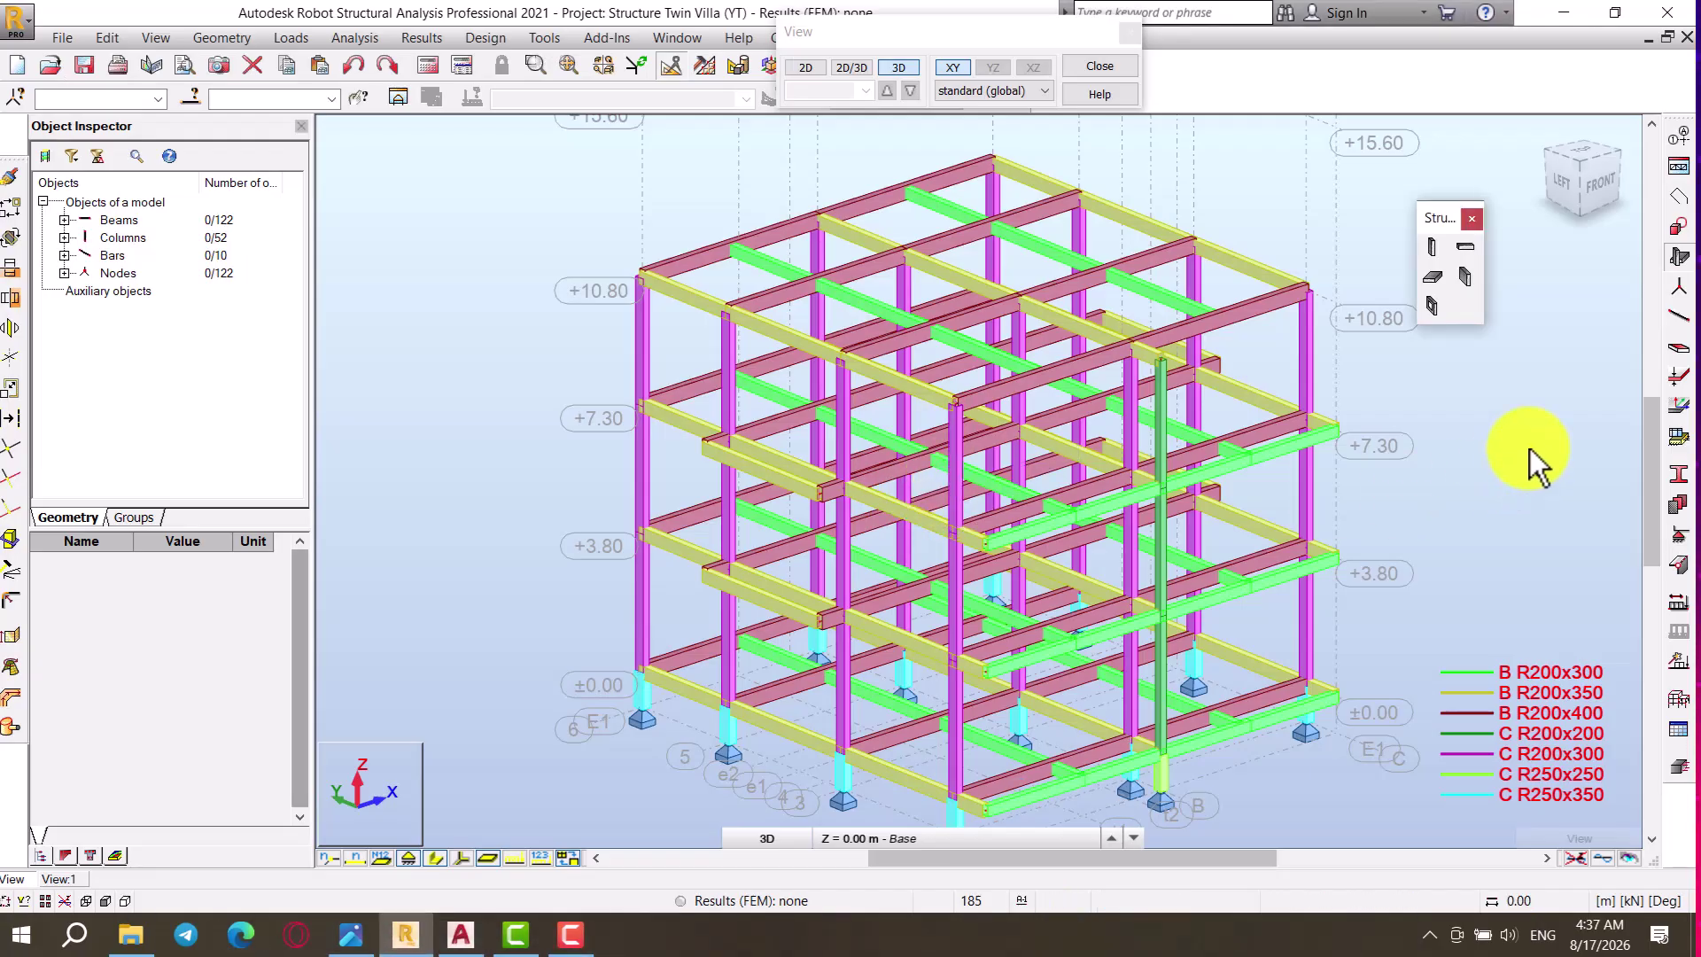
click(1671, 144)
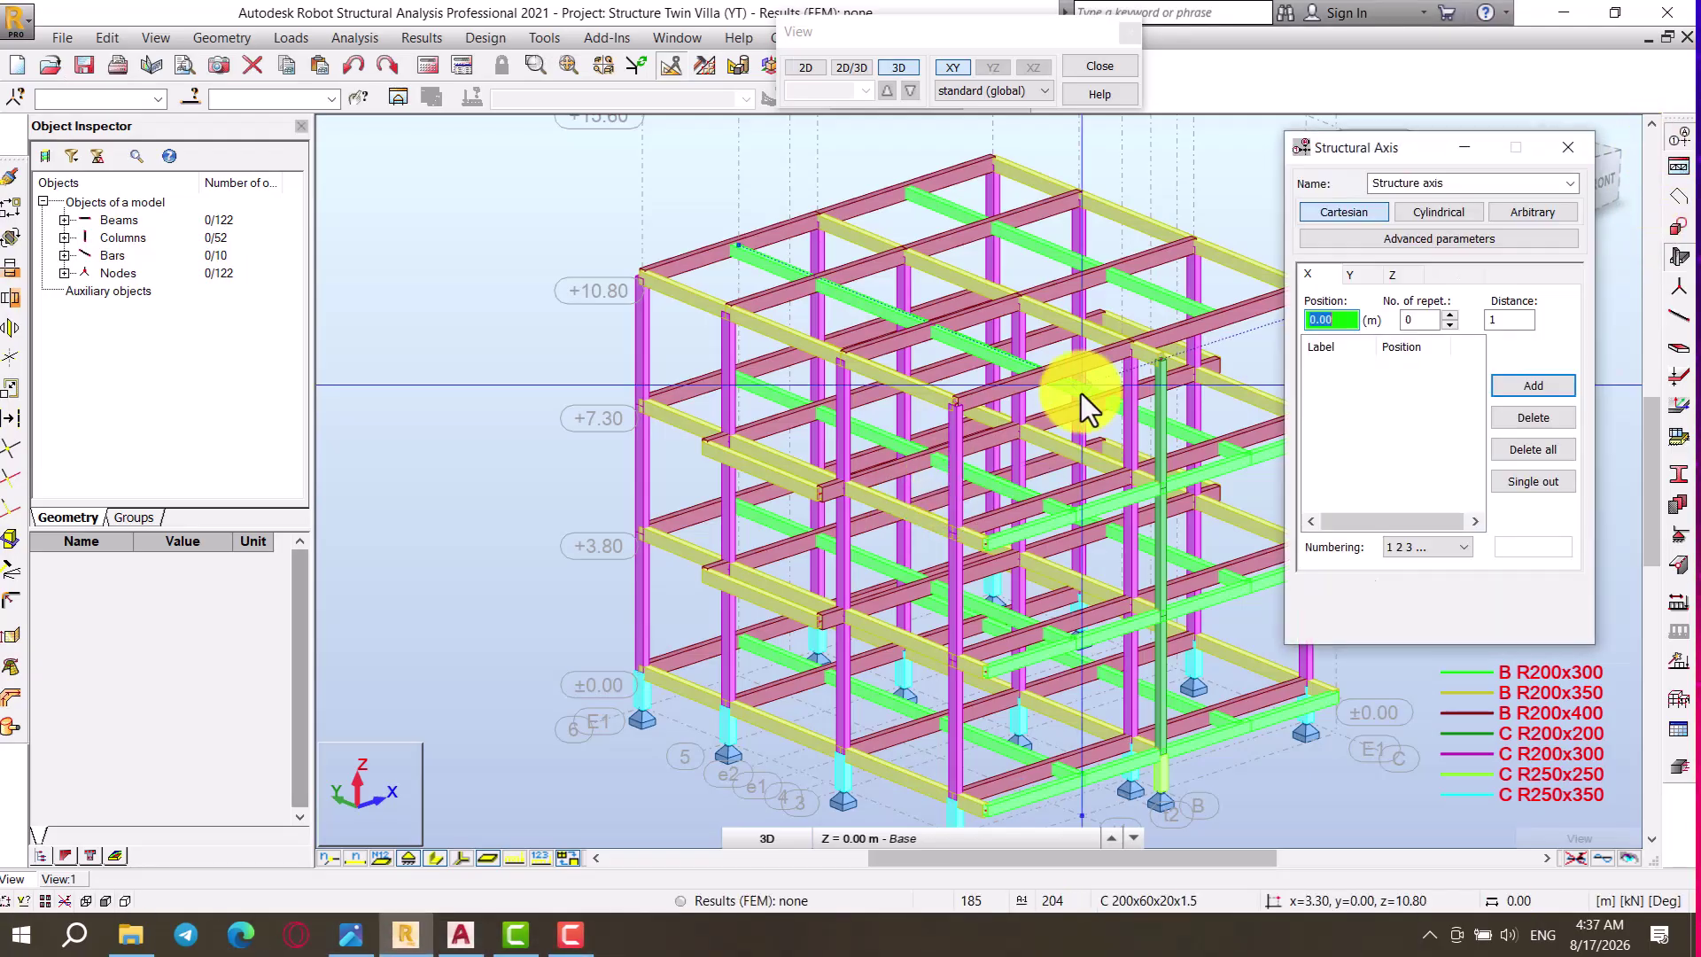
click(1396, 273)
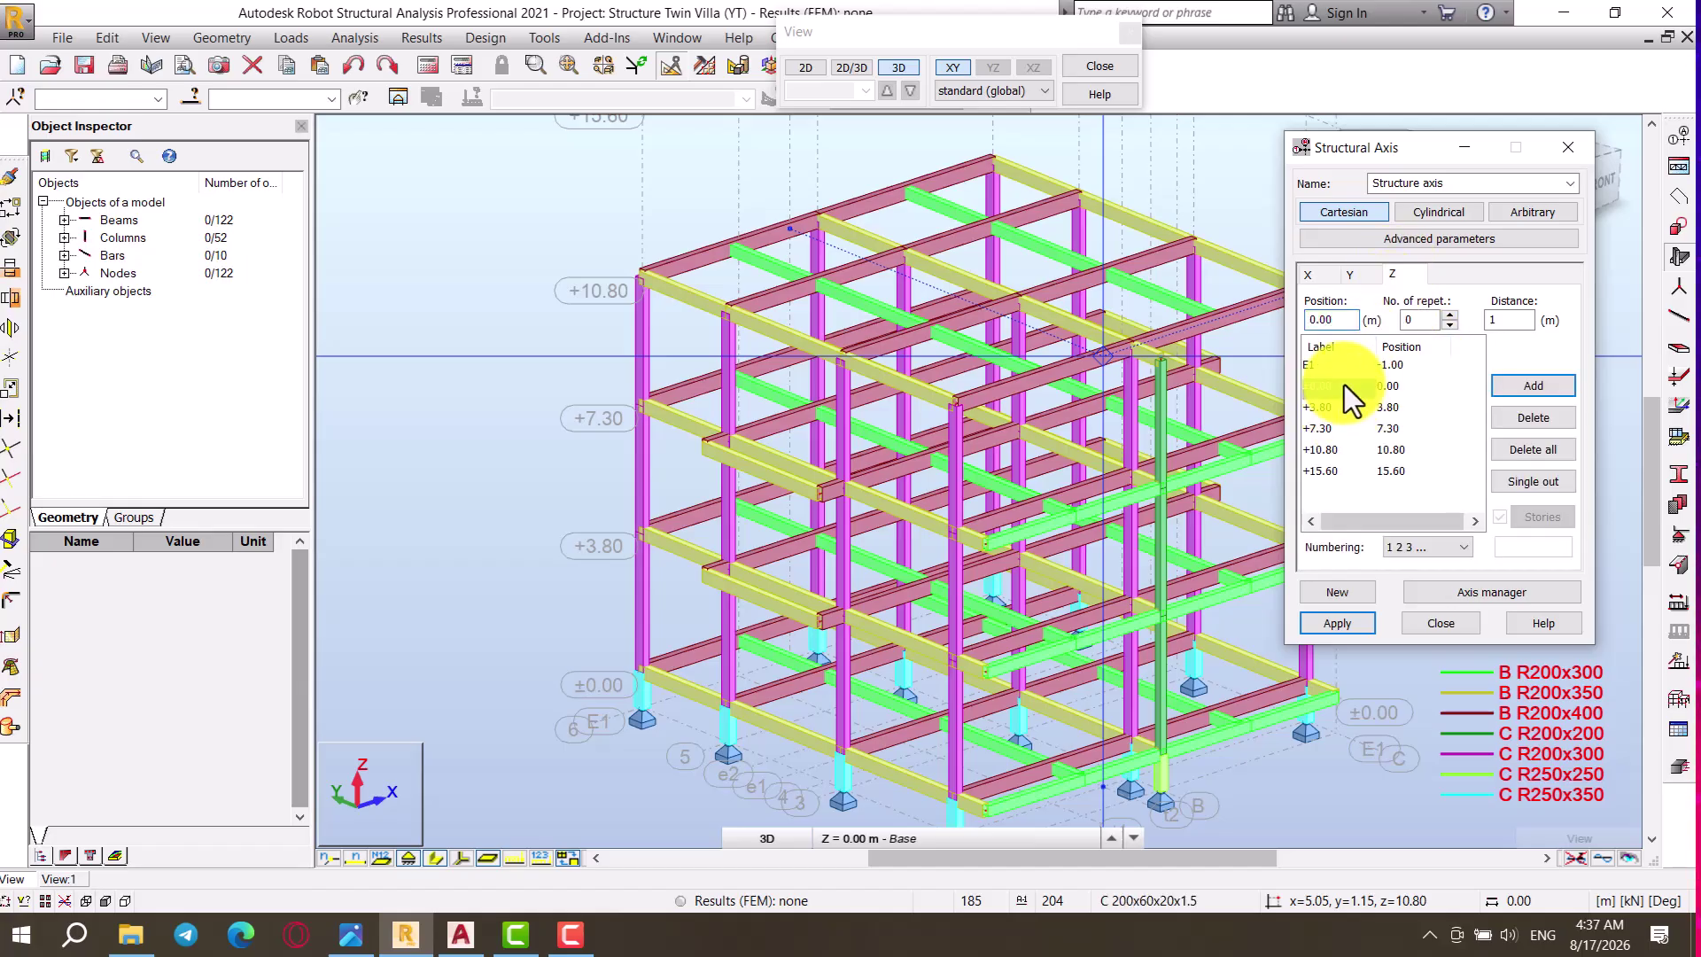
click(1449, 314)
click(1495, 321)
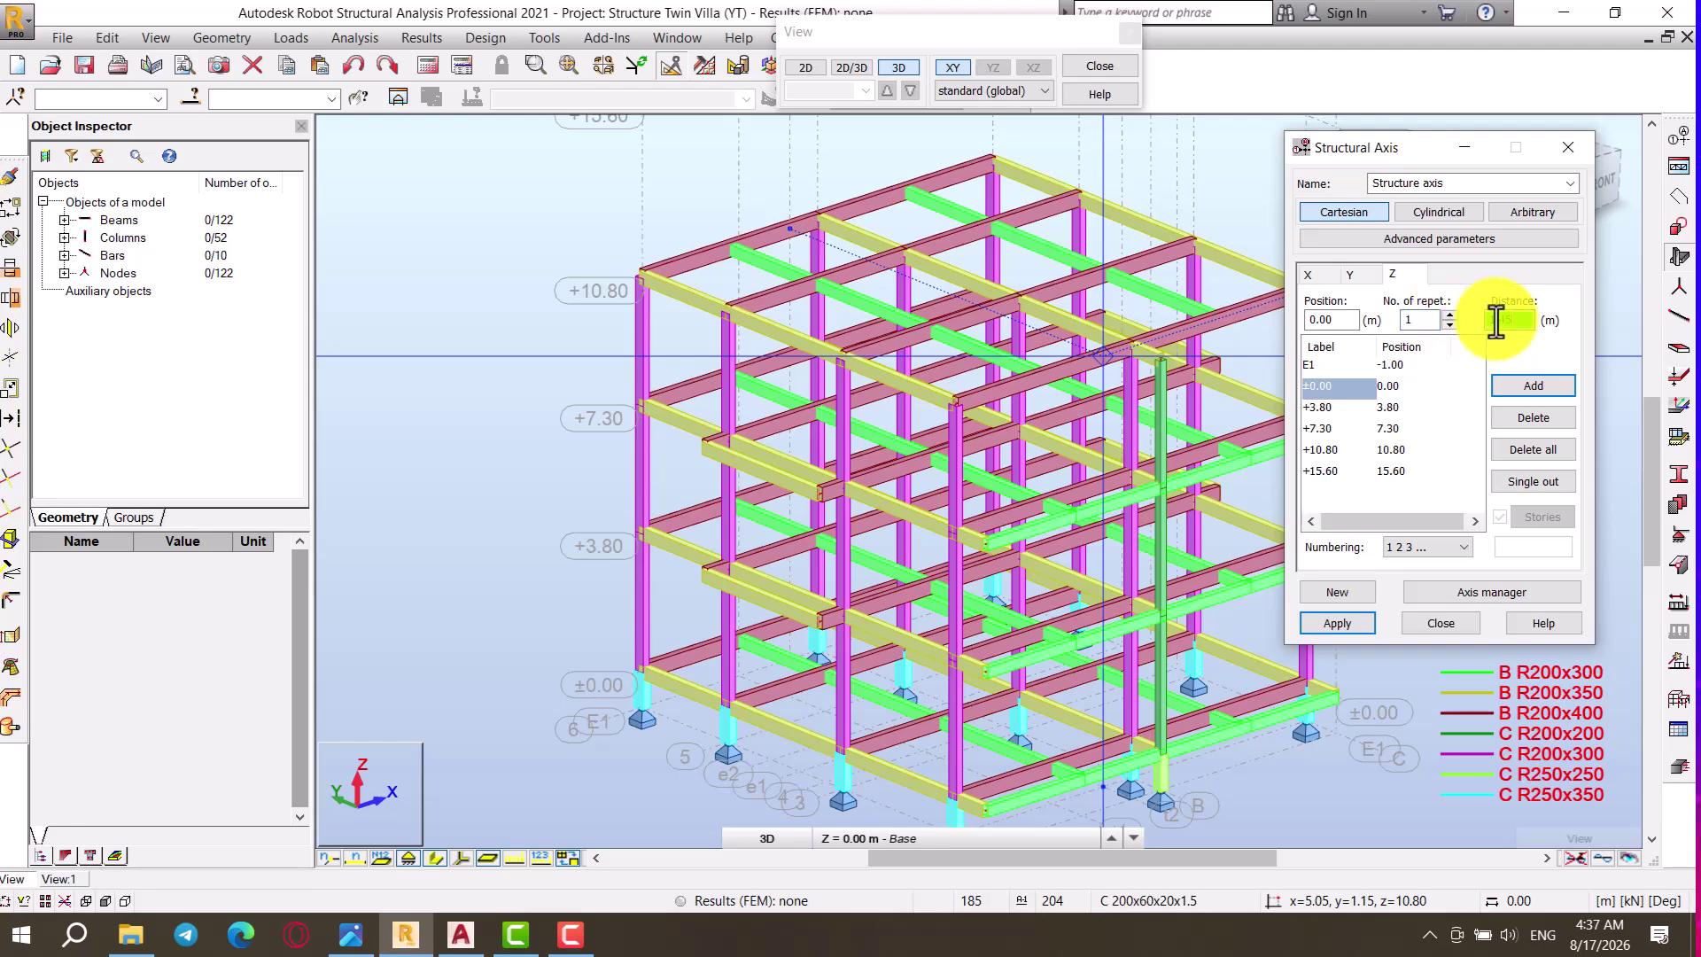
click(1410, 550)
click(1410, 605)
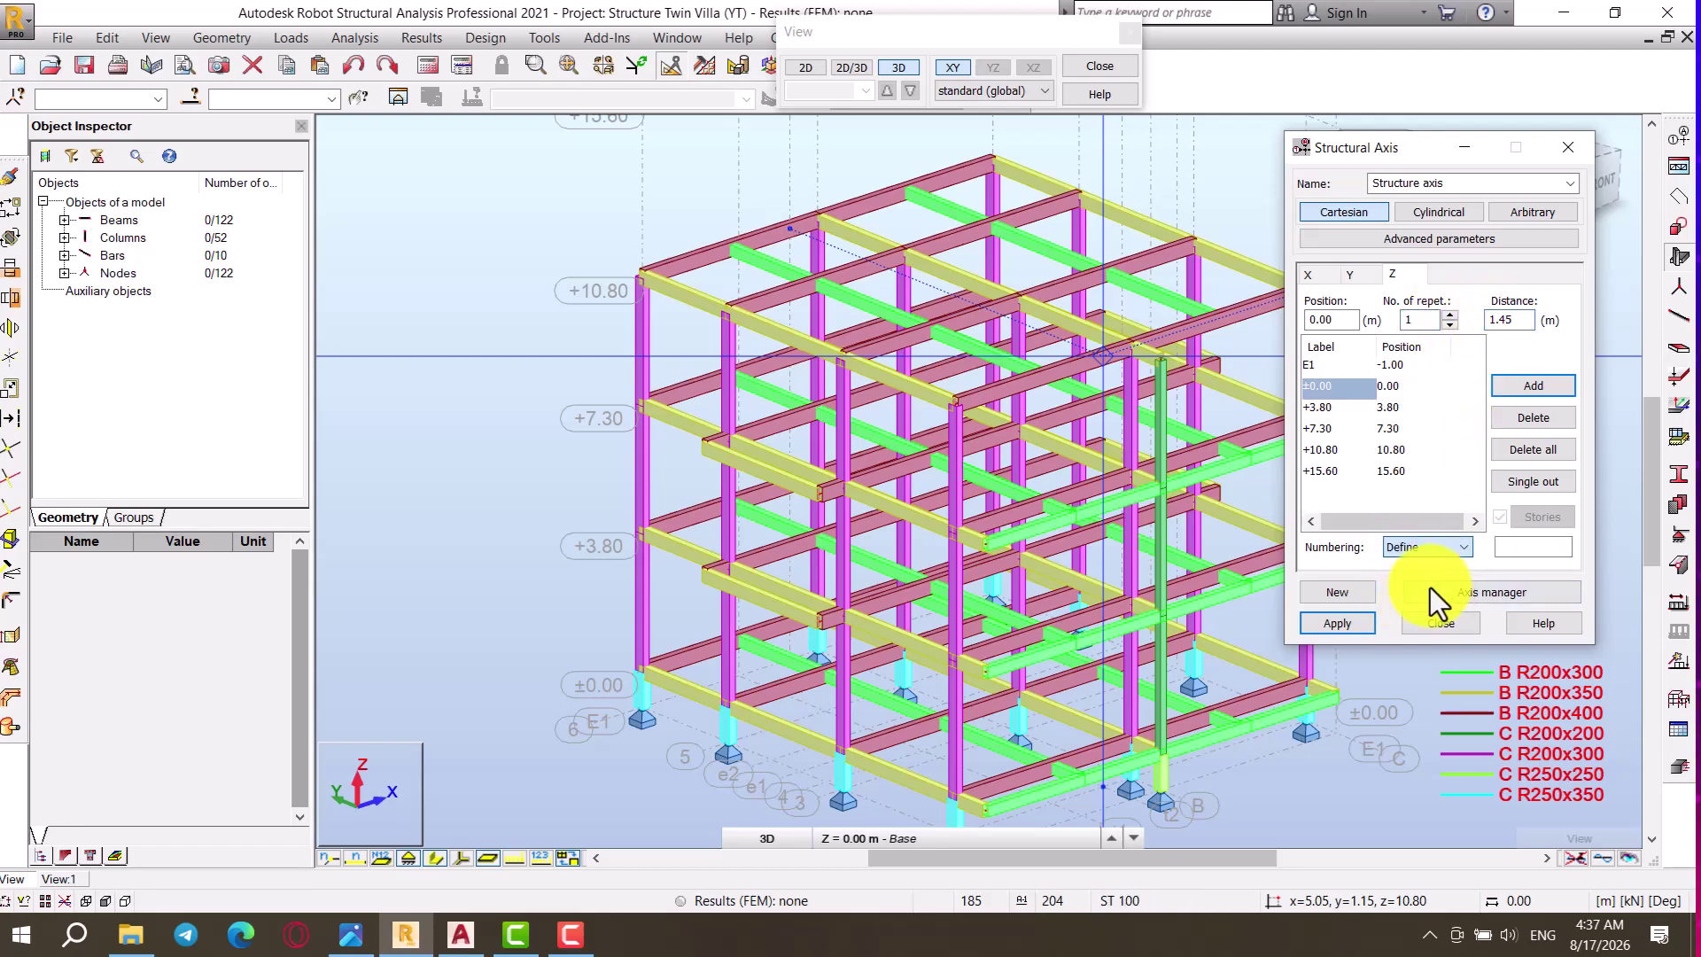
click(1503, 547)
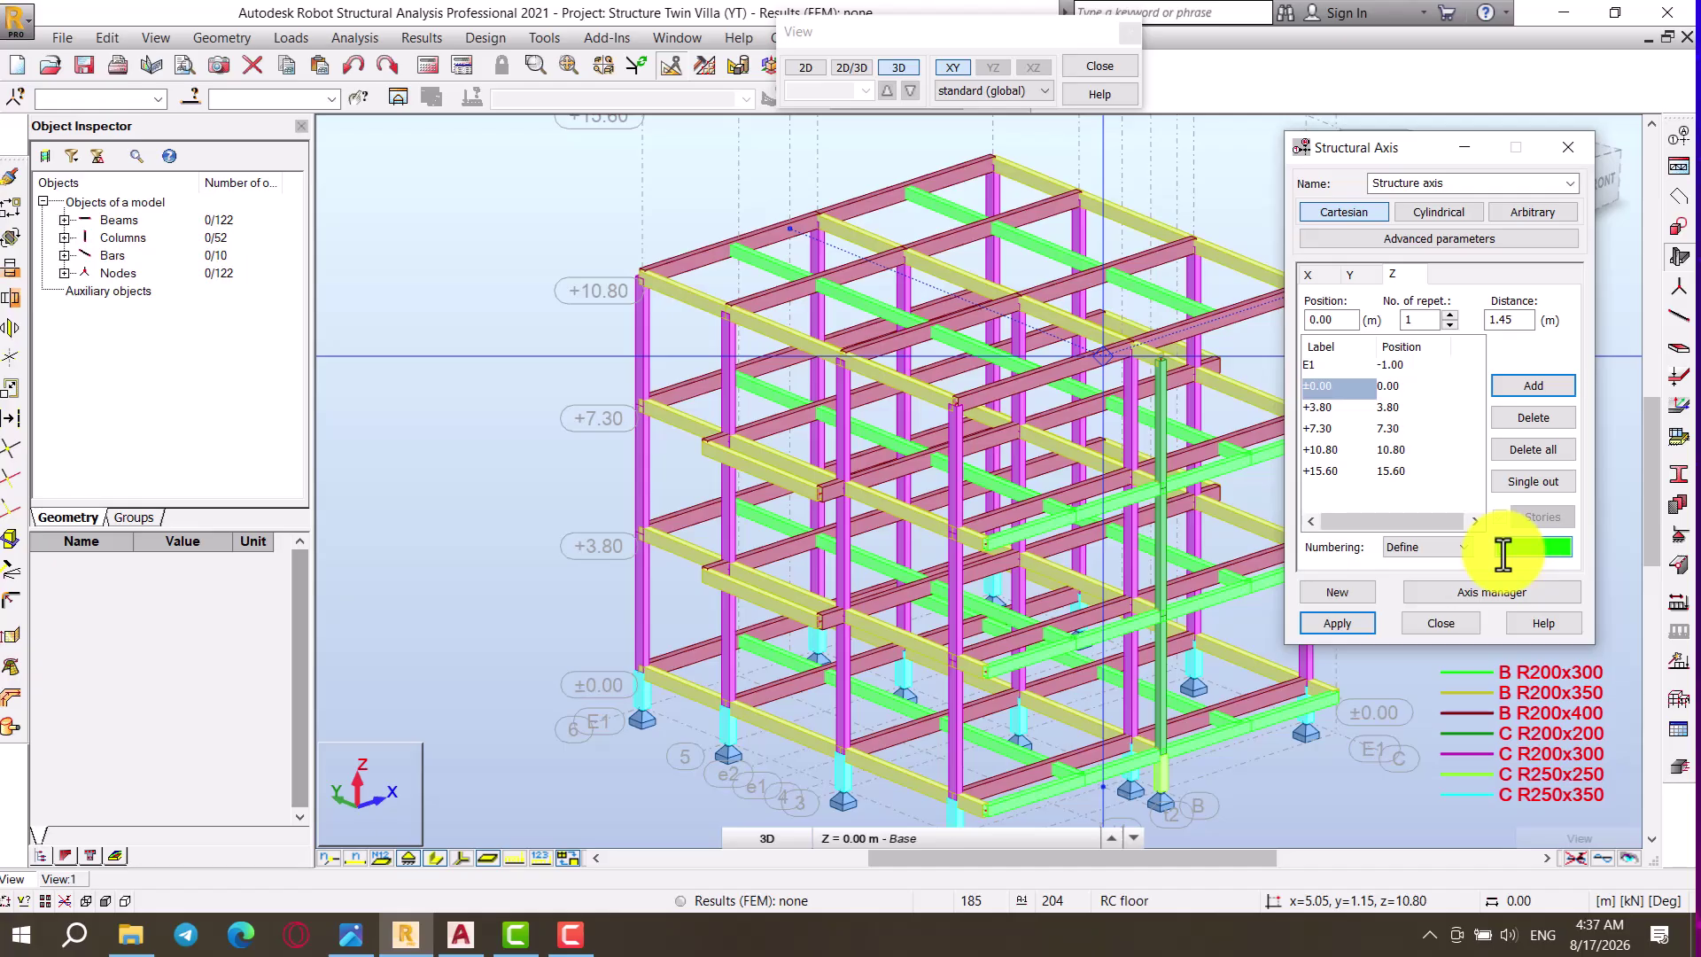
text(st1)
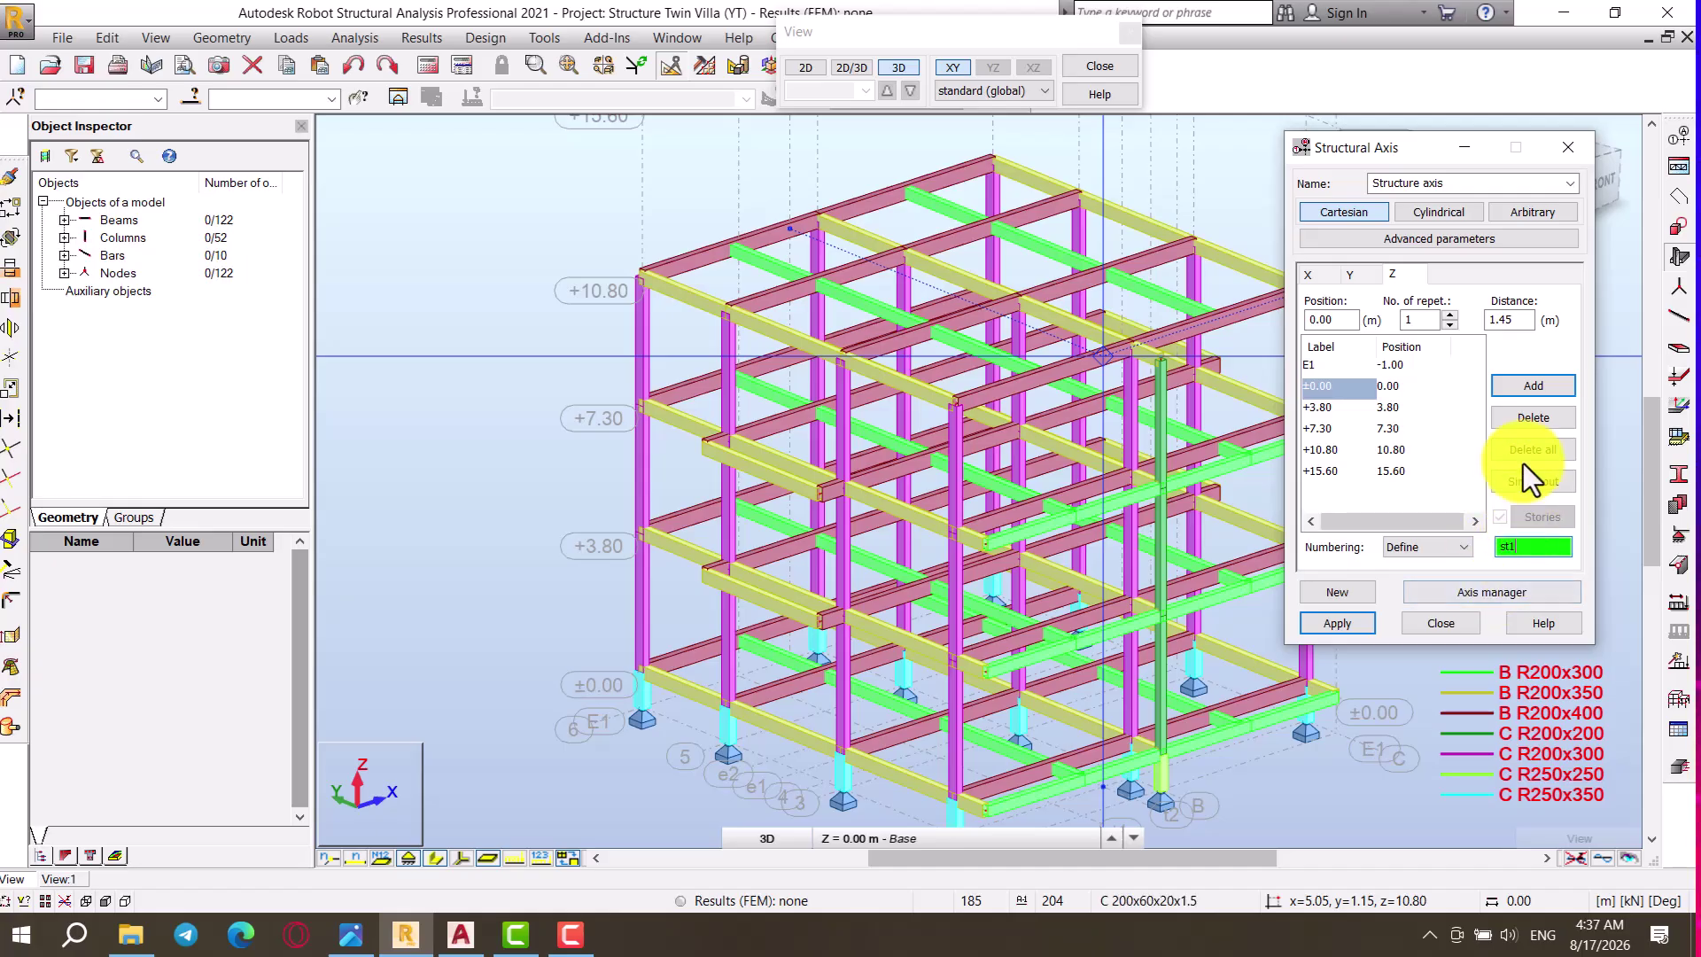
click(1526, 379)
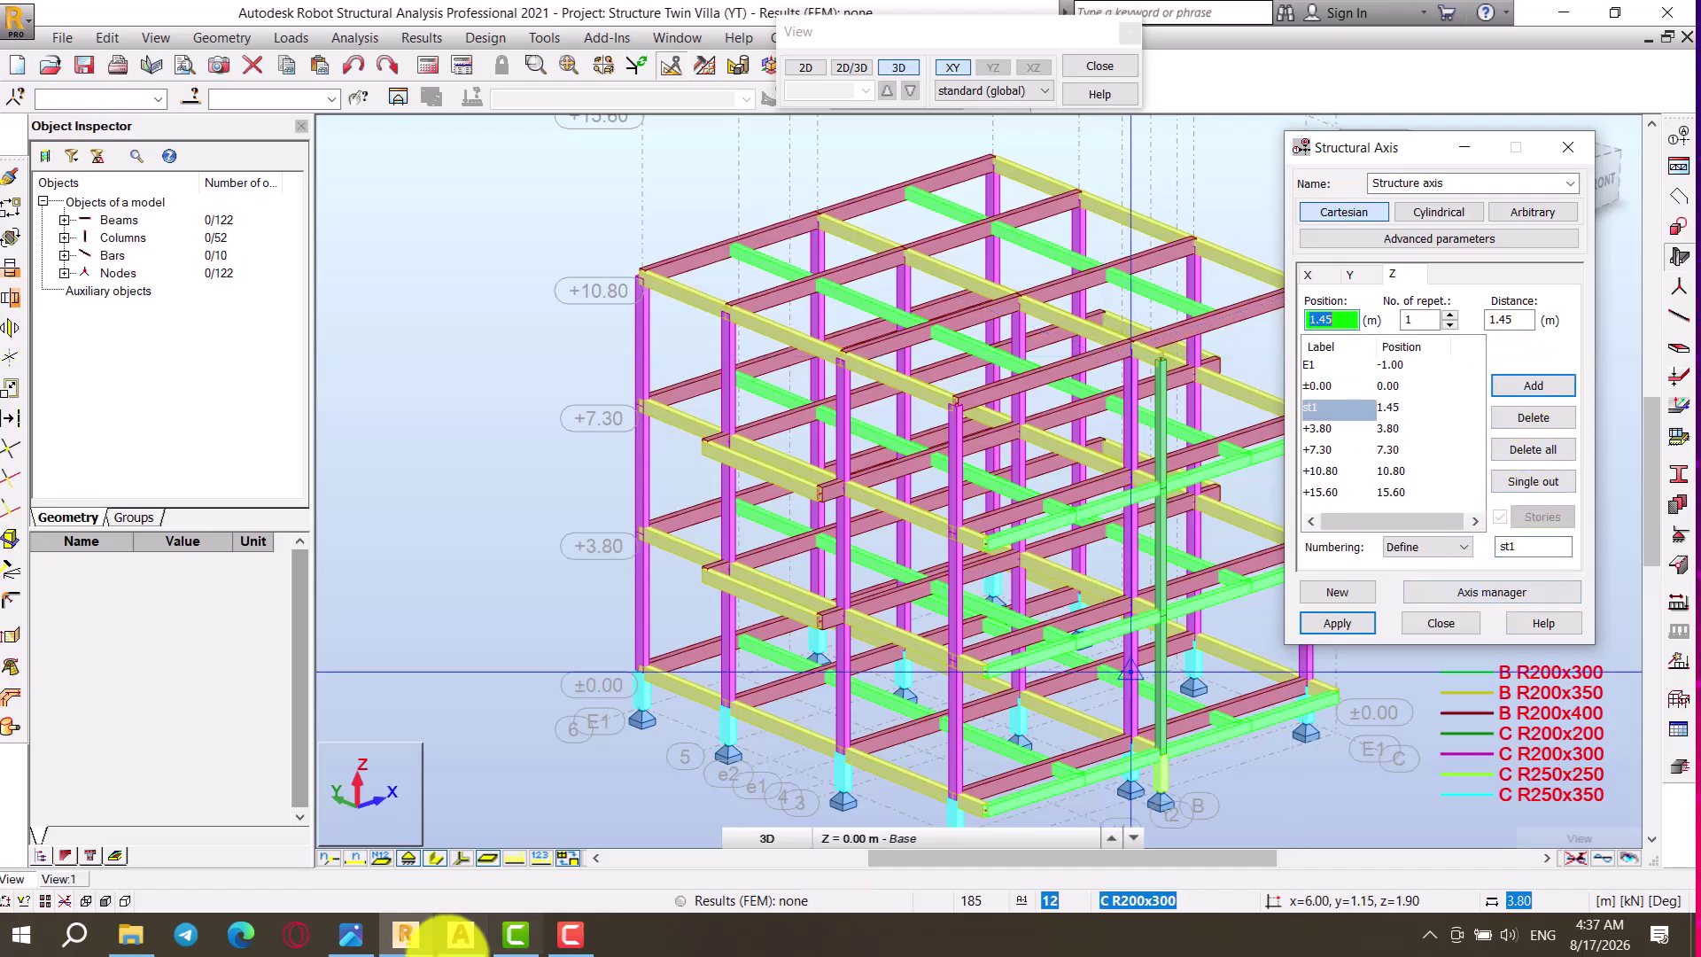
Step: Recheck the stair section in AutoCAD, add another Z axis in Robot 0.95 m above st1, and apply the axis definition
click(460, 937)
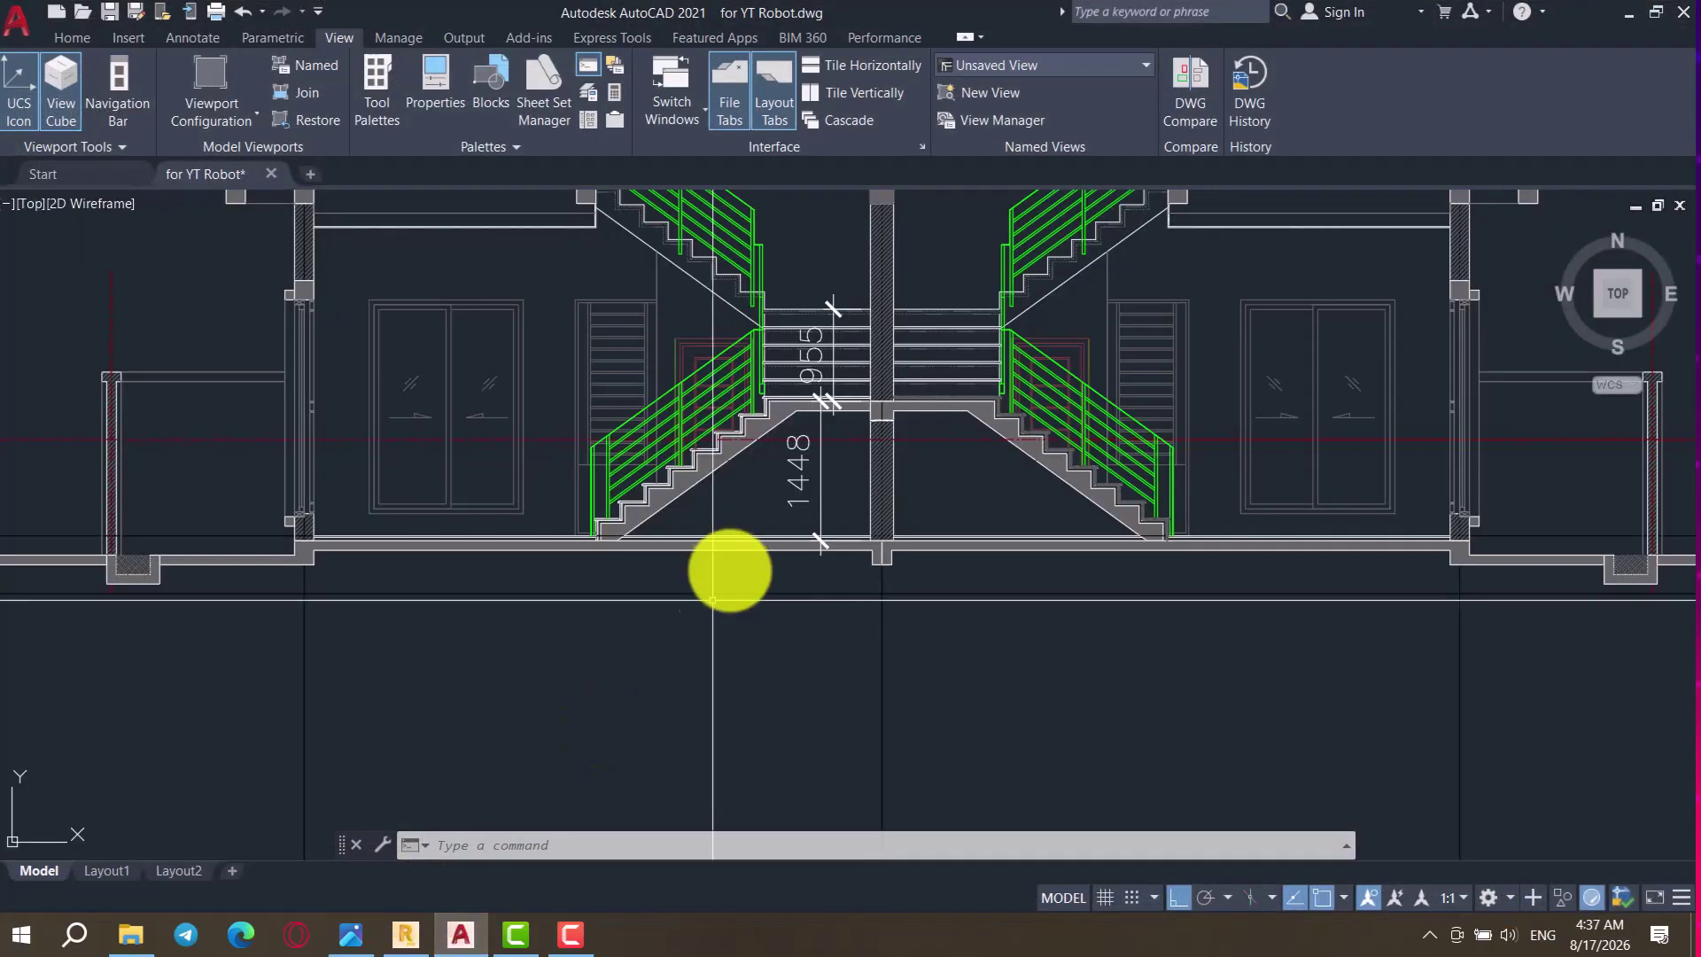
click(408, 933)
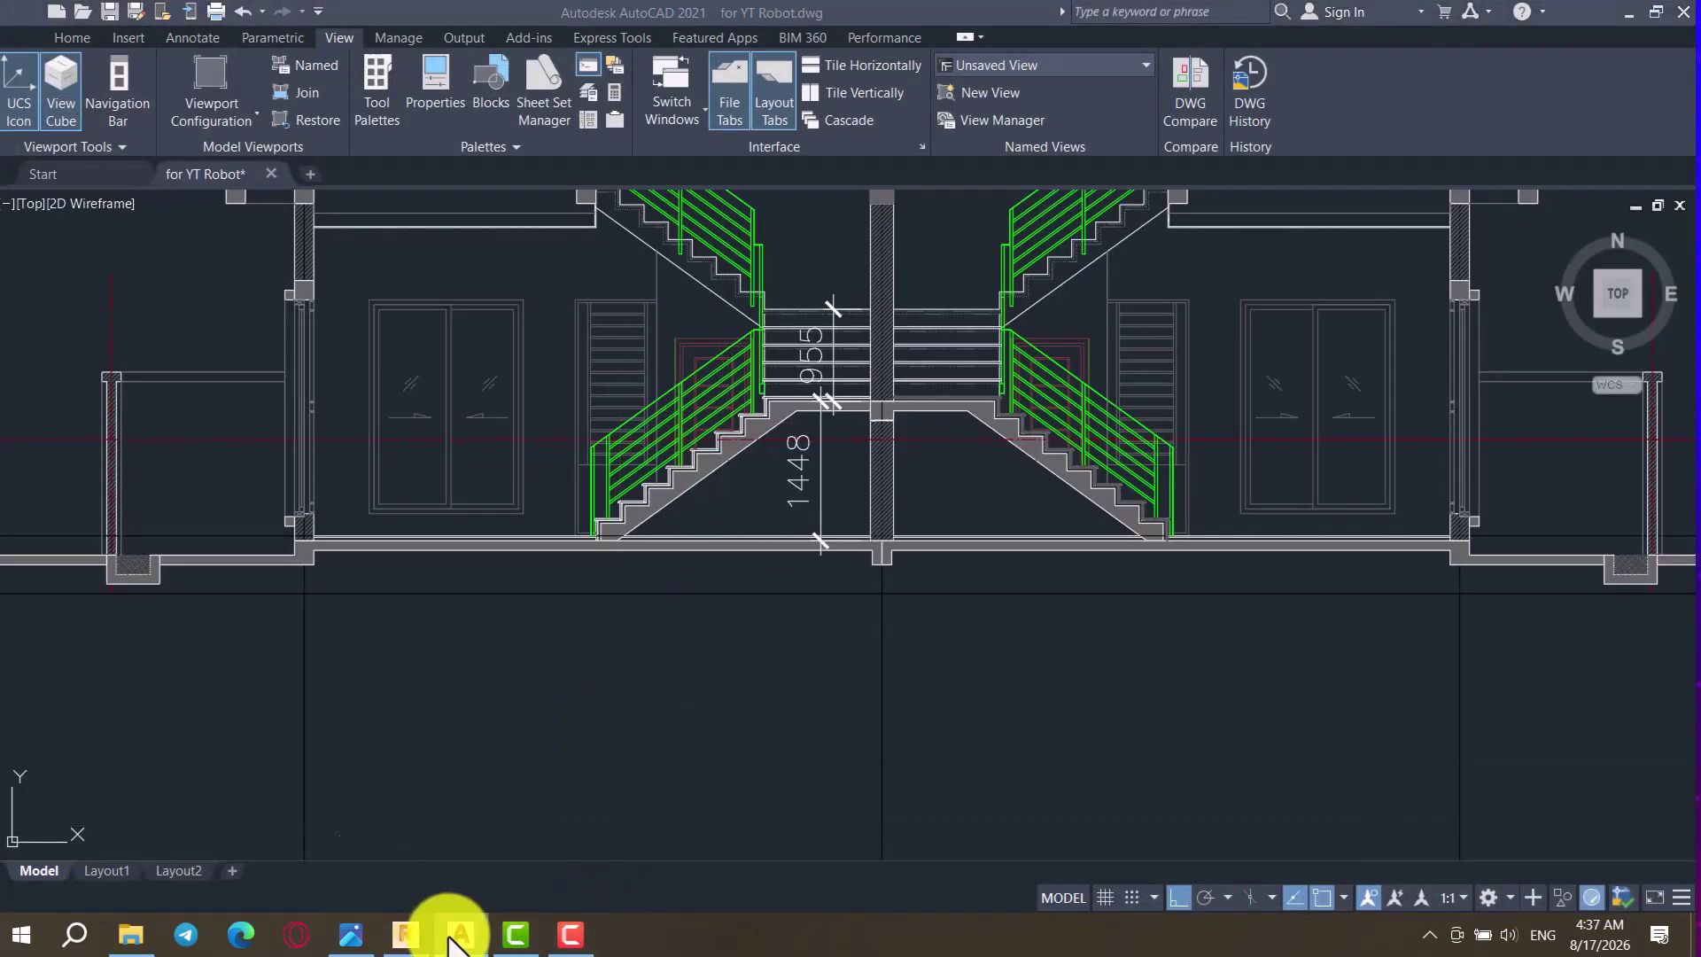
click(1497, 320)
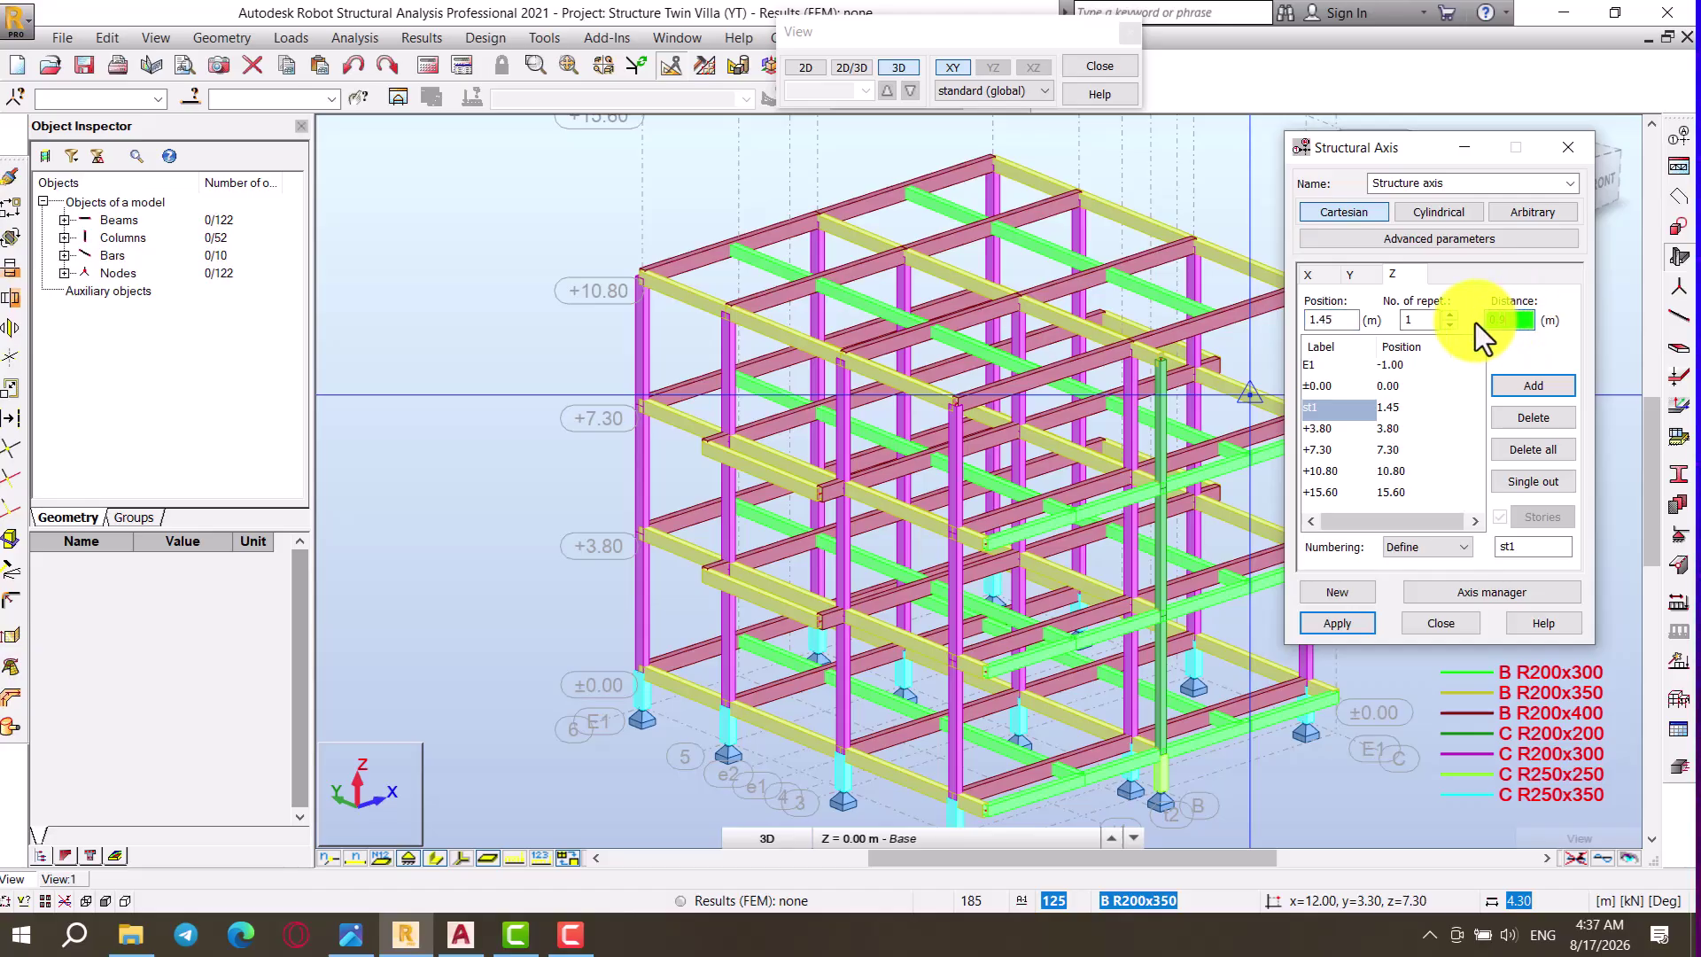
click(1534, 388)
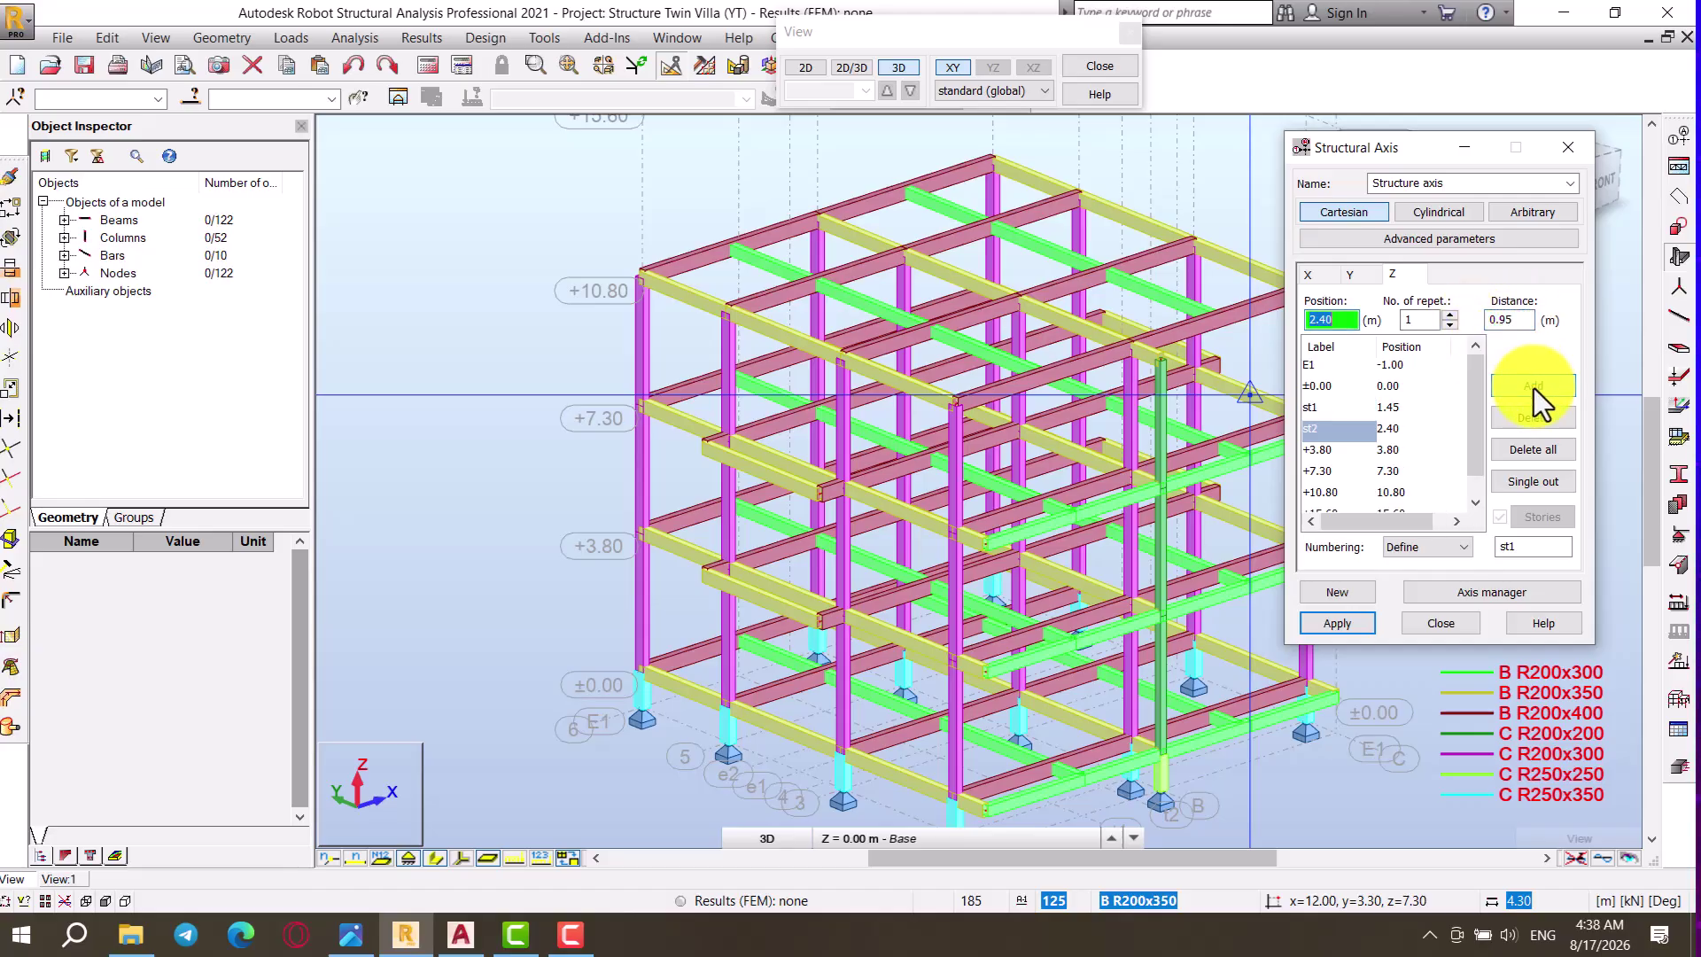
click(1336, 622)
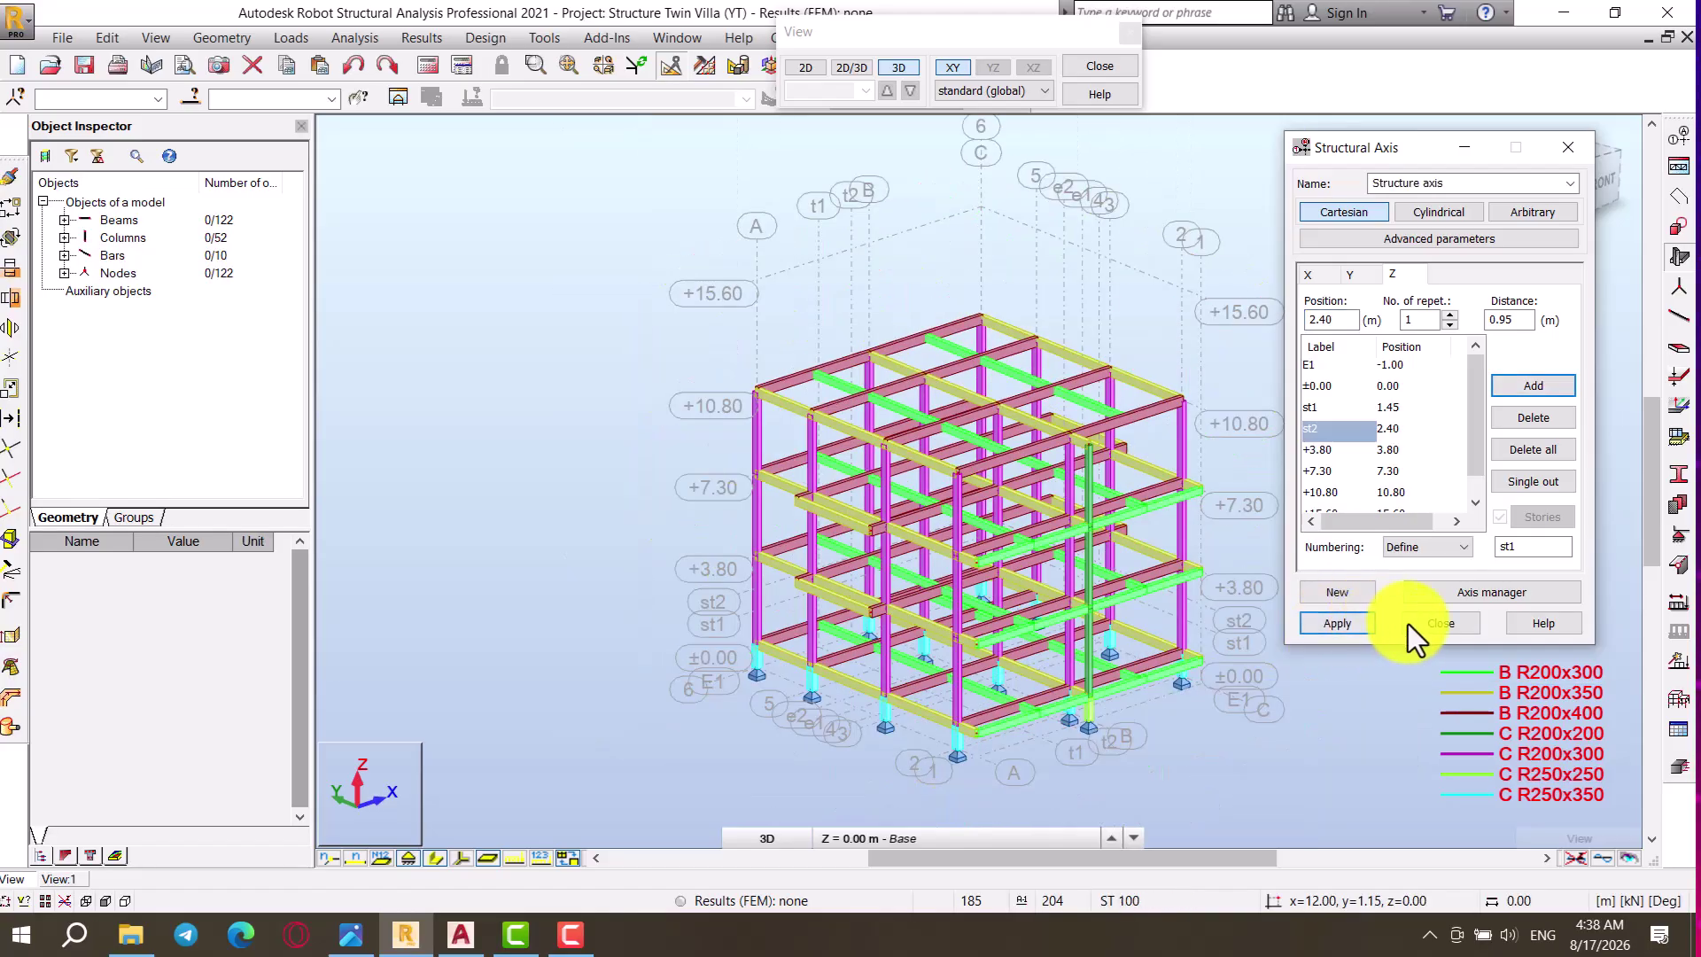
click(1421, 624)
Step: Show the model in 2D on the XY plane at Z = 0.00 and delete the unused panel thickness labels
scroll(742, 651, up, 4)
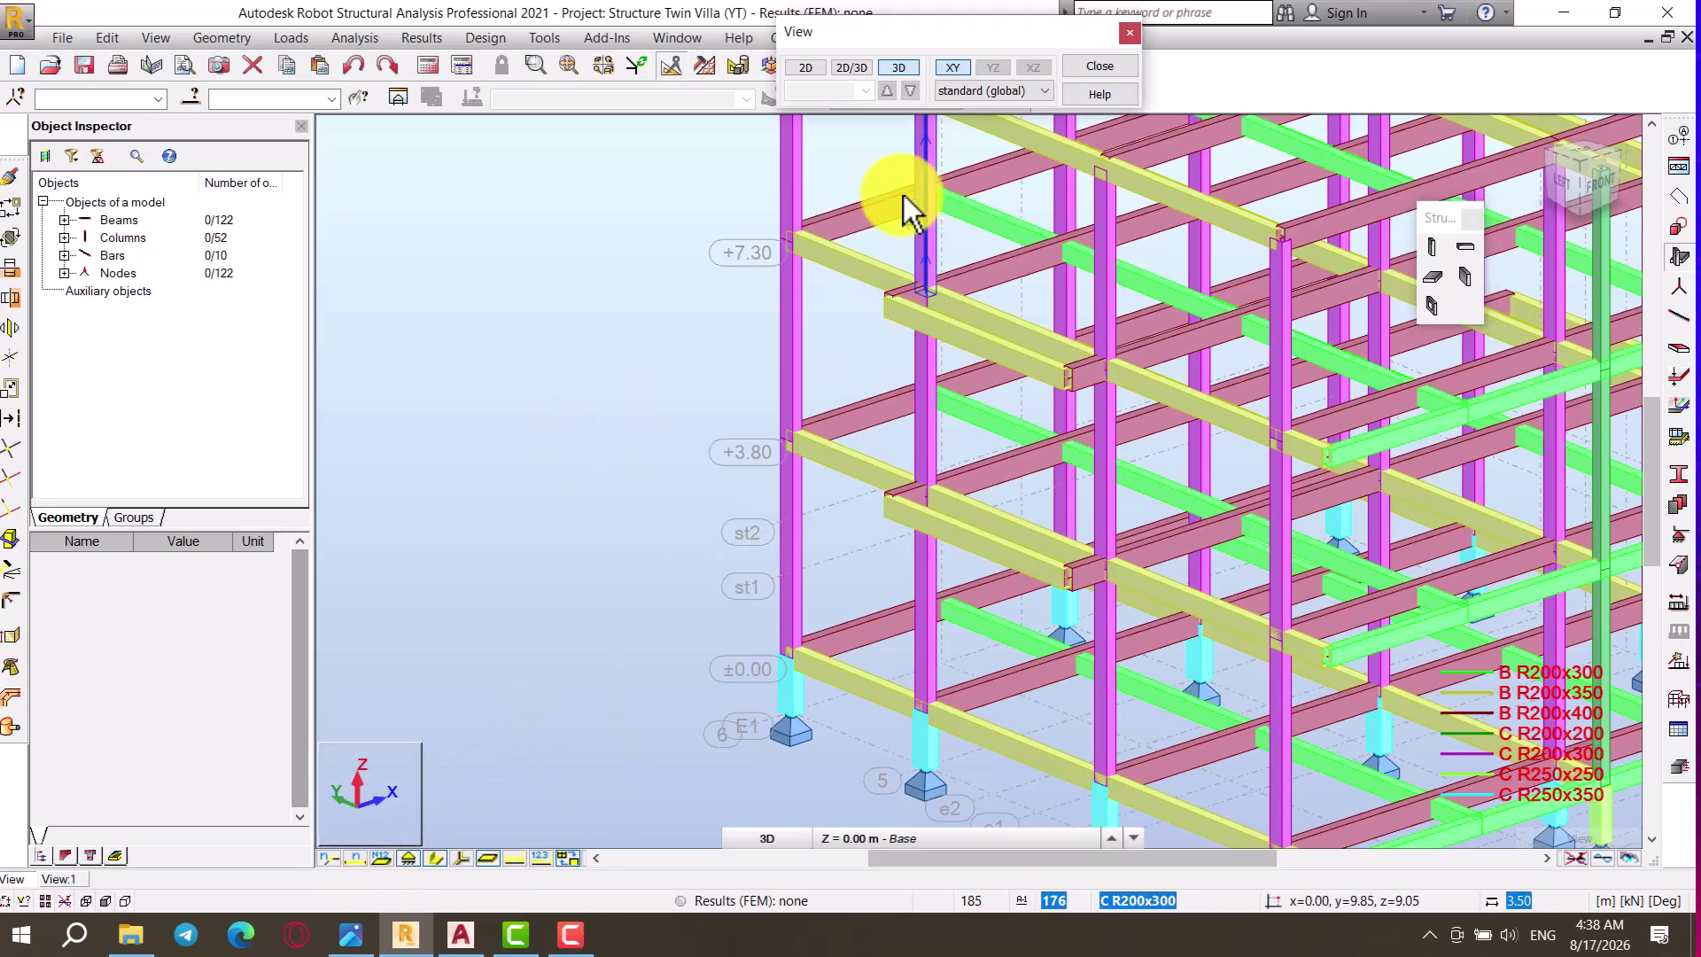
click(804, 69)
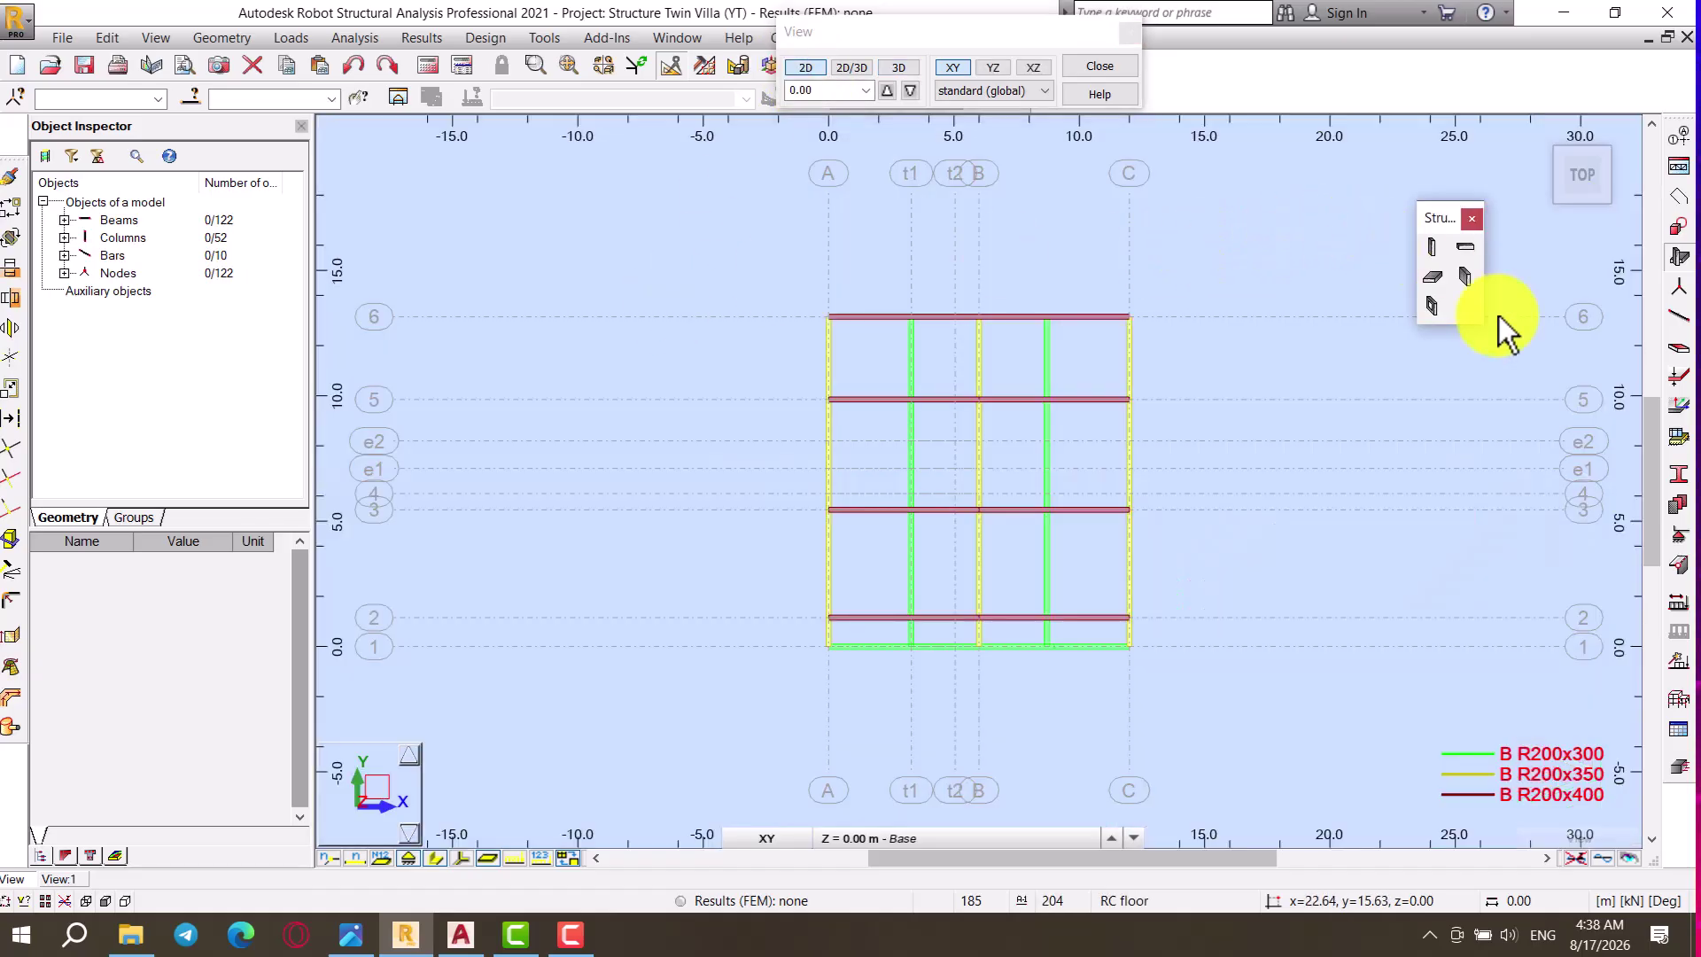
click(1677, 378)
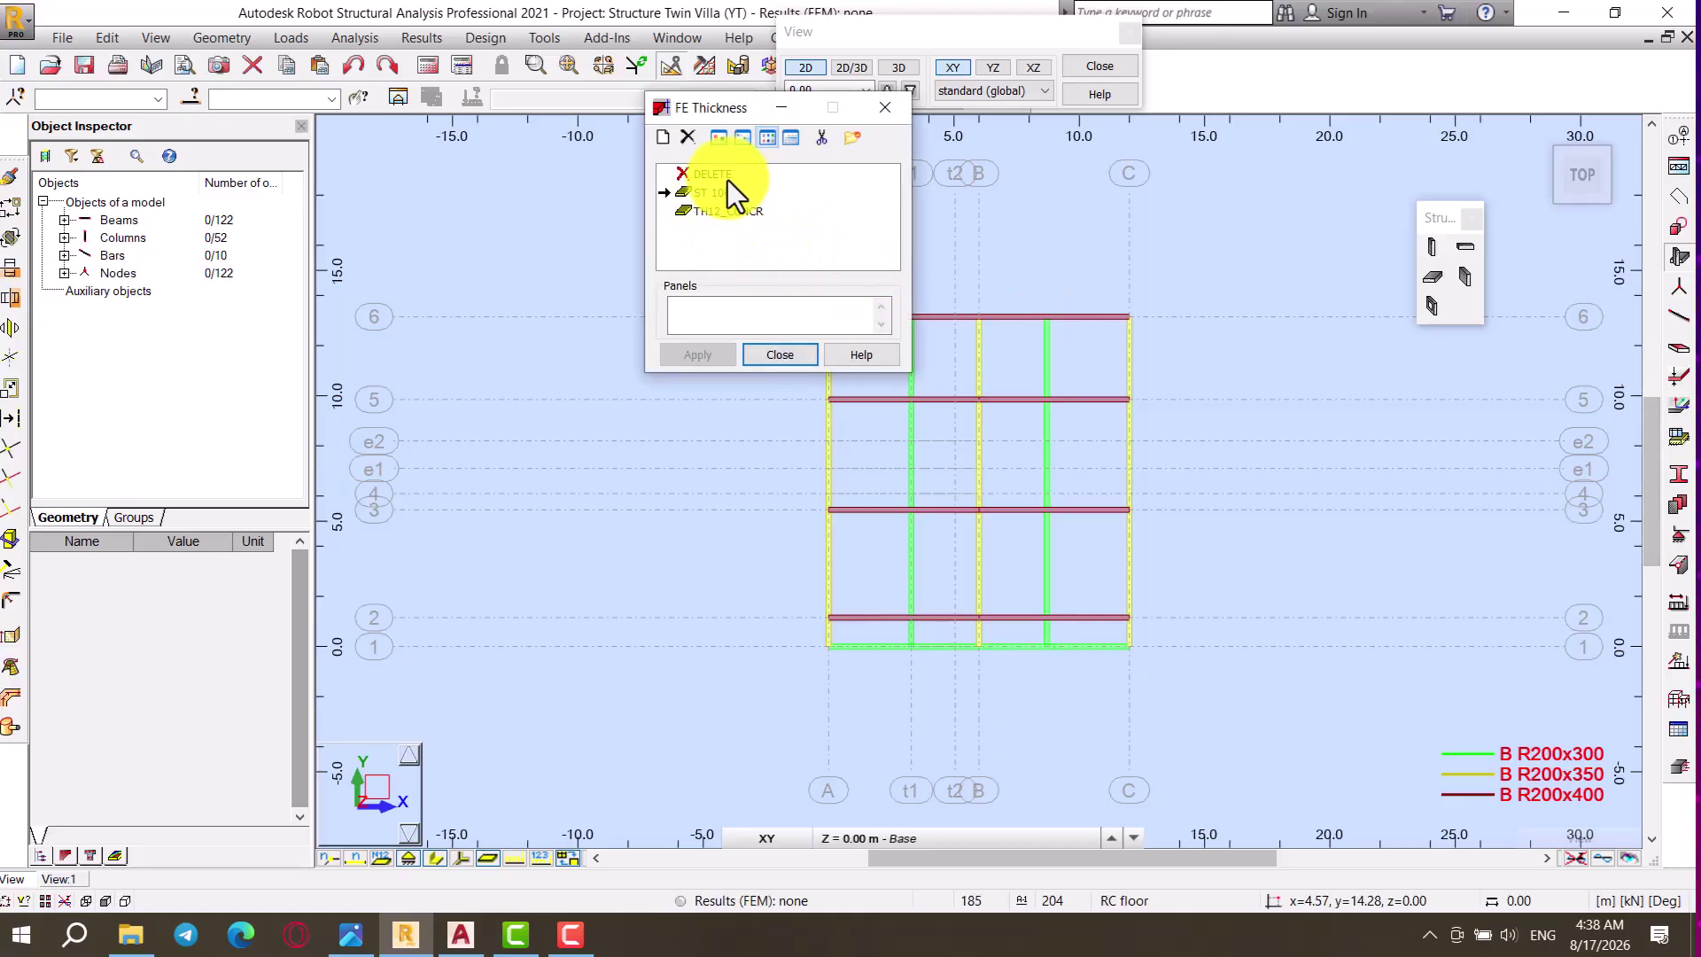
click(791, 137)
click(853, 296)
click(767, 355)
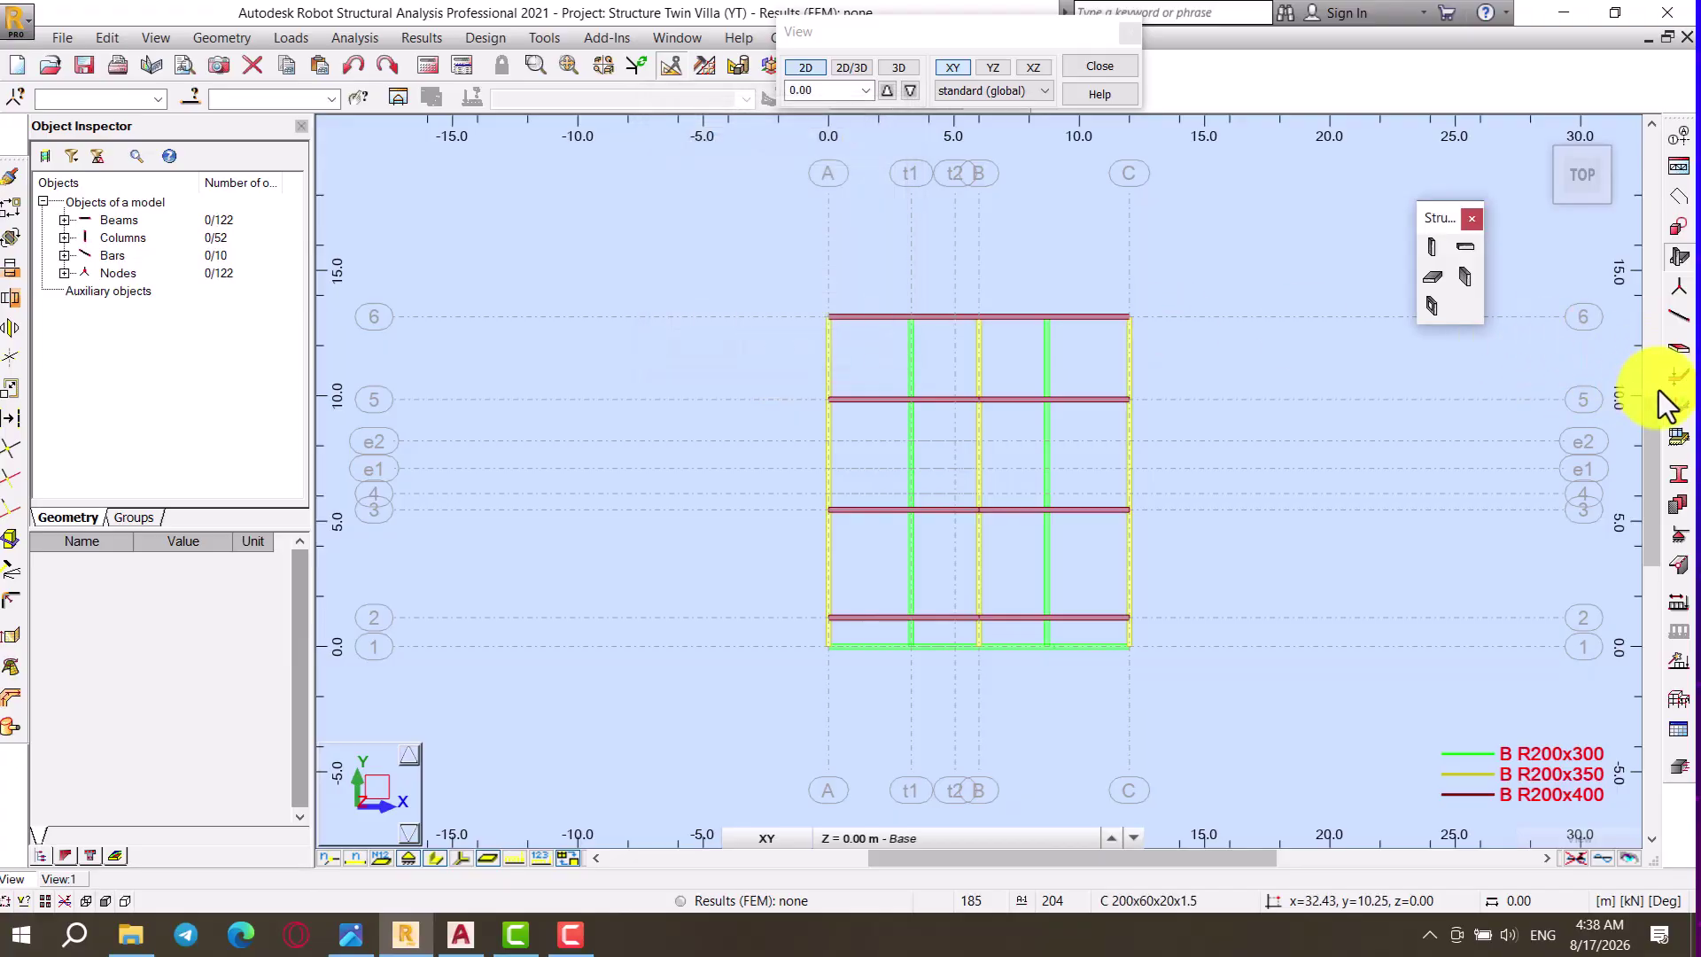
Step: Start a floor definition and add a constant 120 mm homogeneous thickness labelled TH120 with CONCR_4.5 as its material
click(1435, 277)
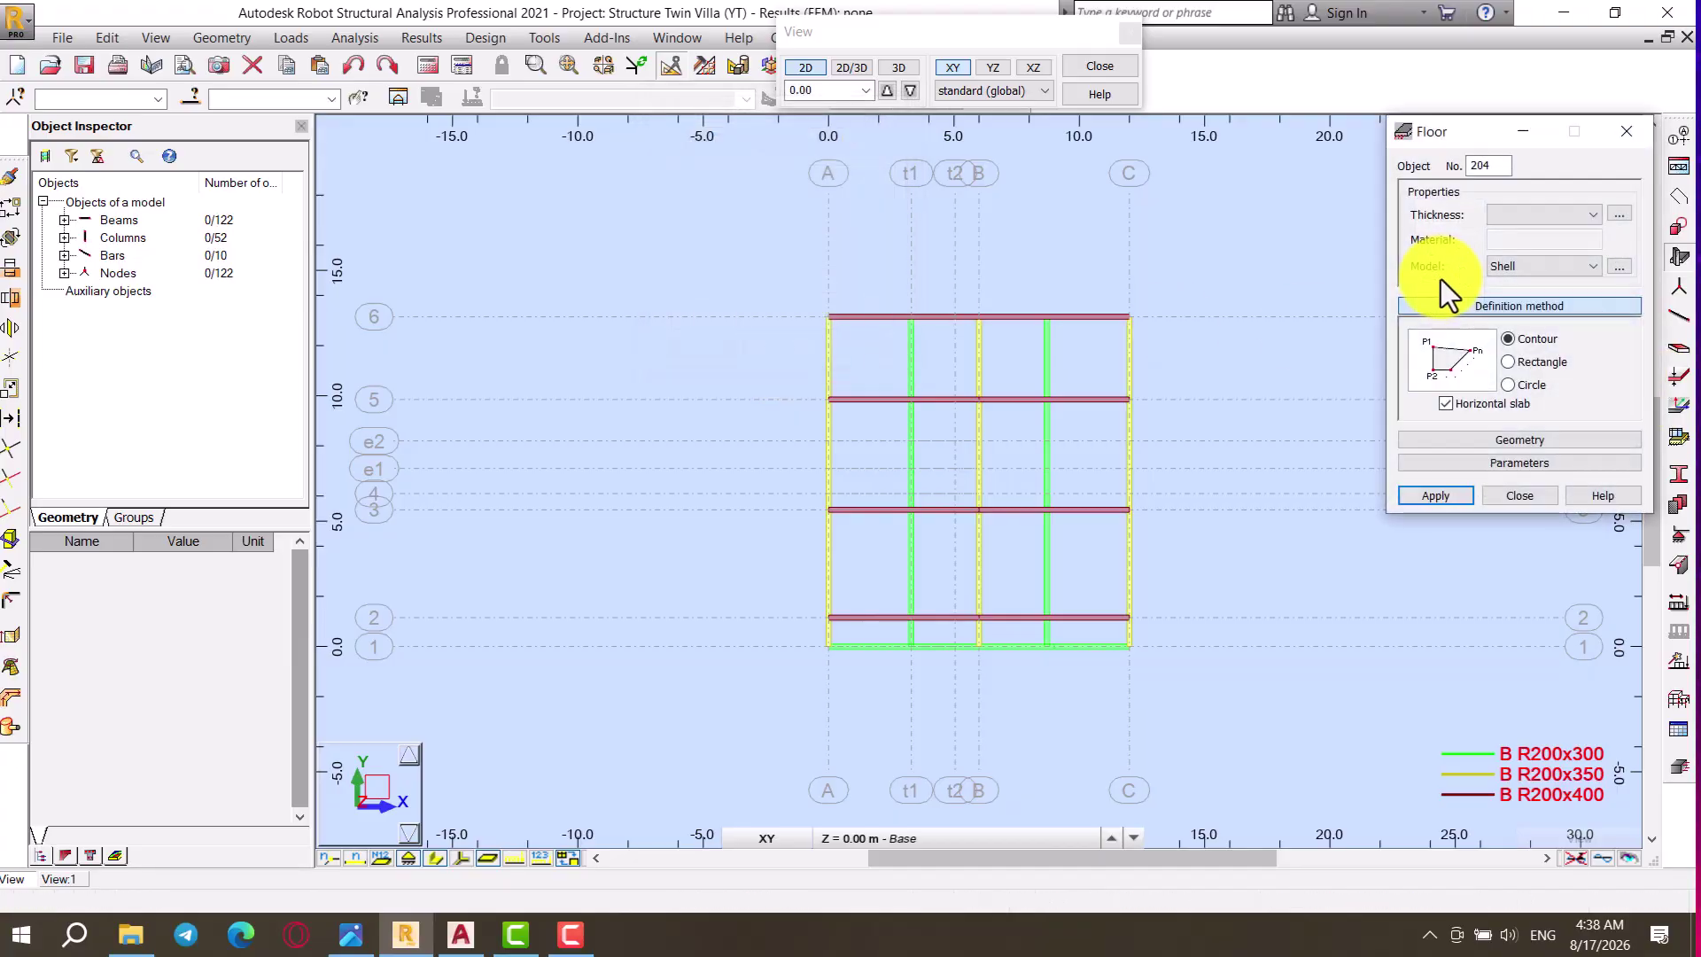
click(1550, 213)
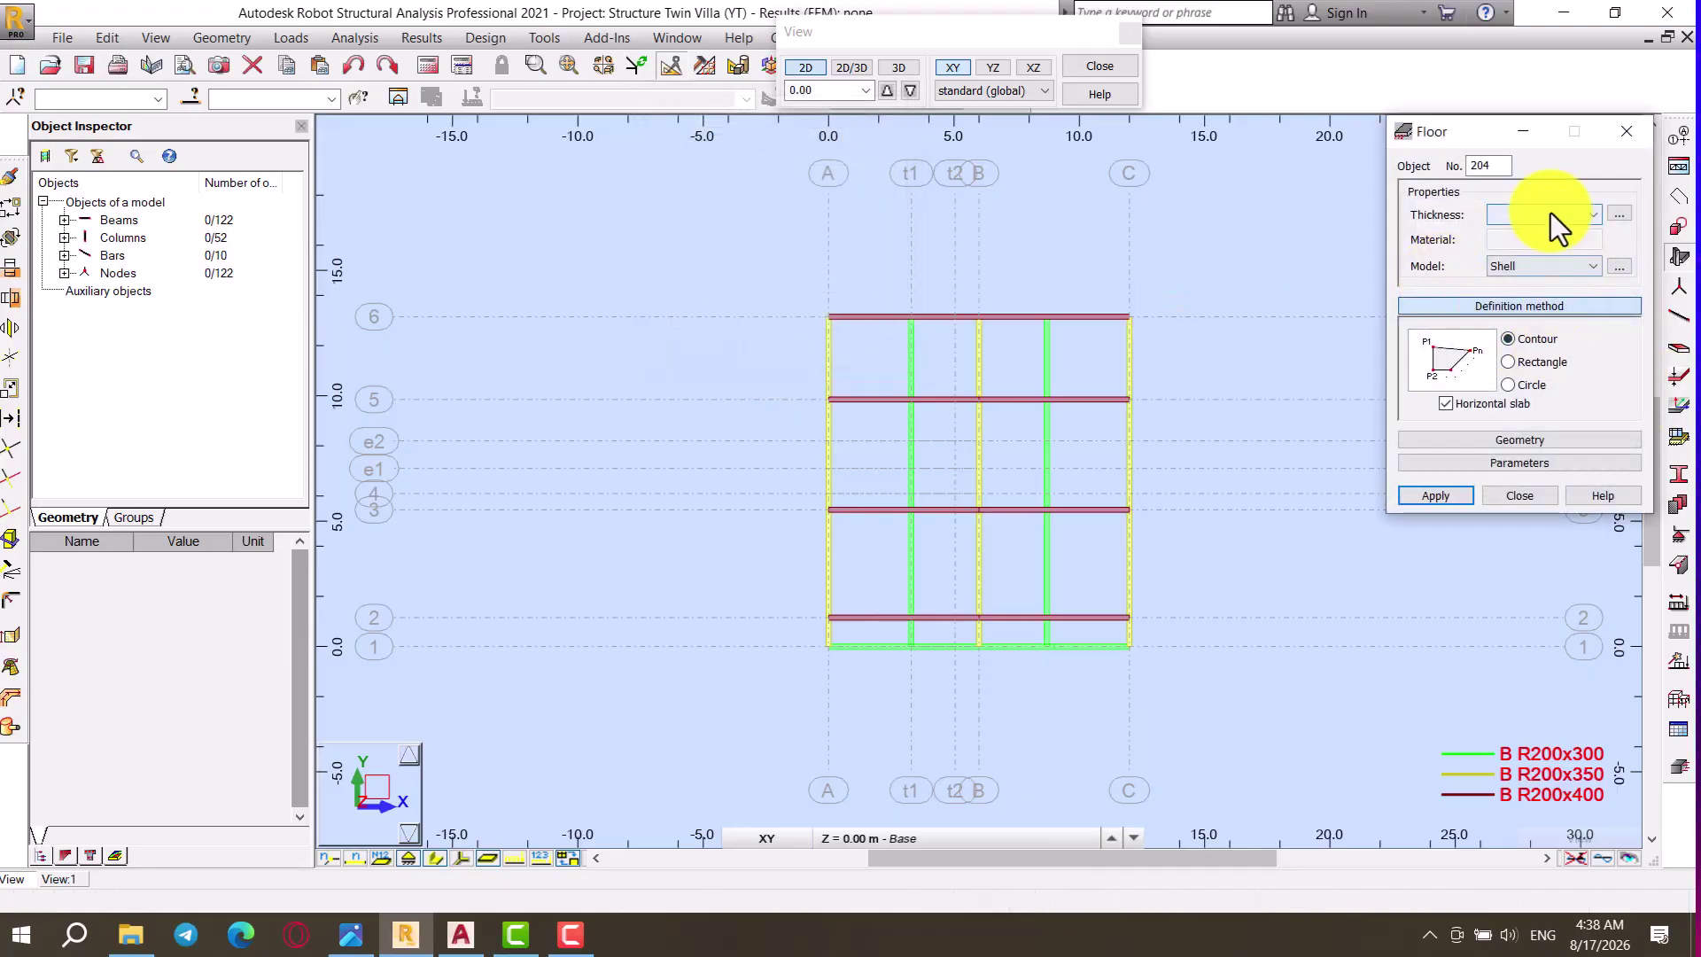
click(1618, 212)
click(1619, 212)
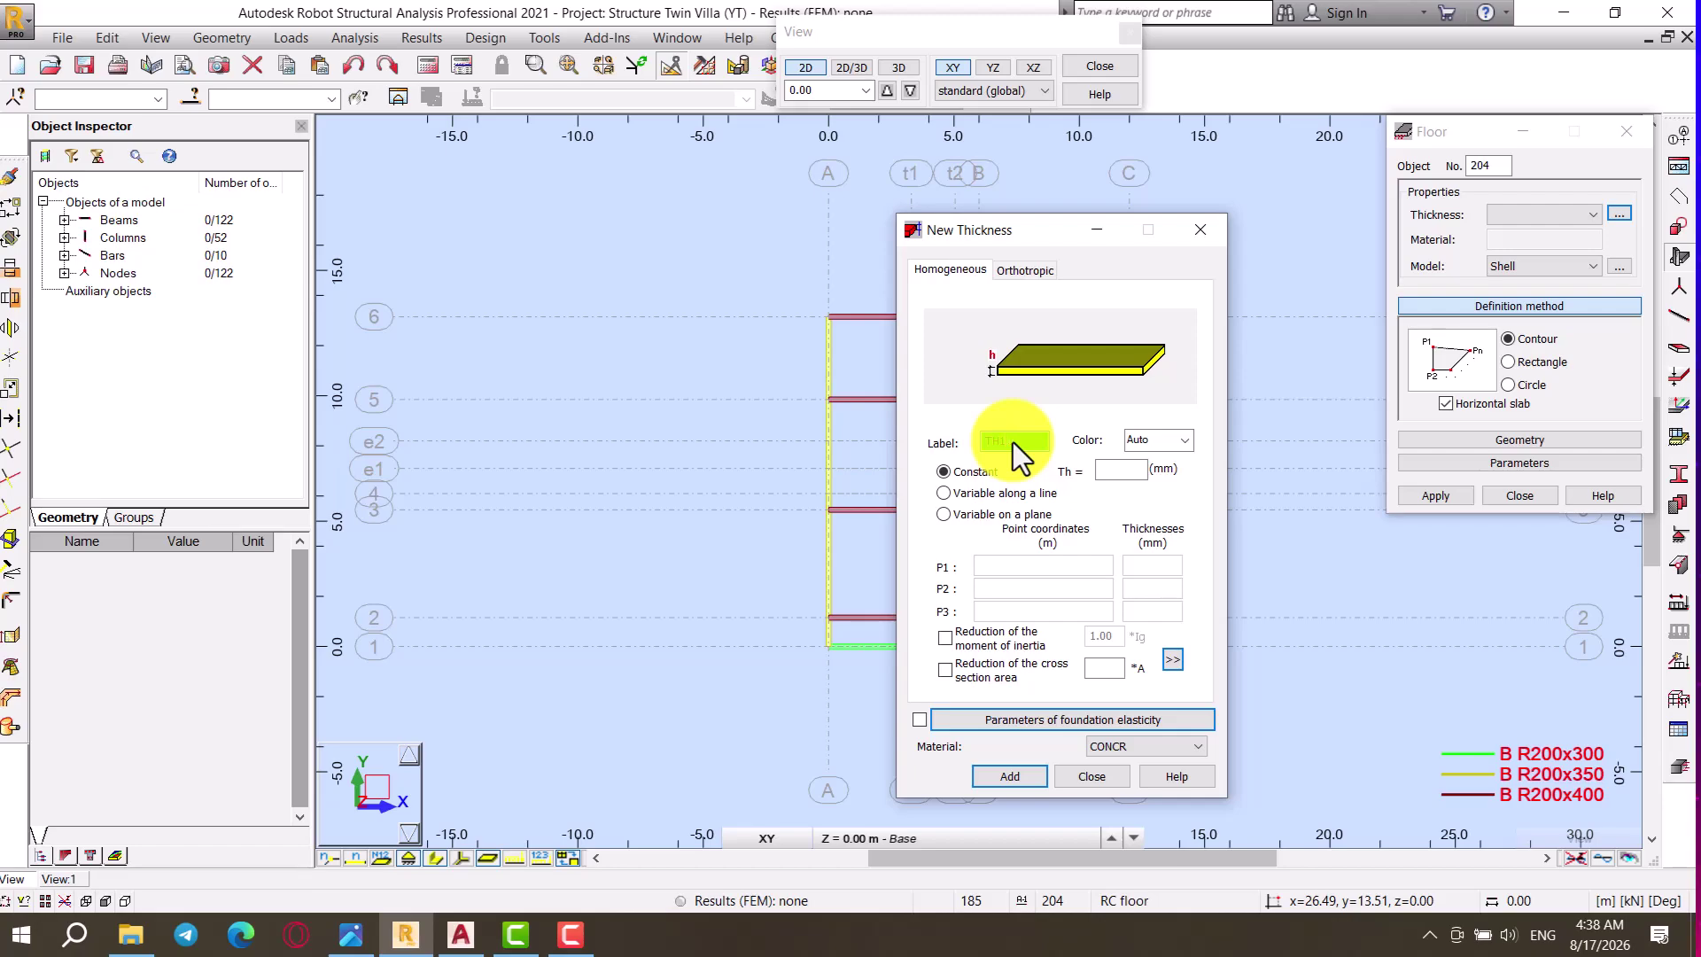
click(1103, 471)
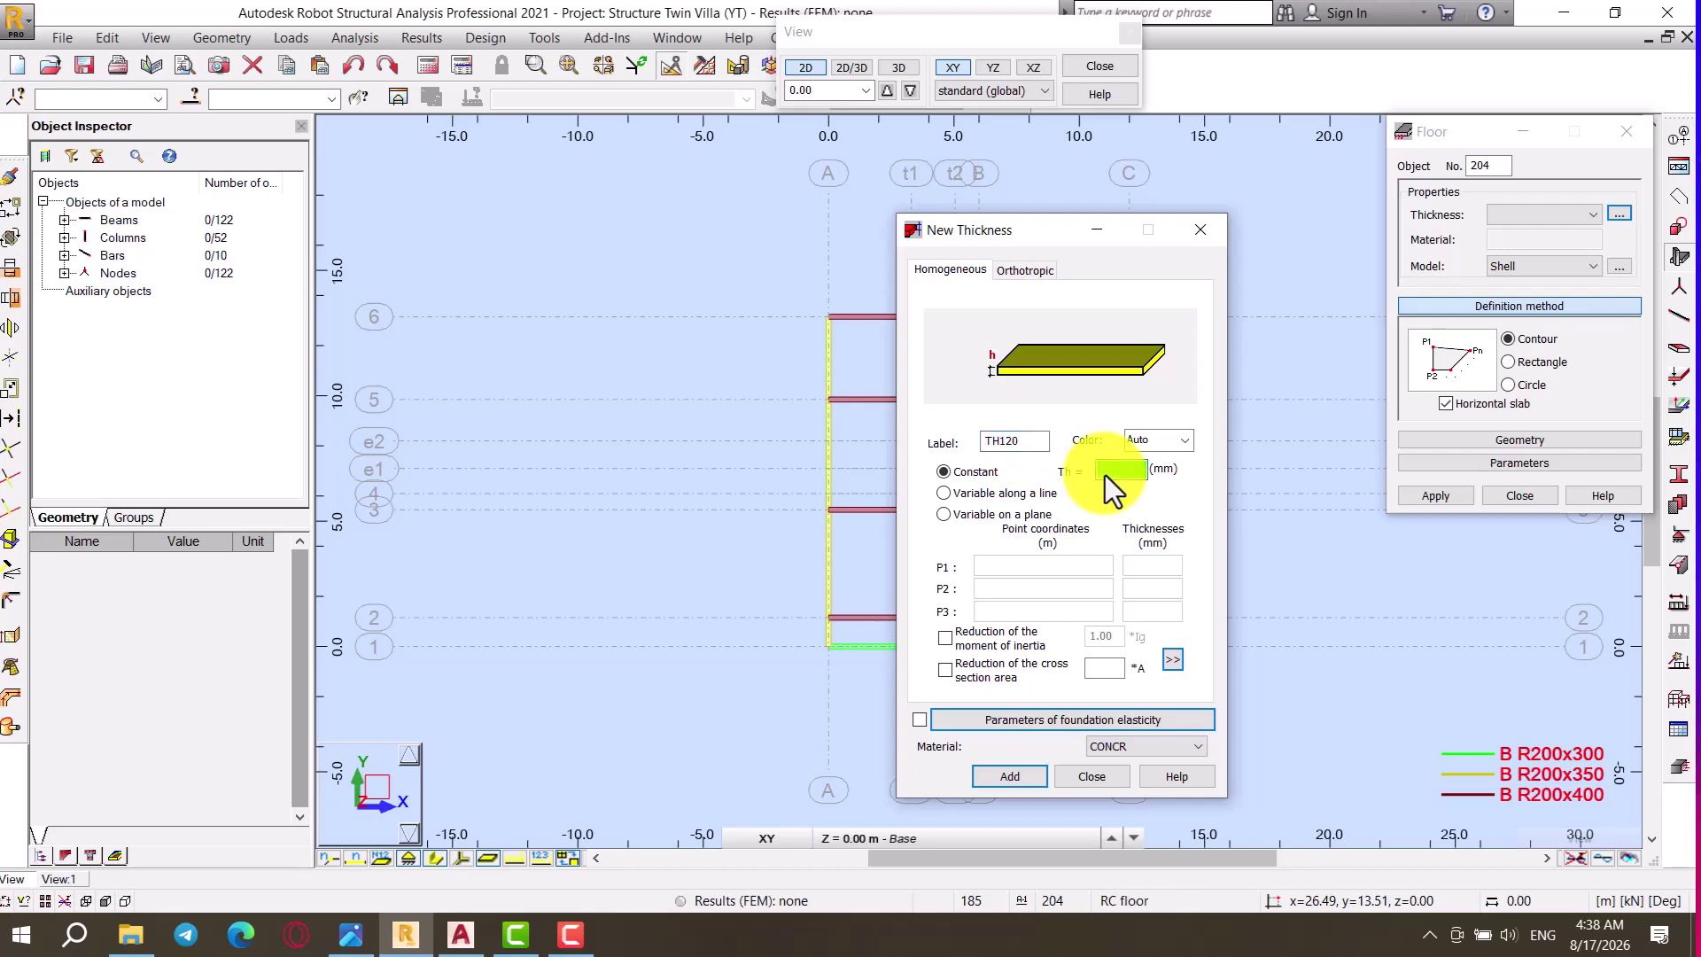
text(120)
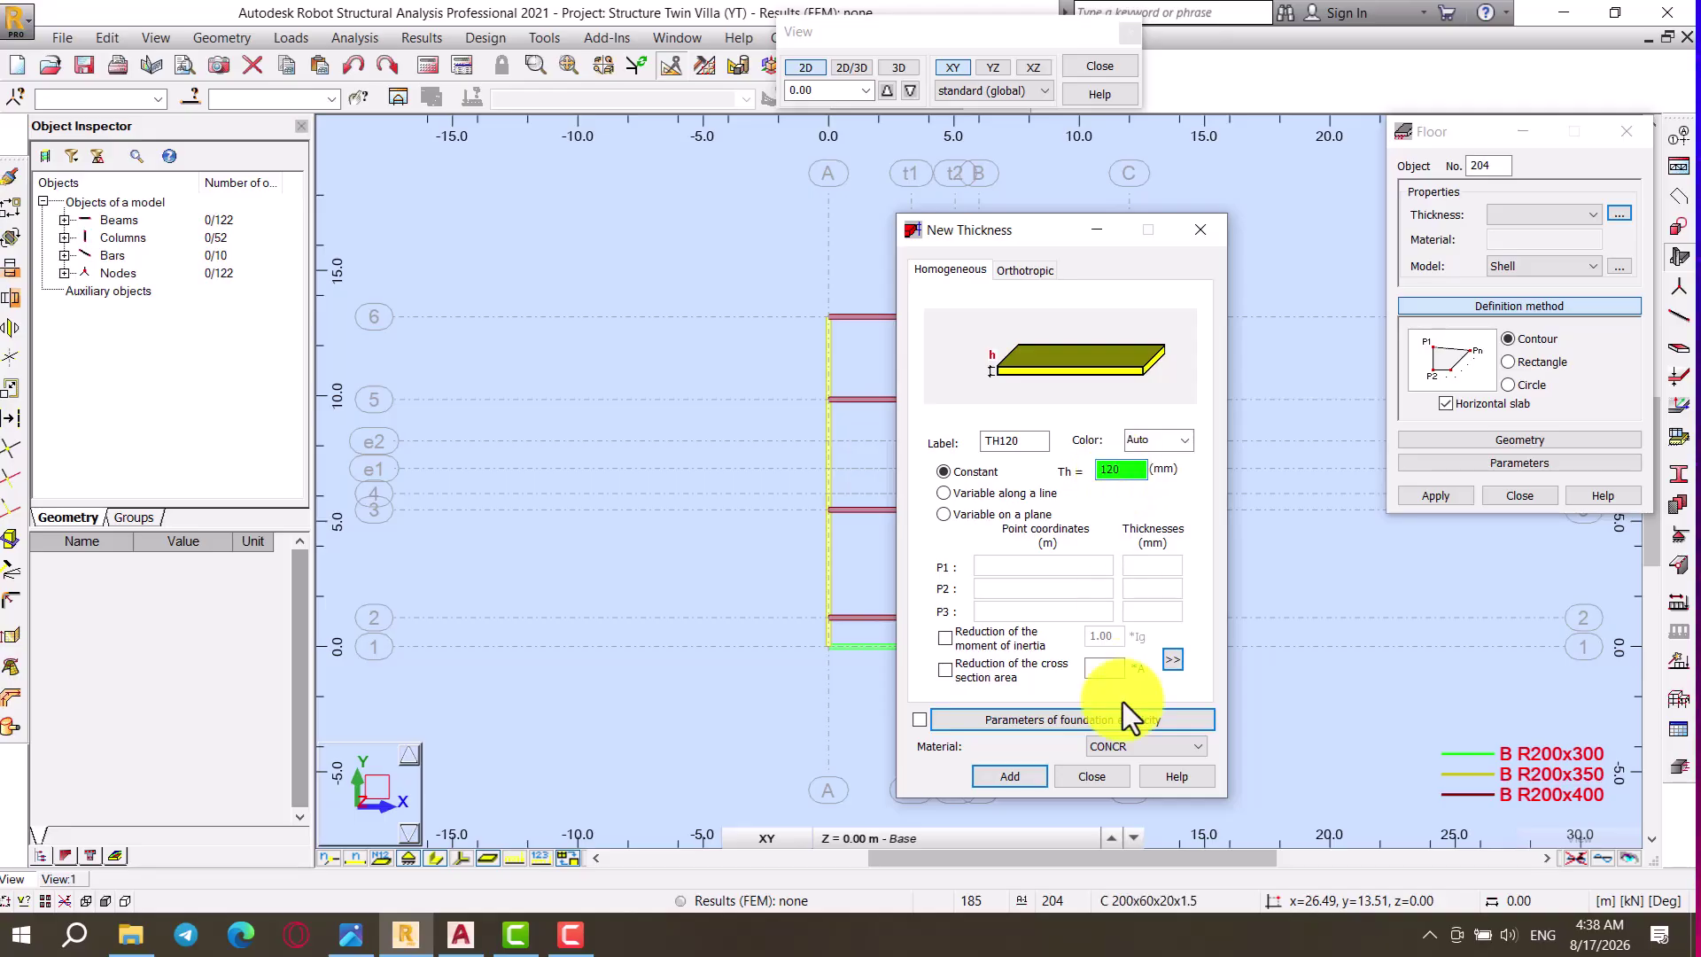
click(1124, 748)
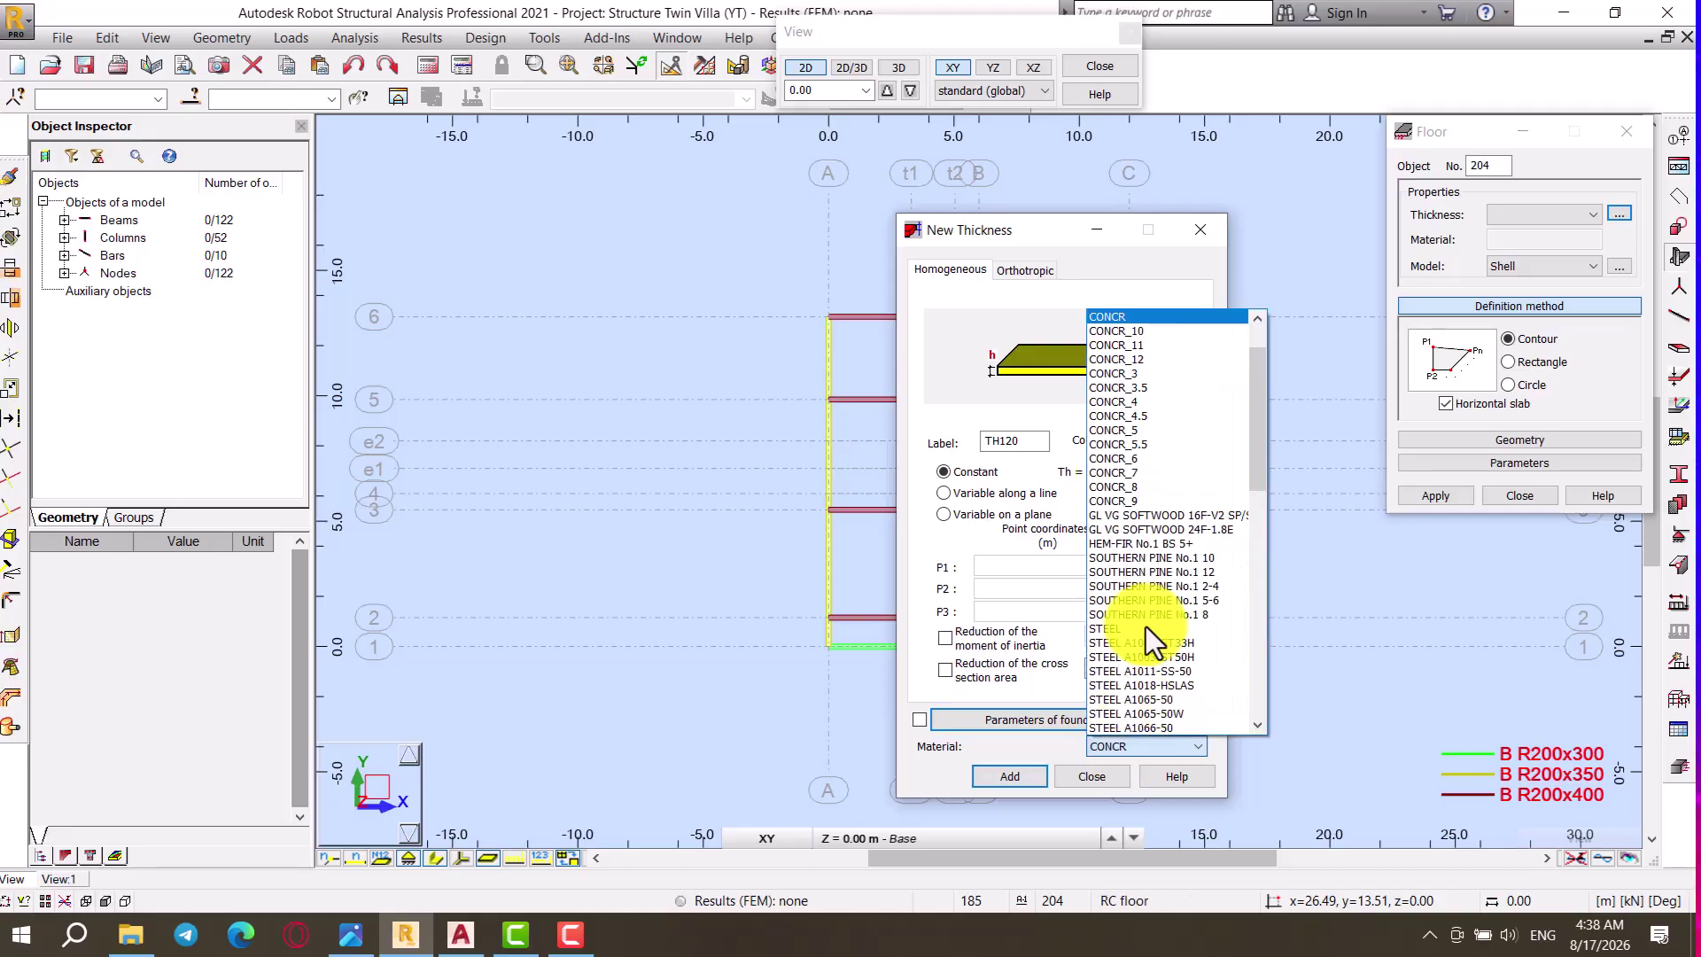
click(1146, 415)
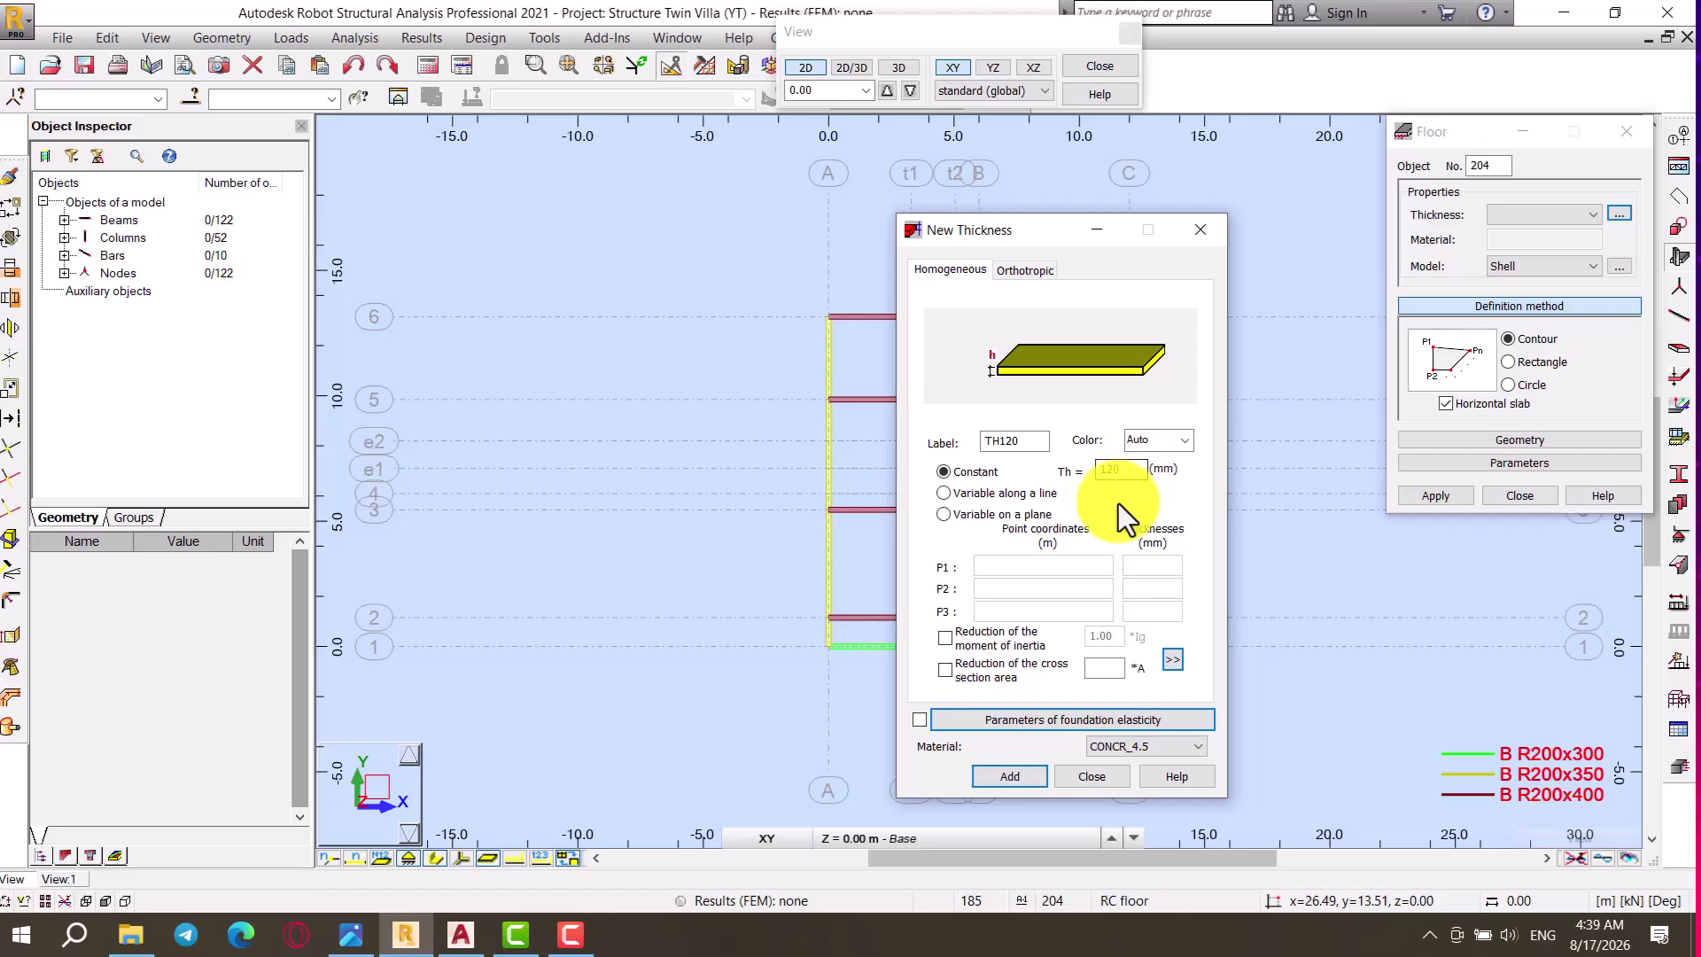
click(1083, 774)
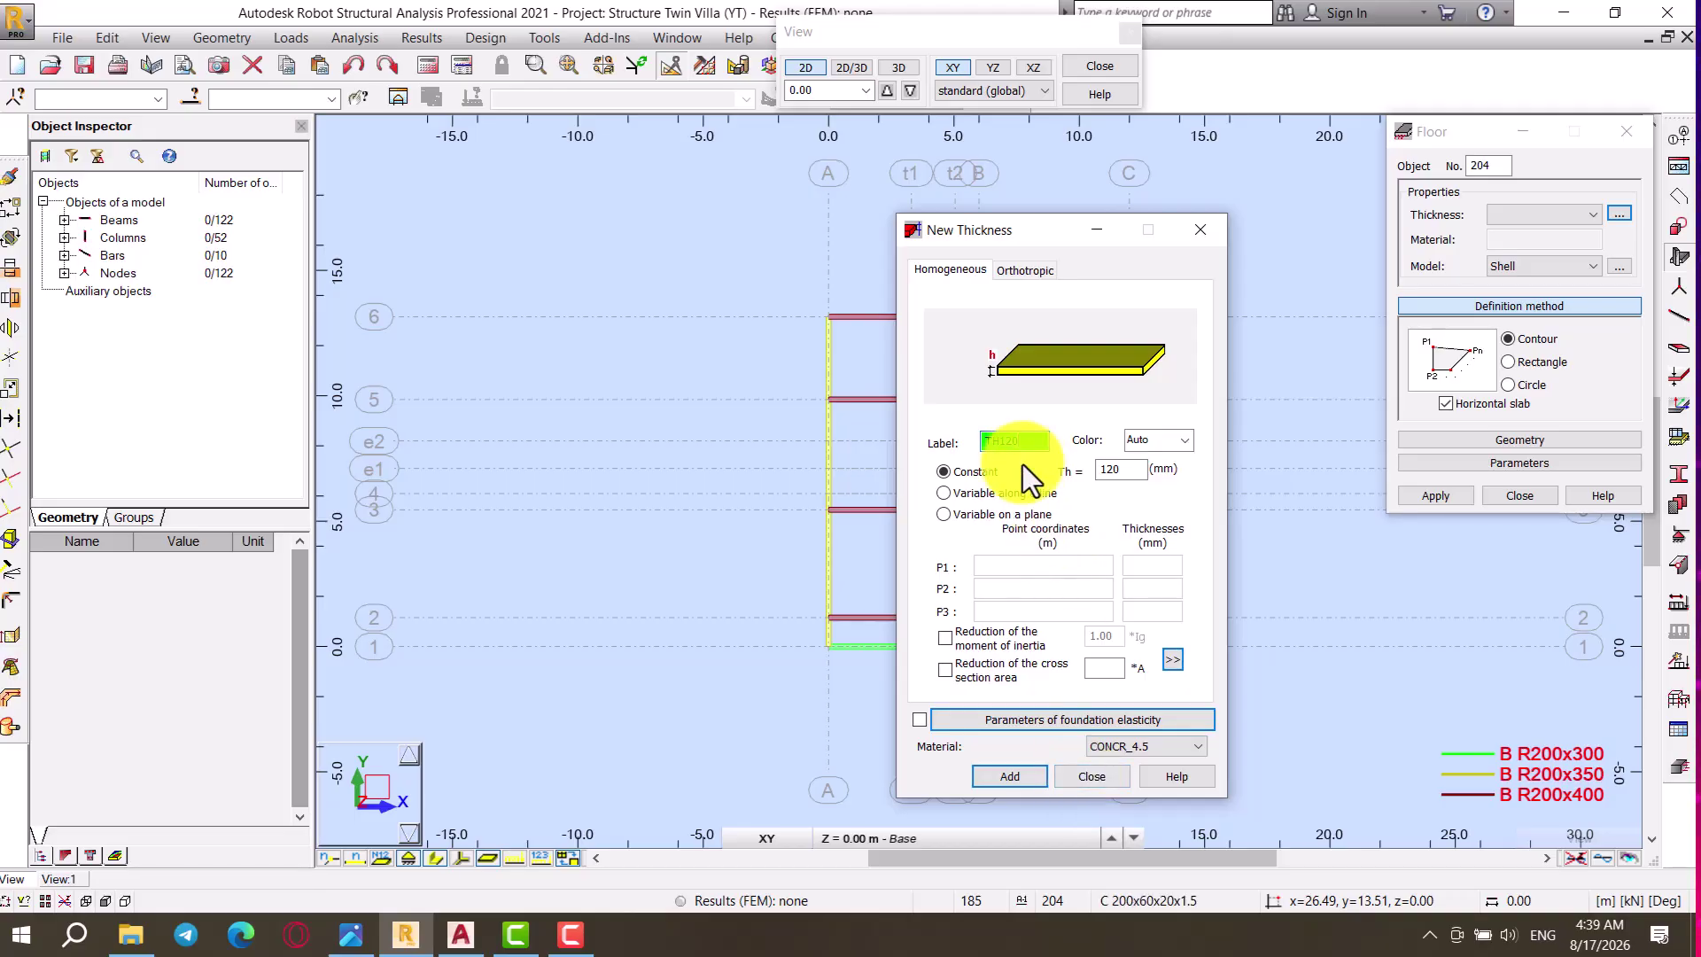
click(1033, 783)
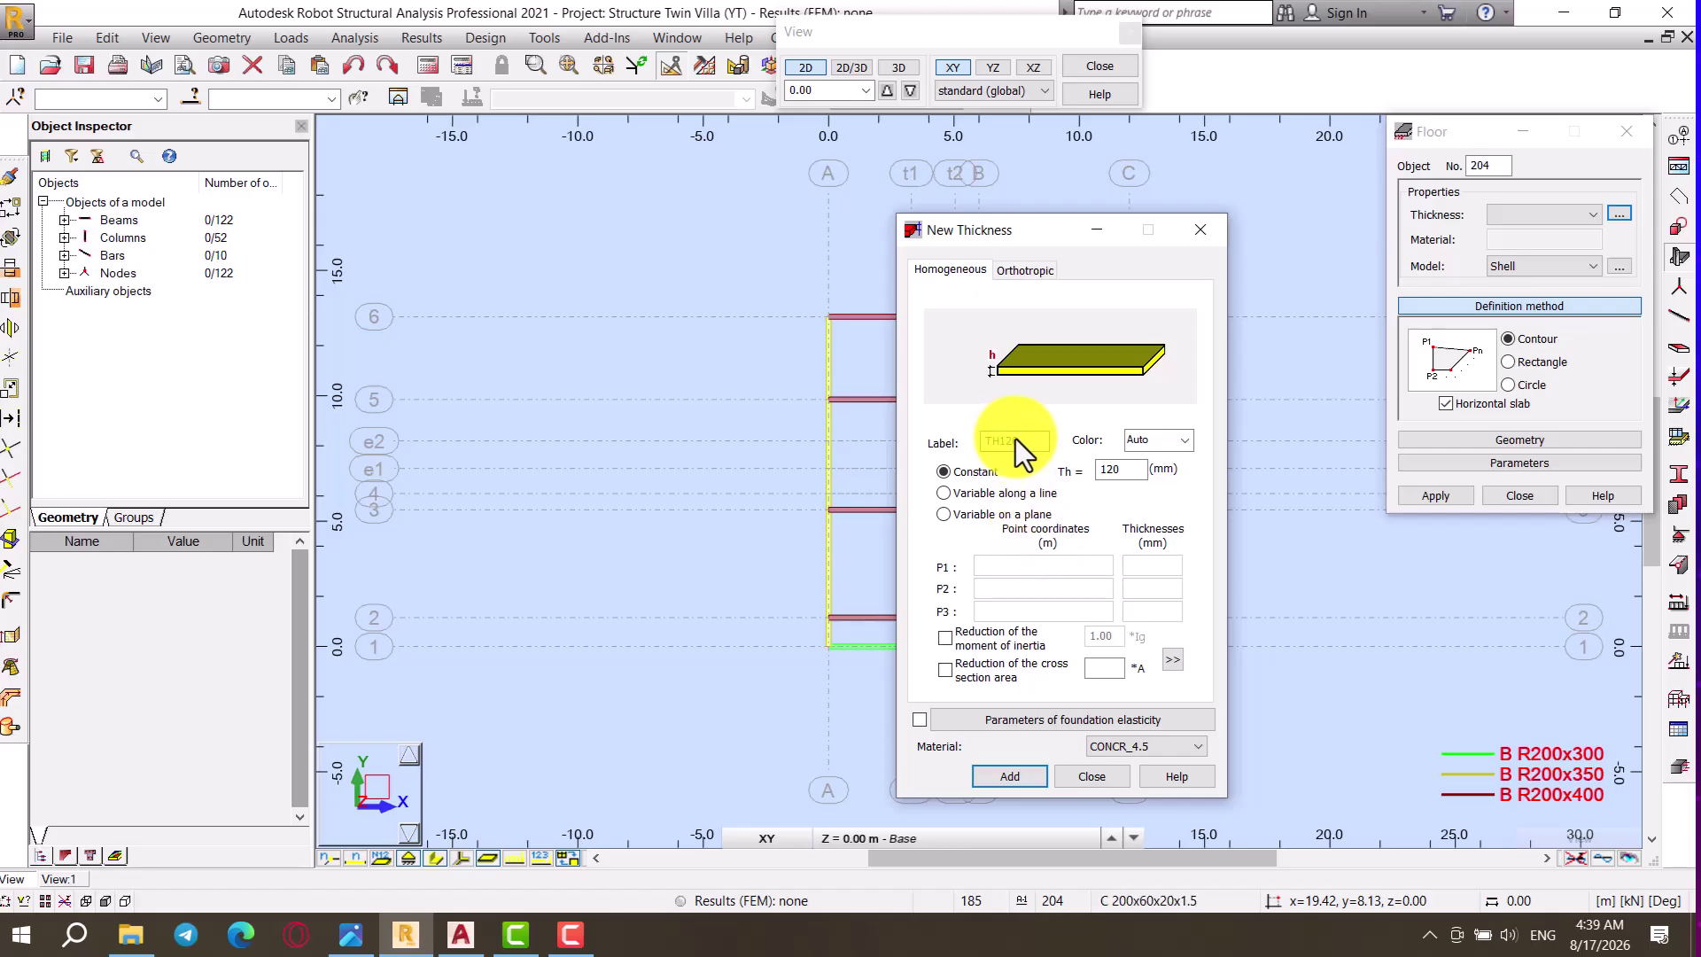
Step: Add another 120 mm CONCR_4.5 thickness labelled St-120 and close the thickness and floor definitions
drag(1018, 441, 971, 444)
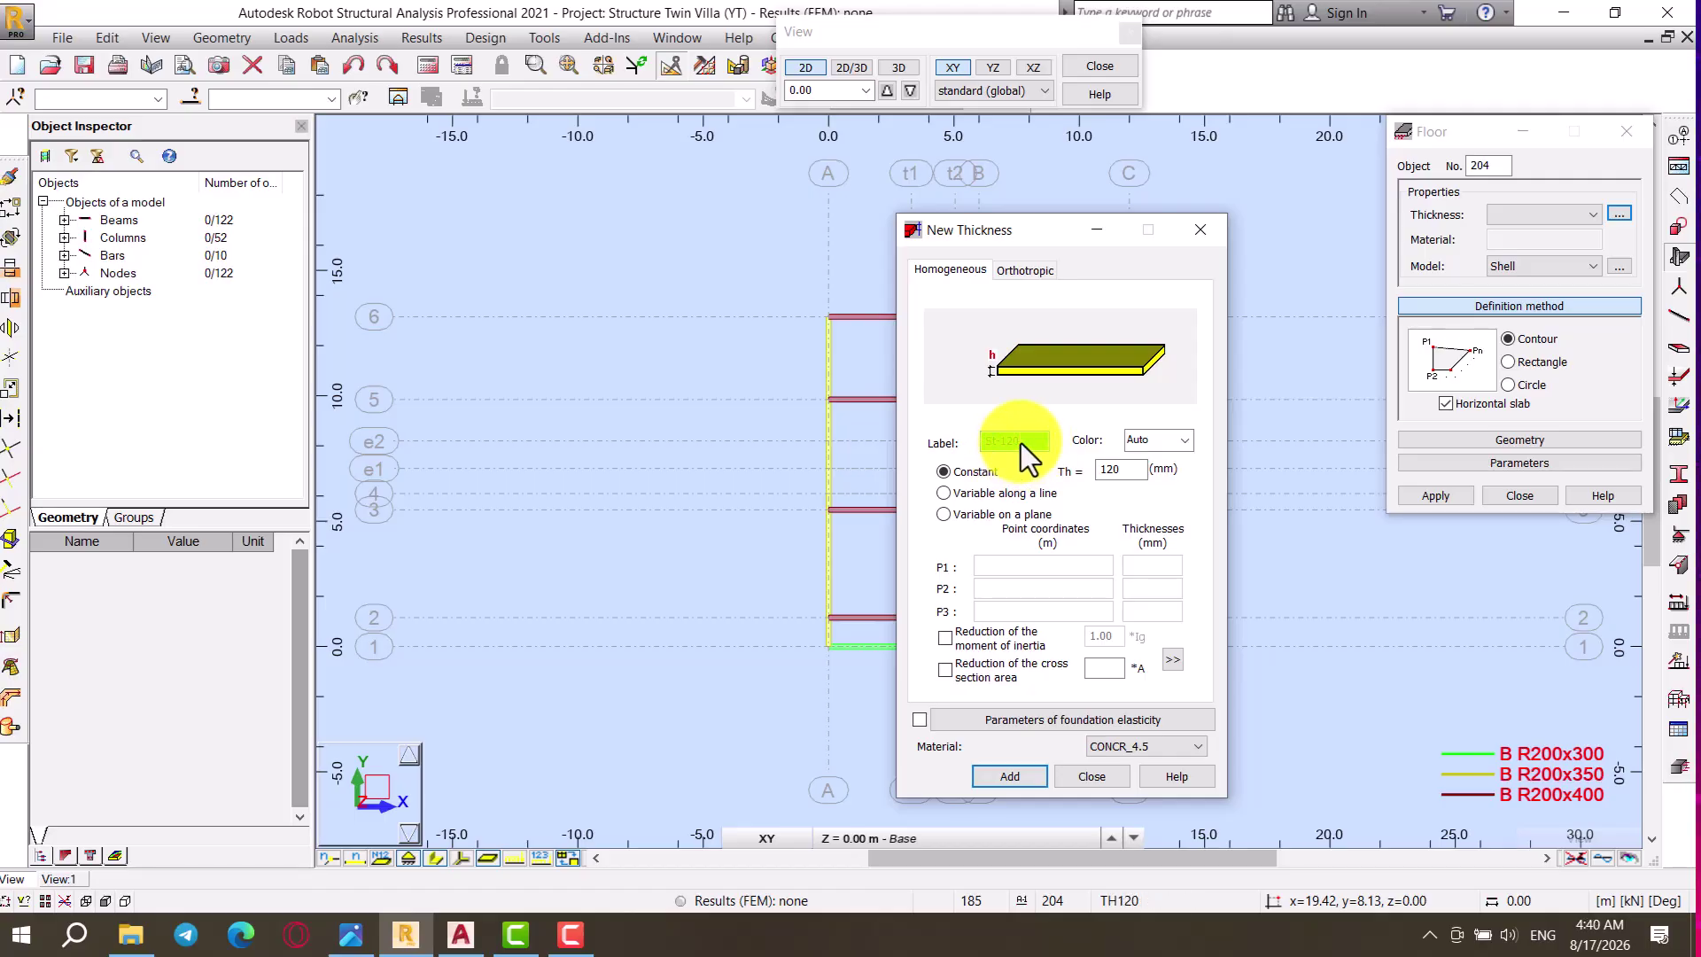
click(1513, 365)
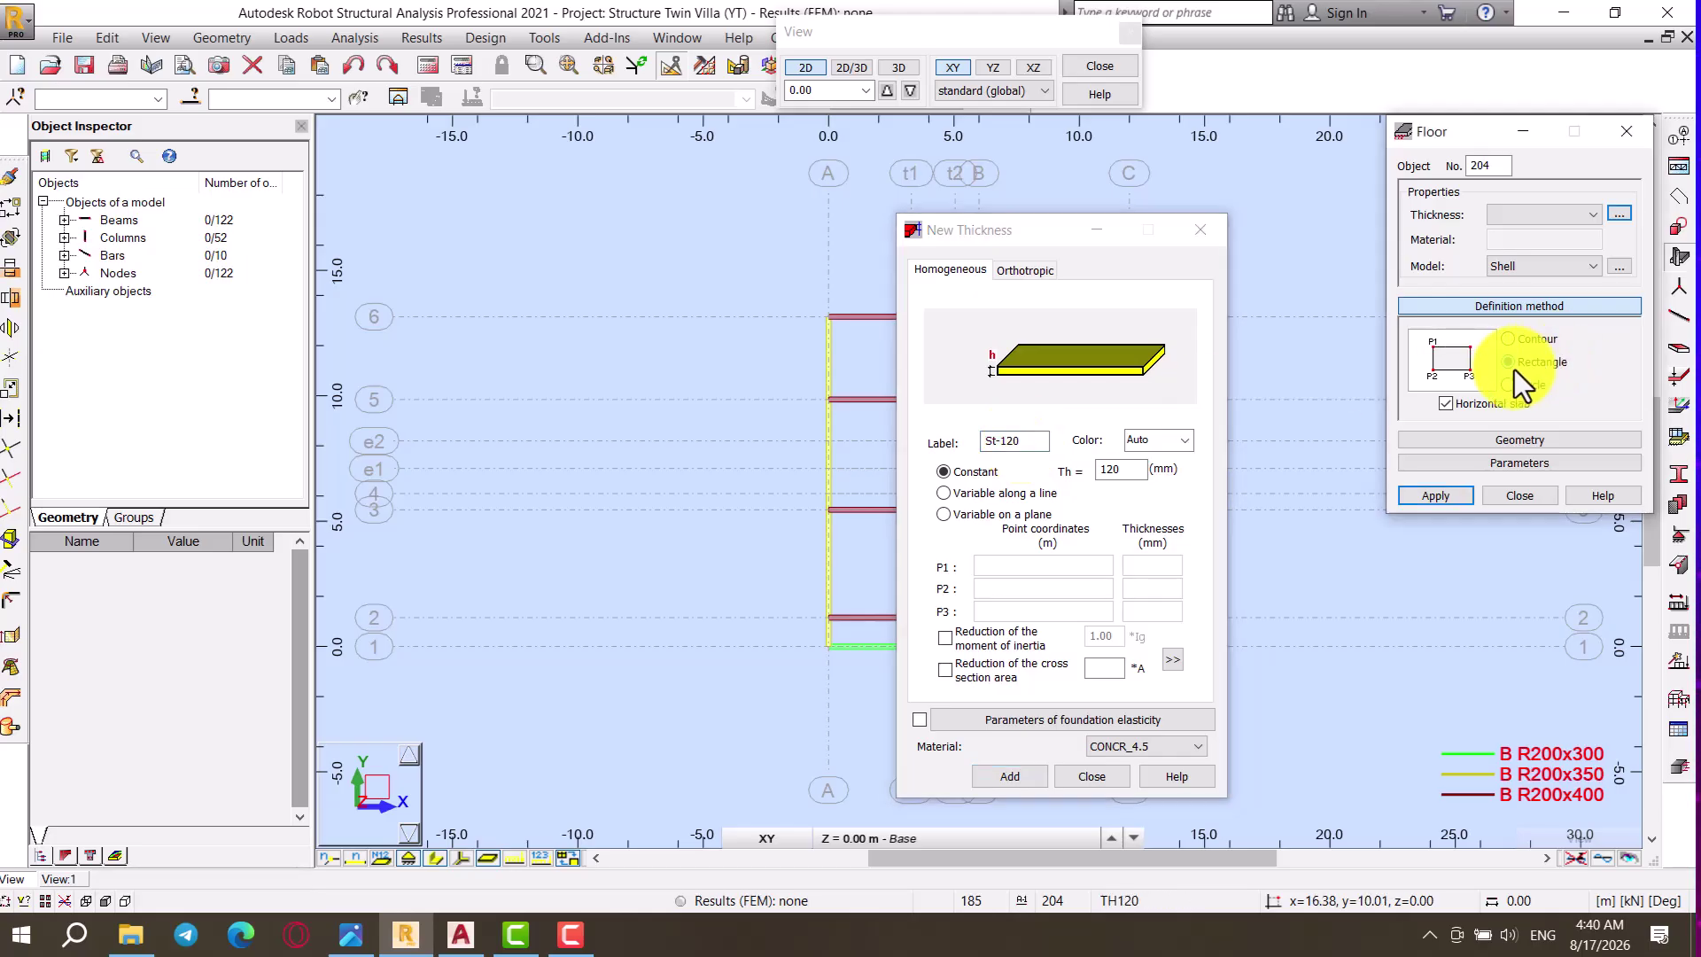
click(1518, 494)
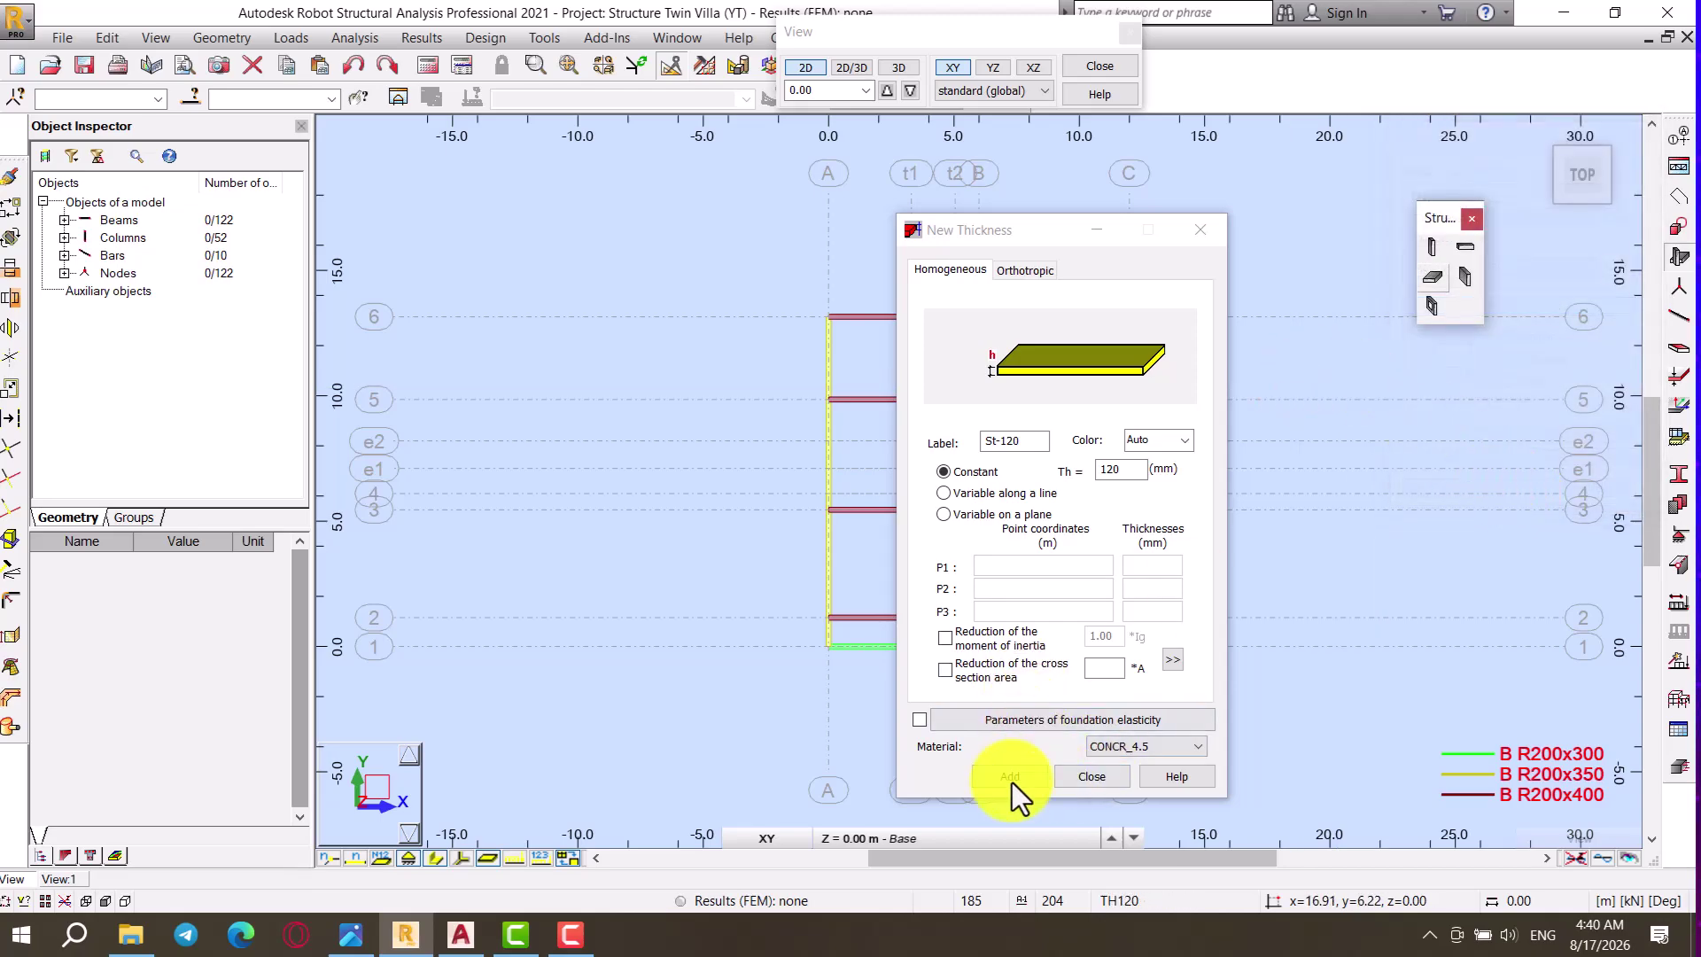
click(1082, 778)
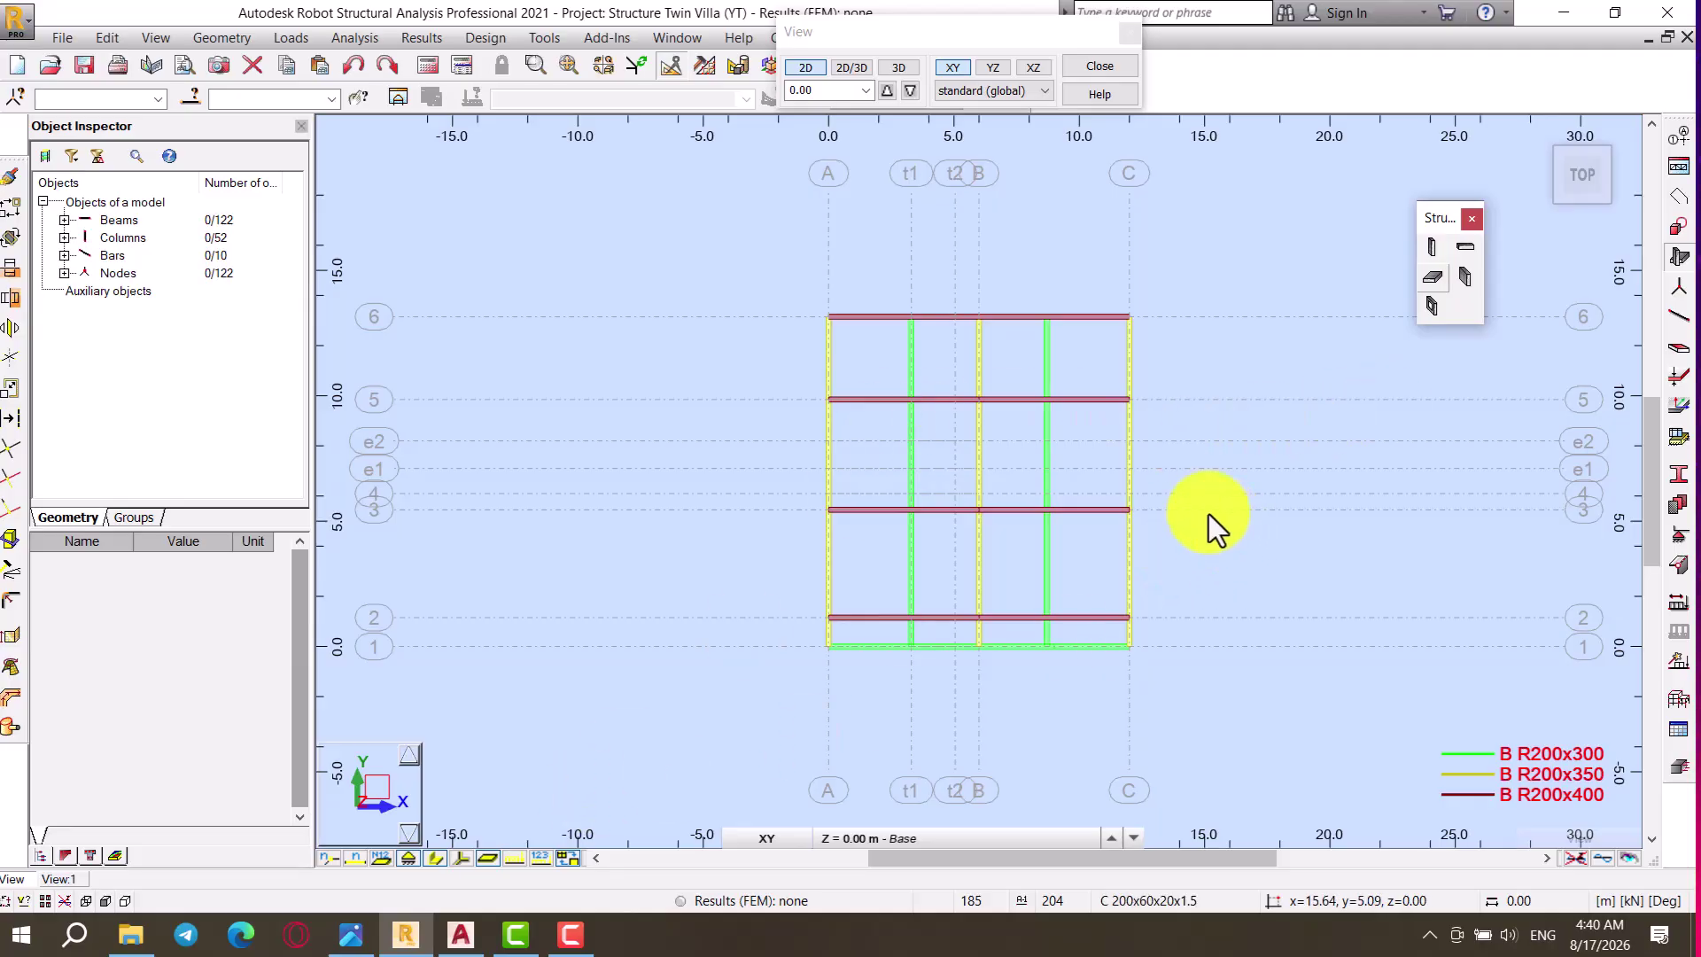
Step: Reopen the floor definition with thickness St-120, the Rectangle definition method and the Horizontal slab option off
click(1429, 277)
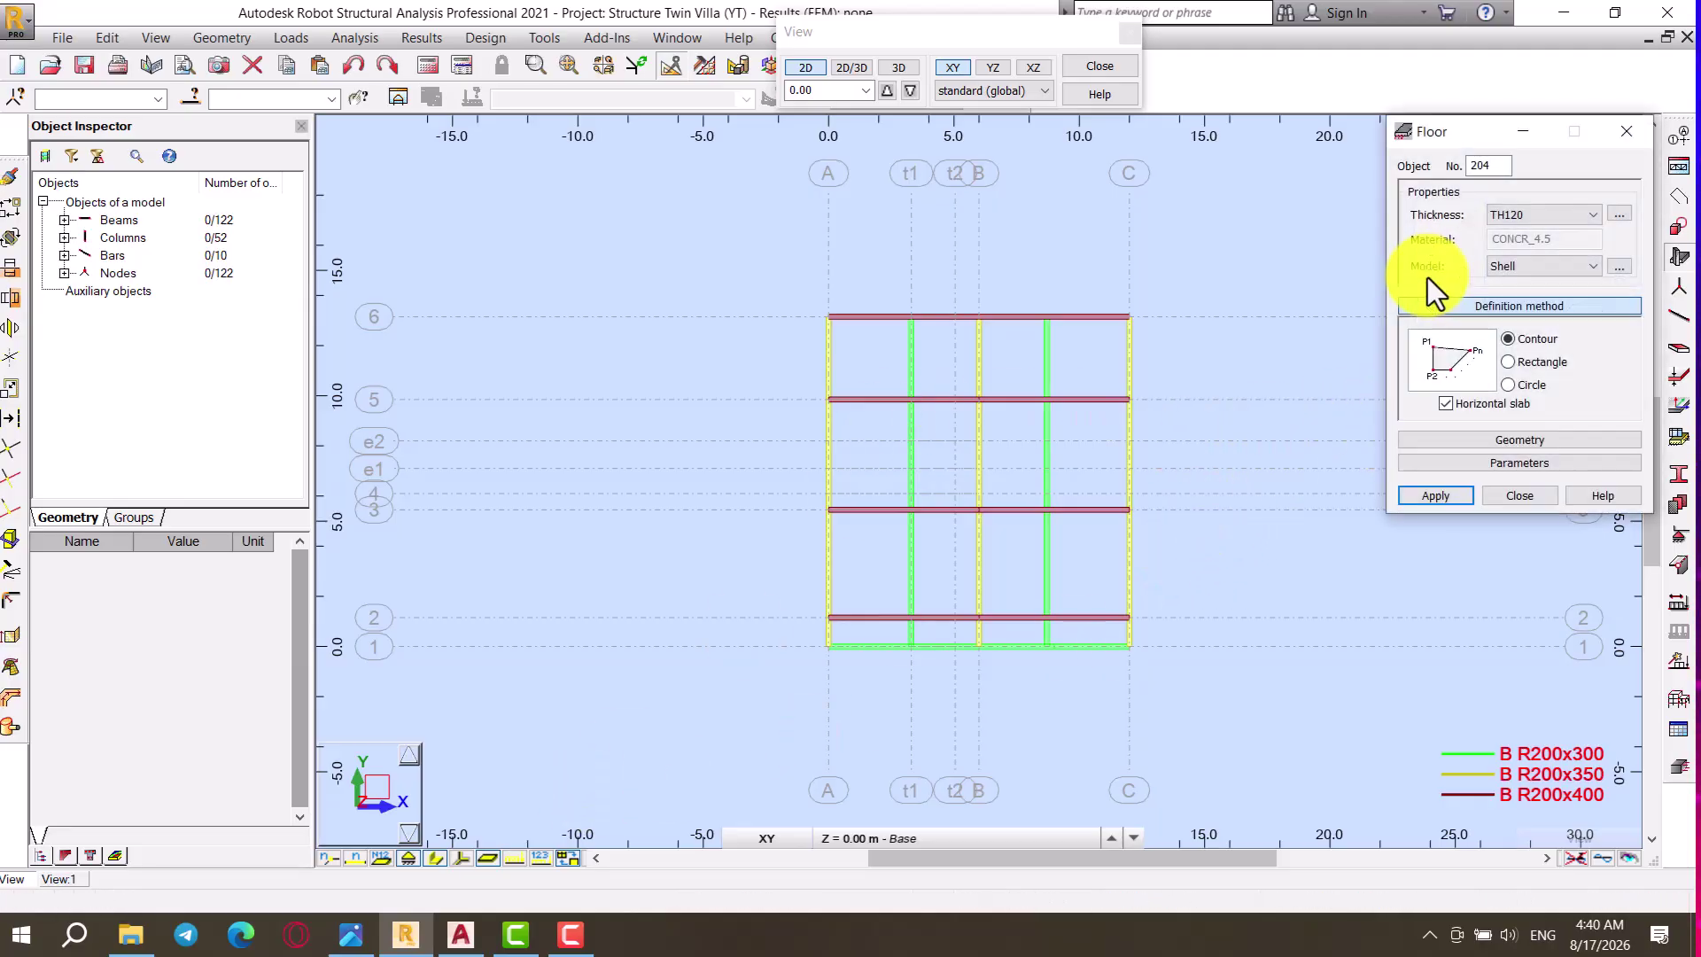
click(1524, 215)
click(1512, 248)
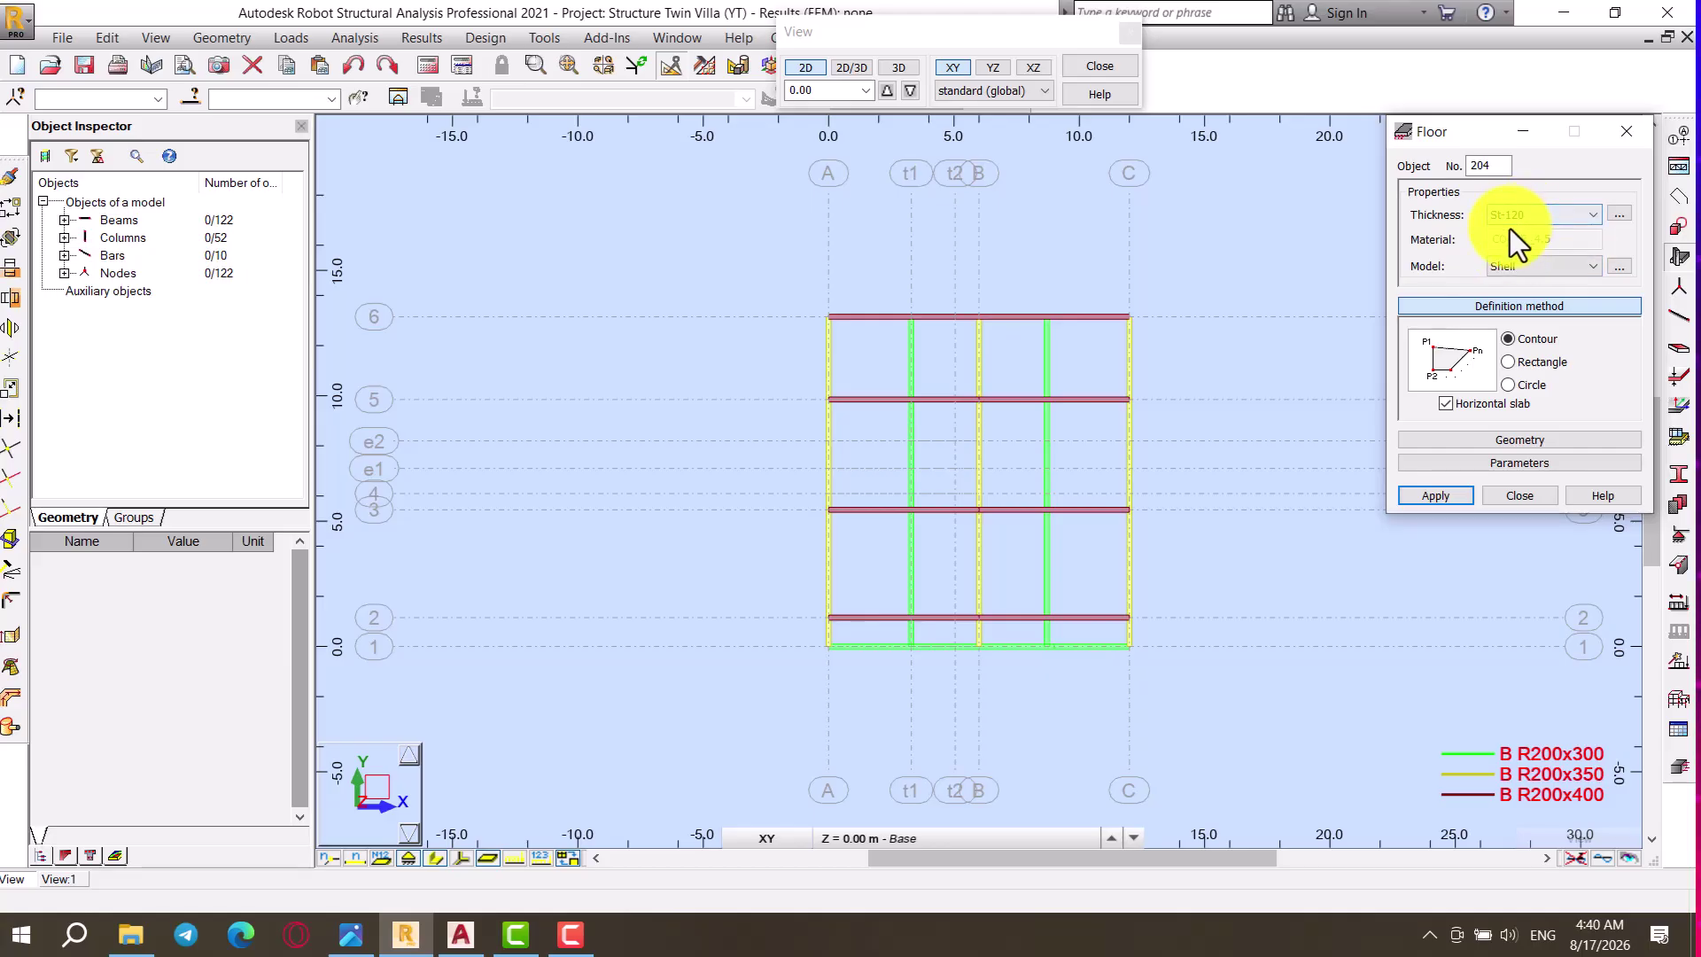
click(1511, 367)
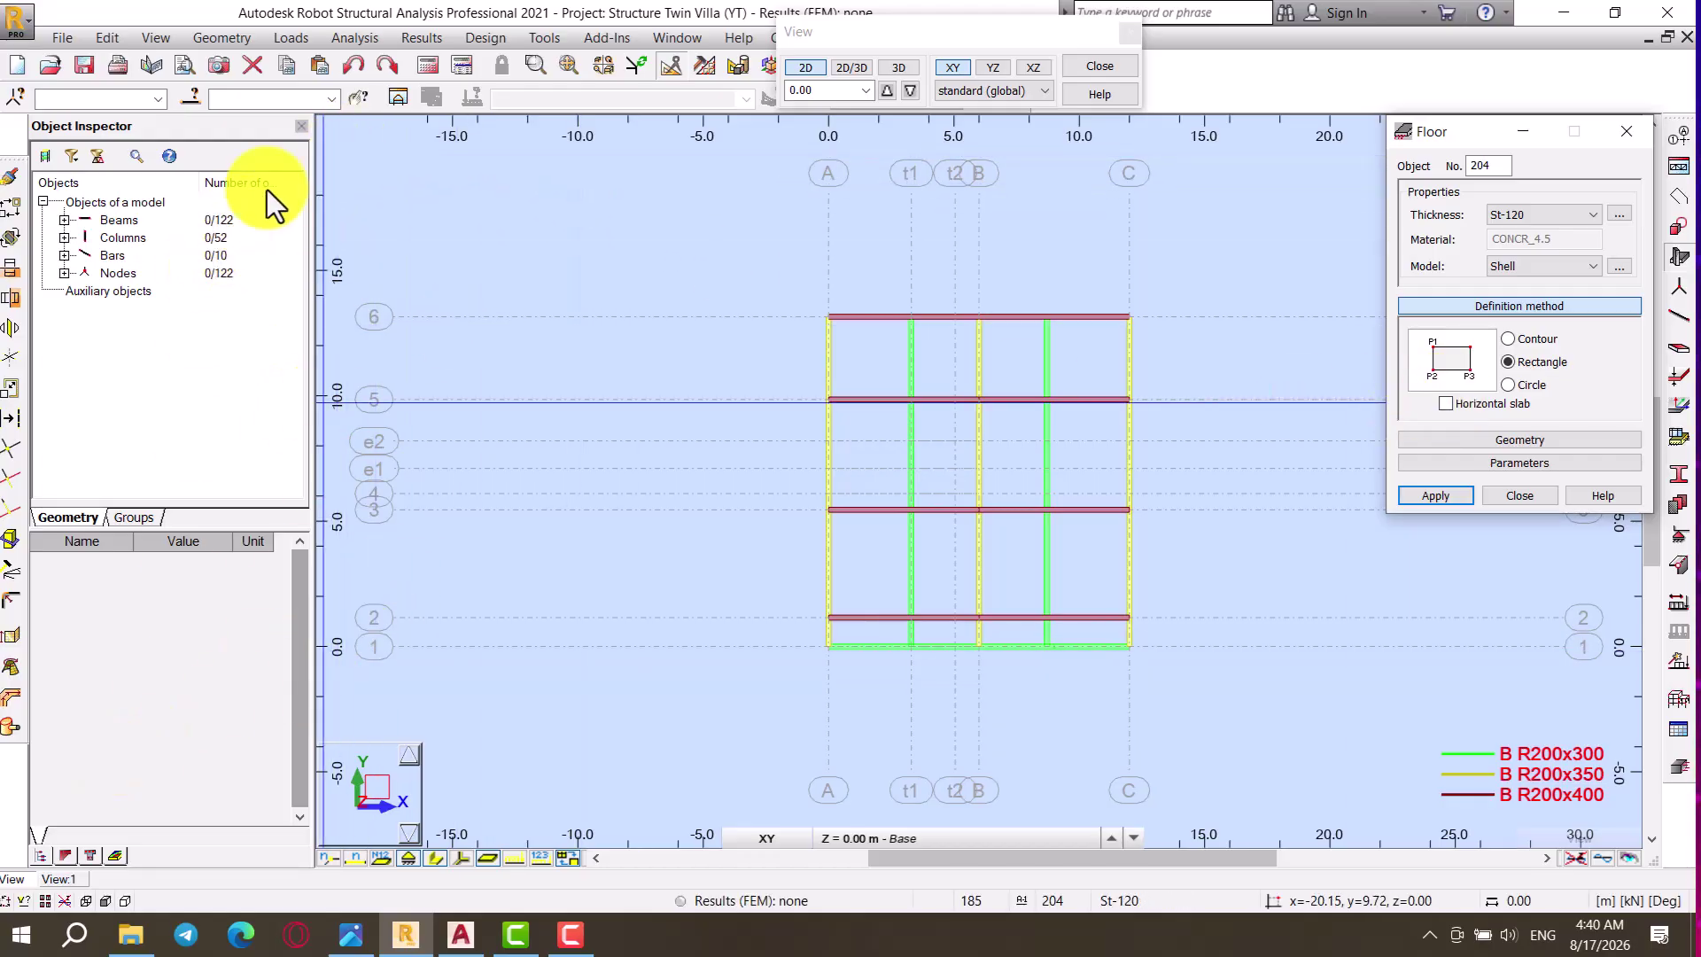
click(397, 96)
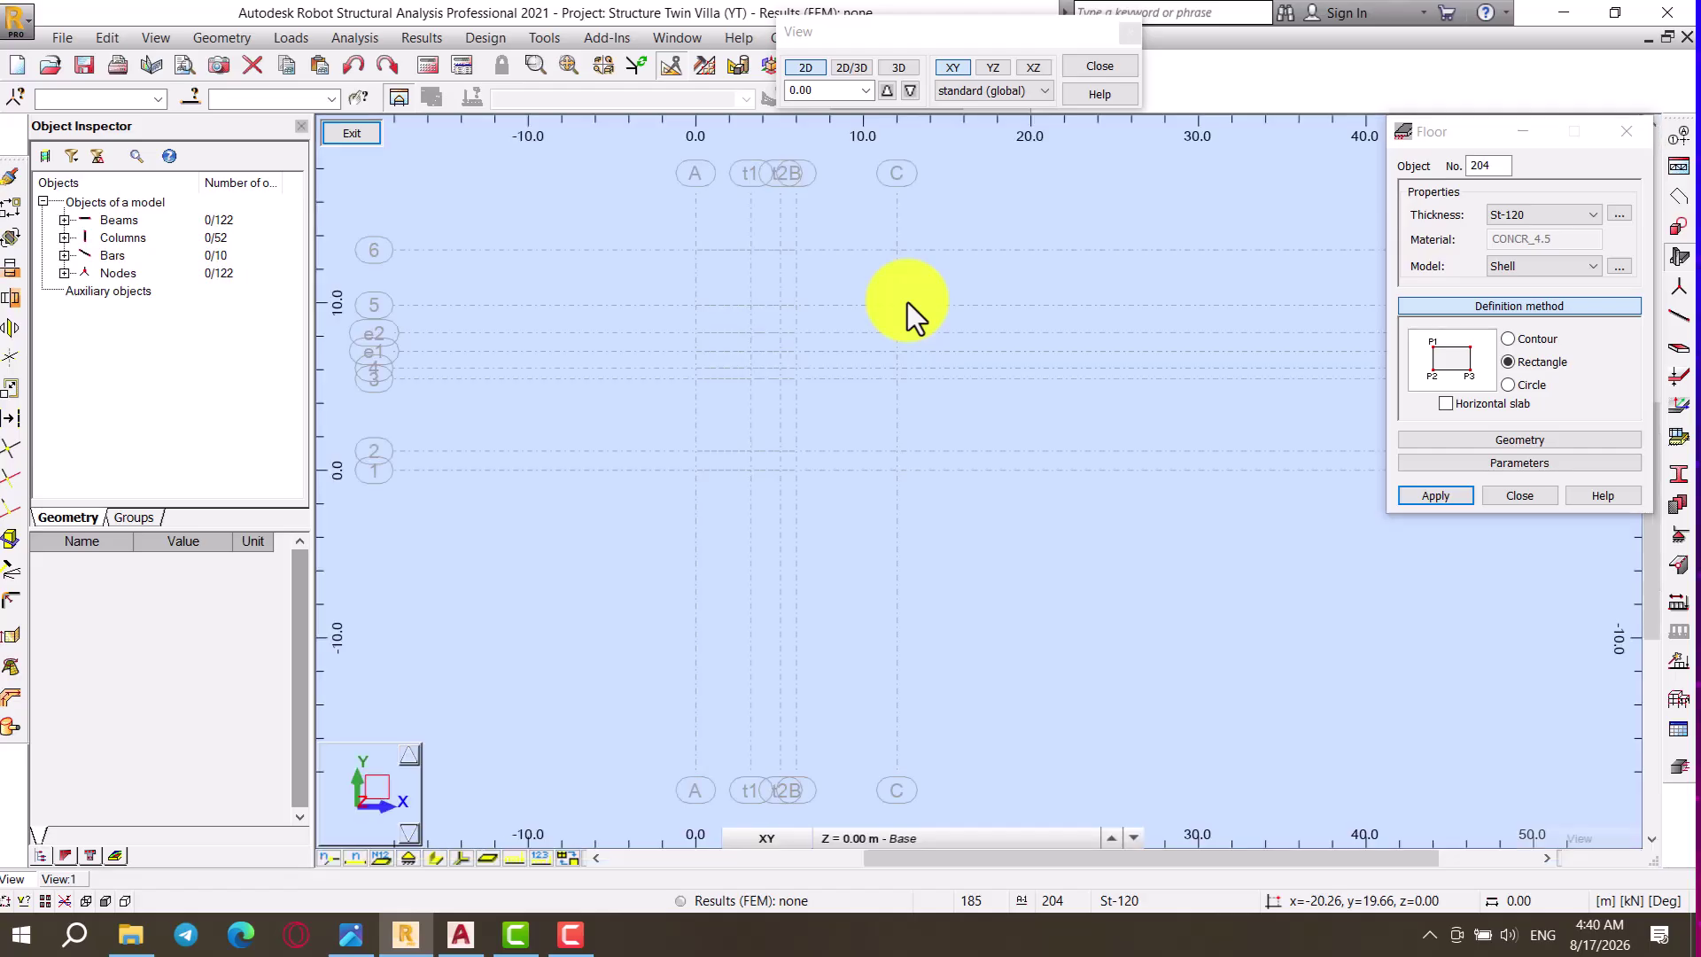
scroll(471, 230, up, 2)
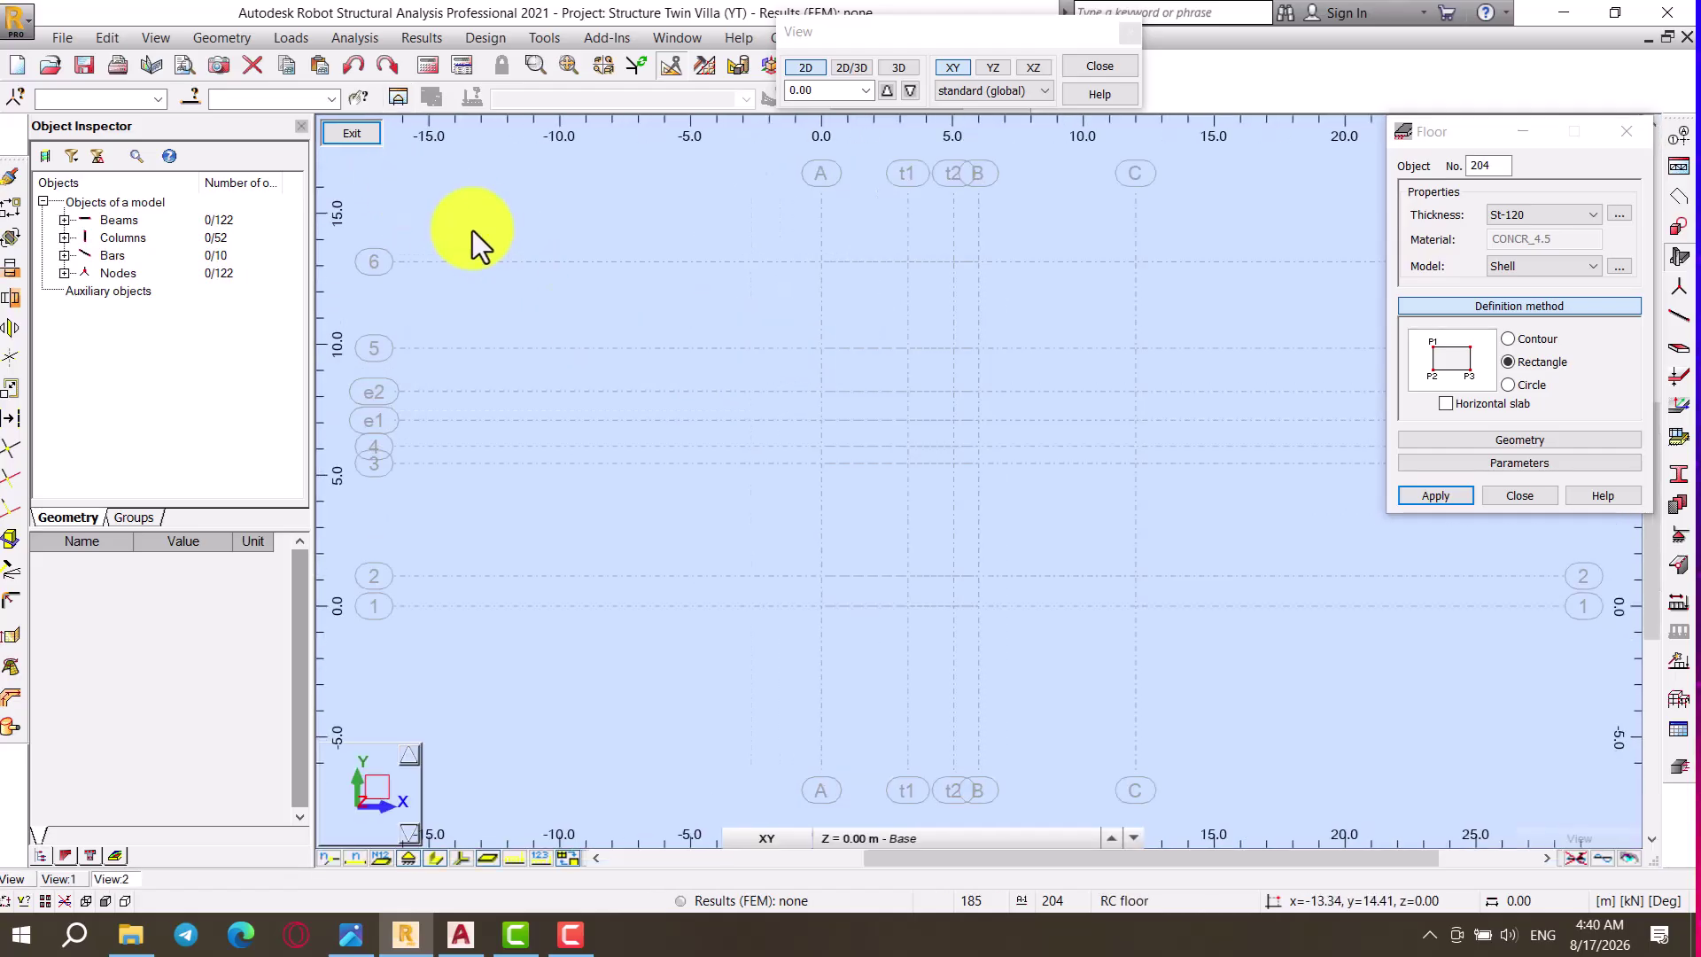
scroll(914, 502, up, 1)
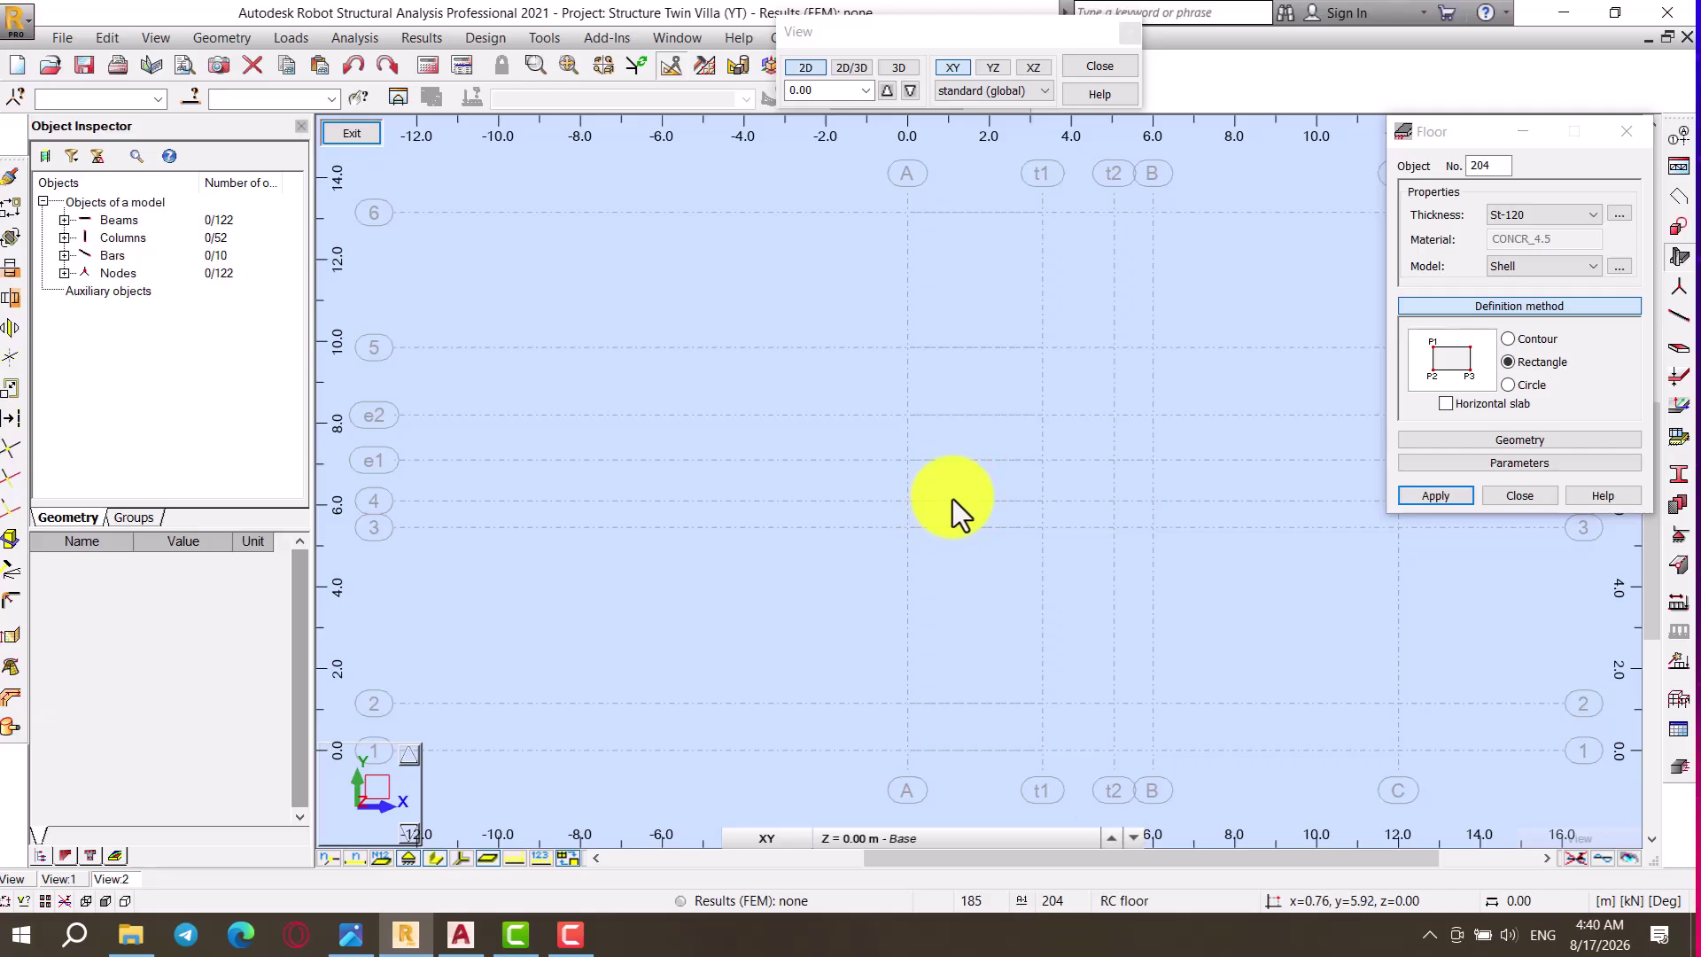
click(347, 135)
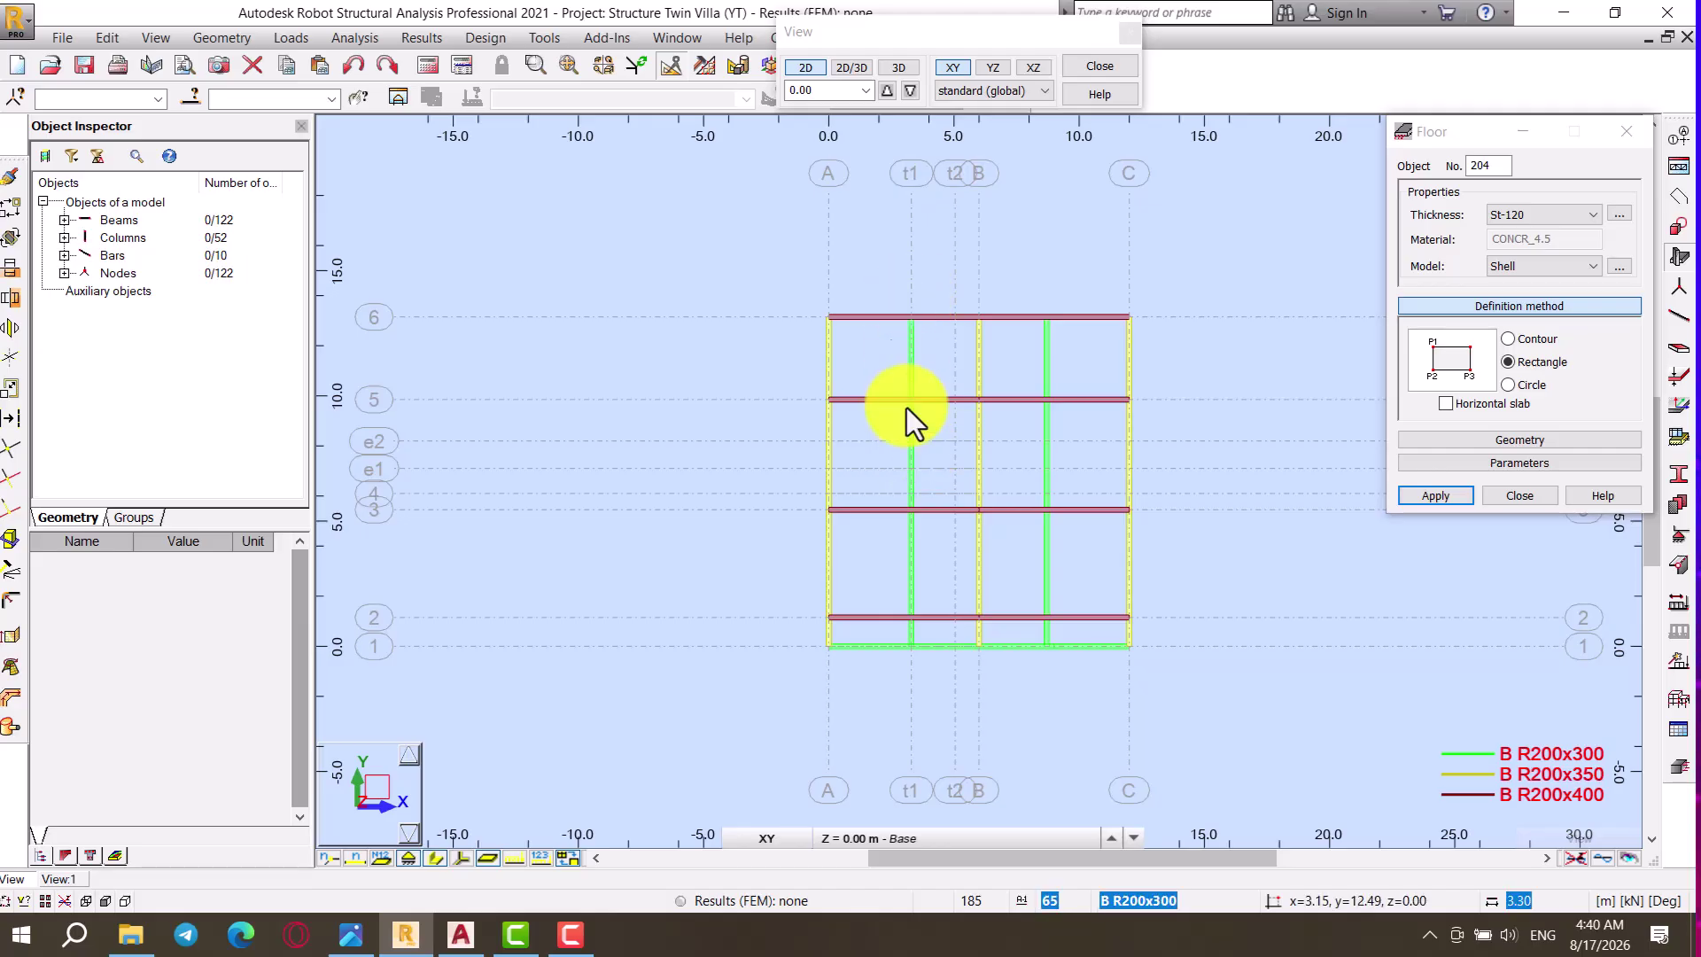
Step: Switch to AutoCAD to check the stair dimensions between axes 3 and 4 in the floor plan, and return to Robot
scroll(912, 489, up, 3)
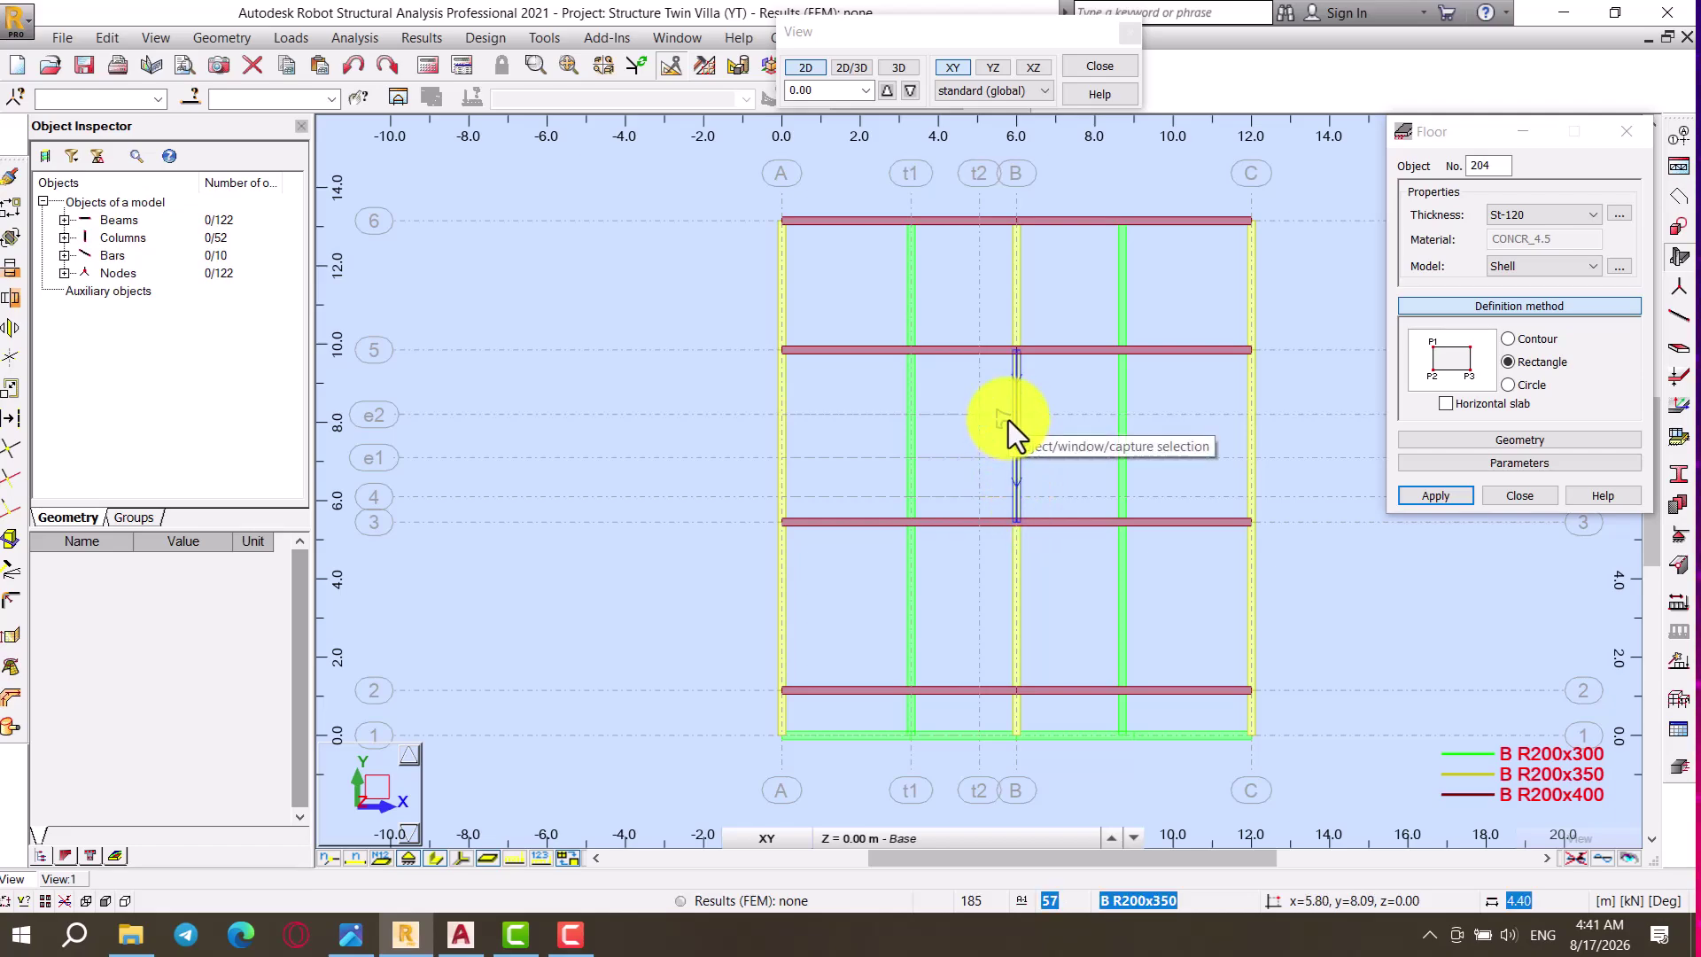
click(461, 935)
scroll(741, 578, down, 10)
scroll(209, 439, up, 8)
scroll(549, 372, up, 5)
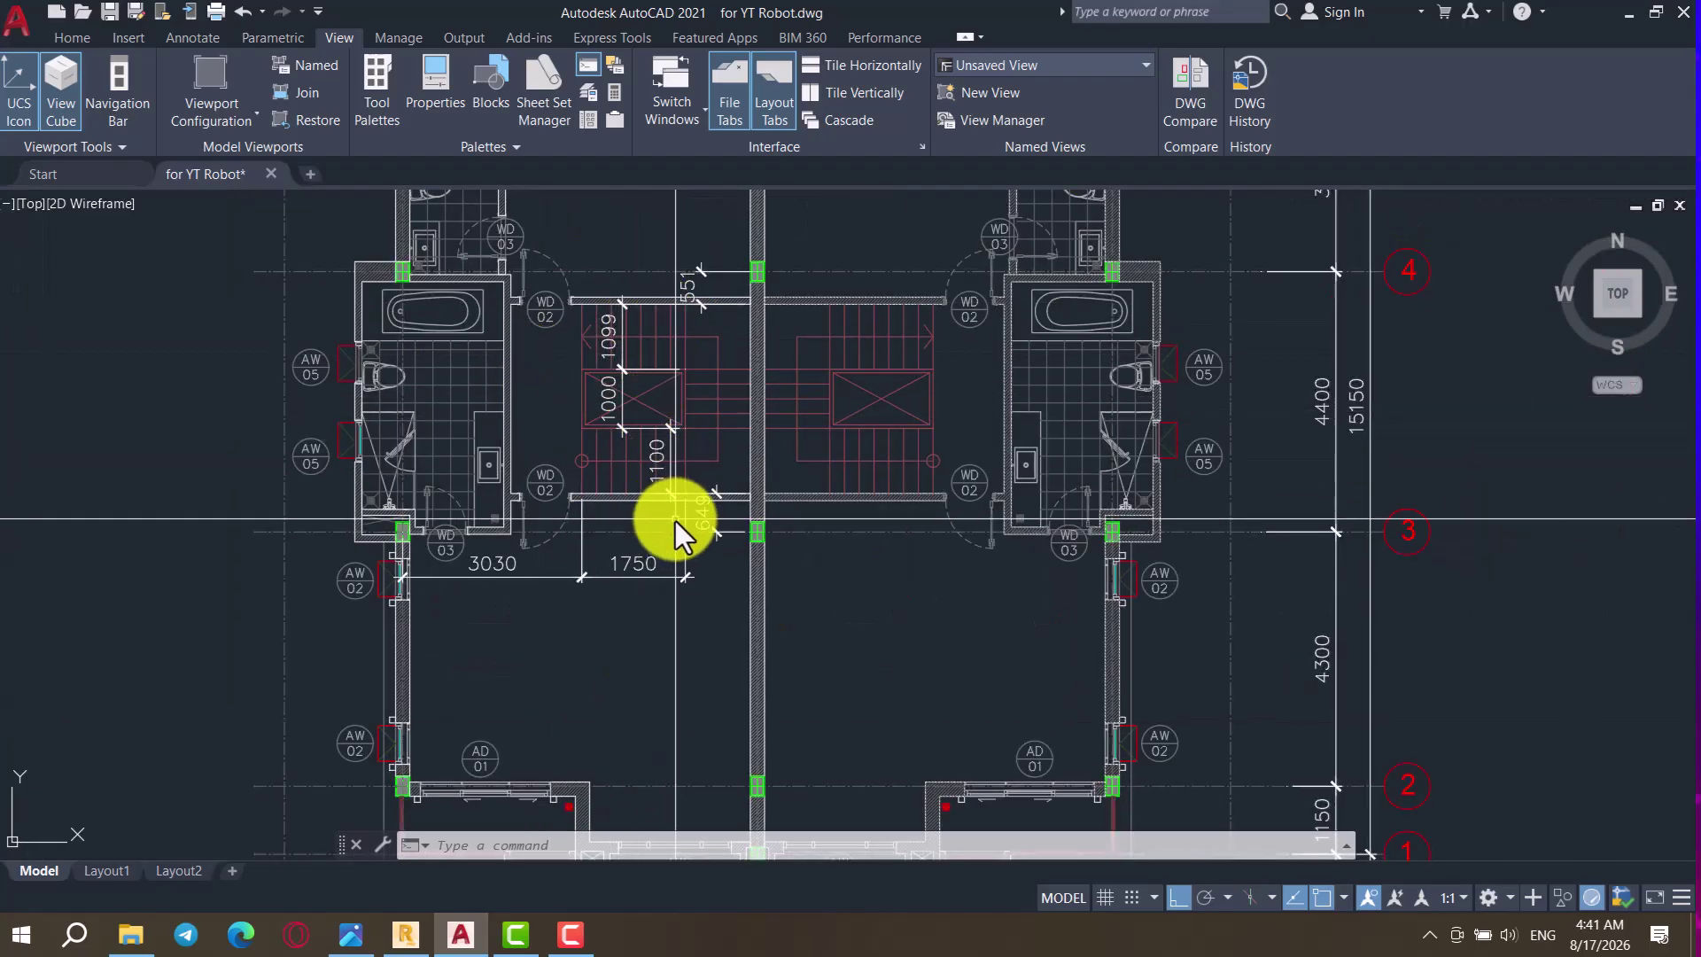
click(410, 938)
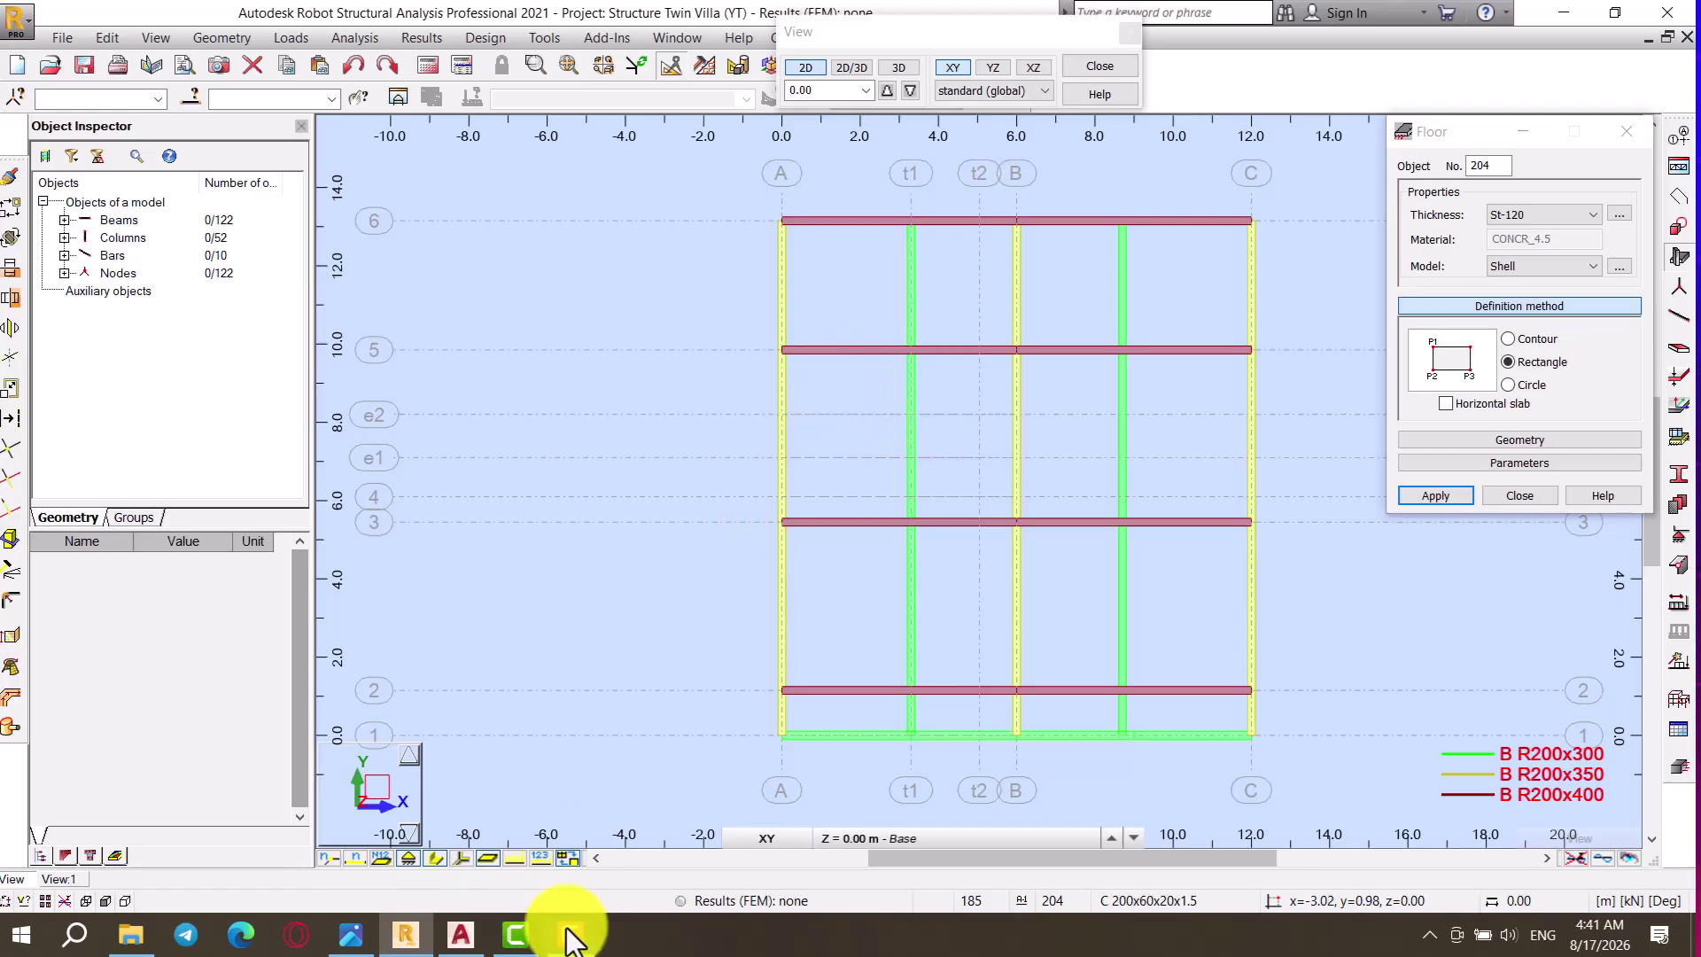
click(460, 934)
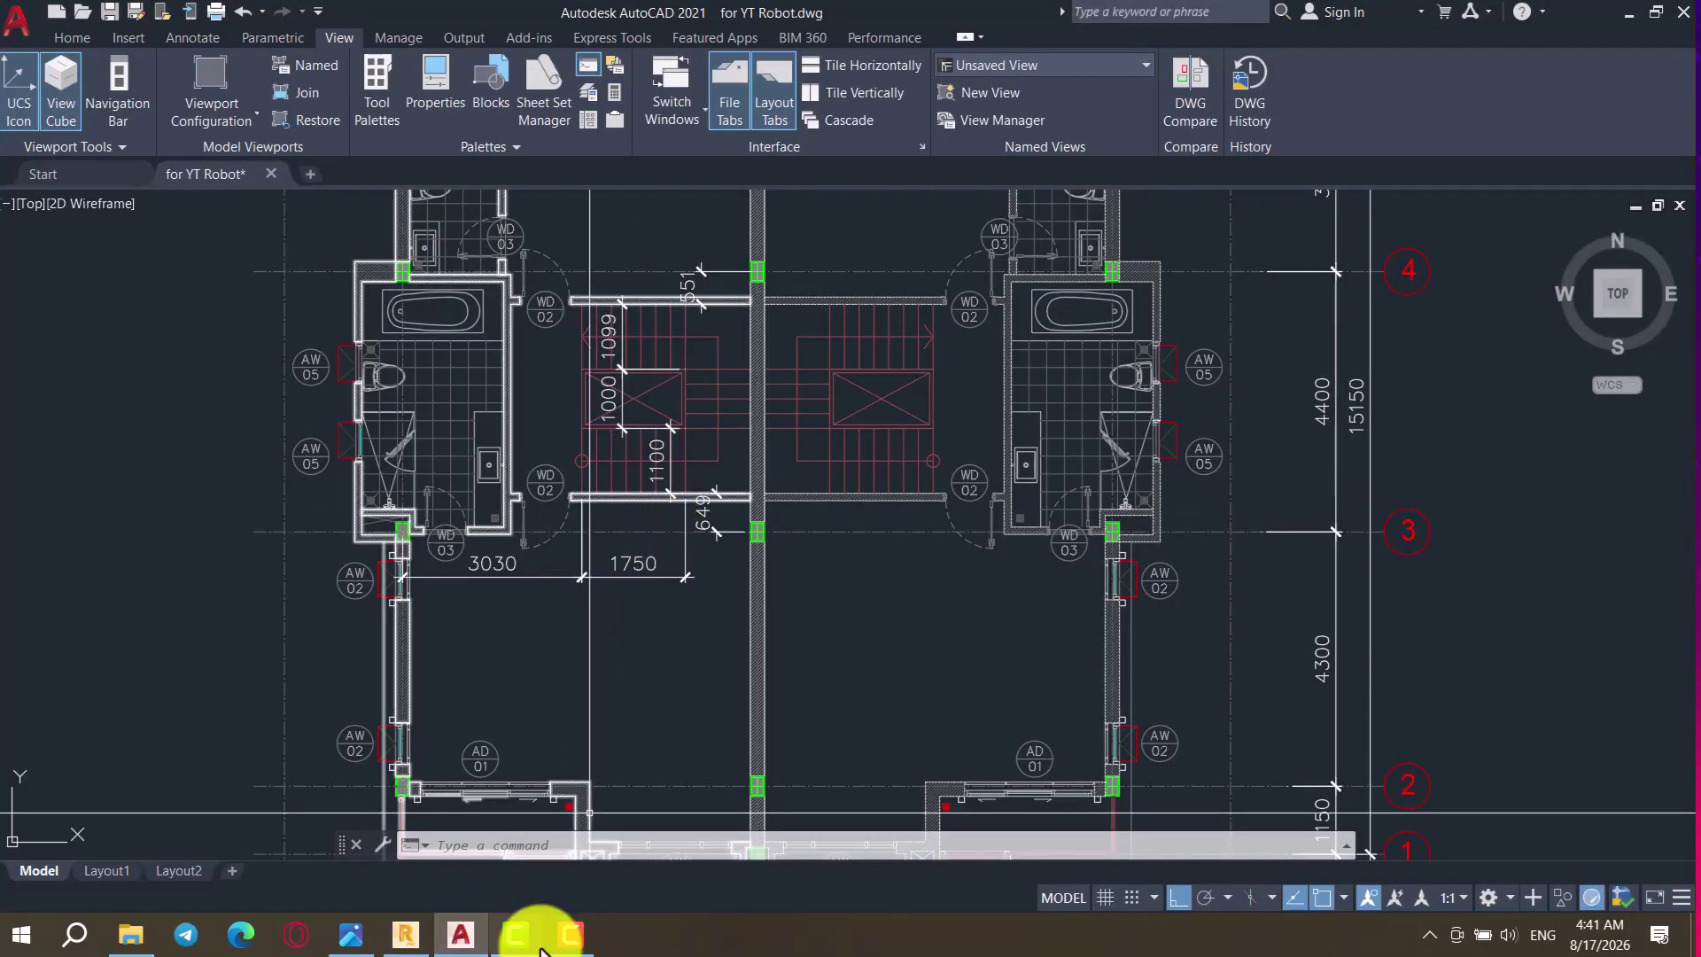
click(405, 934)
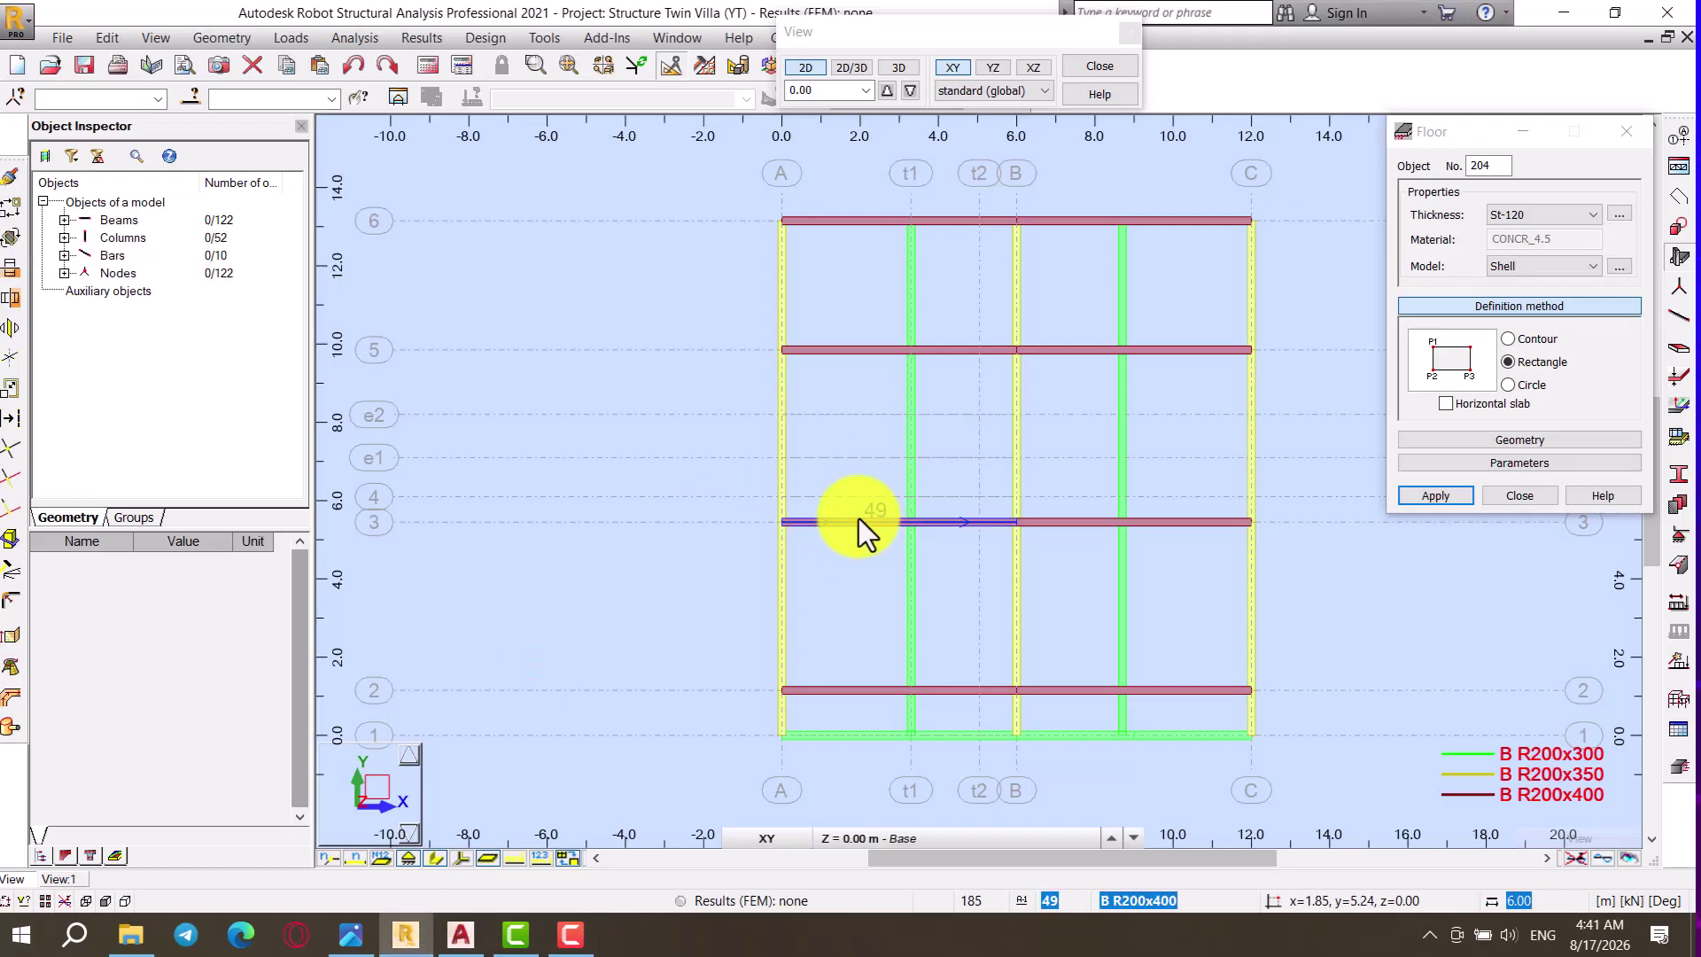
Step: Add a Y structural axis with the custom label e3, 1.1 m beyond axis e2, and apply the axis definition
click(1676, 143)
click(1350, 275)
click(1315, 470)
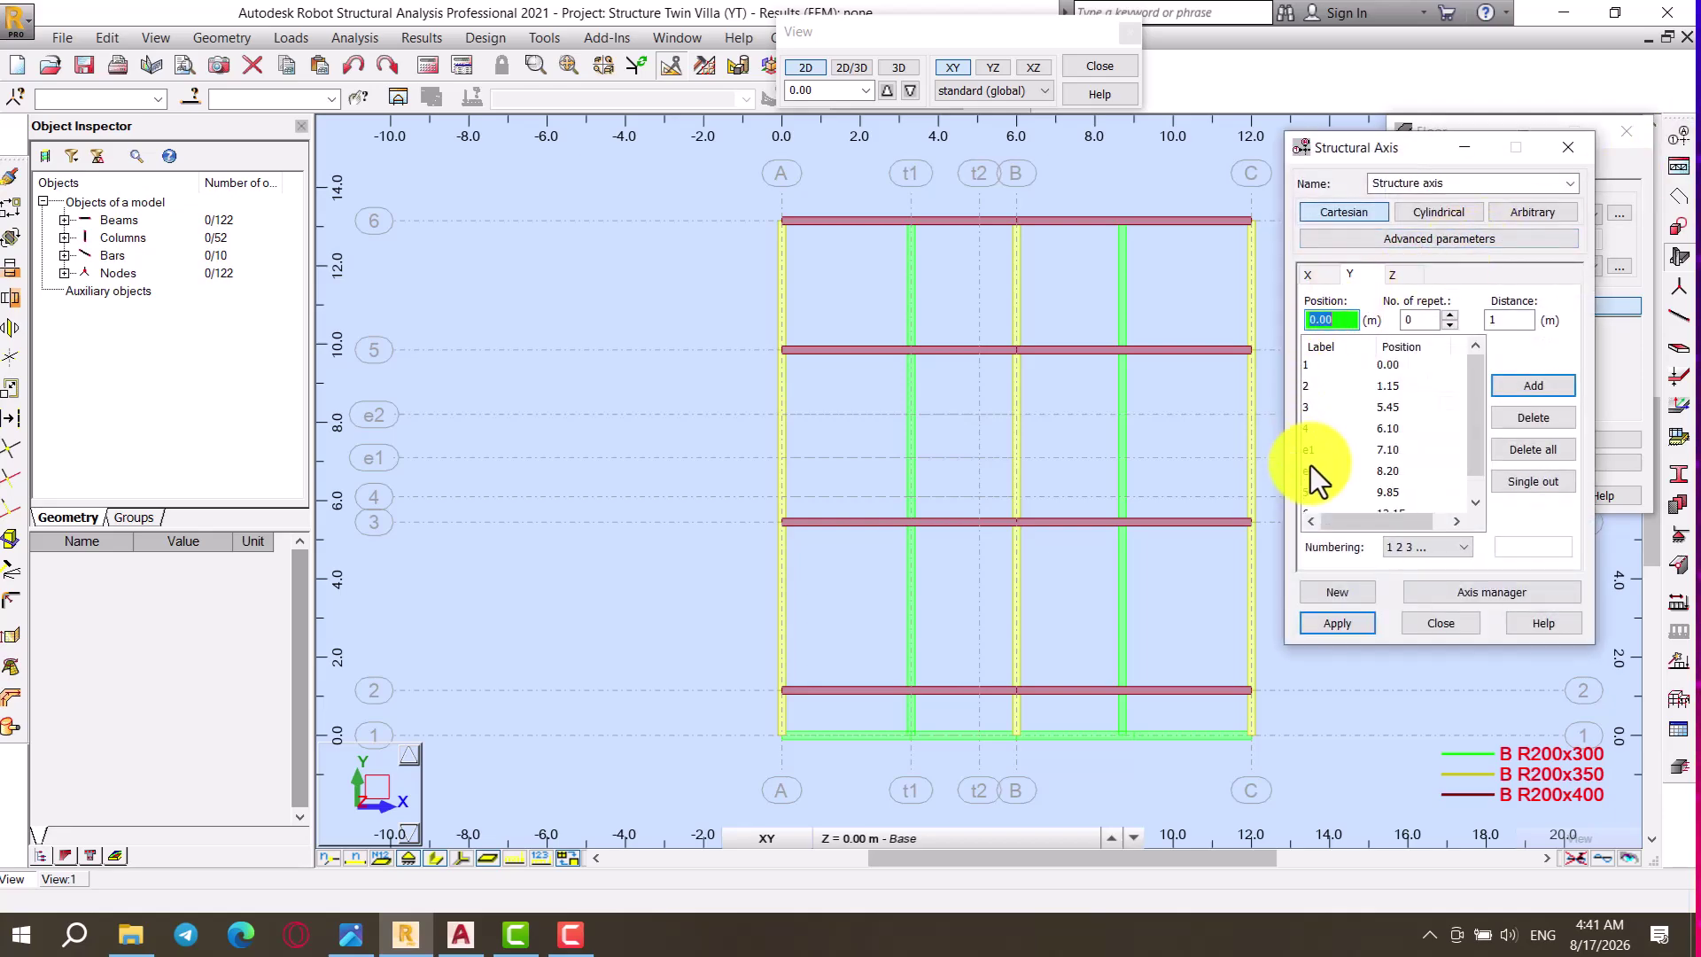
click(1502, 324)
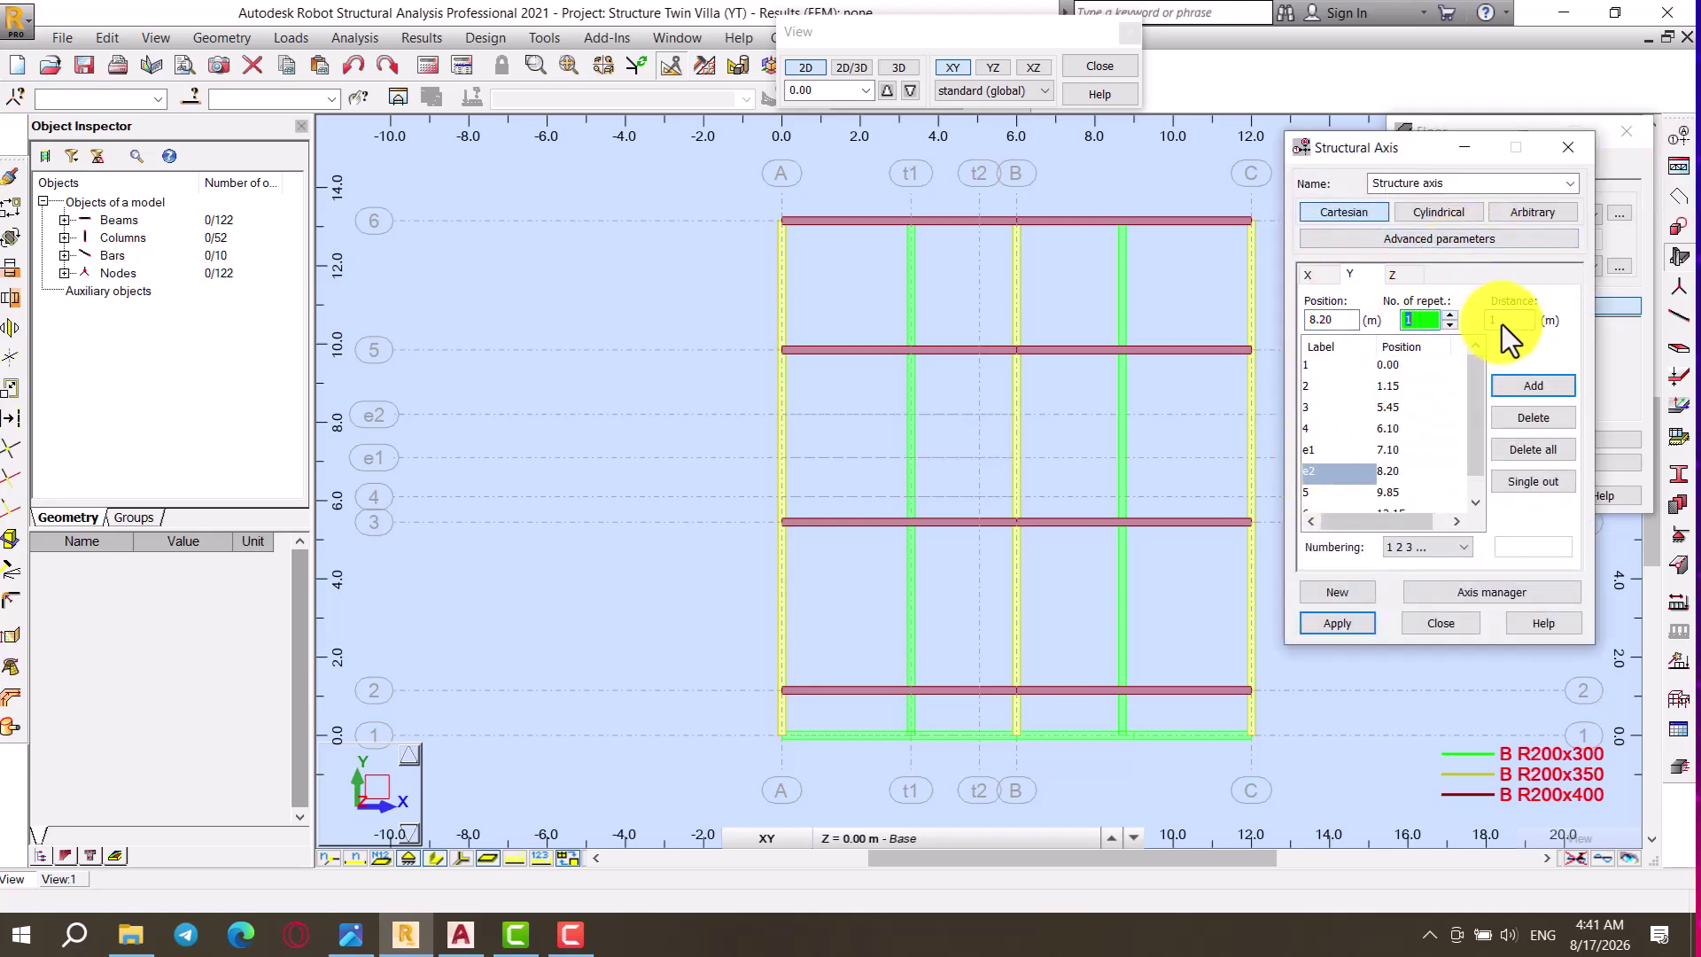
text(1.1)
click(1403, 547)
click(1416, 606)
click(1502, 551)
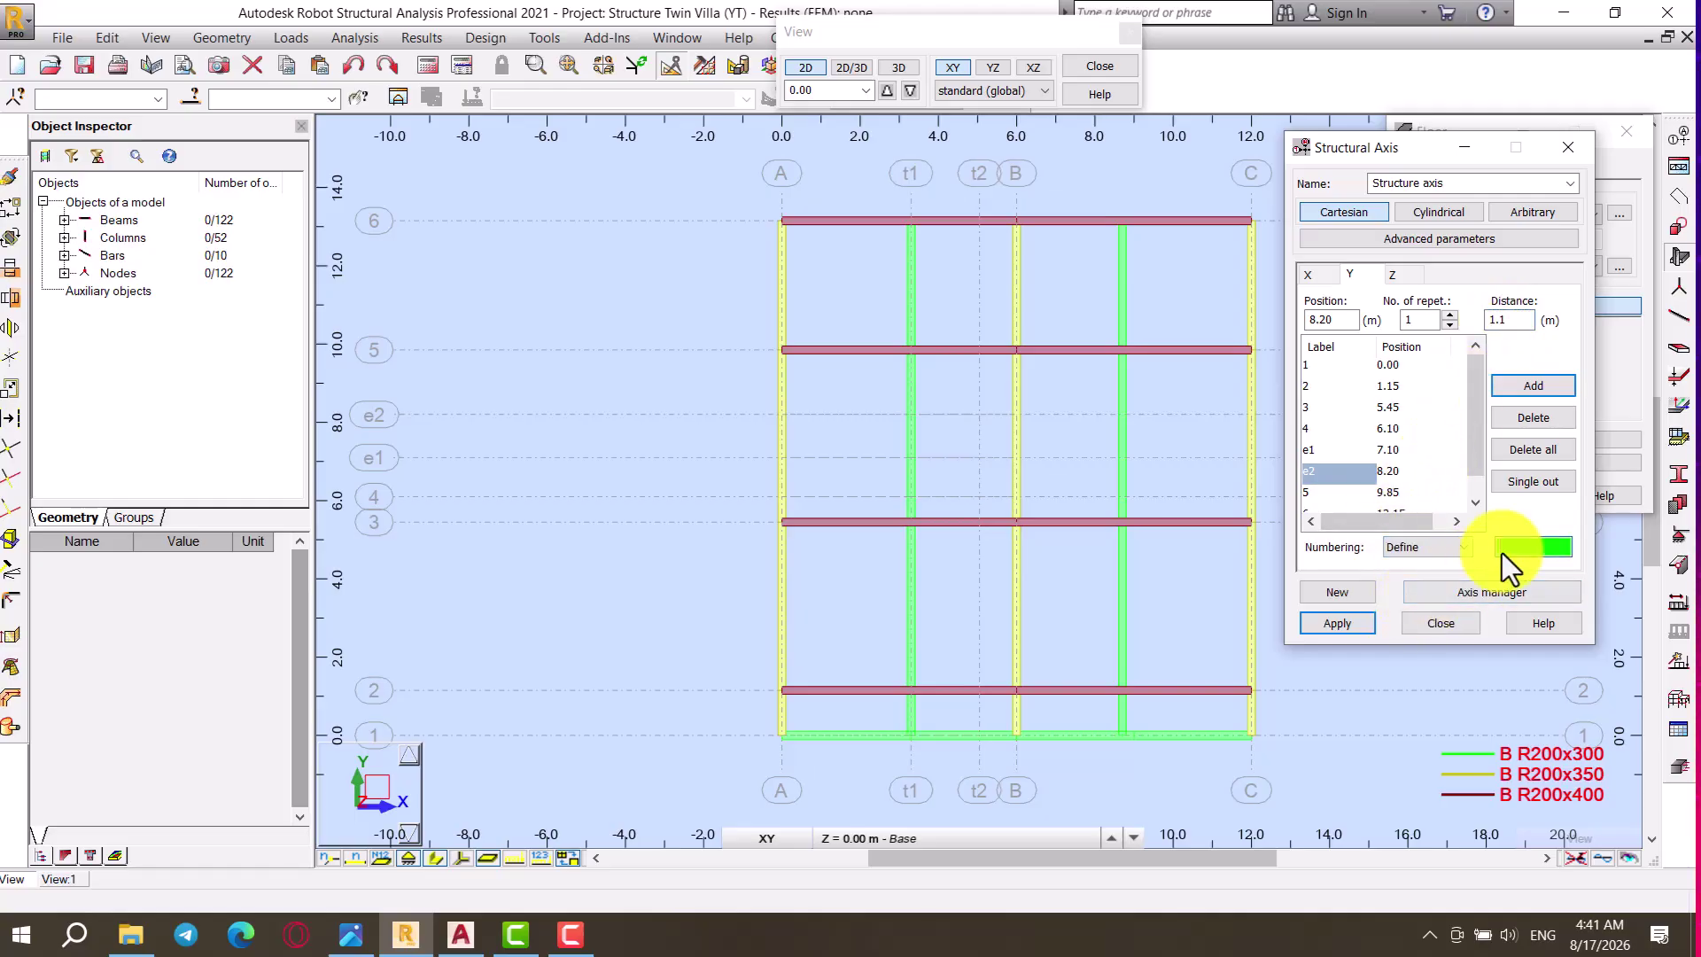
text(e3)
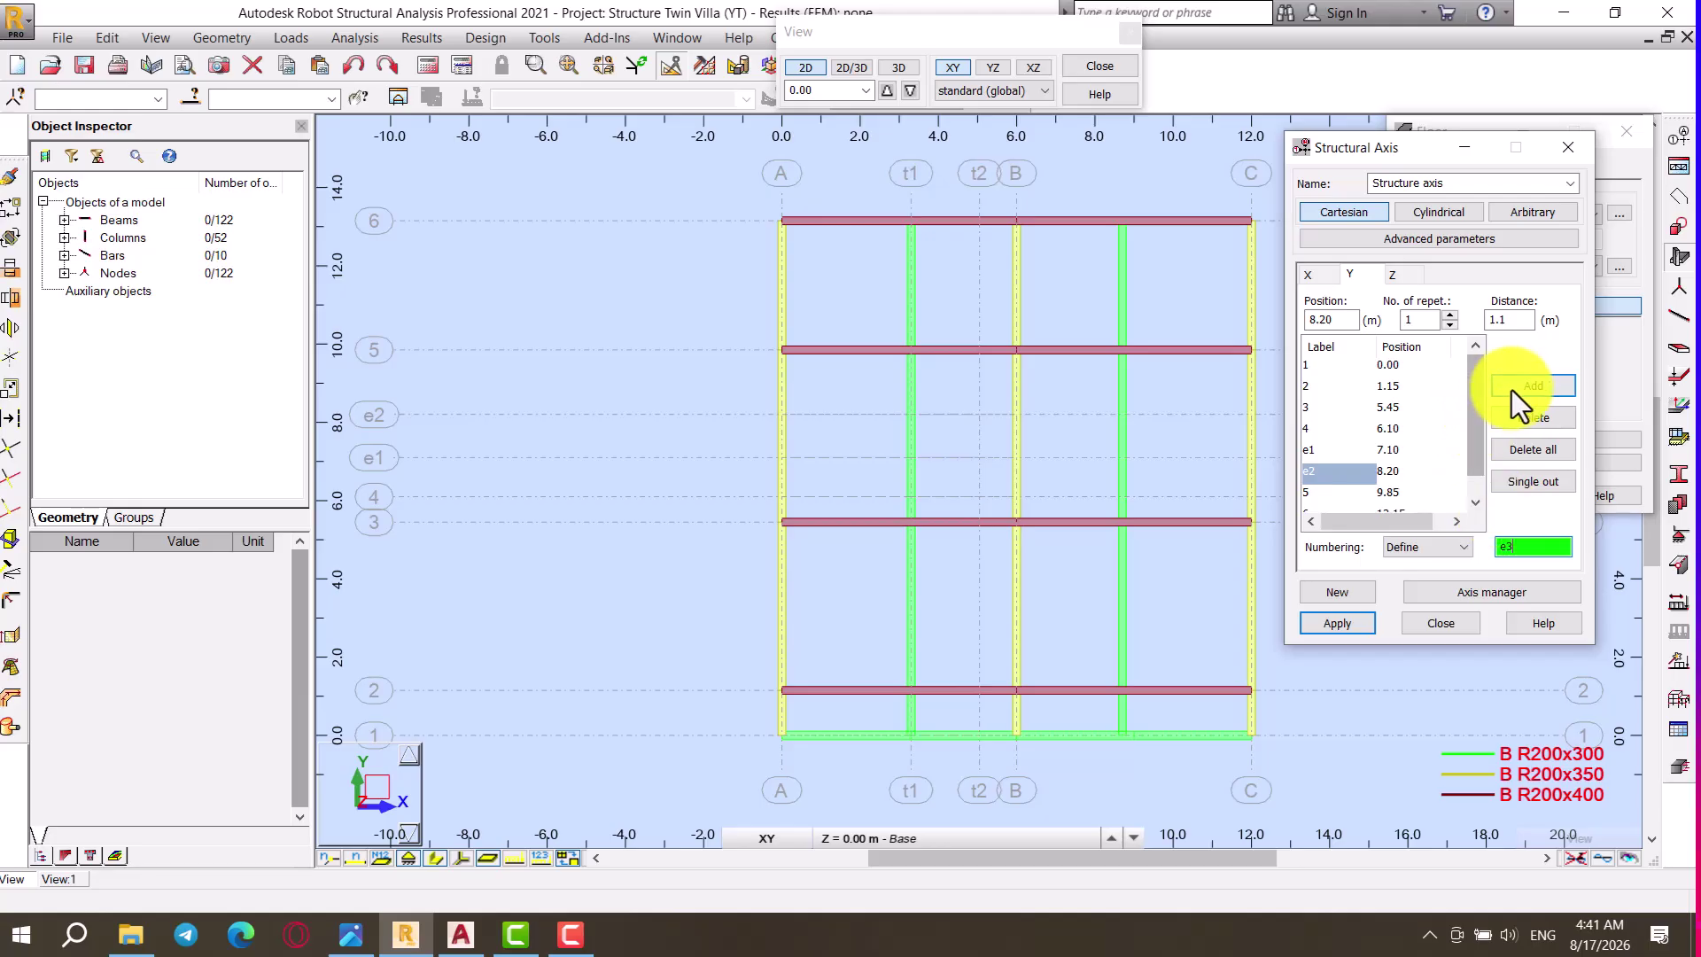
click(1509, 391)
click(1333, 624)
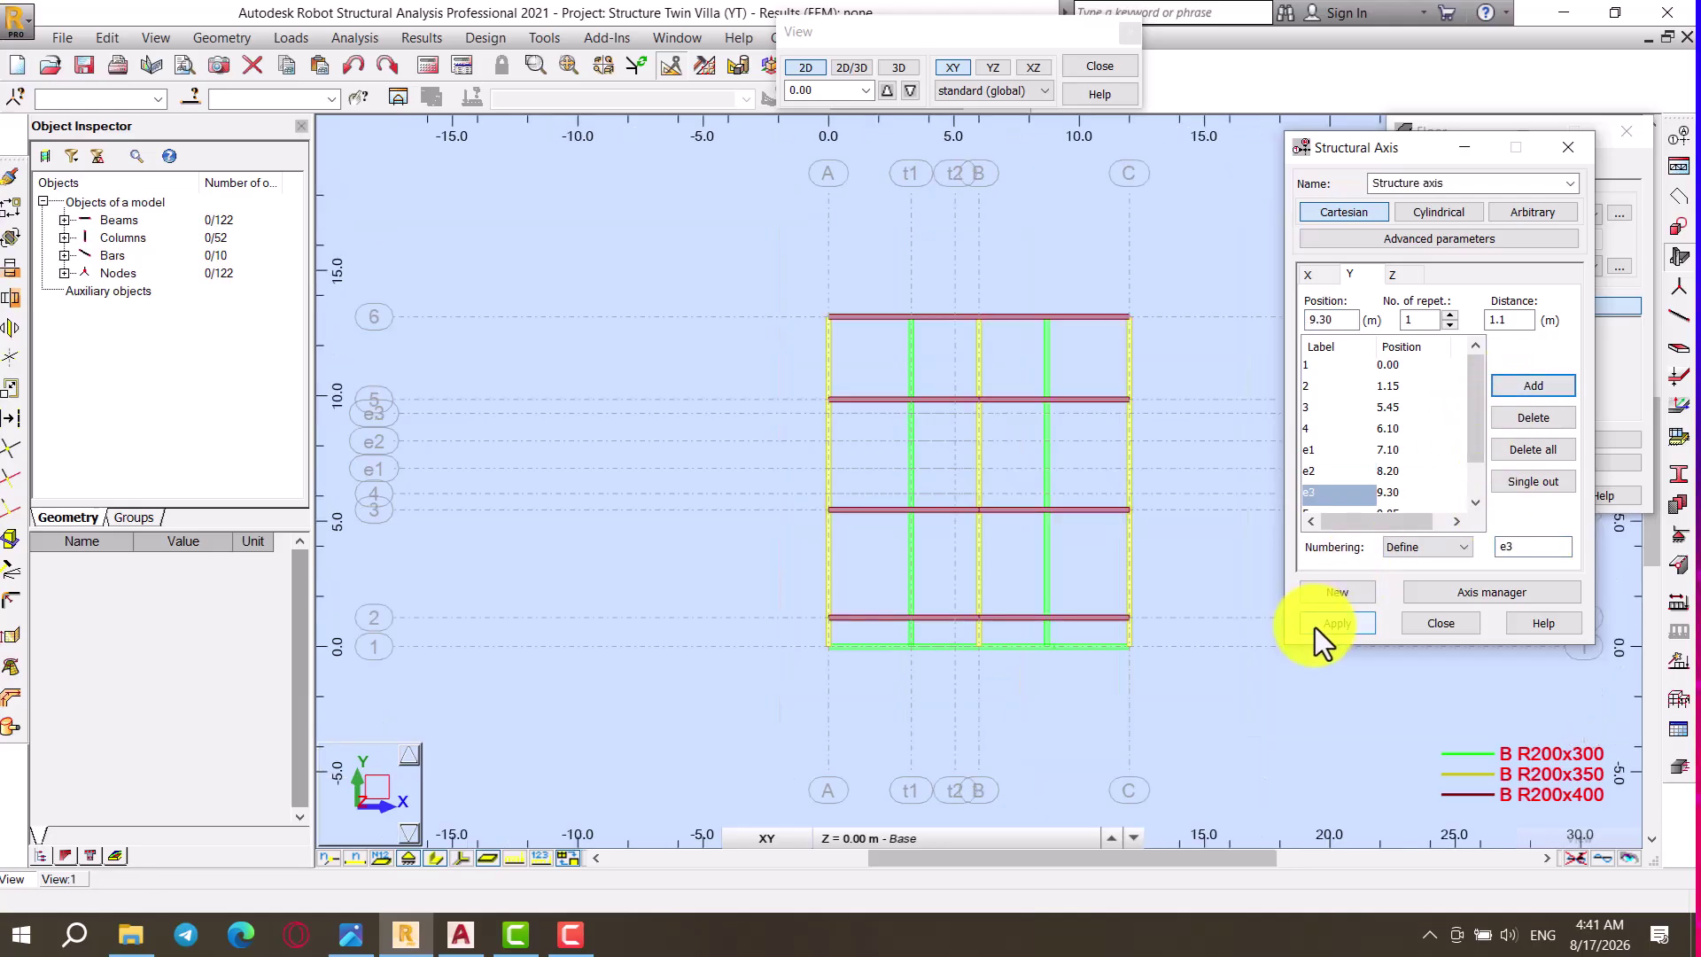
click(1415, 626)
scroll(636, 429, up, 3)
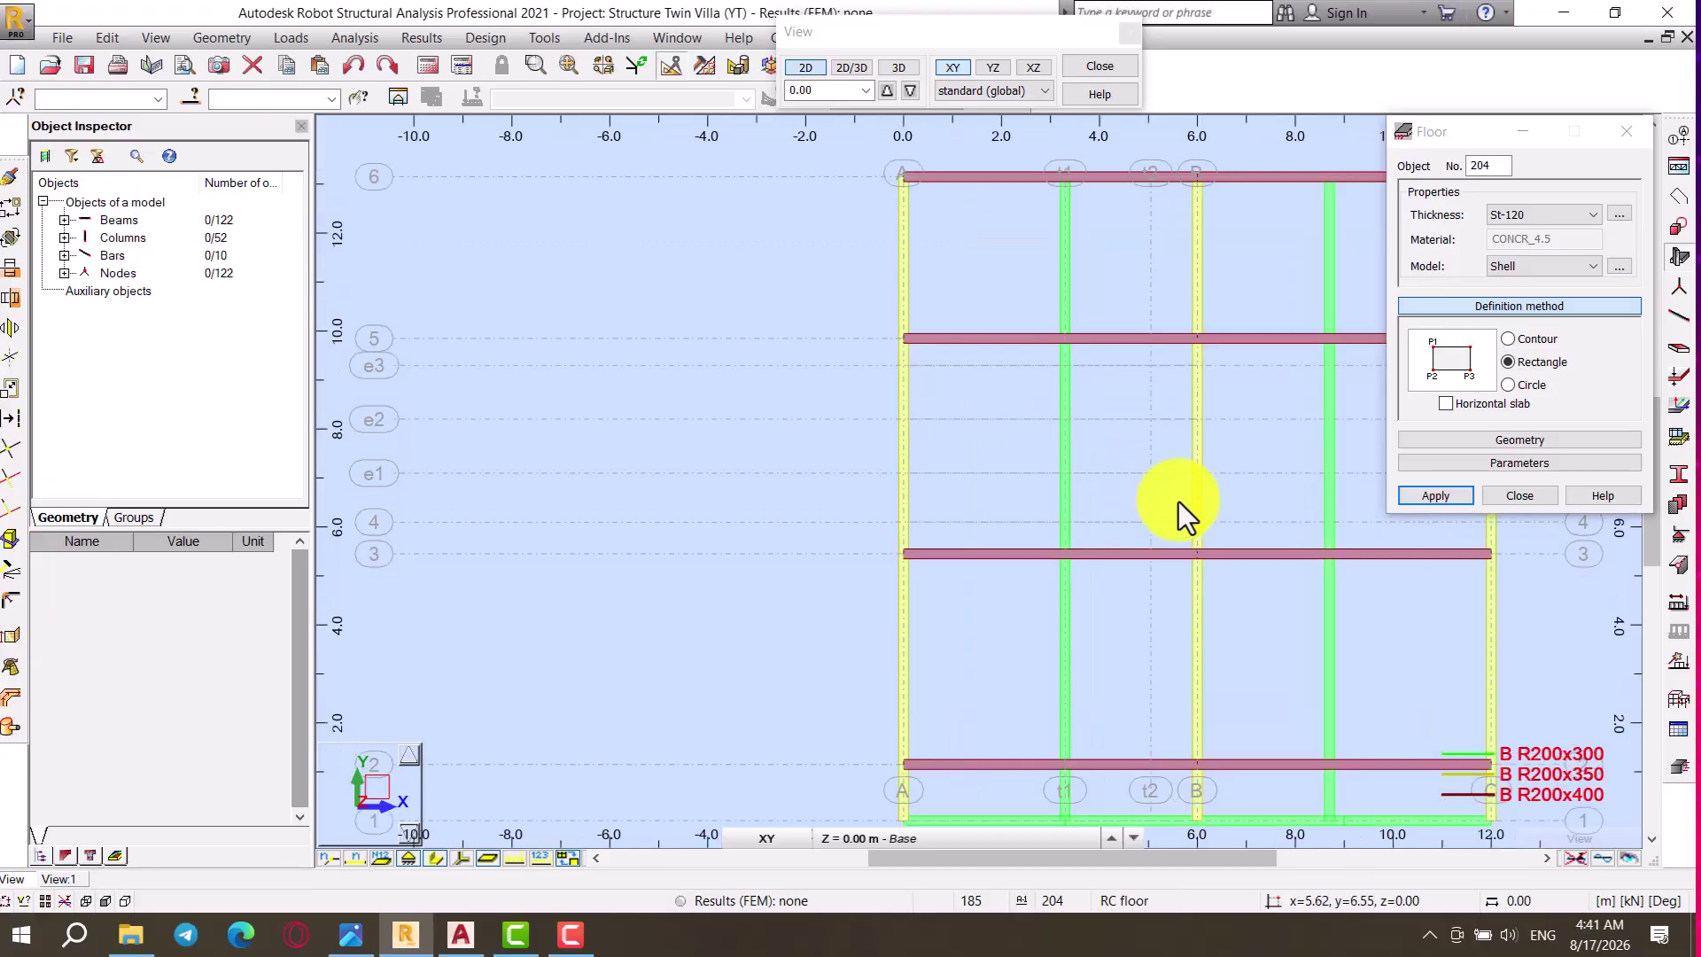
Step: Model an inclined St-120 rectangular stair flight between axes 4 and e1, from t1 at level 0.00 to t2 at level 1.45, with Horizontal slab off
scroll(1223, 497, up, 2)
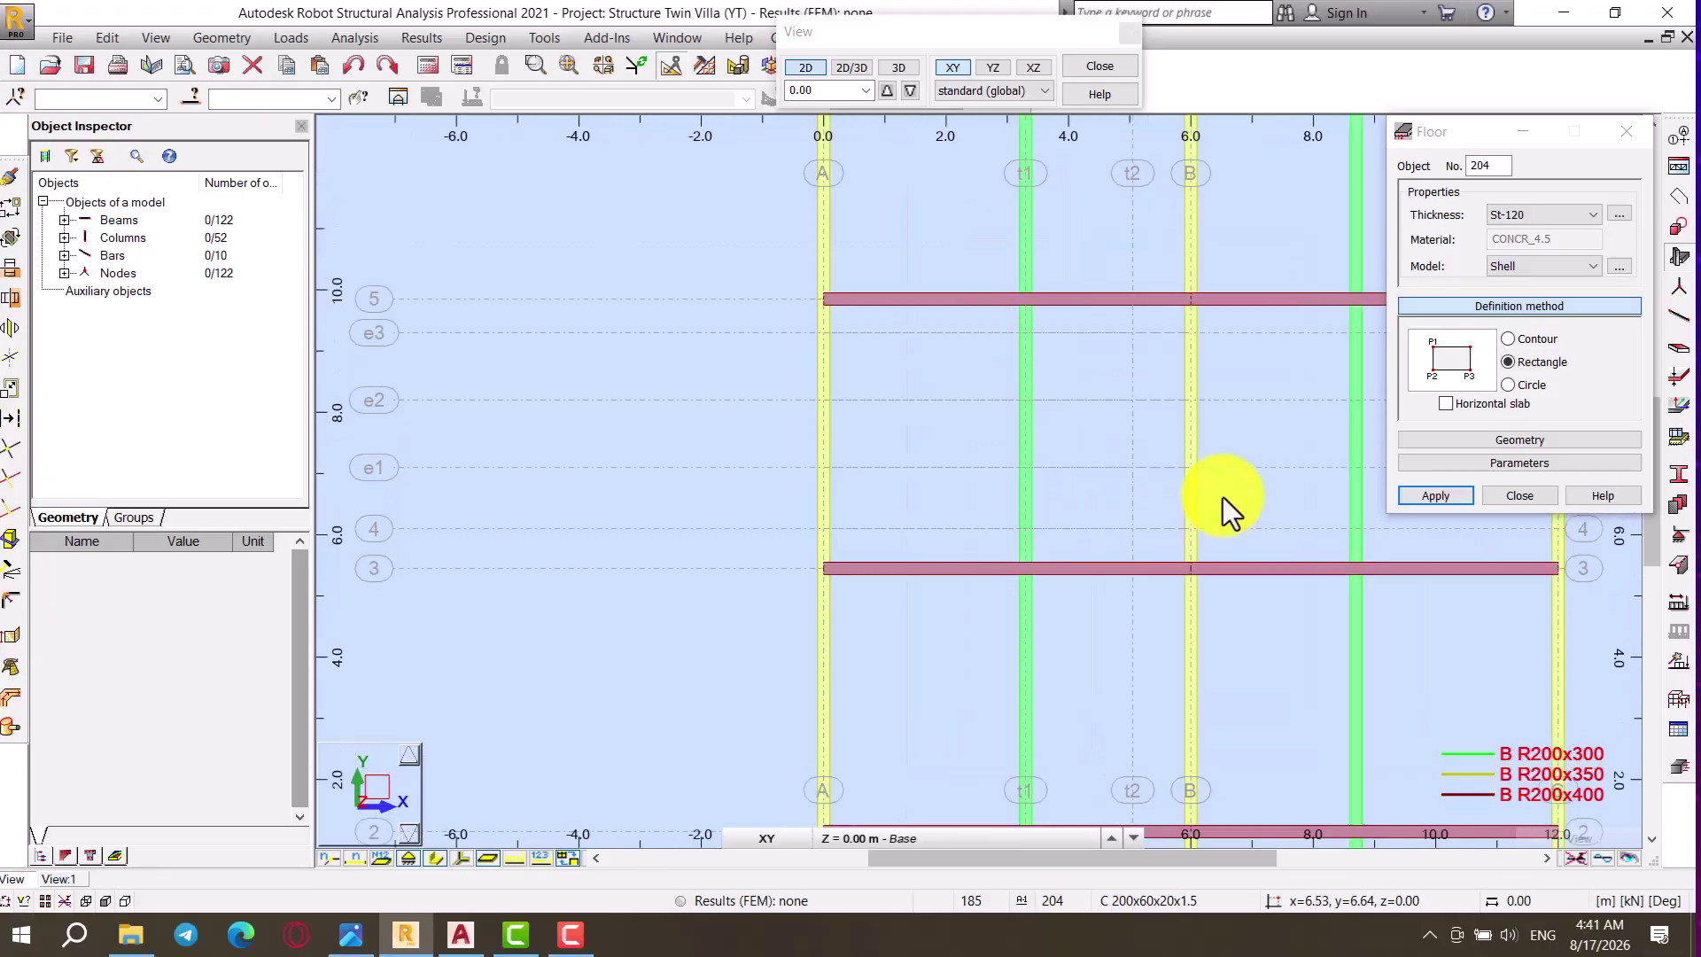
click(1513, 494)
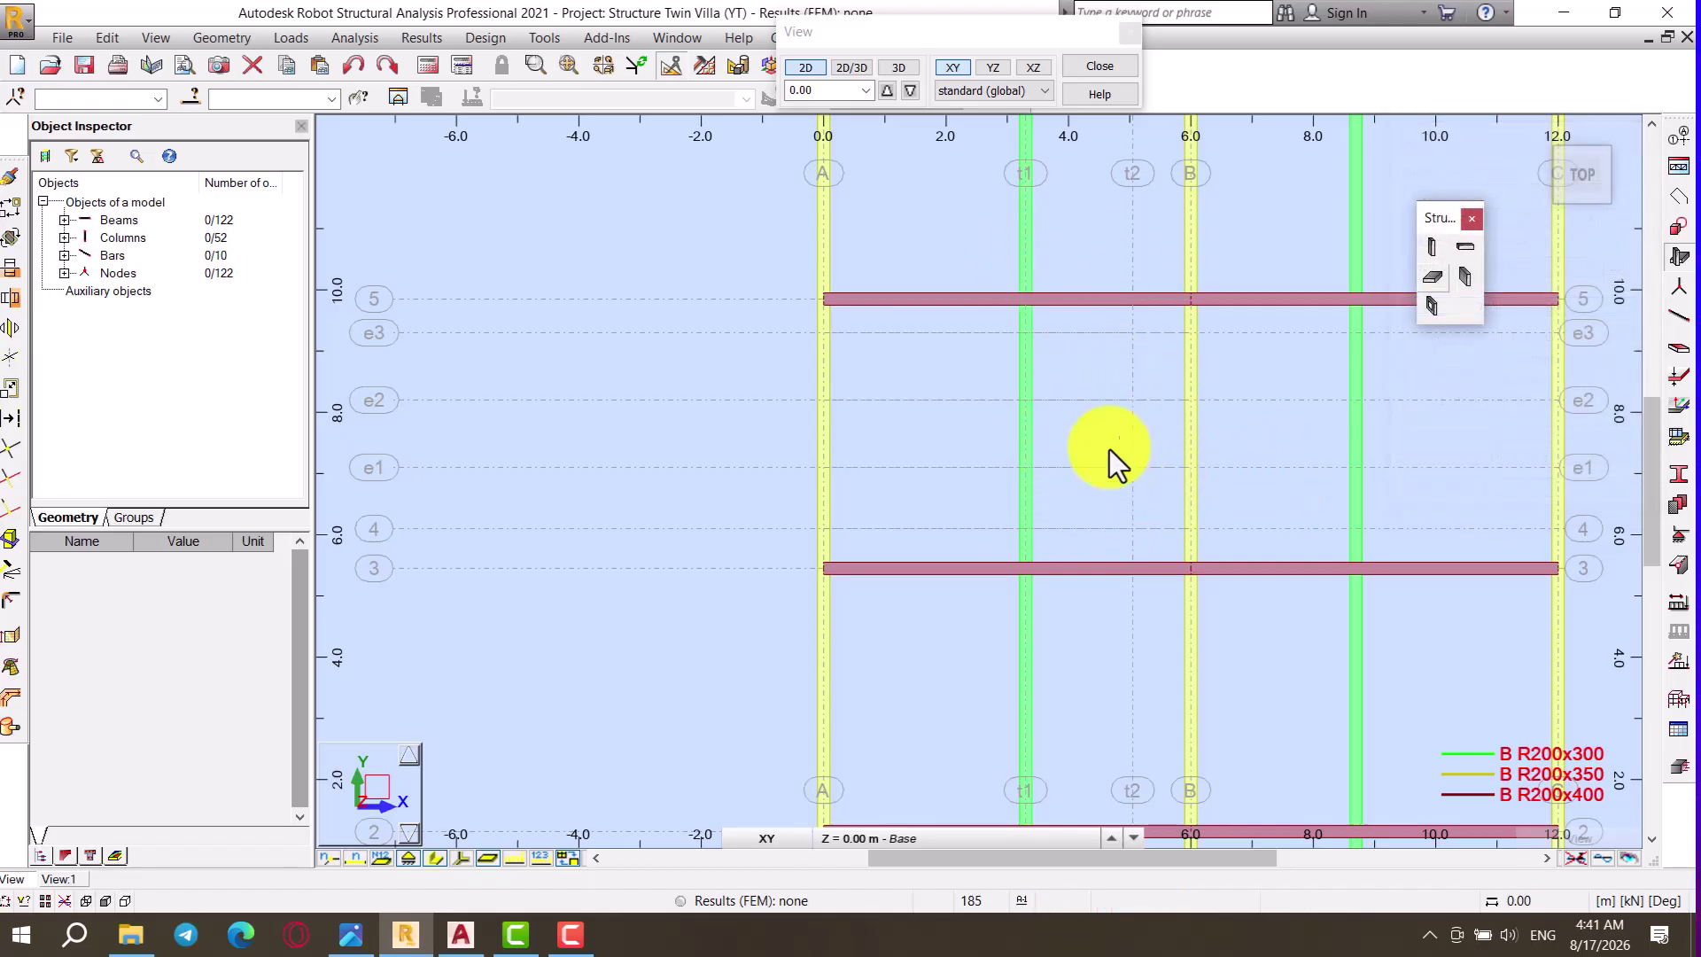
click(1432, 276)
click(1509, 361)
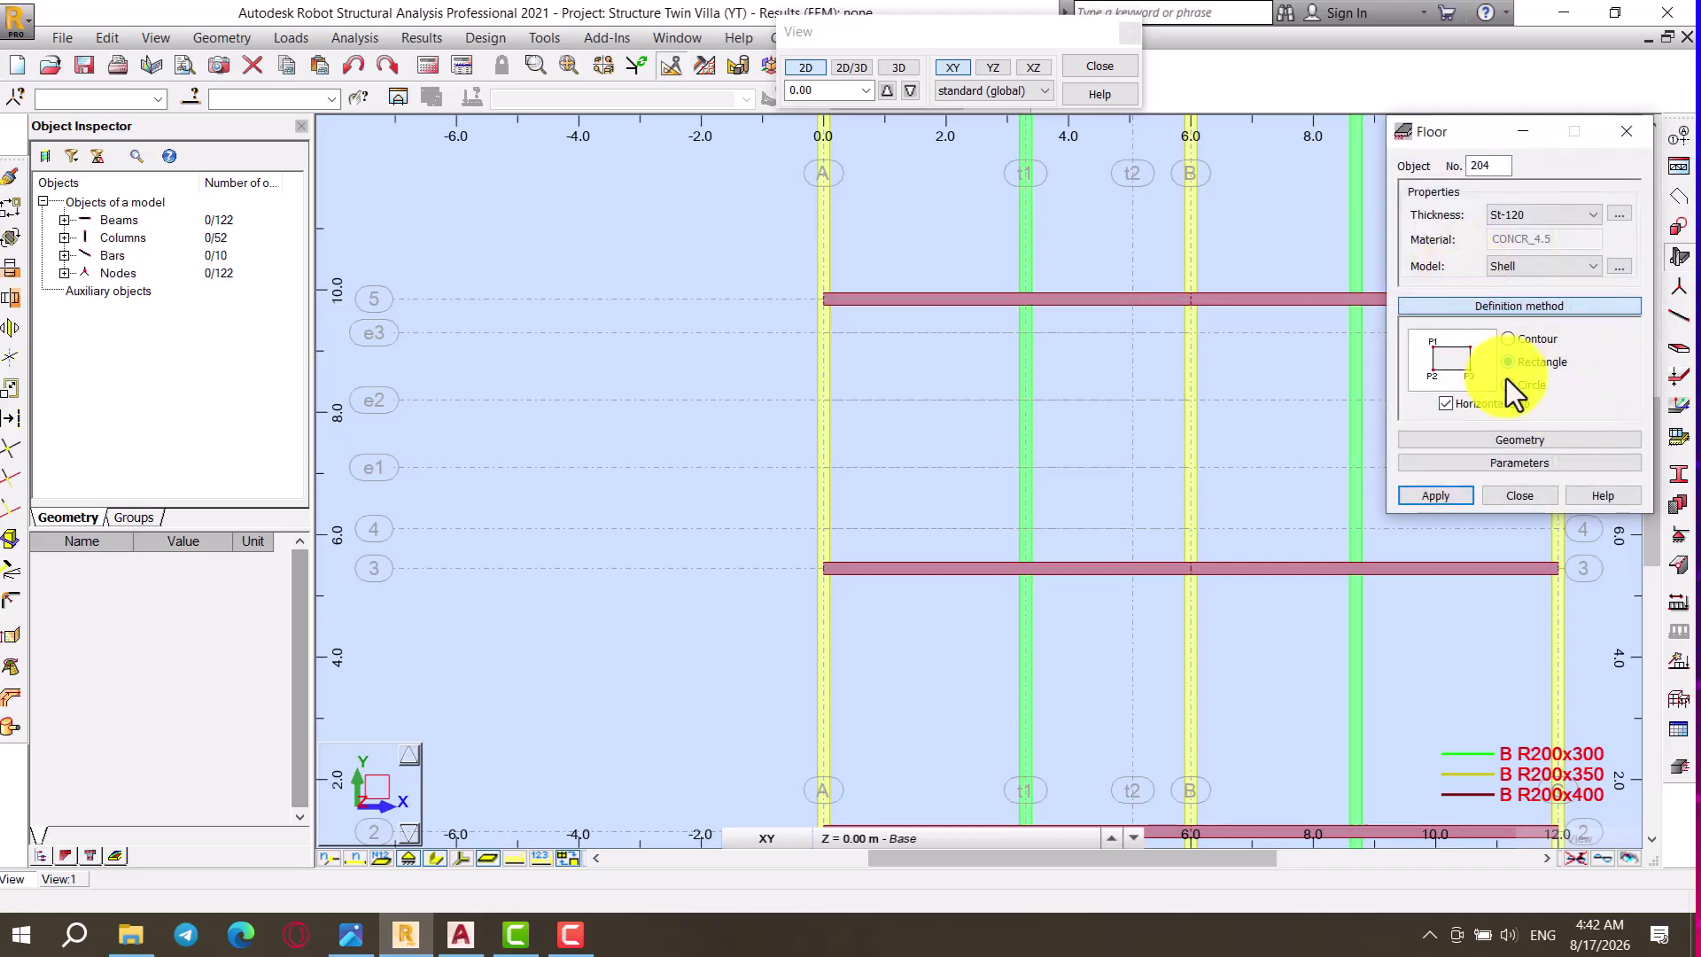
click(1447, 404)
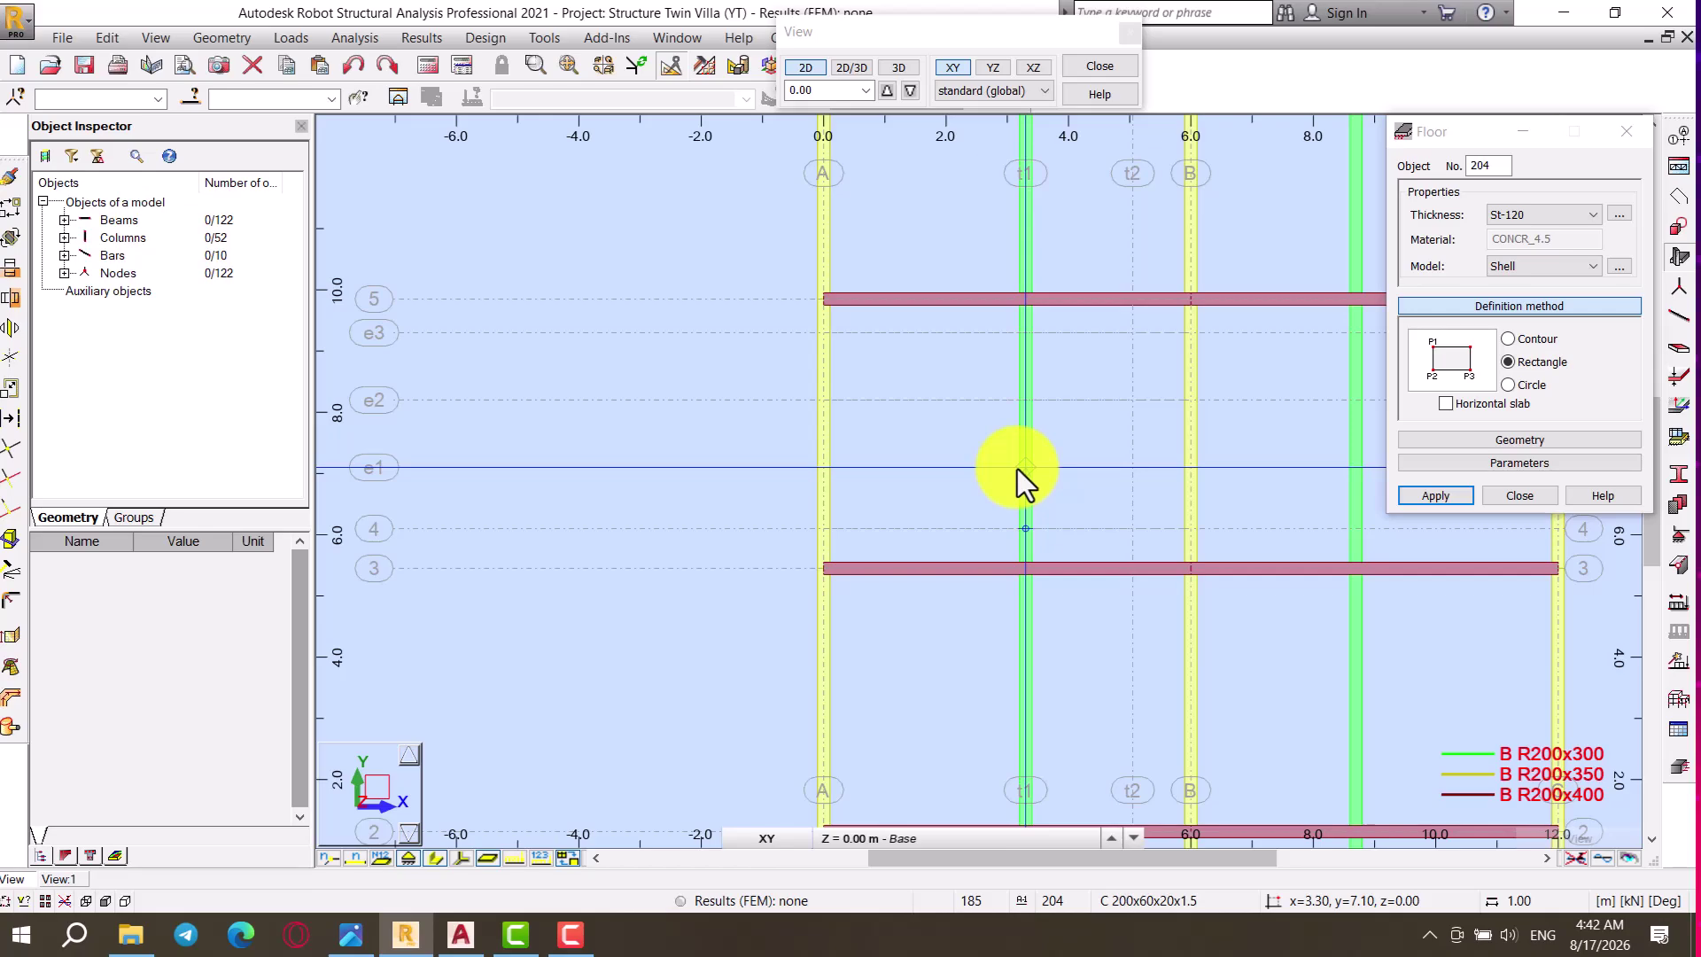
click(885, 92)
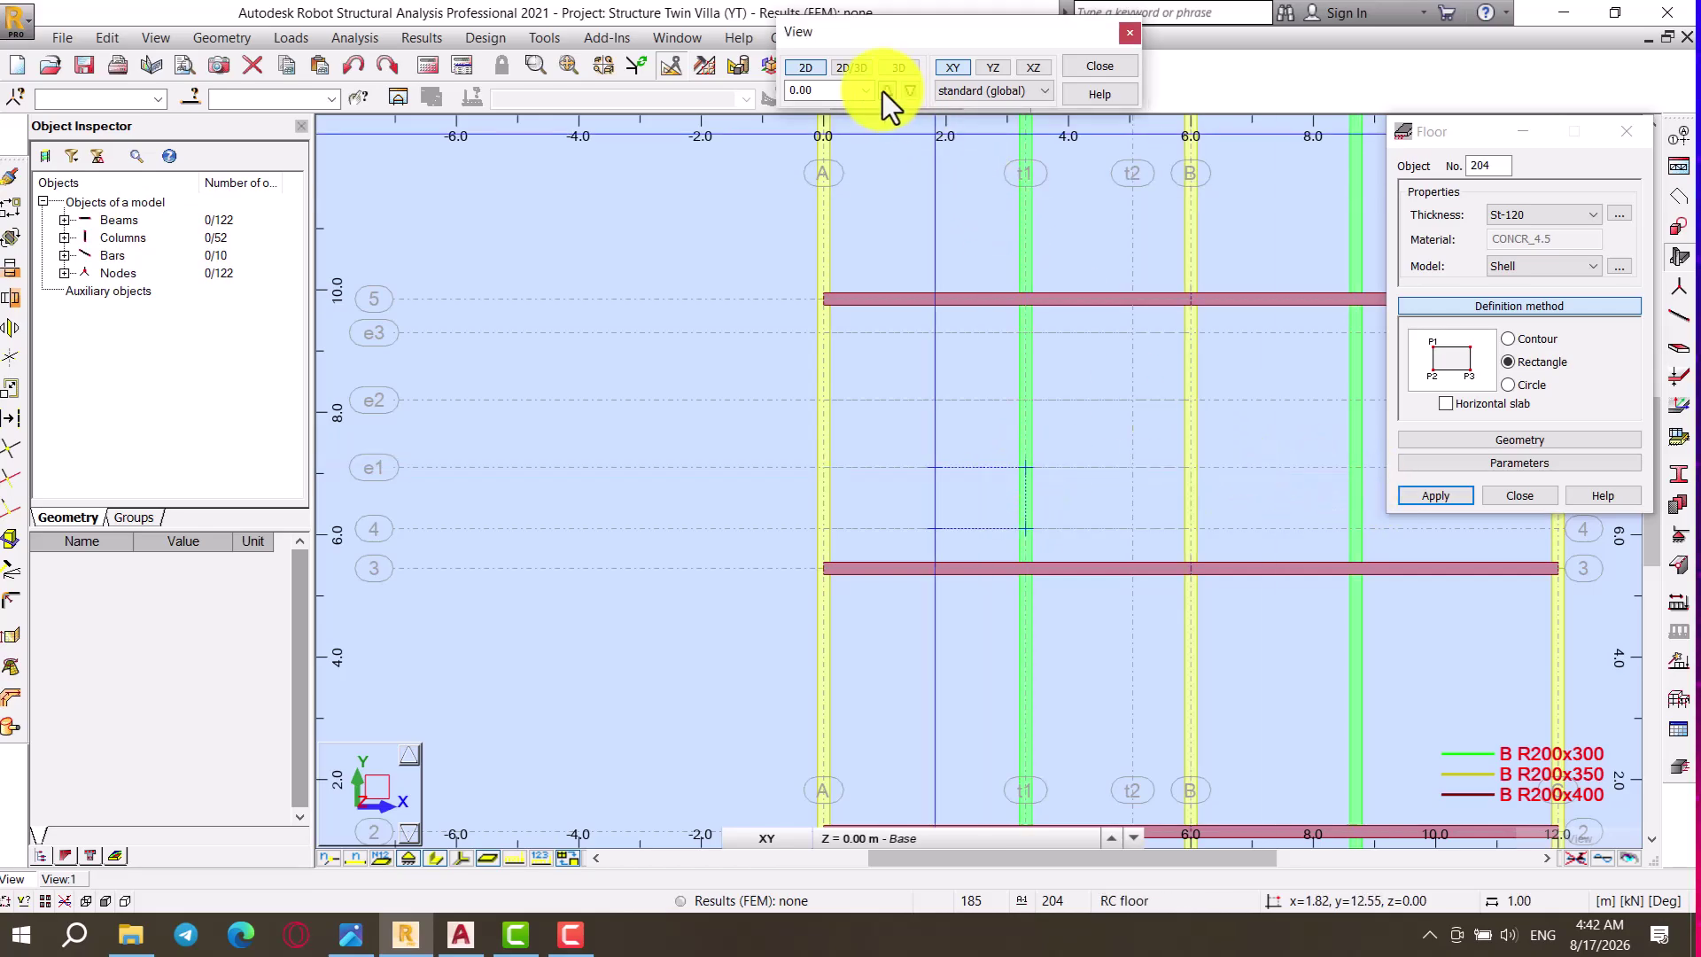
click(1130, 466)
scroll(1224, 572, up, 1)
click(1541, 492)
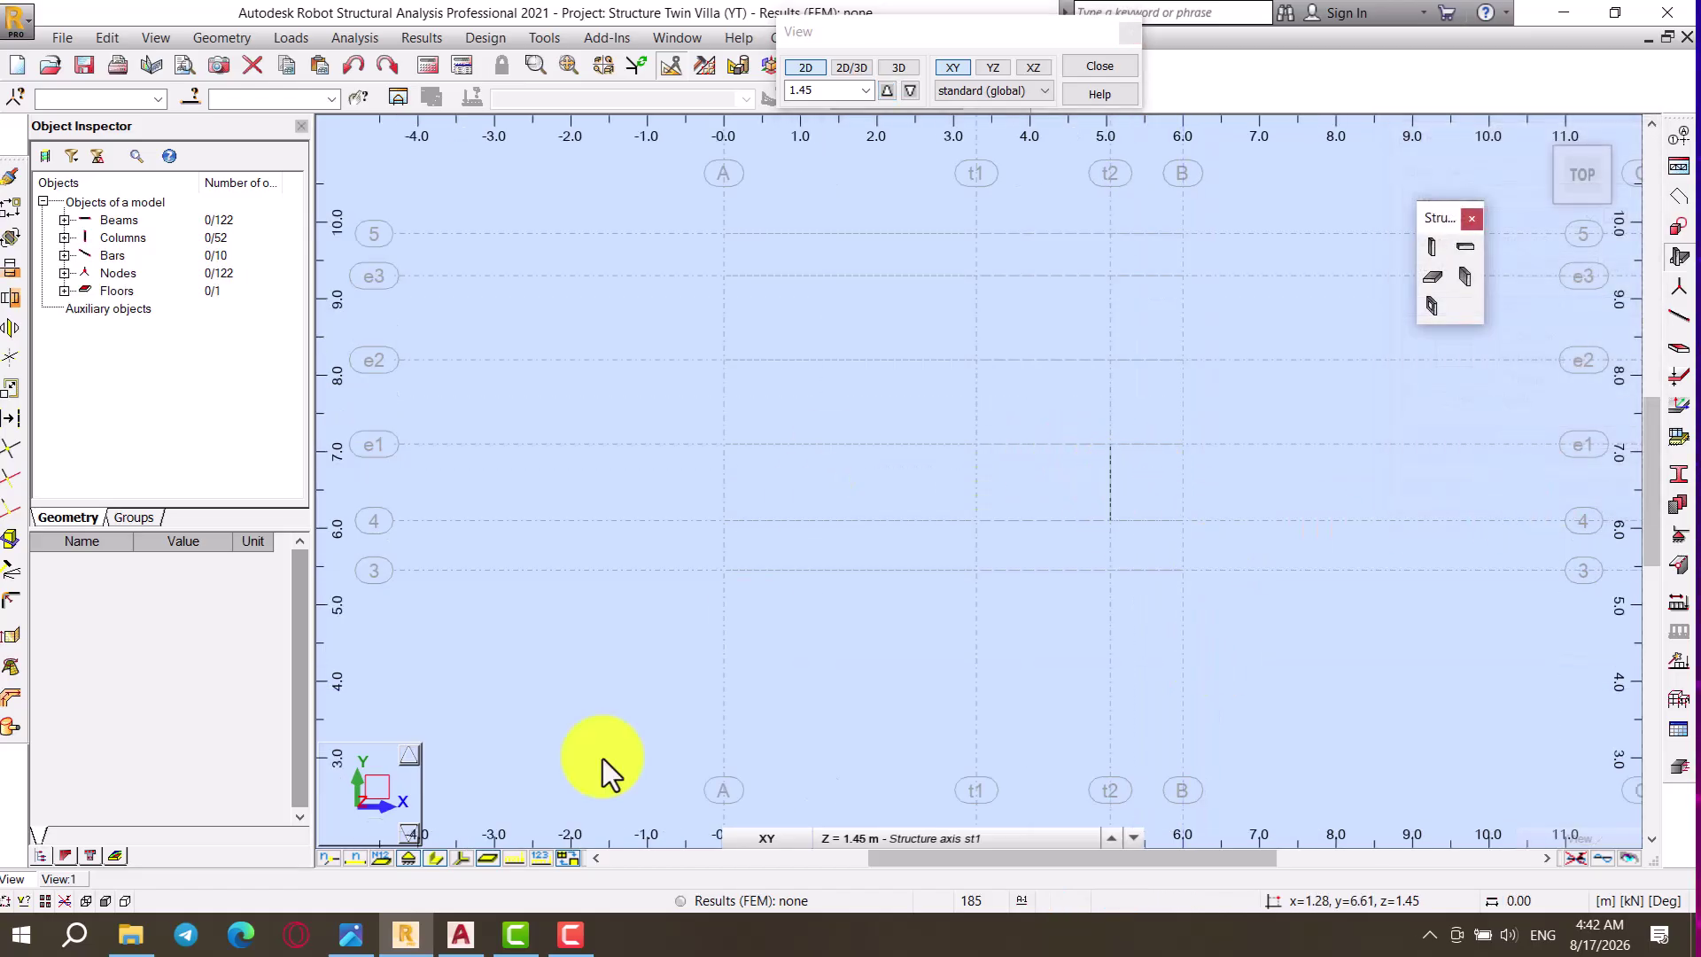
Step: Examine the first inclined stair flight in 3D from several angles
click(896, 68)
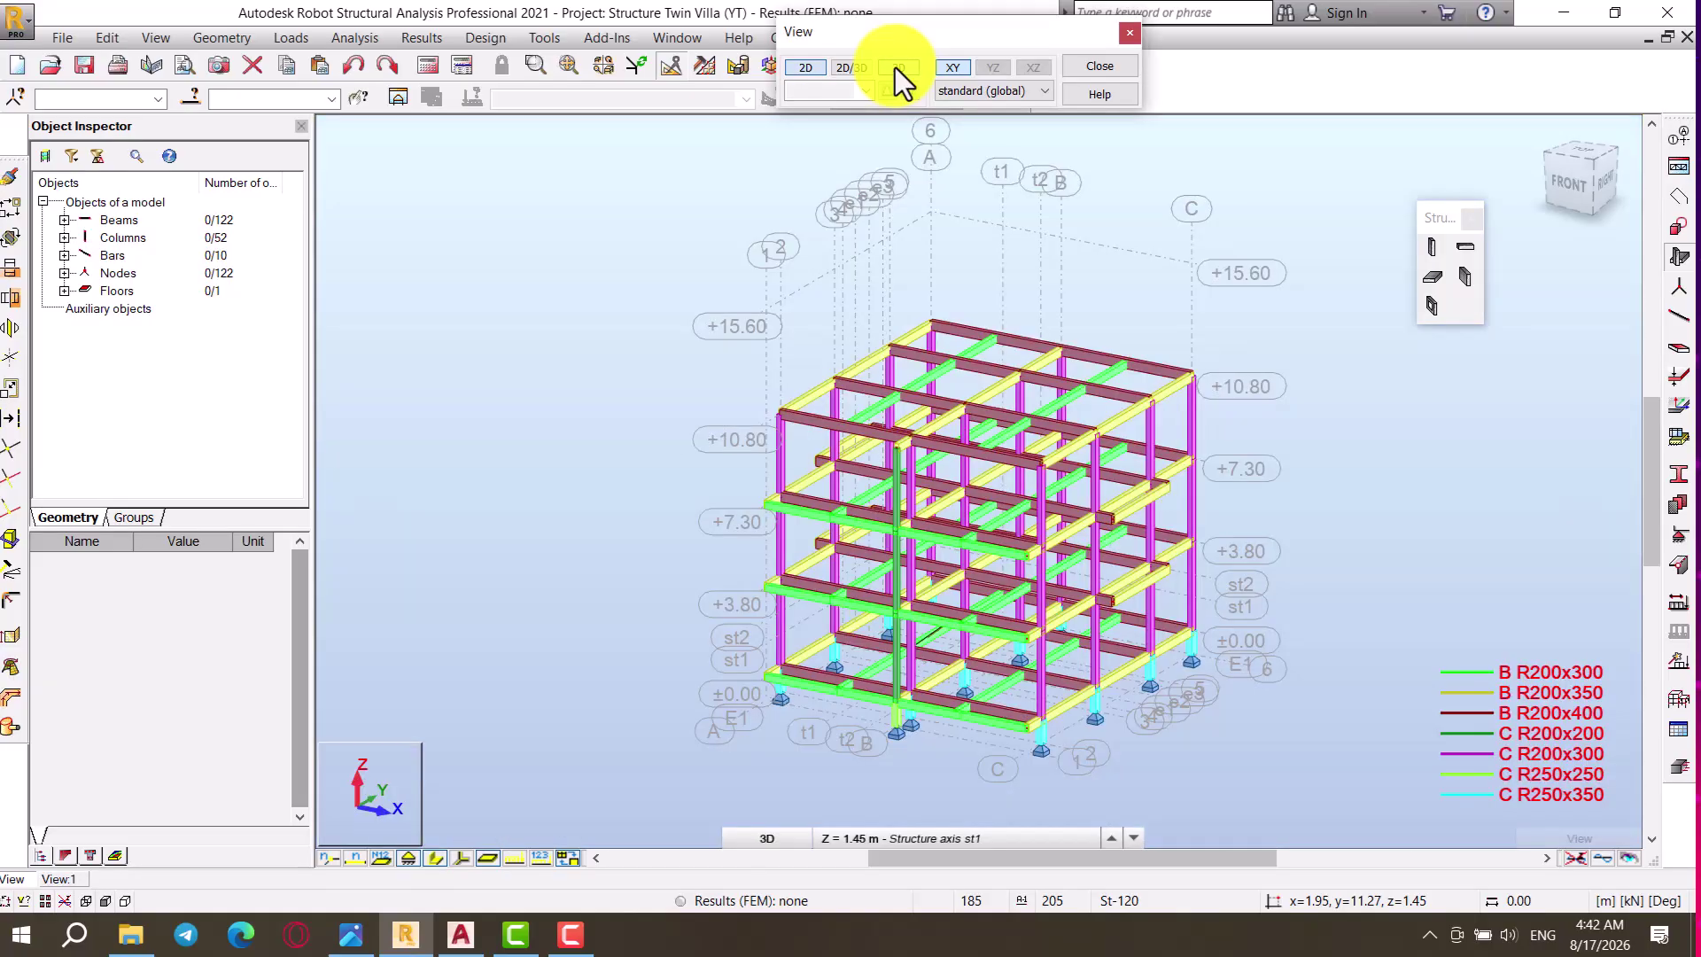
right_click(470, 336)
click(570, 429)
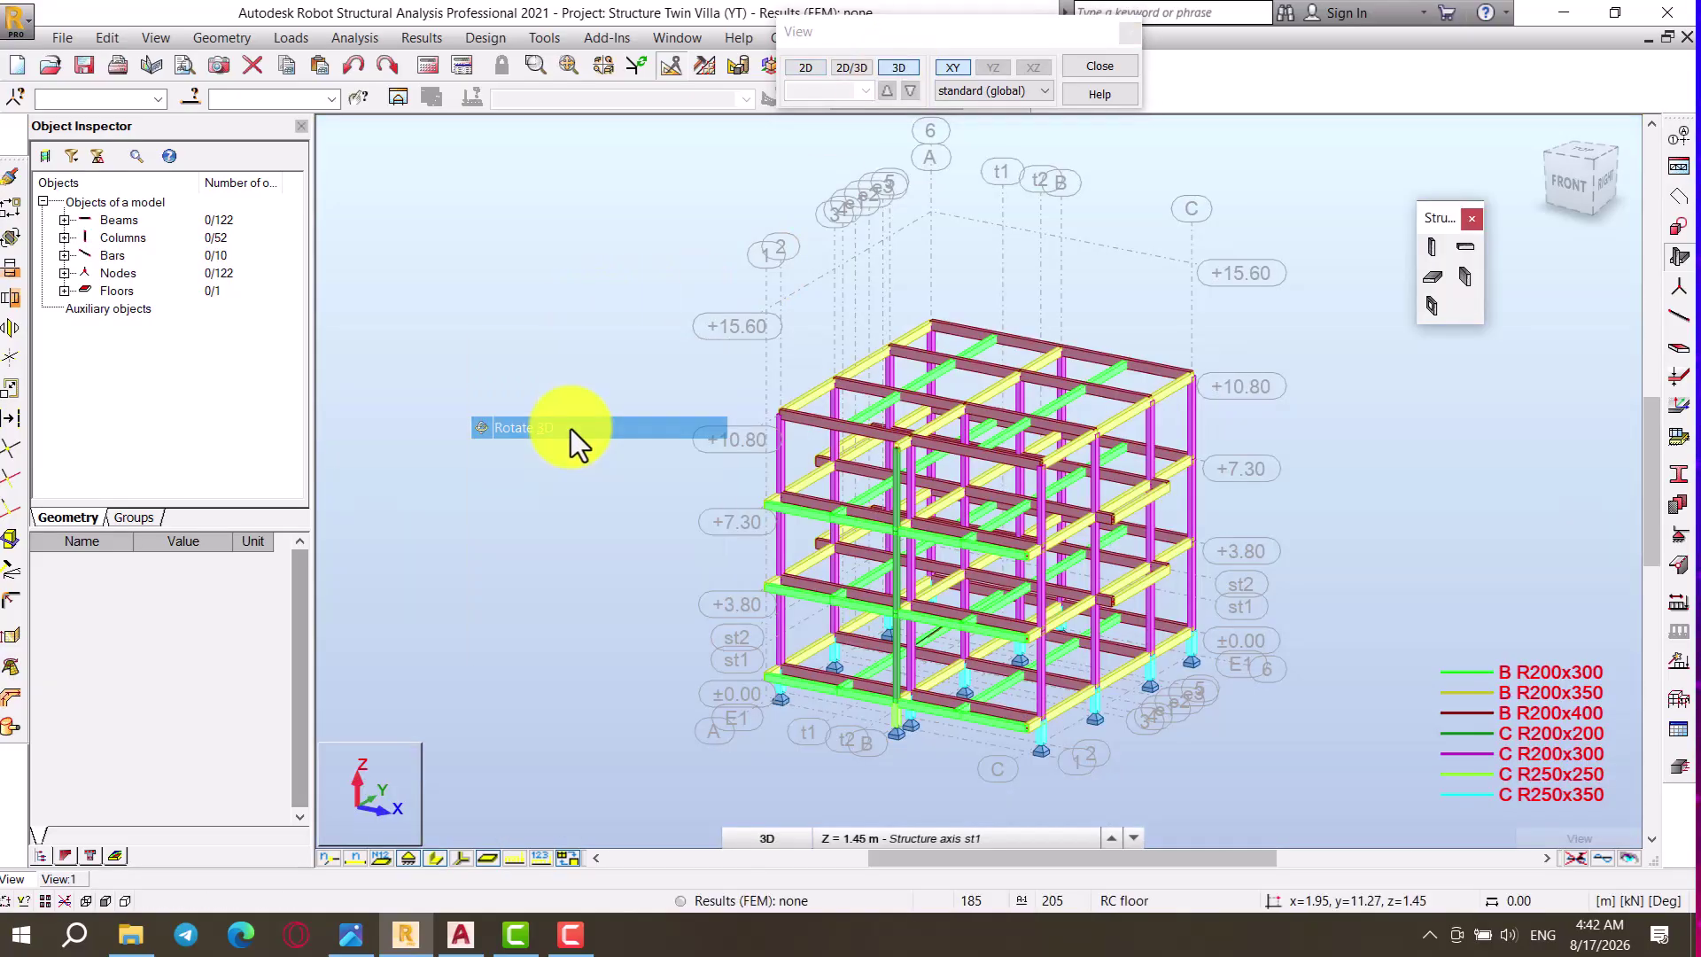
drag(570, 428, 699, 406)
scroll(951, 692, up, 10)
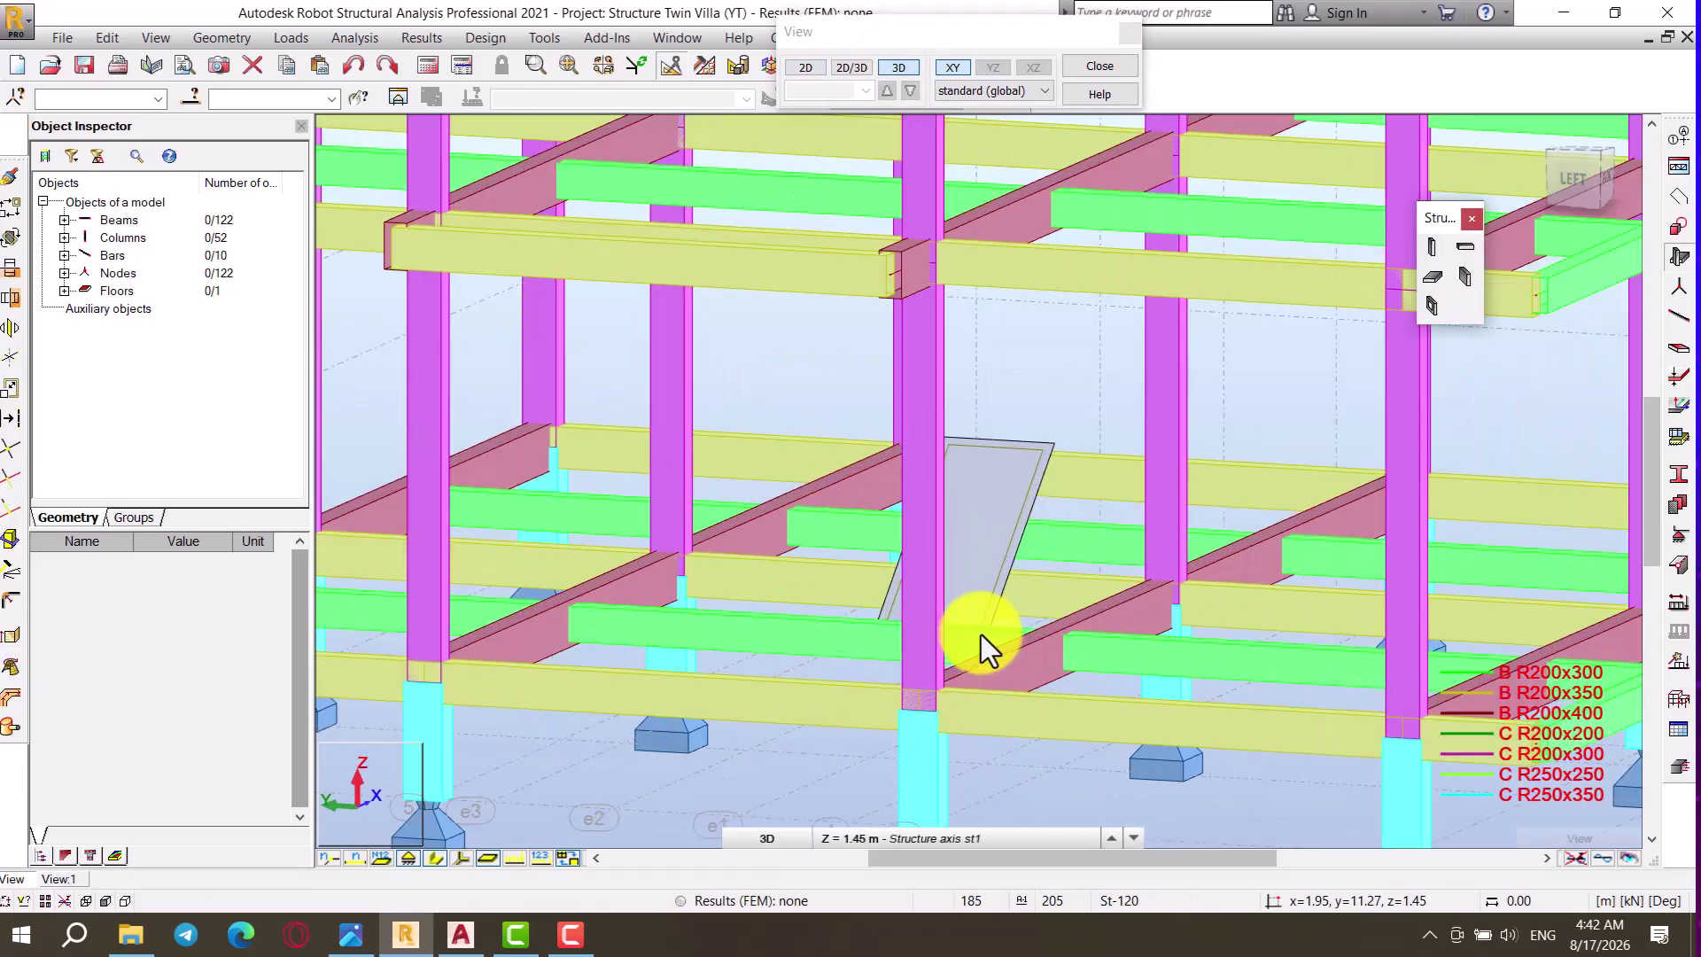
drag(981, 635, 921, 647)
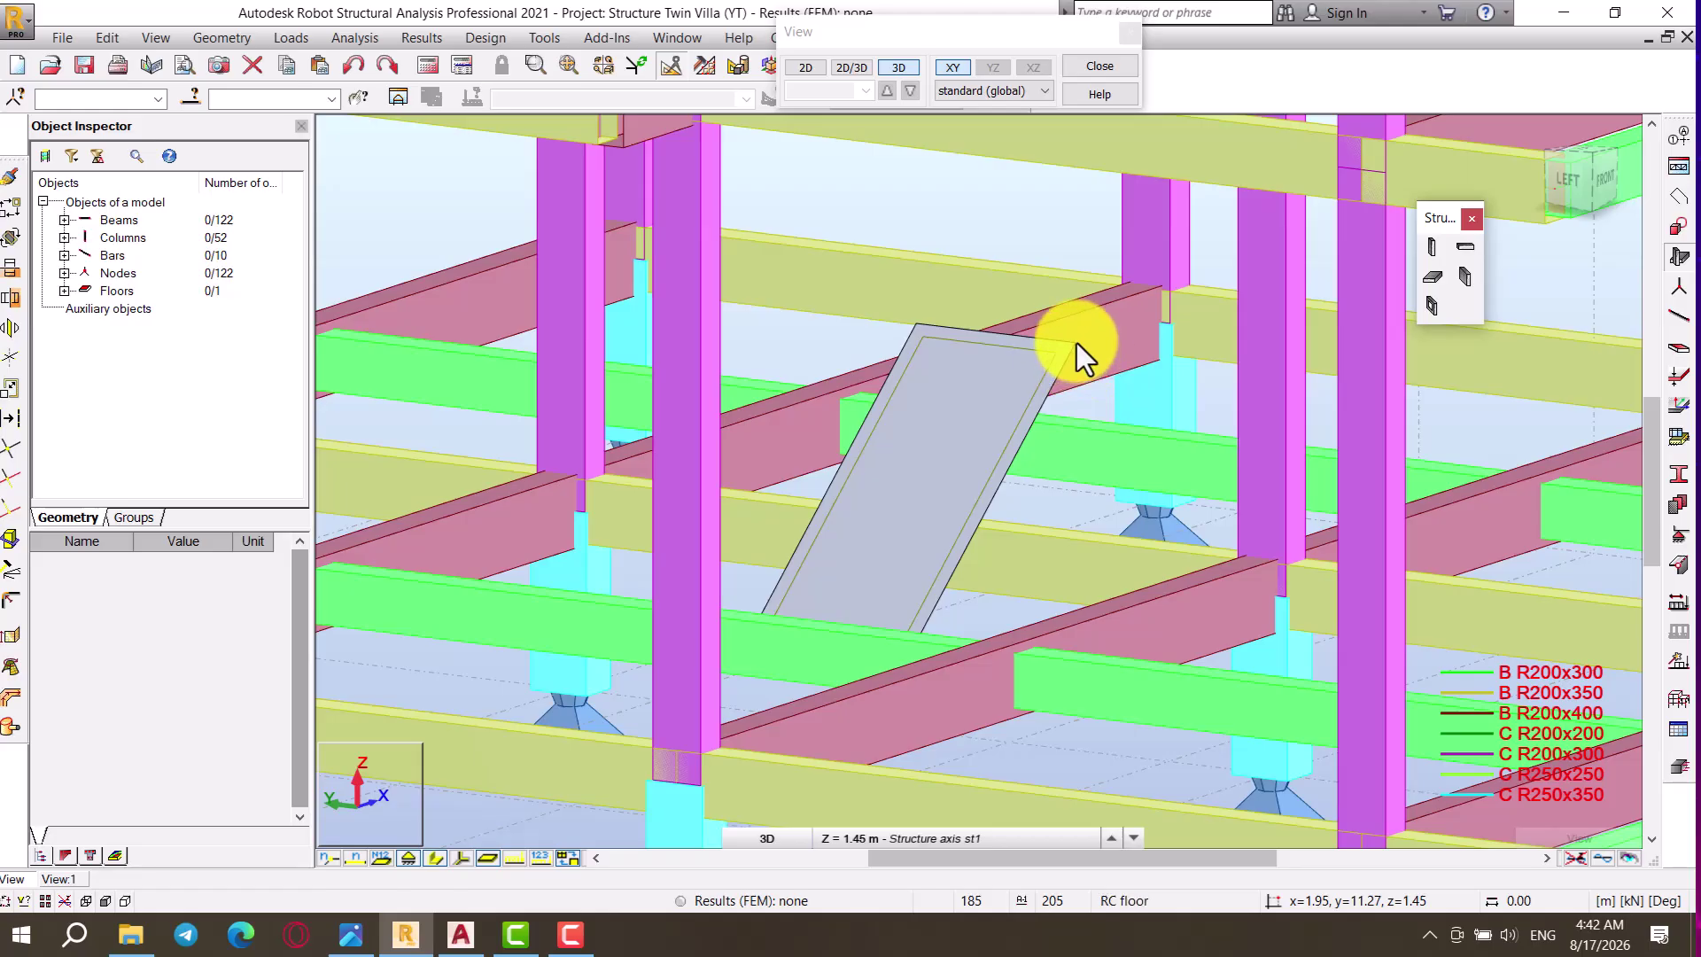
scroll(1071, 347, down, 2)
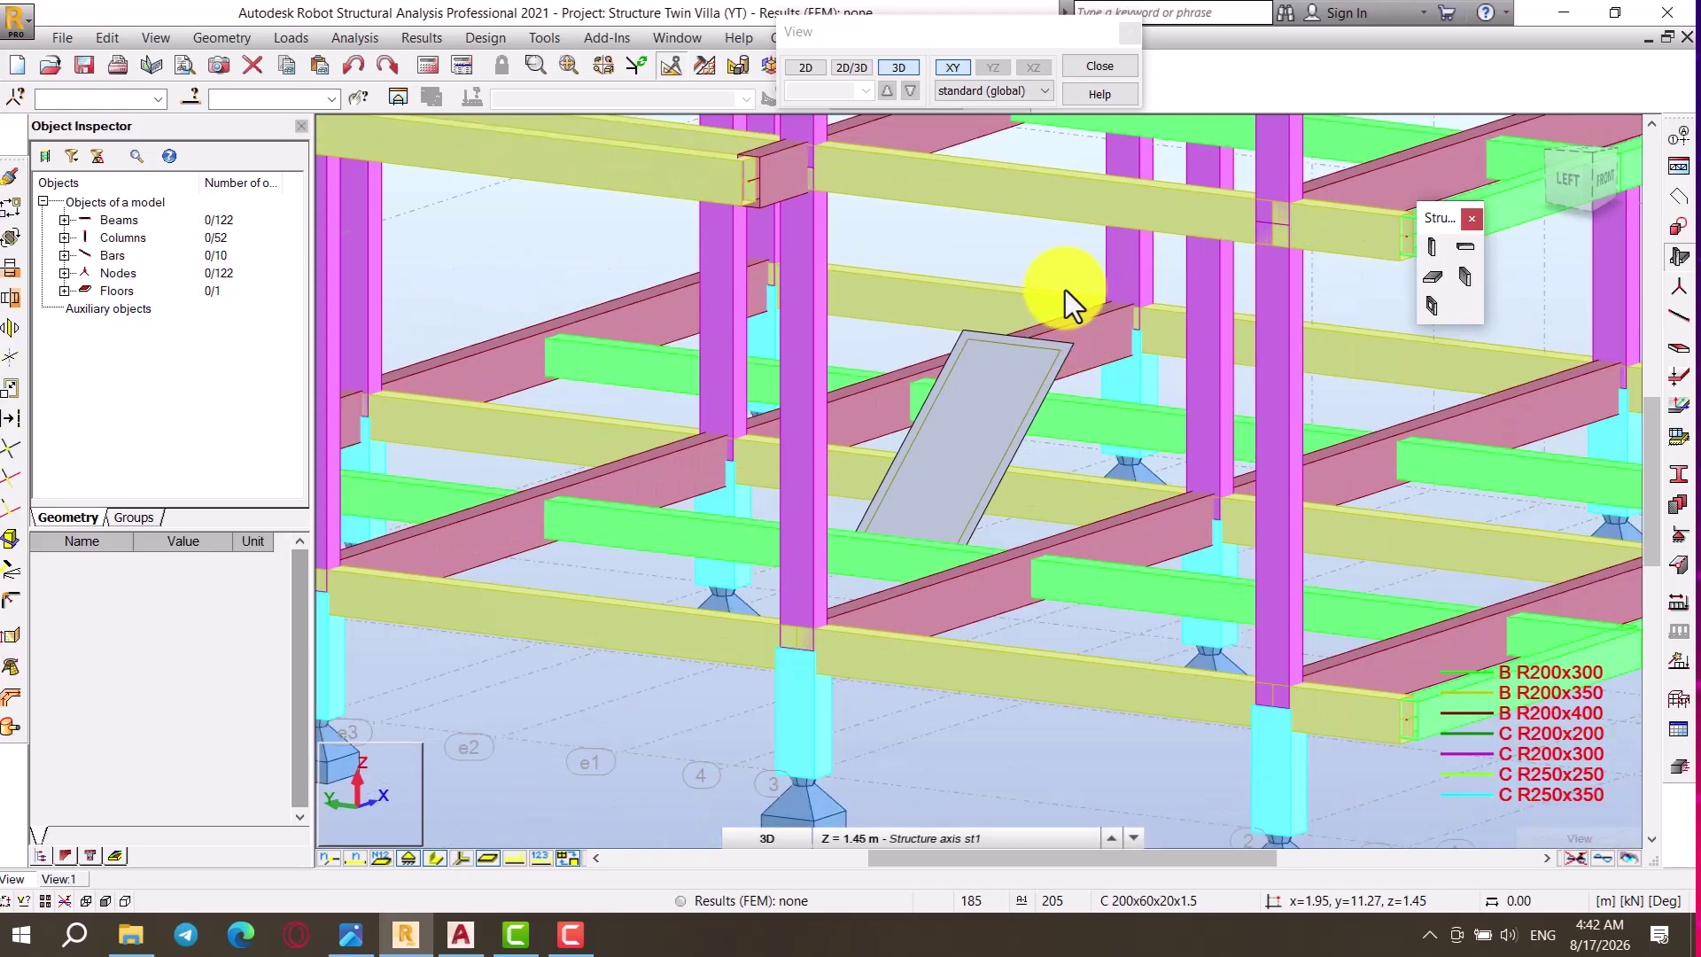
right_click(1062, 290)
click(987, 324)
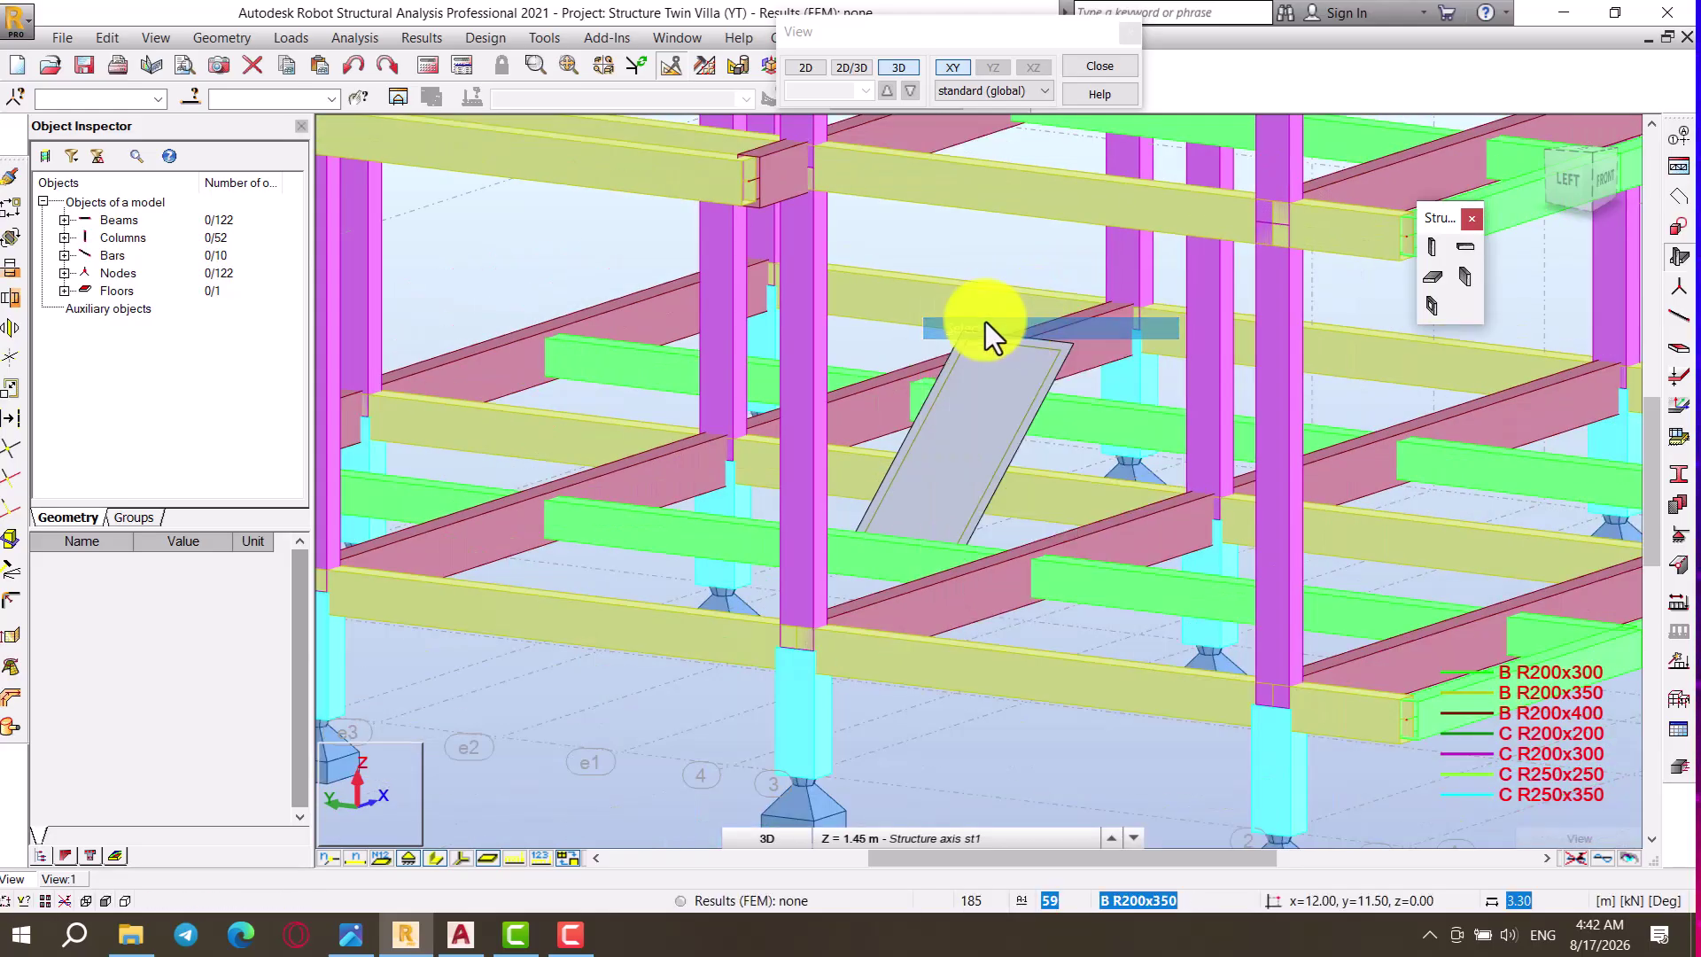
Step: Model a horizontal rectangular St-120 landing at level 1.45 between axes t2 and B and axes 4 and e1
click(807, 68)
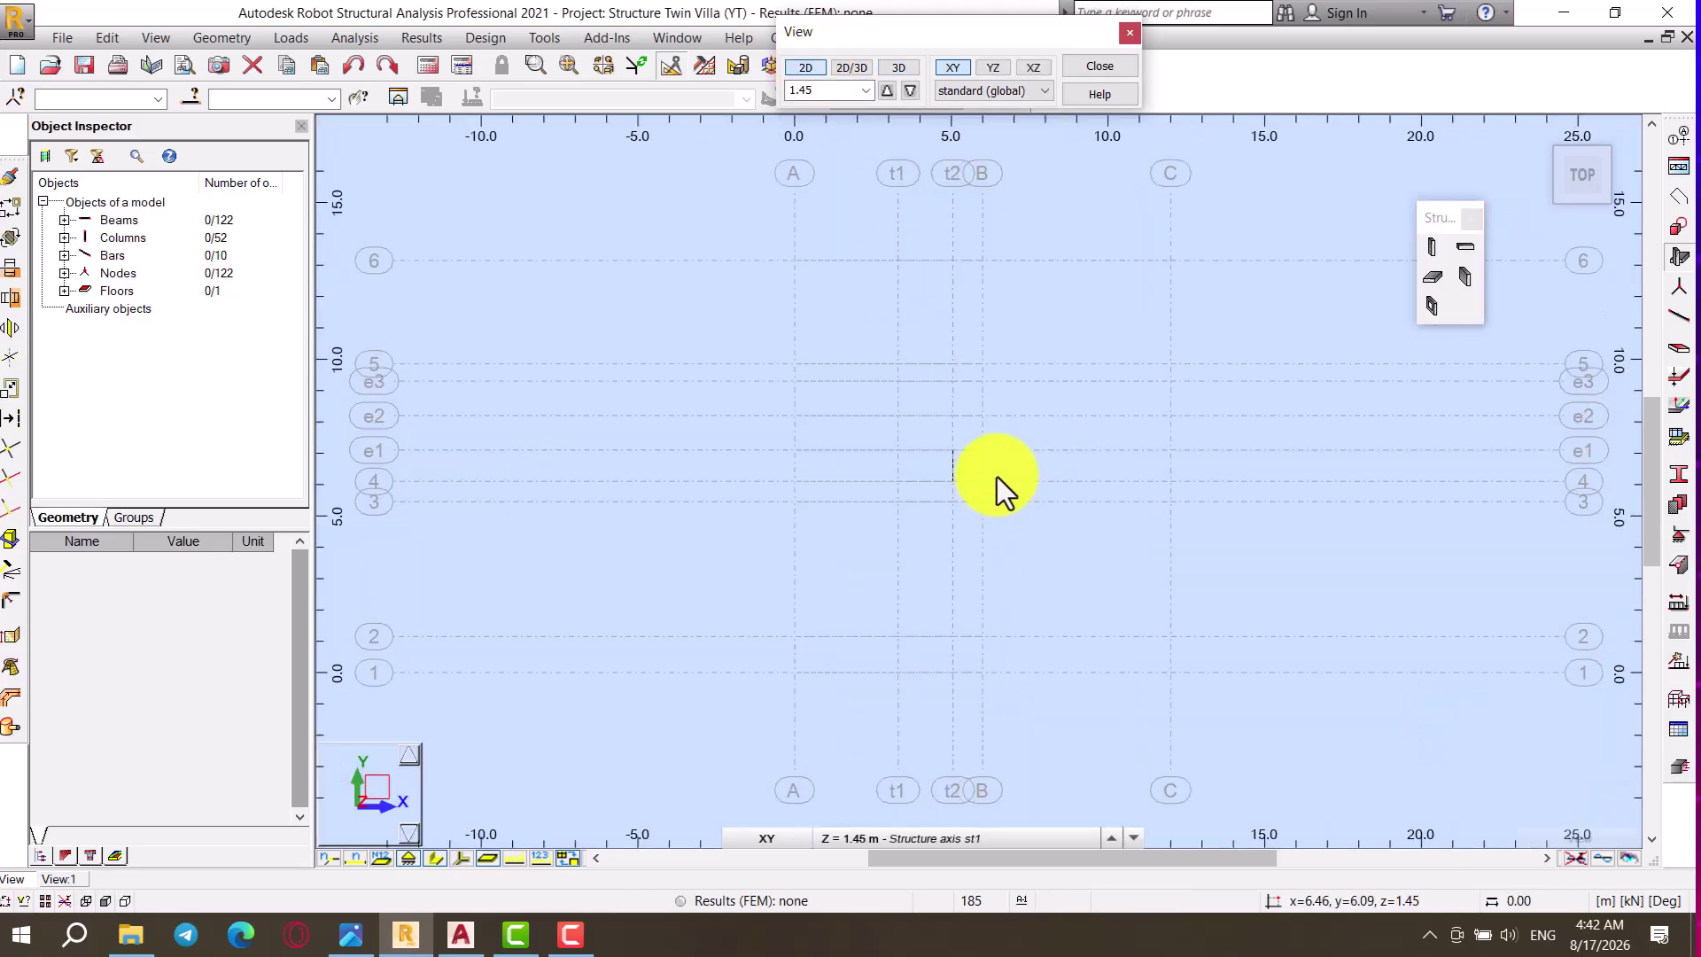
scroll(1008, 450, up, 1)
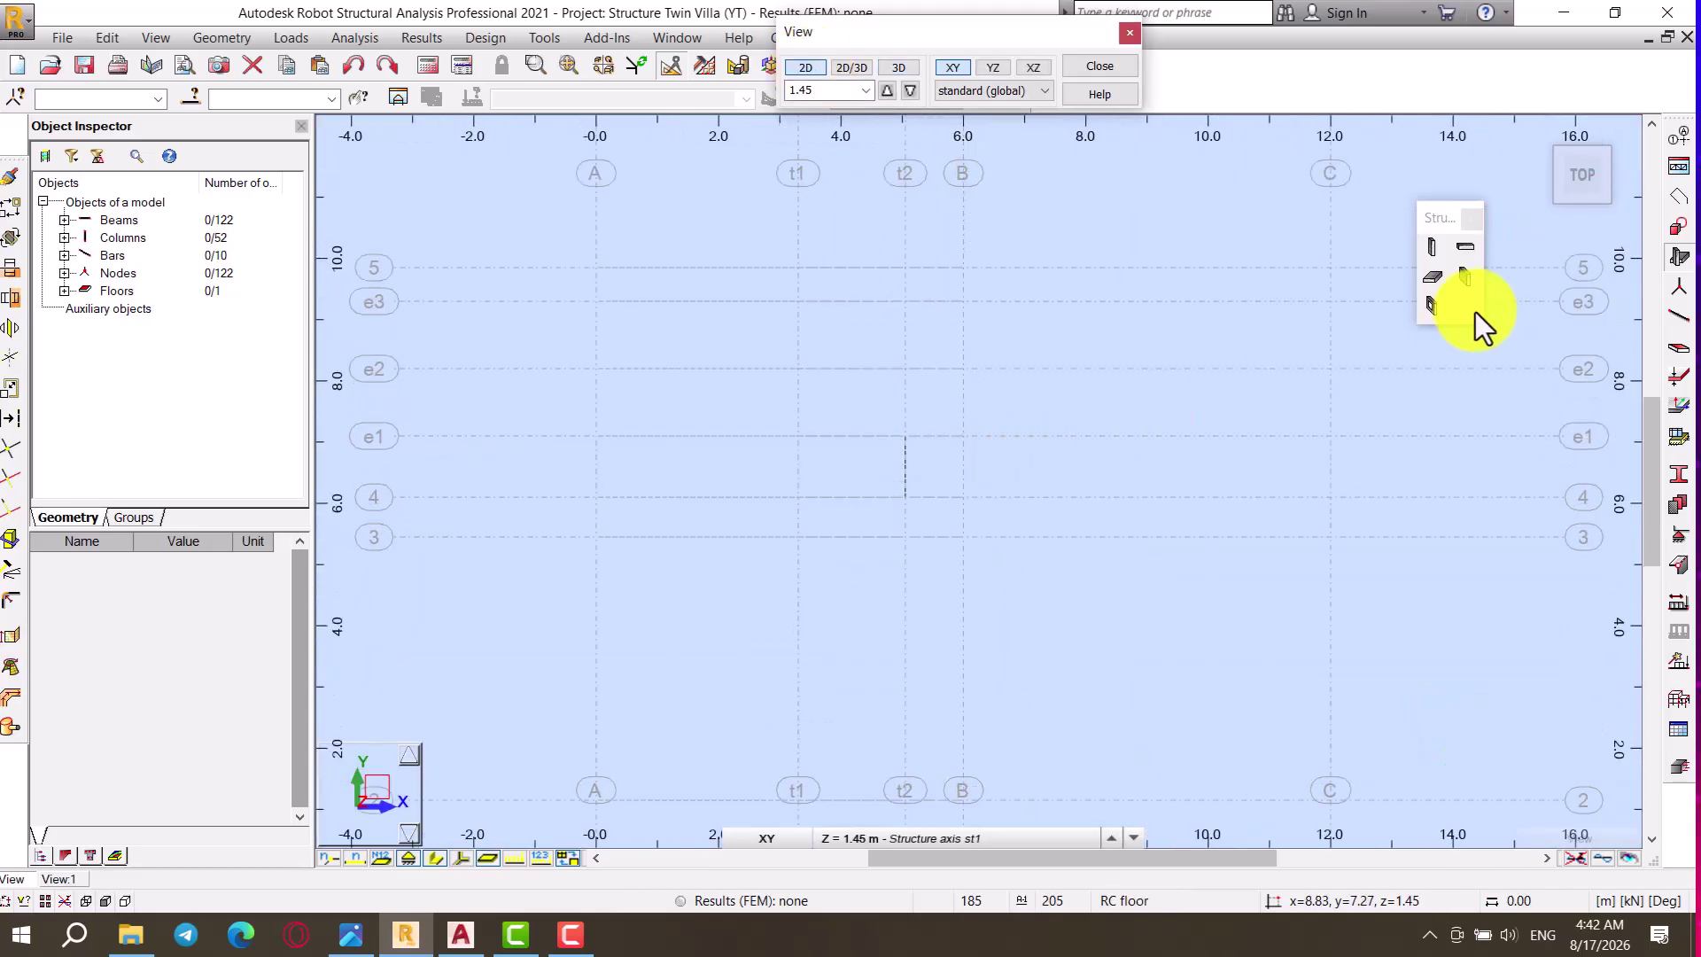
click(1431, 281)
click(1518, 363)
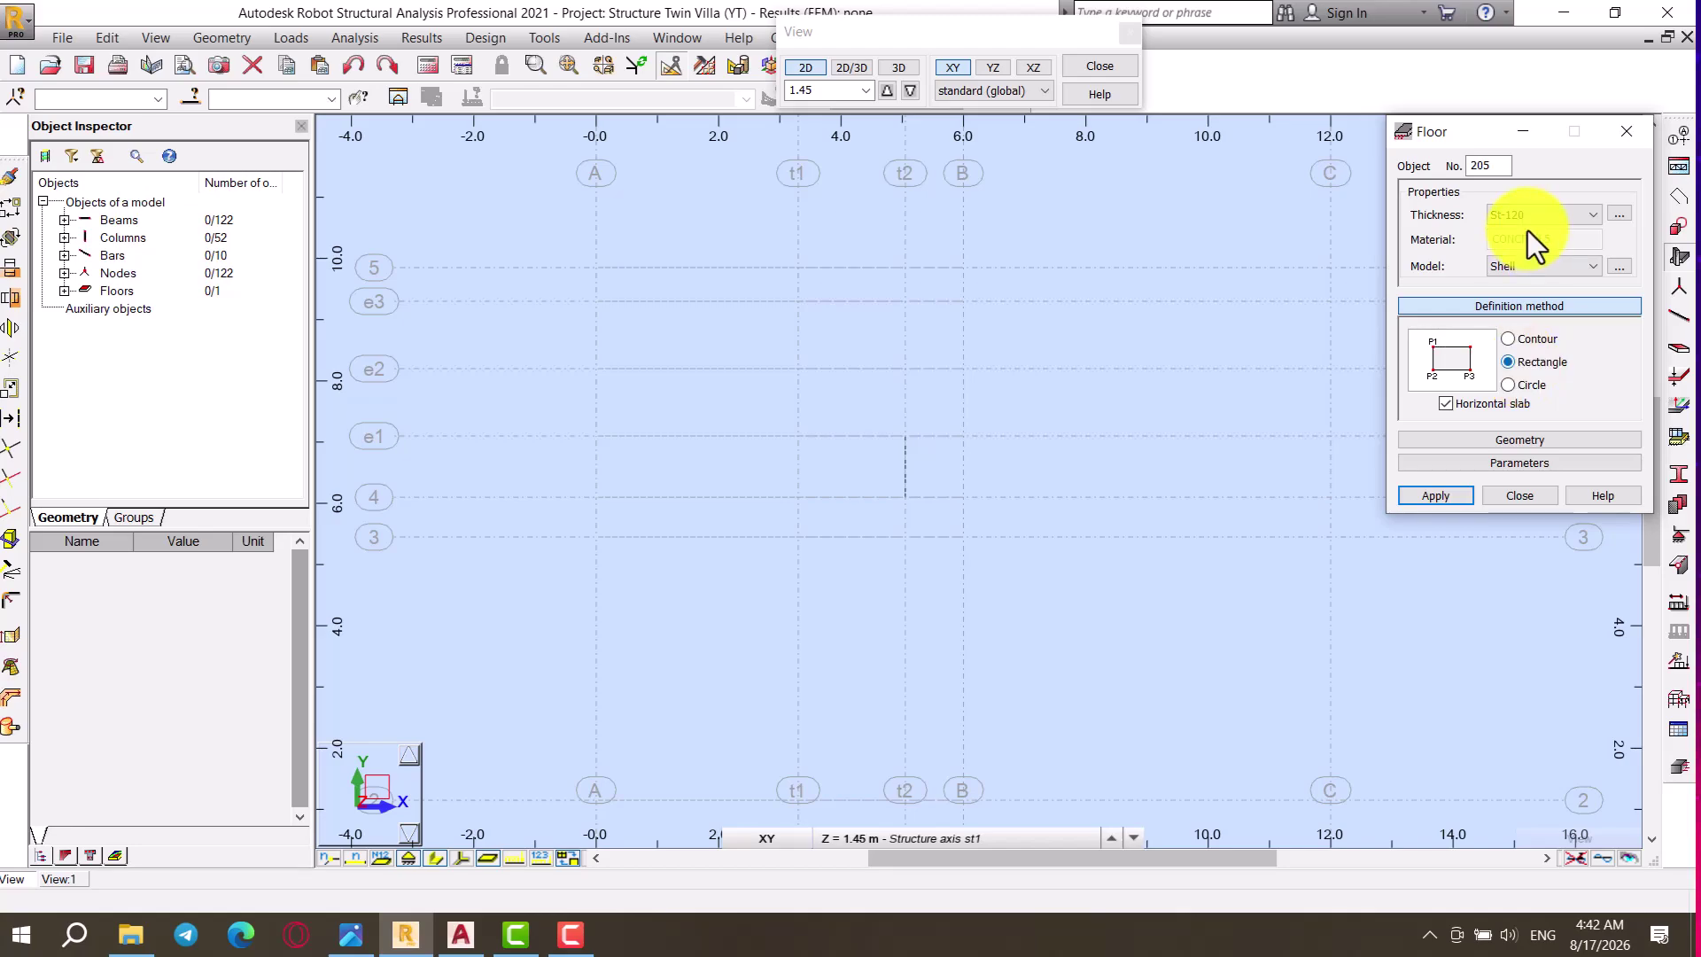
click(1444, 498)
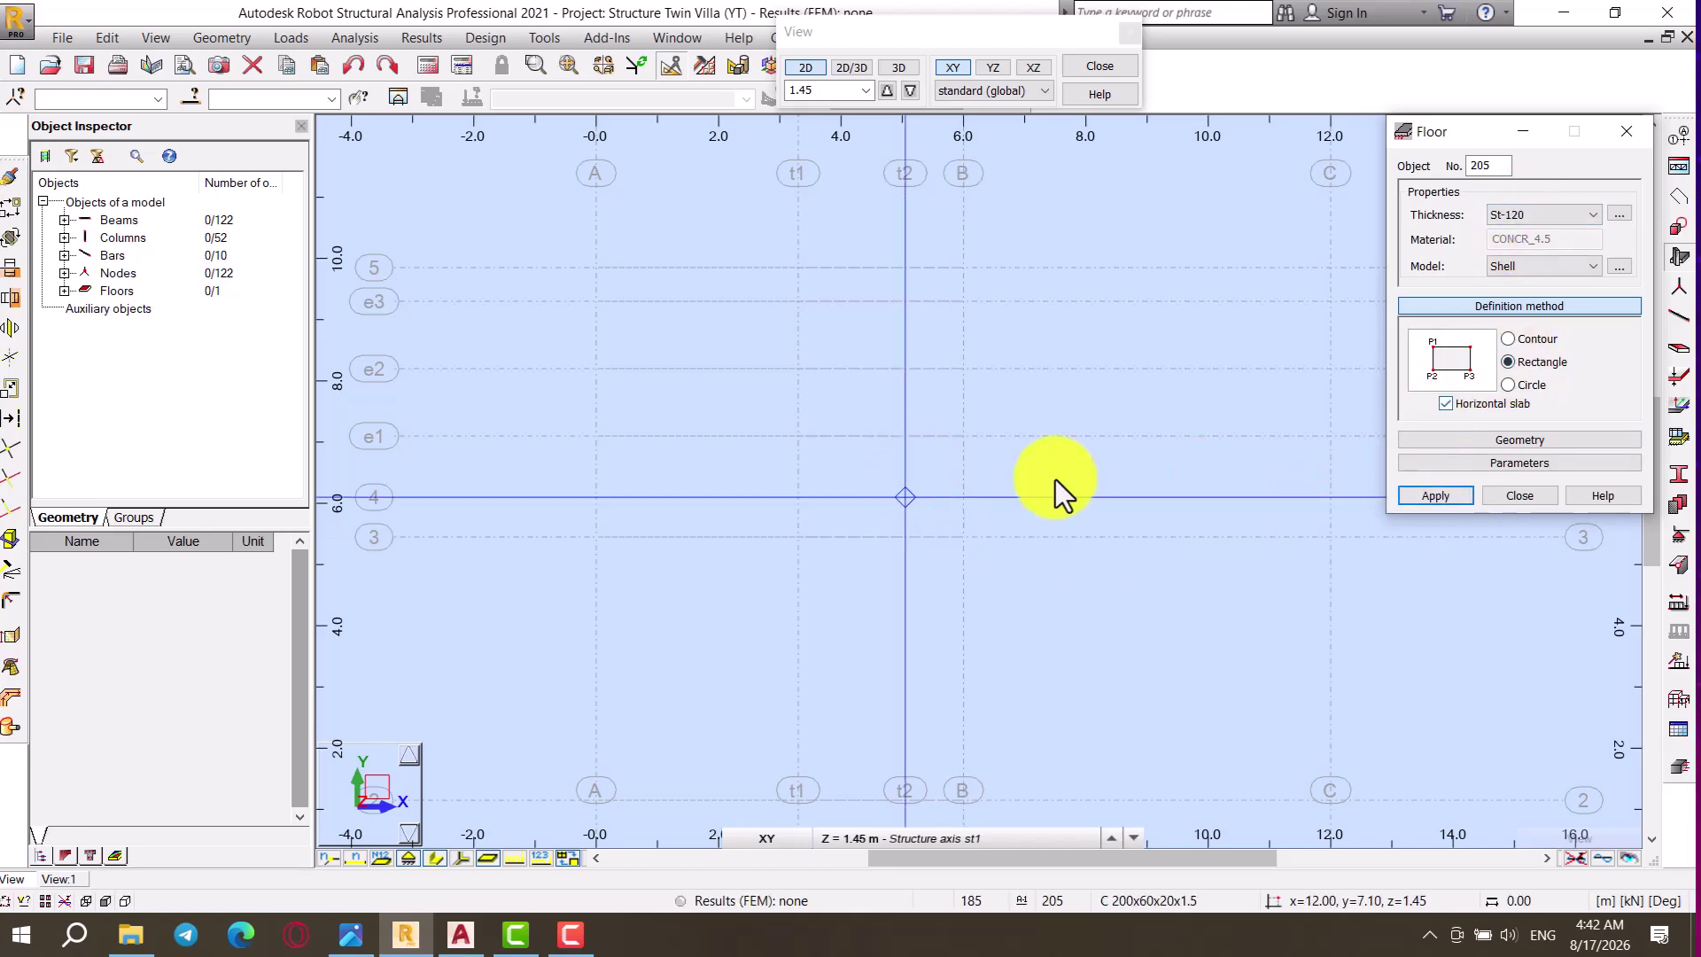
click(962, 496)
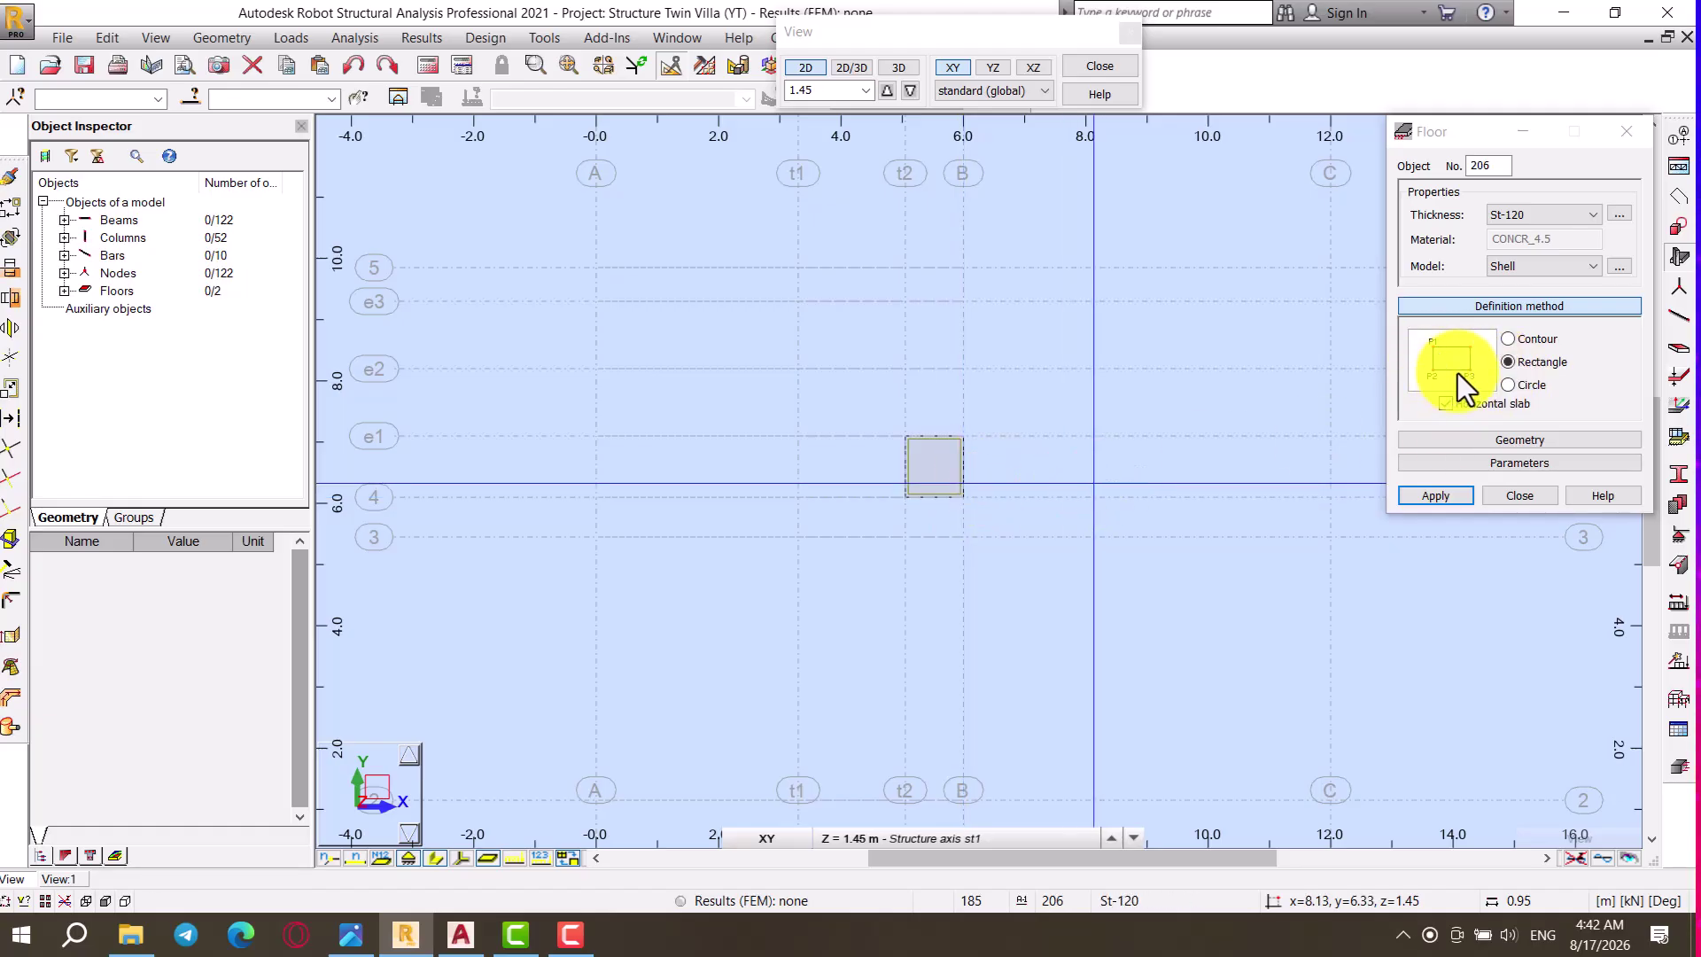
Step: Model an inclined St-120 flight between axes t2 and B, from e1 at level 1.45 to e2 at level 2.40, using the Rectangle method
click(1508, 340)
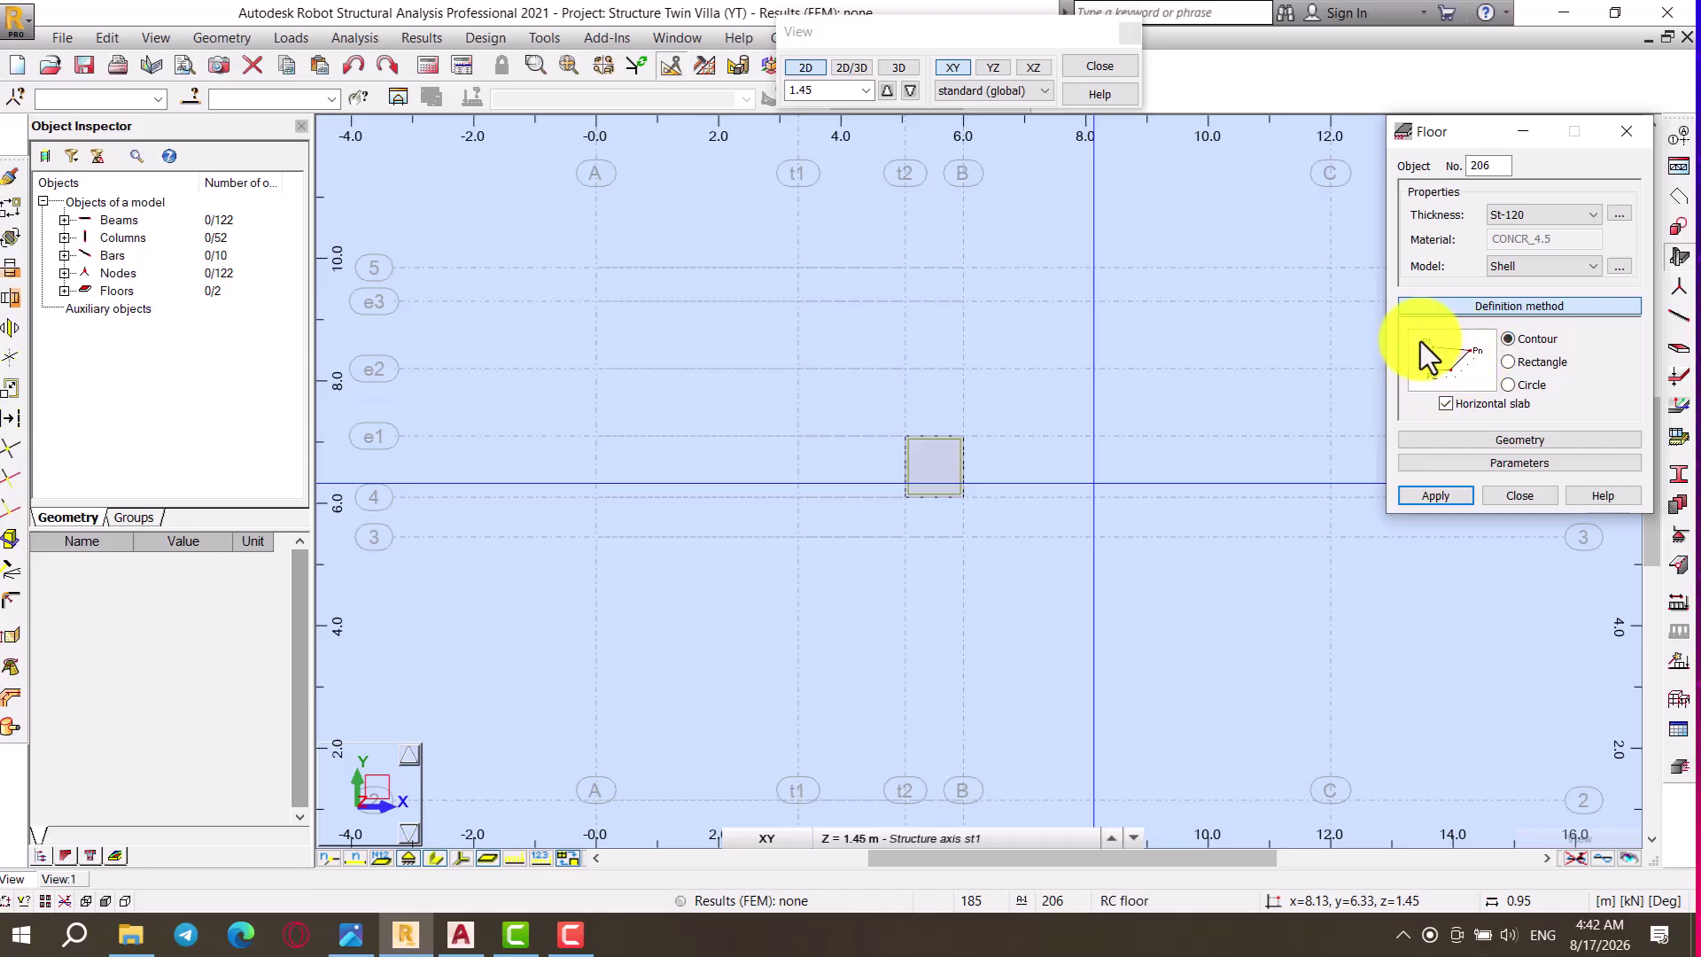
click(1509, 363)
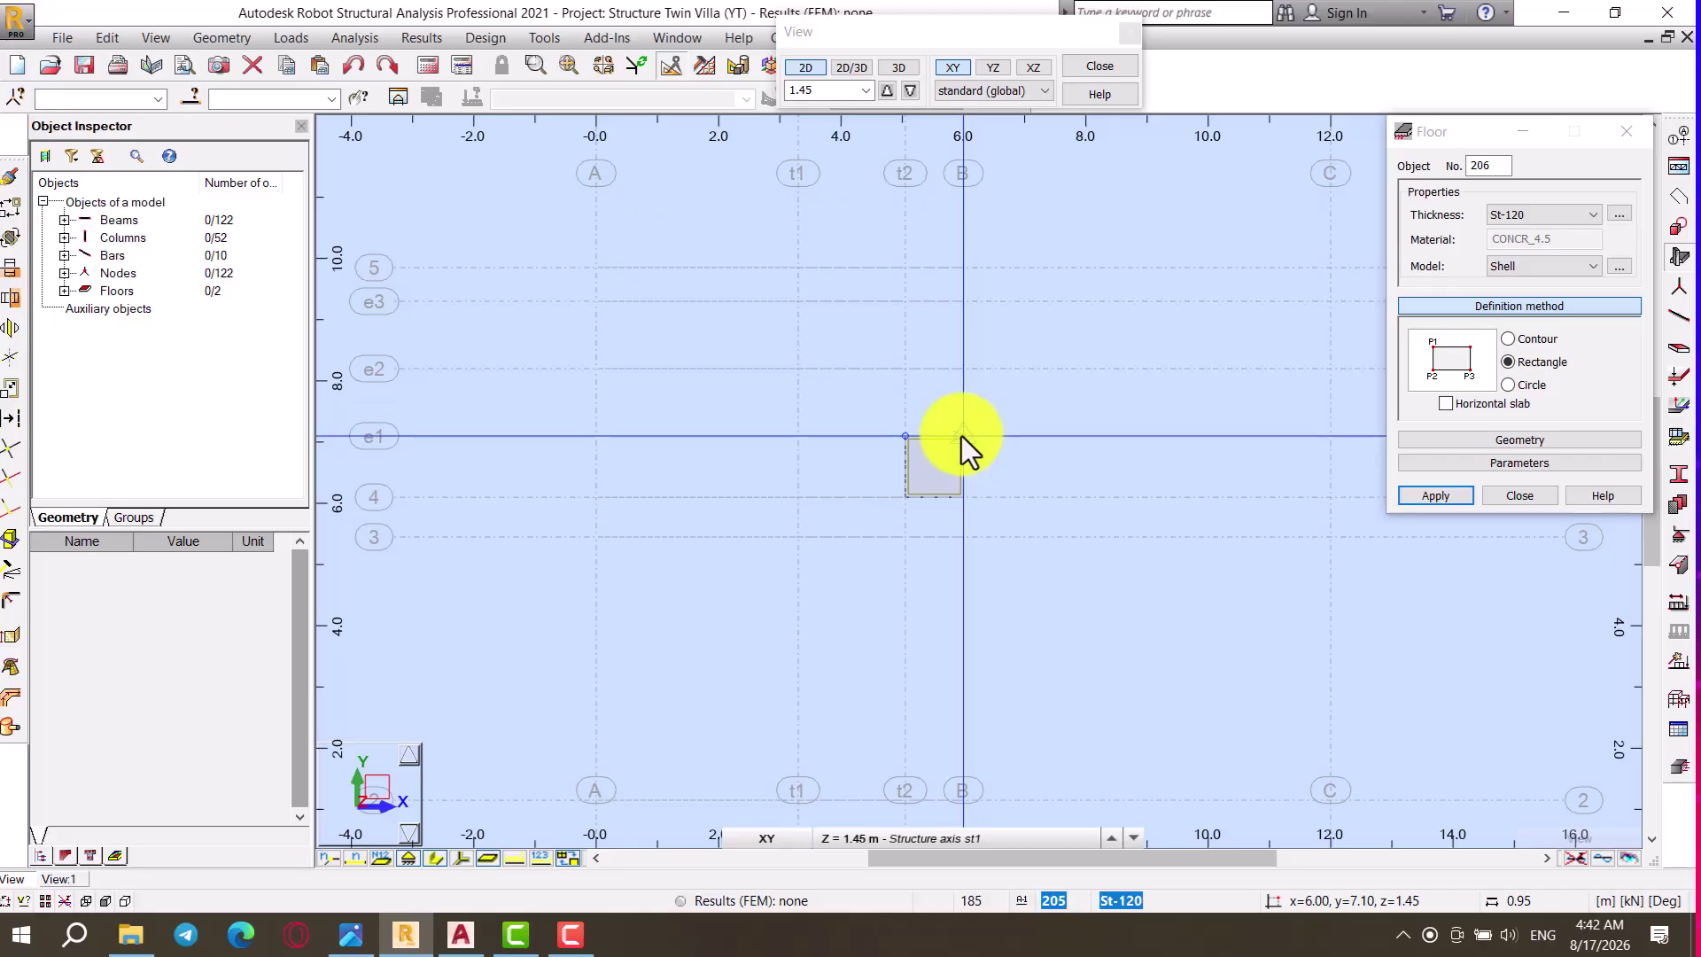
click(885, 94)
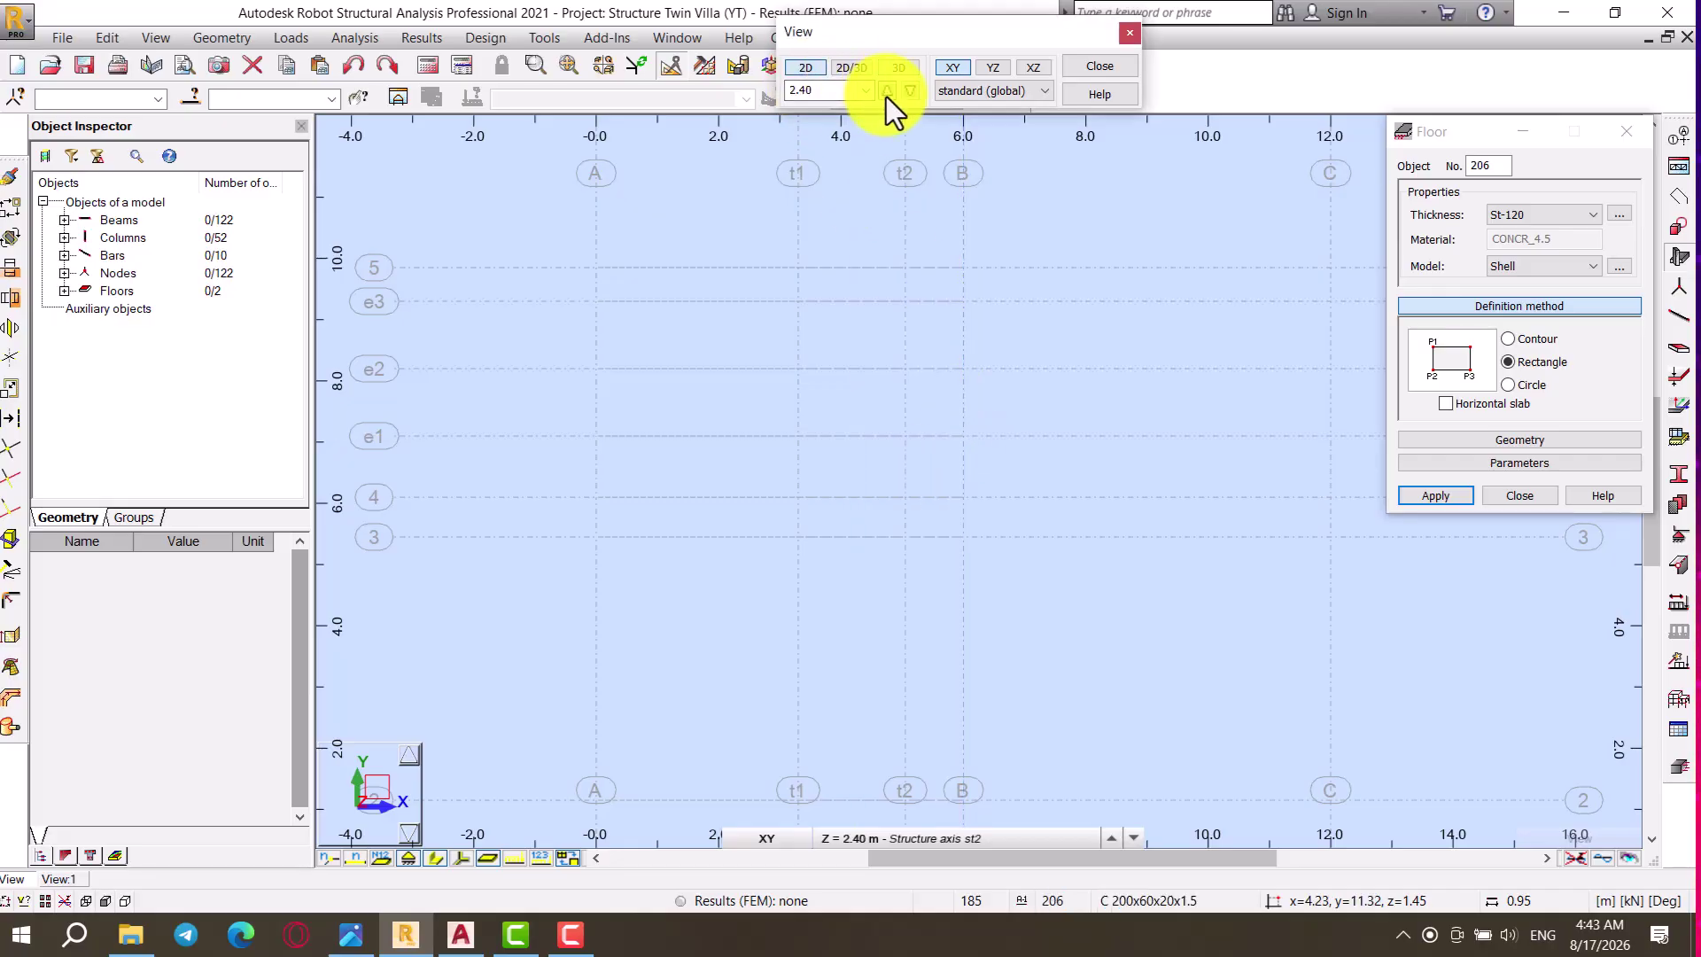
click(964, 379)
scroll(917, 323, up, 1)
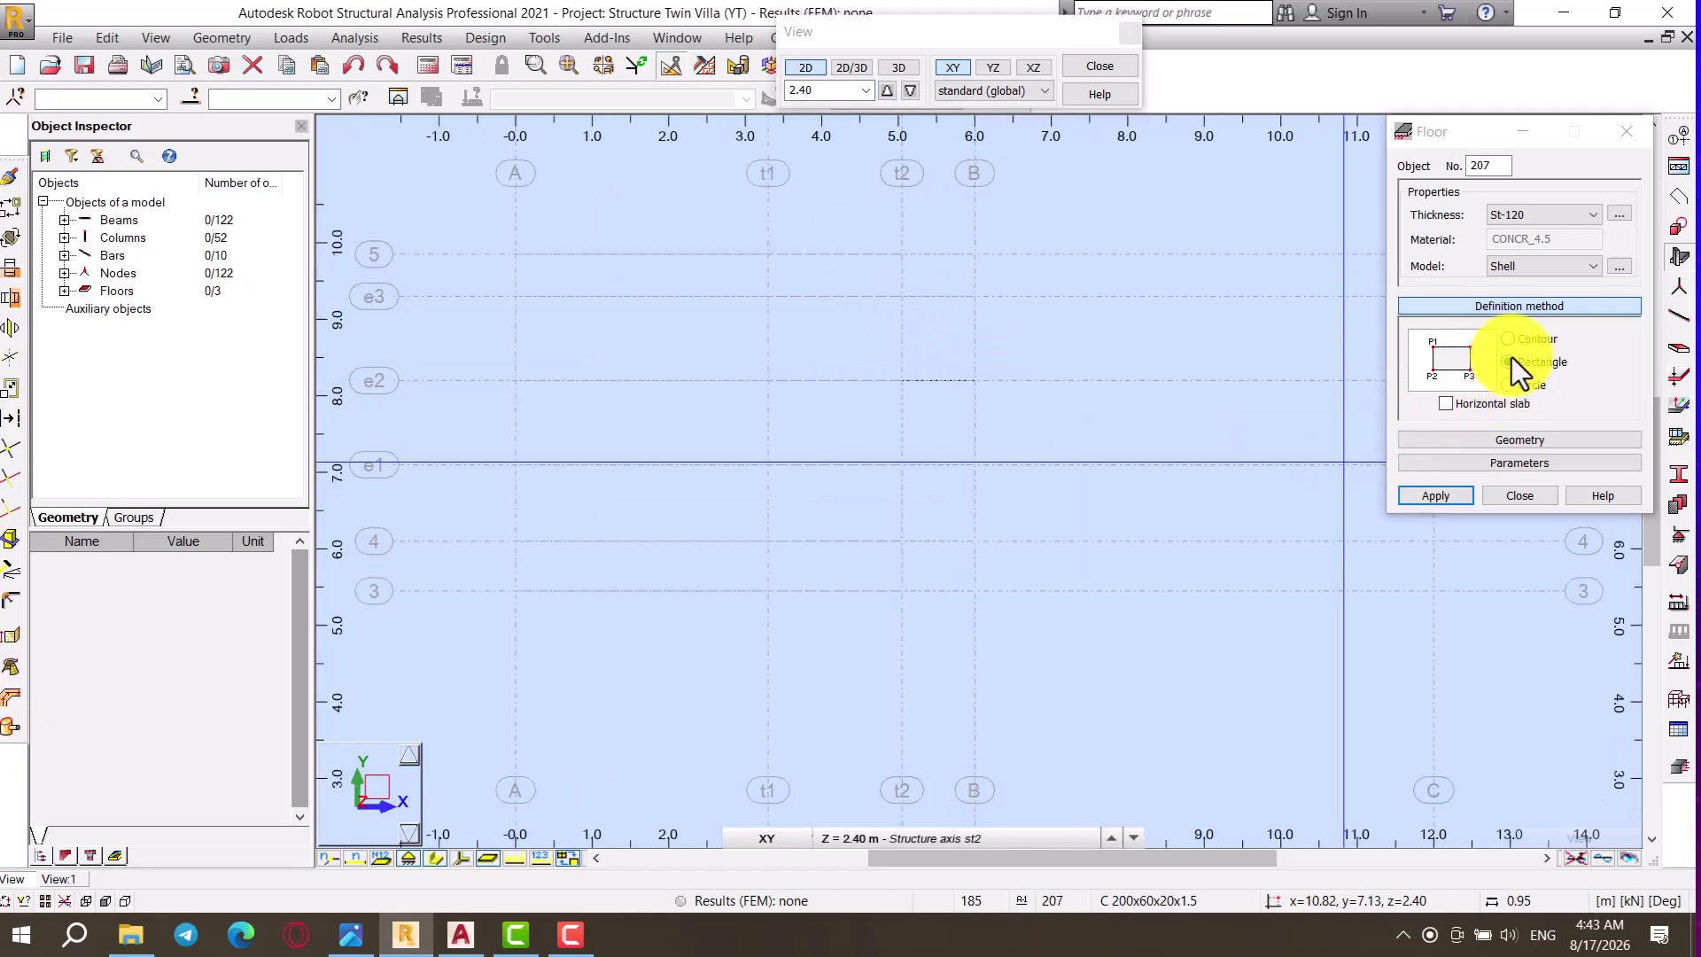
Step: Model the St-120 landing at level 2.40 between axes t2 and B and axes e2 and e3 with the Contour method, and close the floor definition
click(1507, 339)
click(900, 380)
click(974, 295)
click(902, 295)
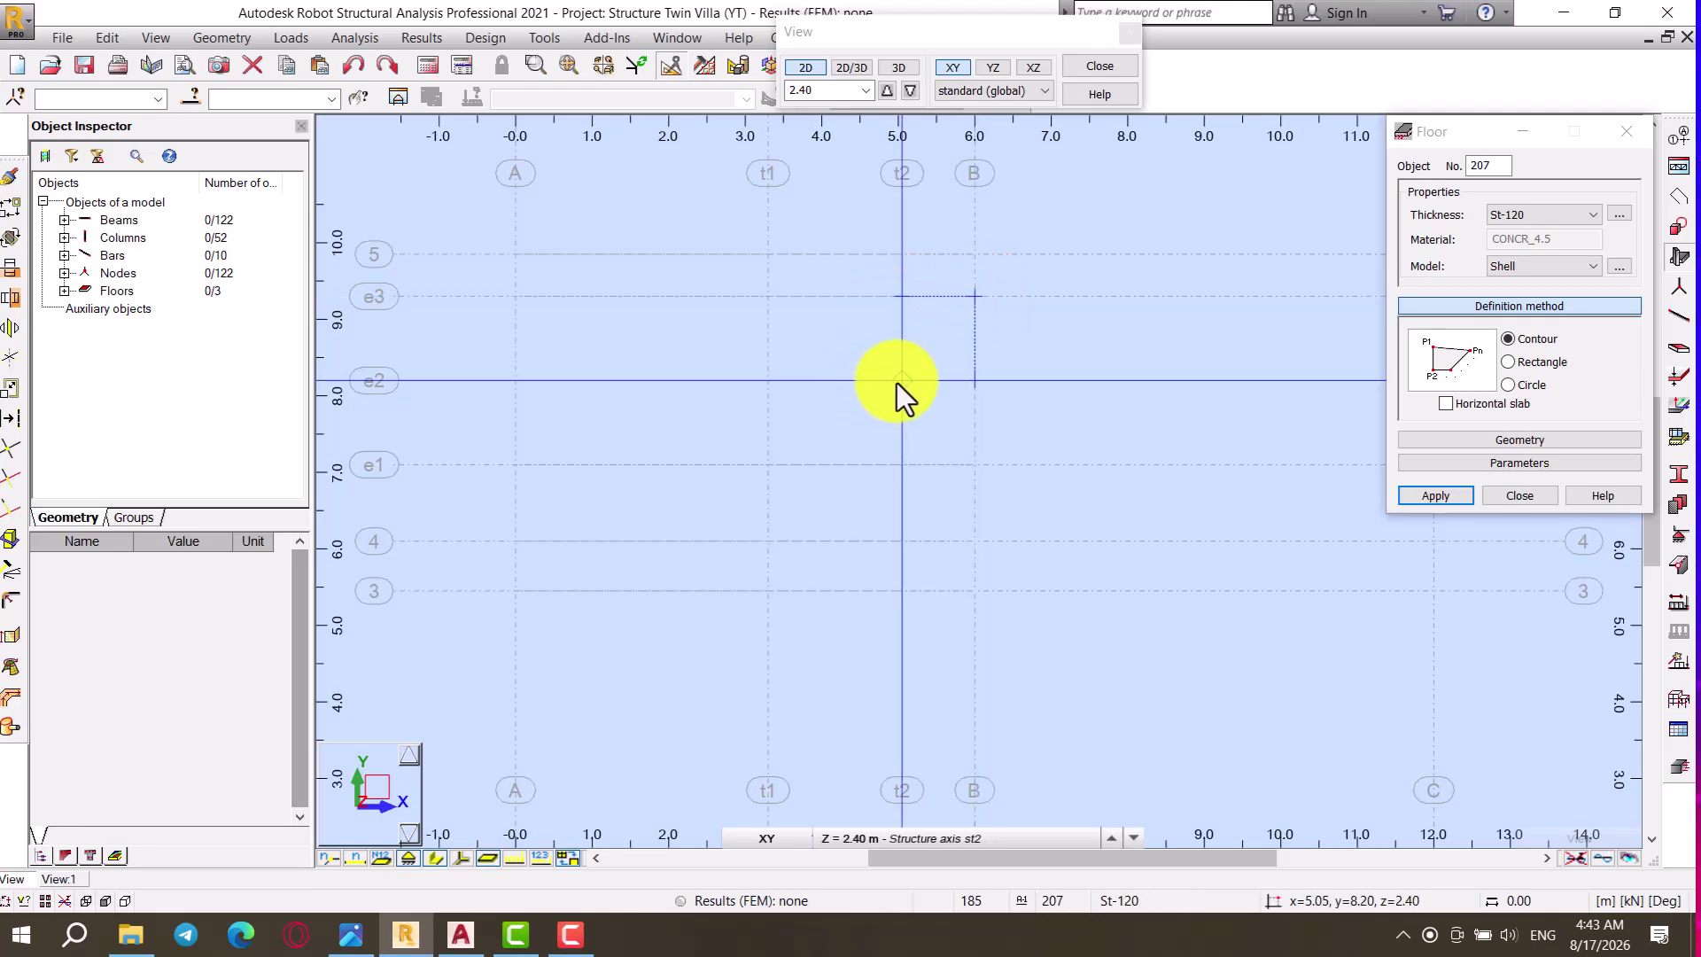
click(898, 380)
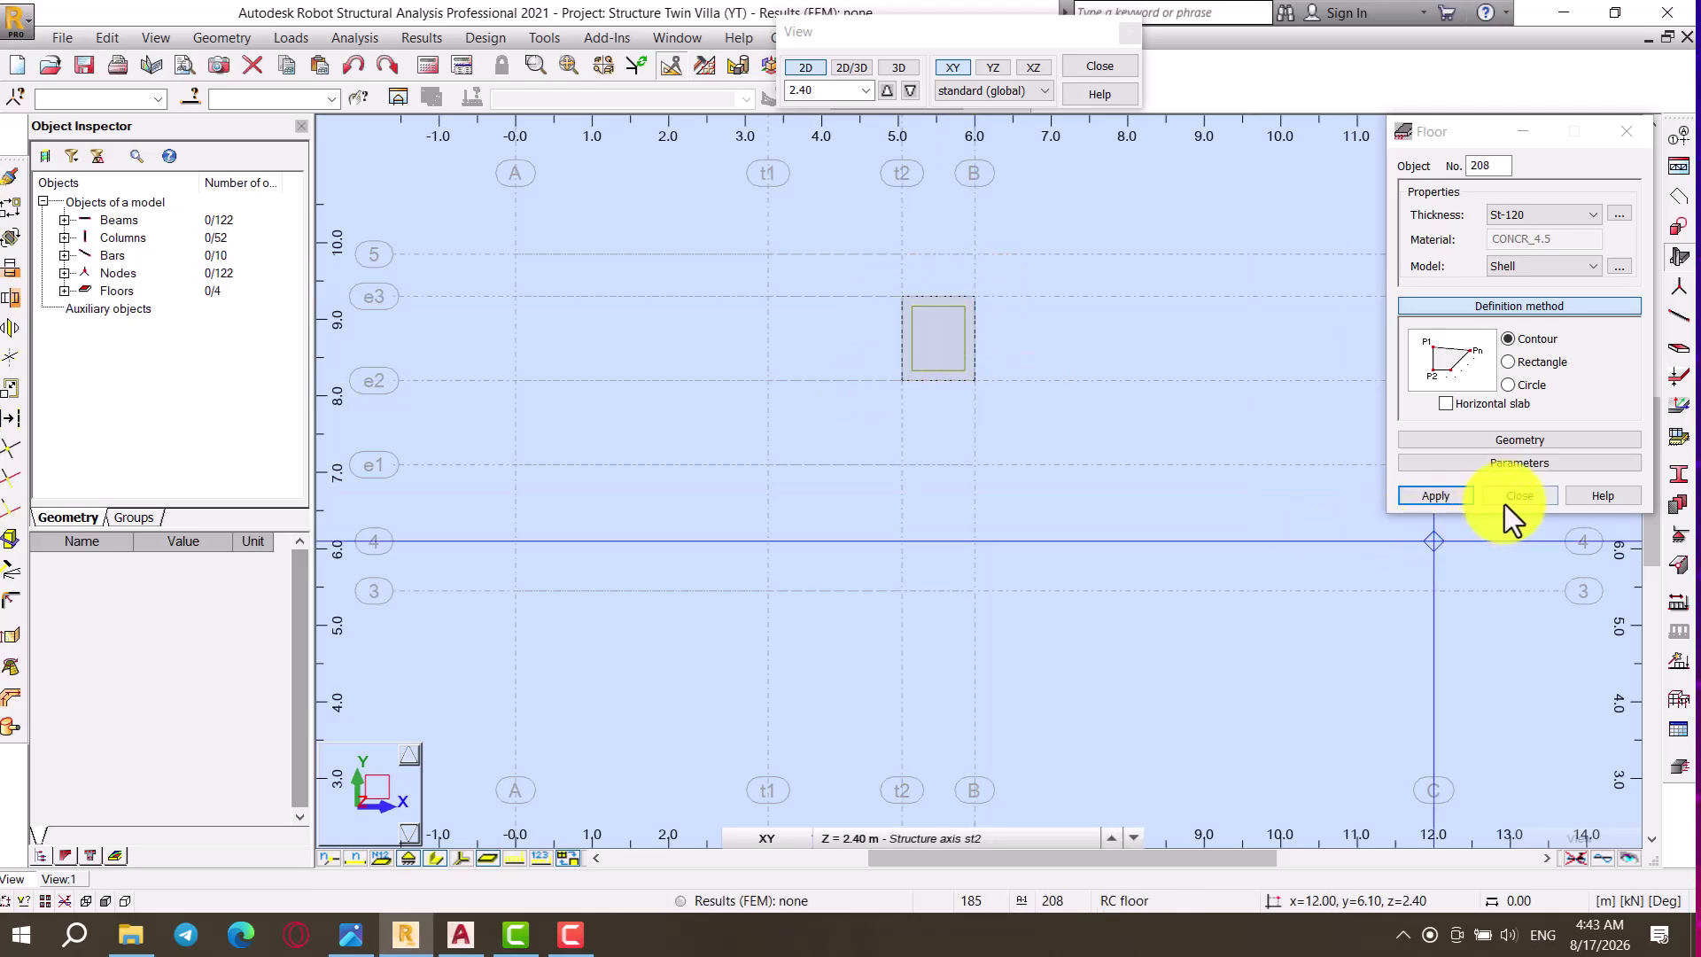
click(1511, 495)
click(941, 350)
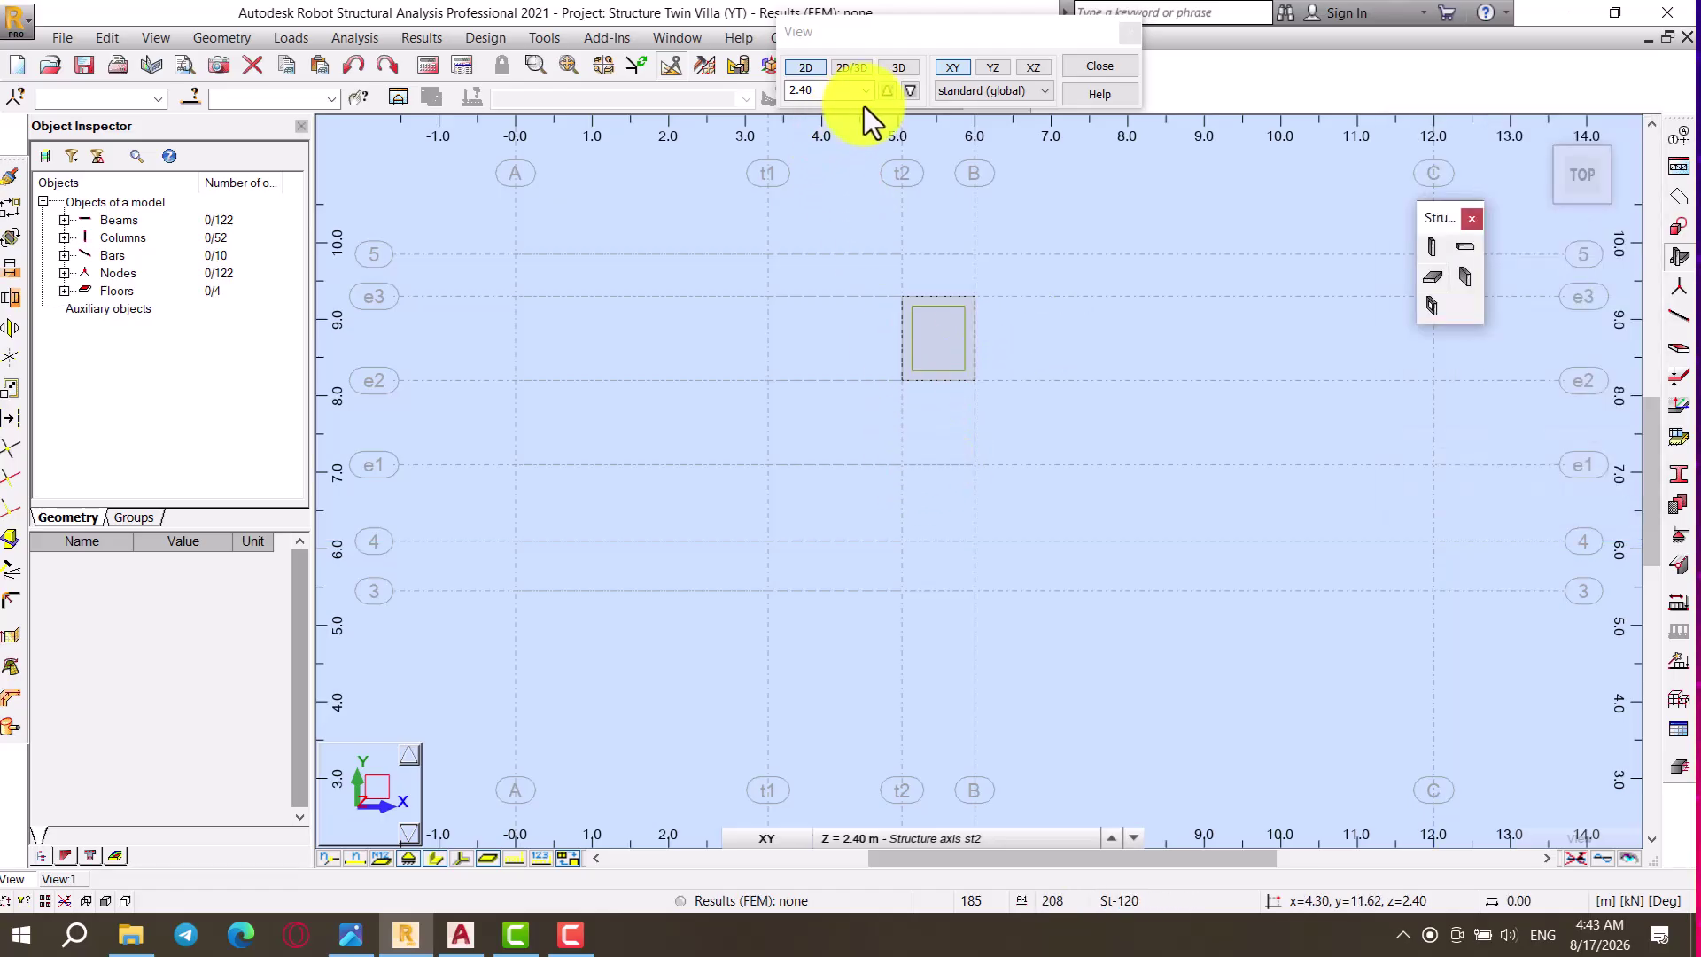
Step: Check both landings and the stair flights in 3D against the surrounding beams
click(890, 72)
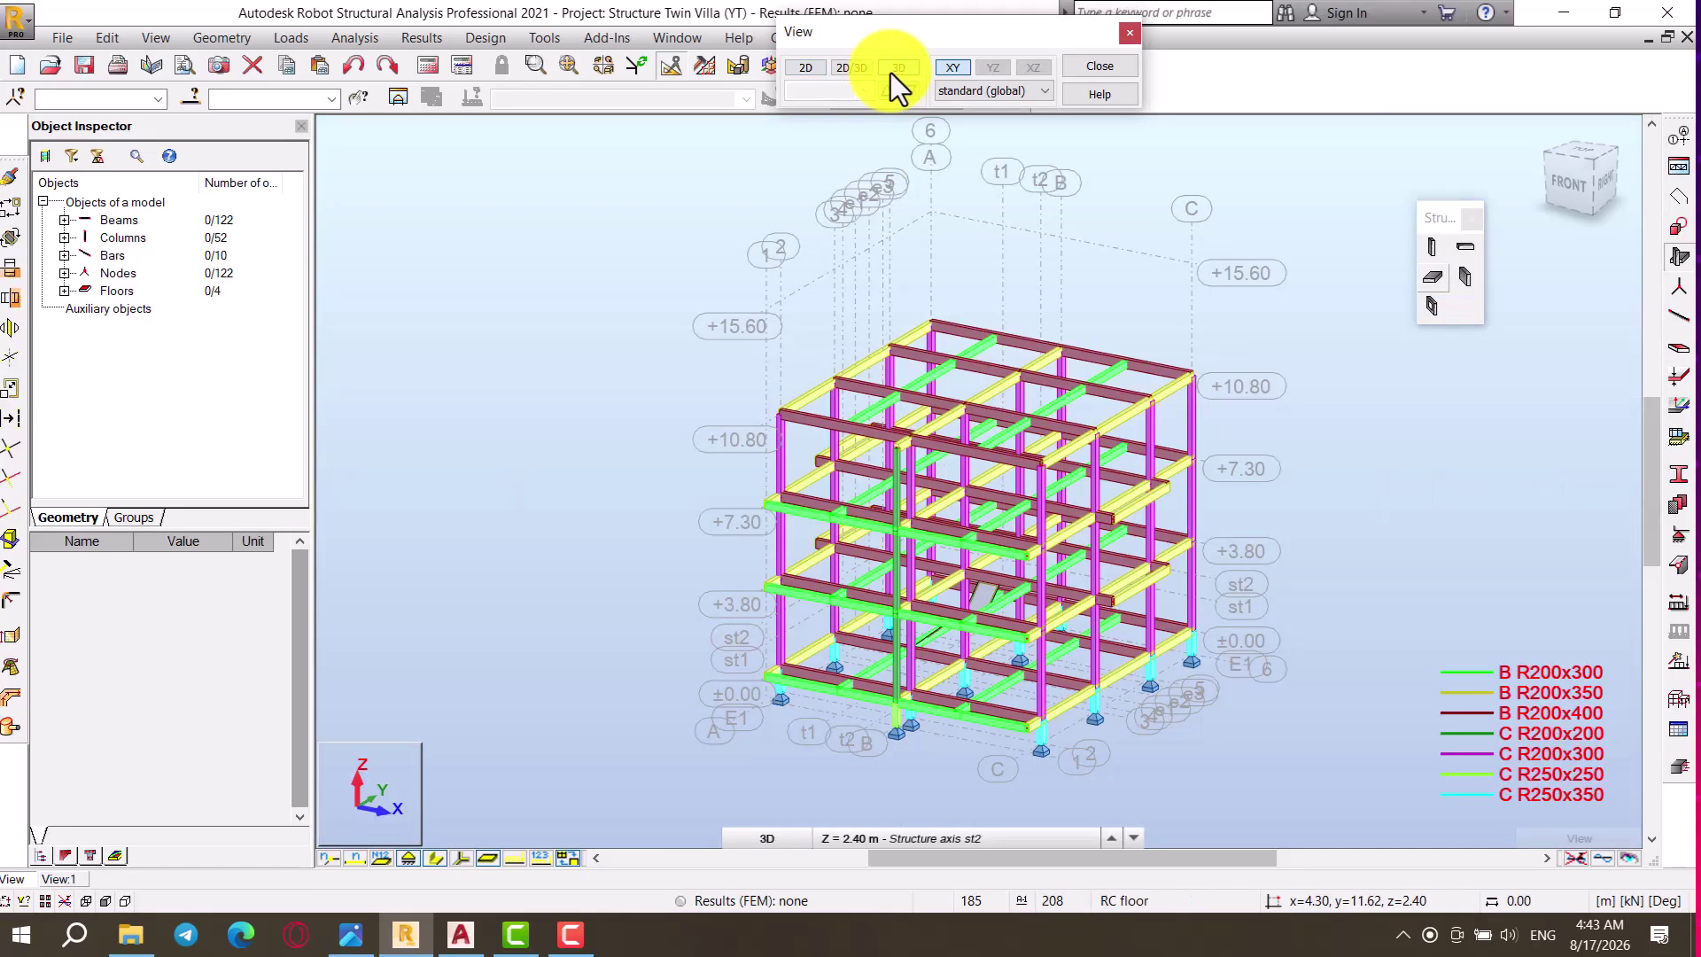
right_click(594, 413)
click(599, 501)
drag(602, 505, 954, 622)
scroll(955, 622, up, 6)
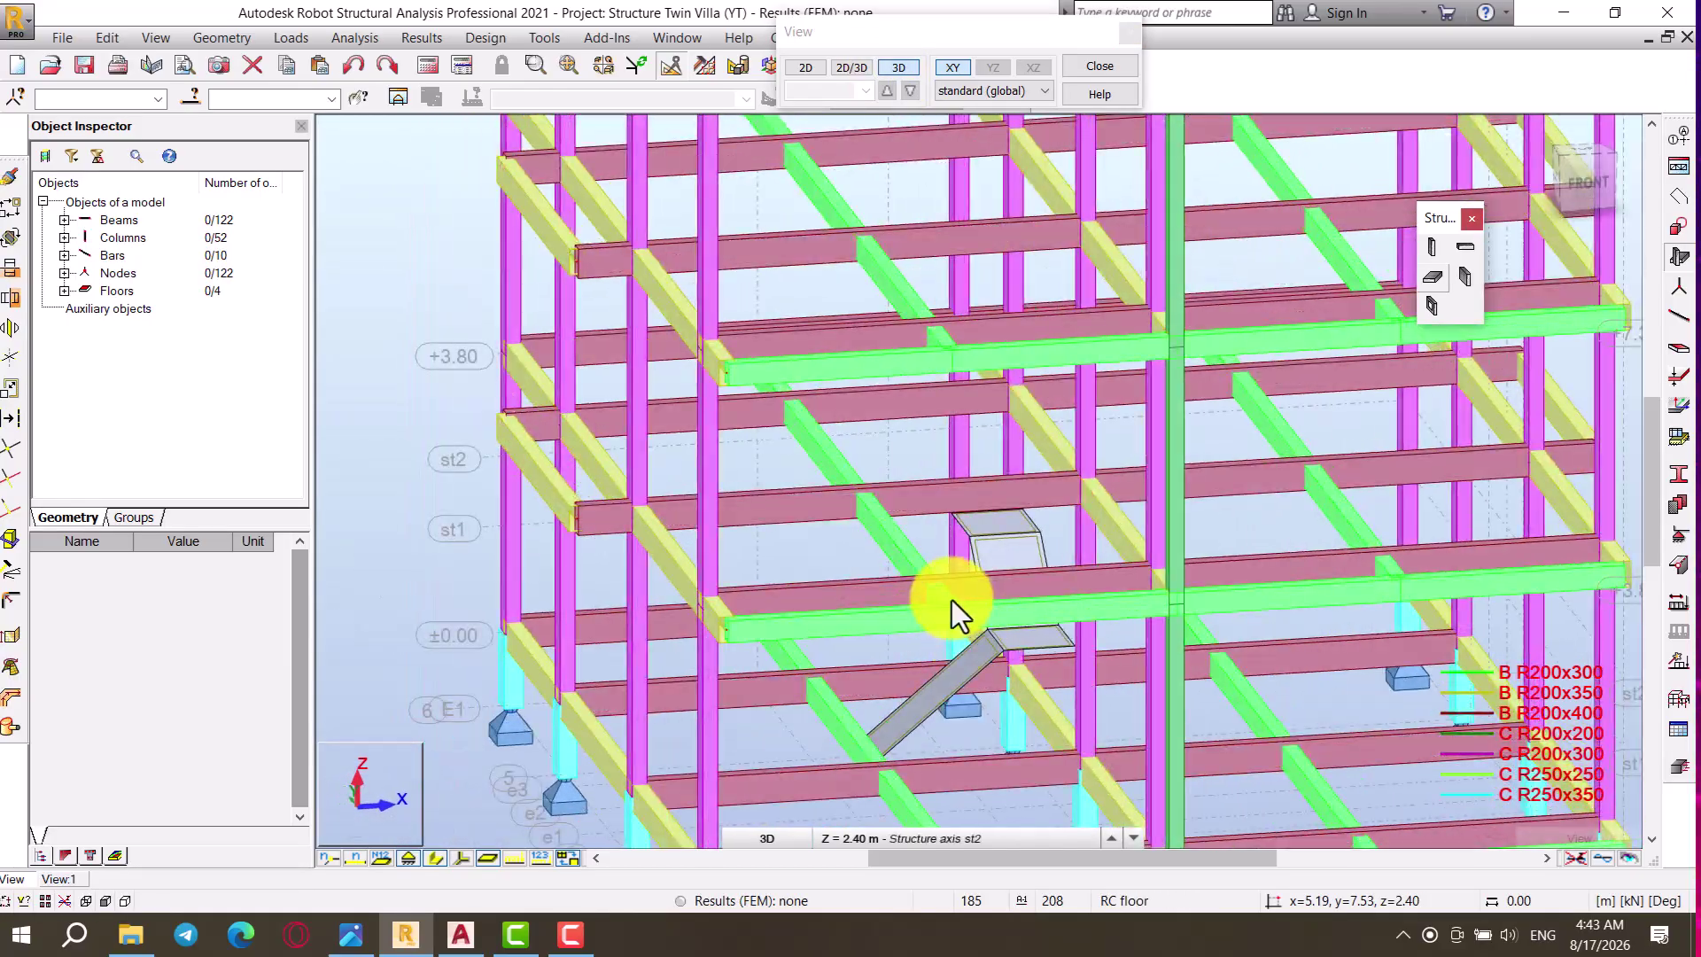
scroll(951, 599, down, 5)
right_click(408, 331)
click(431, 338)
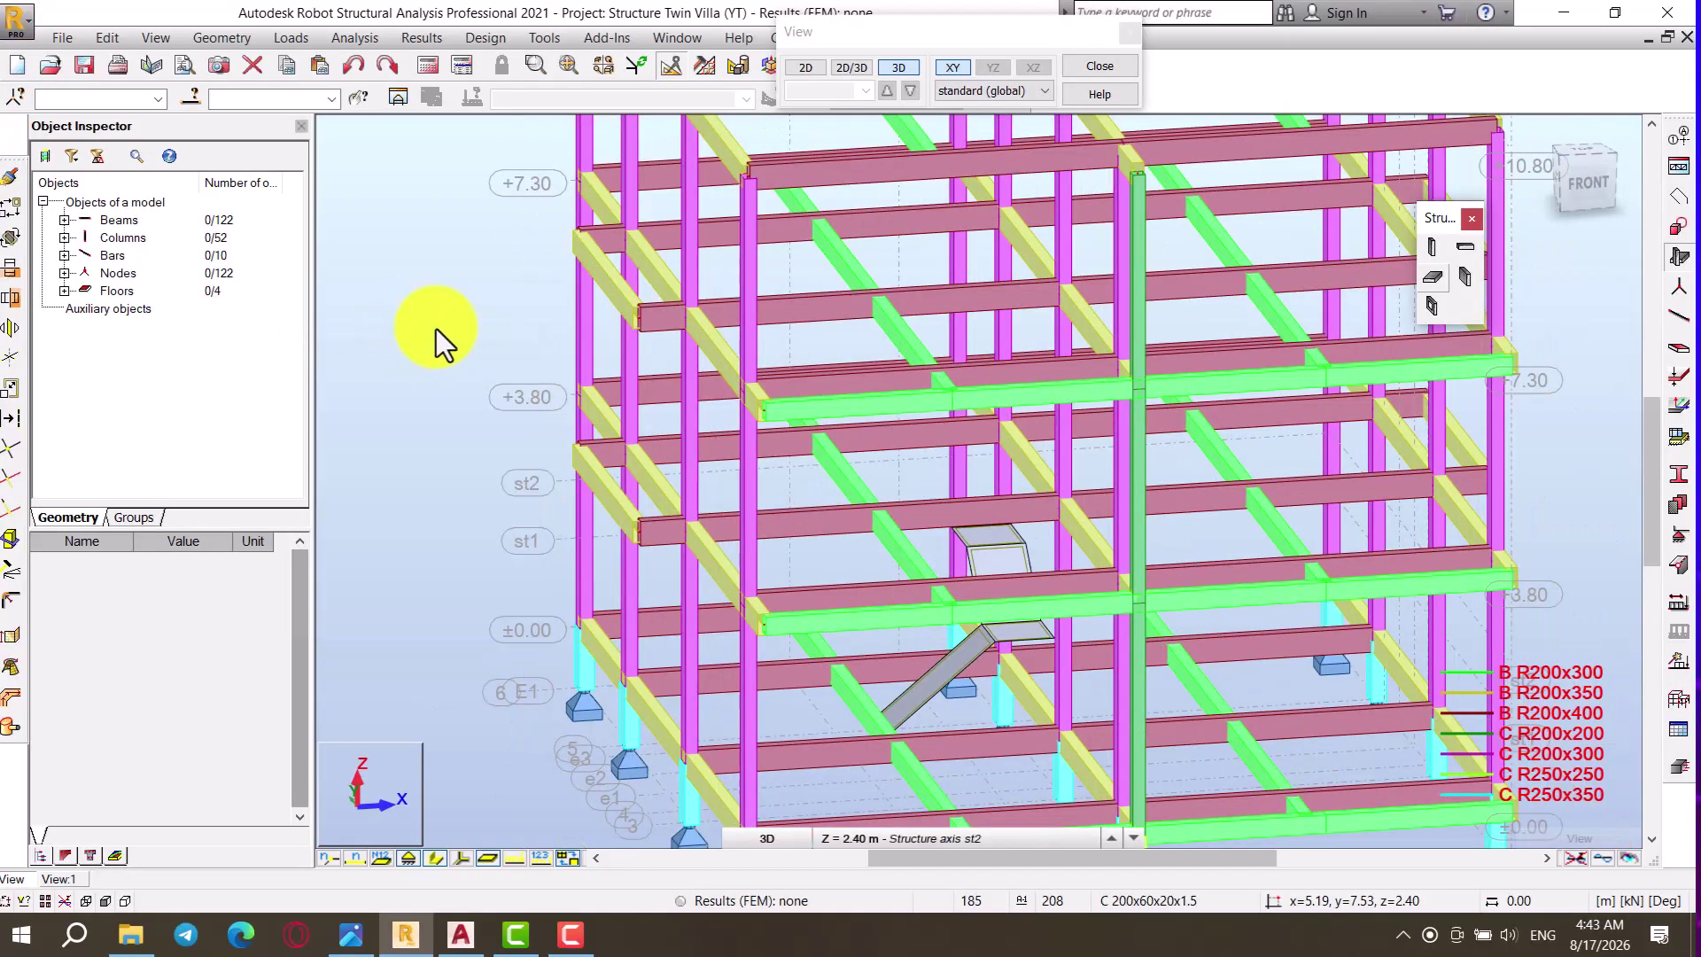
click(584, 554)
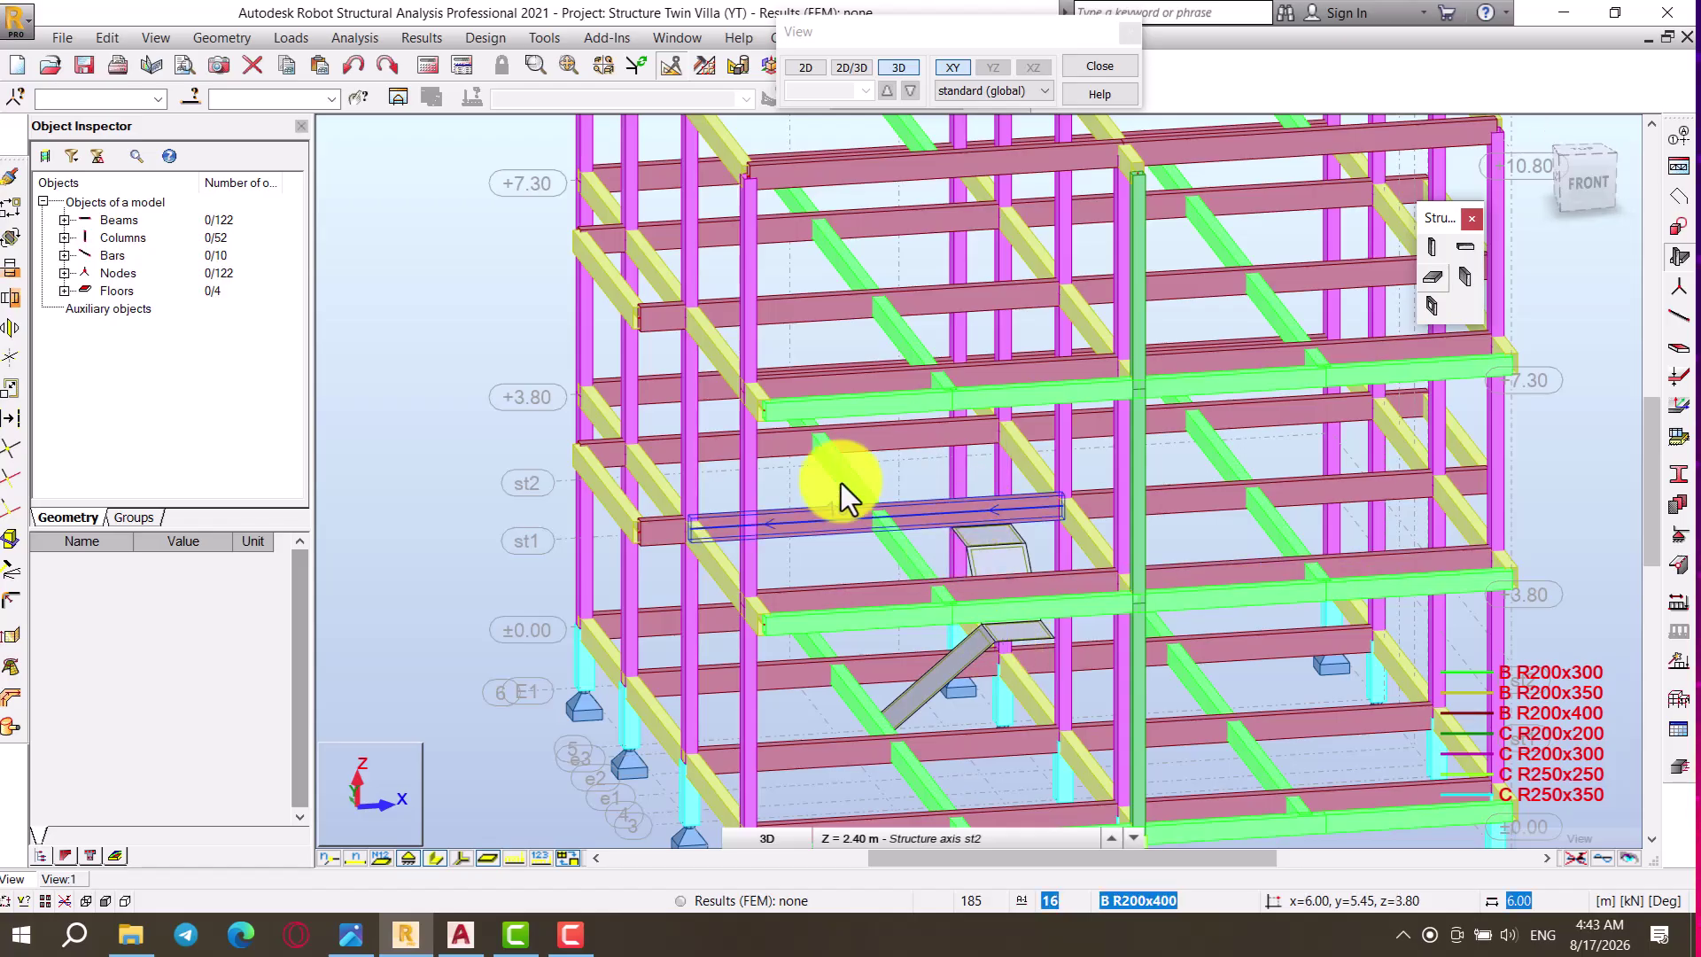
Step: Model the last inclined St-120 flight between axes e2 and e3, from t2 at level 2.40 to t1 at level 3.80, and close the floor definition
click(803, 67)
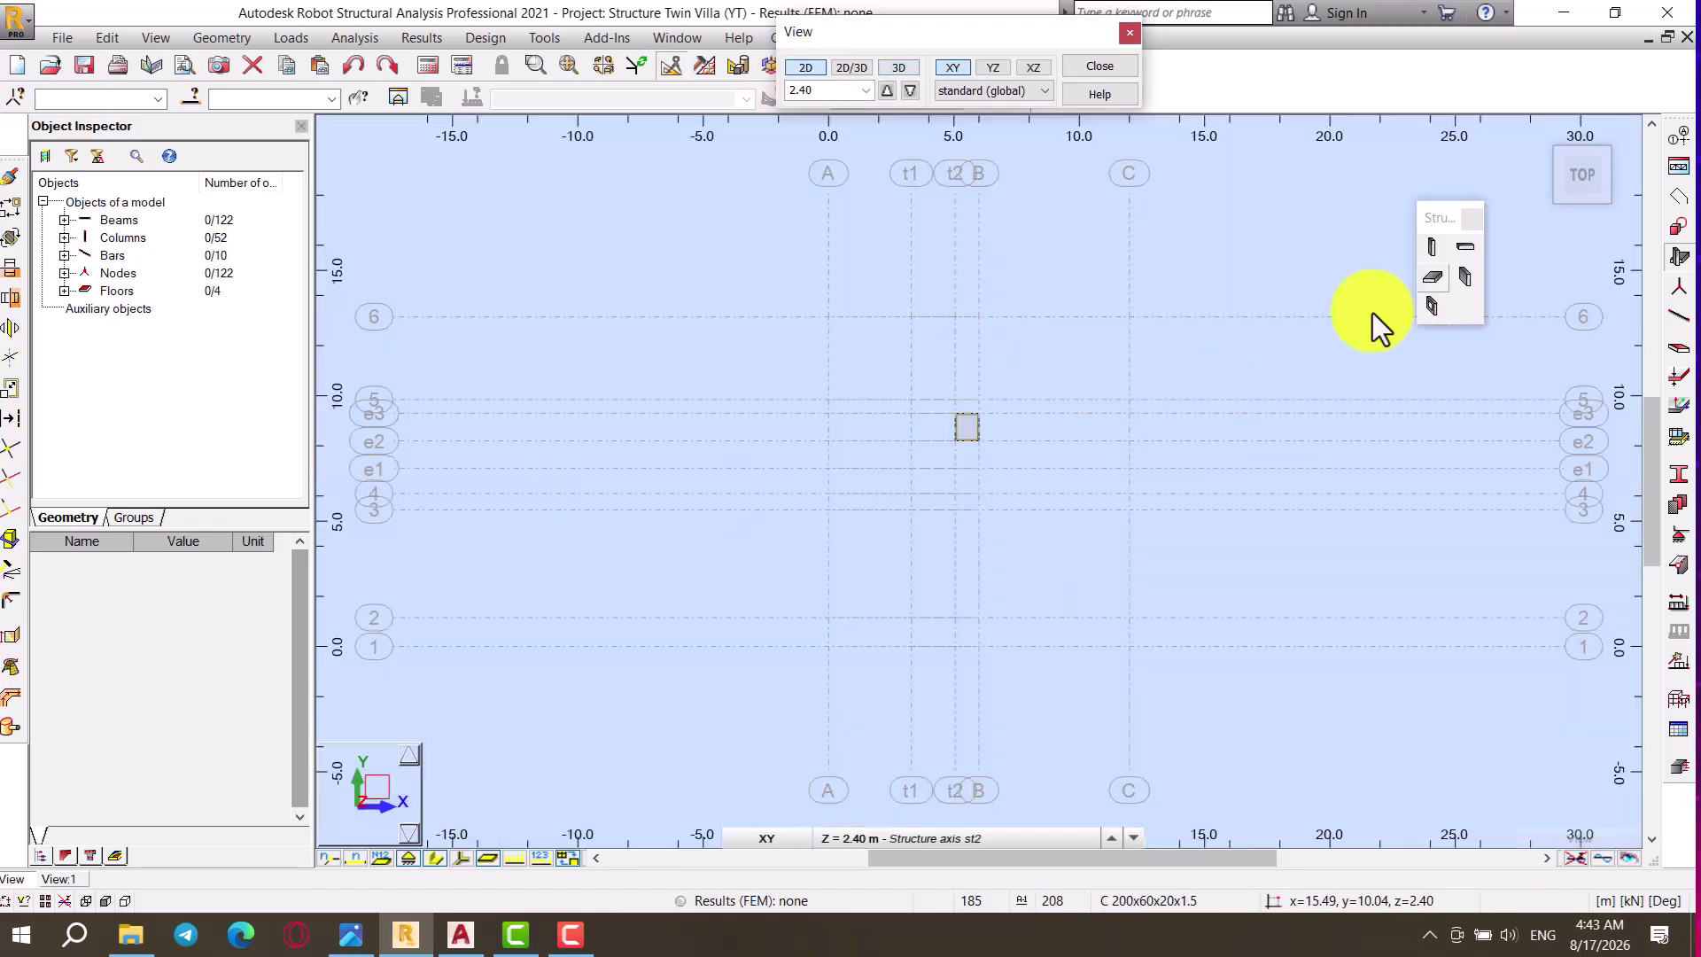
click(1432, 281)
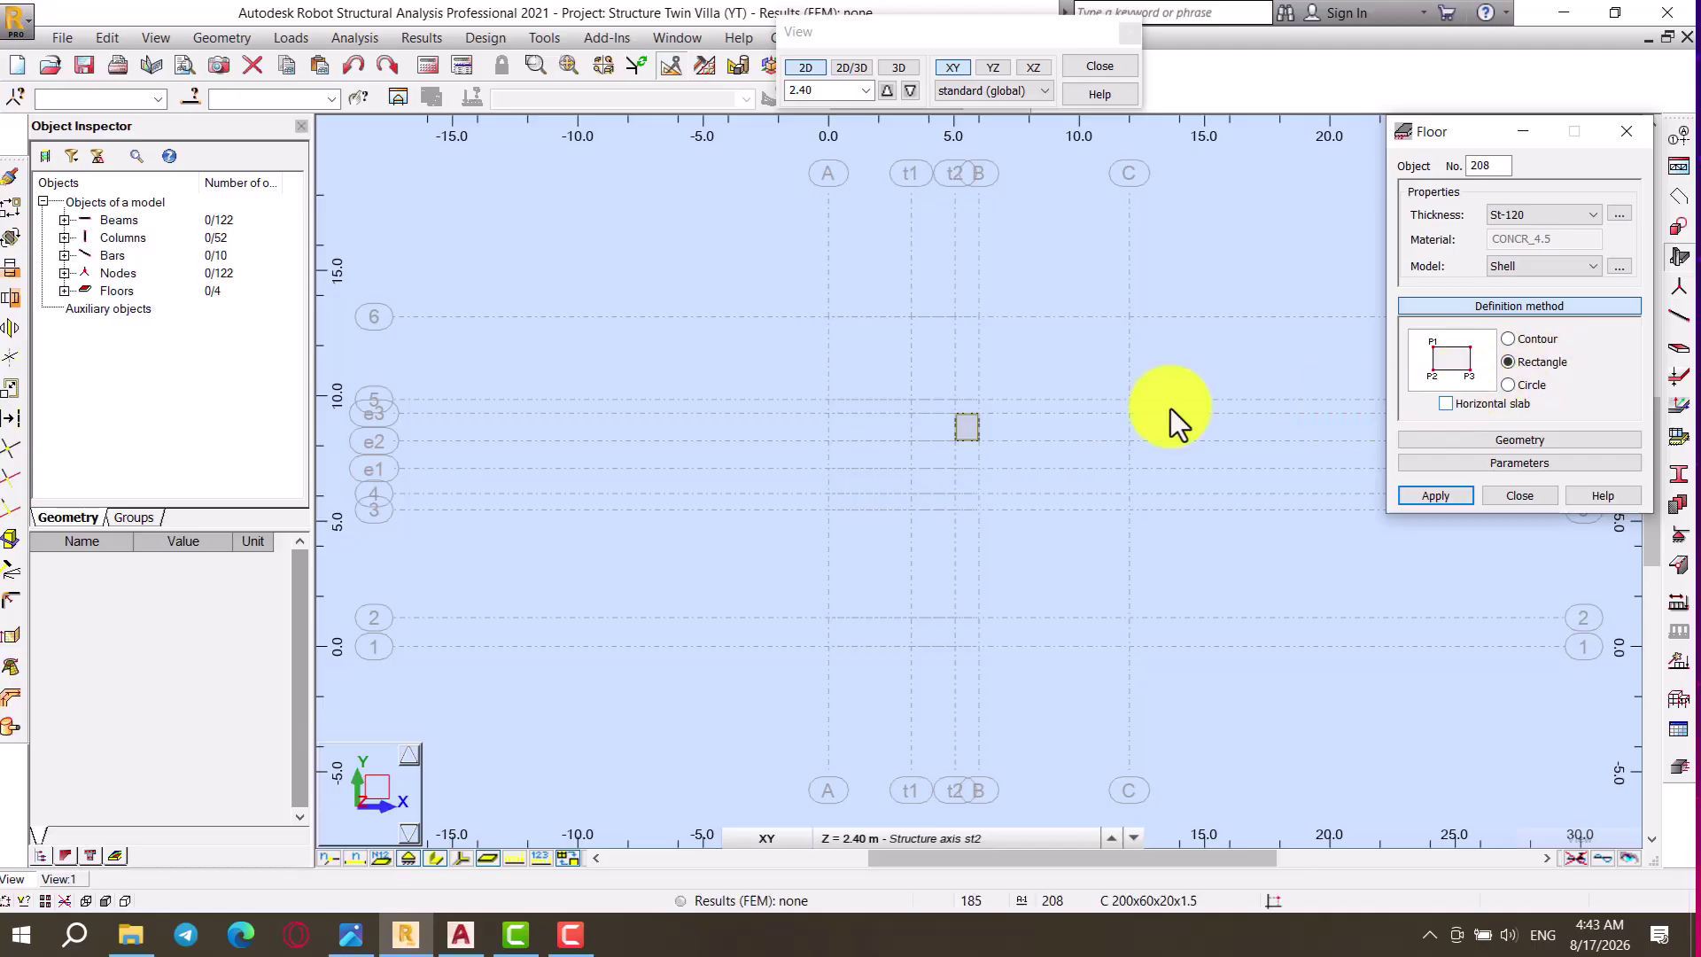
click(955, 445)
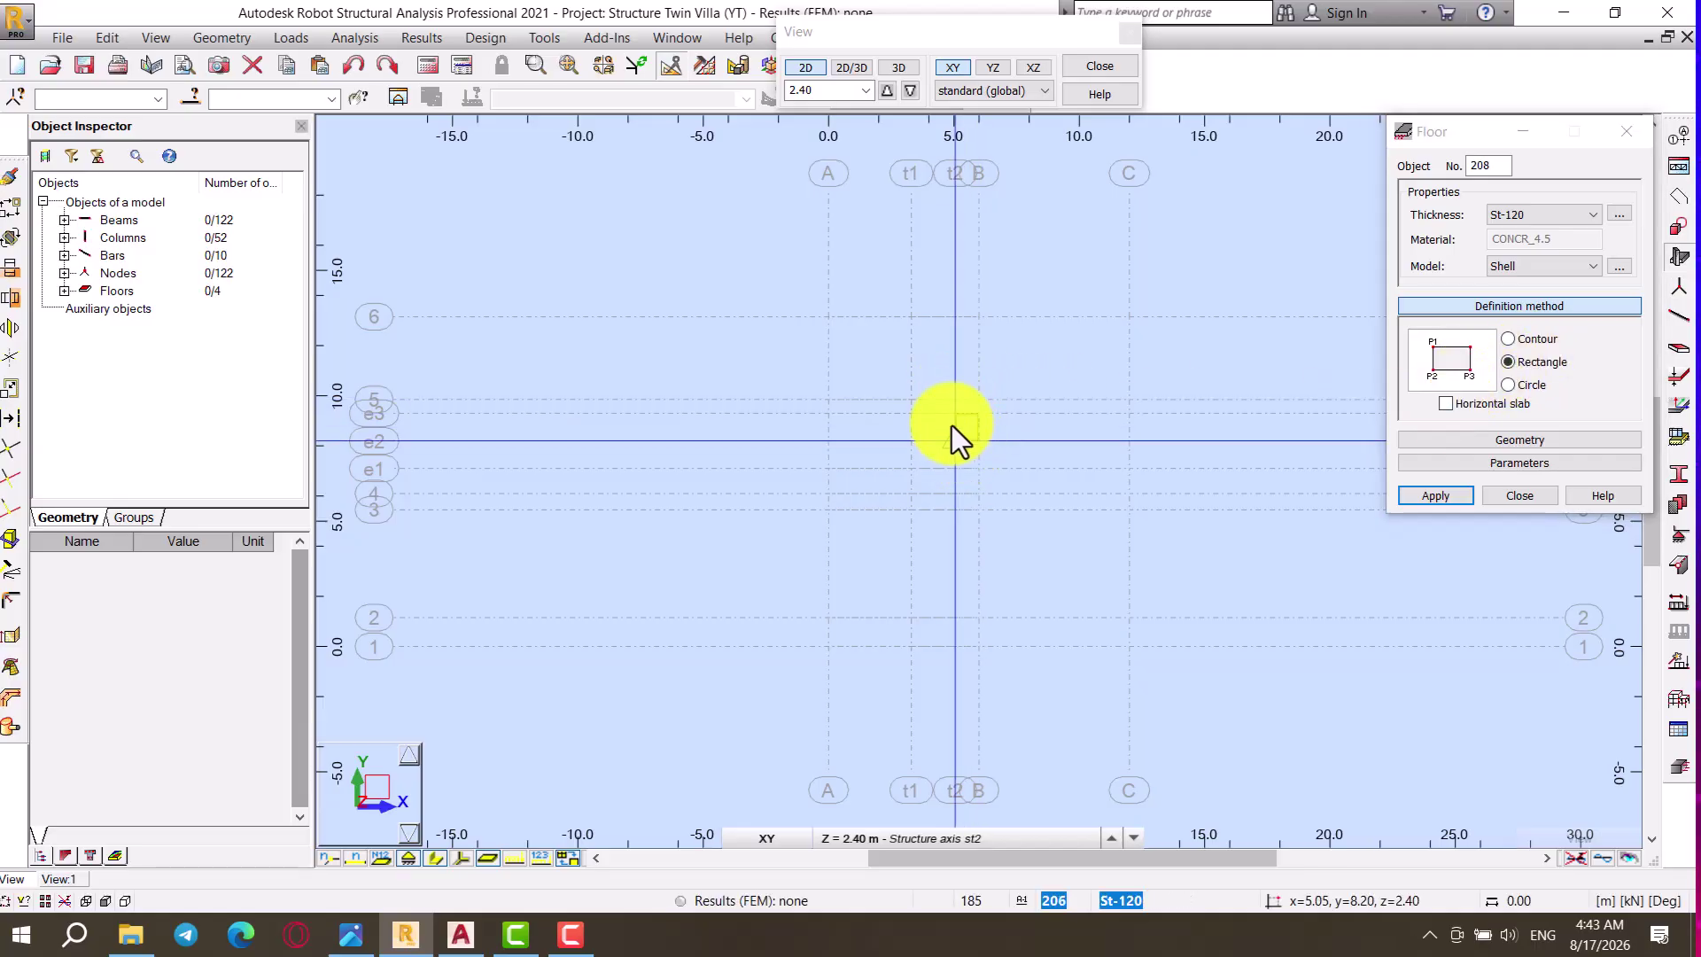
click(954, 417)
click(886, 90)
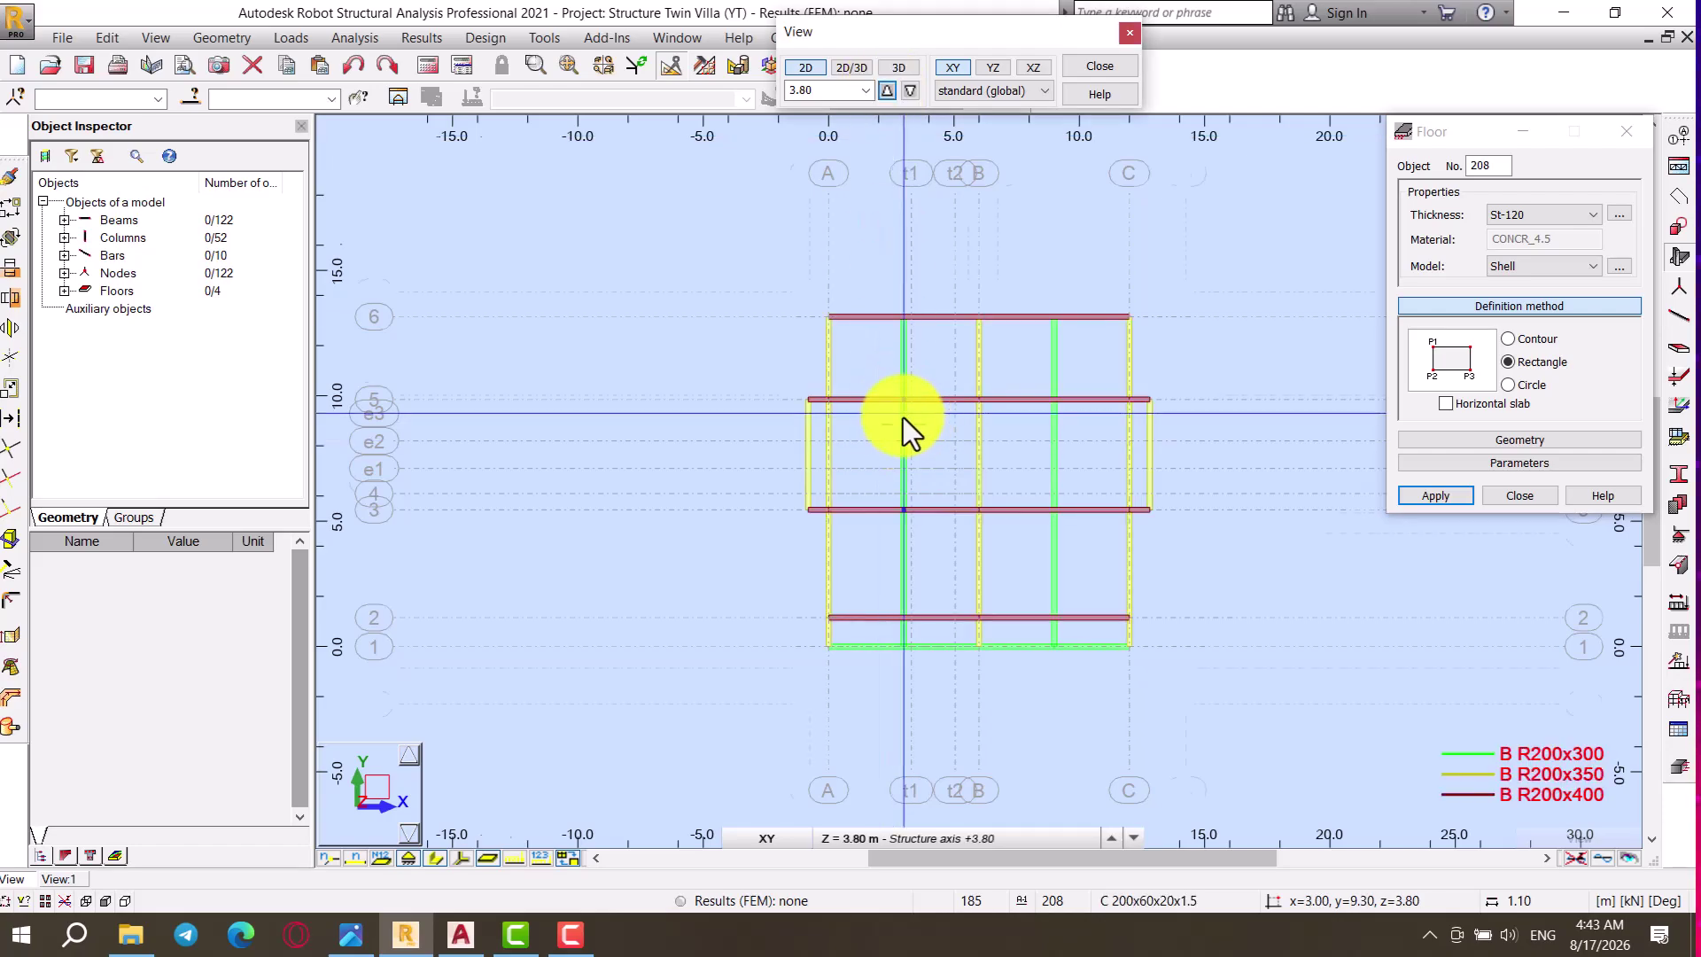
scroll(901, 417, up, 2)
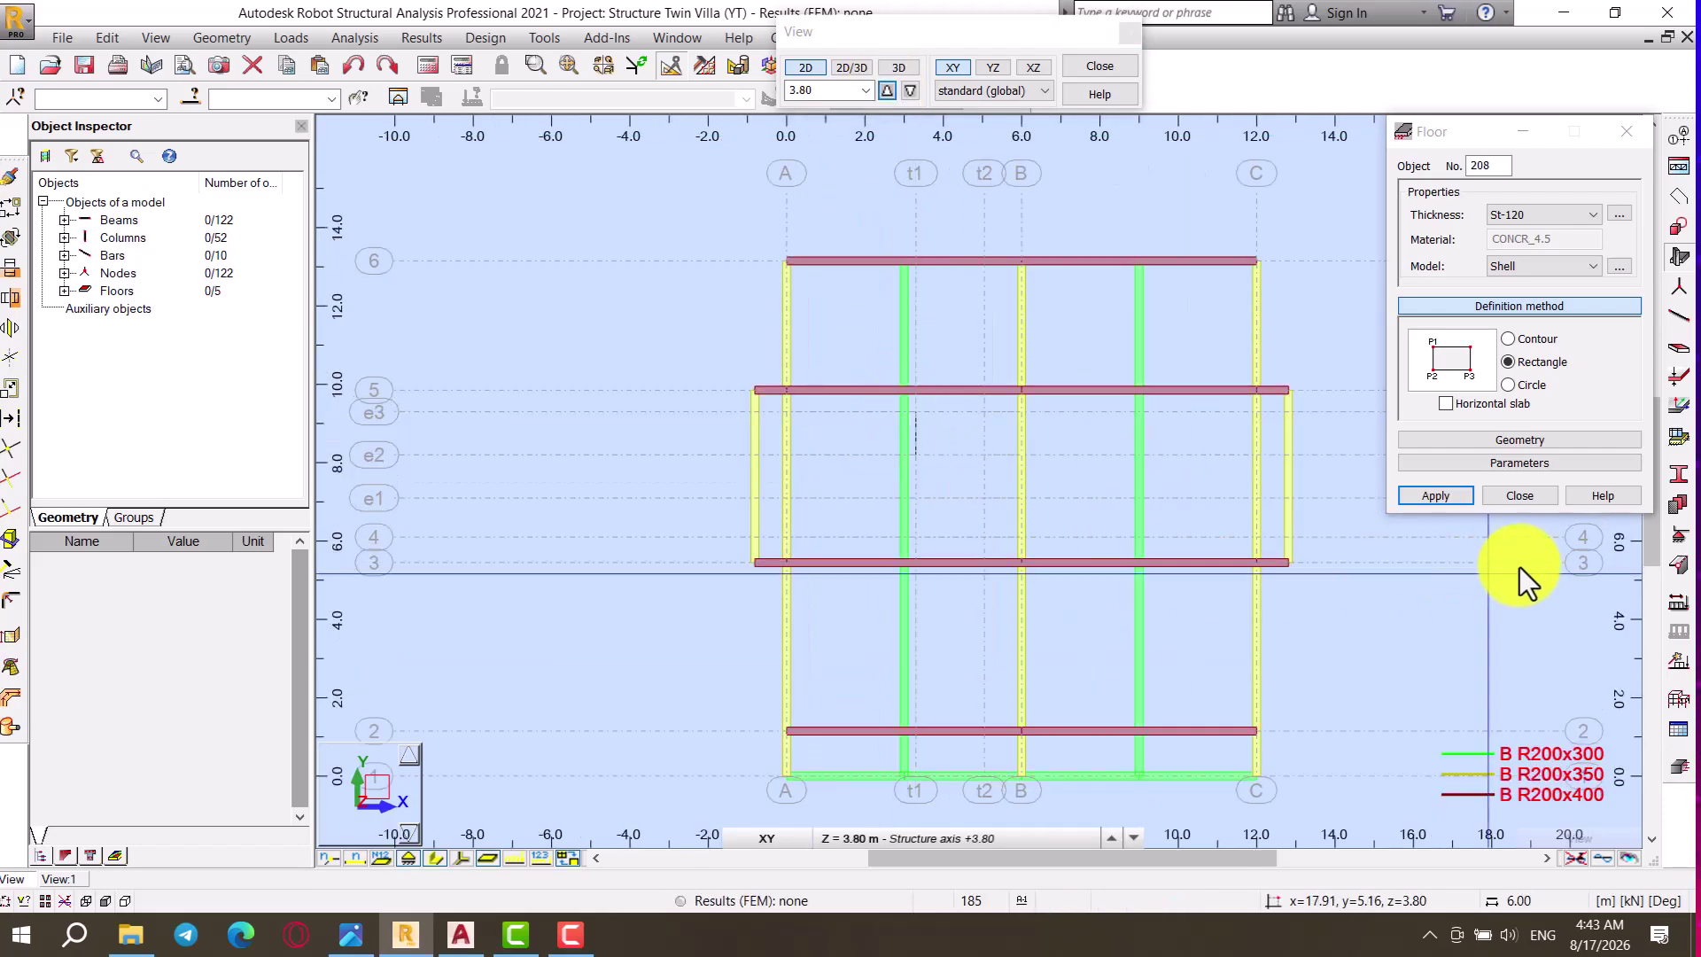
click(1519, 496)
drag(891, 248, 918, 787)
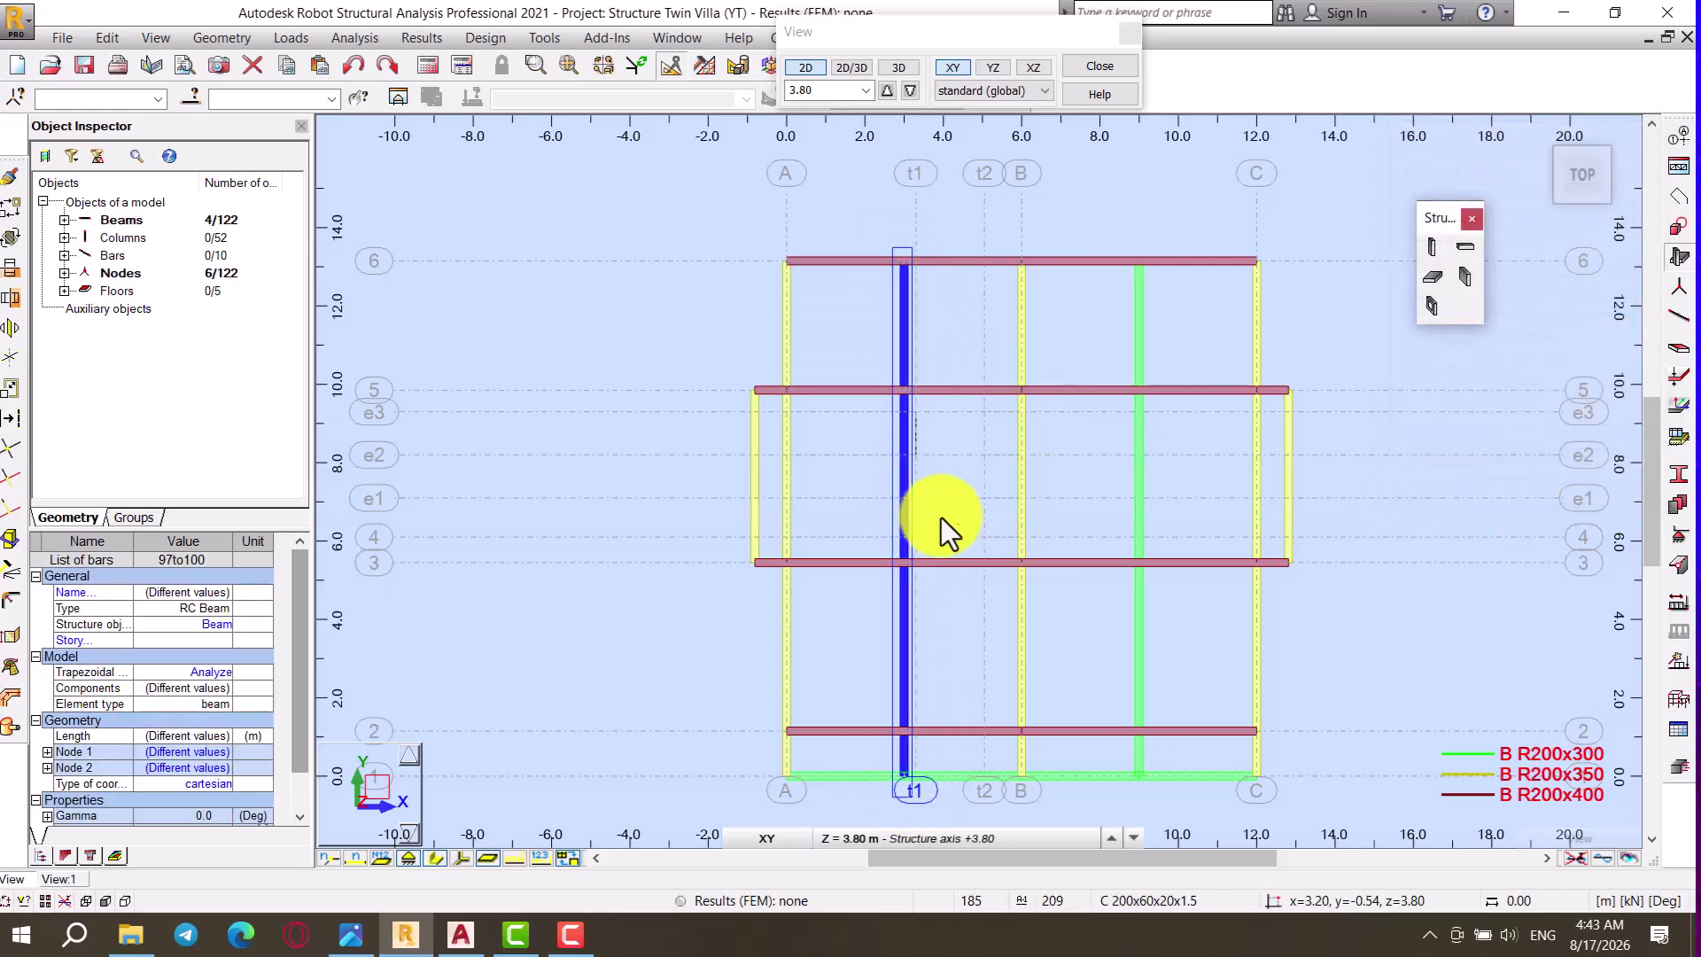
scroll(916, 437, up, 3)
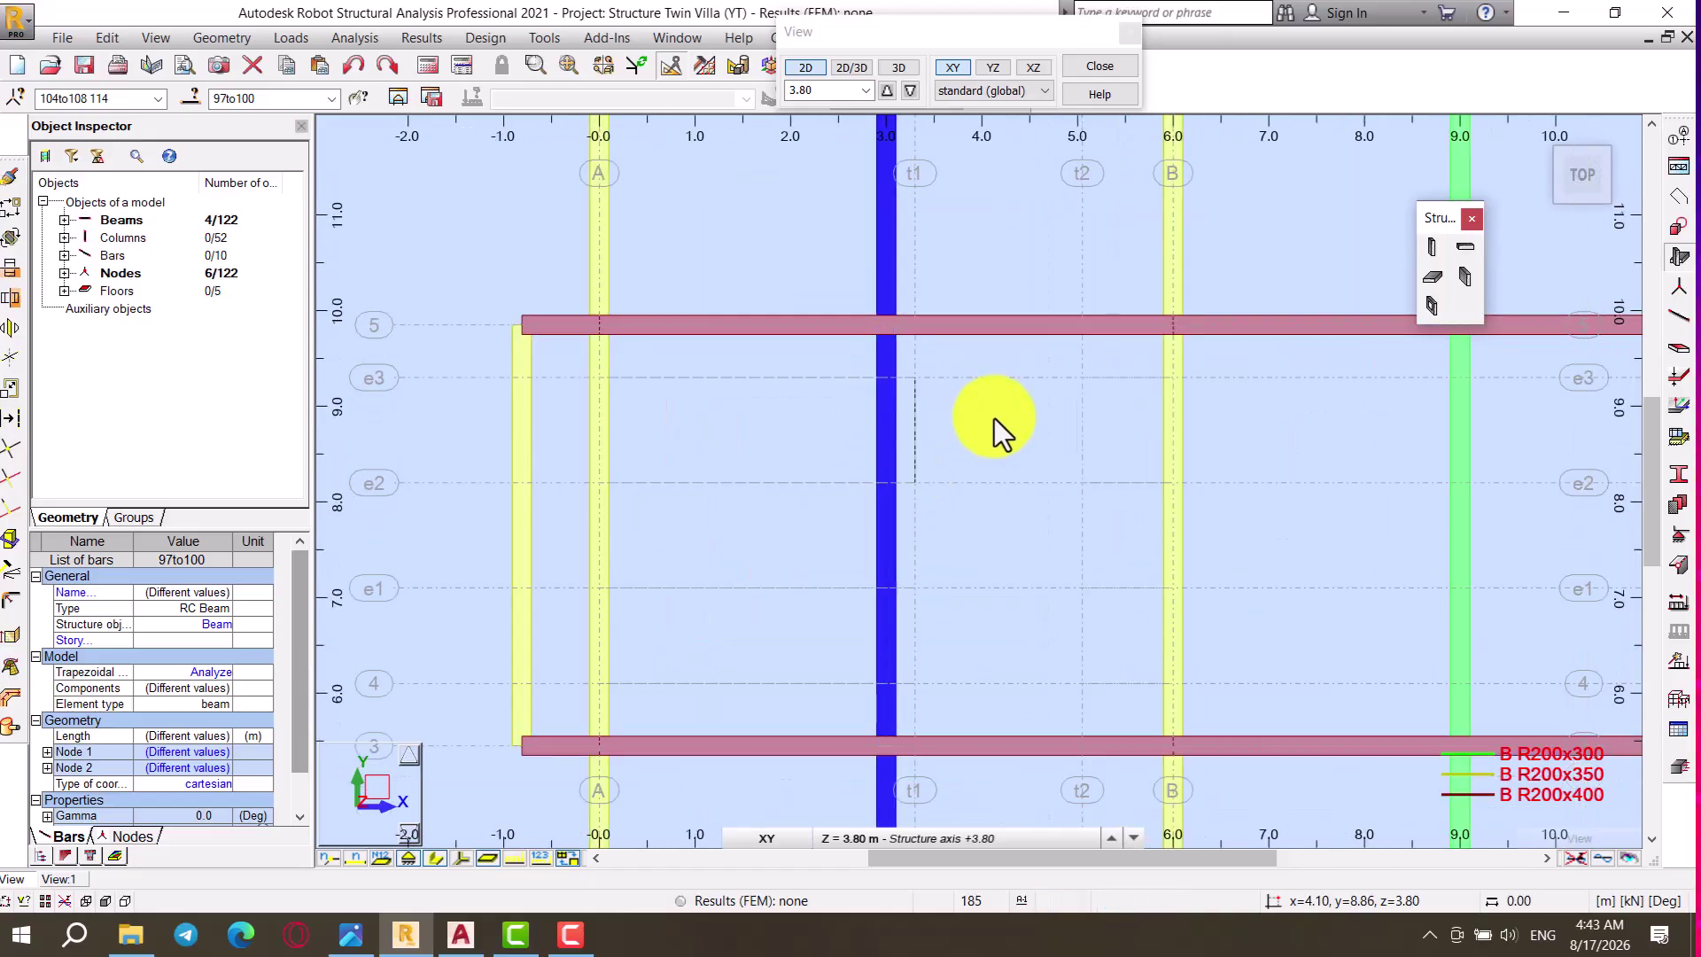
key(Escape)
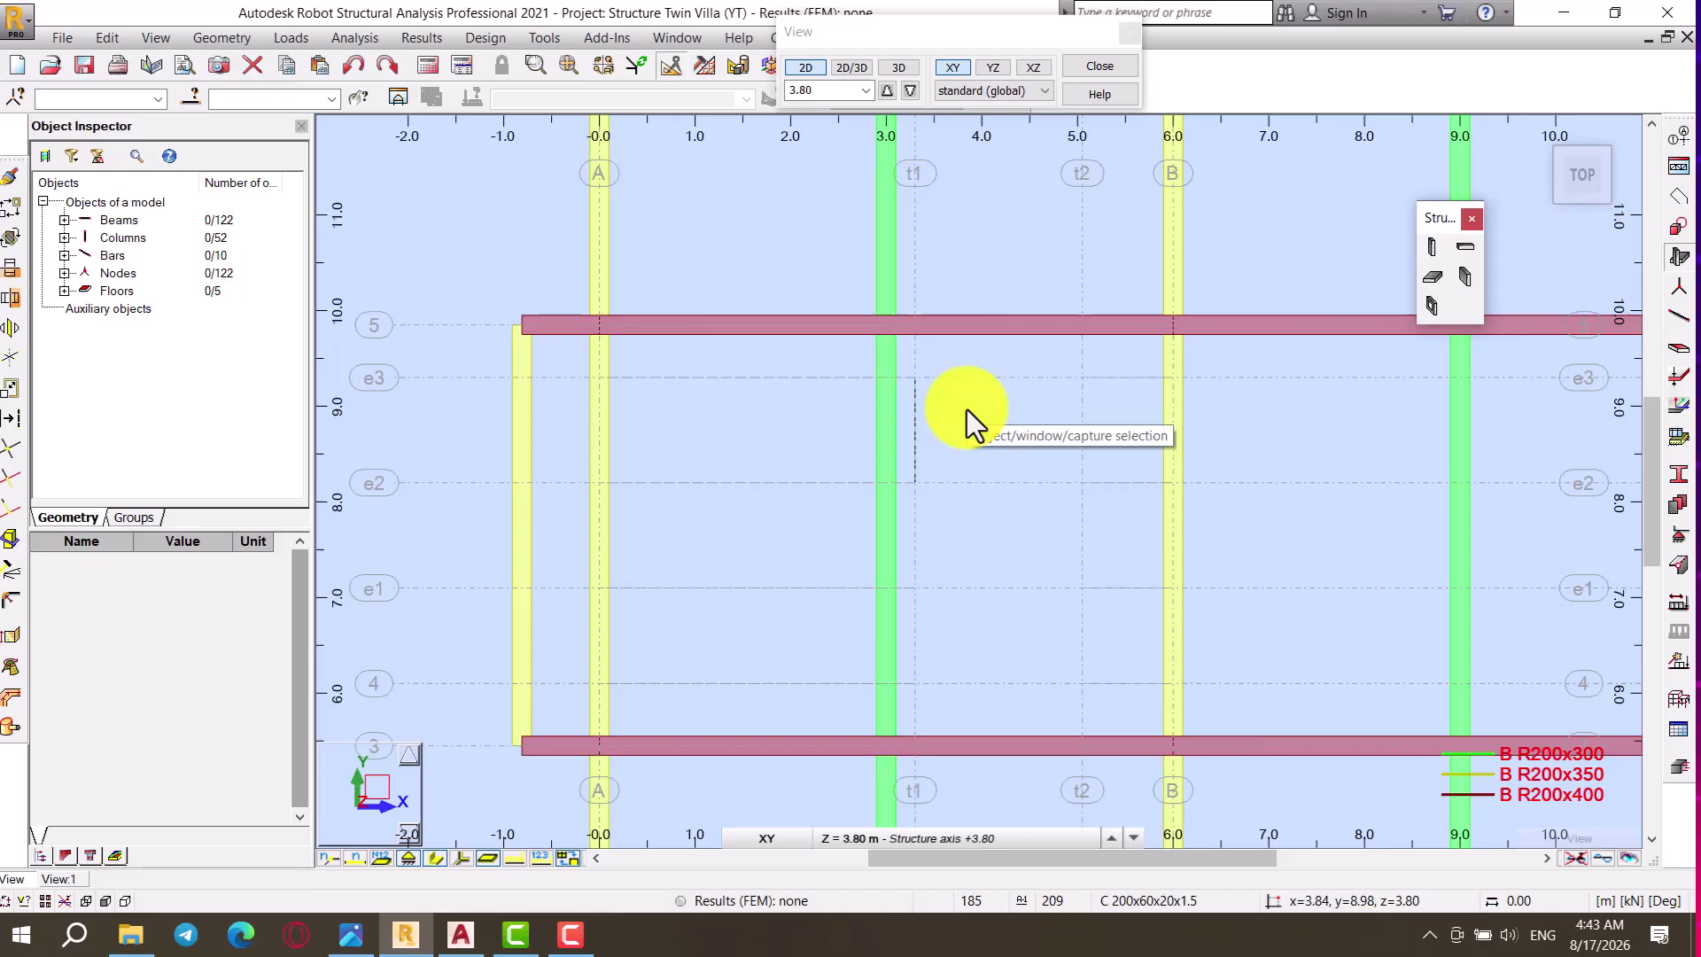
scroll(965, 409, down, 3)
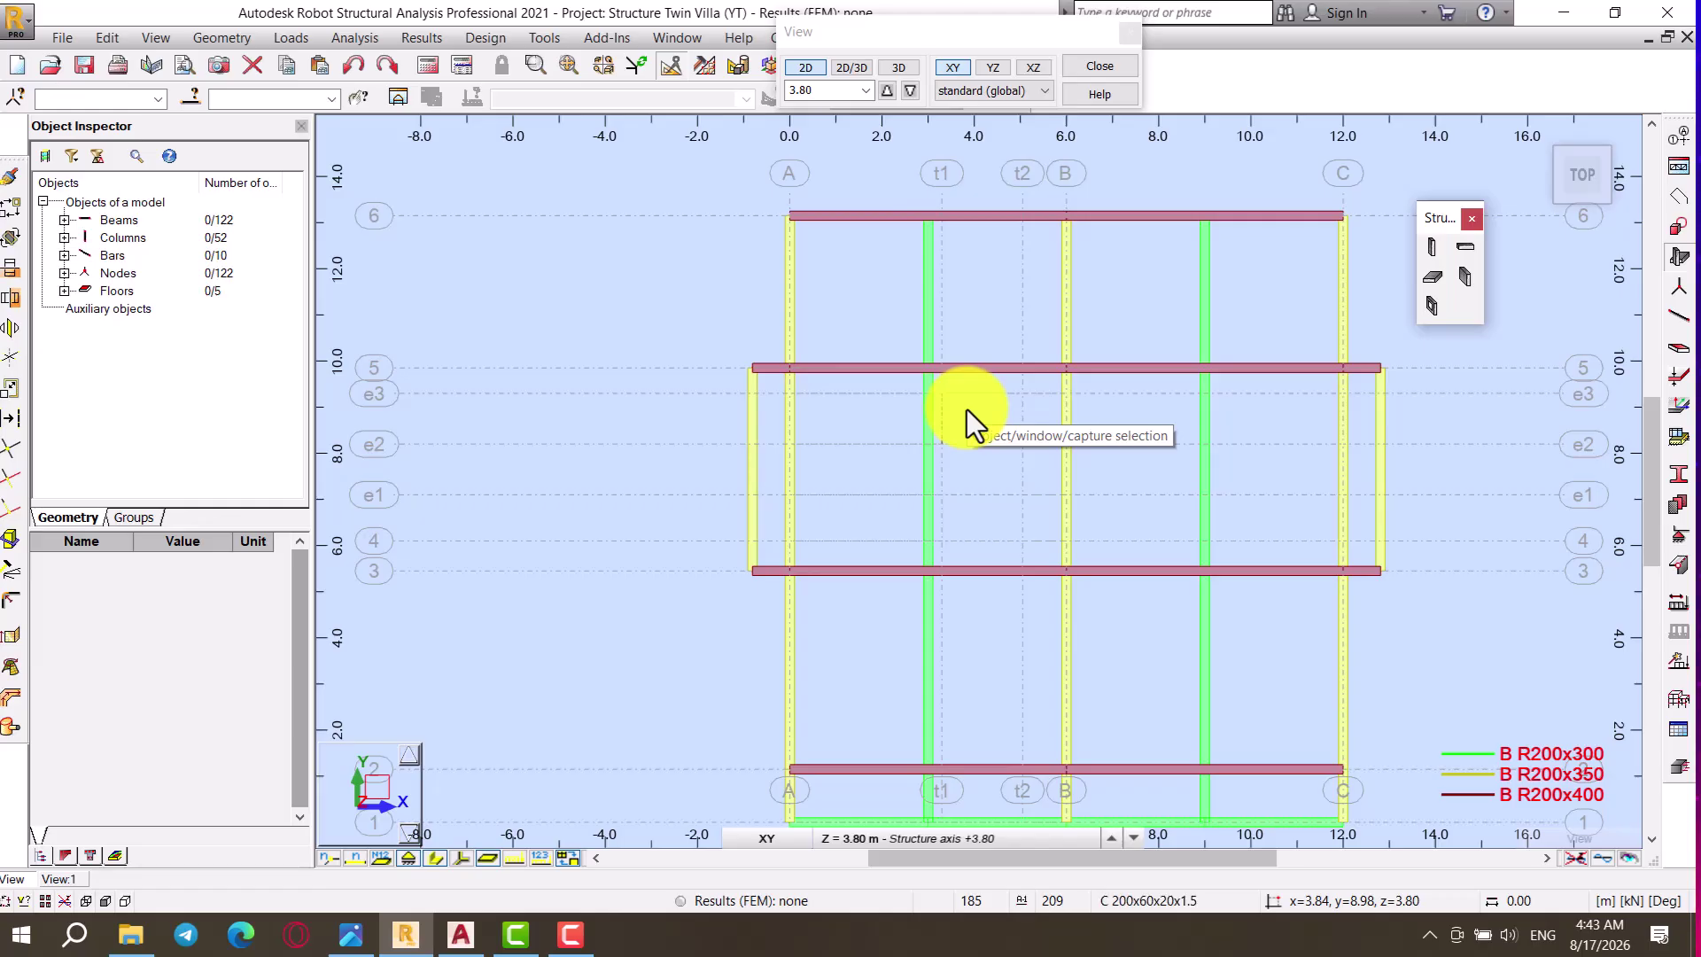
Step: Move the line of beams beside axis t1, with its nodes, 0.30 m in X onto axis t1 at level 3.80
scroll(965, 409, down, 1)
drag(911, 727, 939, 782)
click(13, 209)
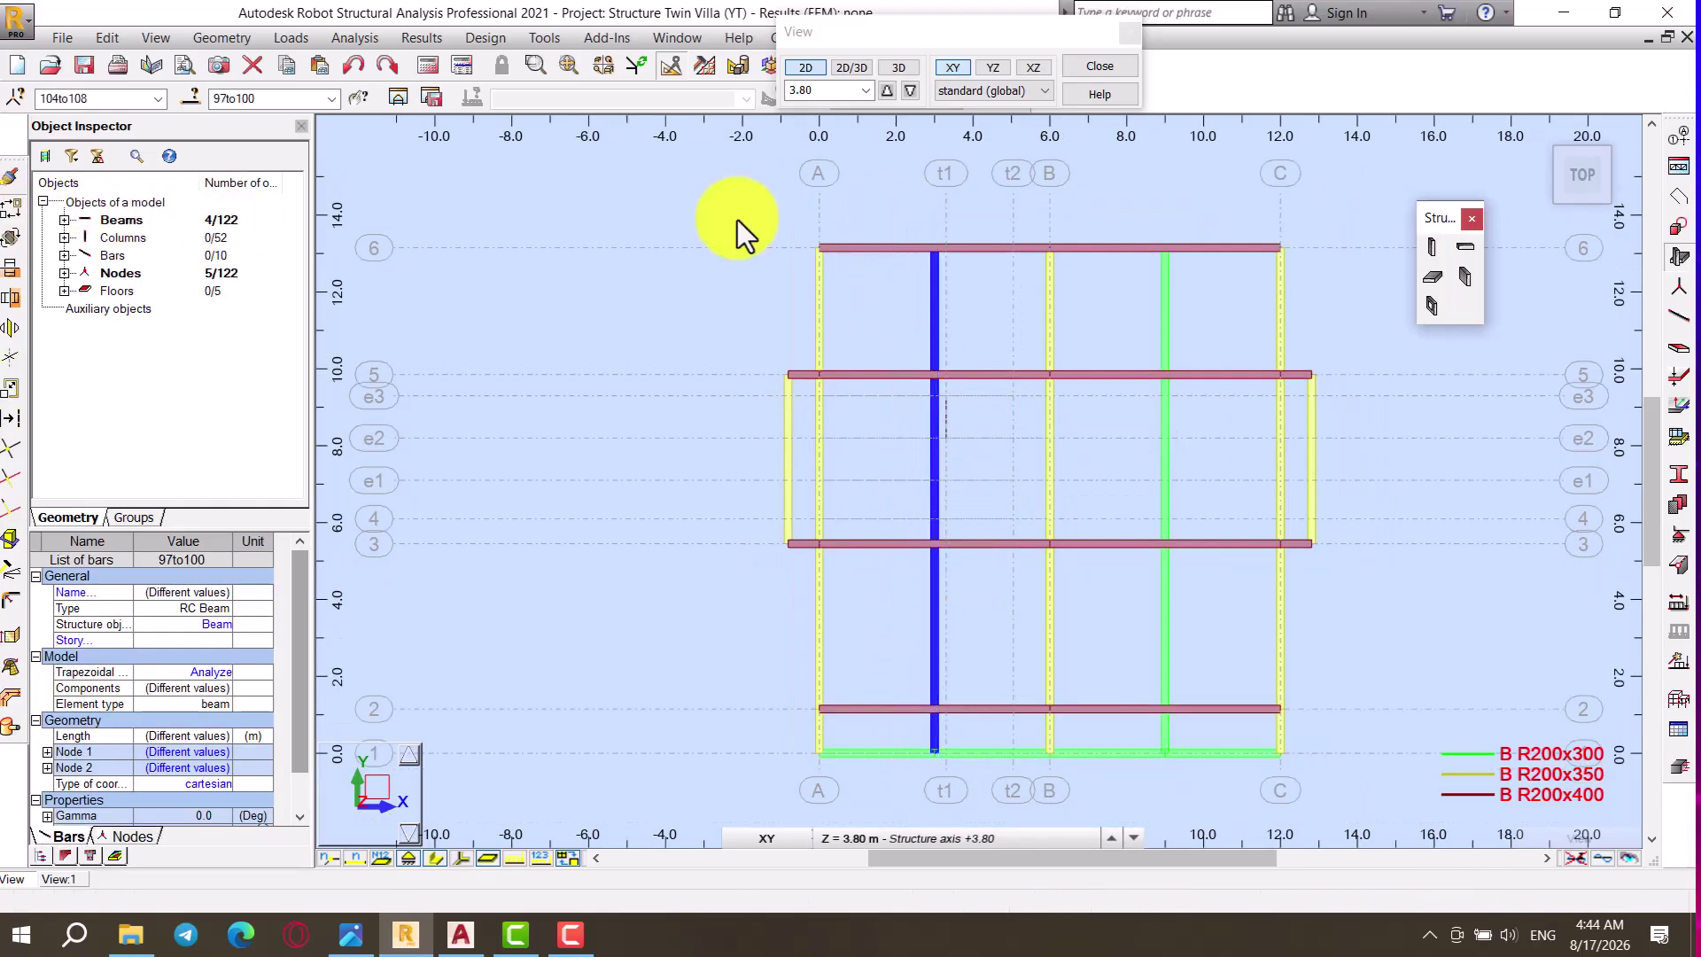
click(1426, 365)
click(930, 255)
click(945, 252)
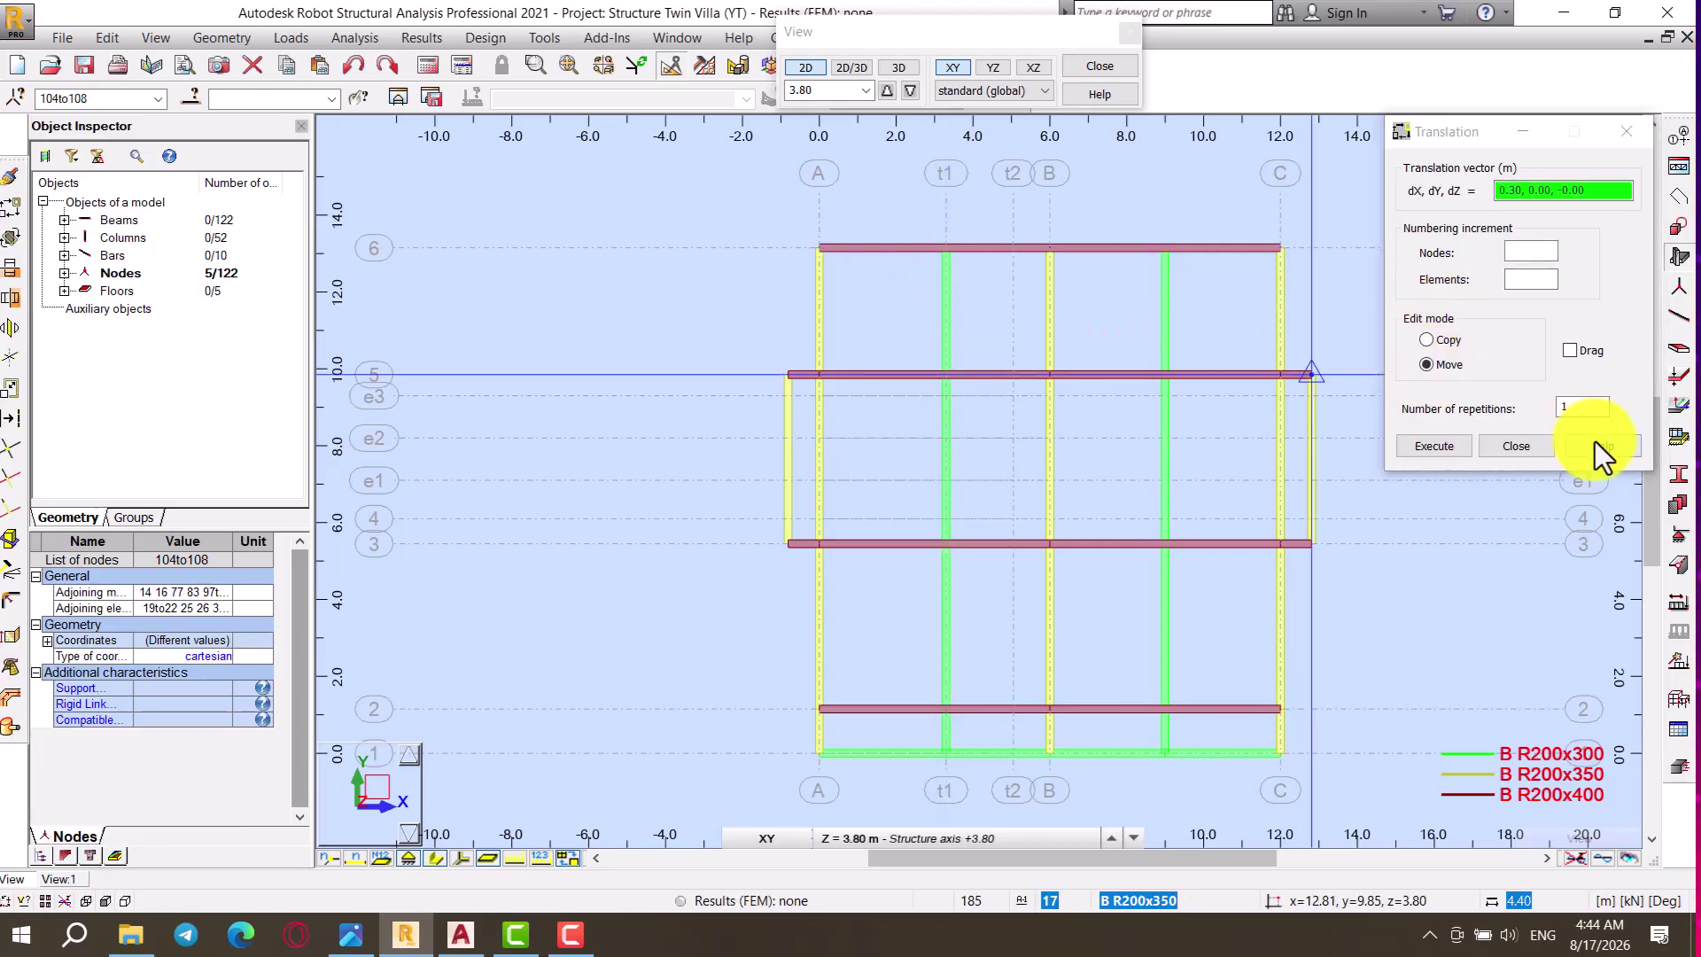
click(1532, 447)
Step: Delete the line of beams at X = 9 m between axes B and C, removing only the selected bars
drag(1150, 217, 1196, 763)
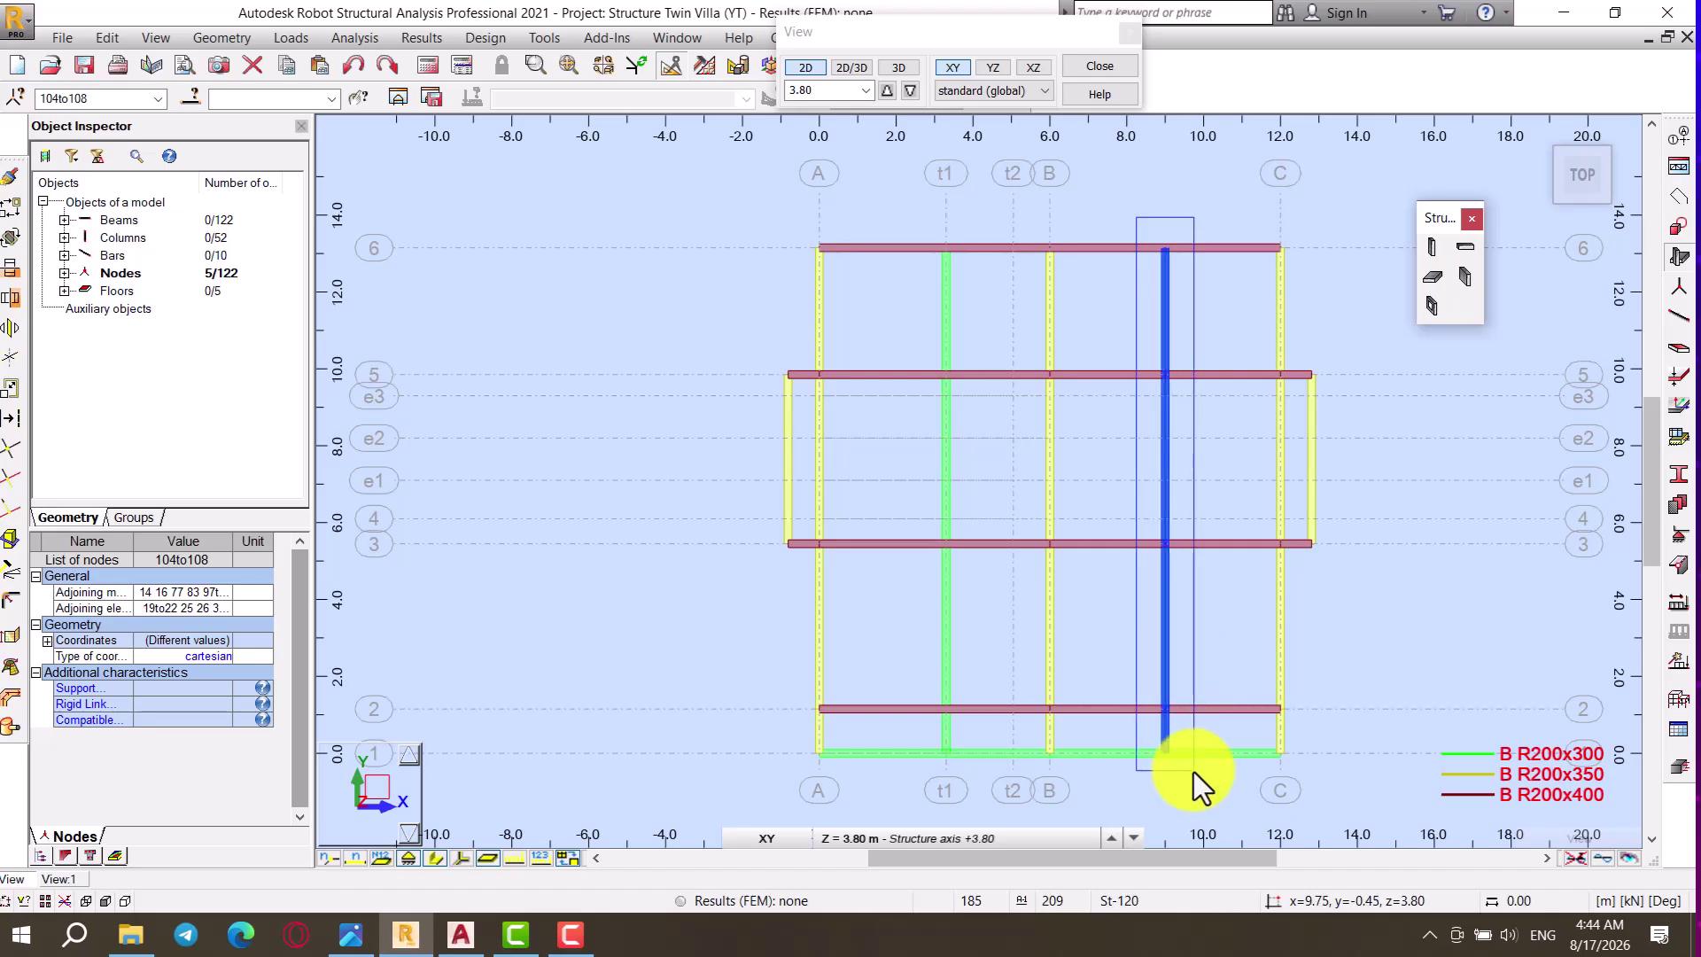
key(Delete)
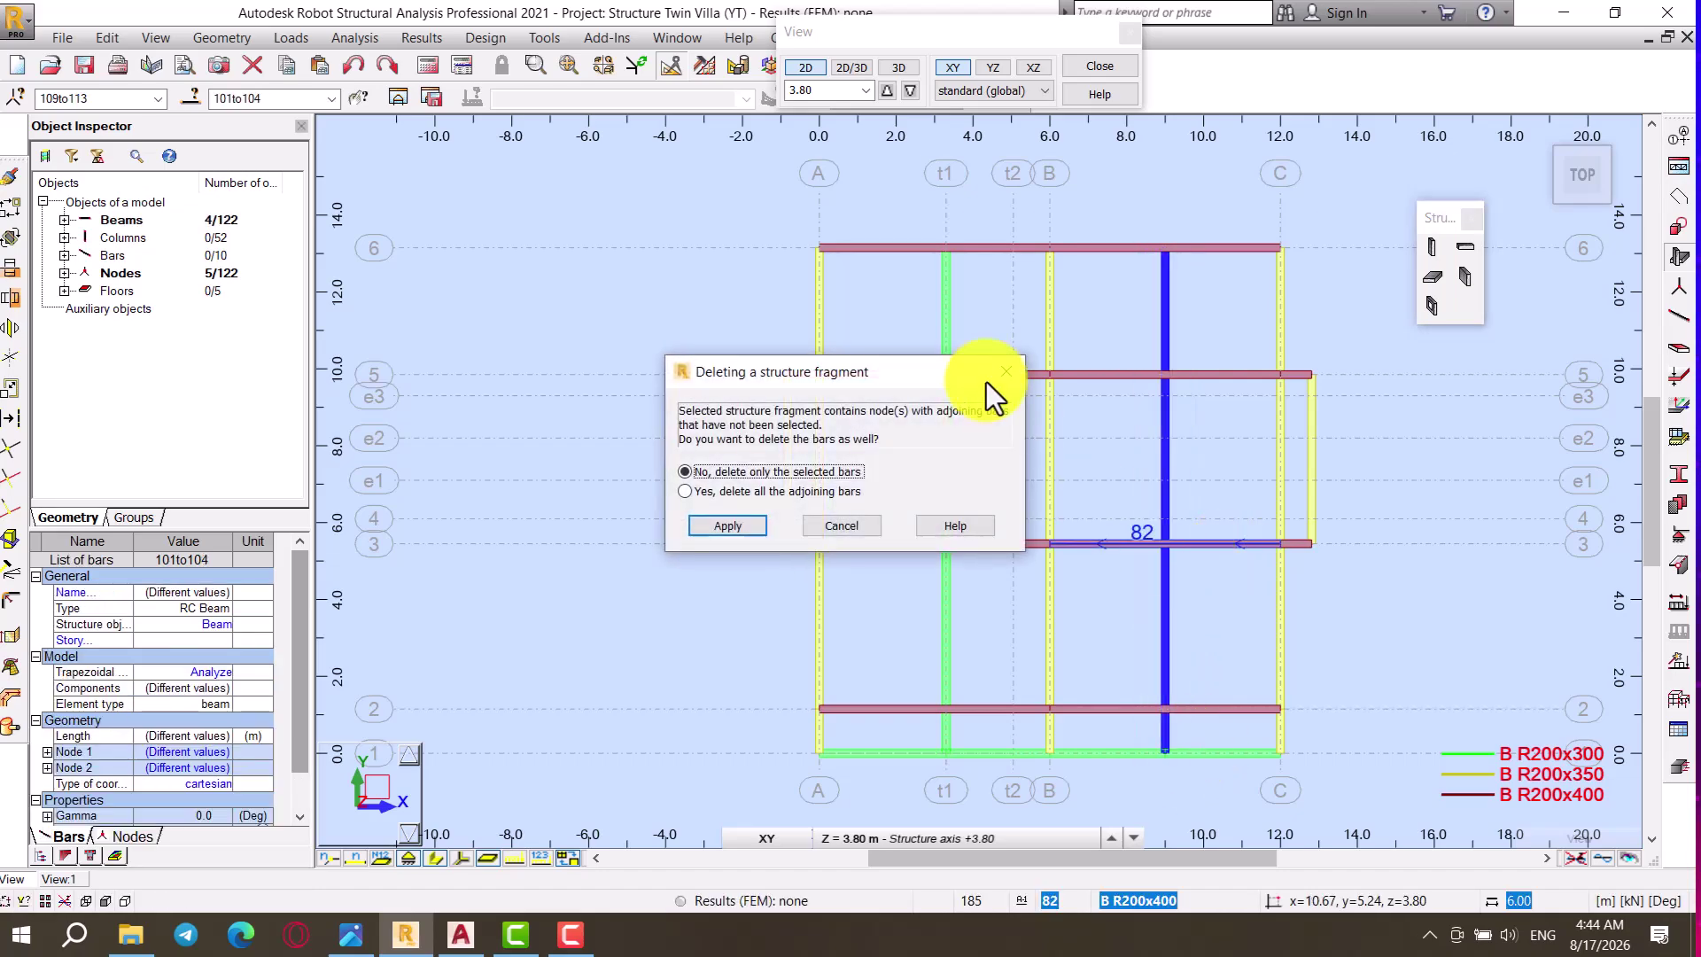
click(745, 529)
Step: Mirror a copy of the axis t1 beams about a vertical plane at 6.00 m on axis B
drag(926, 243, 964, 764)
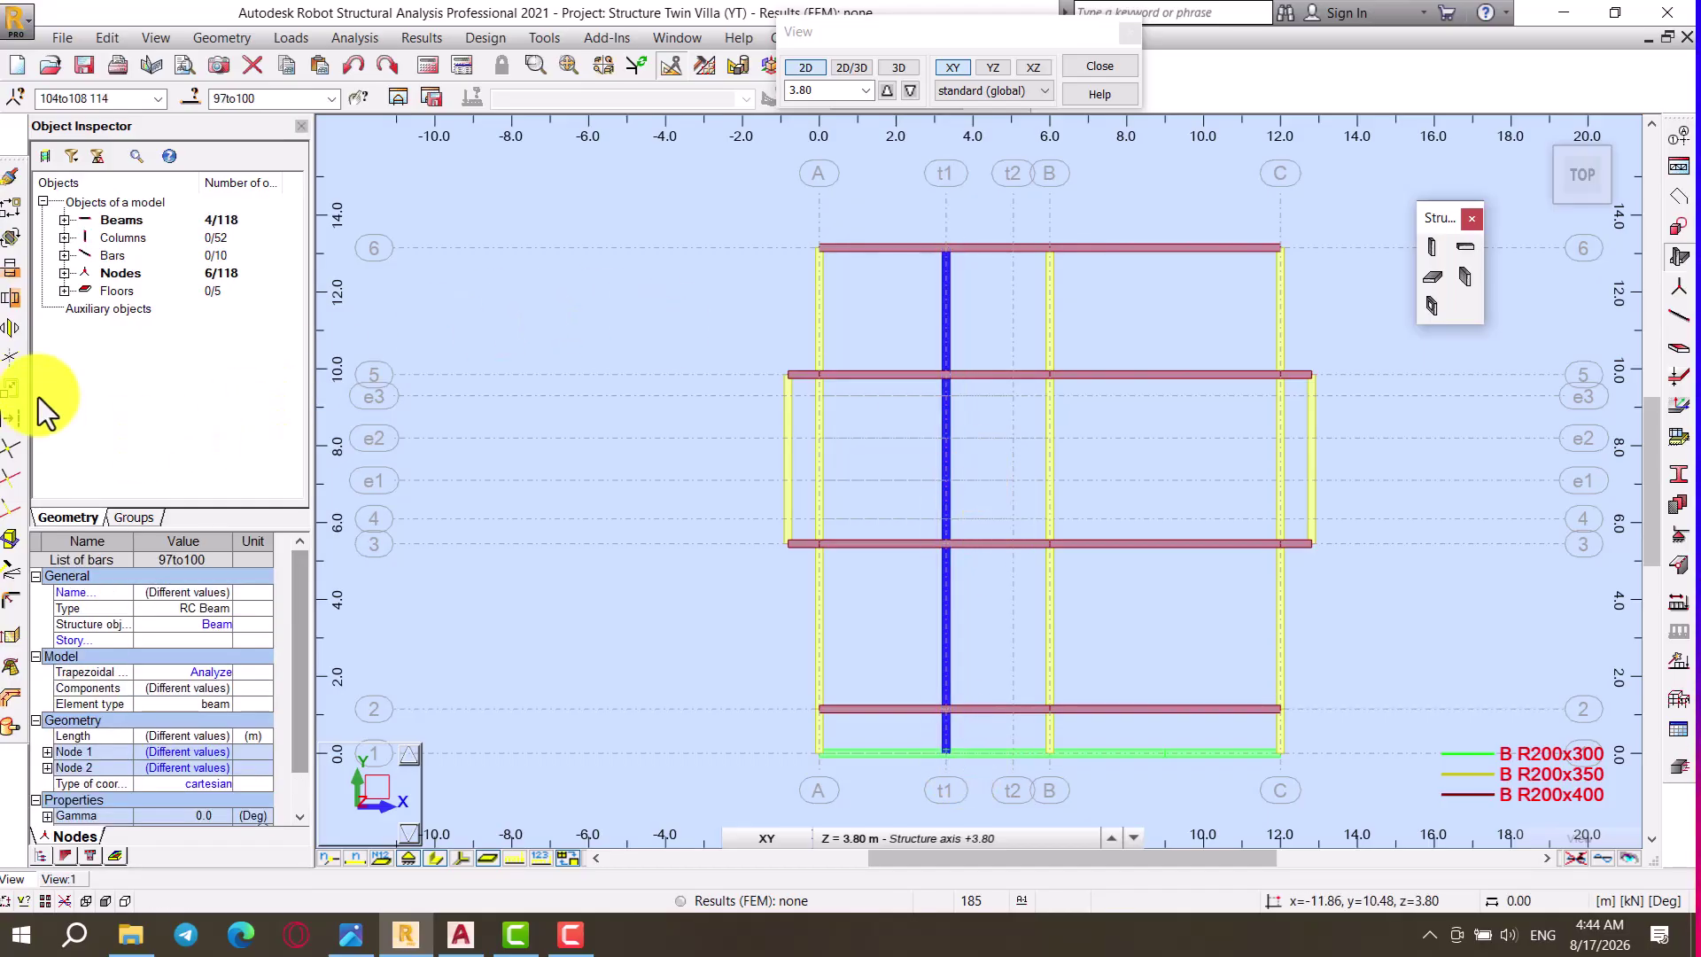
click(11, 327)
click(1054, 255)
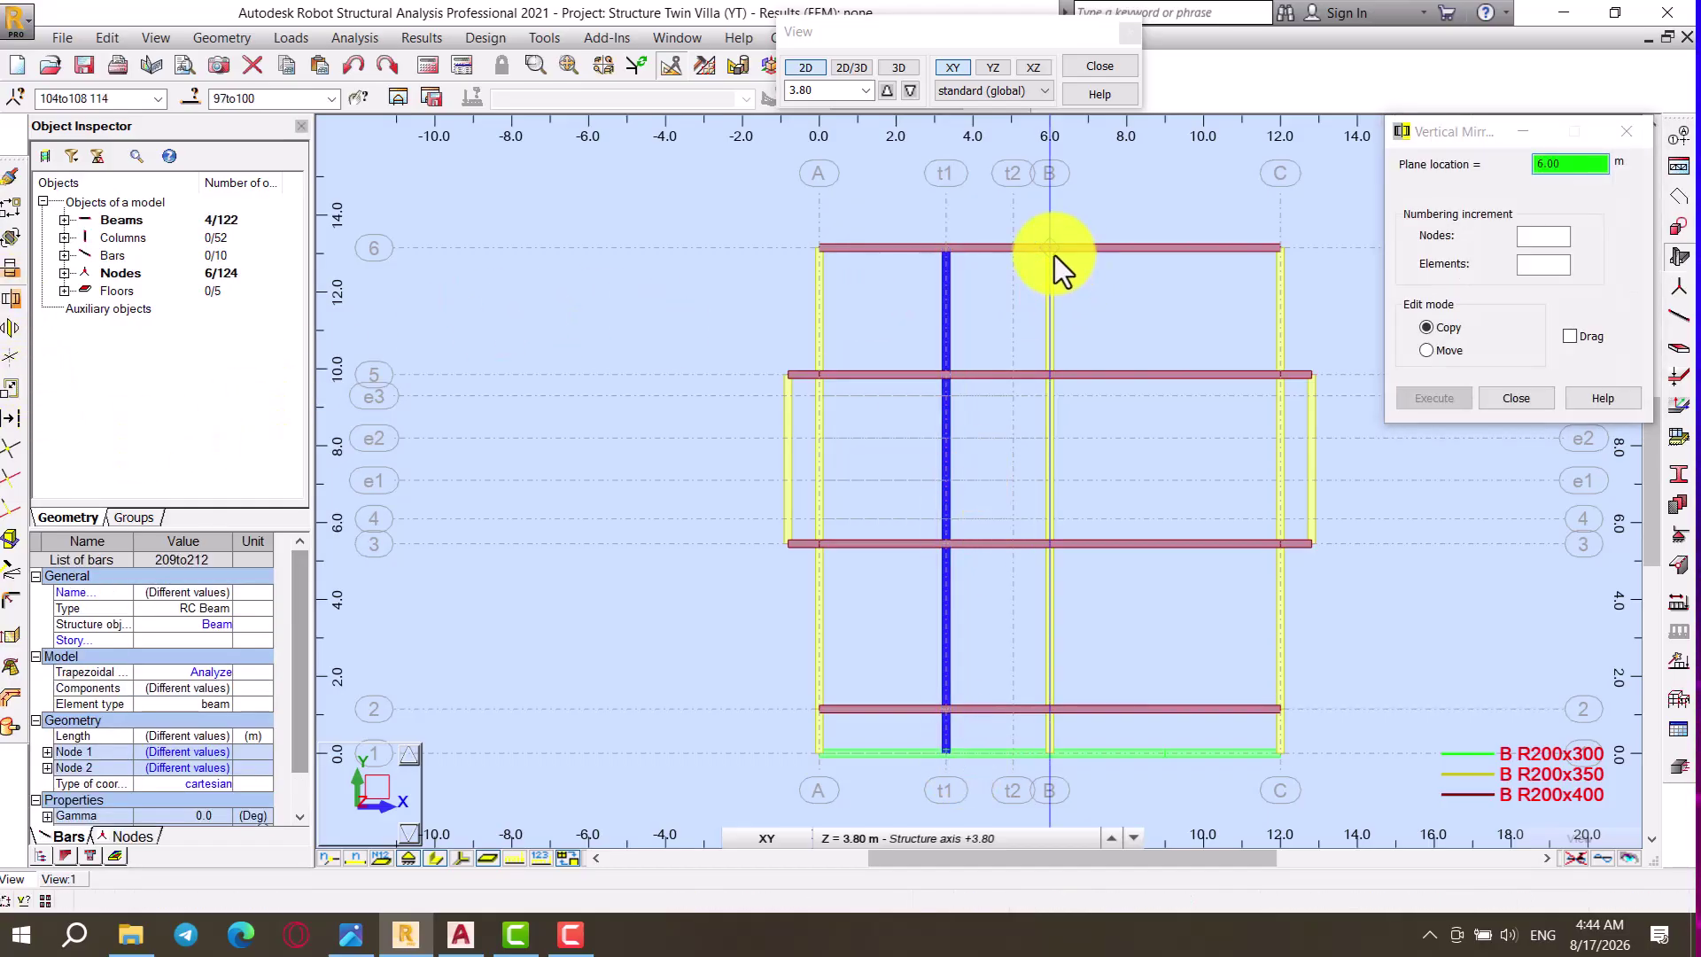
click(1497, 398)
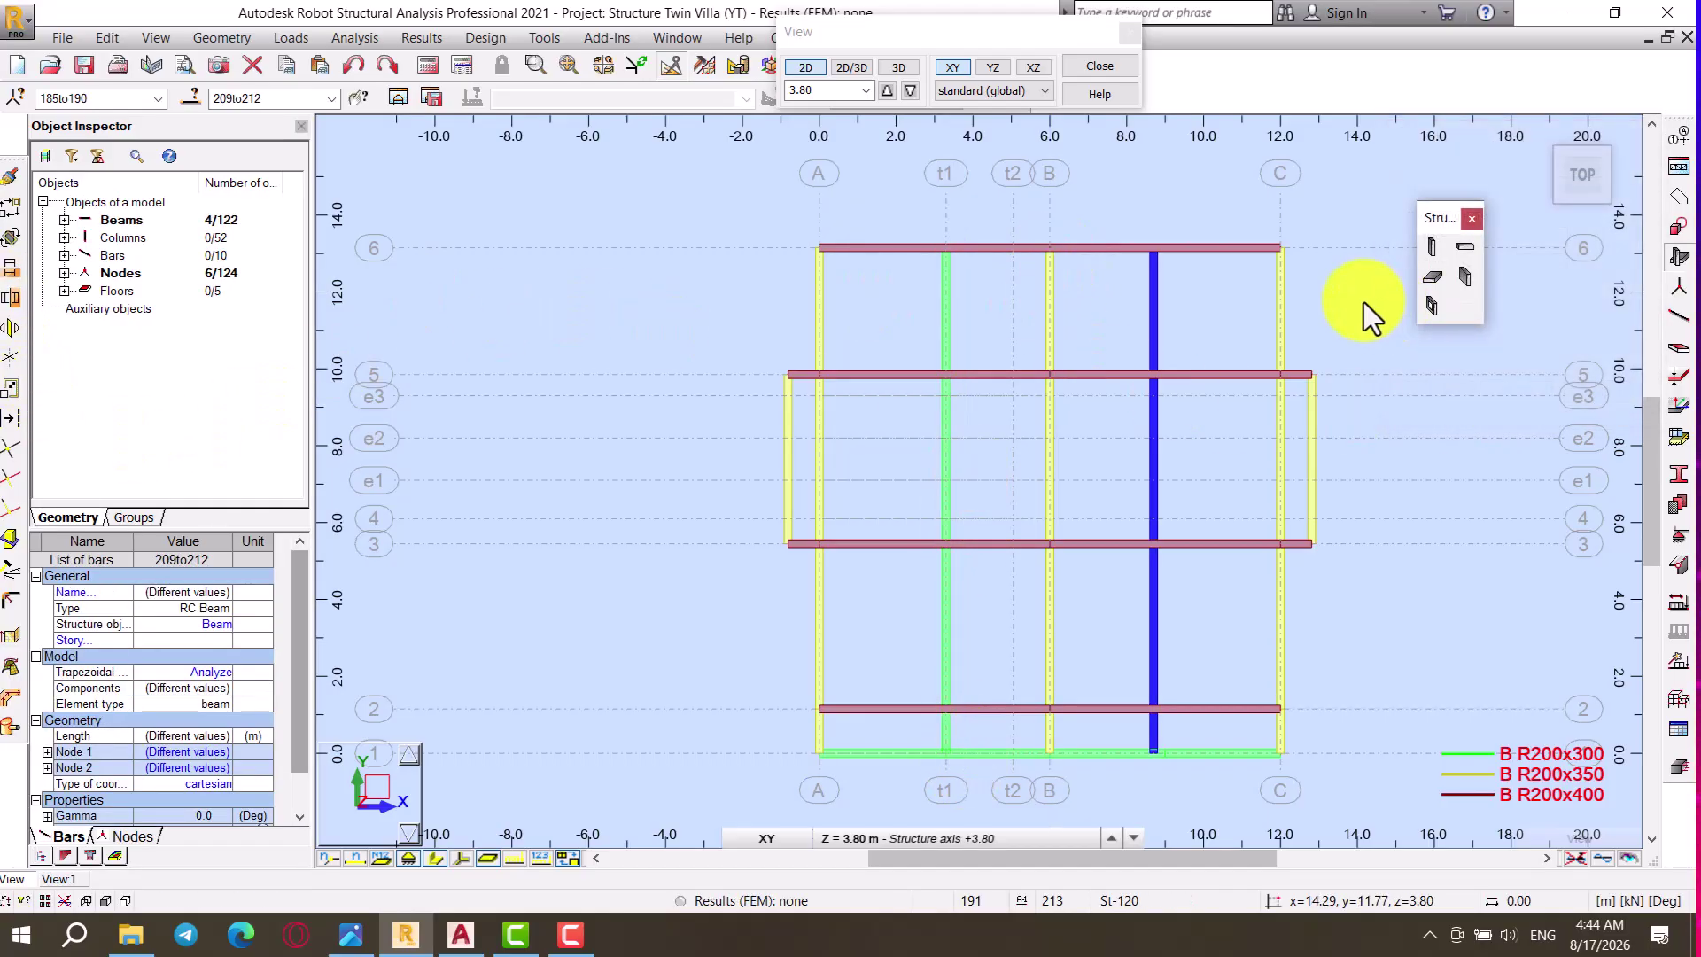
Step: Inspect the repositioned level 3.80 beams and the stair flights together in 3D
click(896, 69)
right_click(428, 482)
click(506, 569)
drag(508, 567, 633, 569)
scroll(1028, 652, up, 4)
drag(898, 576, 1431, 478)
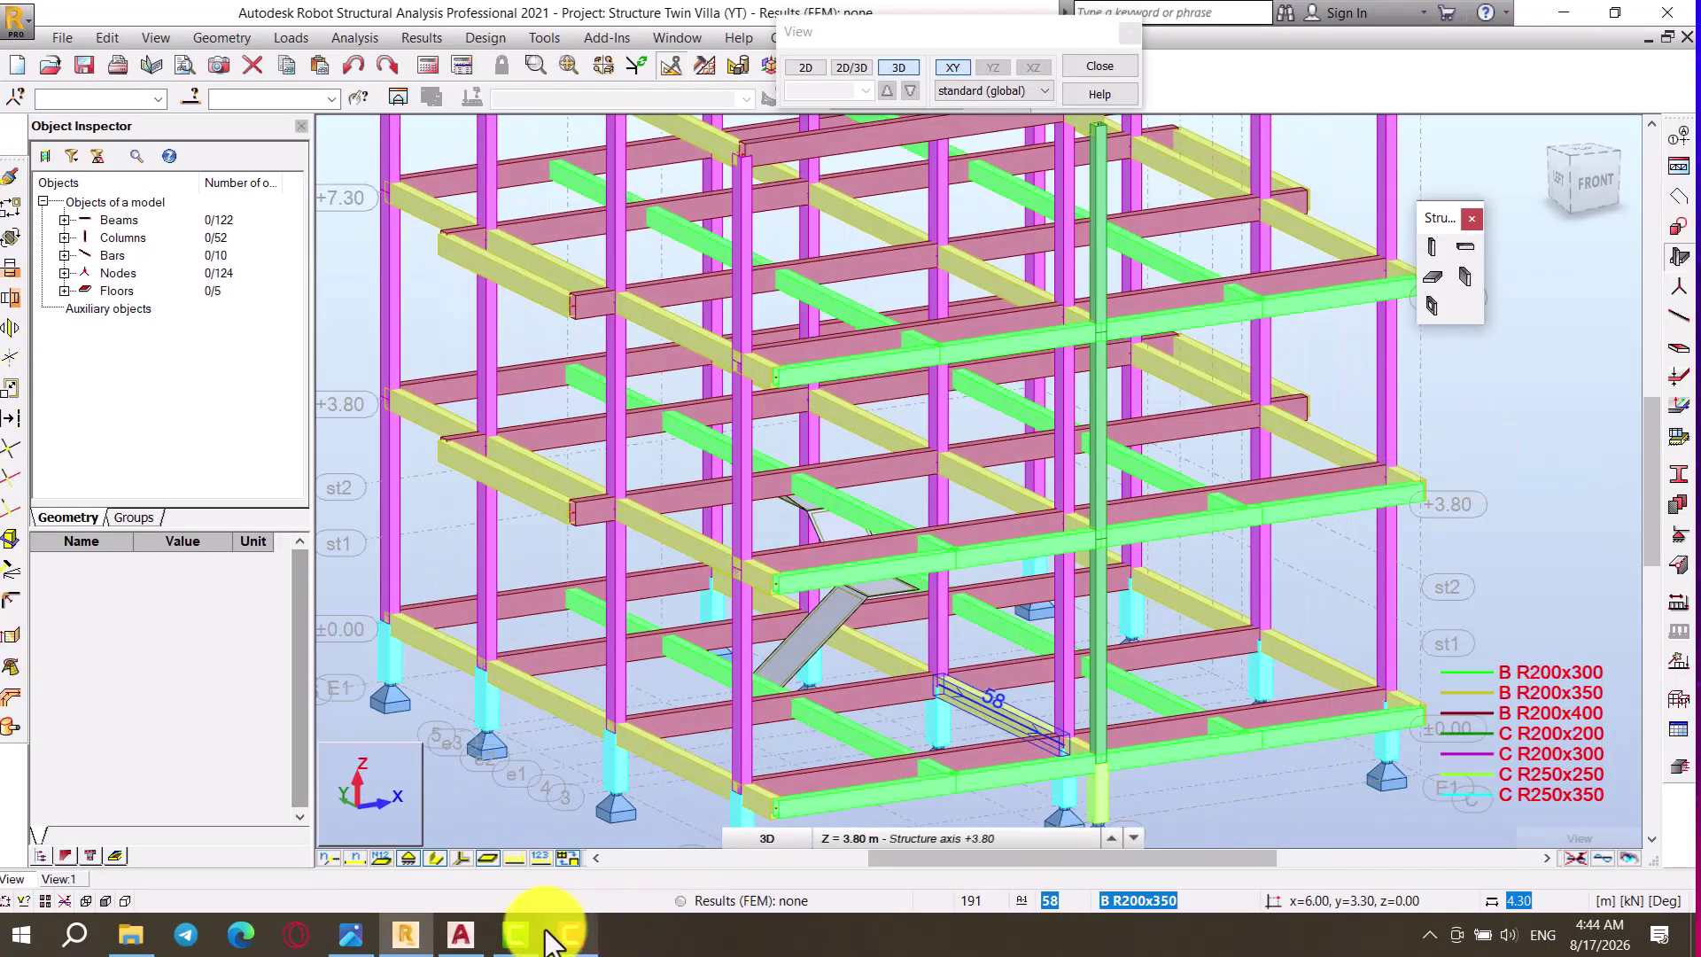
Step: Switch to AutoCAD and locate the staircase section above the 3.80 m floor level
click(461, 935)
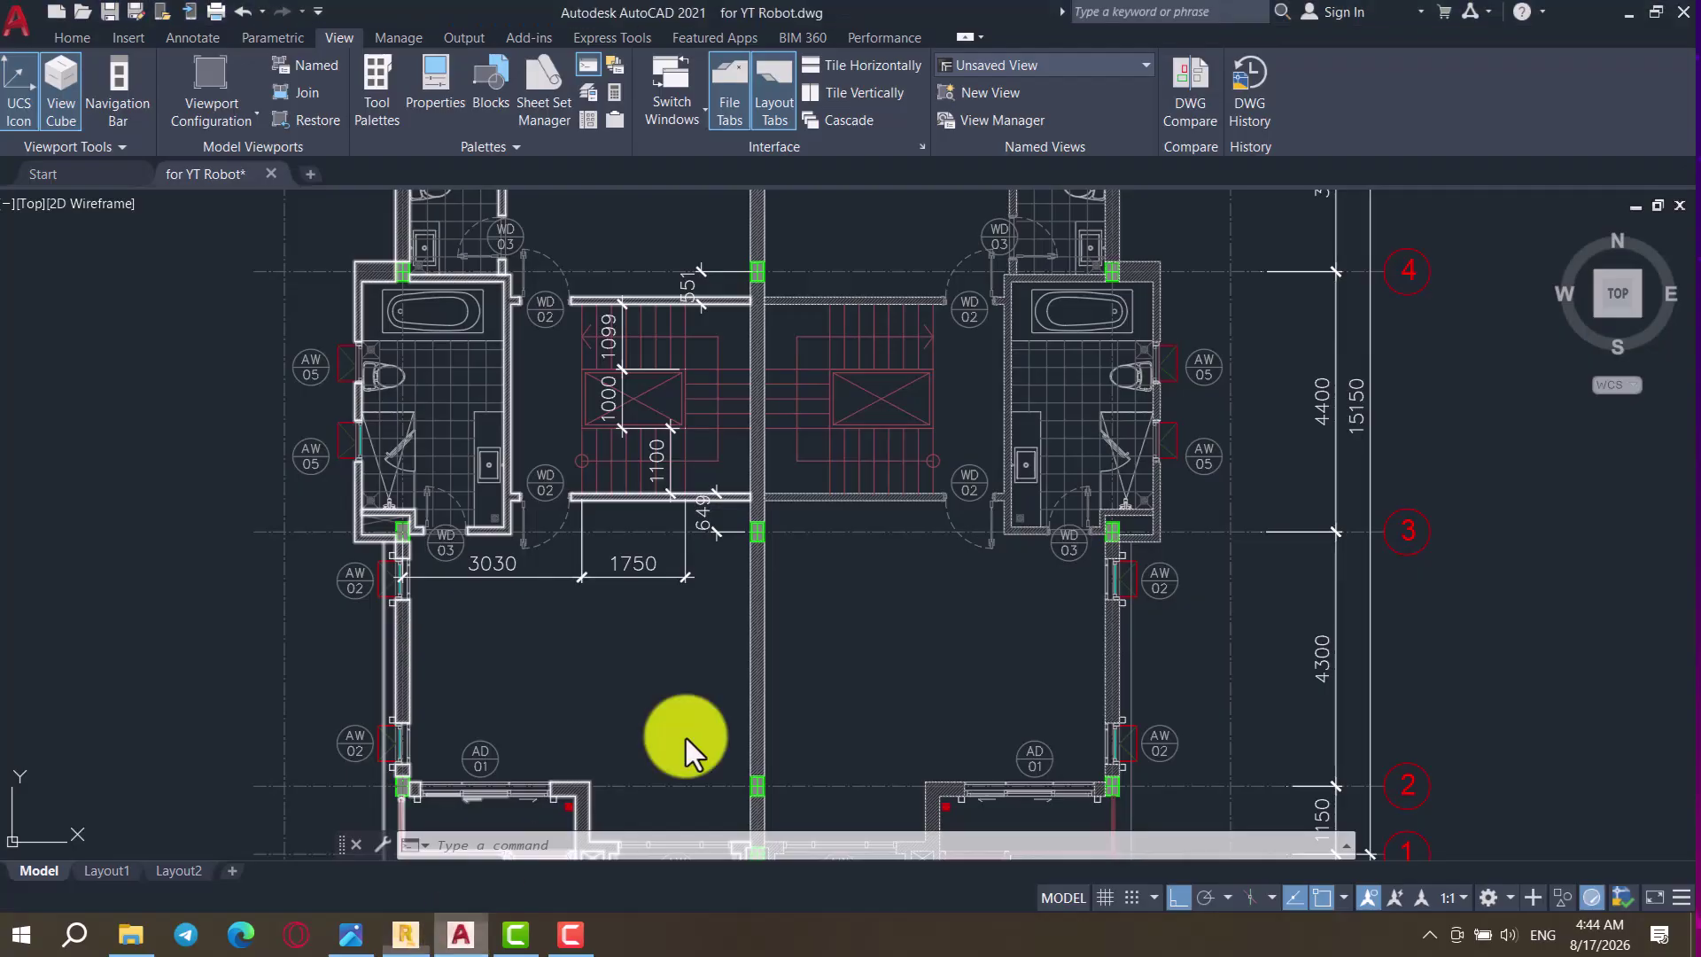
scroll(1027, 517, down, 5)
scroll(1187, 540, up, 5)
scroll(1028, 445, down, 5)
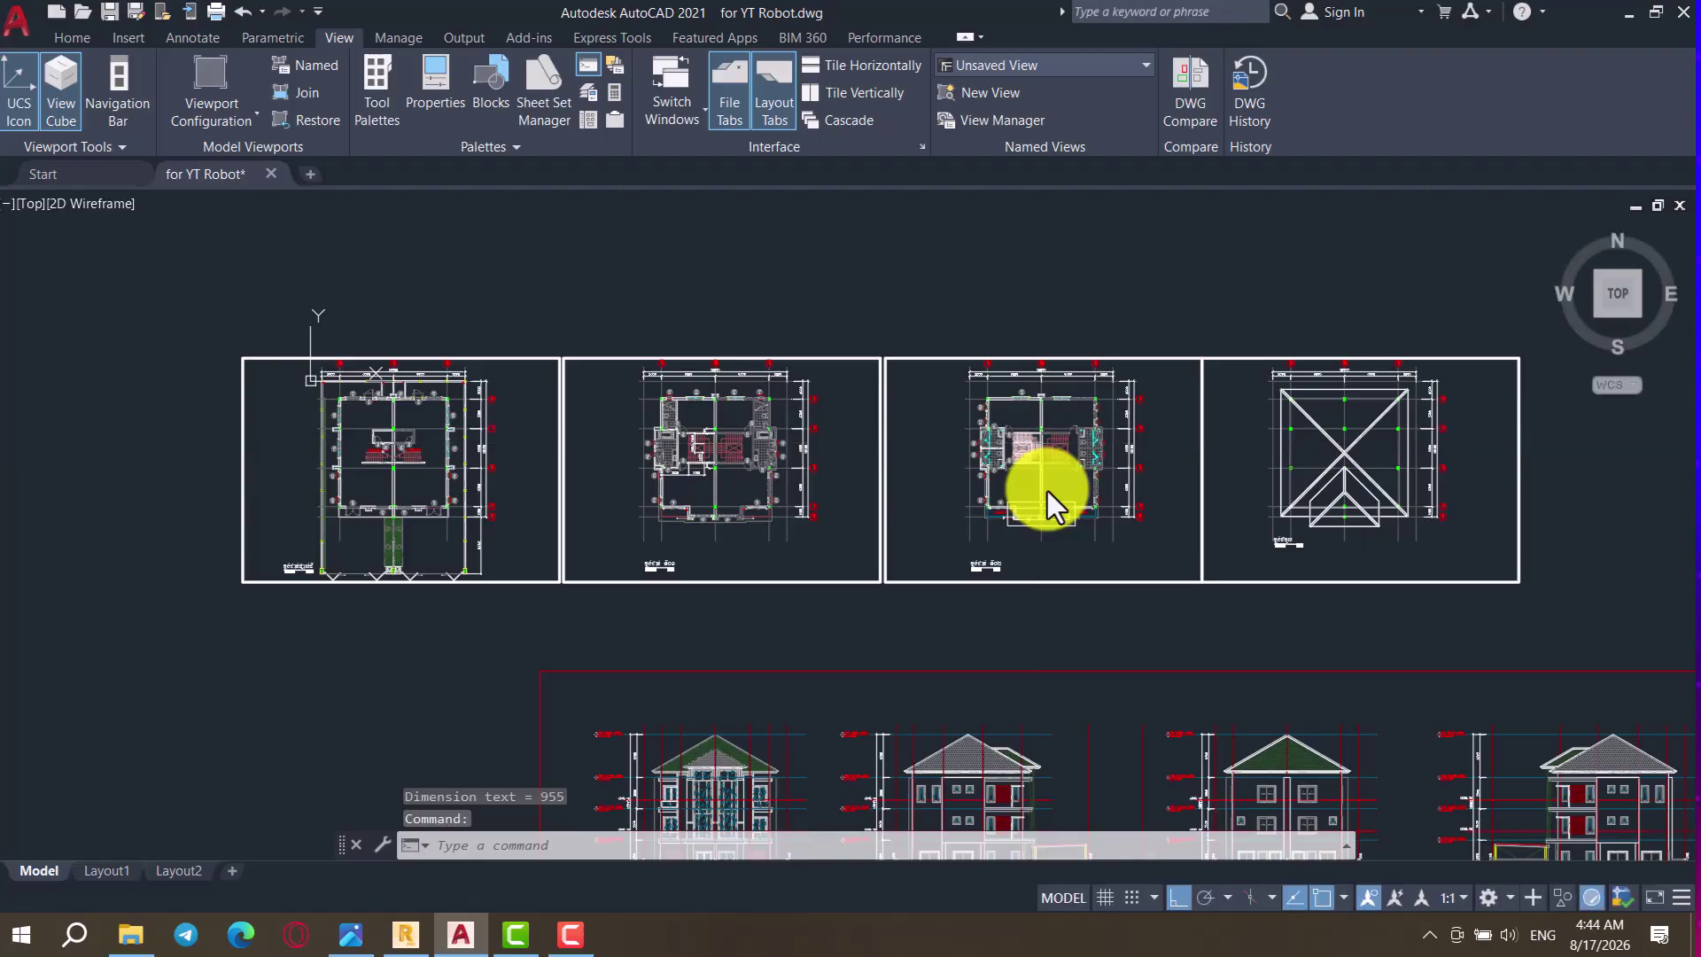
scroll(1047, 491, down, 2)
scroll(1177, 727, up, 6)
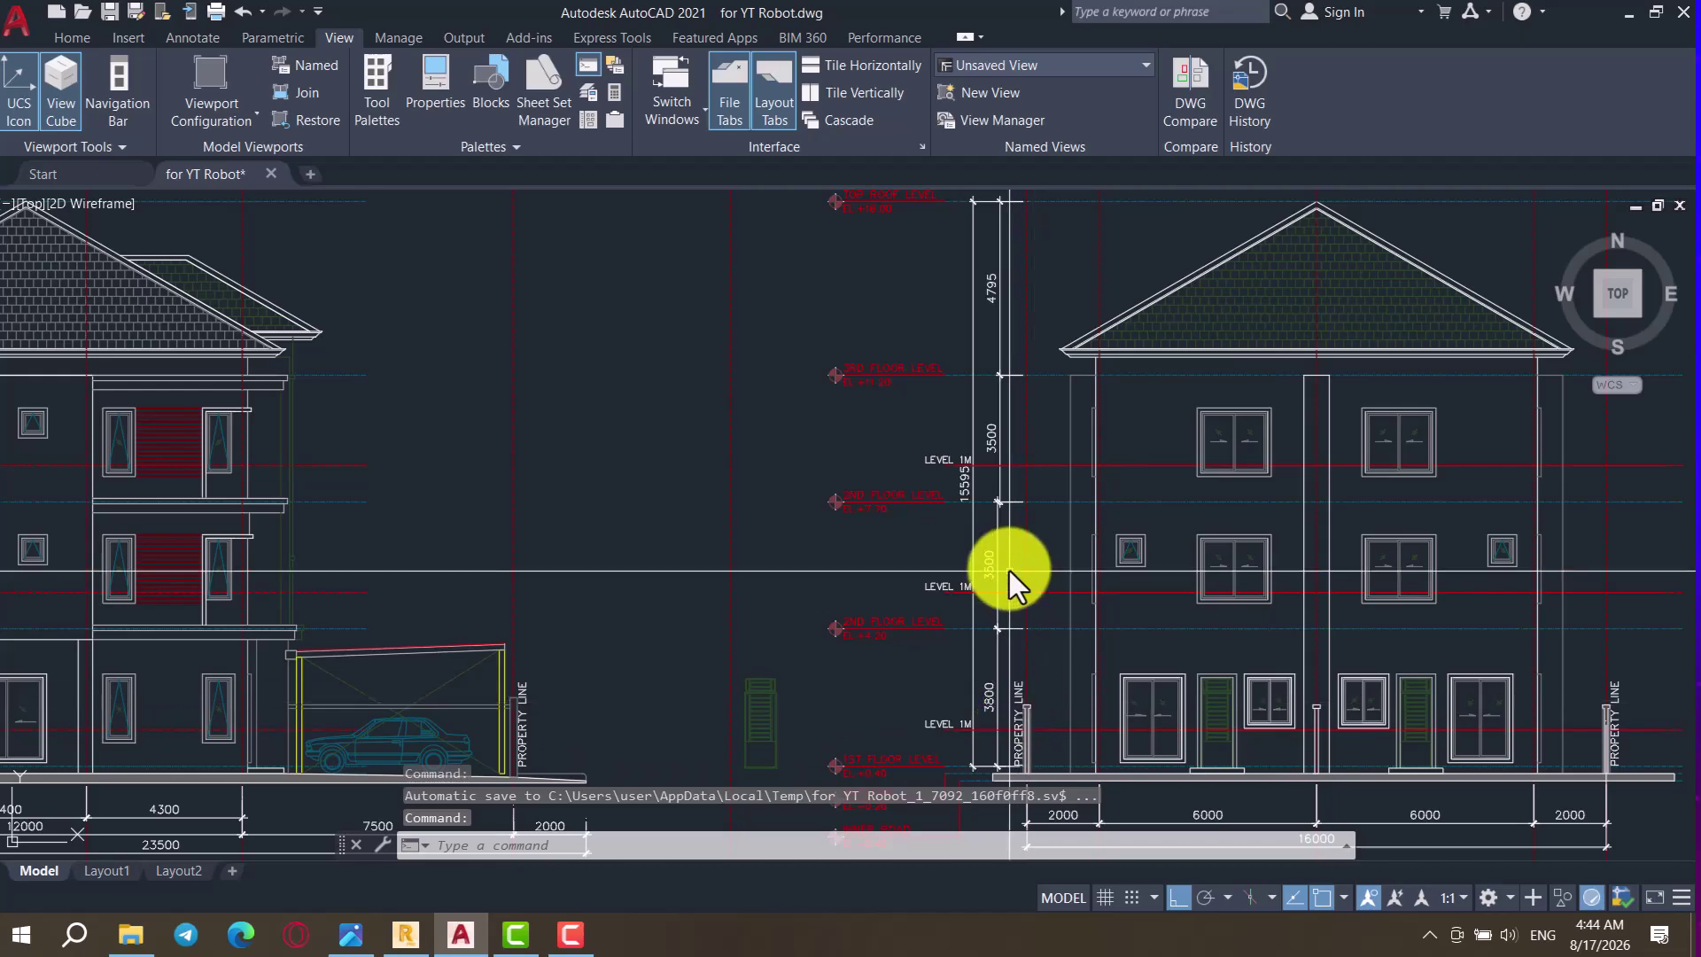
scroll(1009, 570, up, 2)
scroll(1008, 570, down, 5)
scroll(881, 546, down, 3)
scroll(1399, 549, up, 7)
middle_drag(1299, 492, 1229, 508)
scroll(1235, 507, up, 2)
Step: Add a linear dimension for the height from the floor to the first landing in the upper-storey stair section
text(dli)
key(space)
scroll(1331, 462, up, 4)
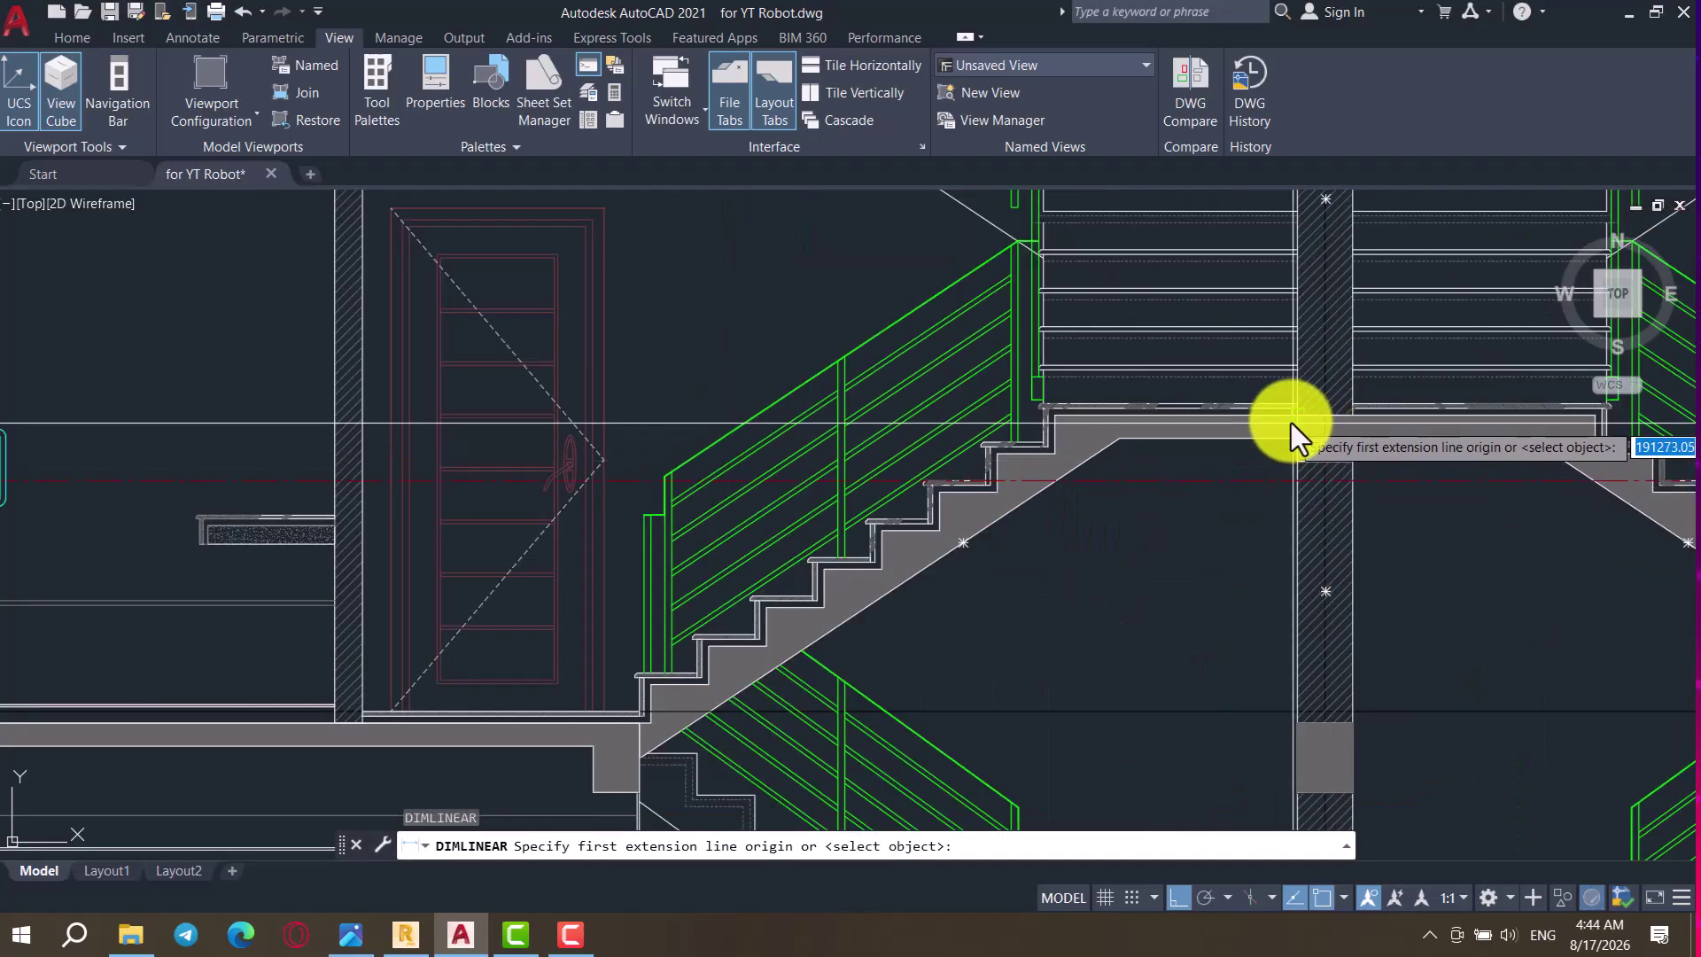
click(1295, 418)
click(1293, 721)
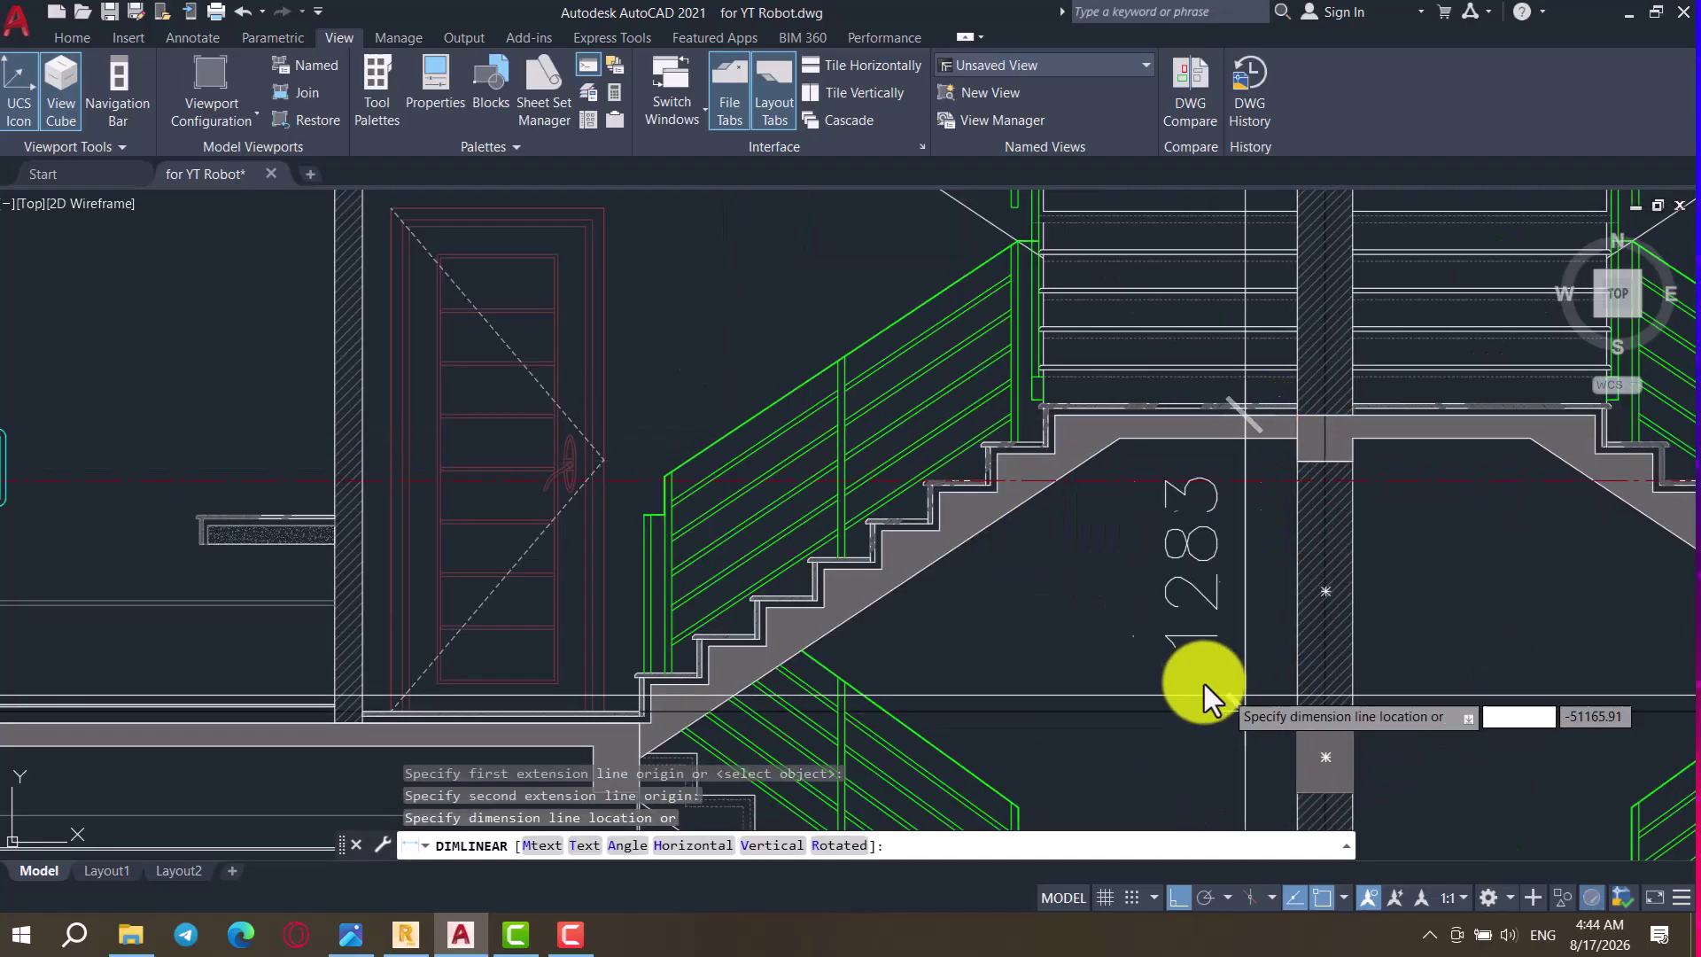
click(1203, 682)
Step: Dimension the height from the first landing to the second, and stretch the dimension's upper end onto the second landing's line
key(space)
scroll(1269, 518, down, 3)
scroll(1280, 478, up, 1)
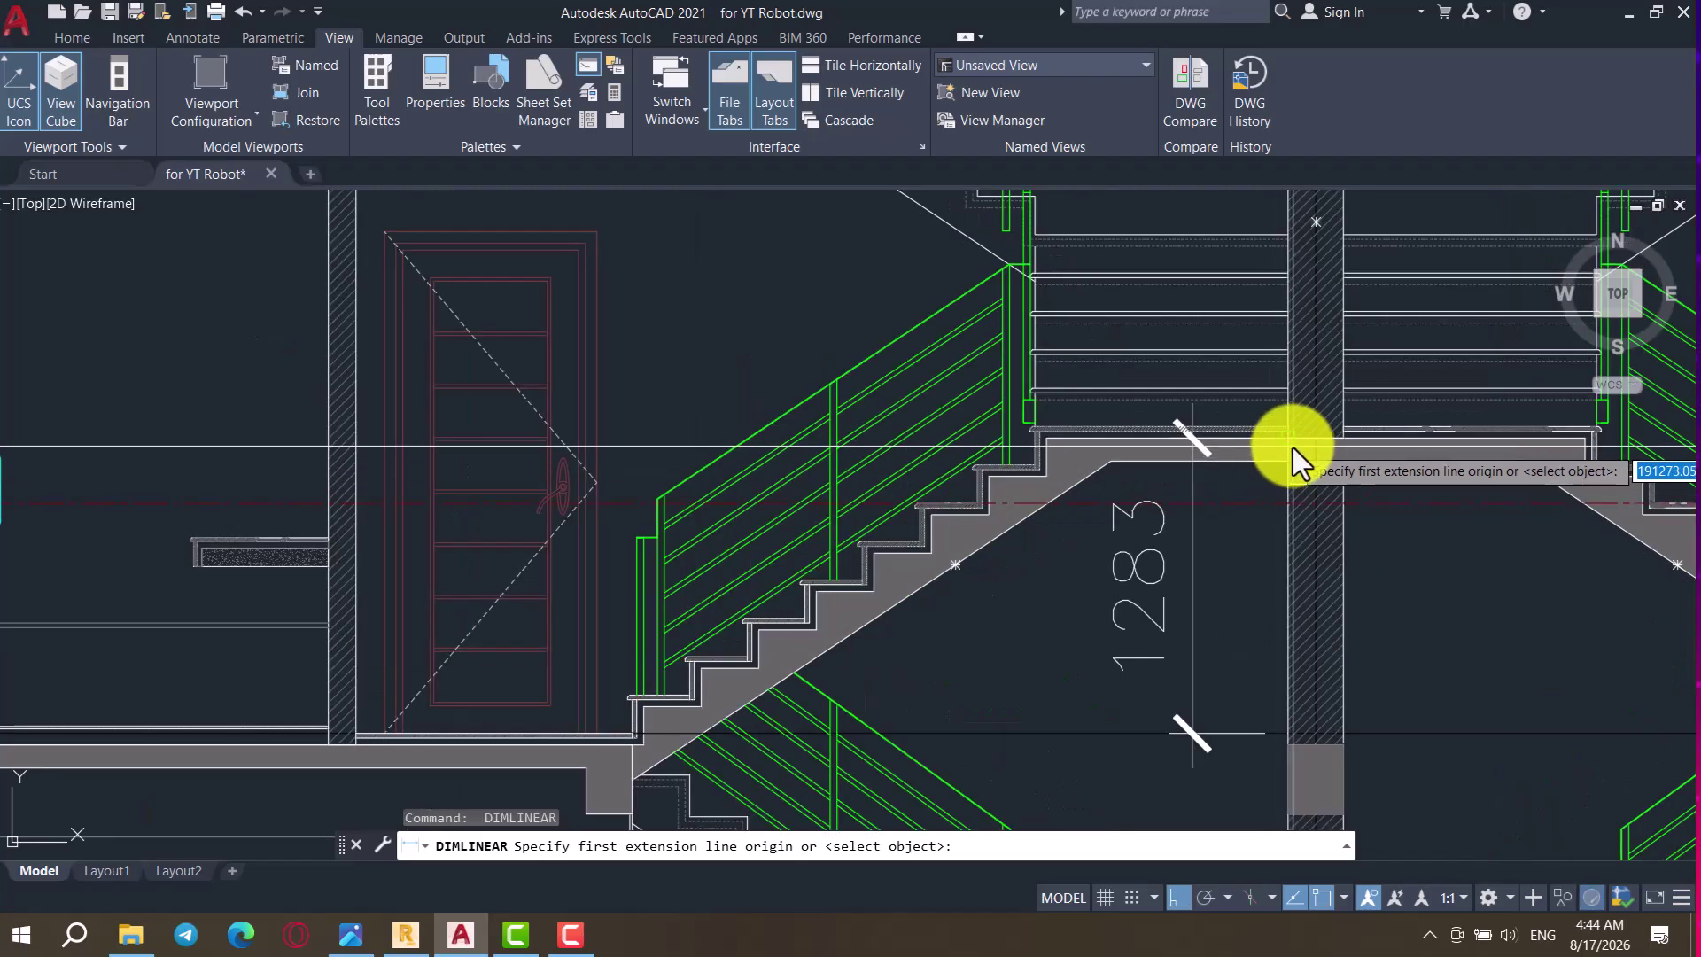
click(1288, 443)
scroll(1251, 466, down, 1)
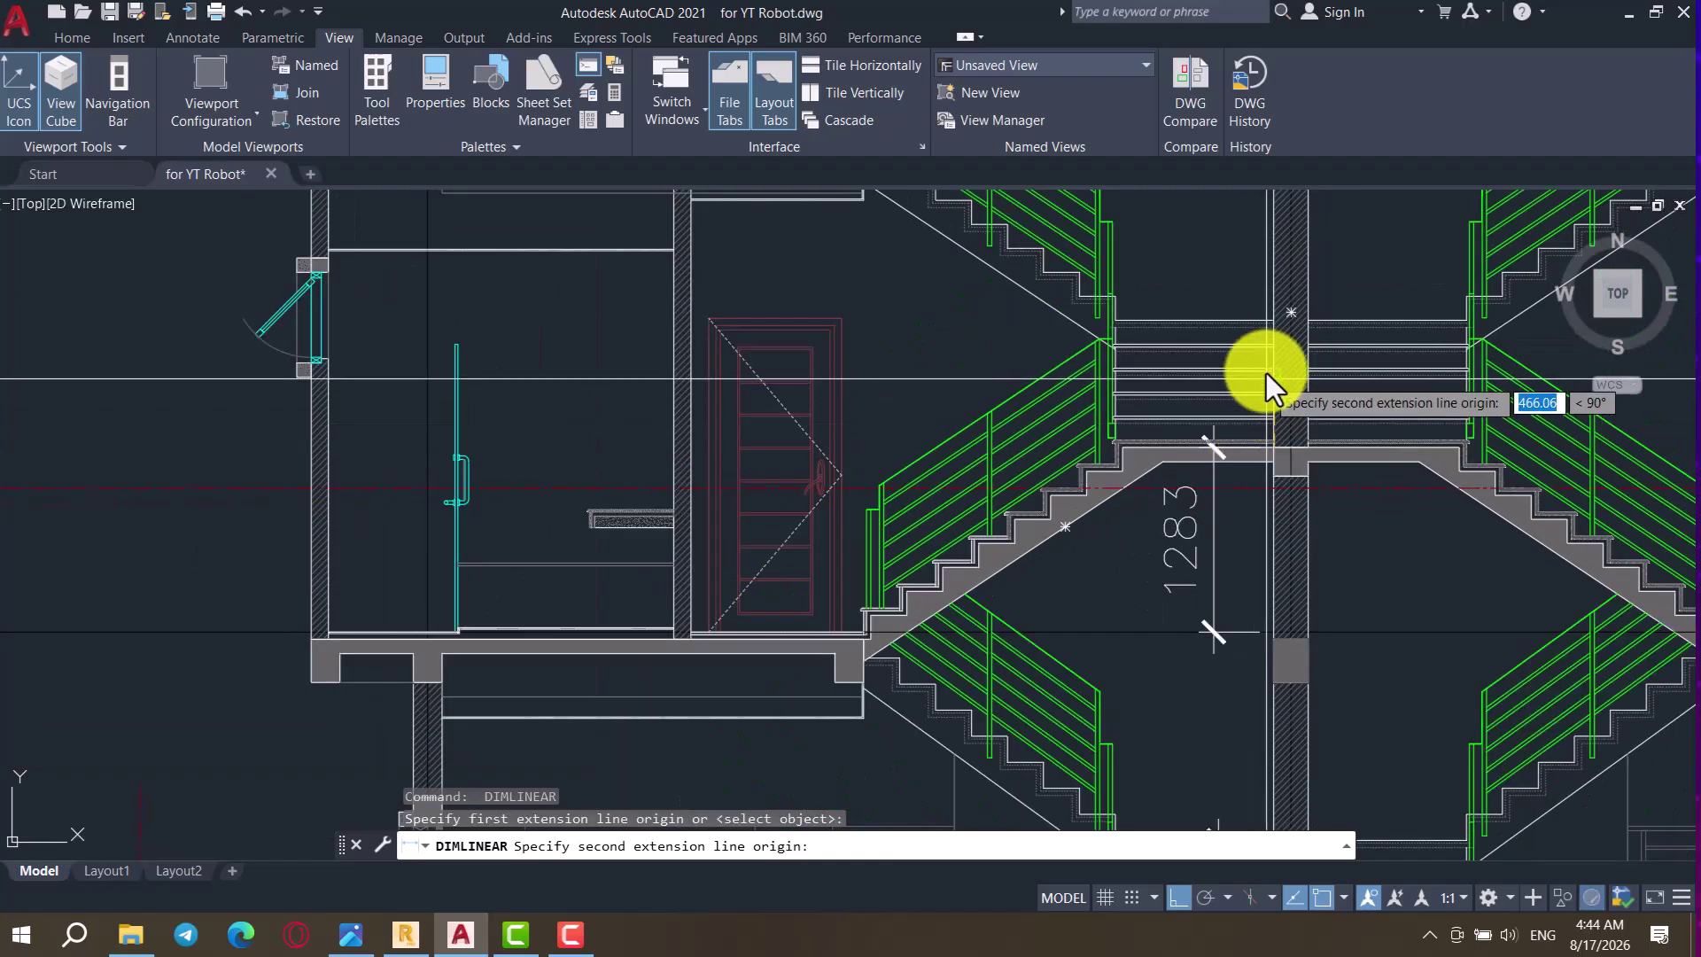
click(1277, 316)
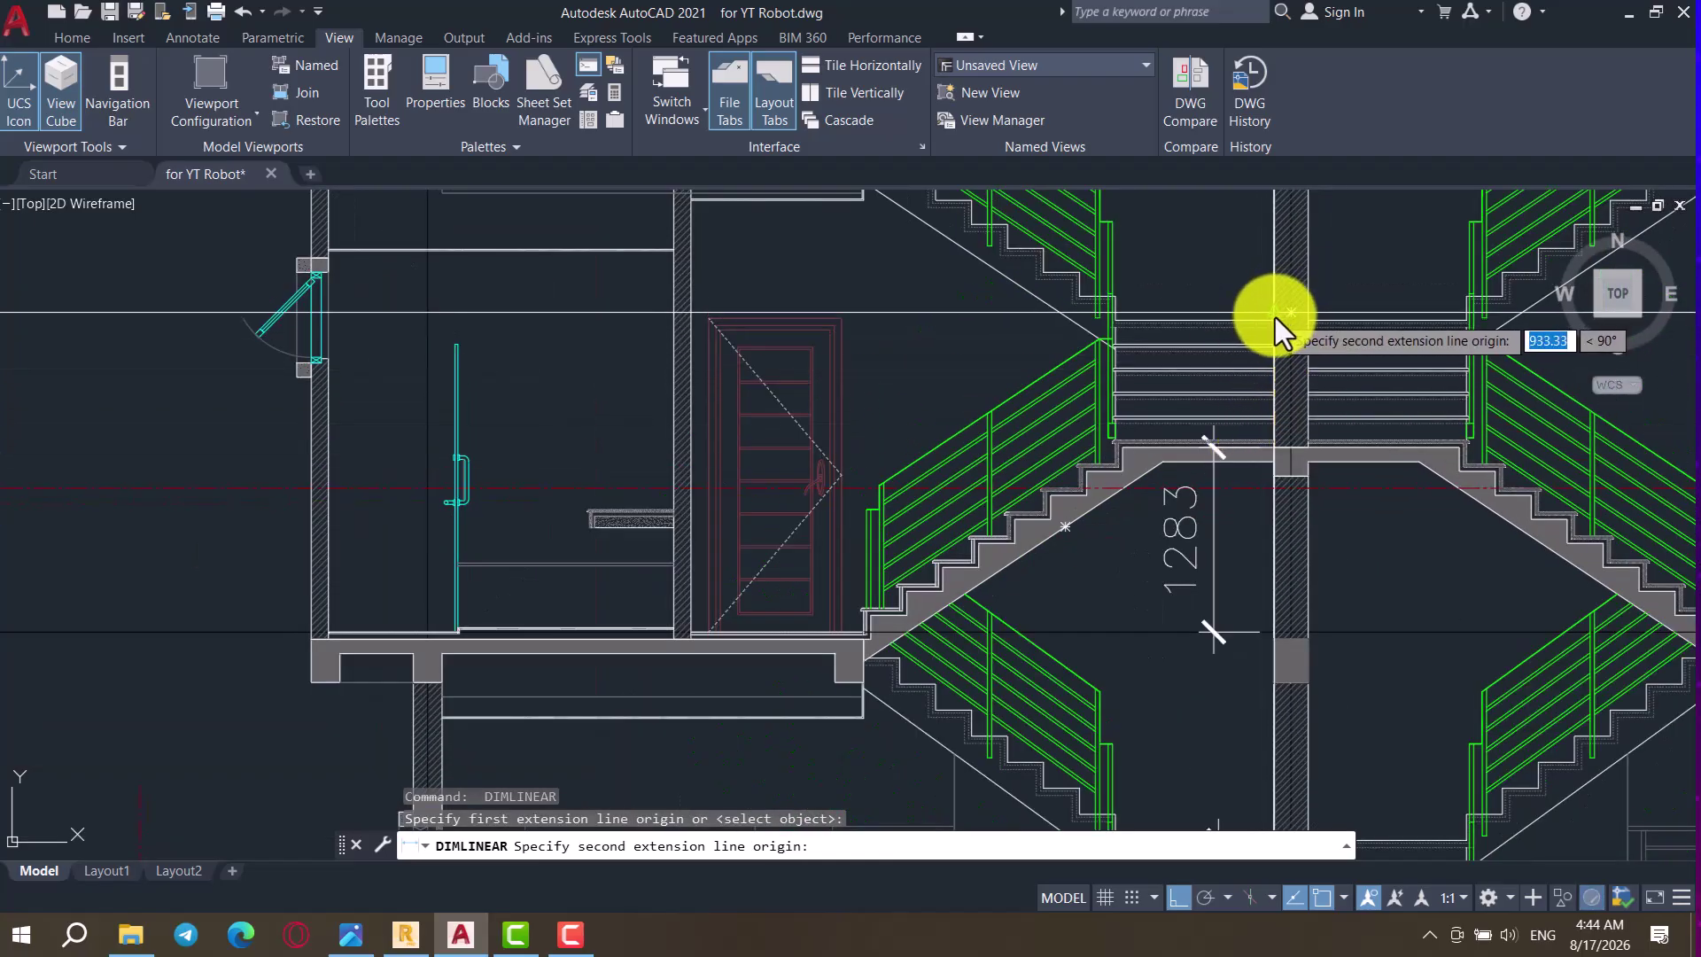
click(1200, 253)
scroll(1211, 316, up, 2)
click(1214, 311)
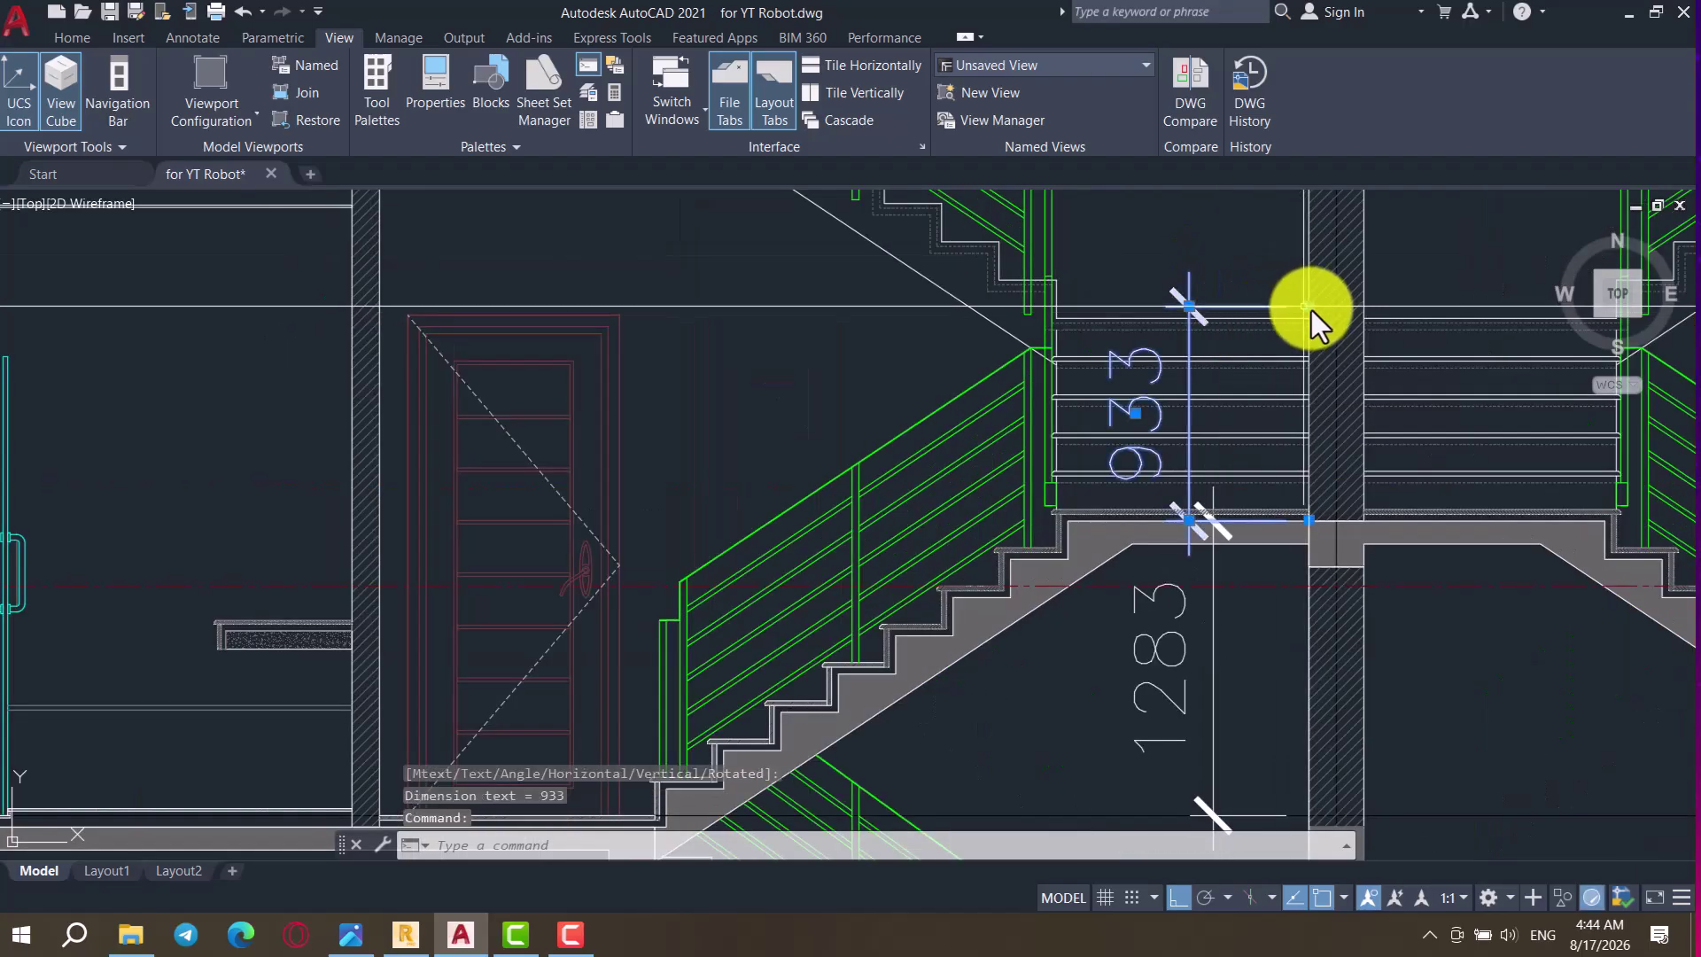
click(1310, 317)
click(1289, 307)
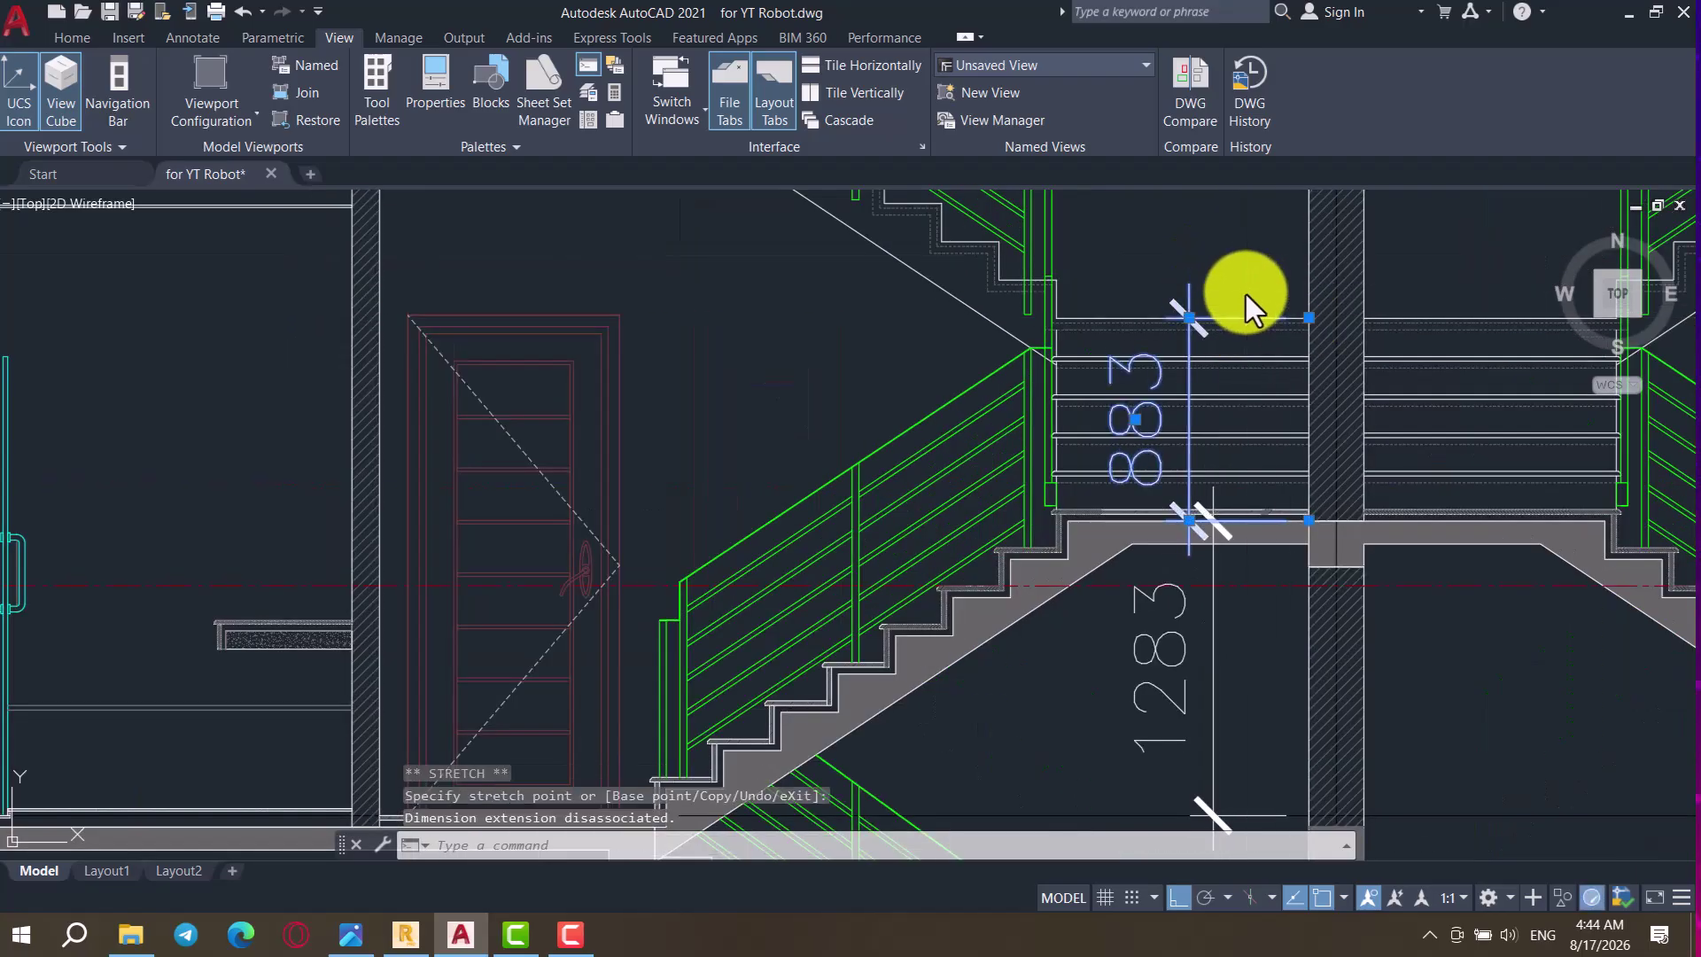
key(Escape)
scroll(1165, 453, down, 2)
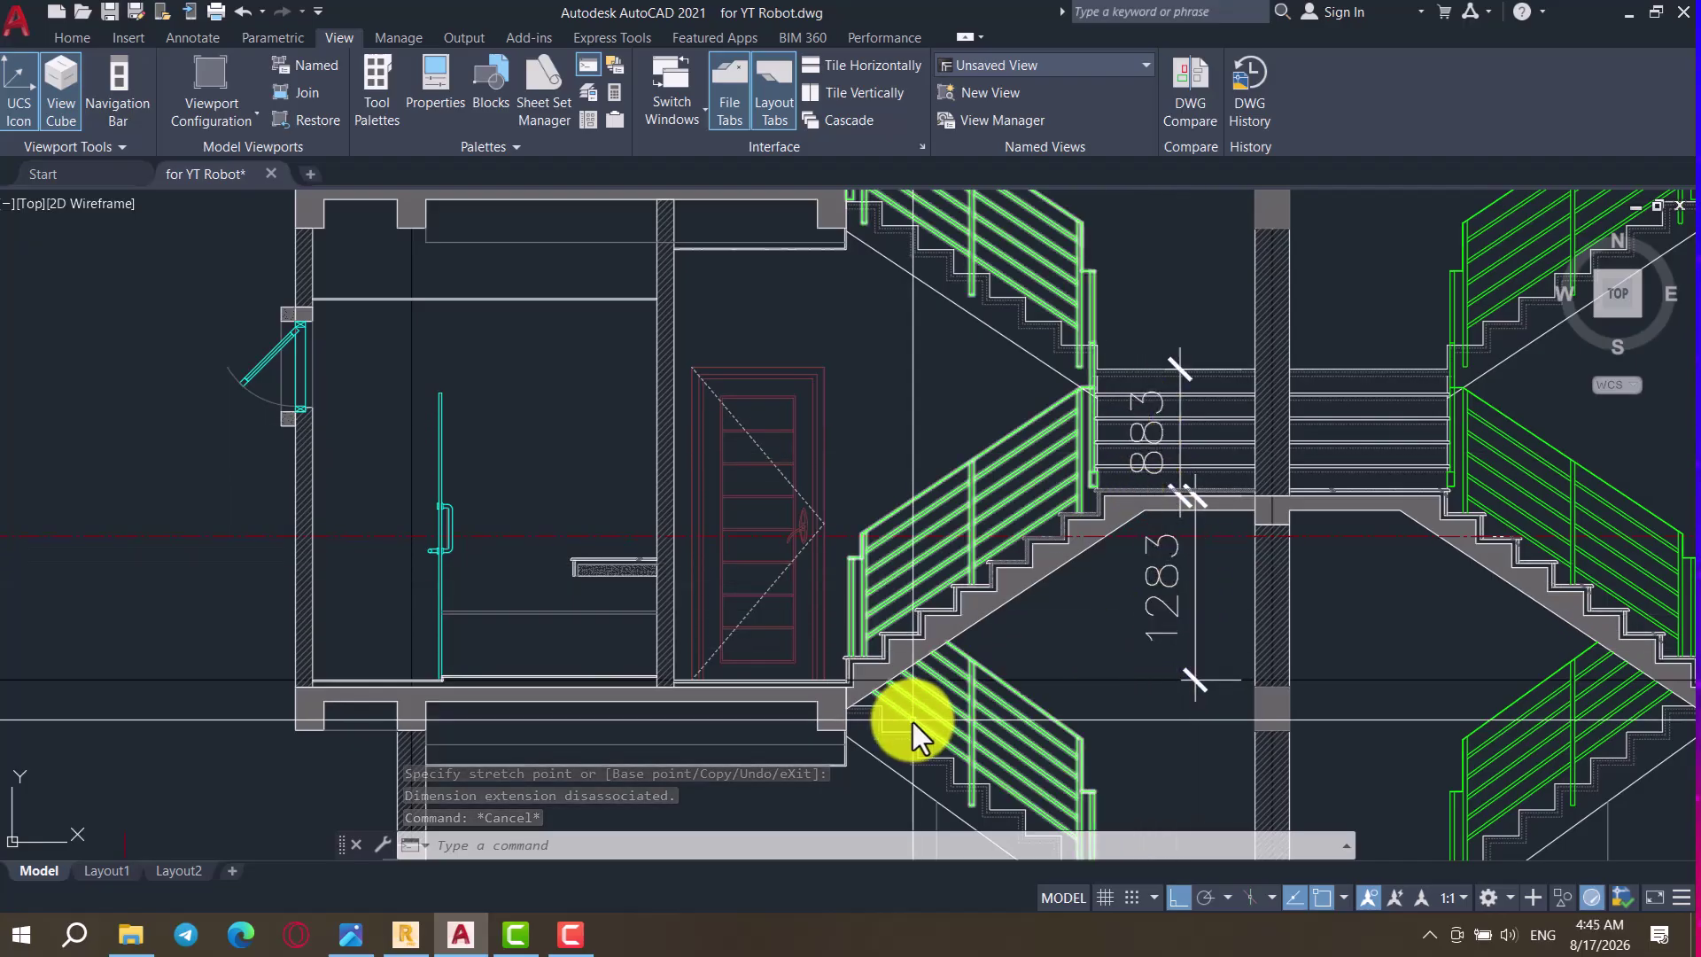
Step: Switch back to Robot, return to the 3.80 plan view and open the Z direction of the structural axis definition
click(406, 935)
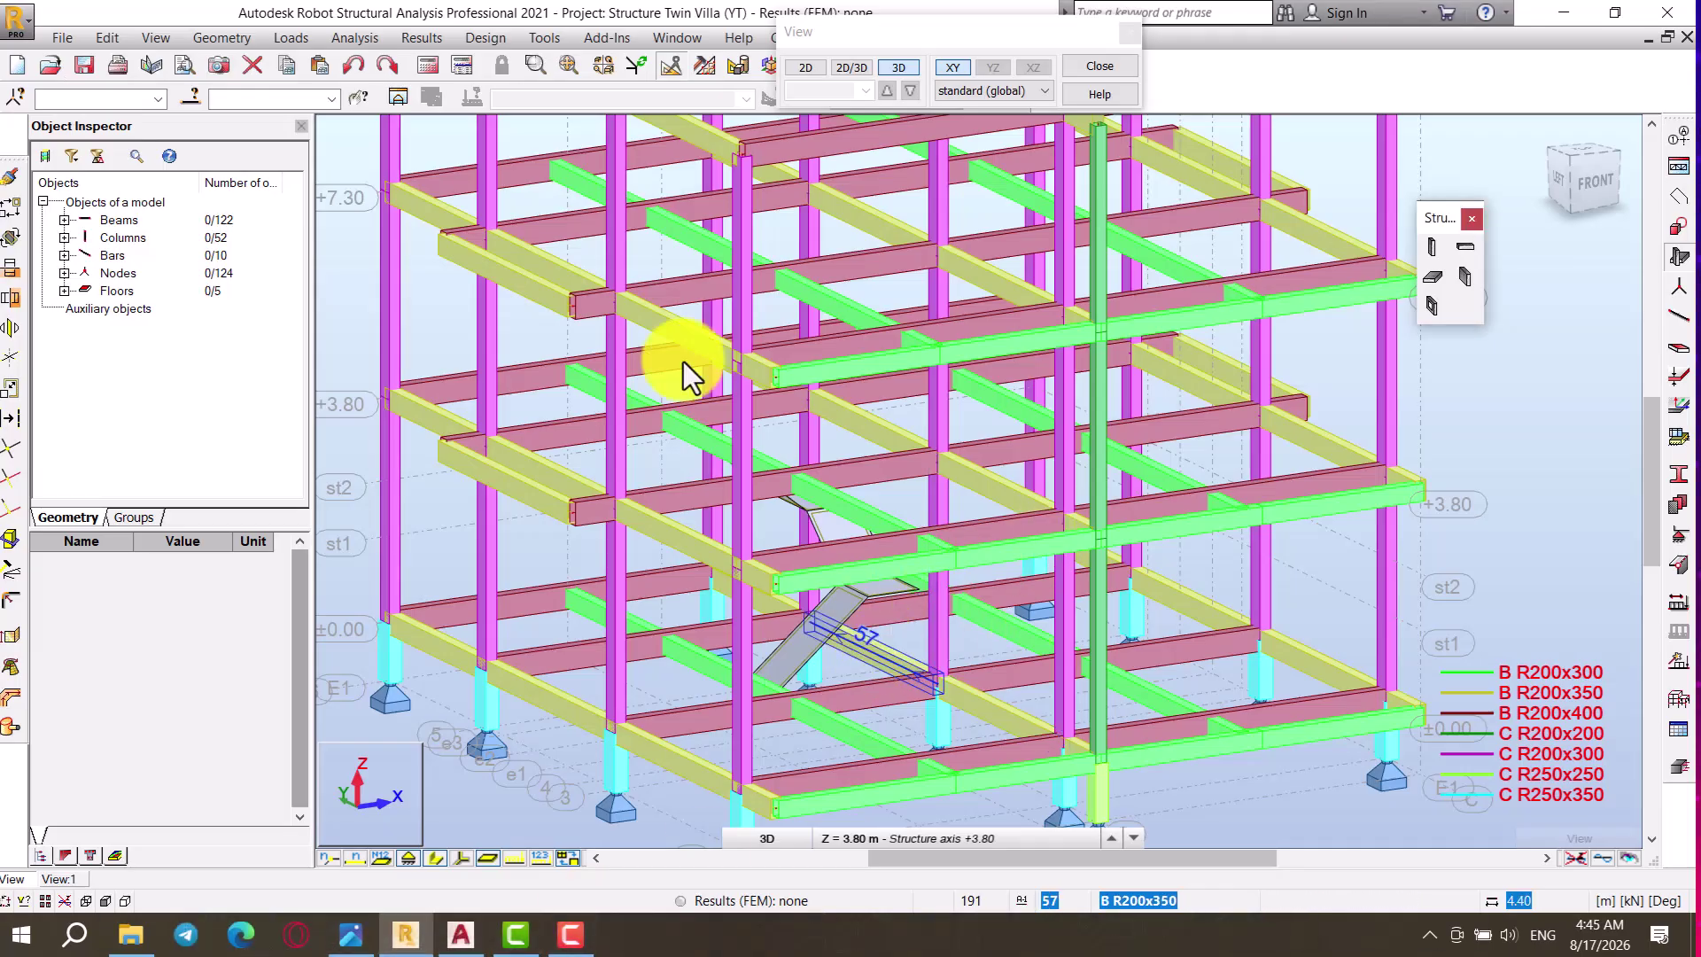
click(813, 67)
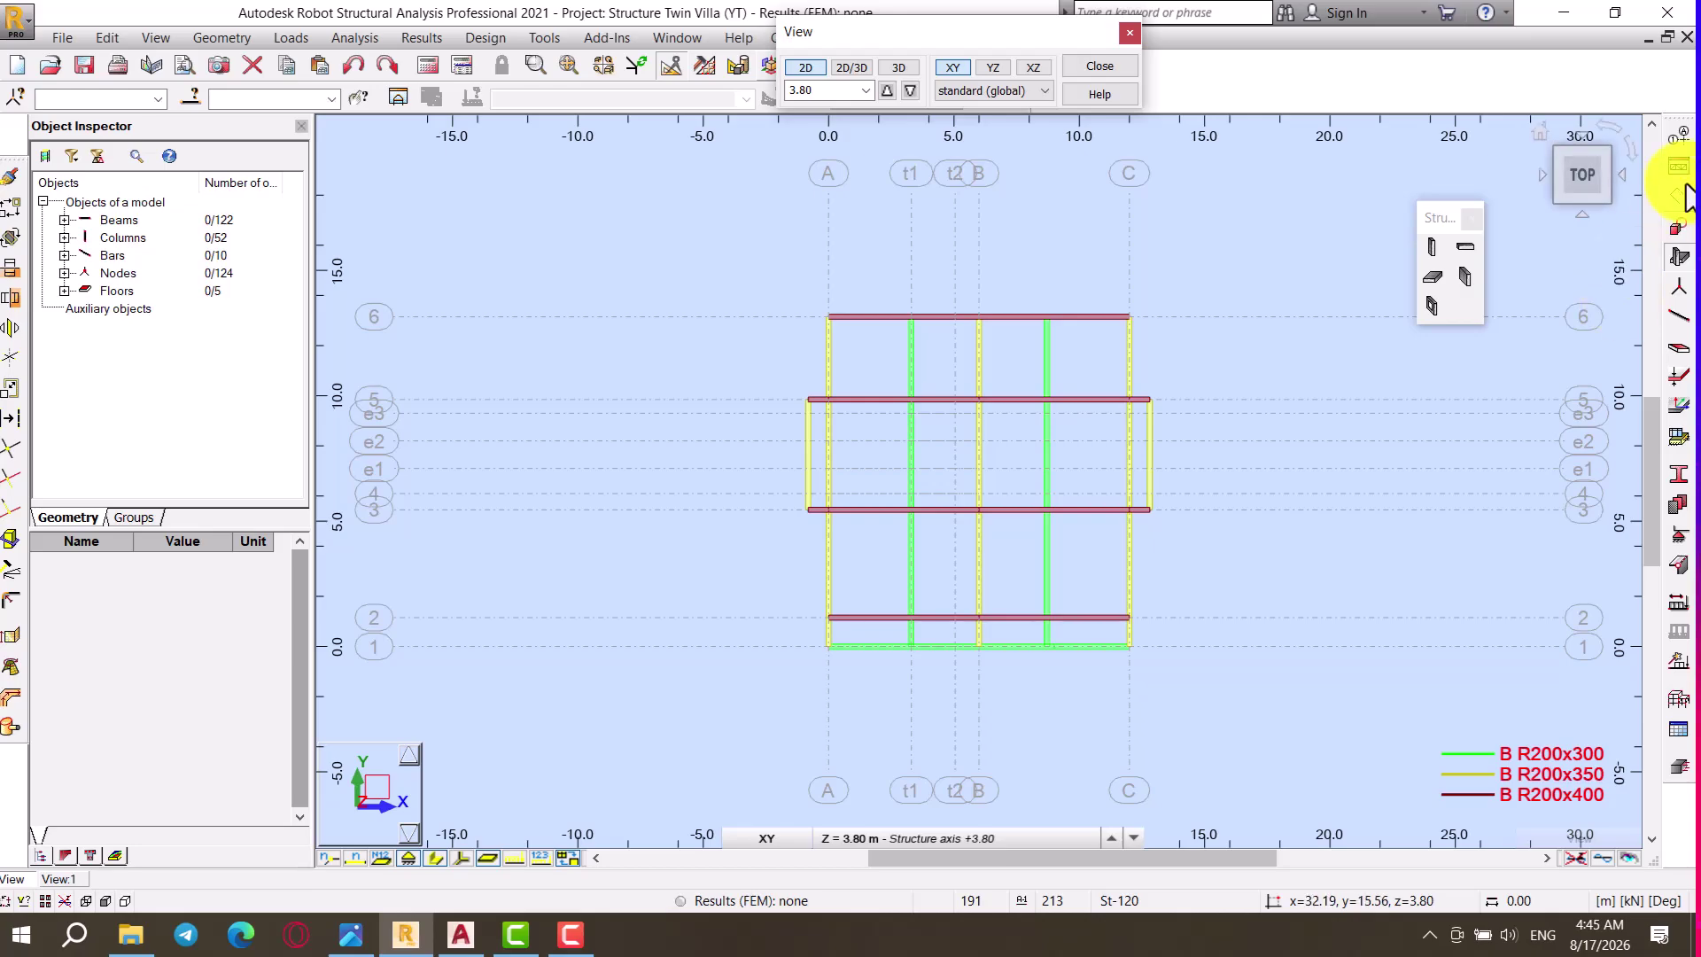
click(1677, 159)
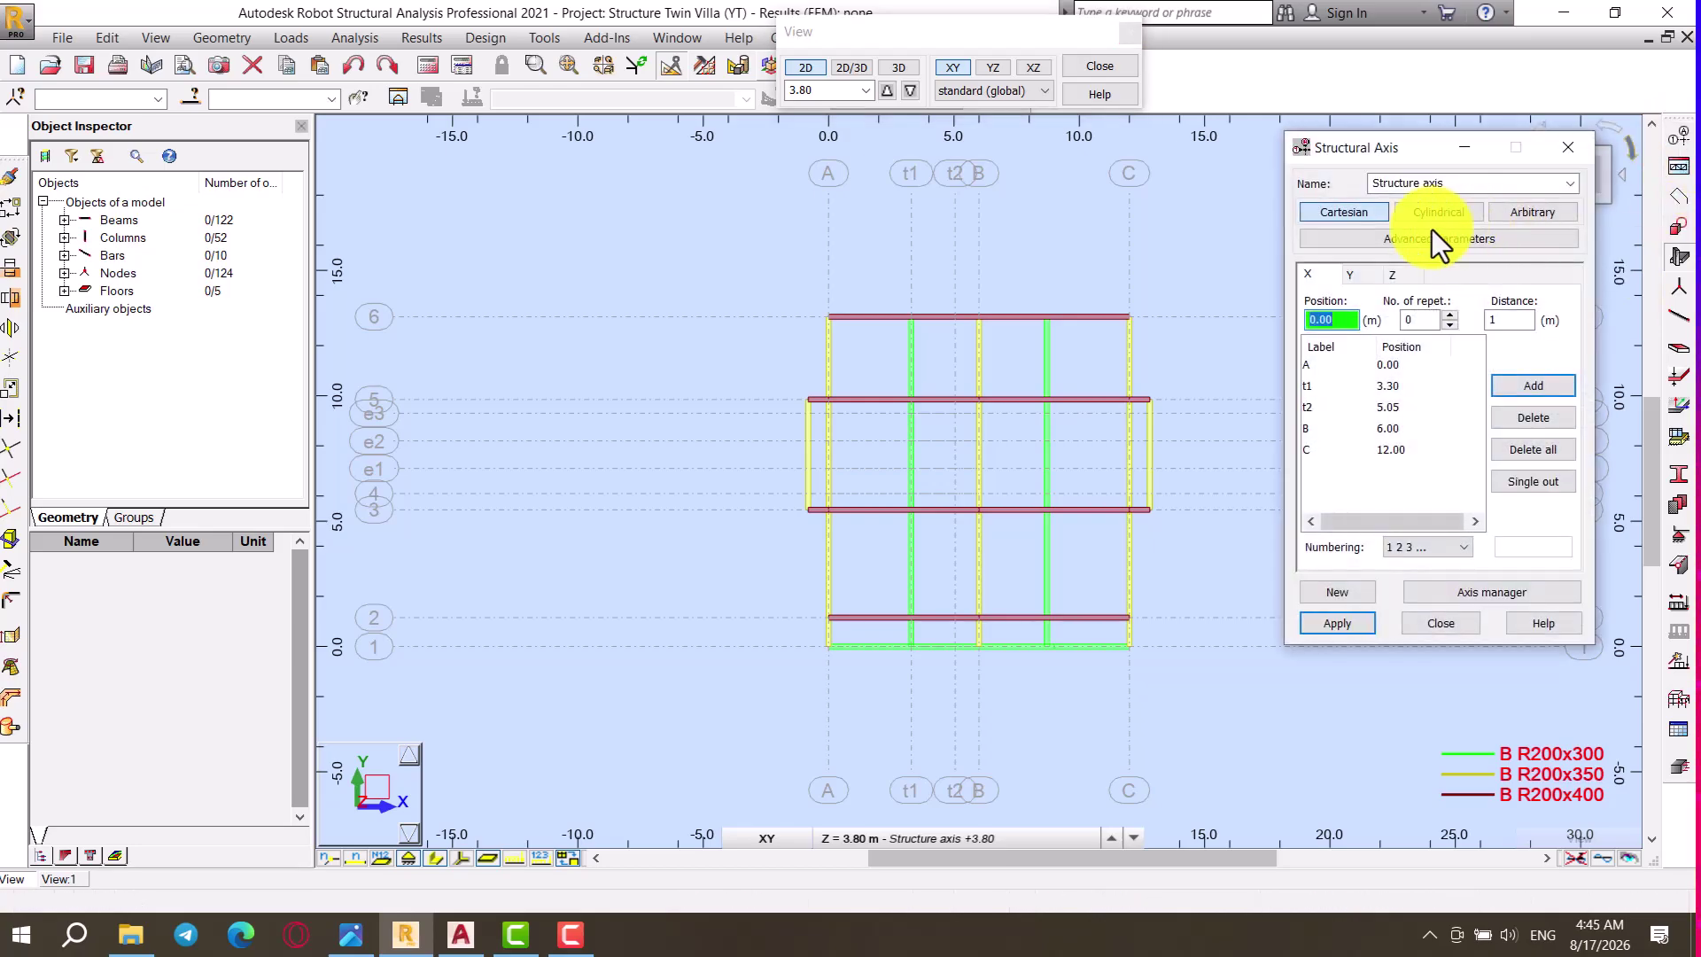
click(1394, 275)
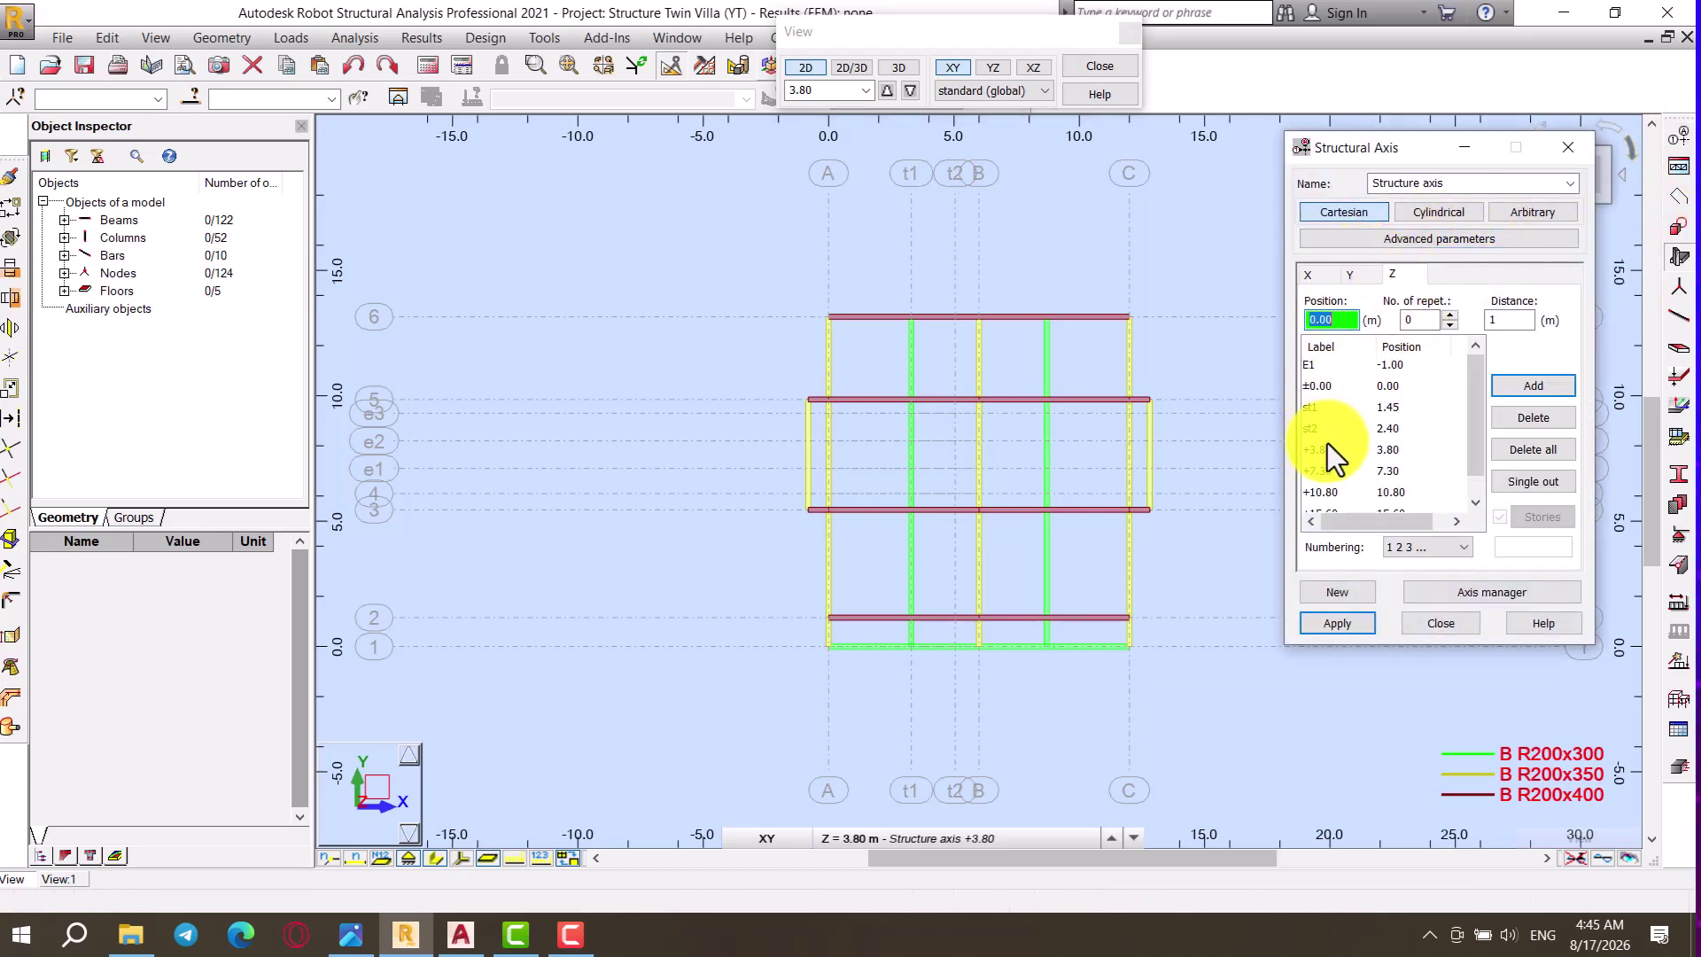
Step: Add a Z axis labelled st3 at a distance of 1.28 m above +3.80, using one repetition and Define numbering
click(1321, 454)
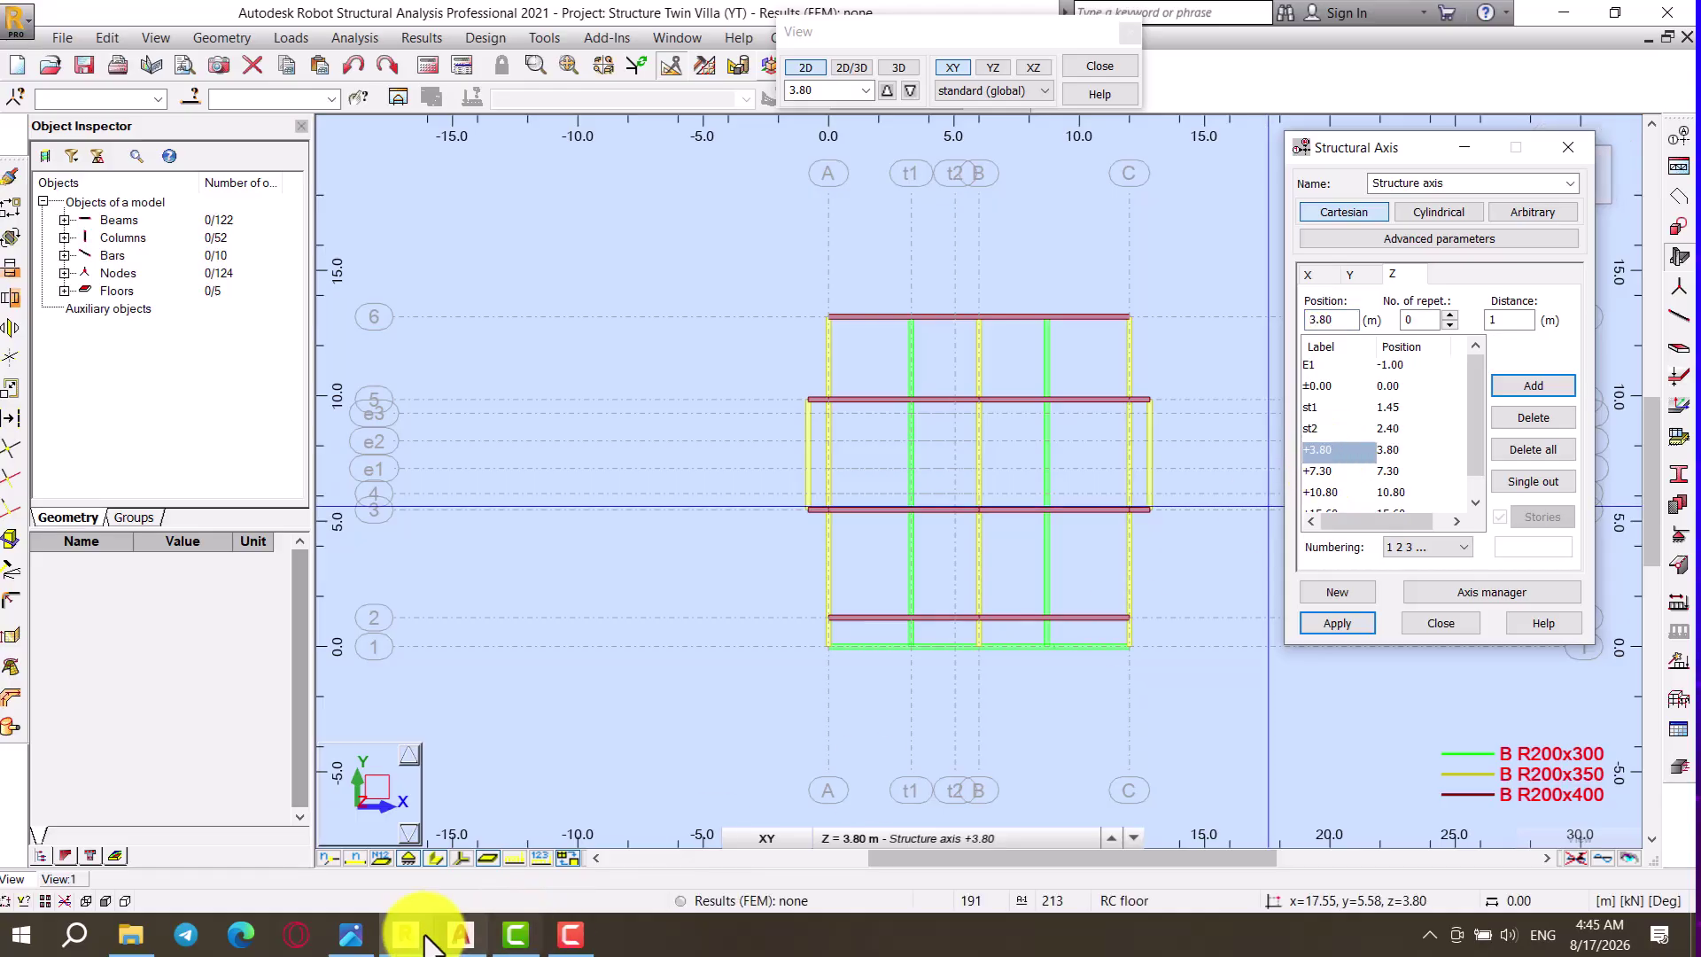
click(460, 941)
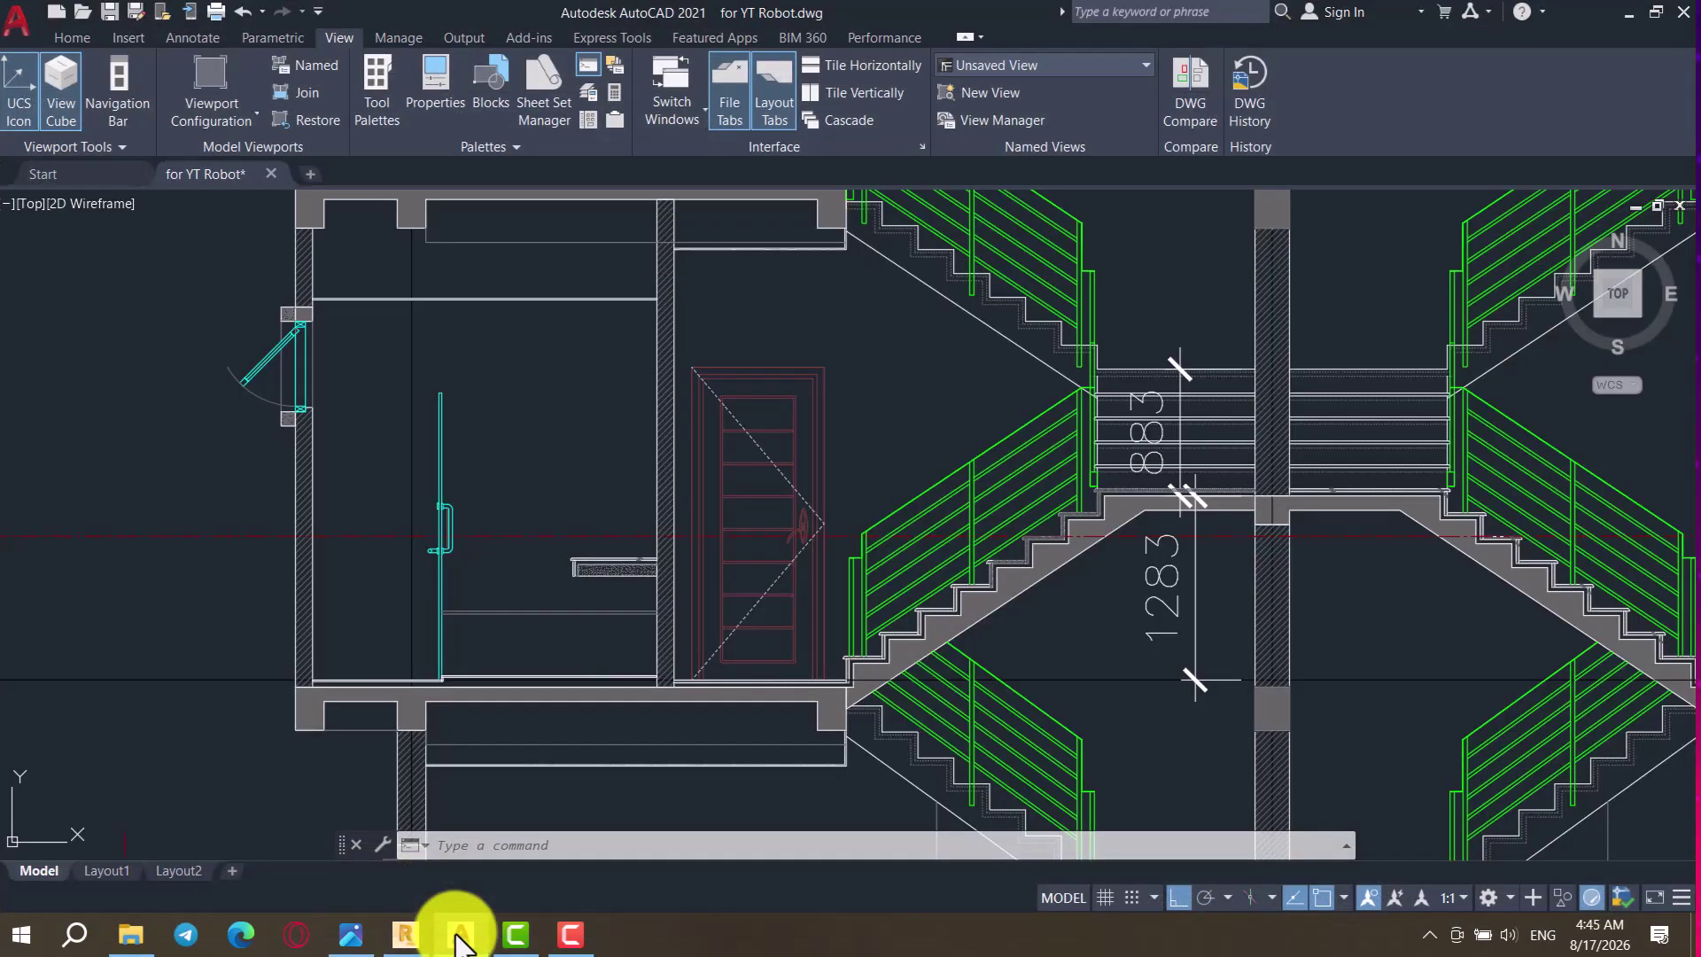
click(460, 941)
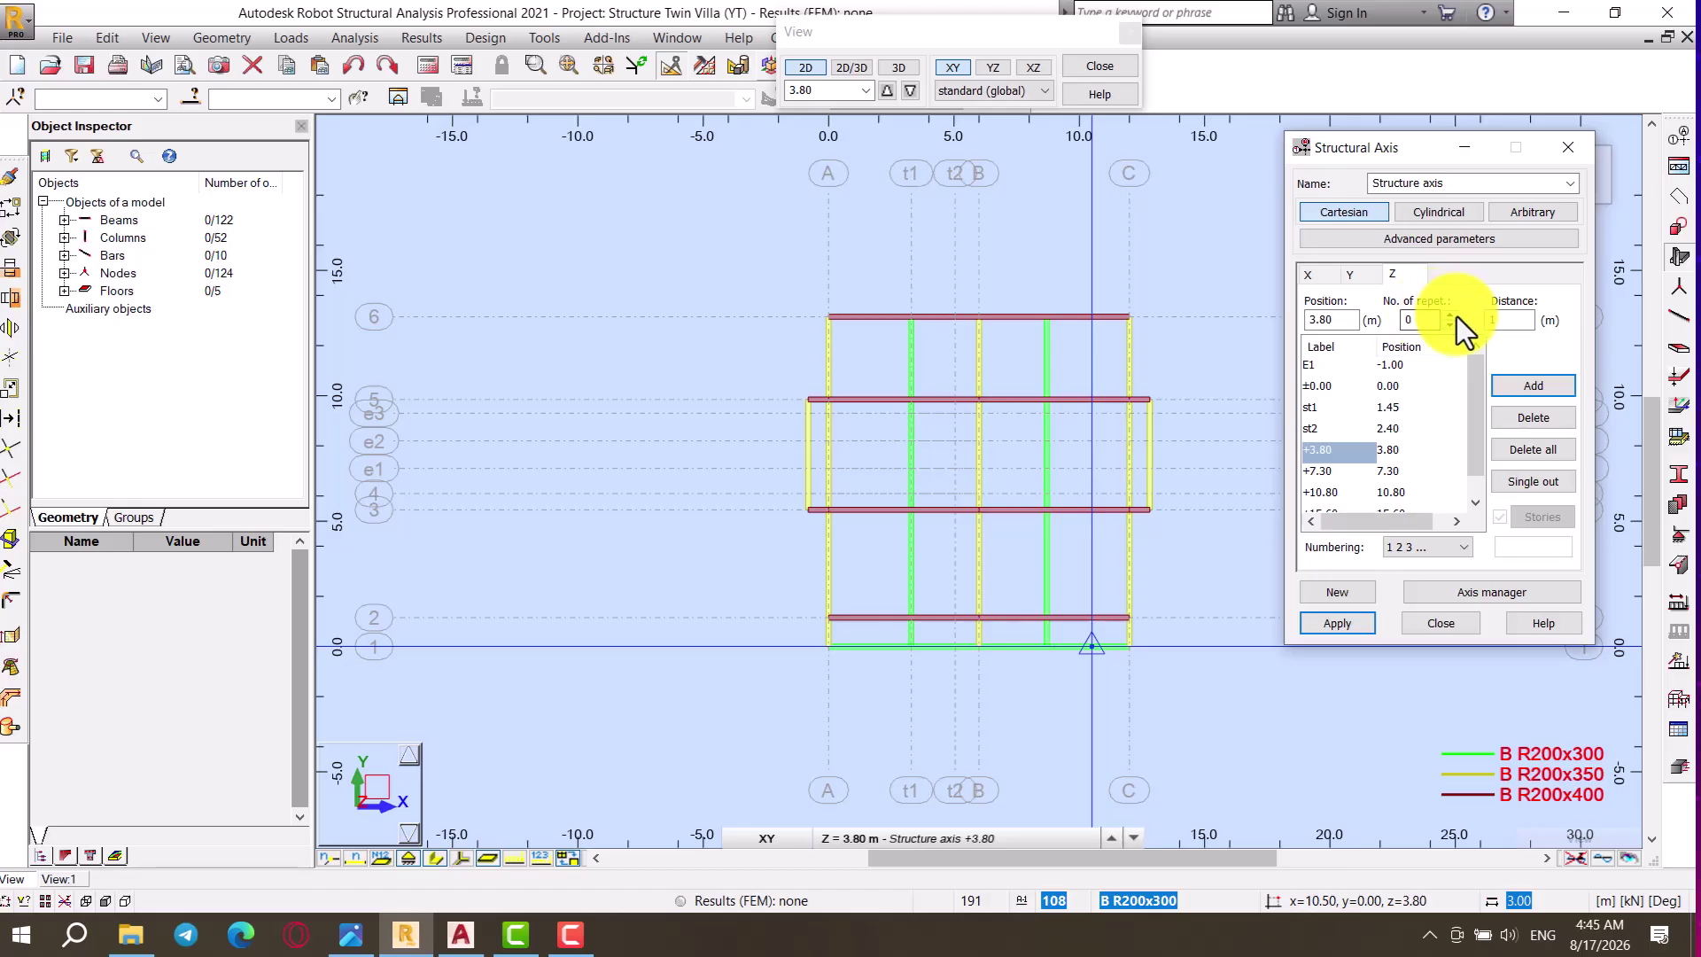
click(1454, 316)
click(1506, 319)
text(1.28)
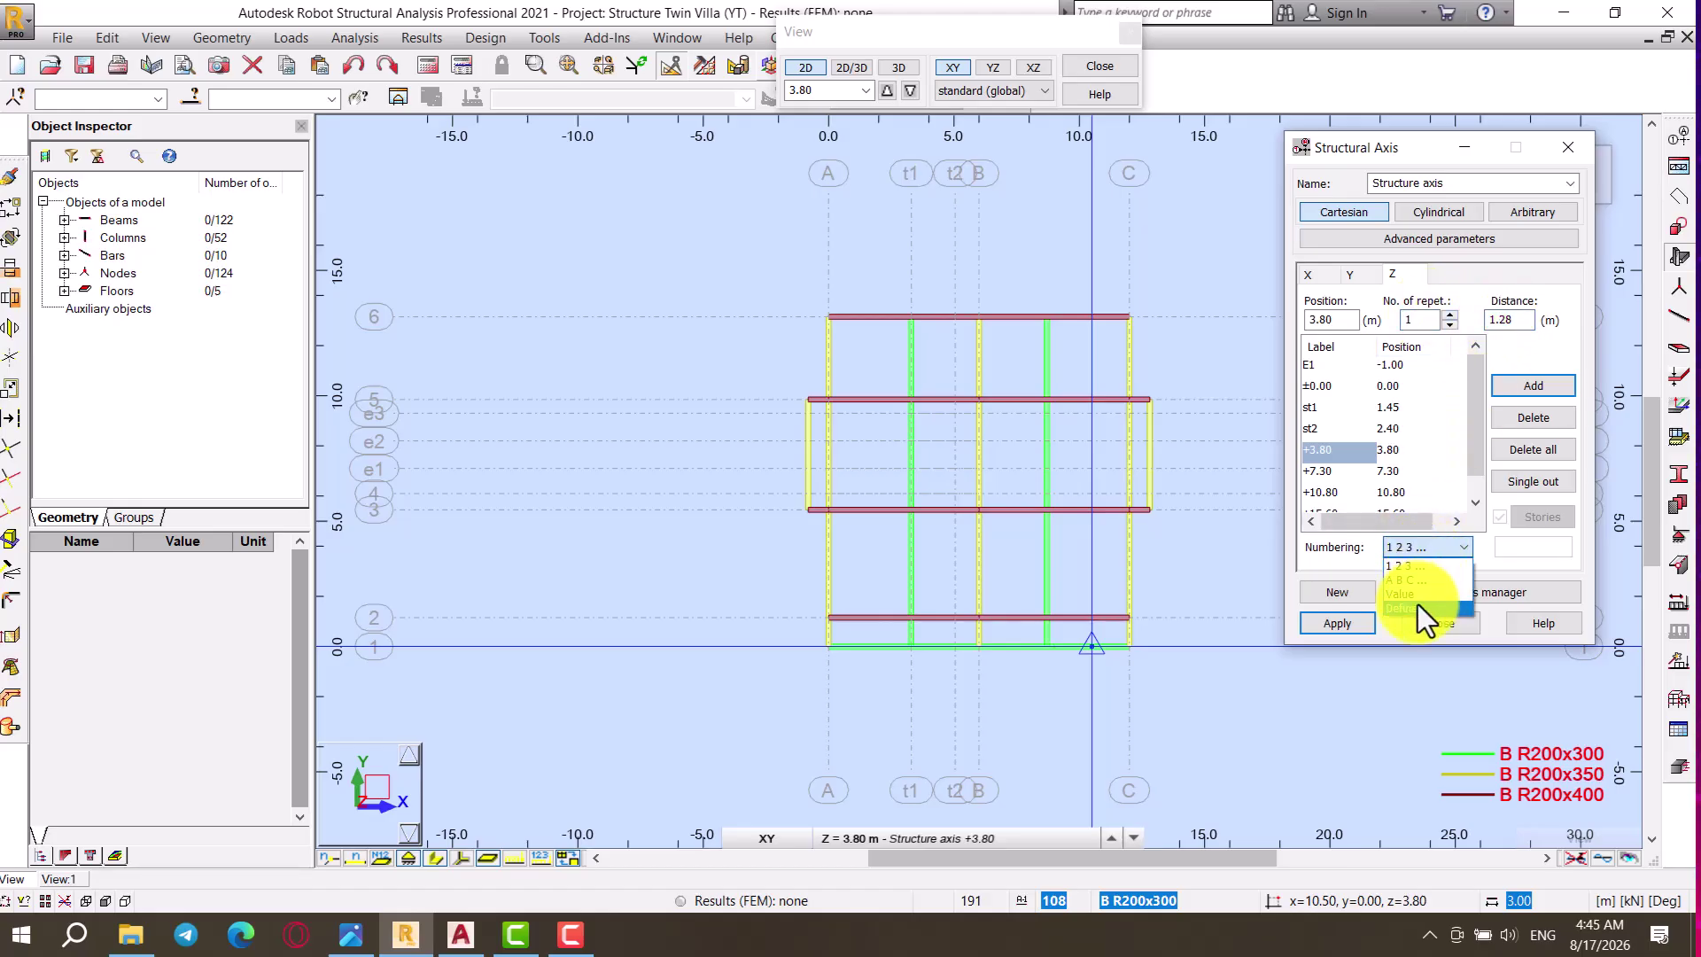
click(1418, 606)
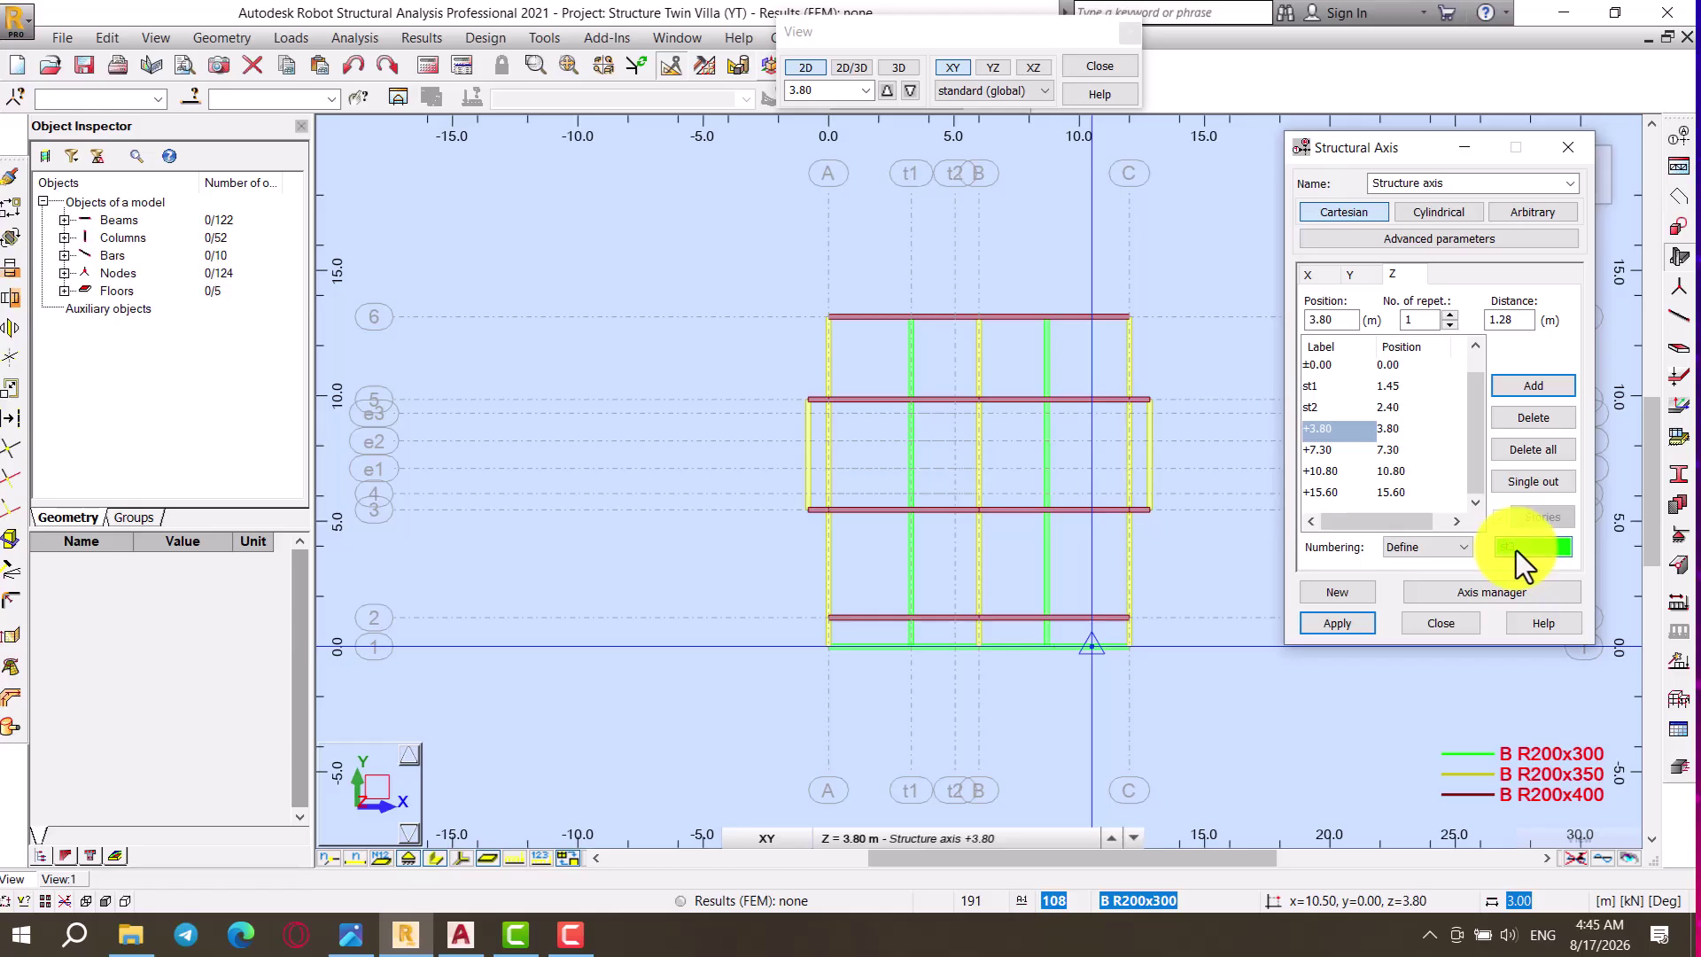
text(st3)
click(1530, 388)
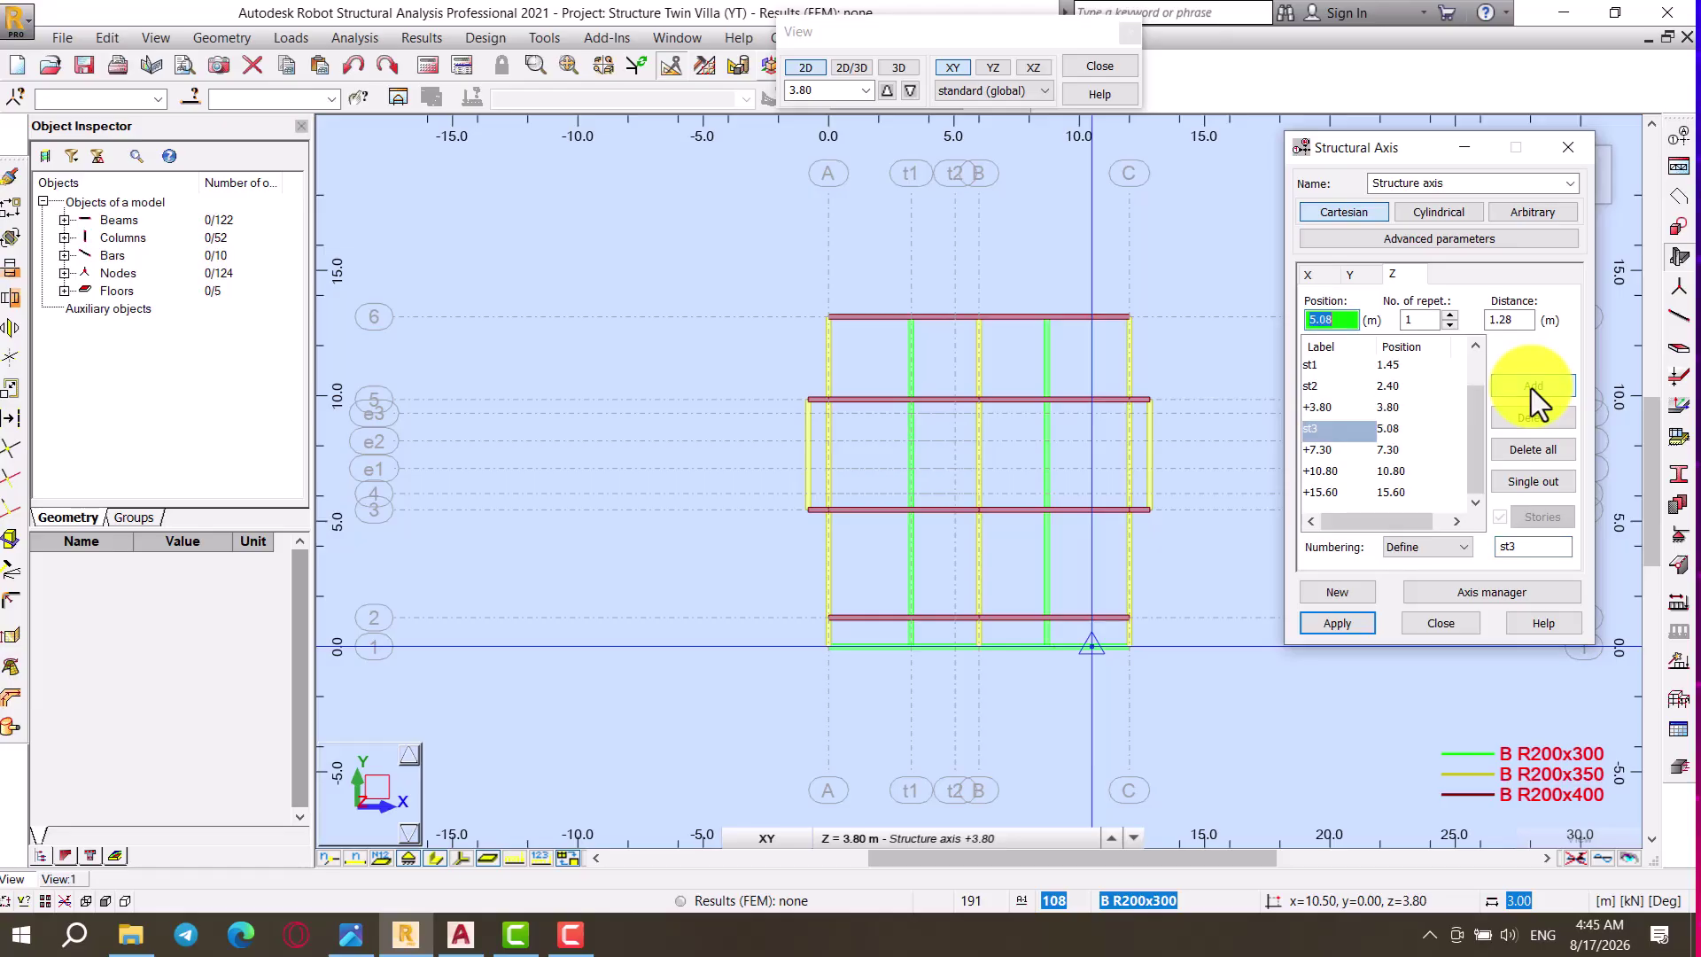
Step: Check the second landing's height in the AutoCAD section, add a Z axis 0.88 m above st3 in Robot and apply the structural axes
click(459, 933)
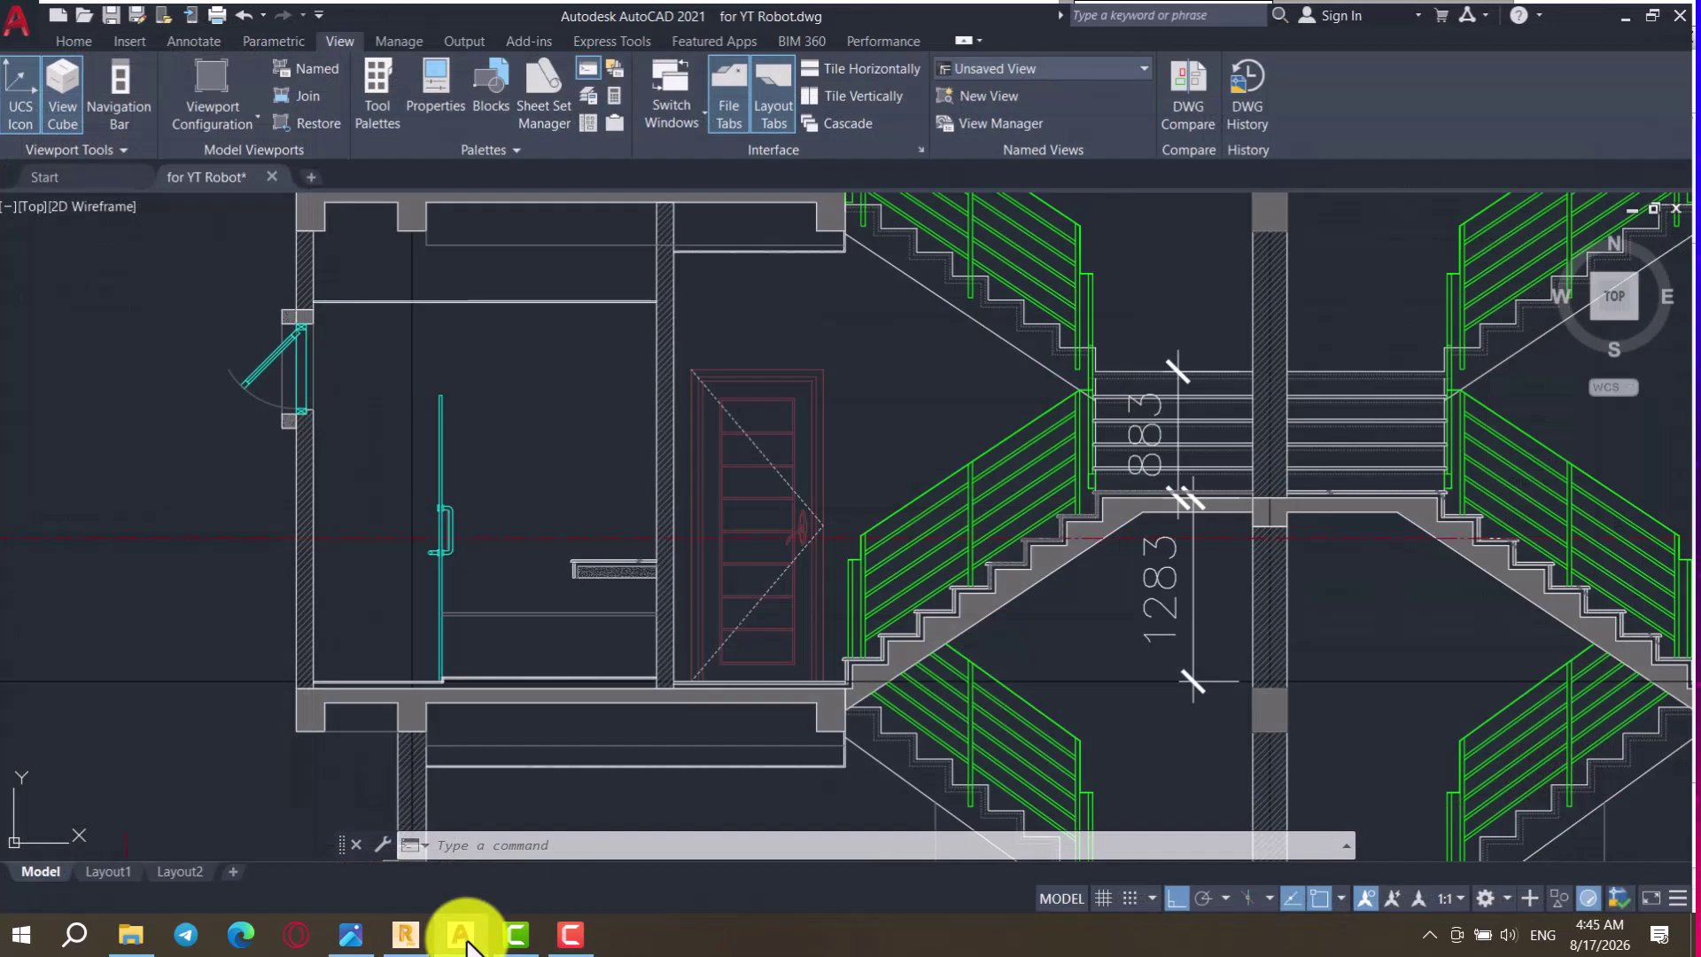
click(458, 933)
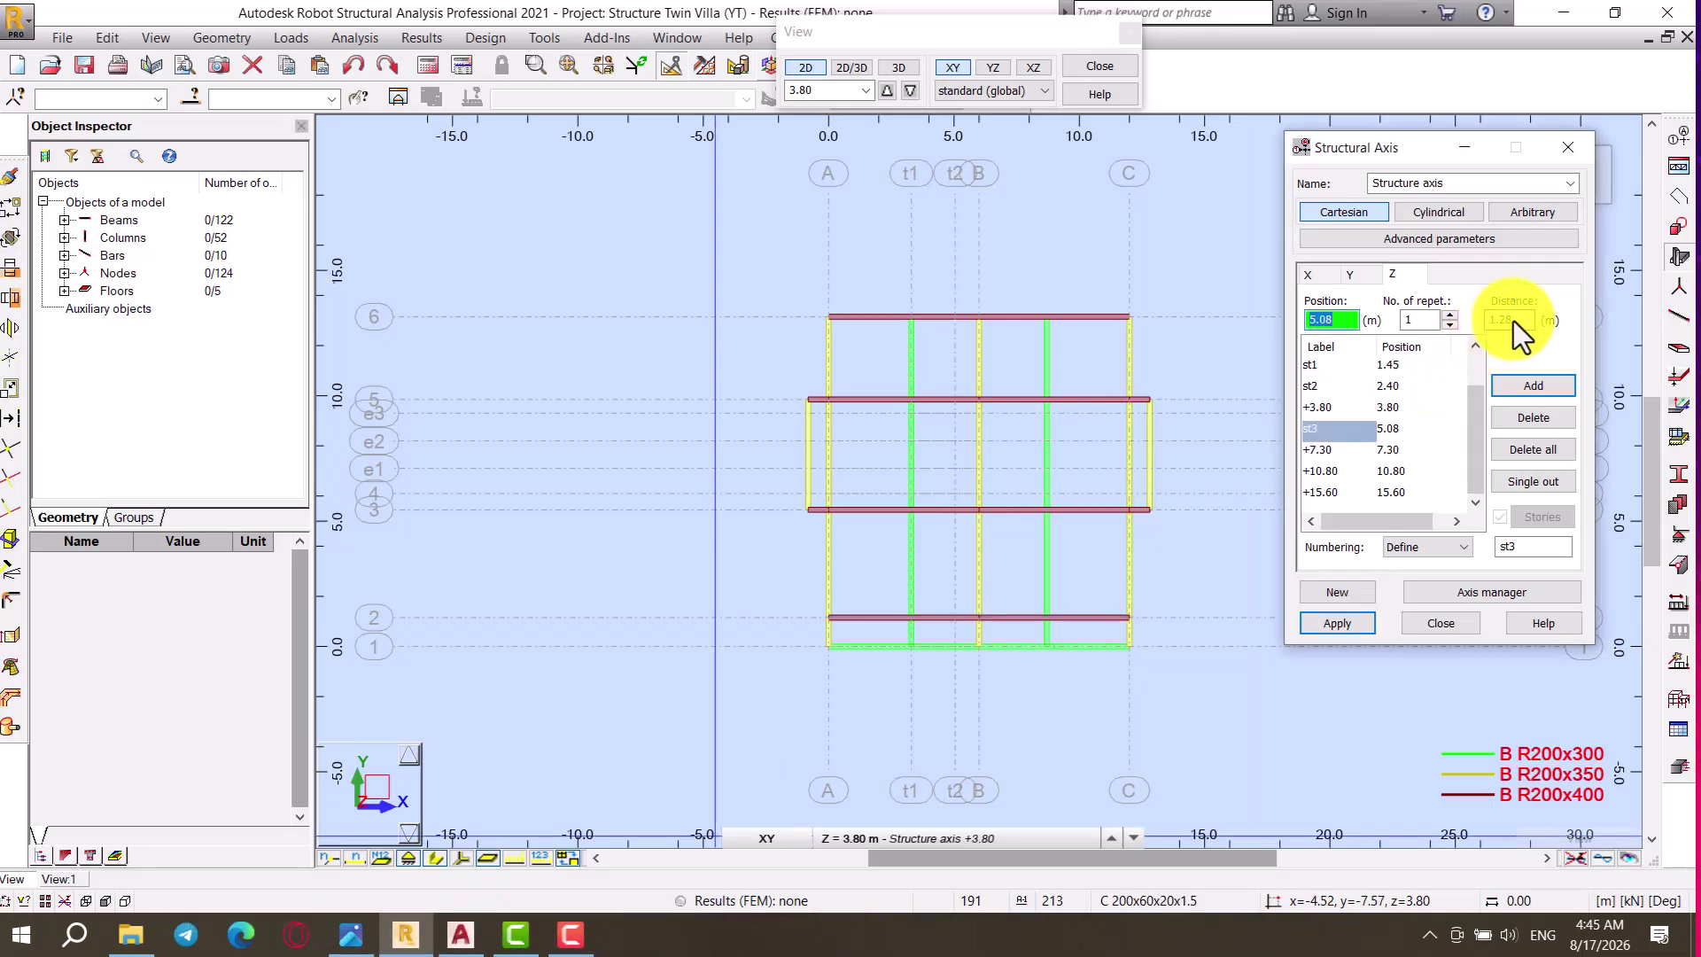
text(0.88)
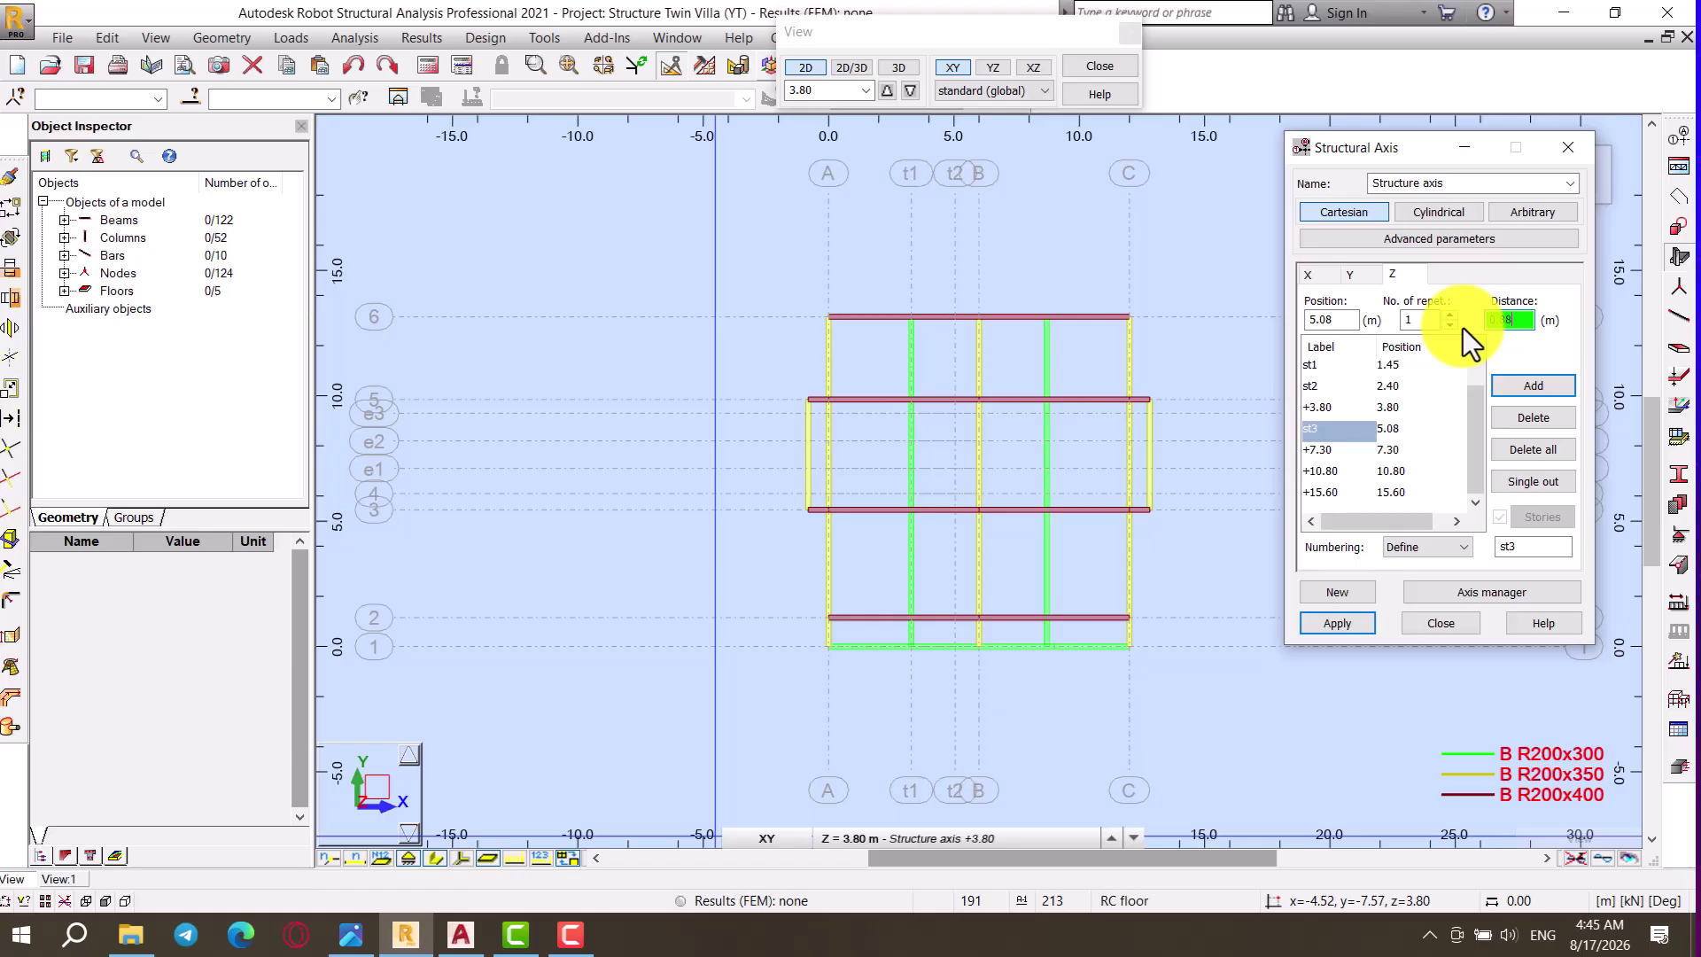
click(1532, 386)
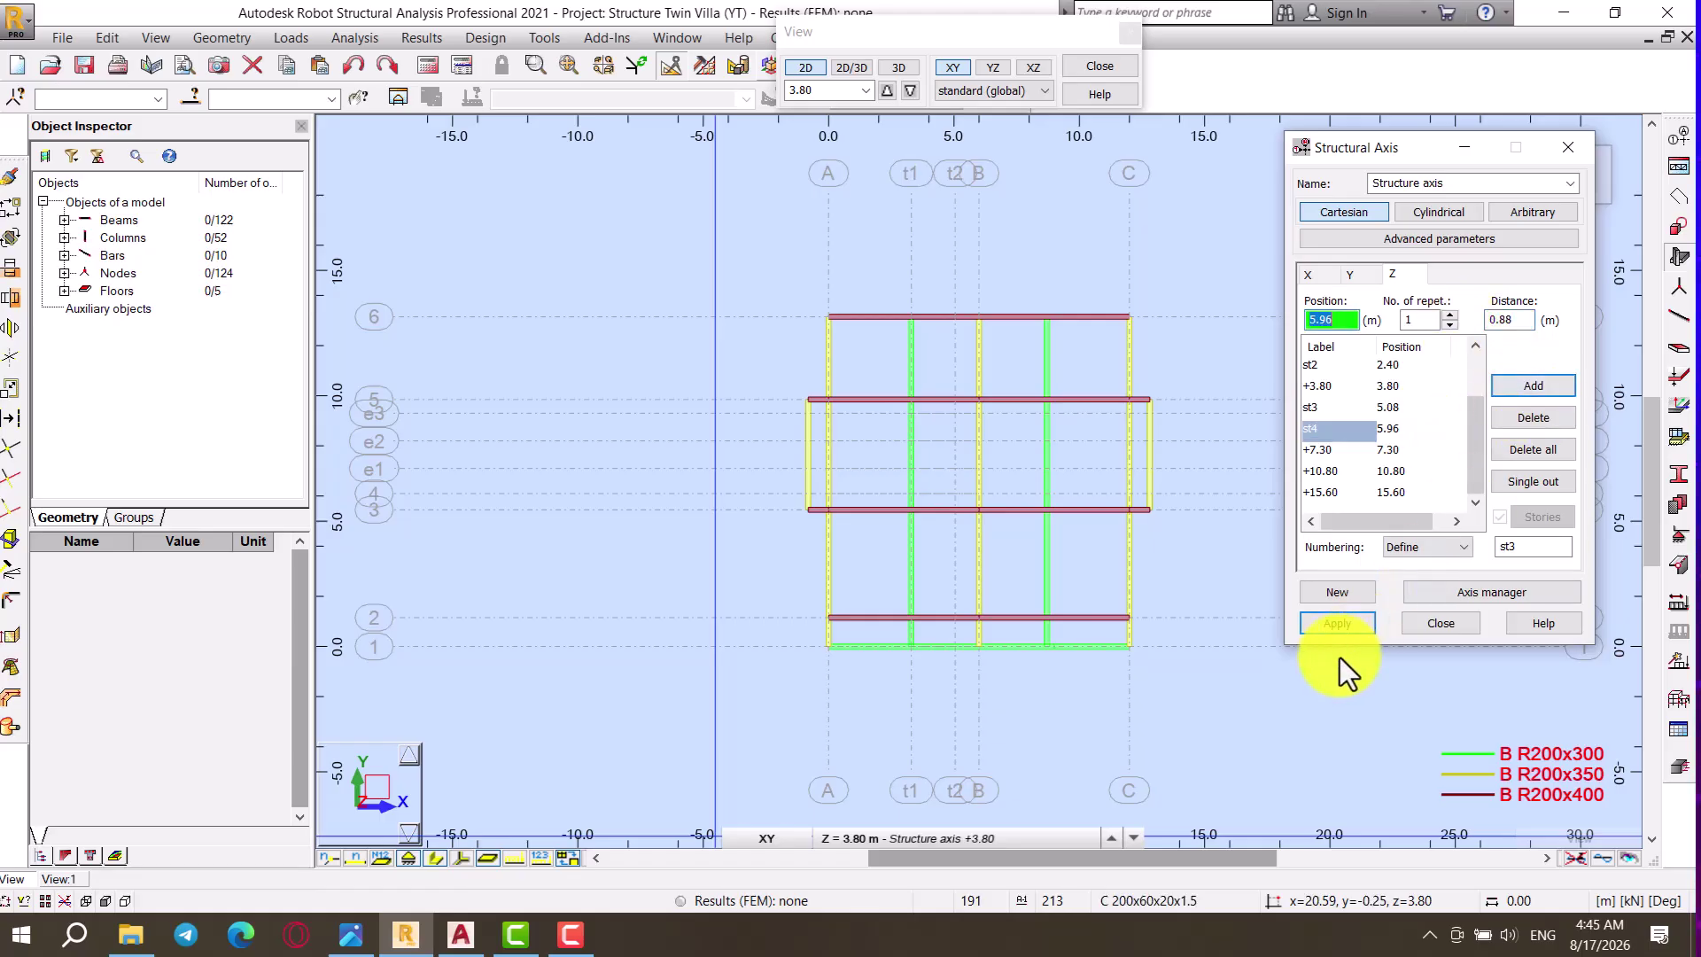
click(1331, 624)
click(1456, 623)
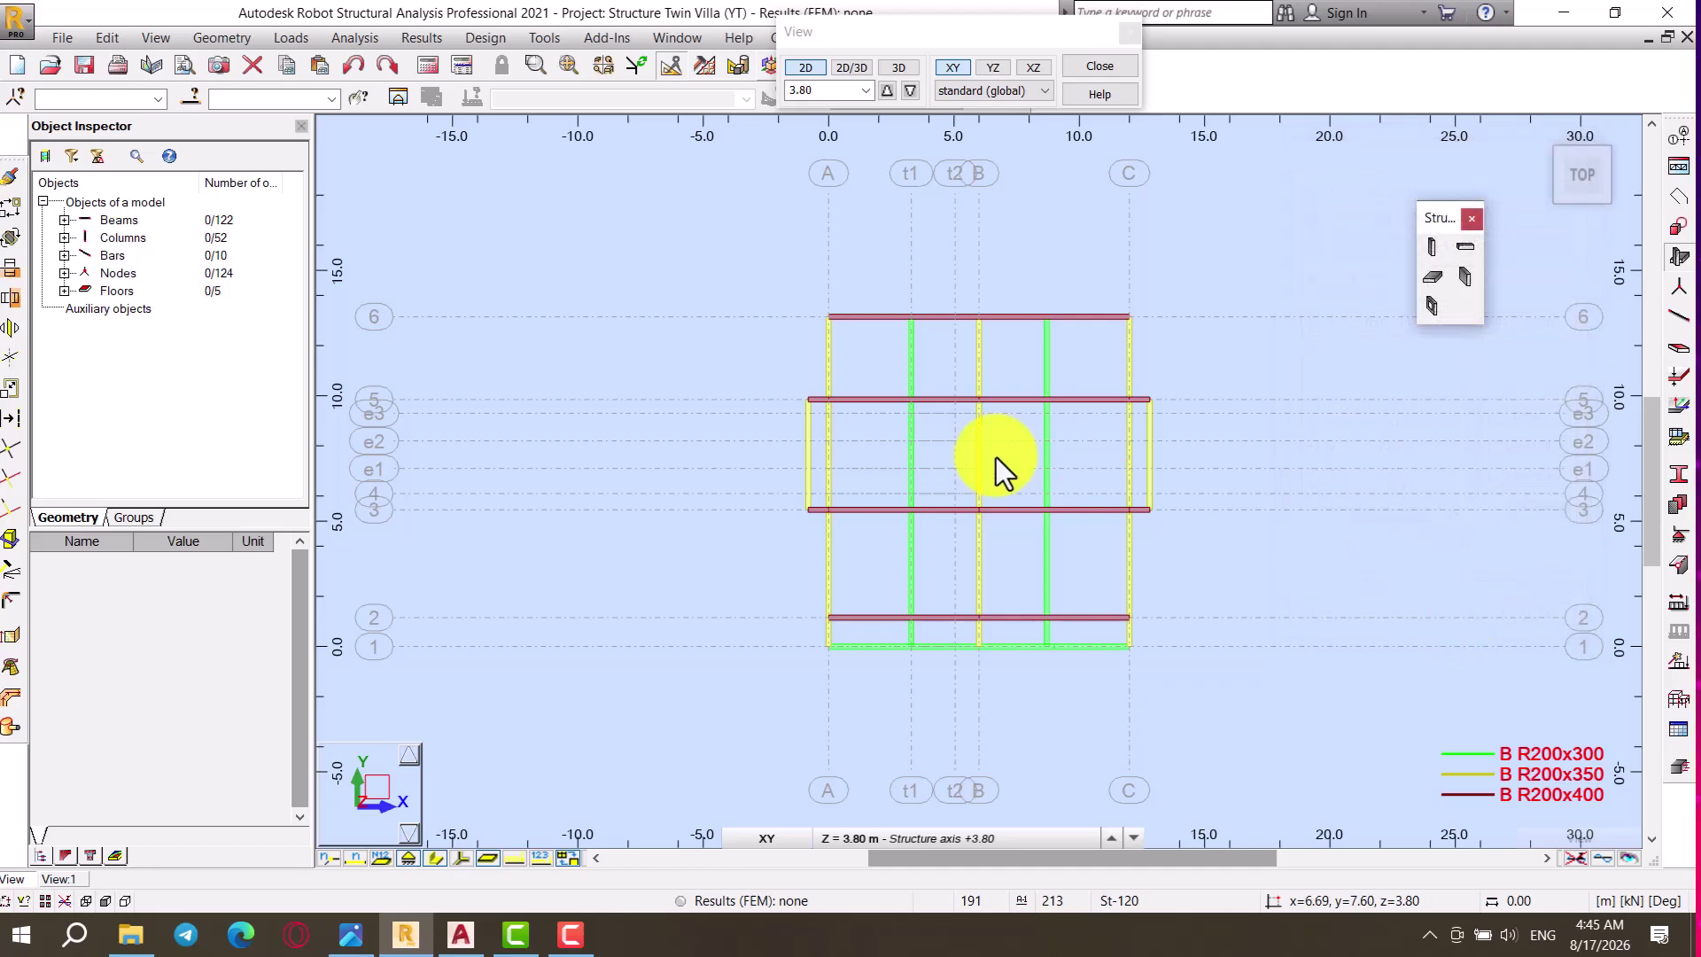
Step: Model a rectangular St-120 stair flight between axes 4 and e1, rising from t1 at 3.80 to t2 at 5.08
scroll(996, 458, up, 5)
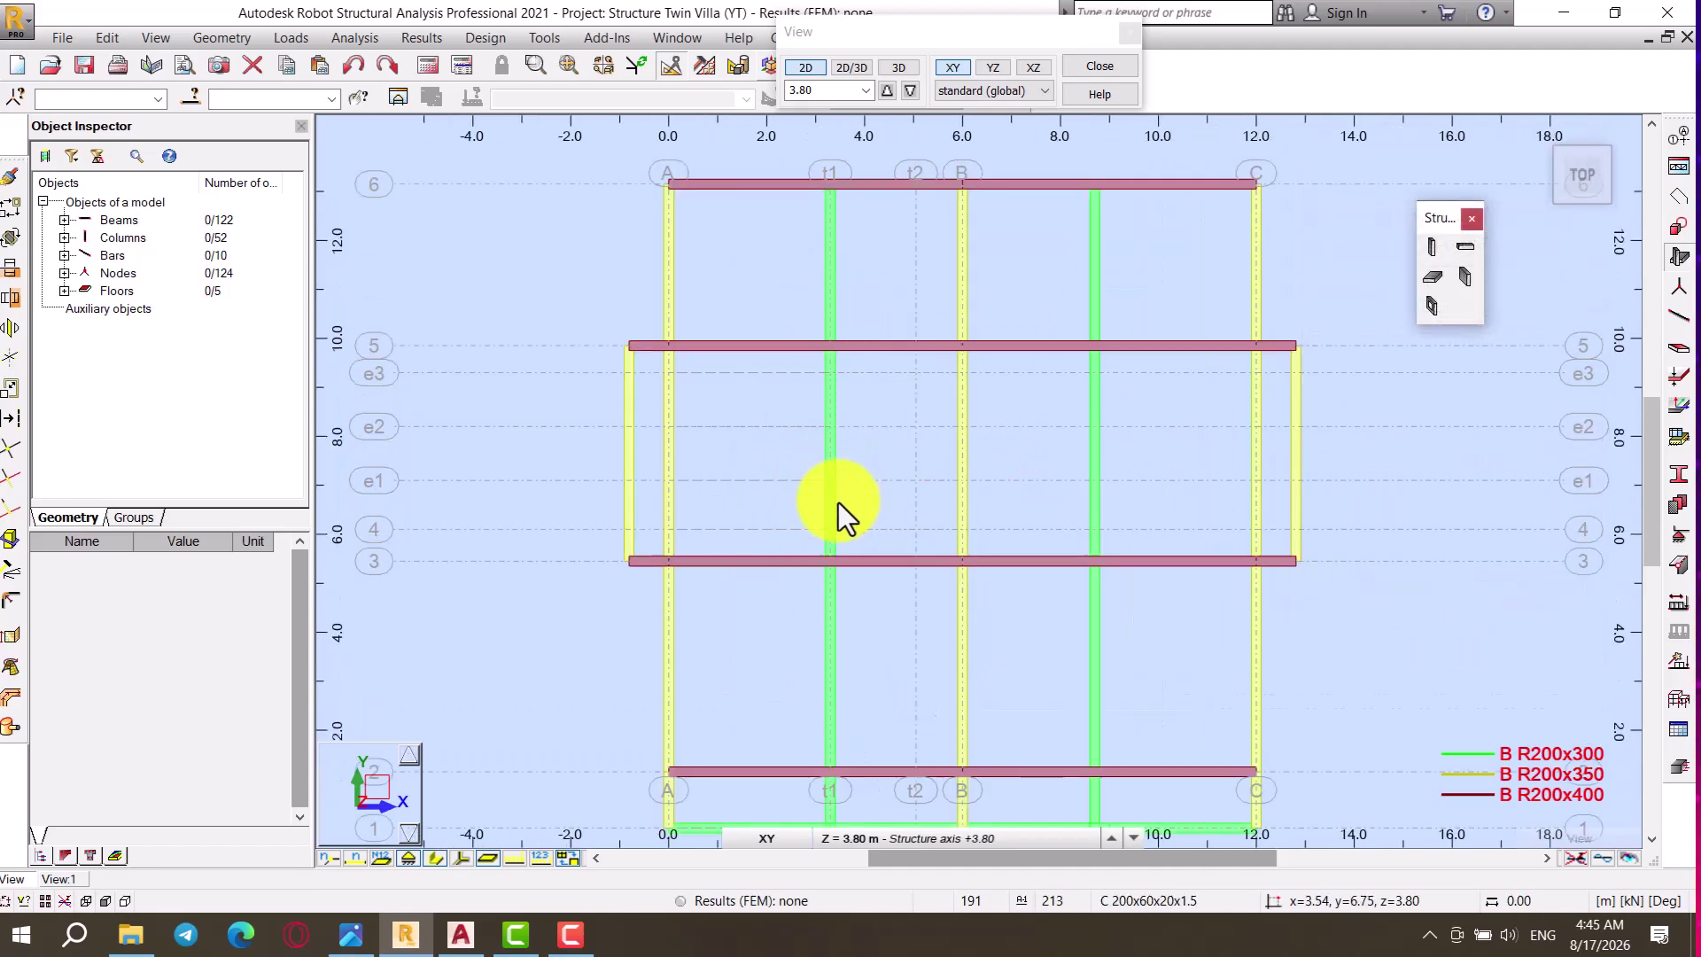
click(1436, 284)
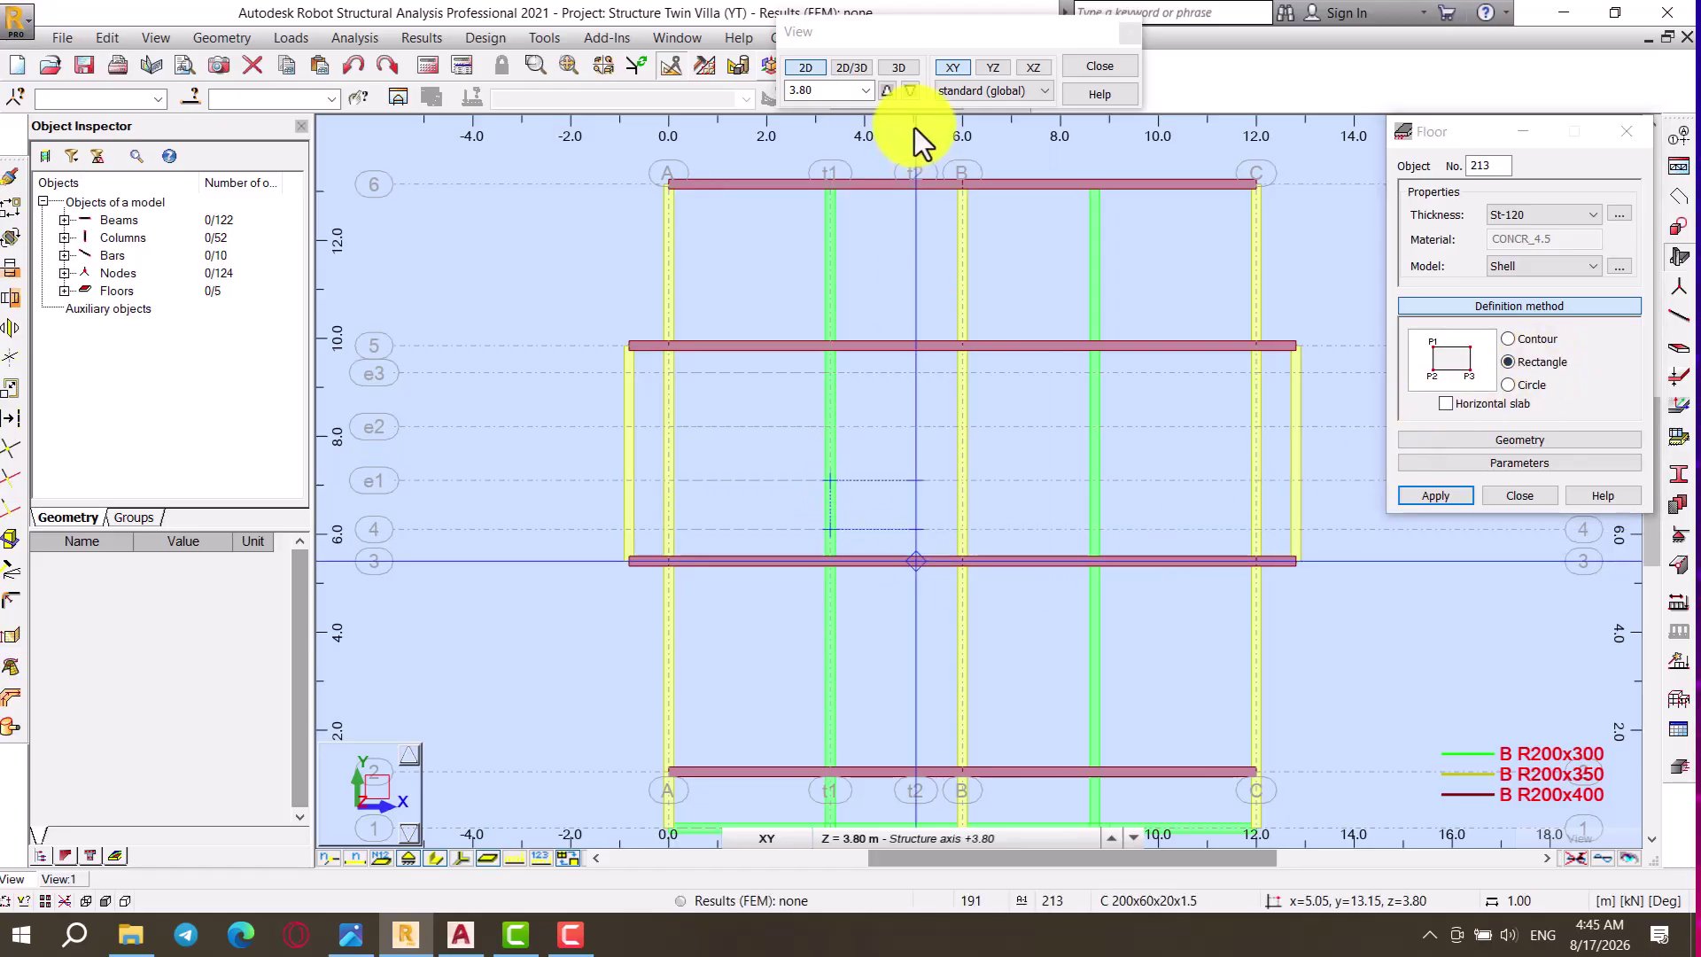
click(884, 94)
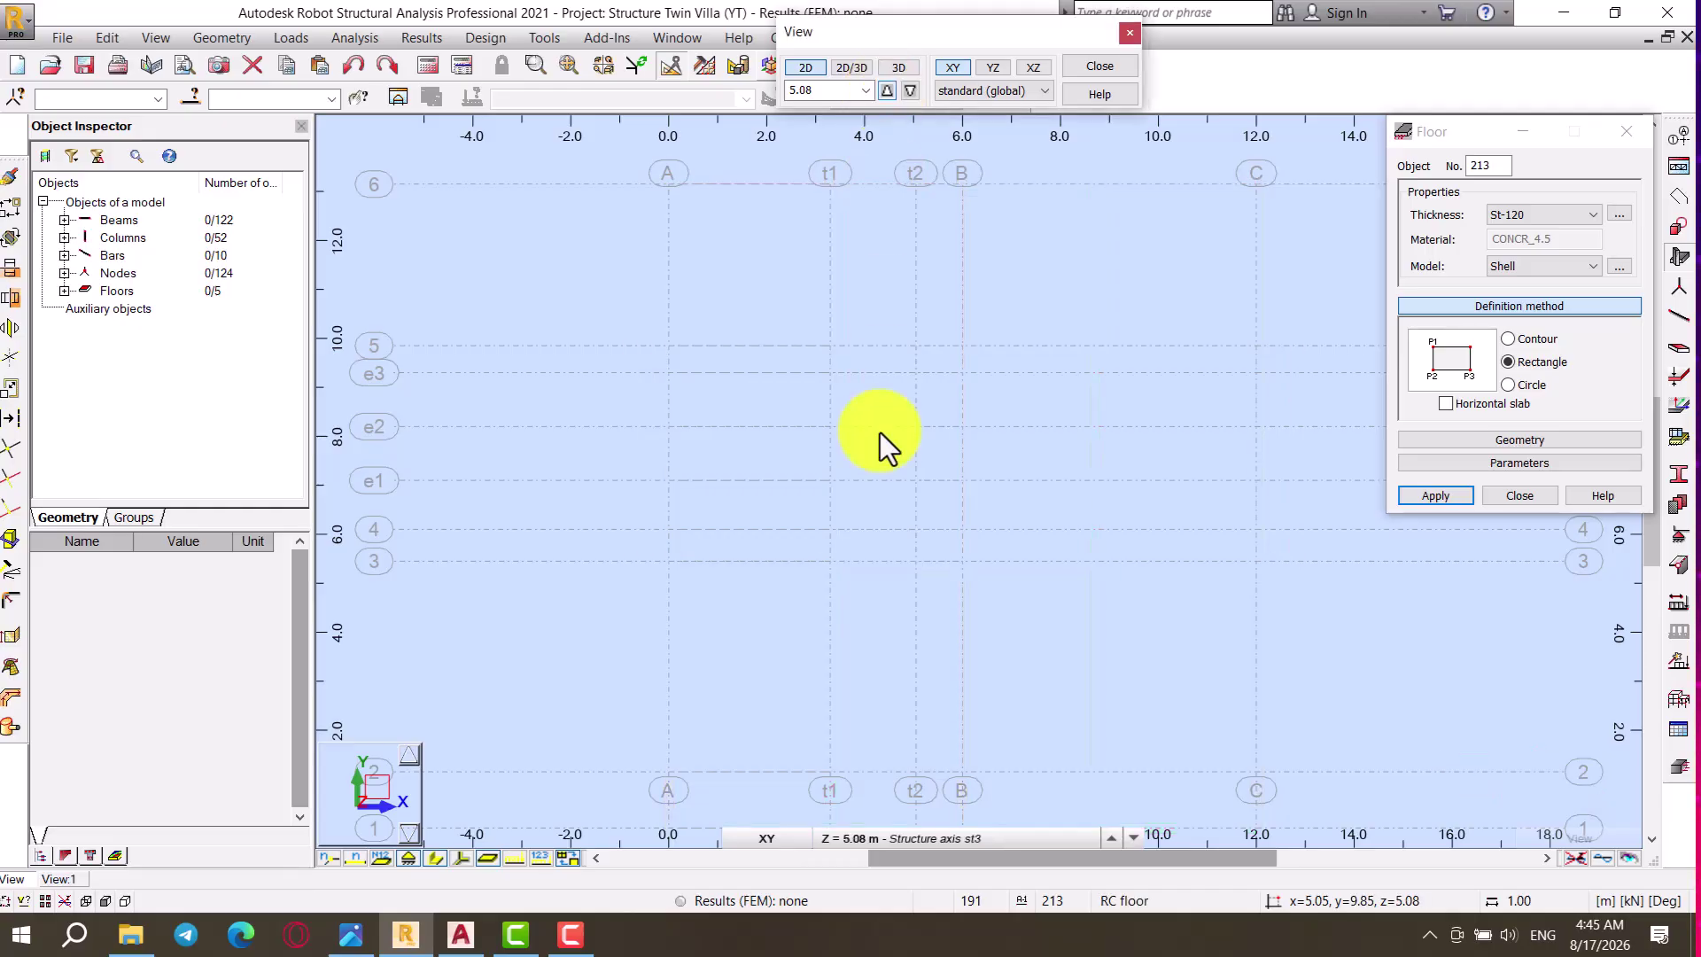
click(918, 496)
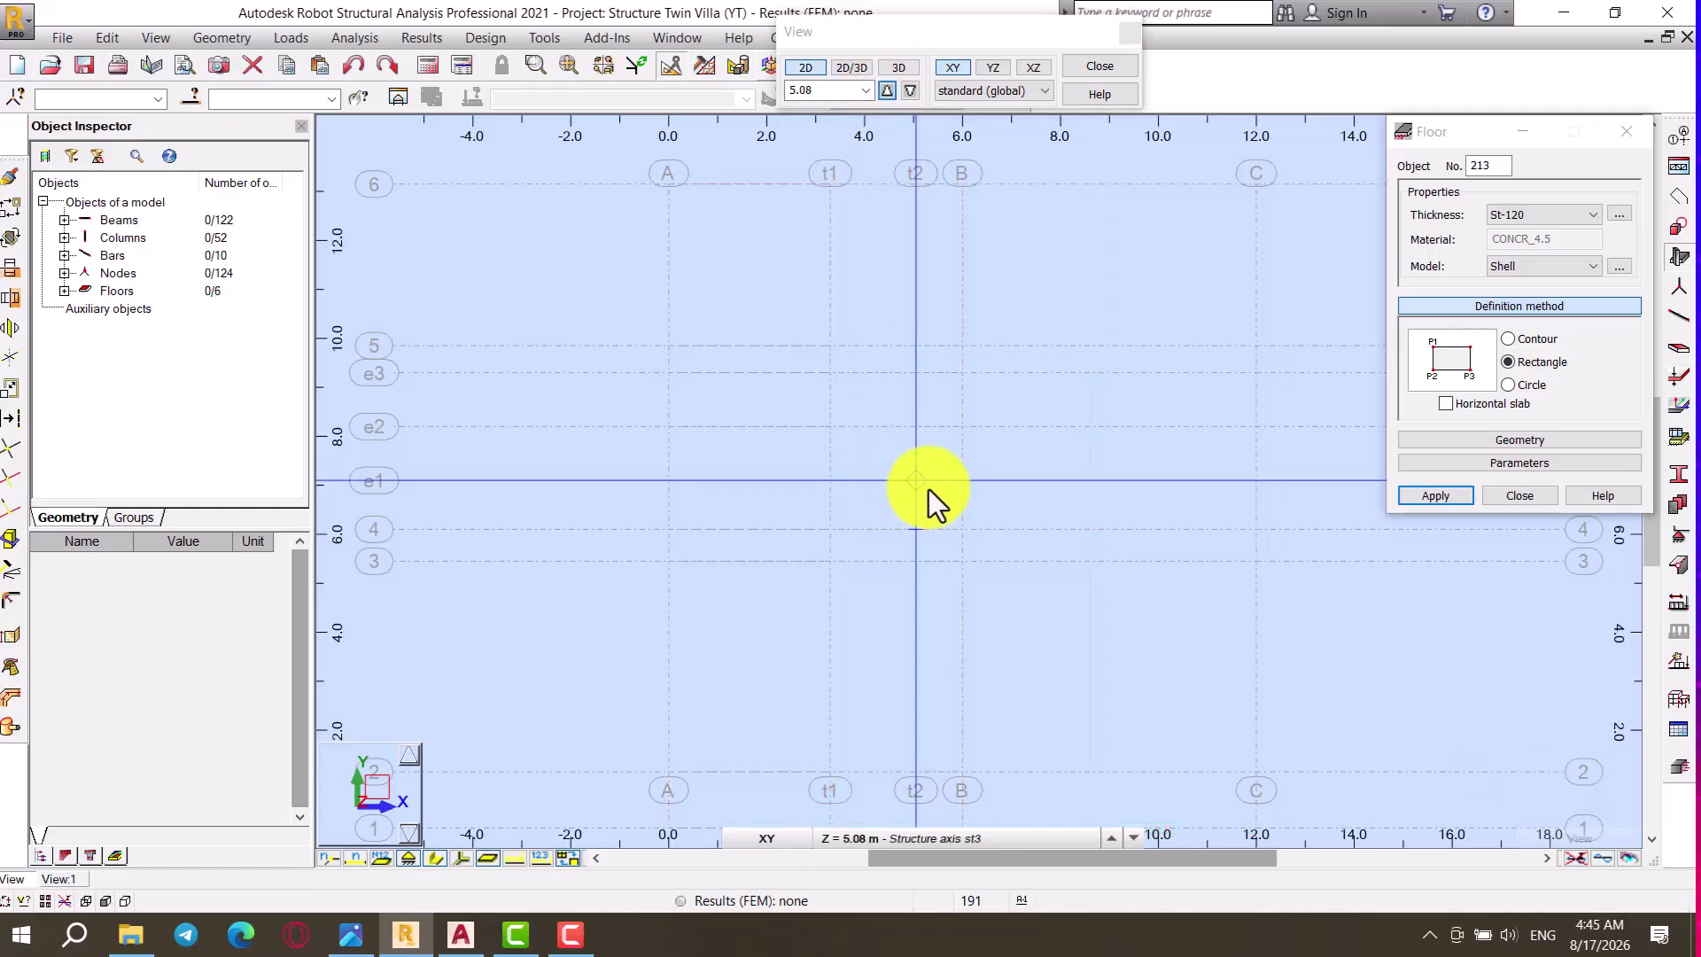
Step: Add a rectangular St-120 landing at level 5.08 between axes t2 and B and axes 4 and e1
scroll(973, 567, up, 1)
click(893, 451)
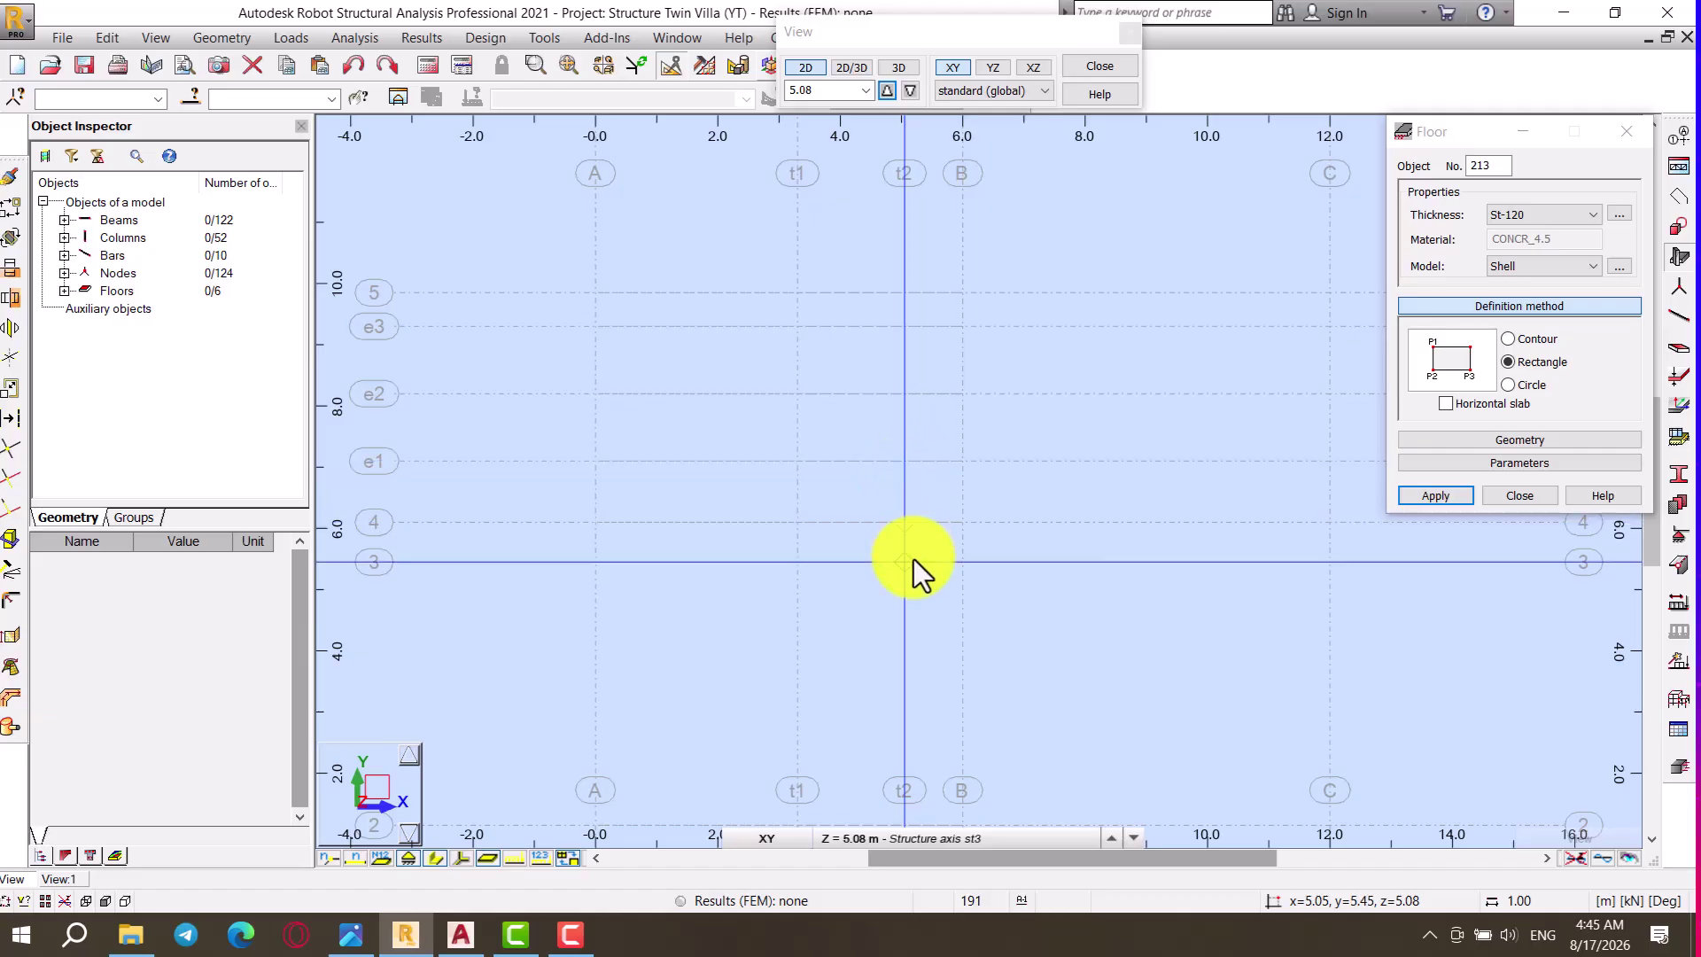
click(908, 535)
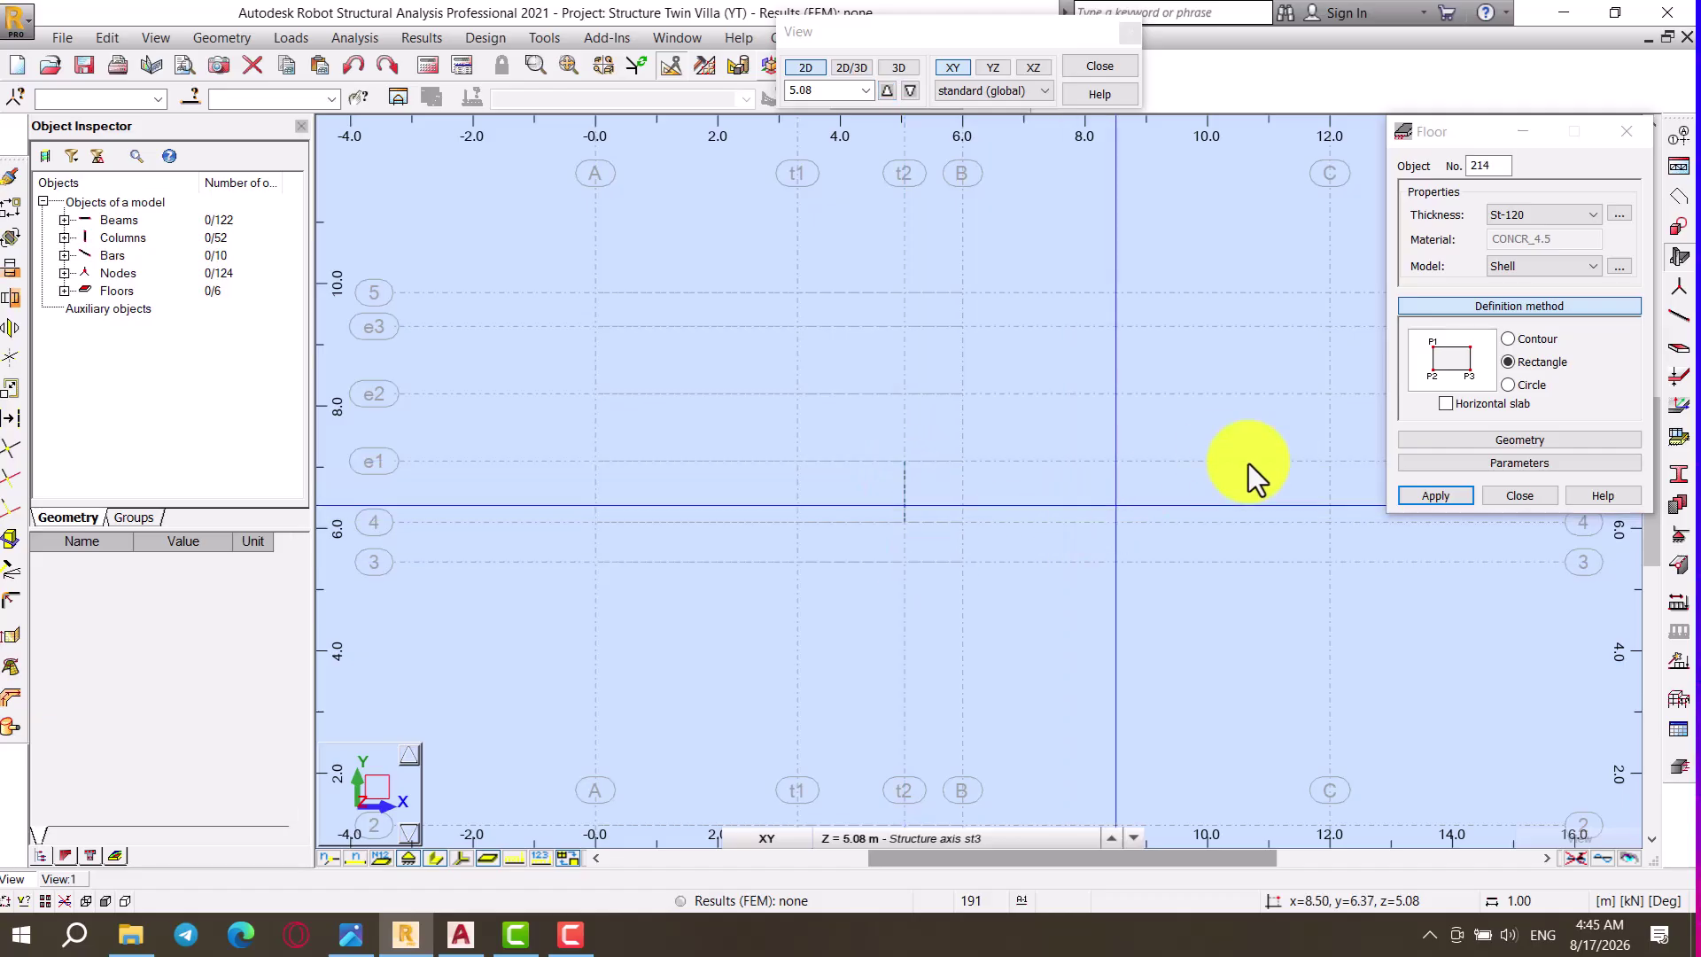
click(961, 530)
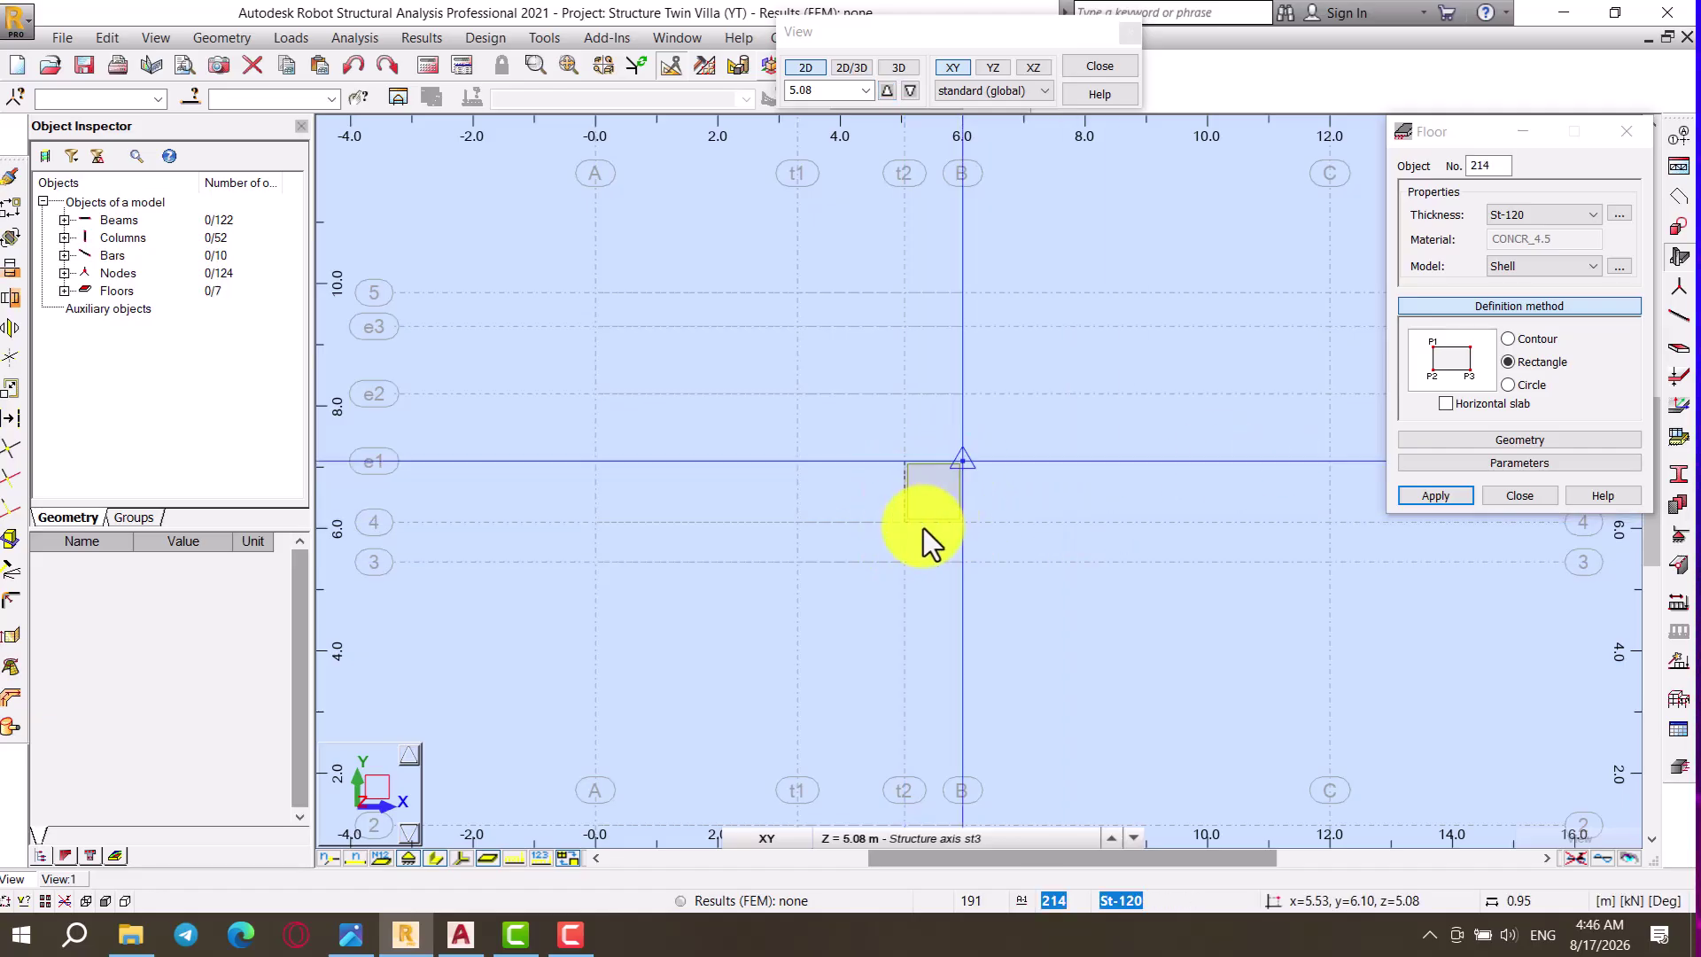
Step: Add the middle flight between axes t2 and B, rising from e1 at 5.08 to e2 at 5.96
click(912, 466)
click(956, 469)
click(887, 91)
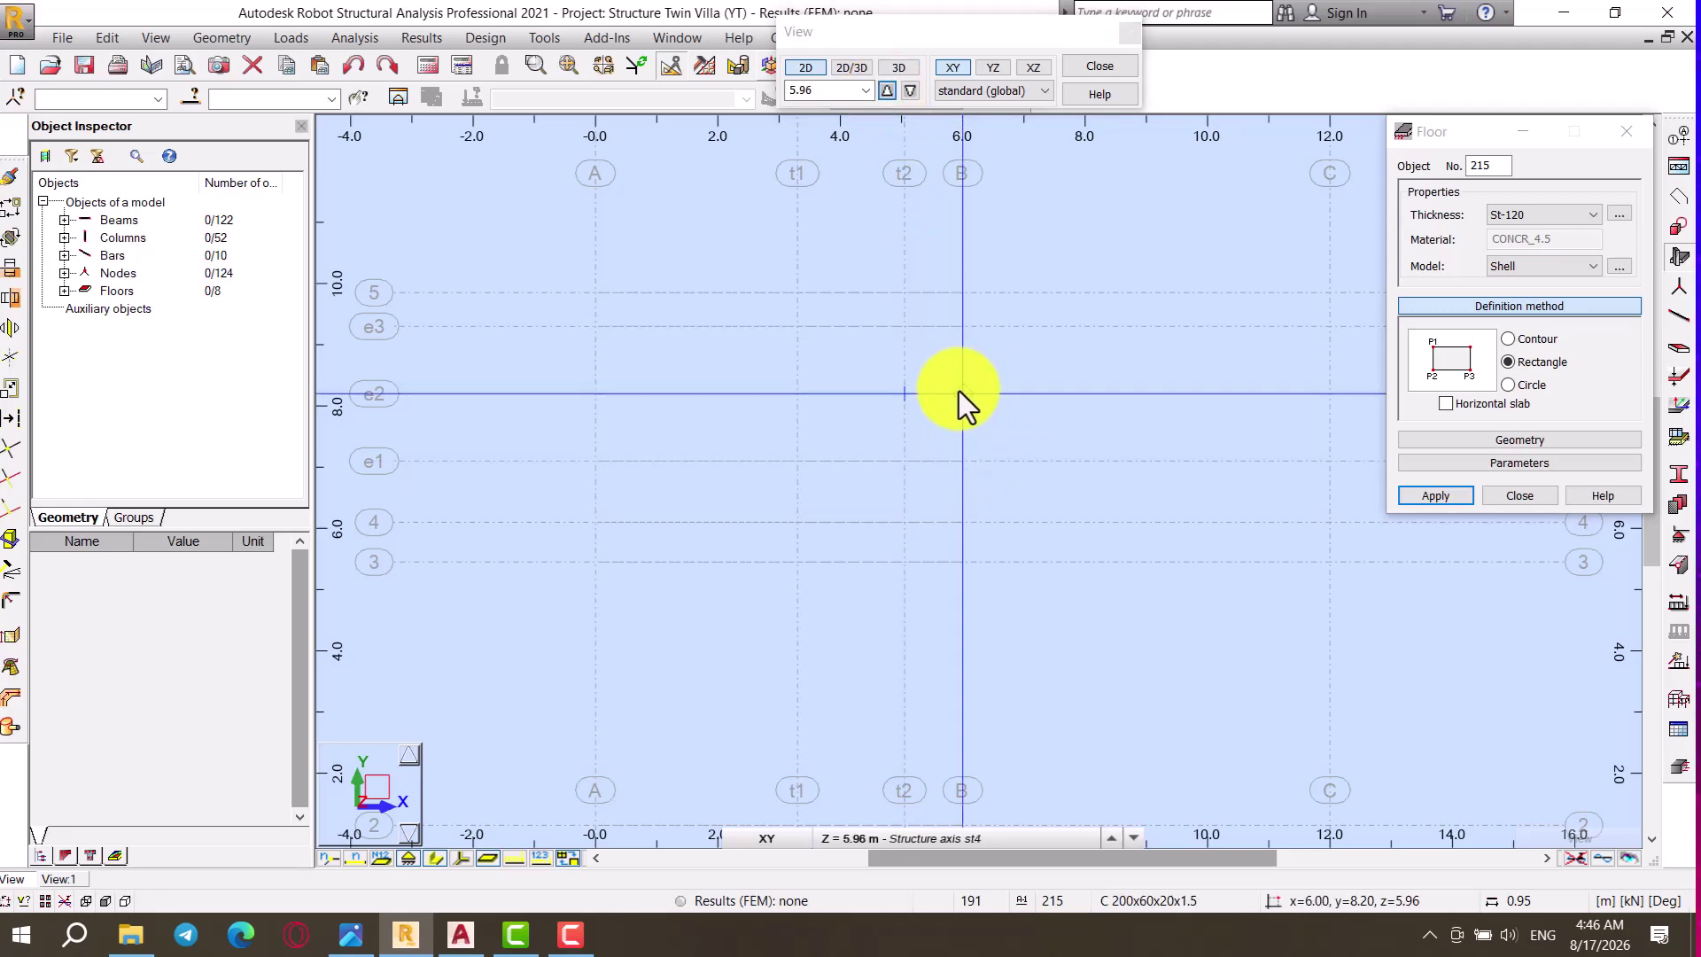
scroll(937, 406, up, 3)
click(895, 420)
Step: Add a rectangular landing at level 5.96 between axes t2 and B and axes e2 and e3
click(874, 292)
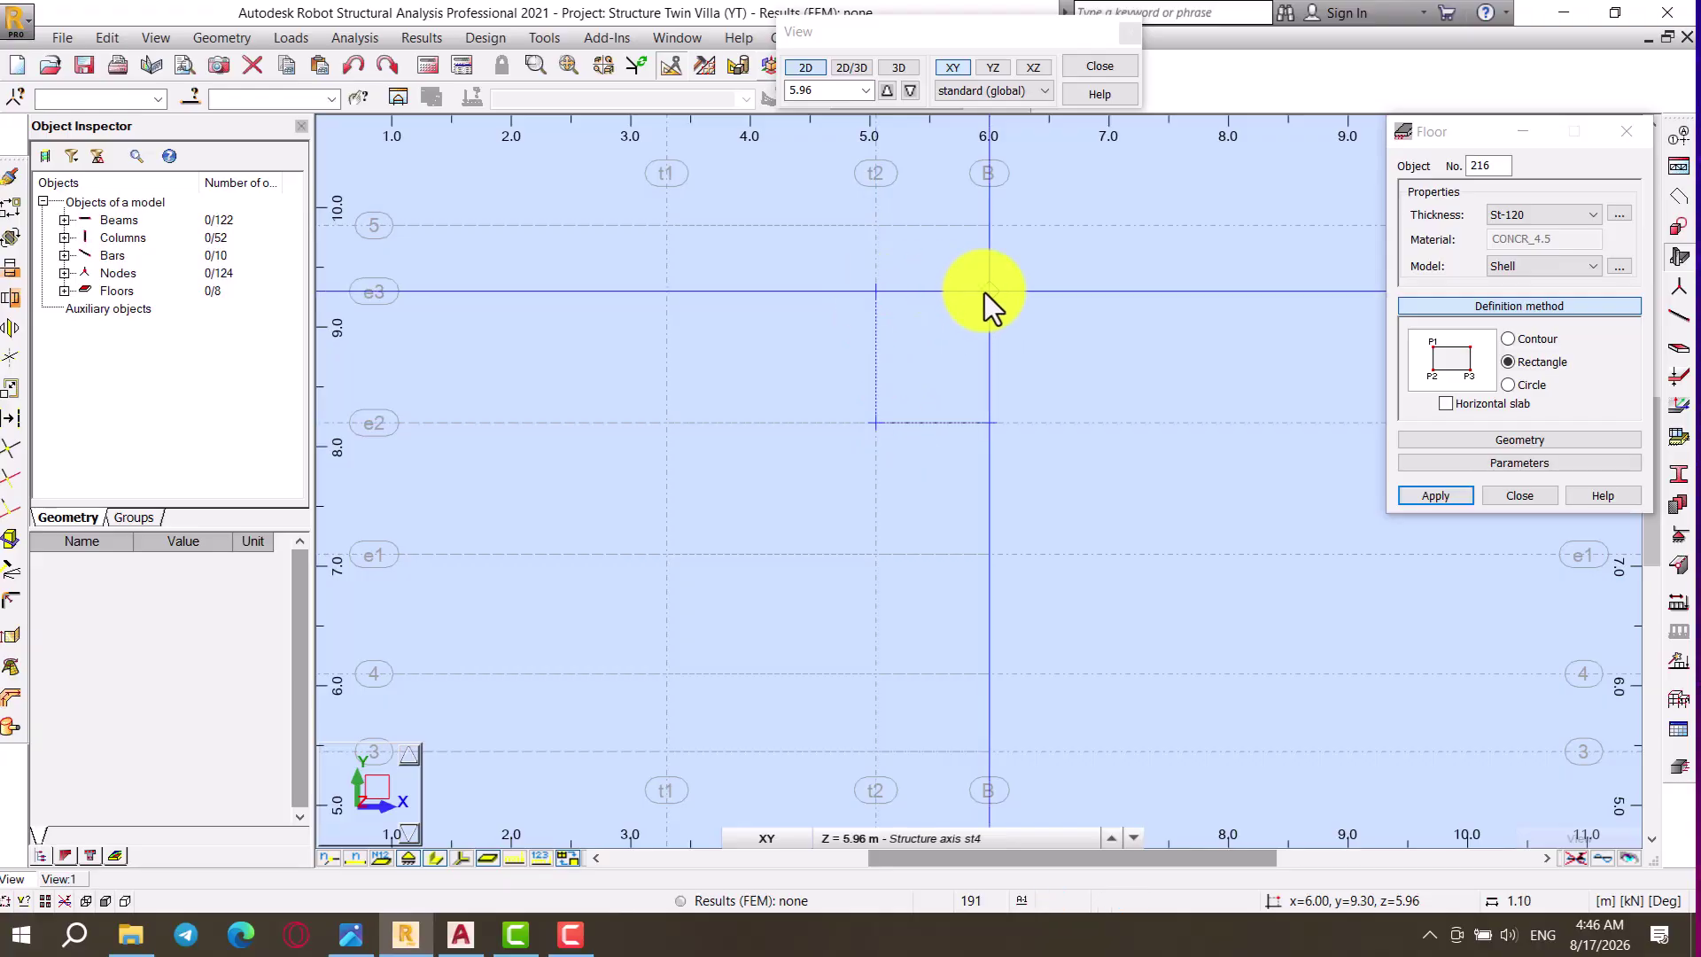
click(988, 423)
scroll(1088, 450, down, 1)
Step: Add the top flight between axes e2 and e3, rising from t2 at 5.96 to t1 at 7.30, and close the floor definition
click(917, 436)
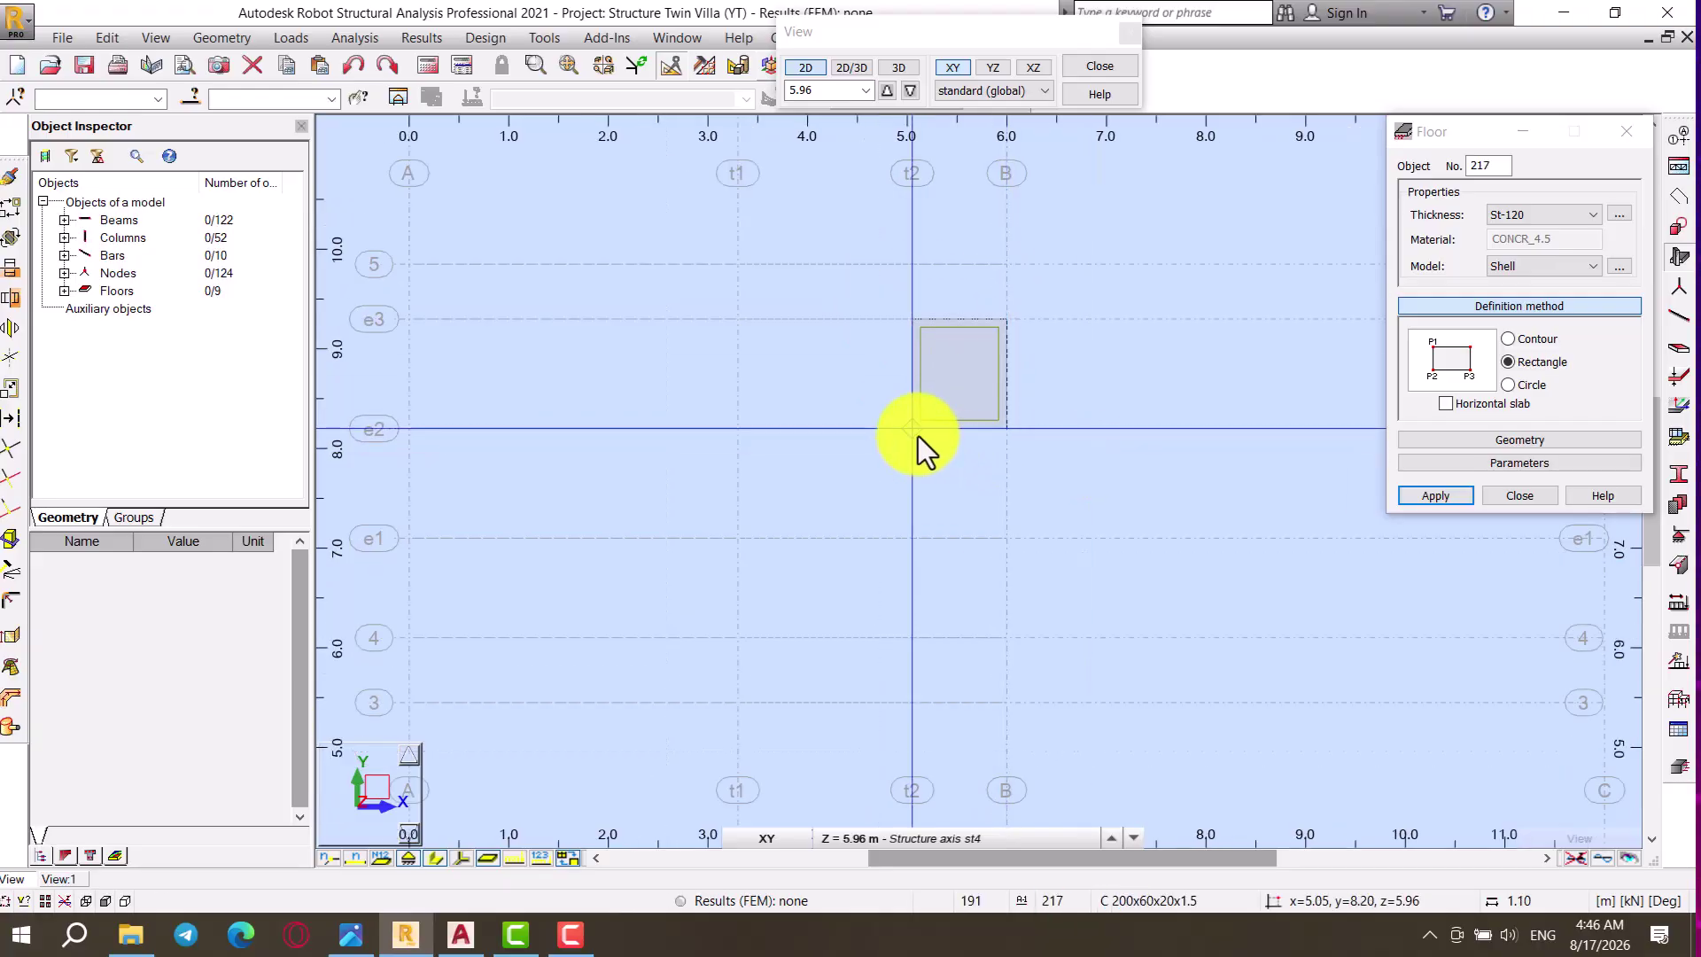
click(886, 90)
click(746, 320)
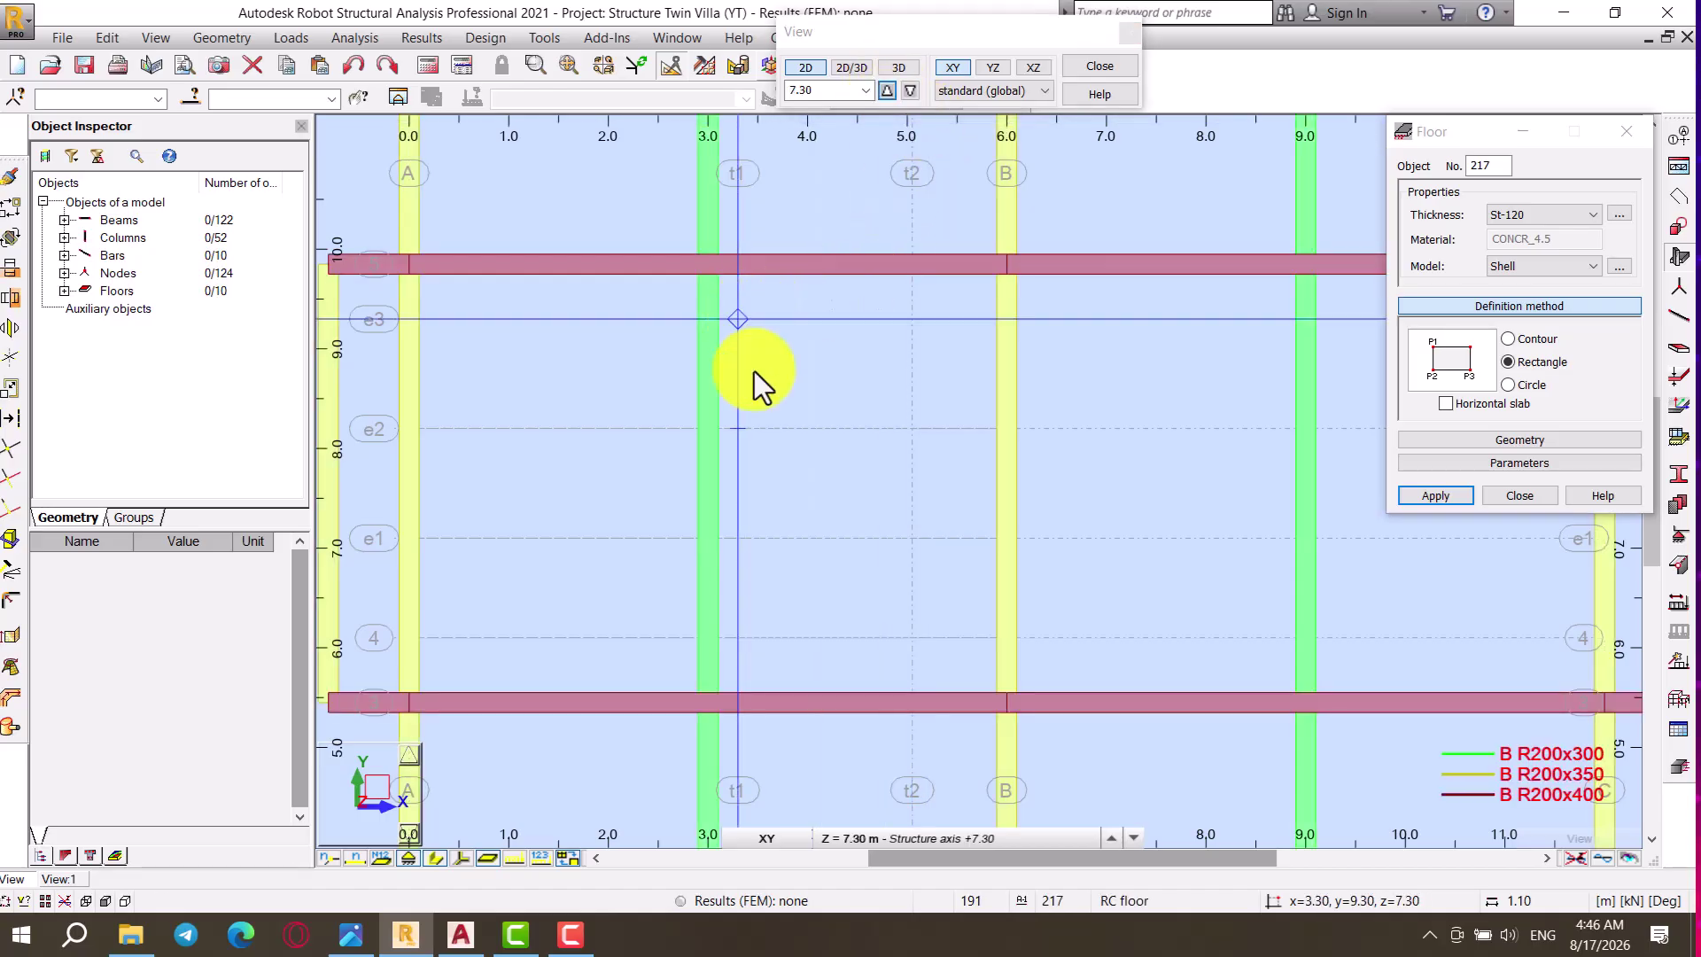
click(1497, 496)
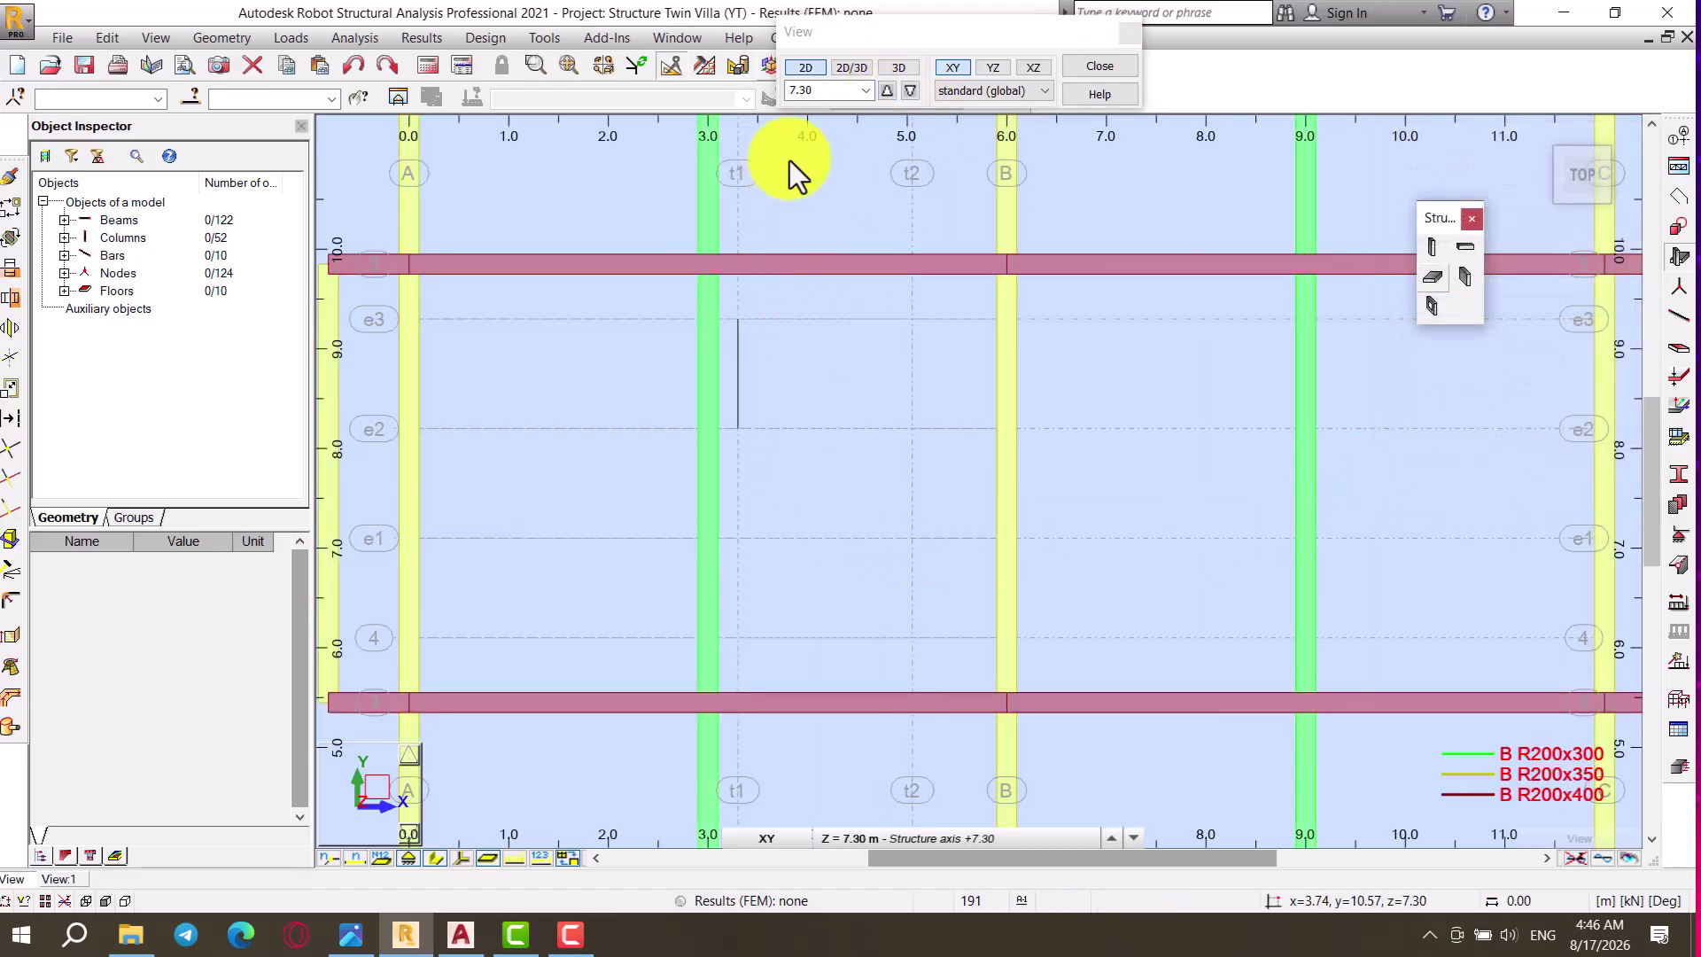
Step: In the 3D view, select the first flight above 3.80 and extend the selection to all panels of the same thickness
click(888, 66)
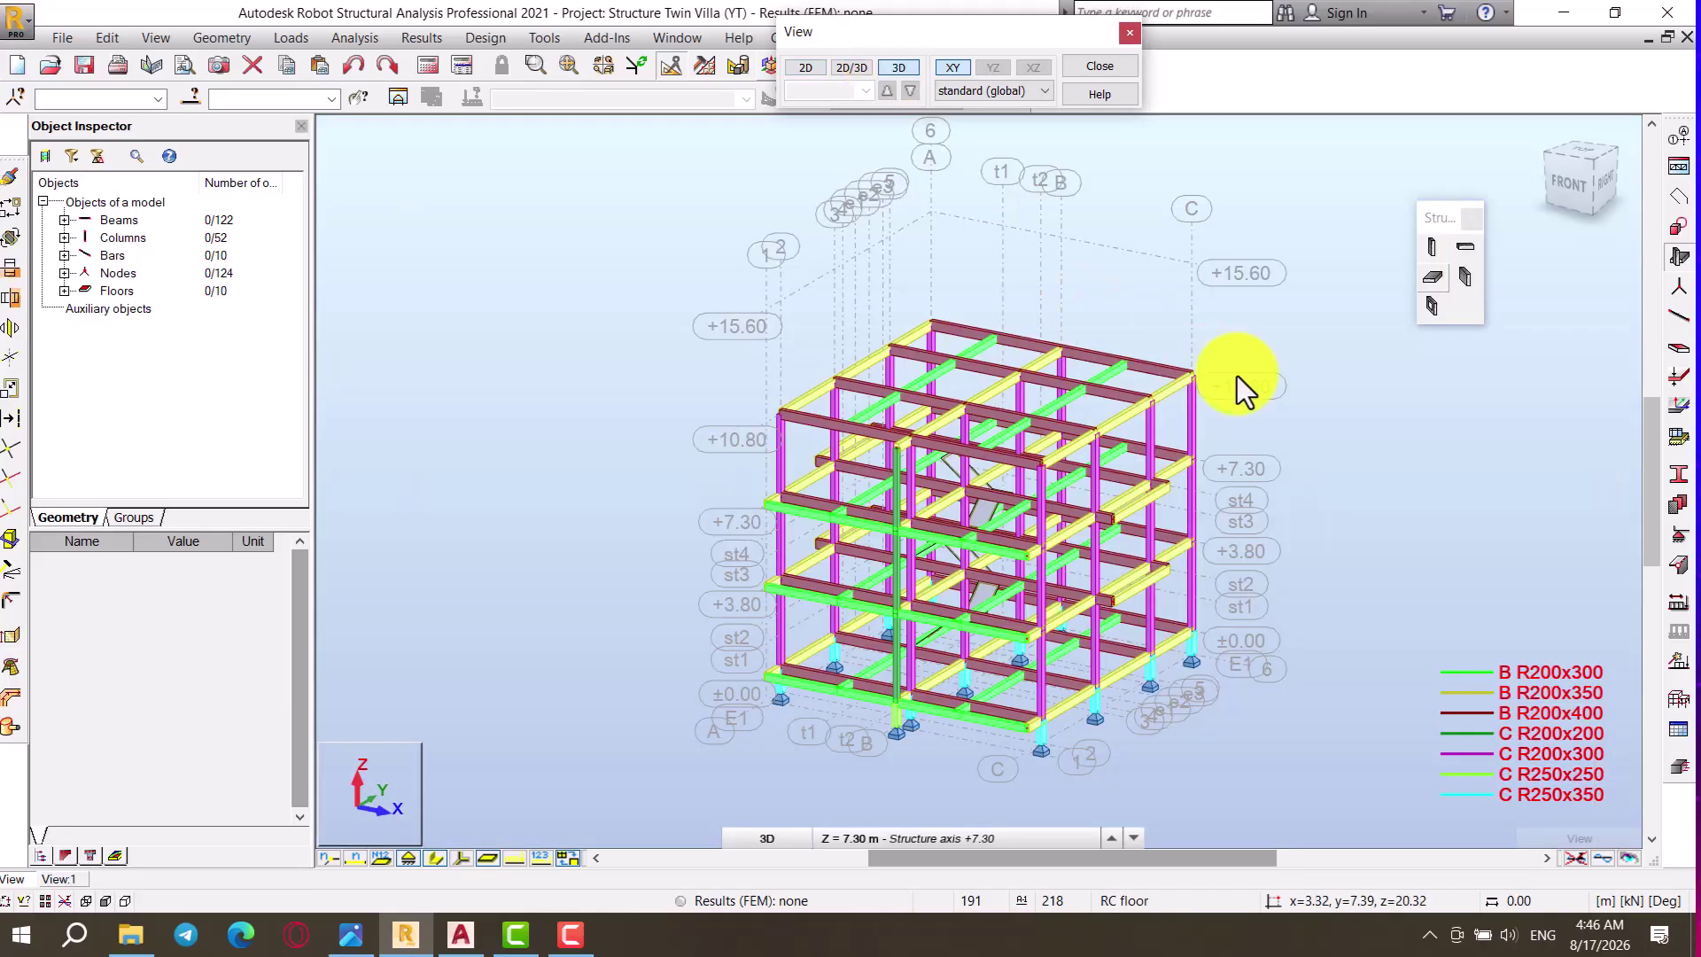
right_click(1326, 416)
click(1288, 517)
drag(1293, 512, 928, 535)
right_click(1348, 475)
click(1312, 497)
click(943, 528)
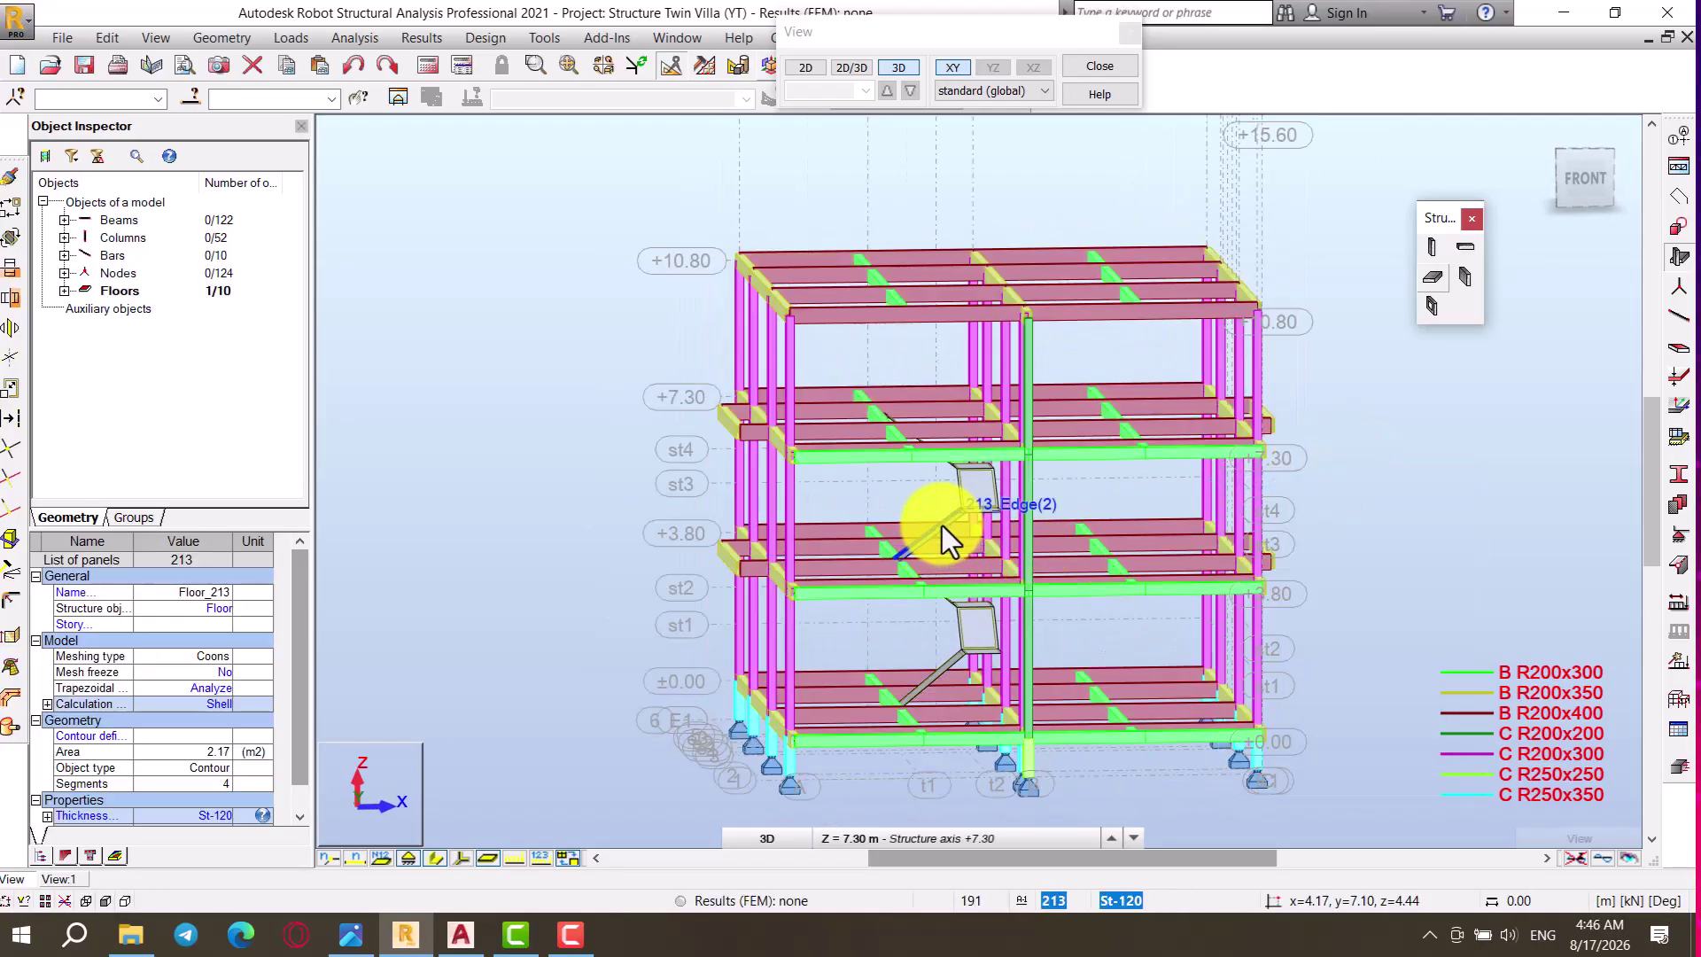
right_click(943, 524)
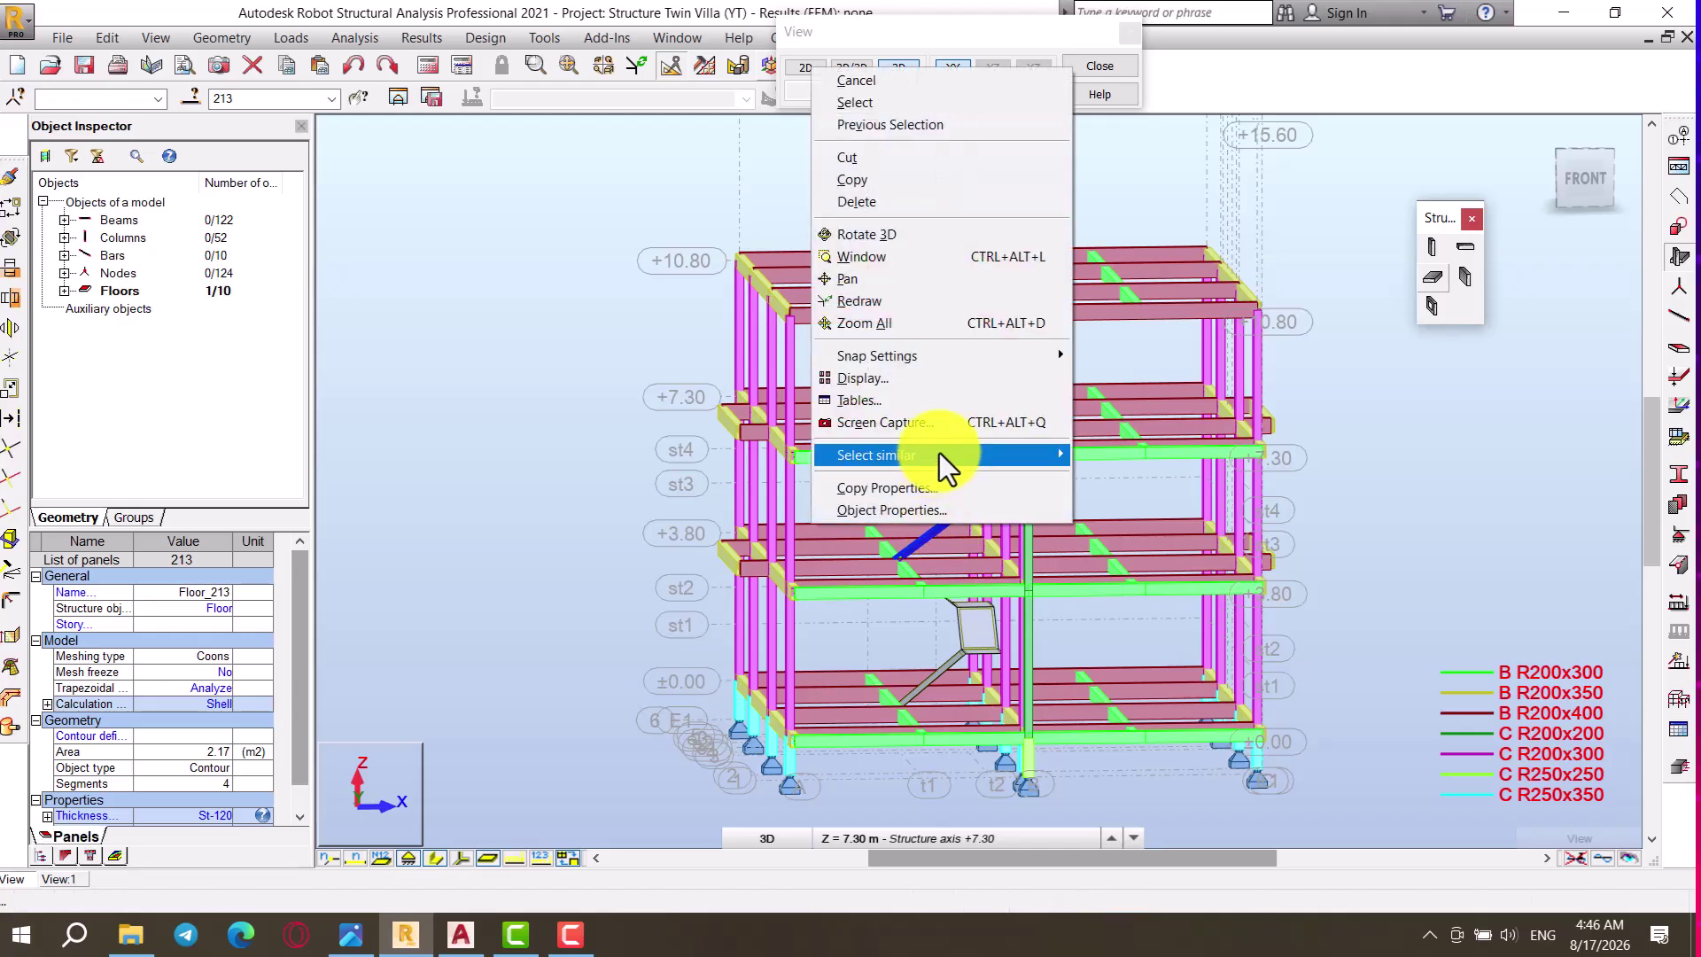
mouse_move(939, 454)
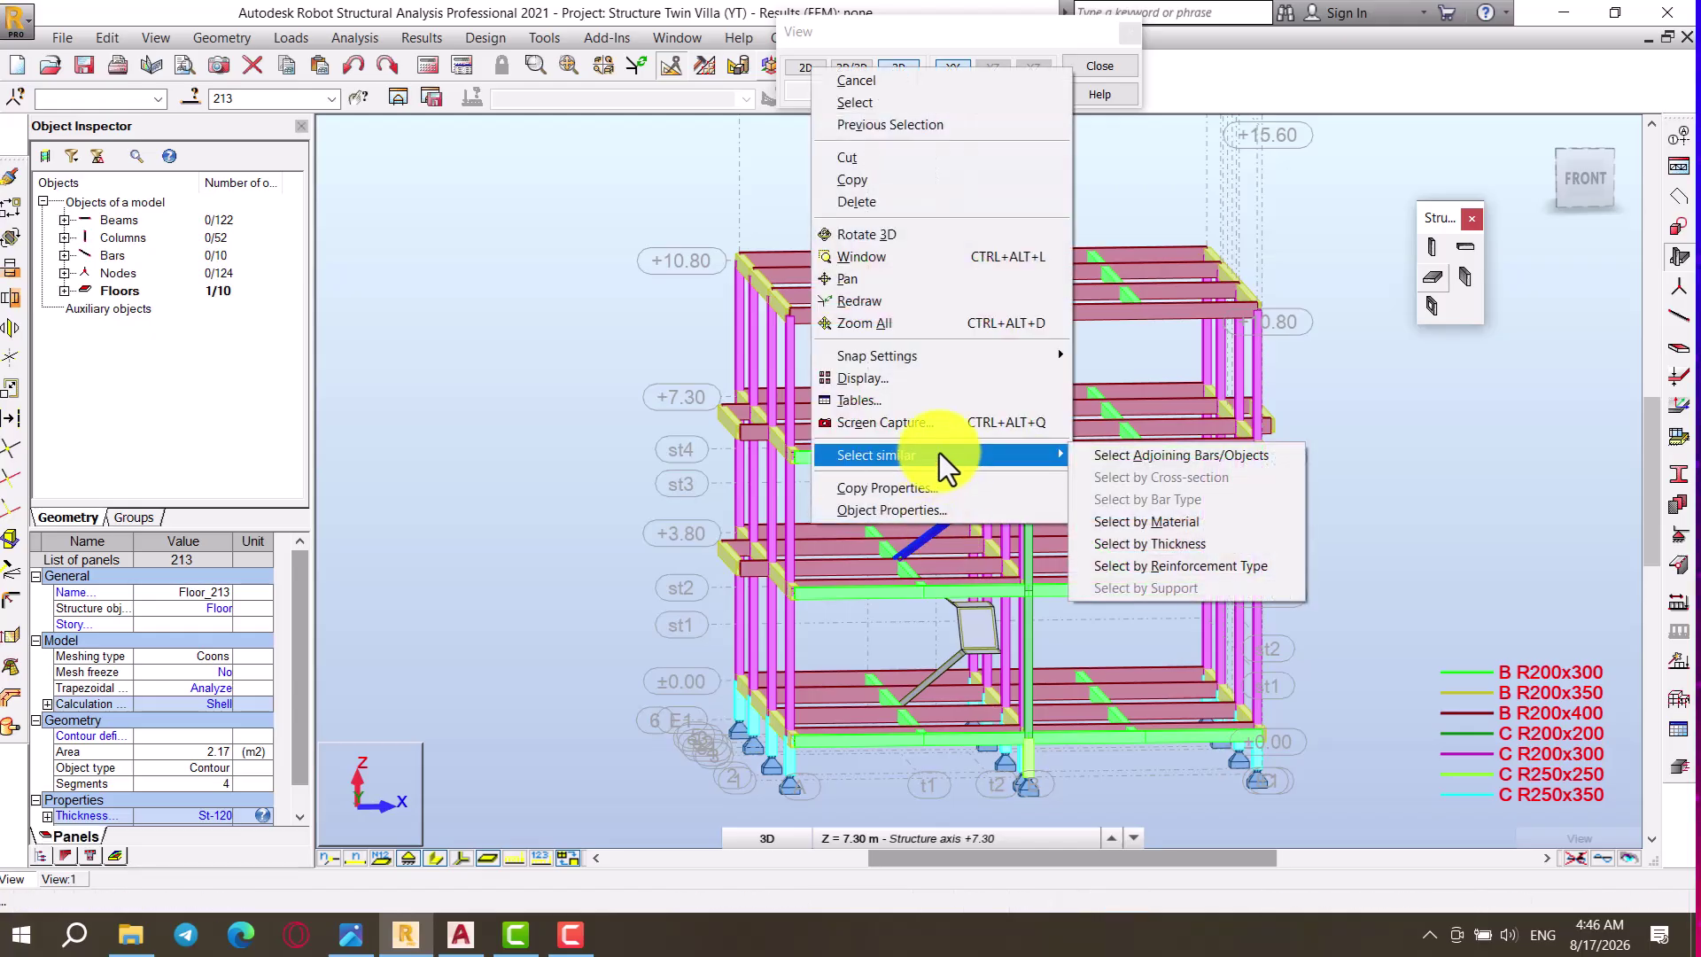
click(1157, 542)
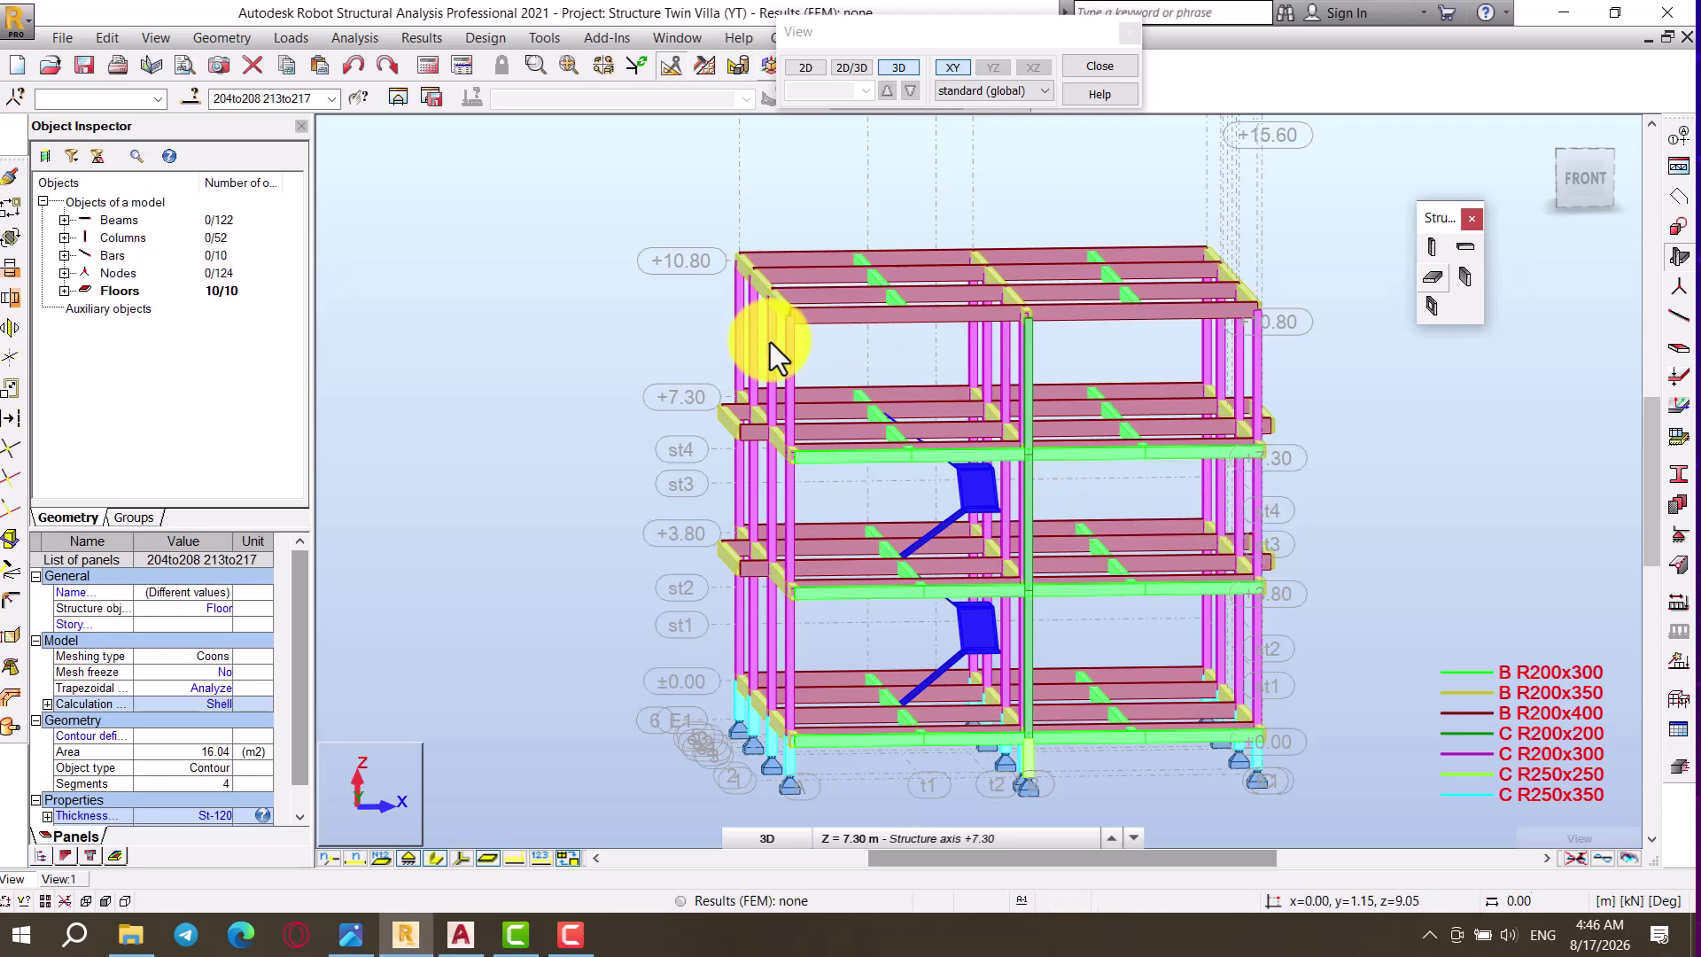
Step: Isolate the selected stair panels, examine both storeys' flights and landings in 3D, and return to the full model
click(393, 102)
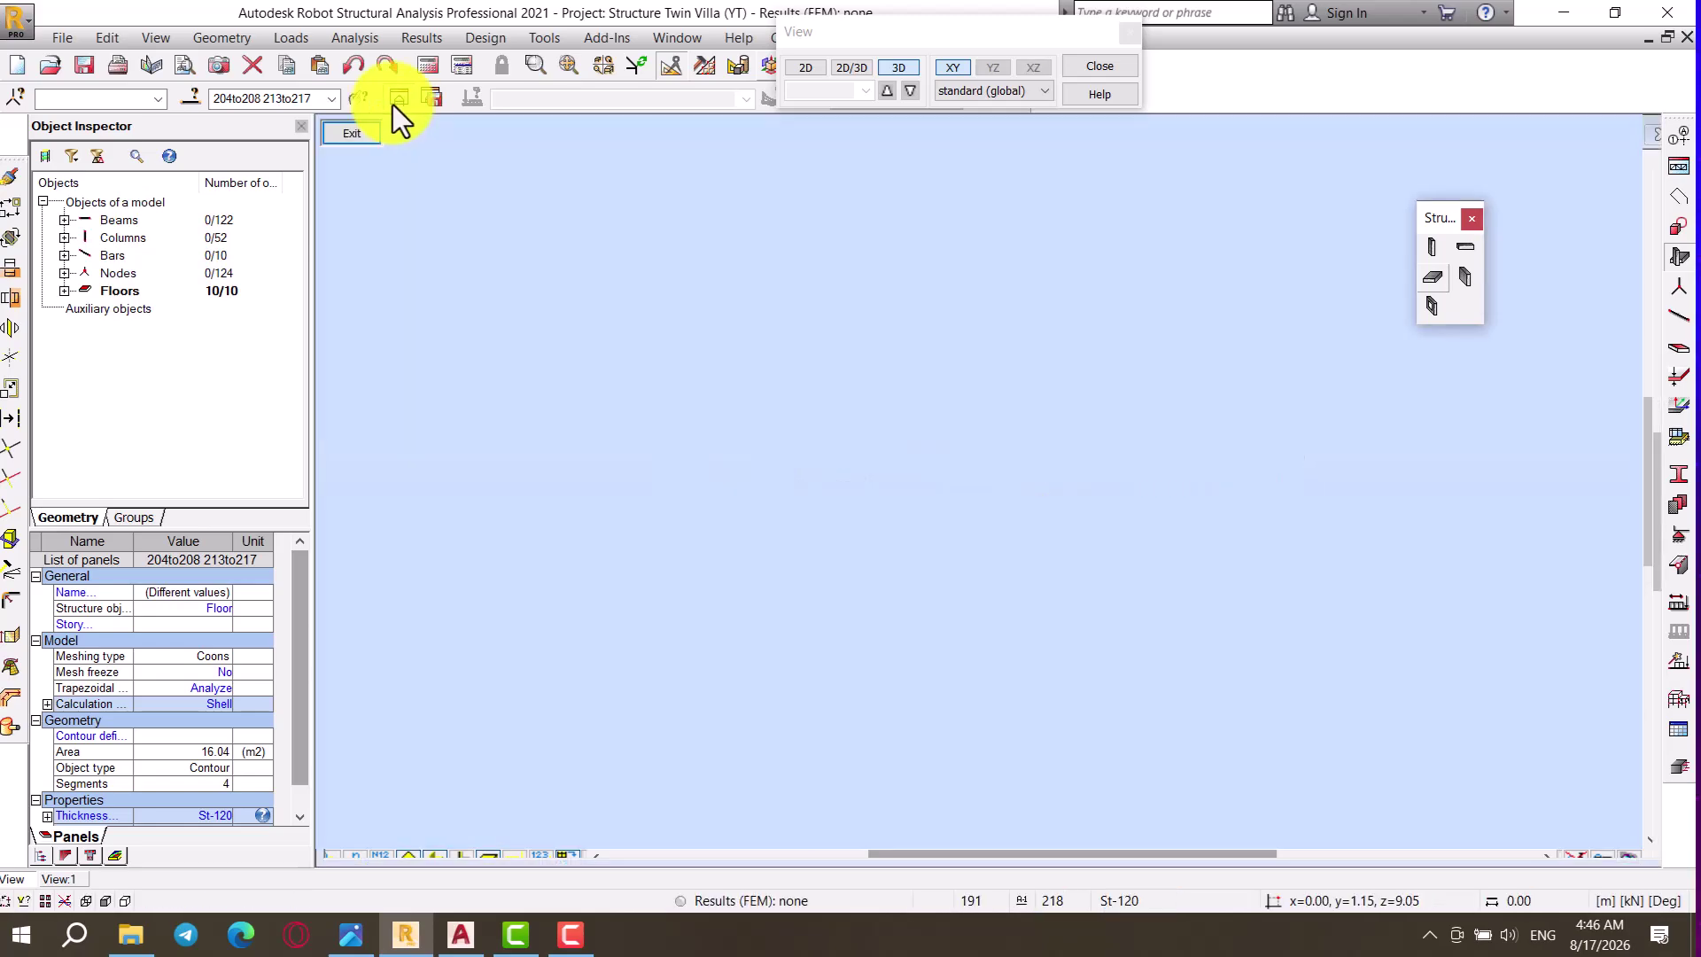
right_click(790, 361)
click(895, 459)
drag(896, 460, 930, 523)
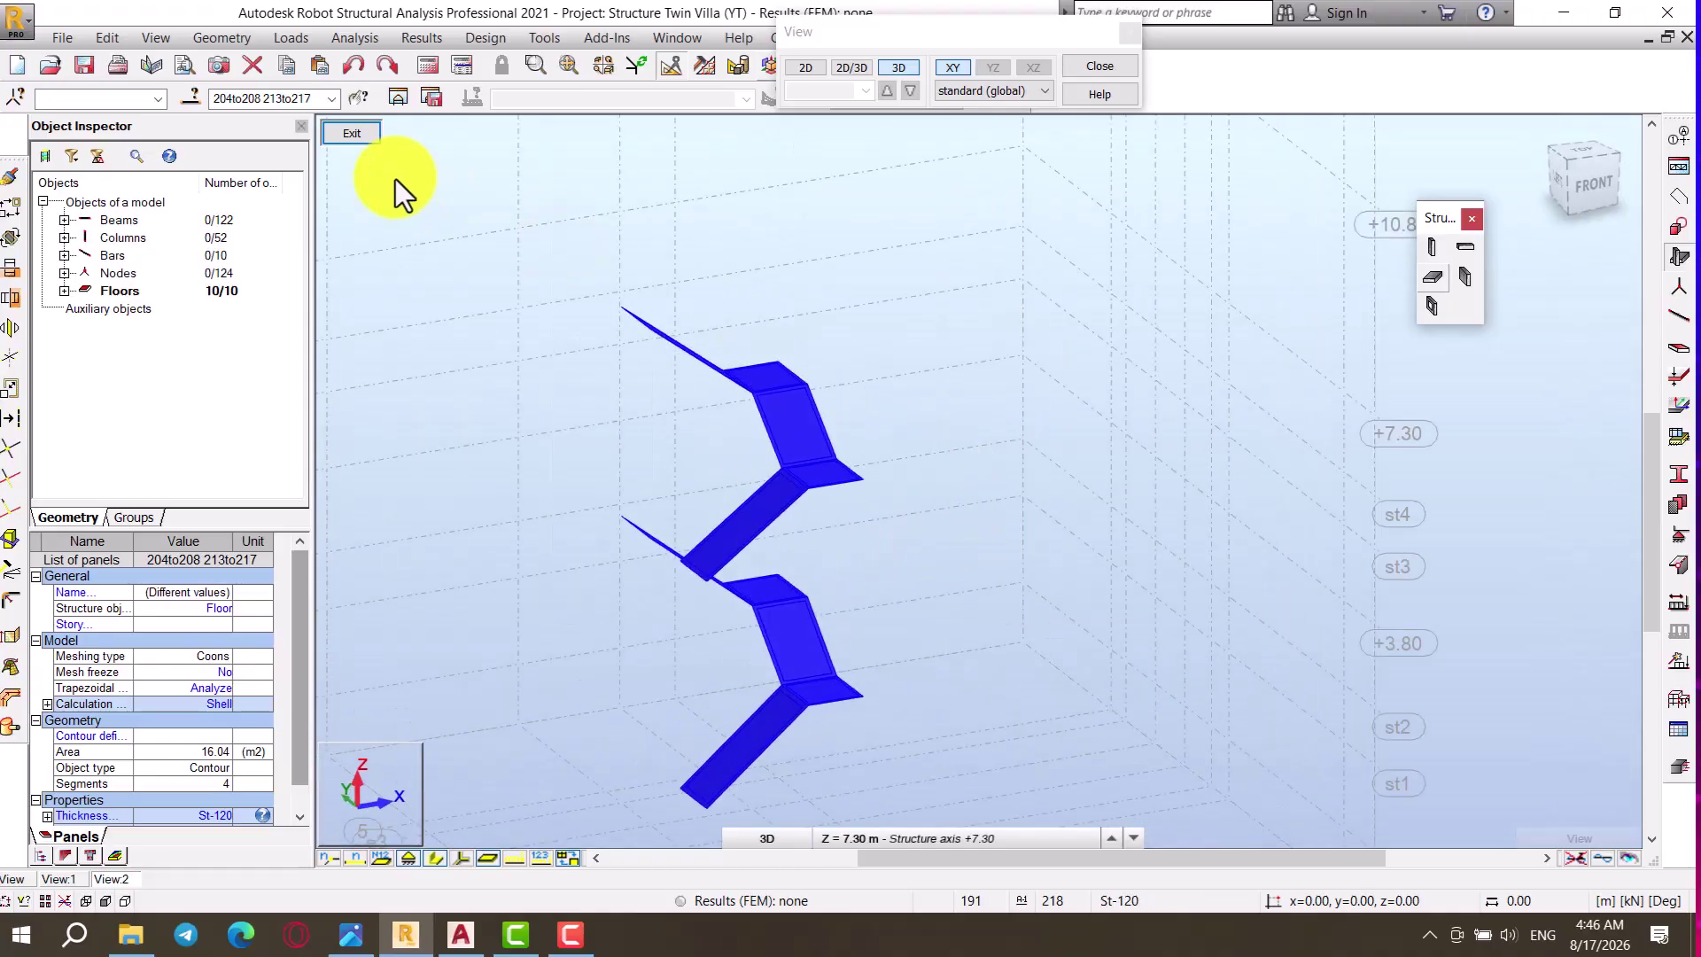
click(352, 134)
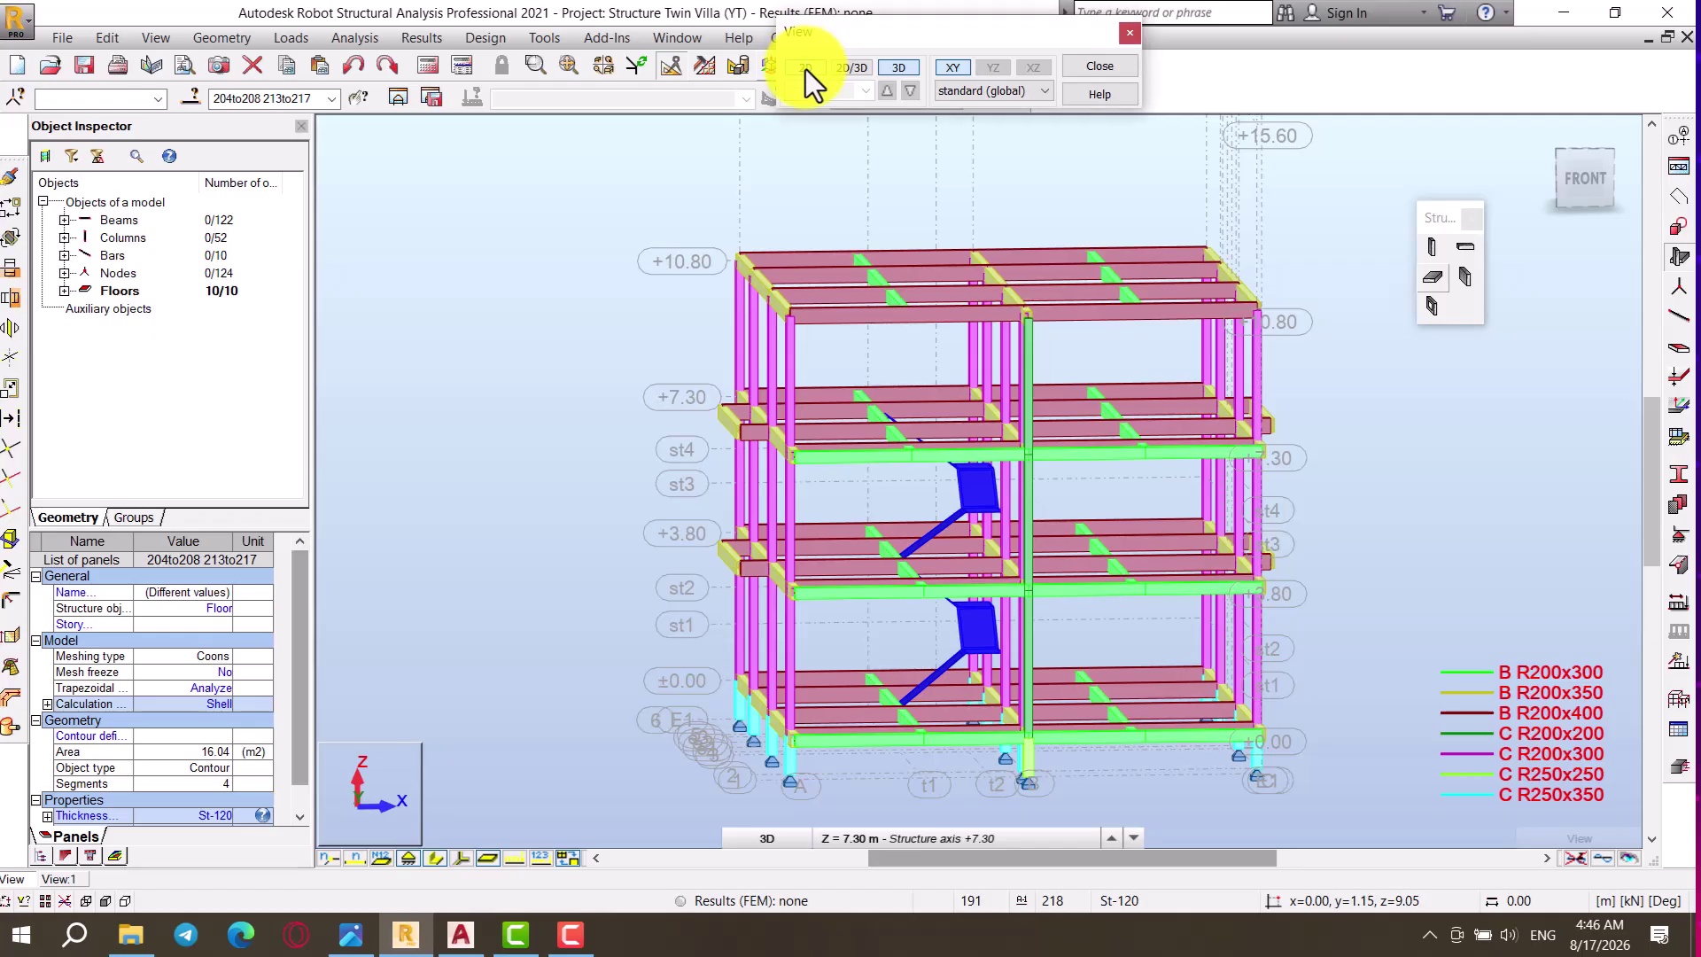
Step: In the 7.30 plan view, copy the selected stair panels with a vertical mirror about axis B at plane location 6.00 m
click(805, 69)
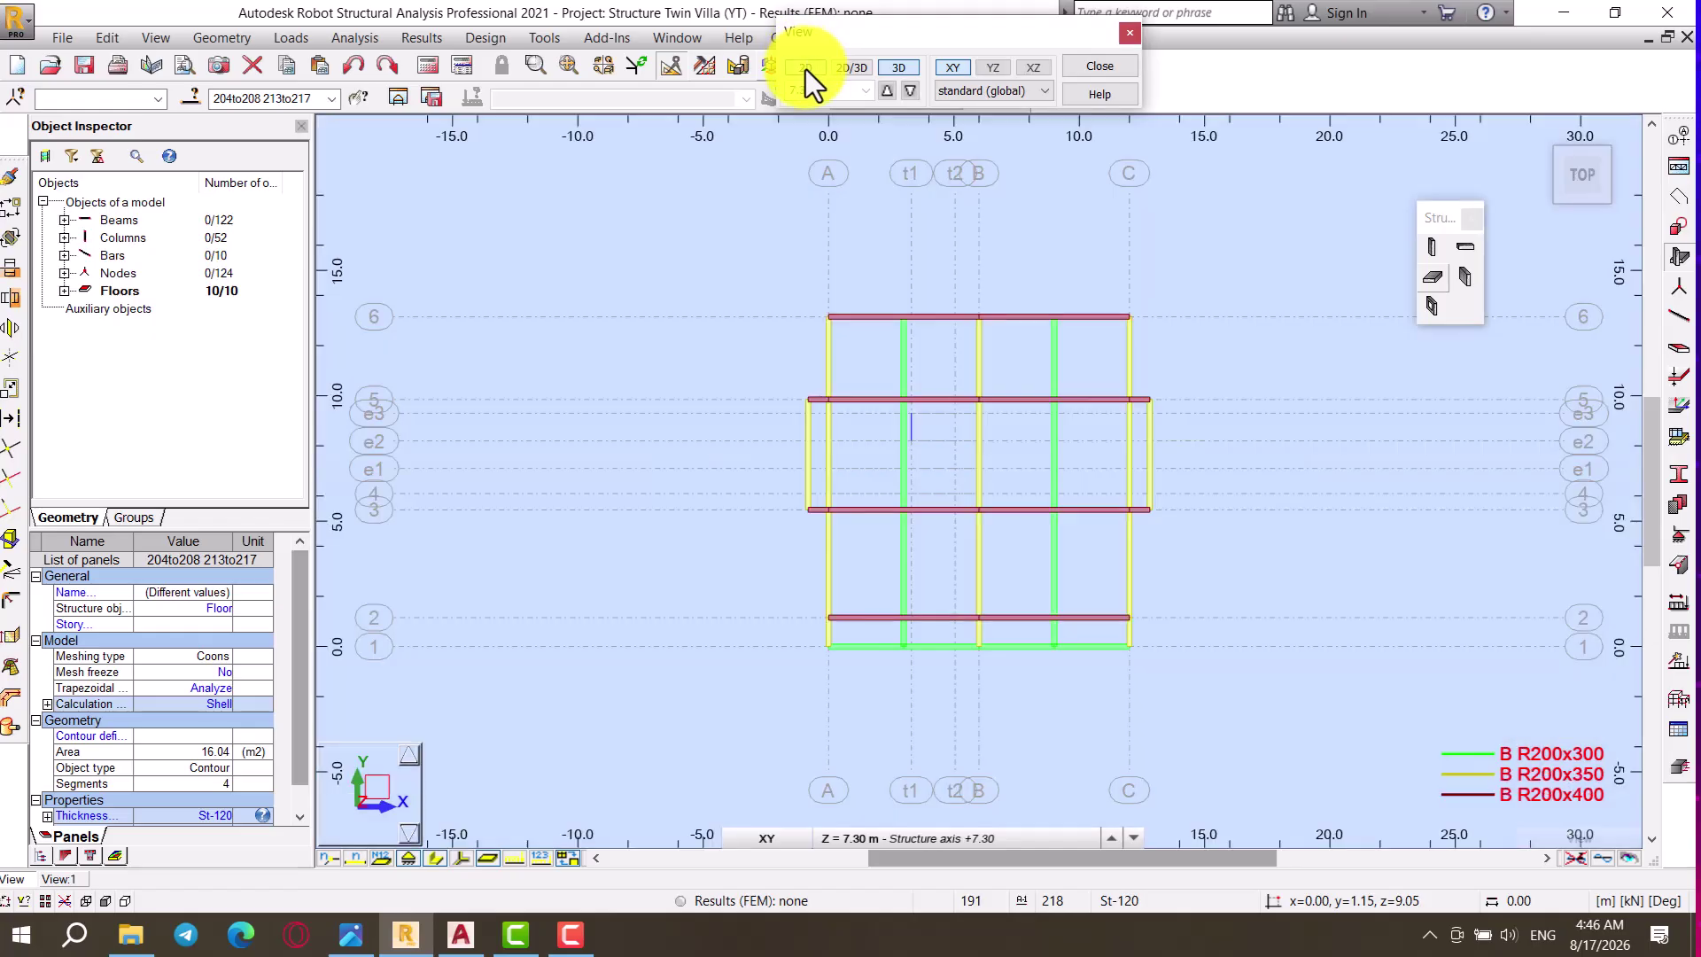
click(12, 297)
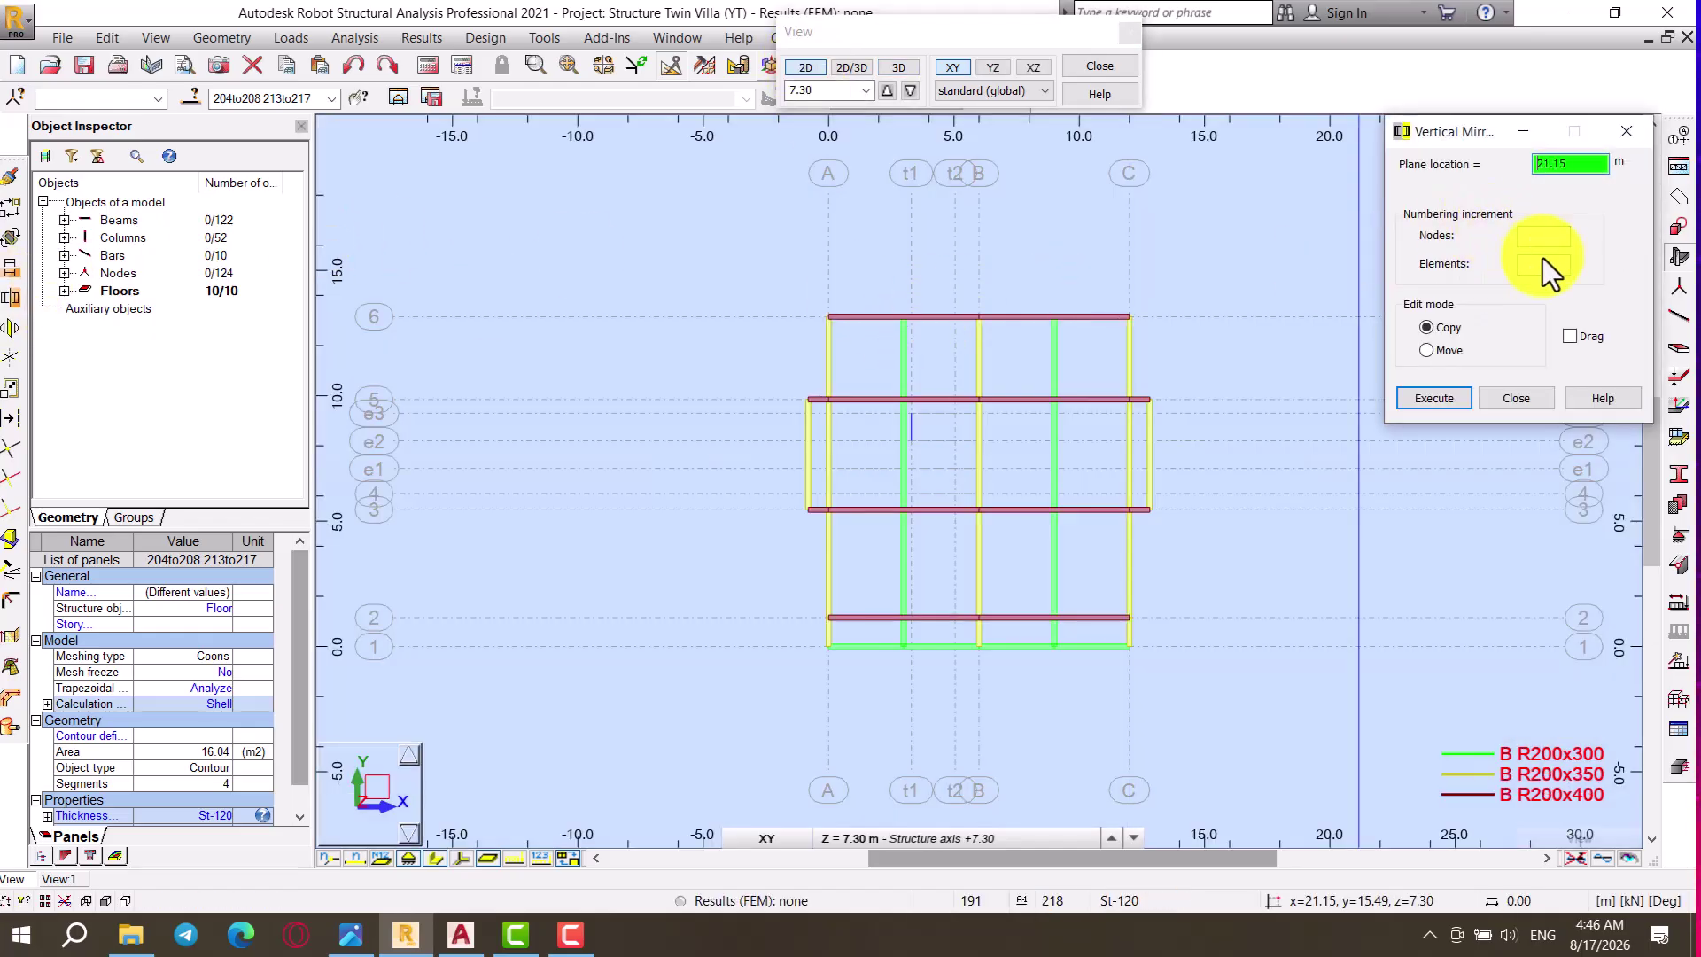
click(971, 324)
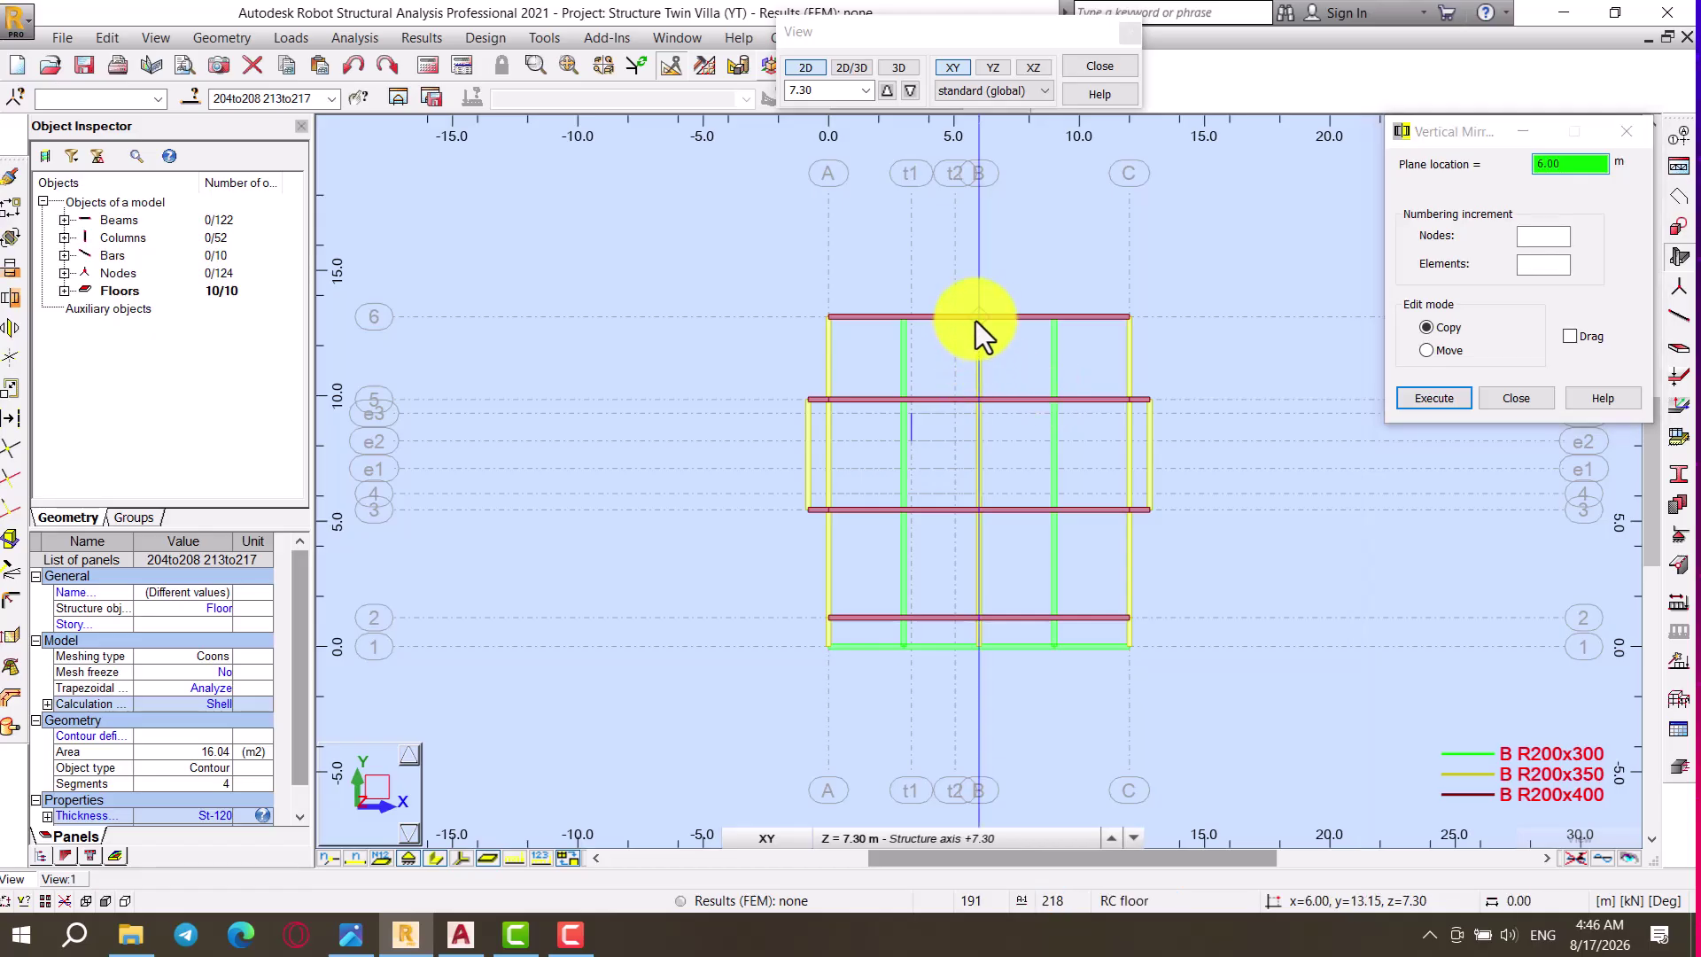
key(Return)
click(1515, 398)
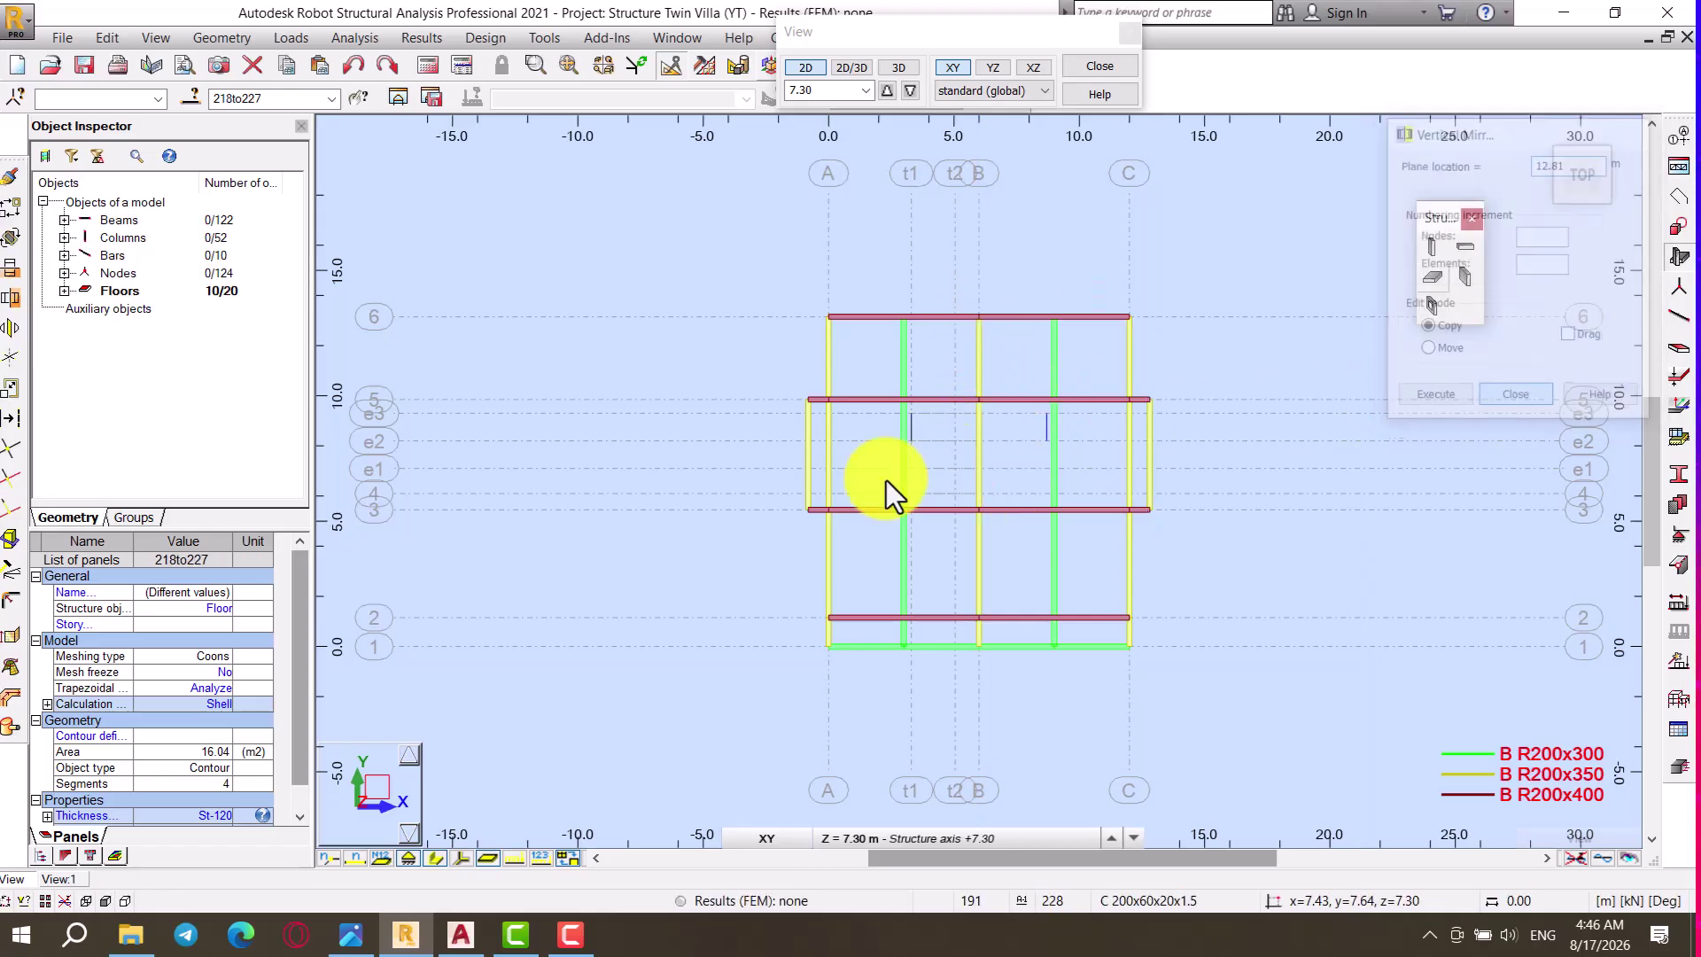
Step: Examine the original and mirrored stairs in 3D from several sides and clear the panel selection
right_click(594, 466)
click(572, 558)
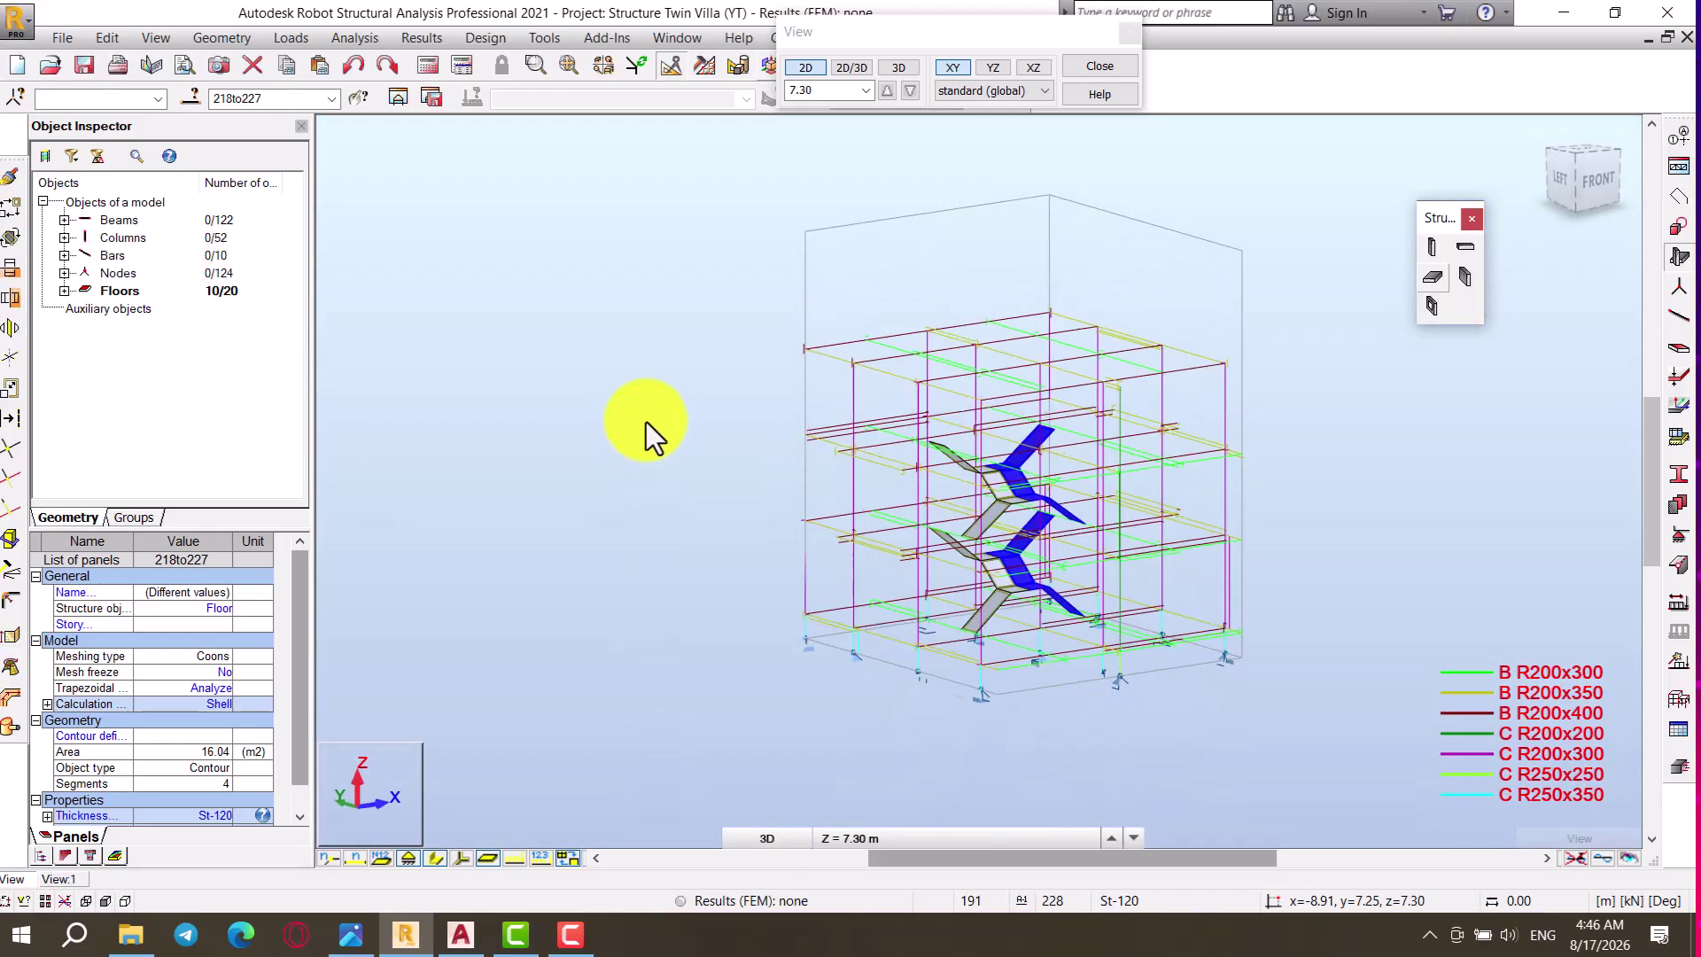
scroll(917, 498, up, 6)
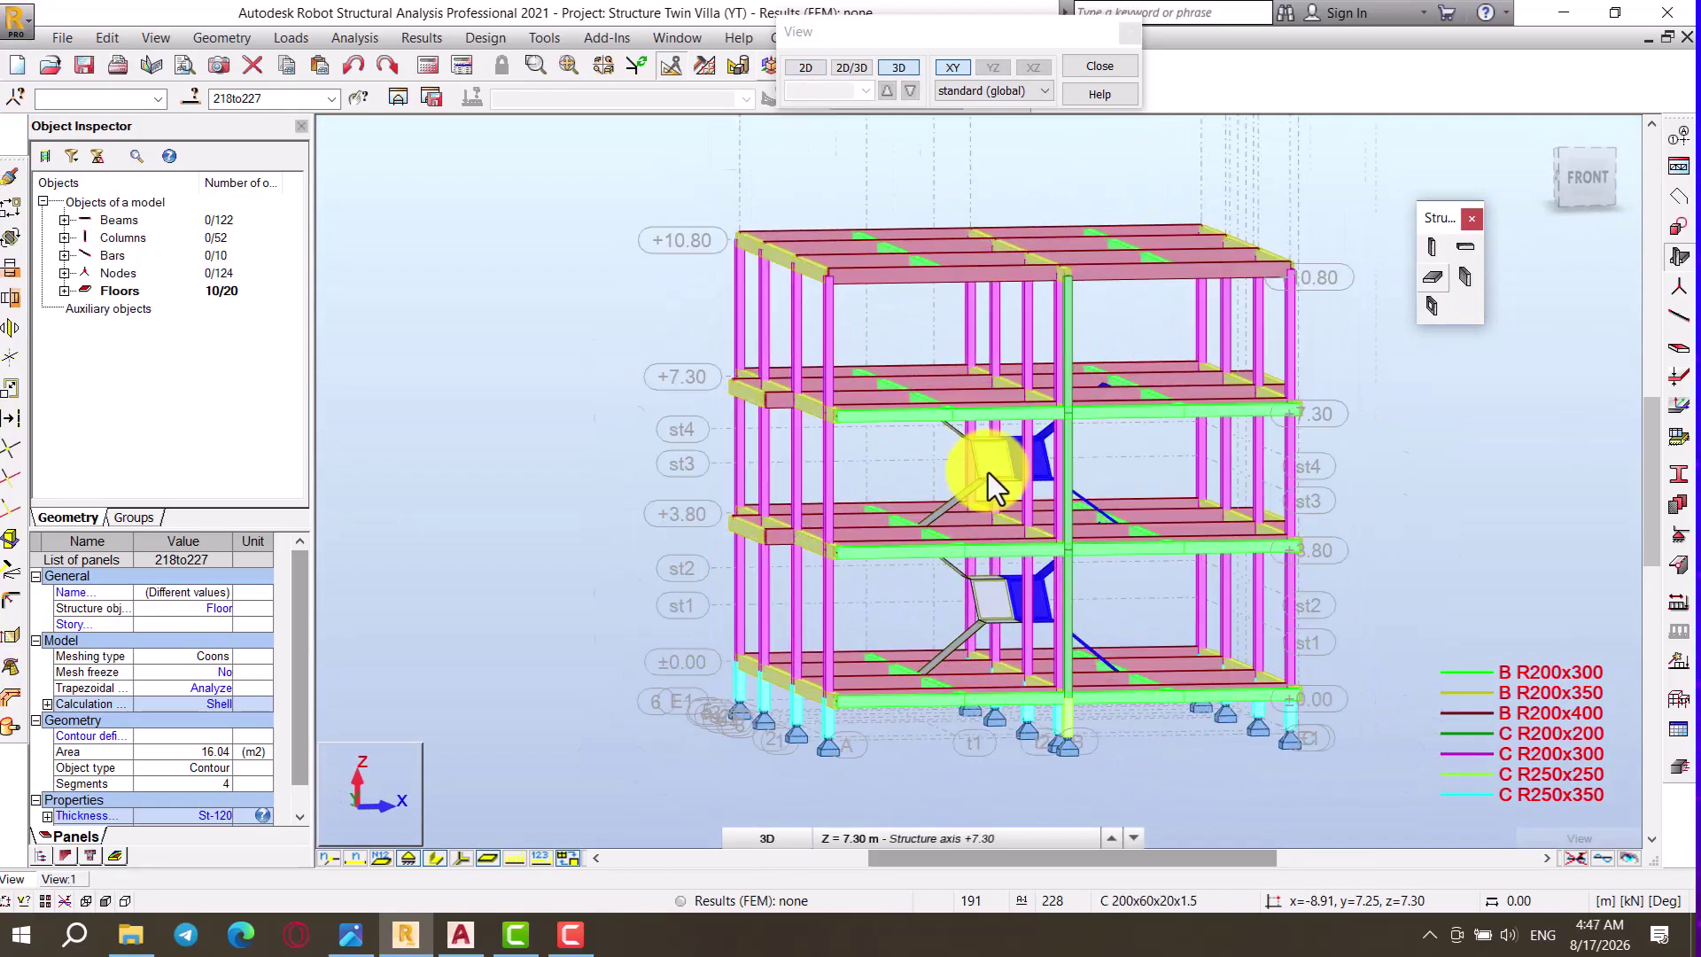
scroll(1119, 546, down, 5)
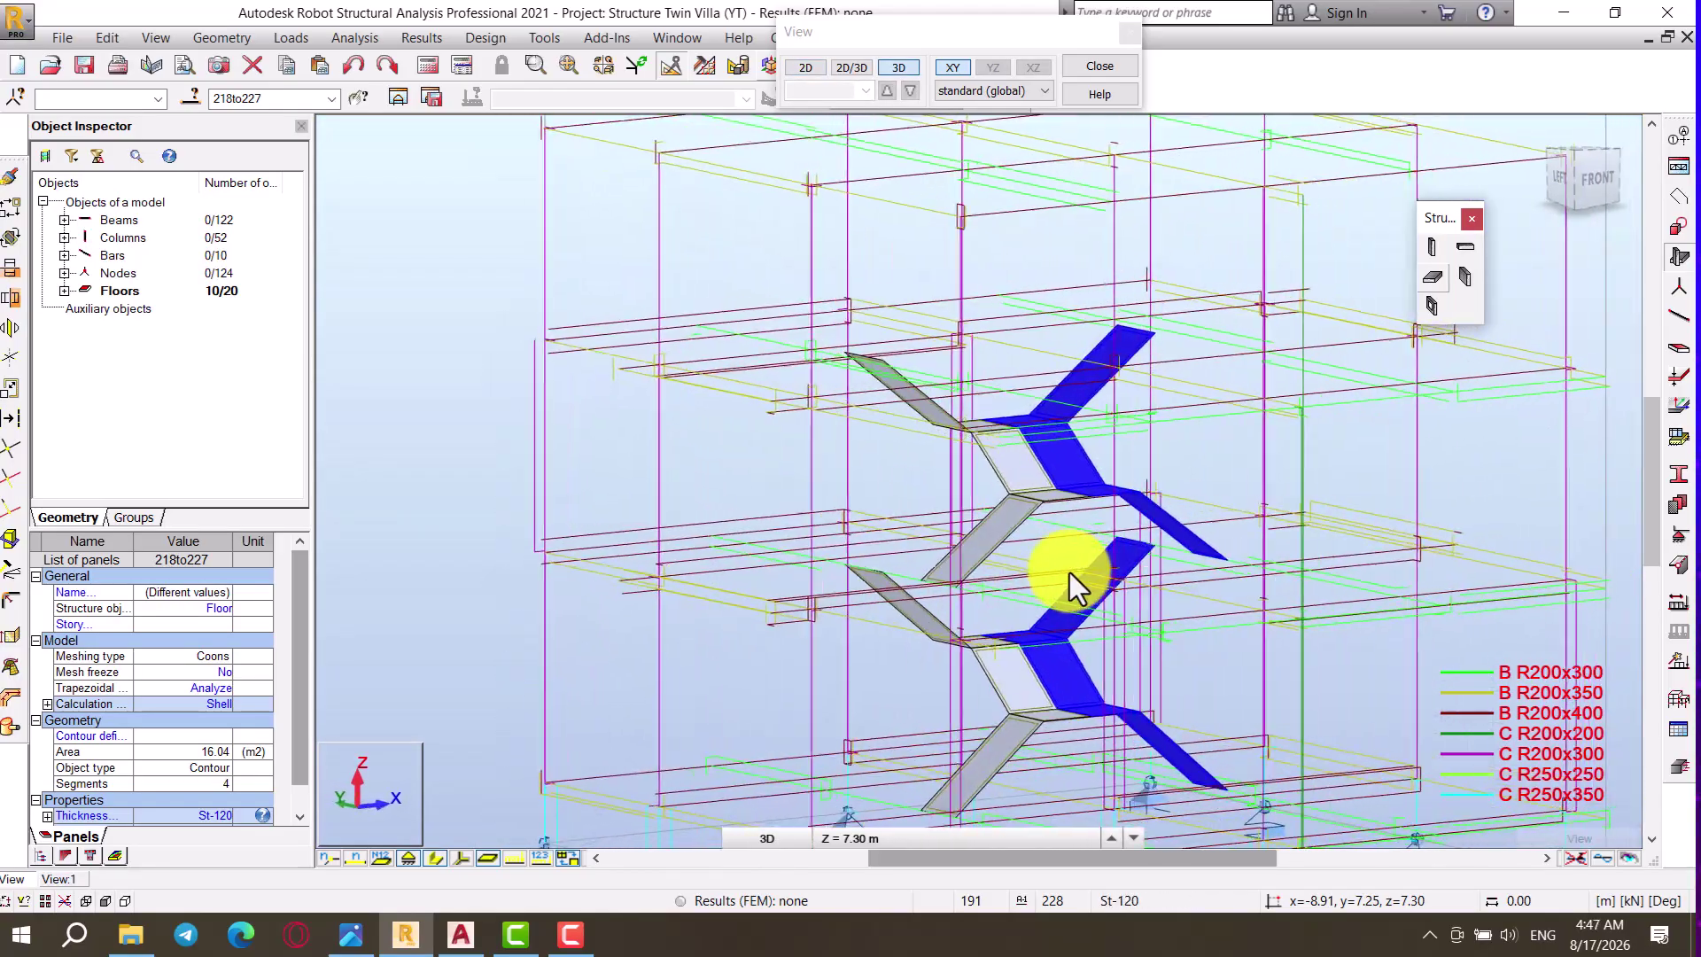
middle_drag(1067, 567, 1015, 558)
scroll(969, 561, up, 2)
right_click(567, 326)
click(567, 348)
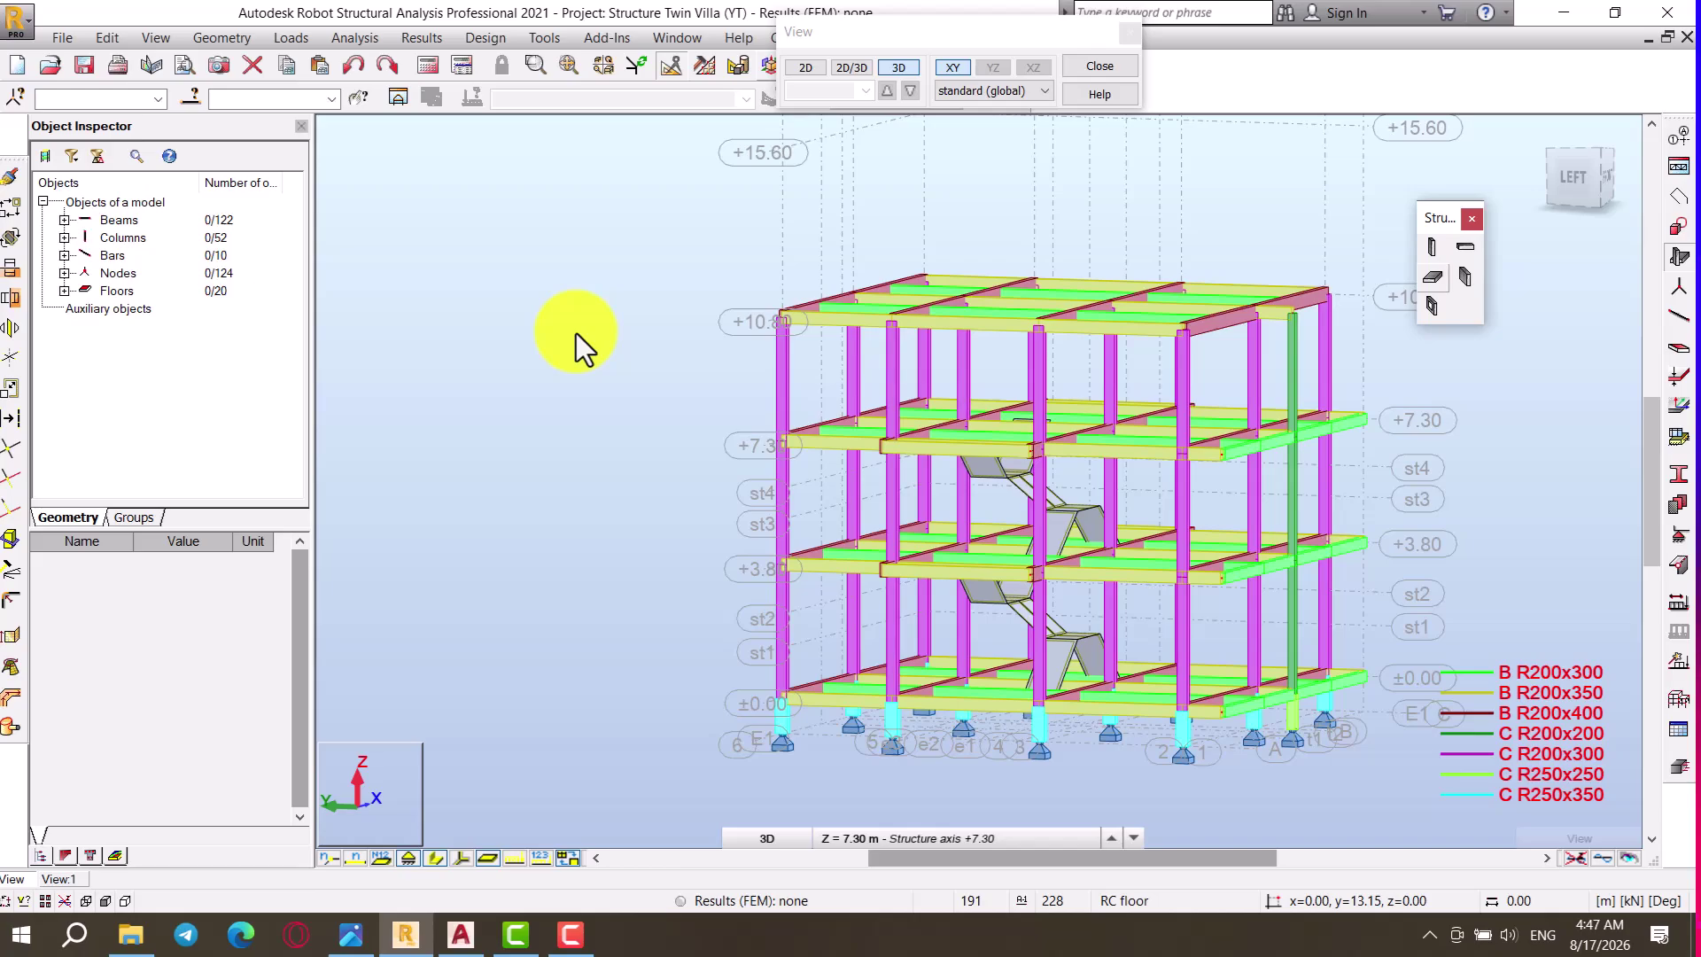
Step: Switch to AutoCAD and view the villa's whole stair section
click(460, 934)
scroll(849, 494, down, 5)
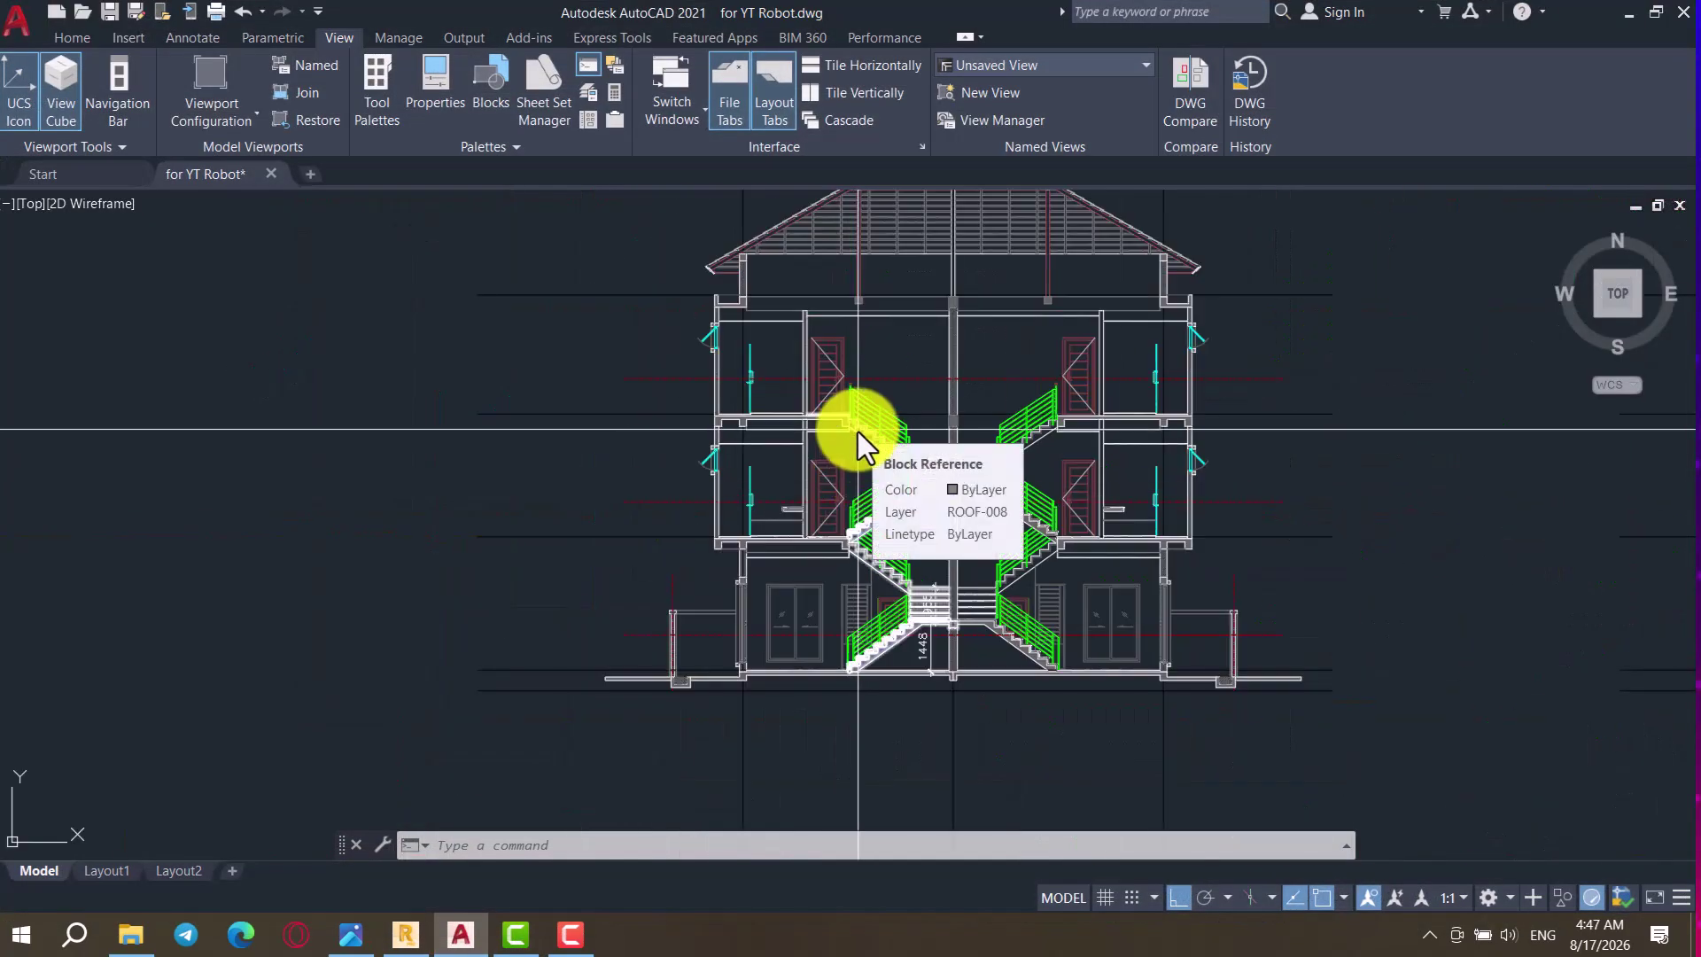
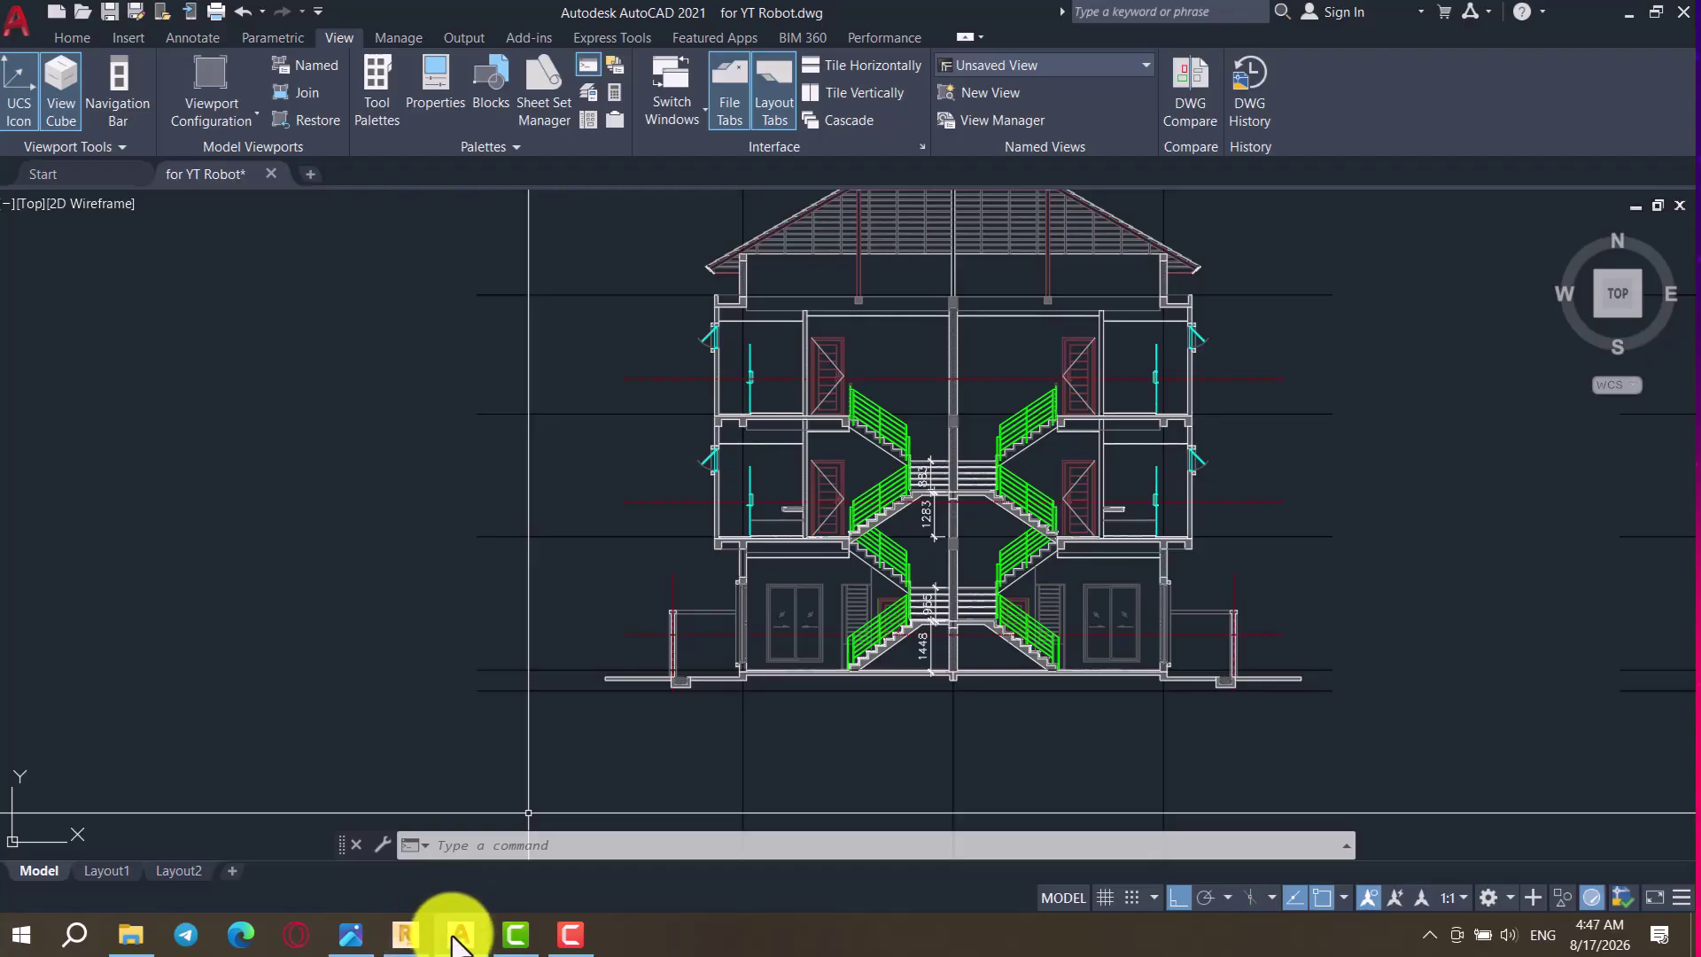
Step: Switch to Robot and examine the twin villa's mirrored stairs in 3D from the side
click(405, 935)
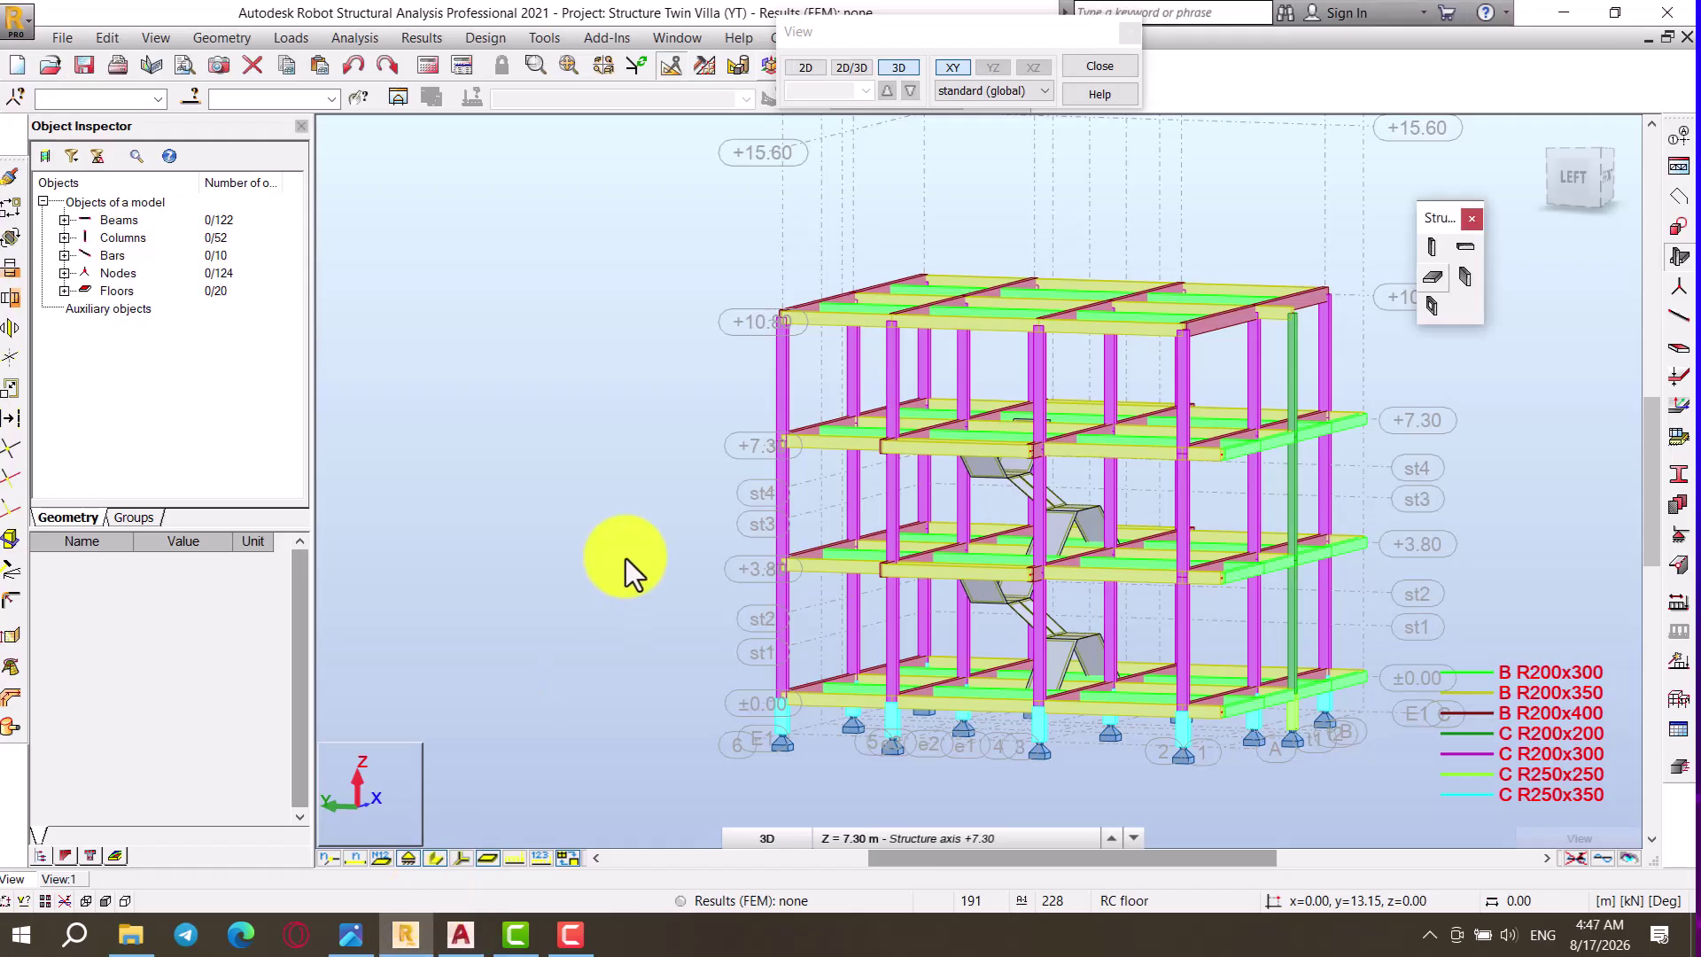
scroll(689, 408, down, 1)
right_click(618, 342)
click(587, 431)
drag(589, 435, 561, 429)
right_click(571, 289)
click(561, 305)
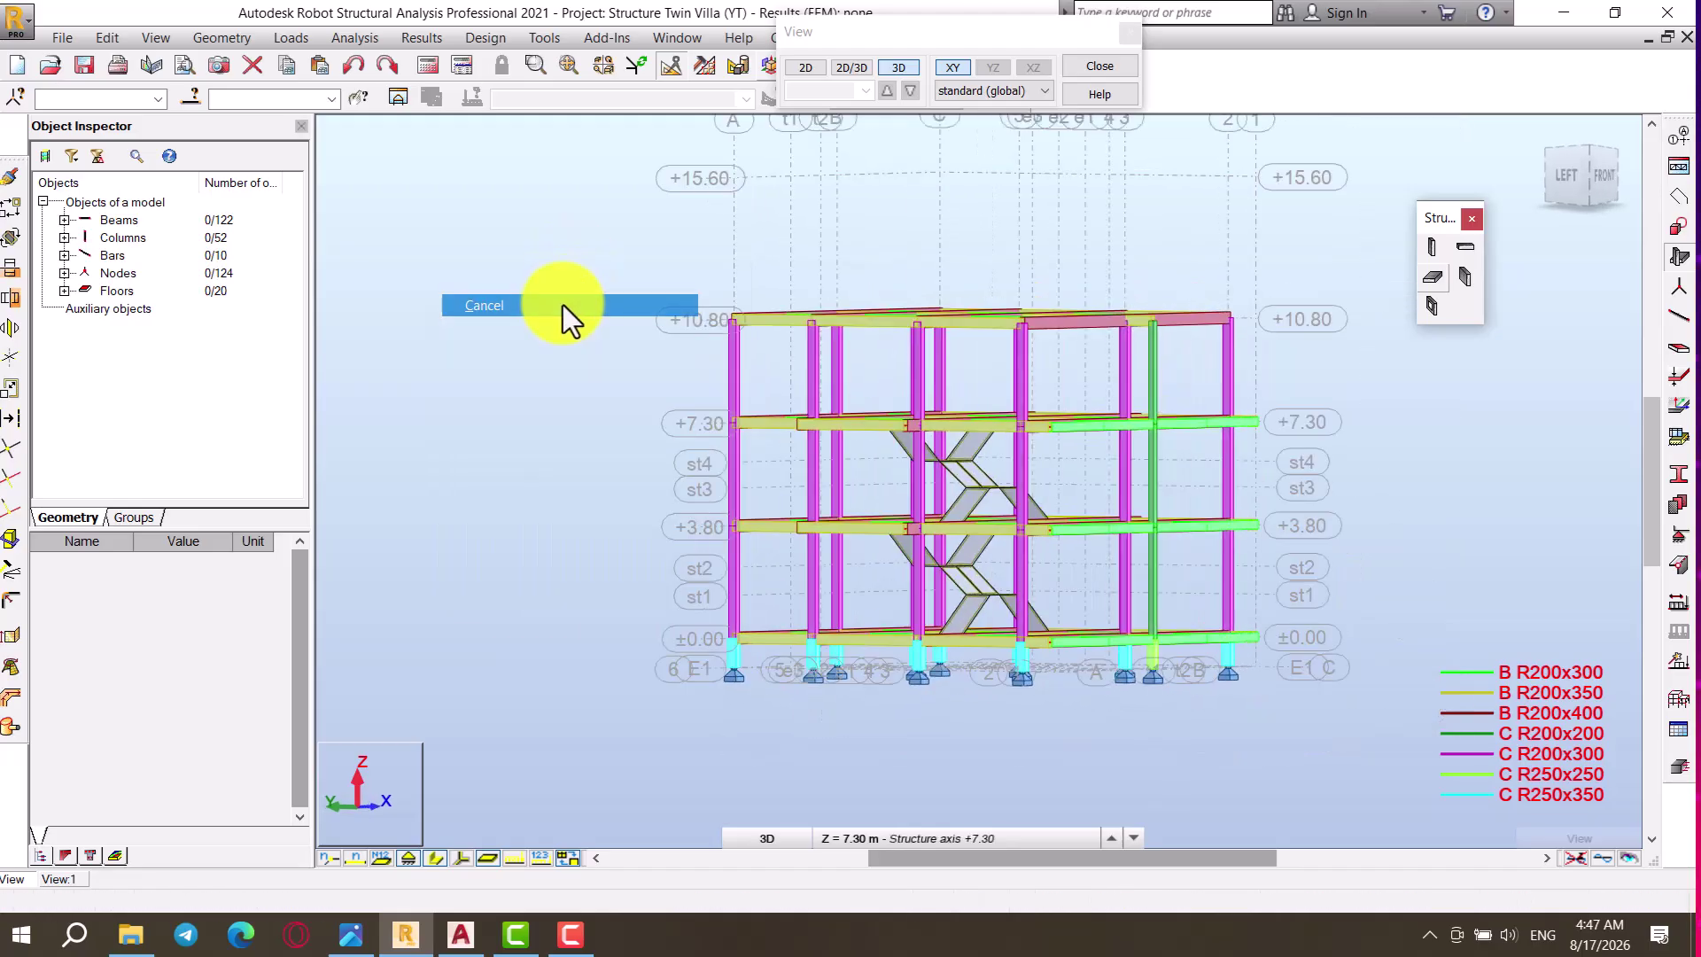
Step: In the 7.30 plan view, add a rectangular TH120 floor slab from axis A to x = 3.00 m between axes 5 and 6
click(802, 71)
scroll(955, 301, up, 1)
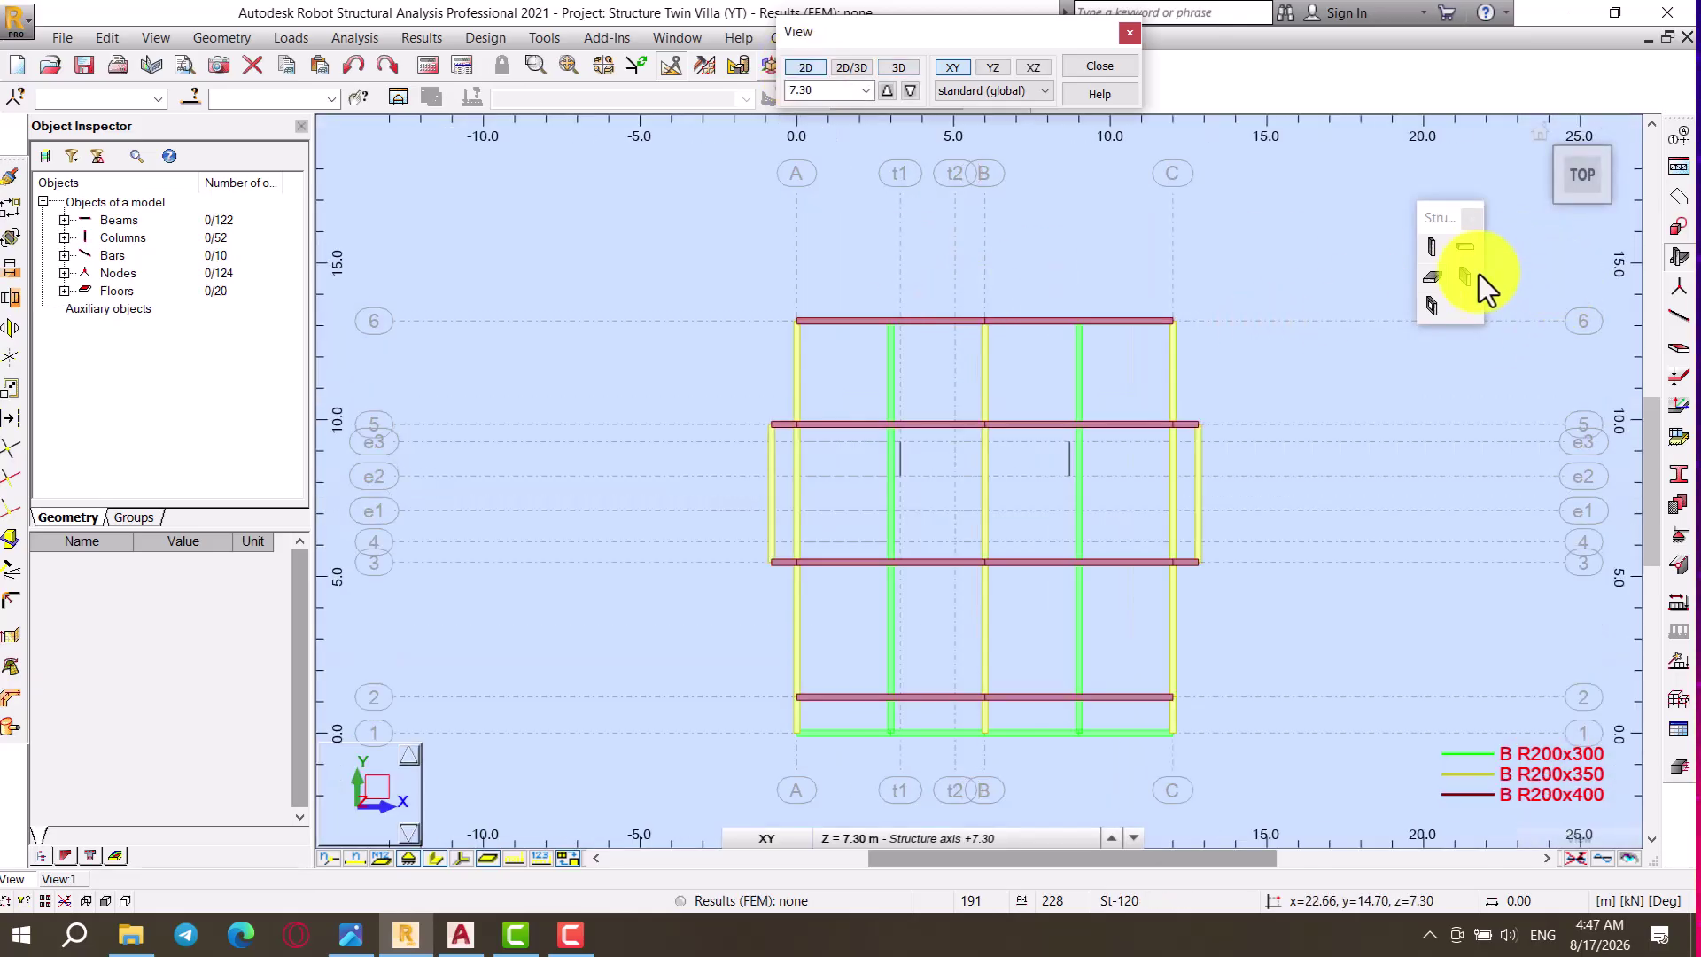
click(1432, 279)
click(1508, 362)
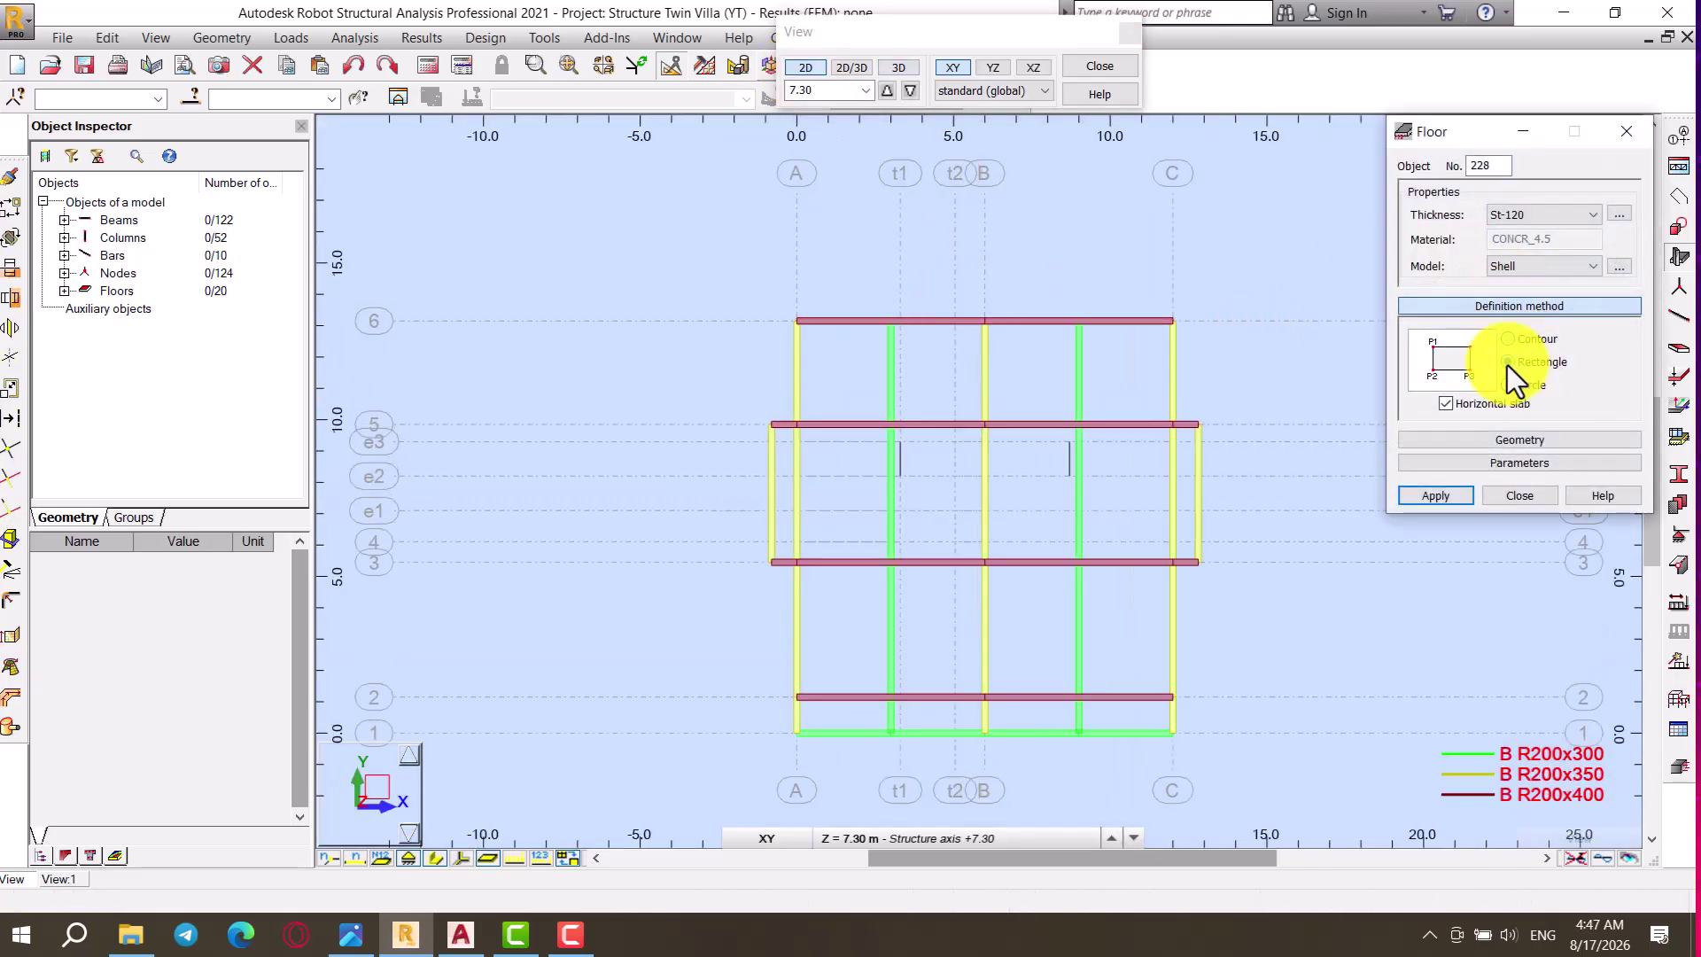
click(1513, 212)
click(1508, 252)
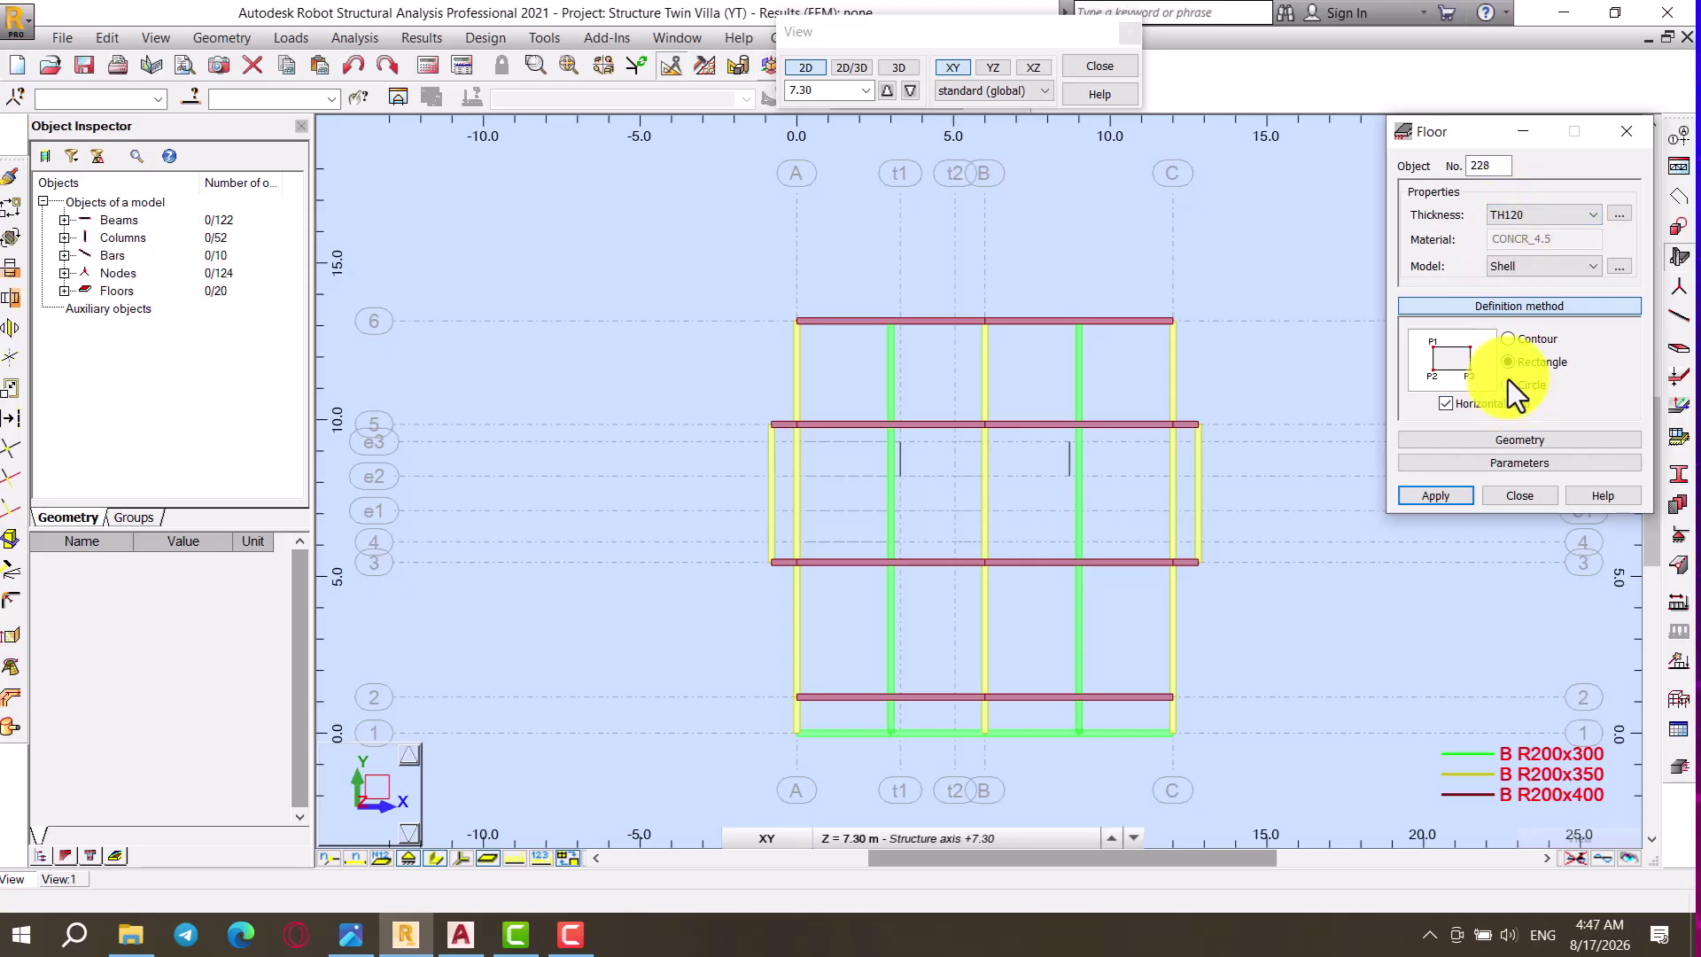
click(828, 326)
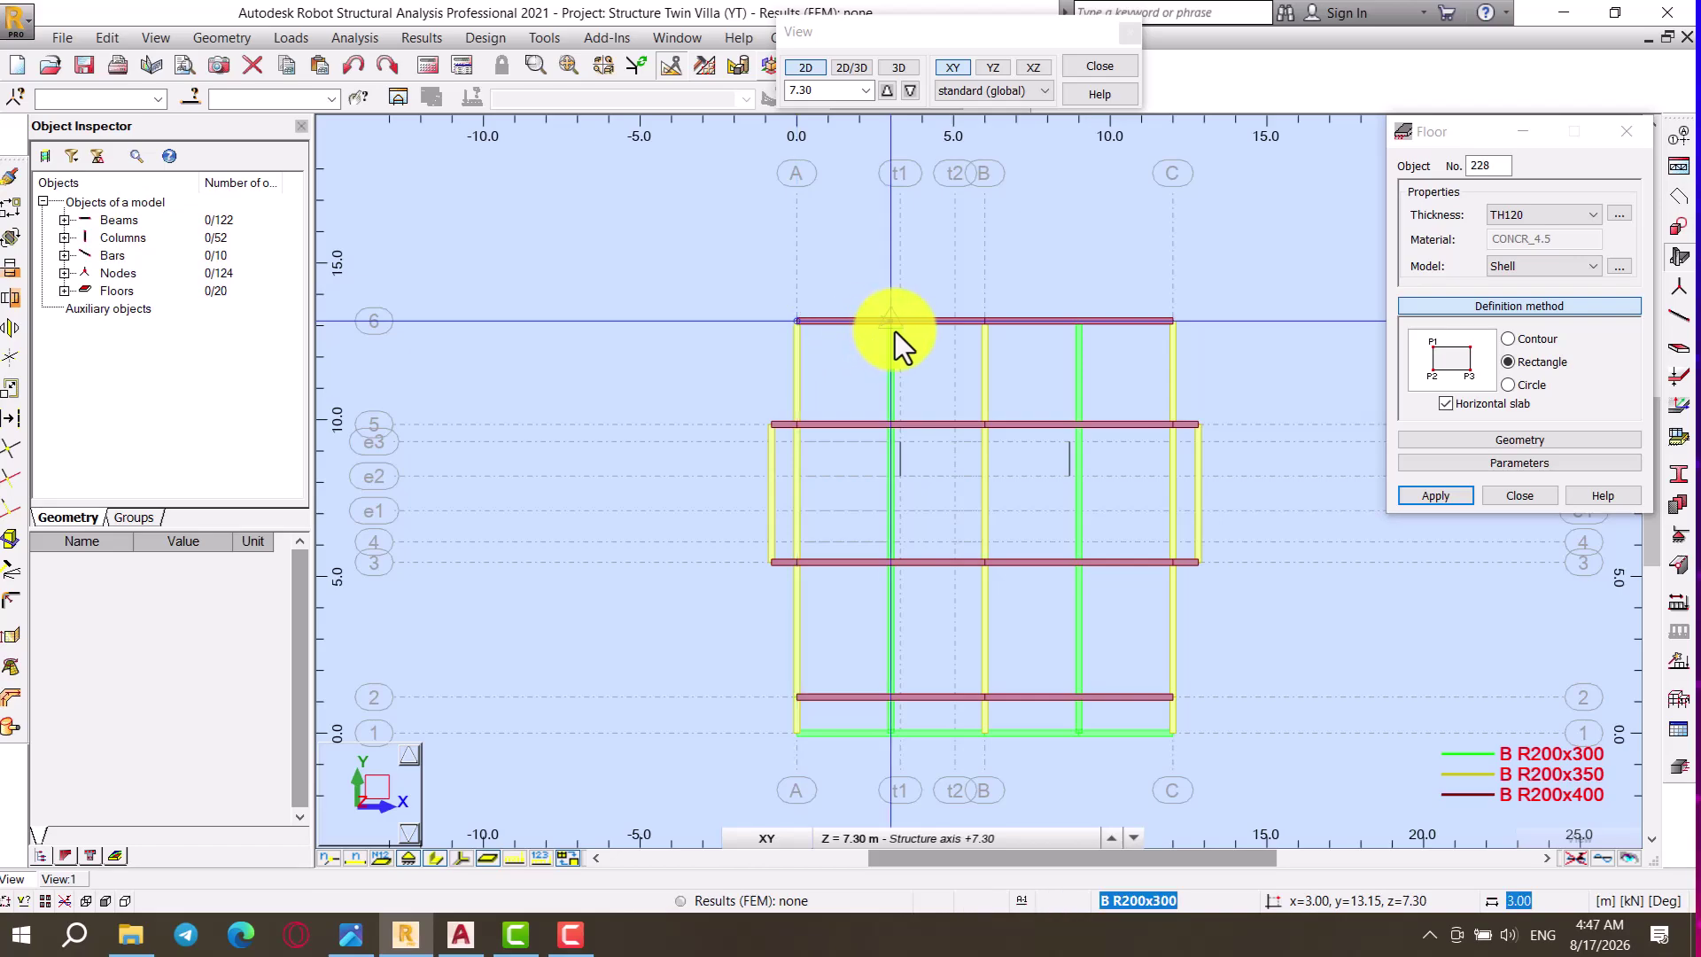
click(887, 429)
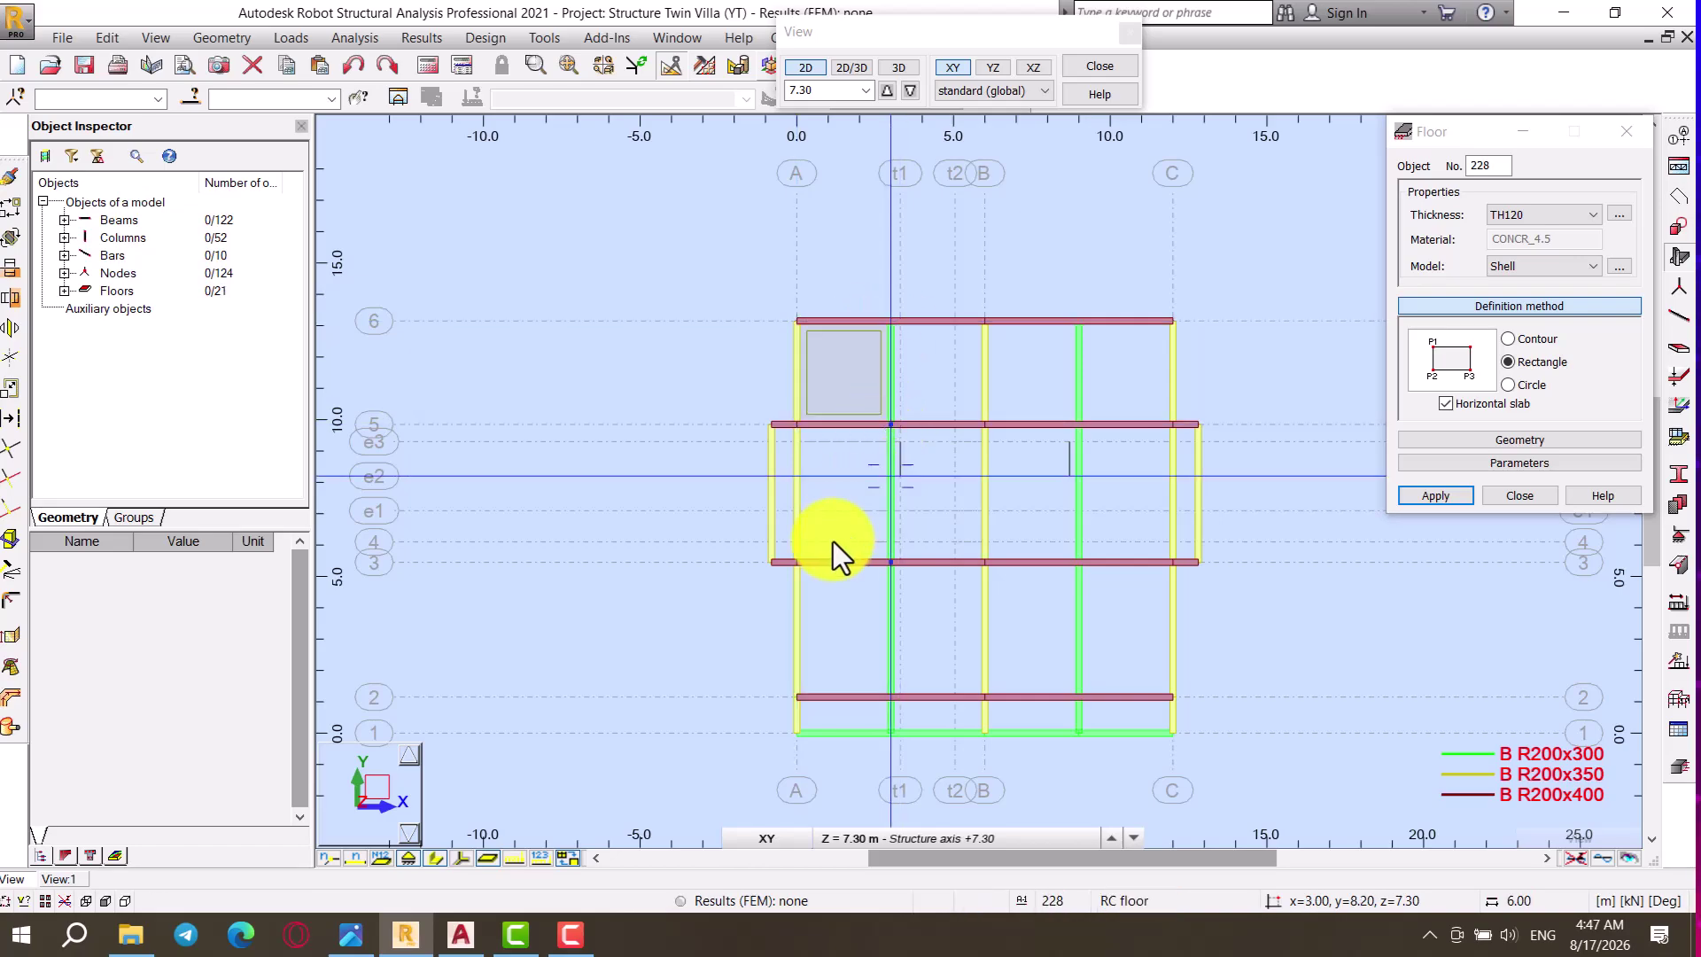
Step: Add a rectangular TH120 slab over the narrow overhang outside axis A between axes 3 and 5
scroll(833, 540, up, 1)
click(780, 396)
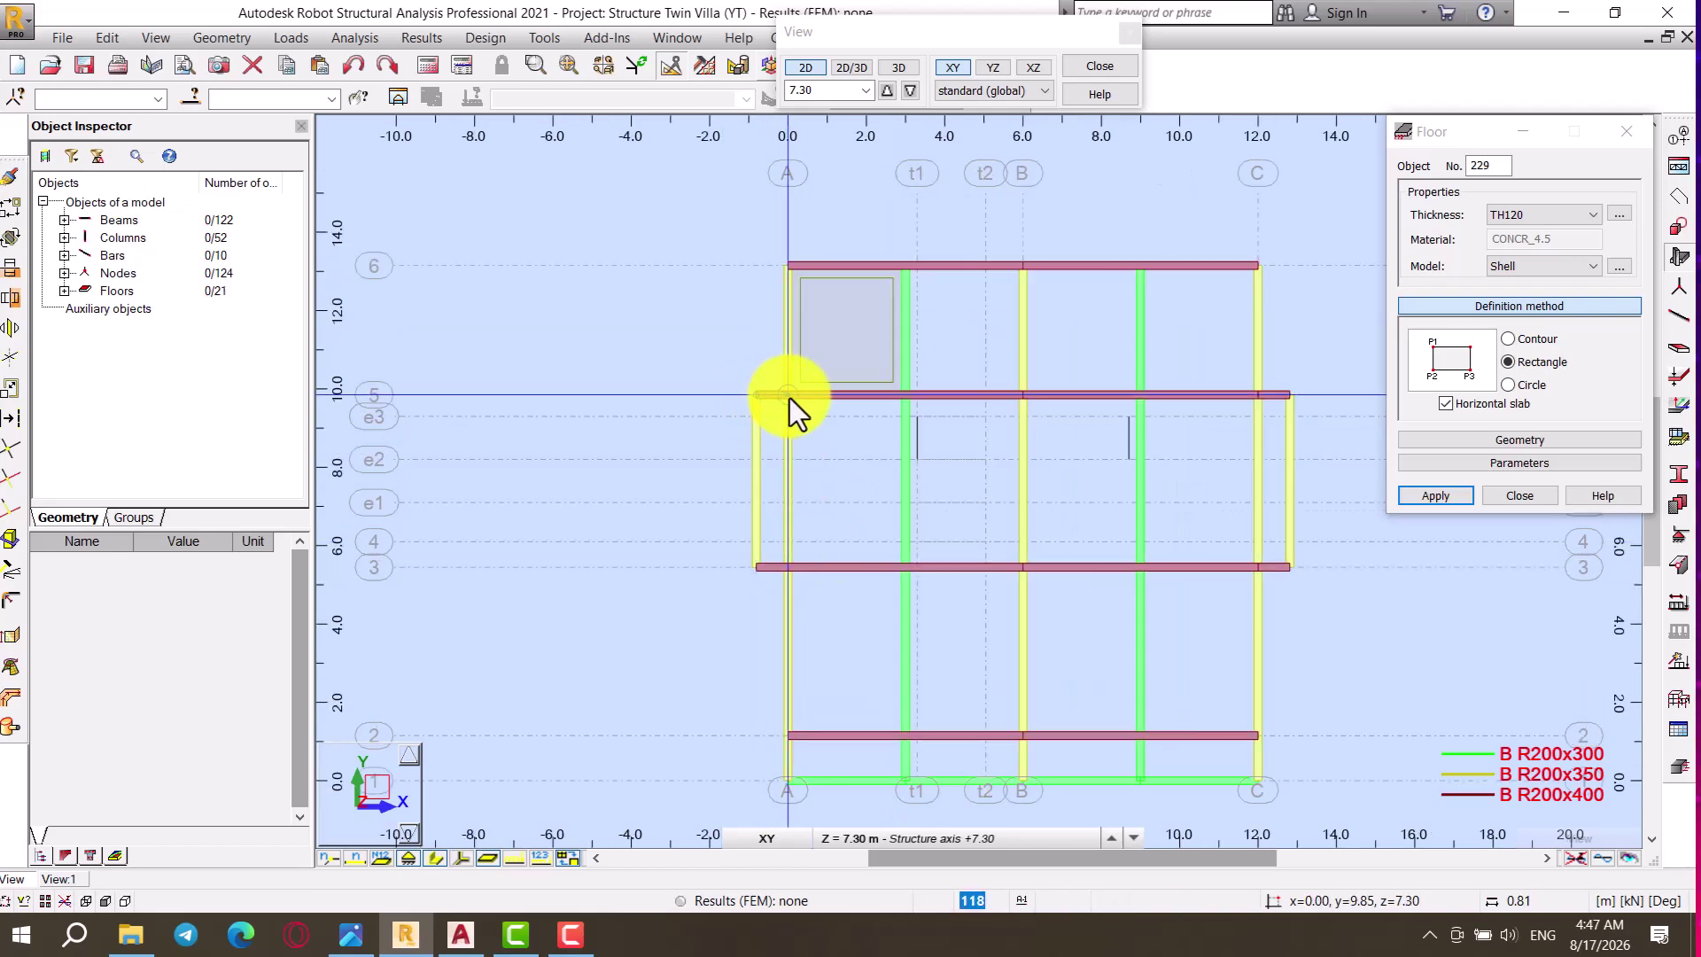
click(786, 565)
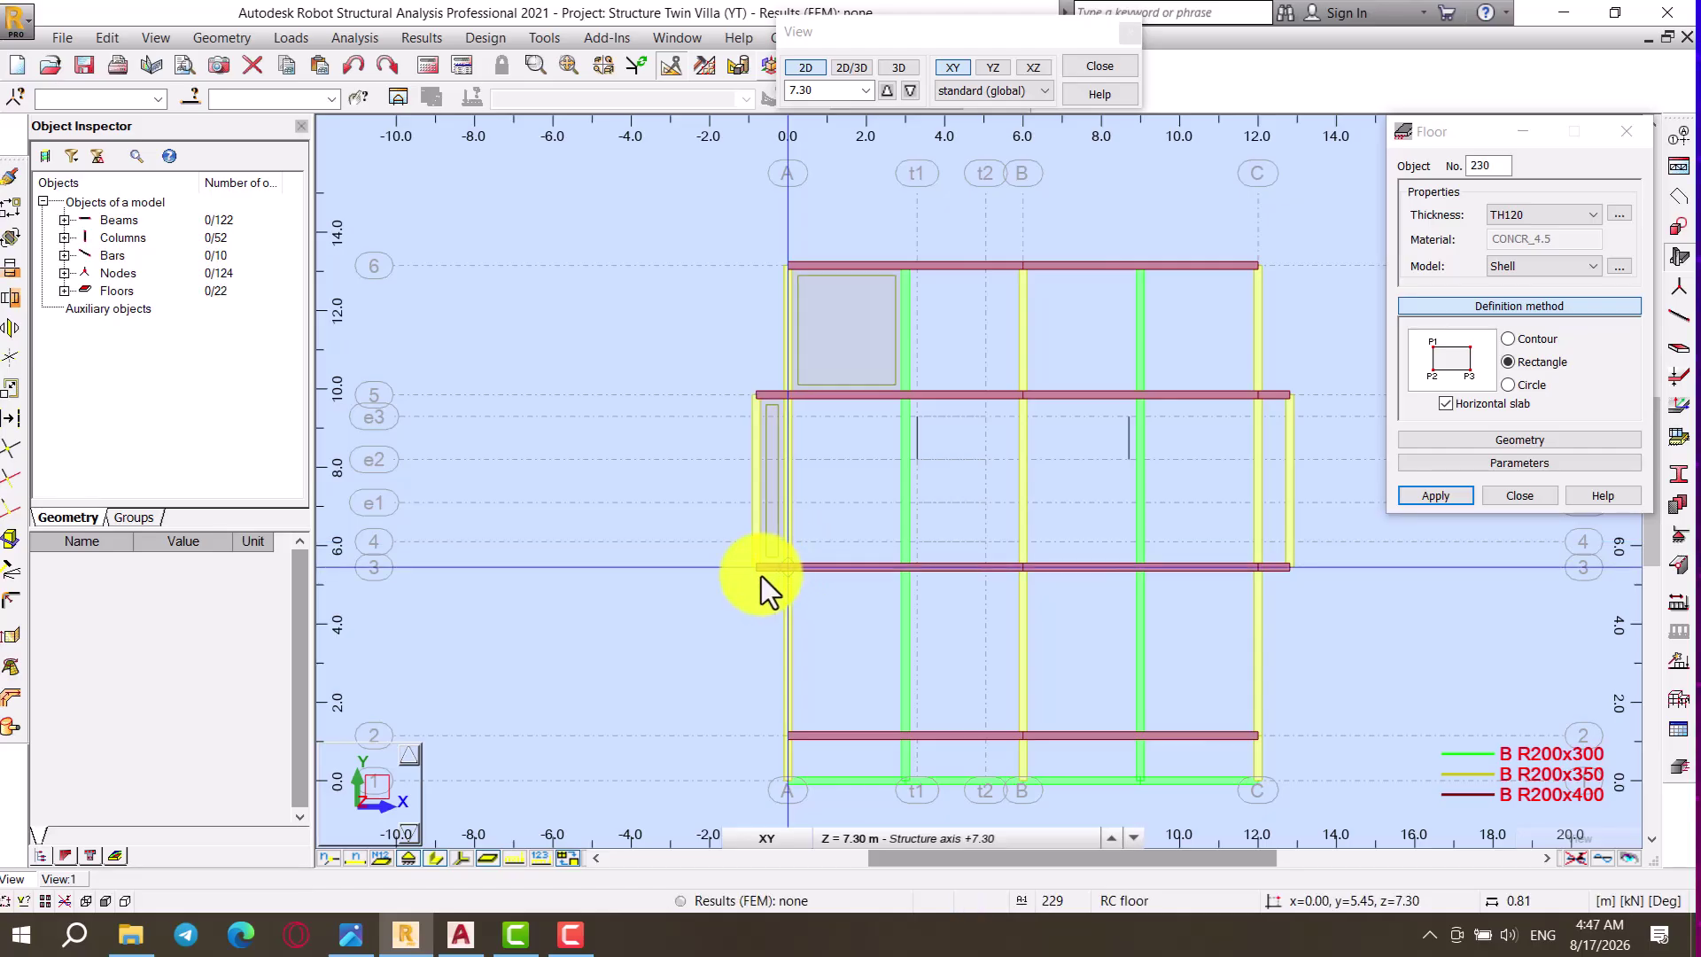
Step: Add two rectangular TH120 slabs from axis A to x = 3.00 m, between axes 2 and 3 and between axes 1 and 2
click(908, 574)
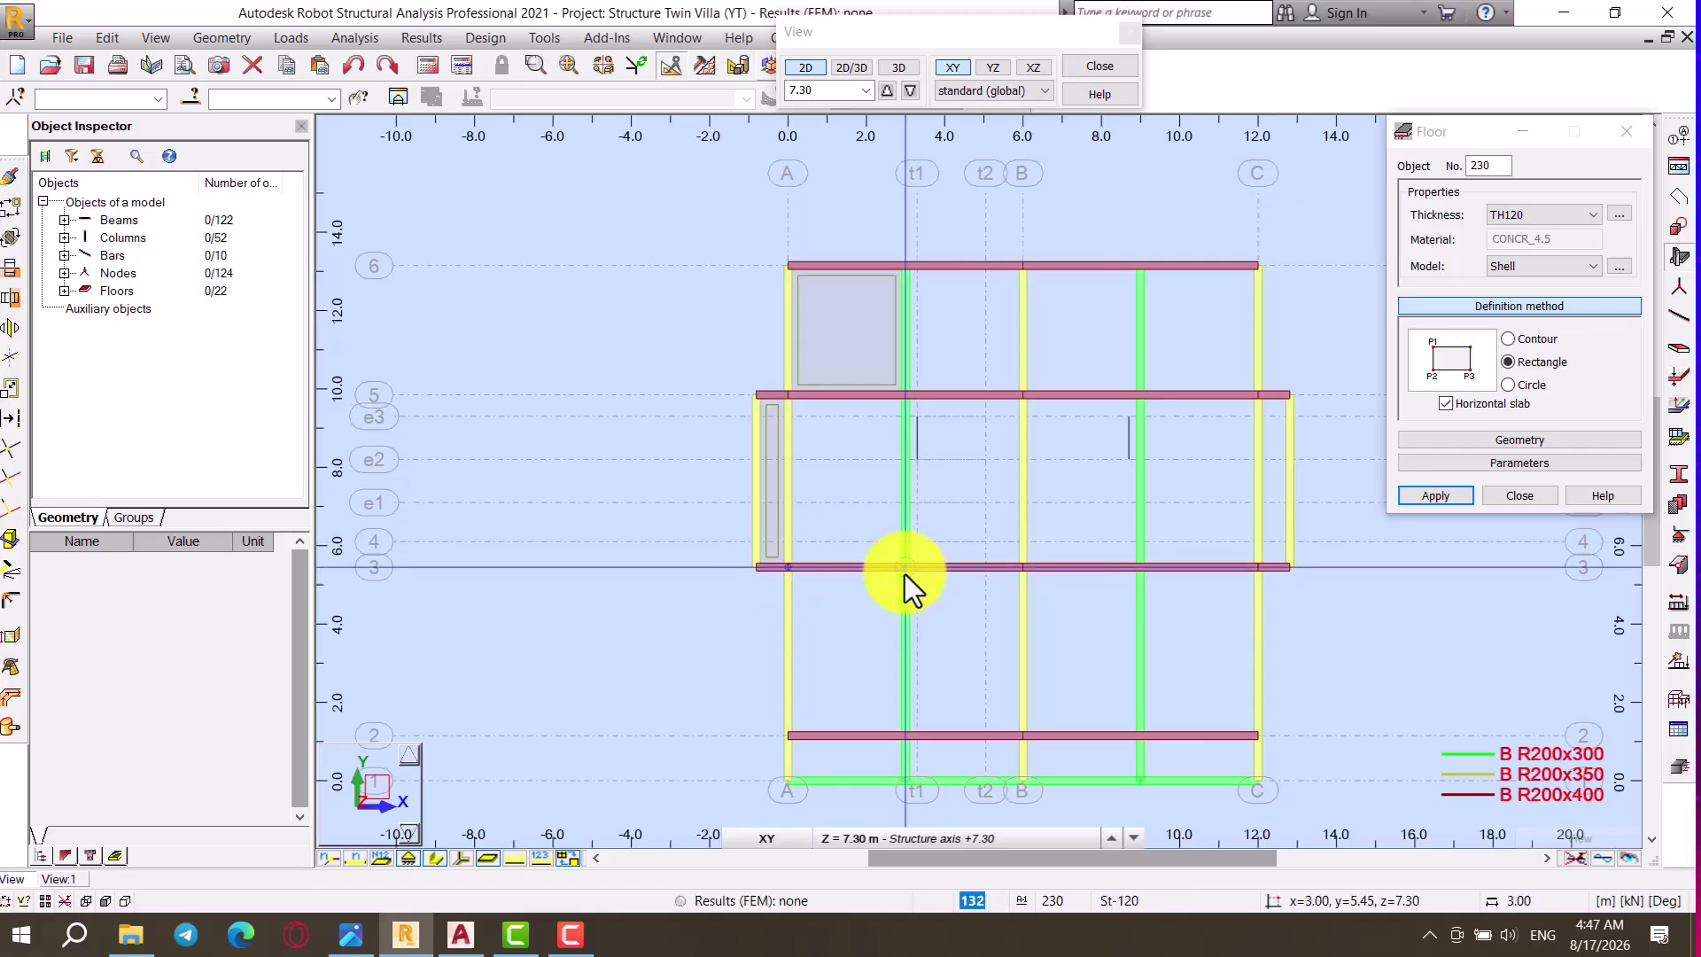
click(802, 751)
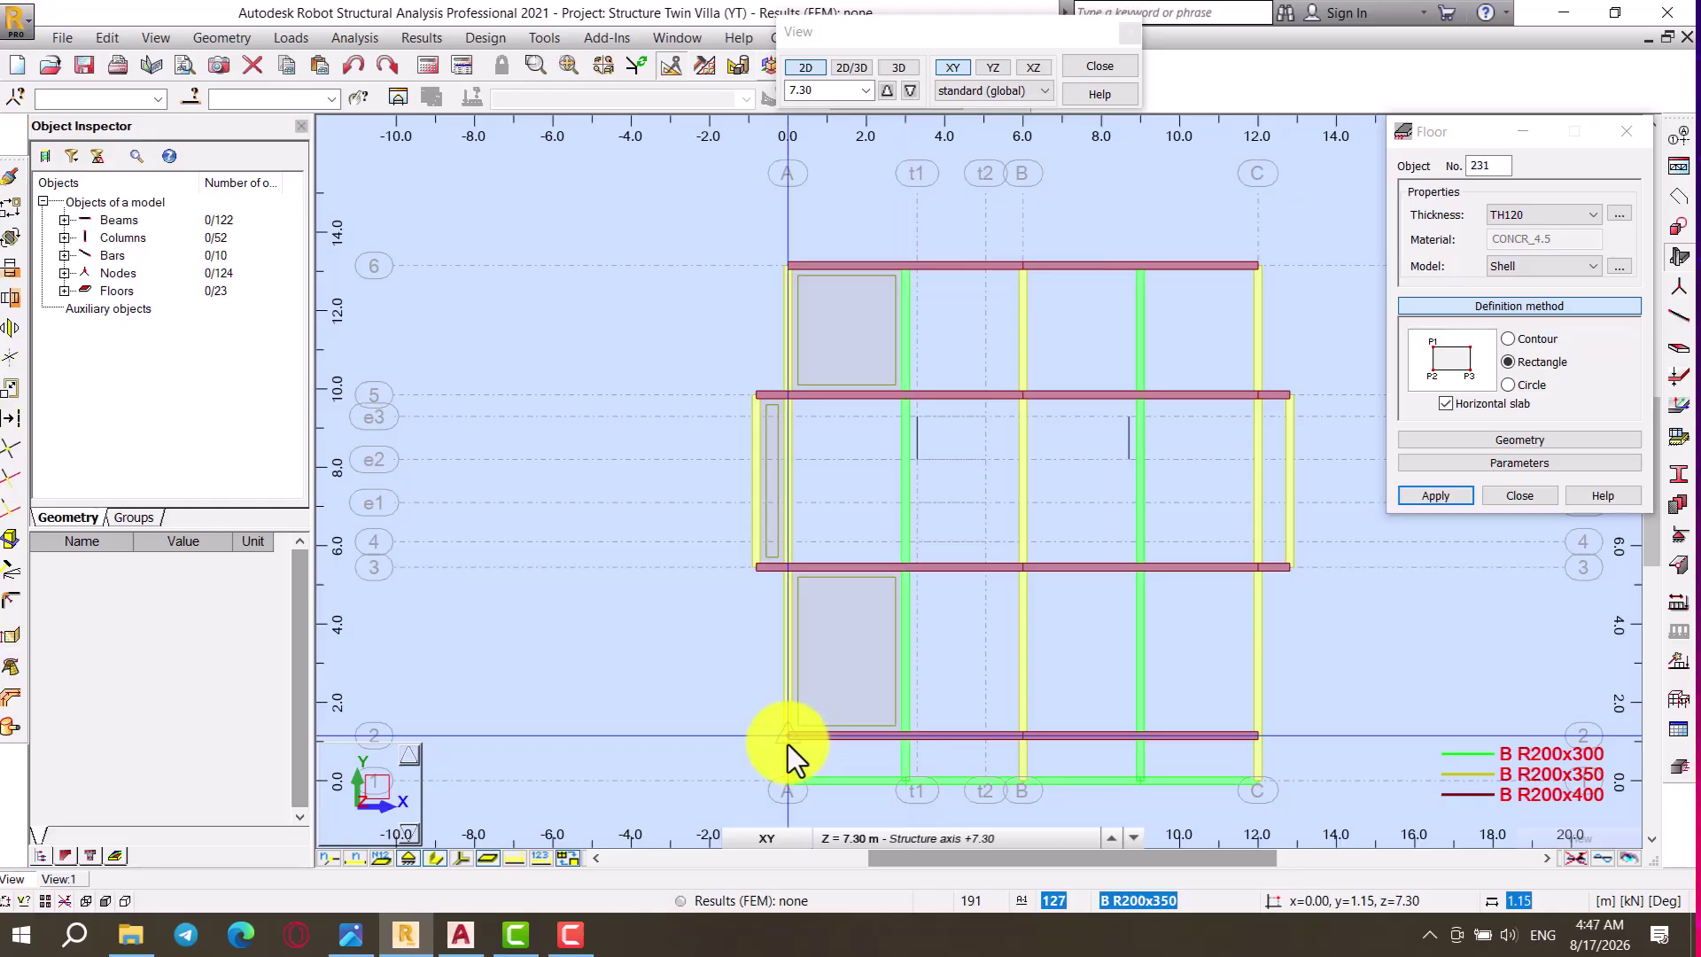
click(788, 742)
click(896, 778)
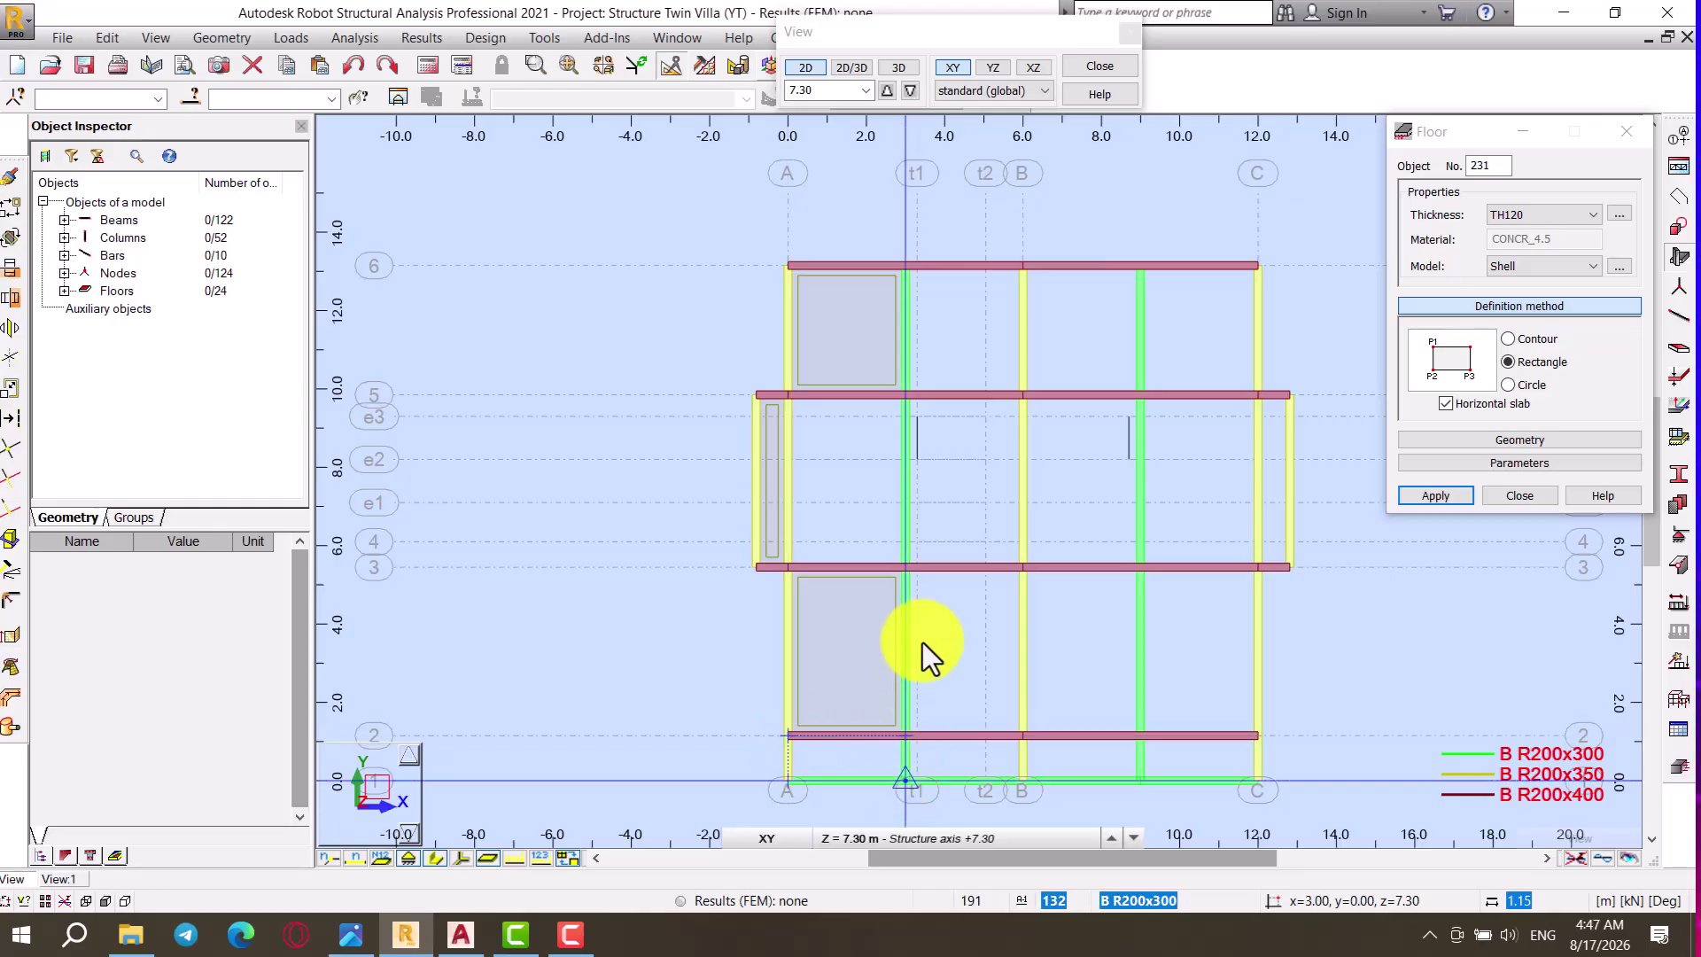
Step: Add TH120 slabs from axis A to x = 3.00 m between axes 3 and 5, and from there to axis B between axes 3 and 4
scroll(888, 442, up, 1)
click(757, 390)
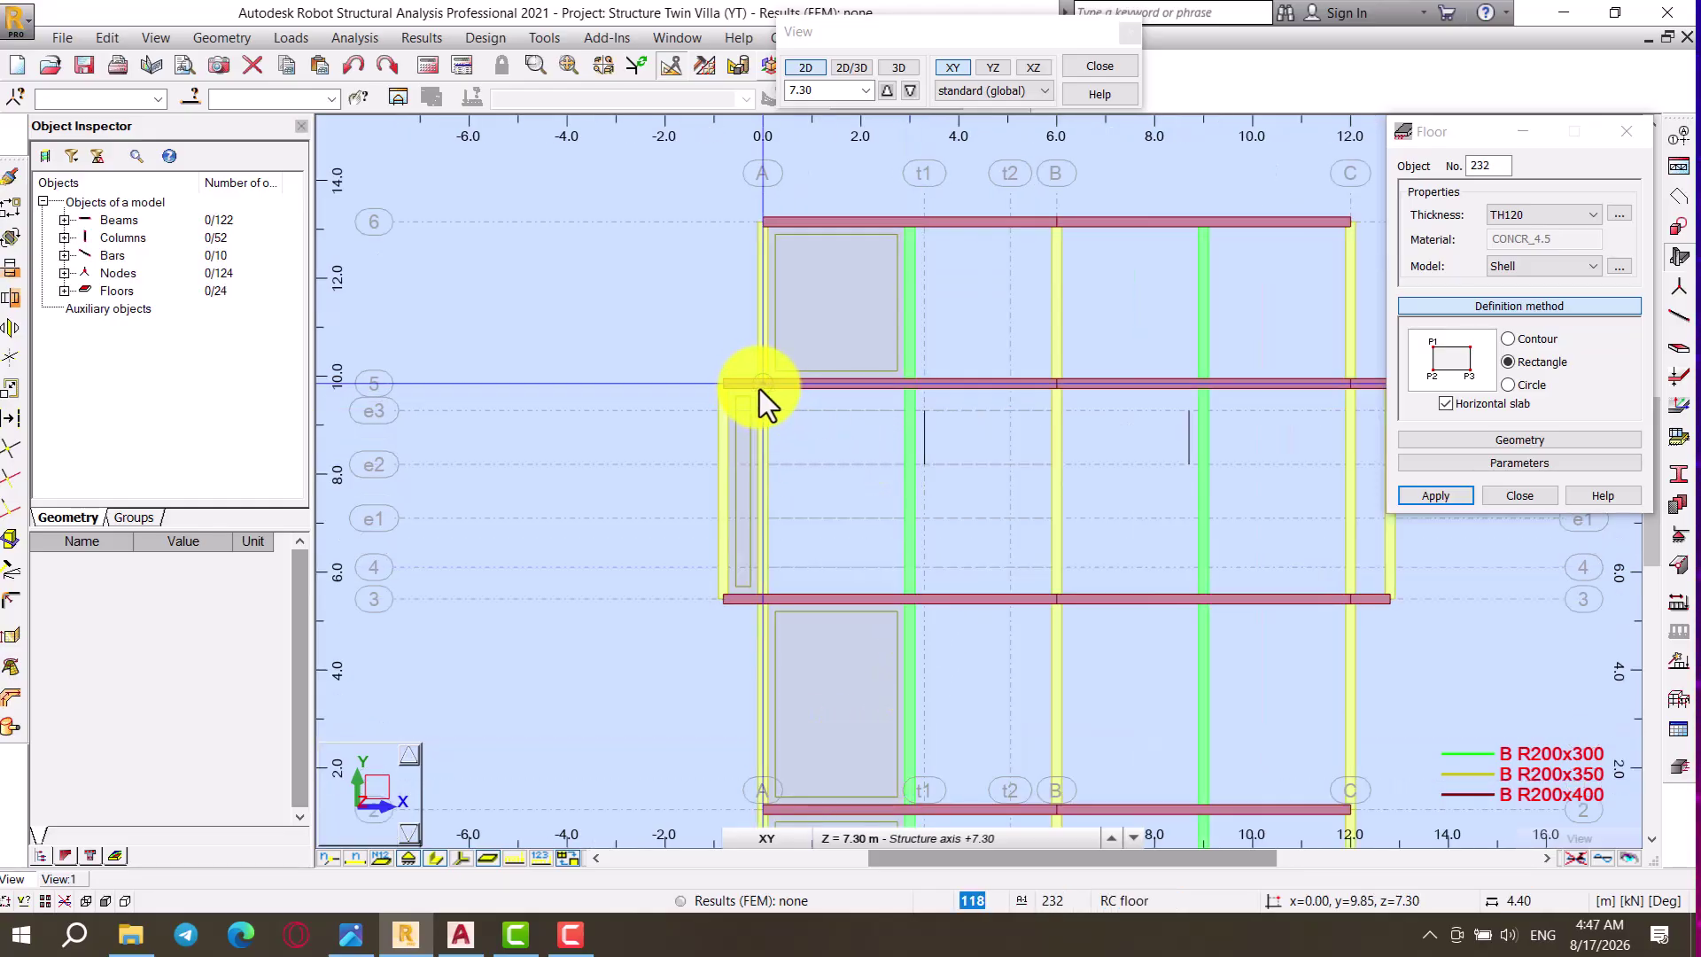
click(905, 595)
scroll(949, 521, up, 2)
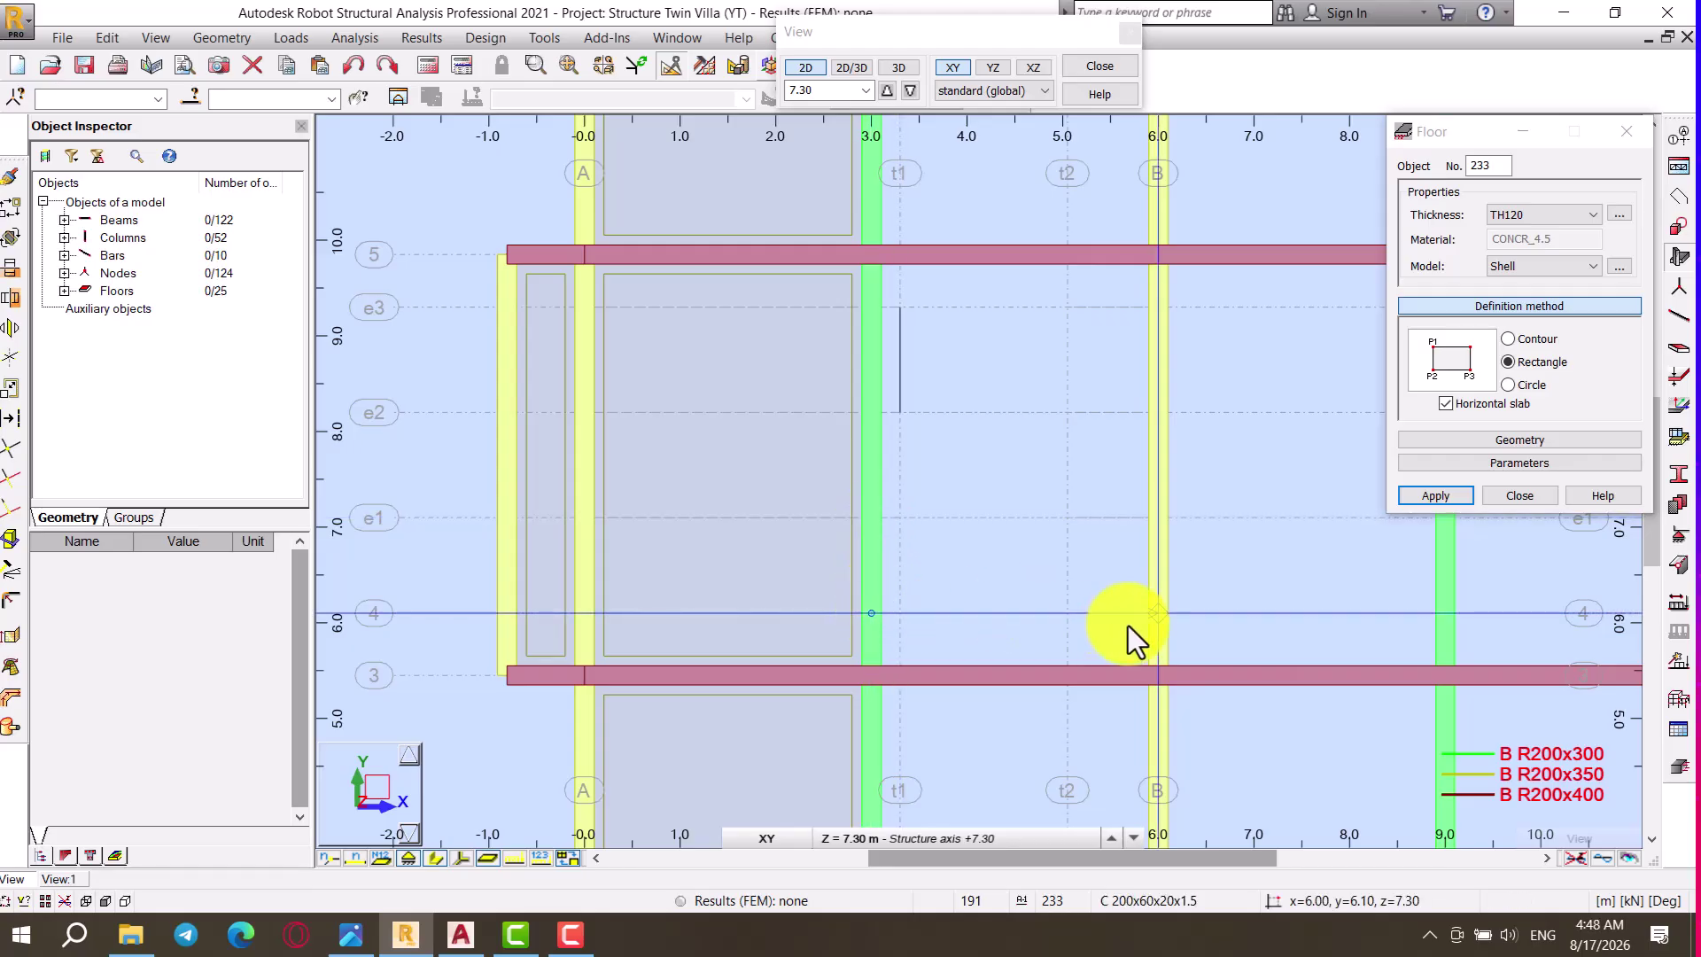
click(1154, 675)
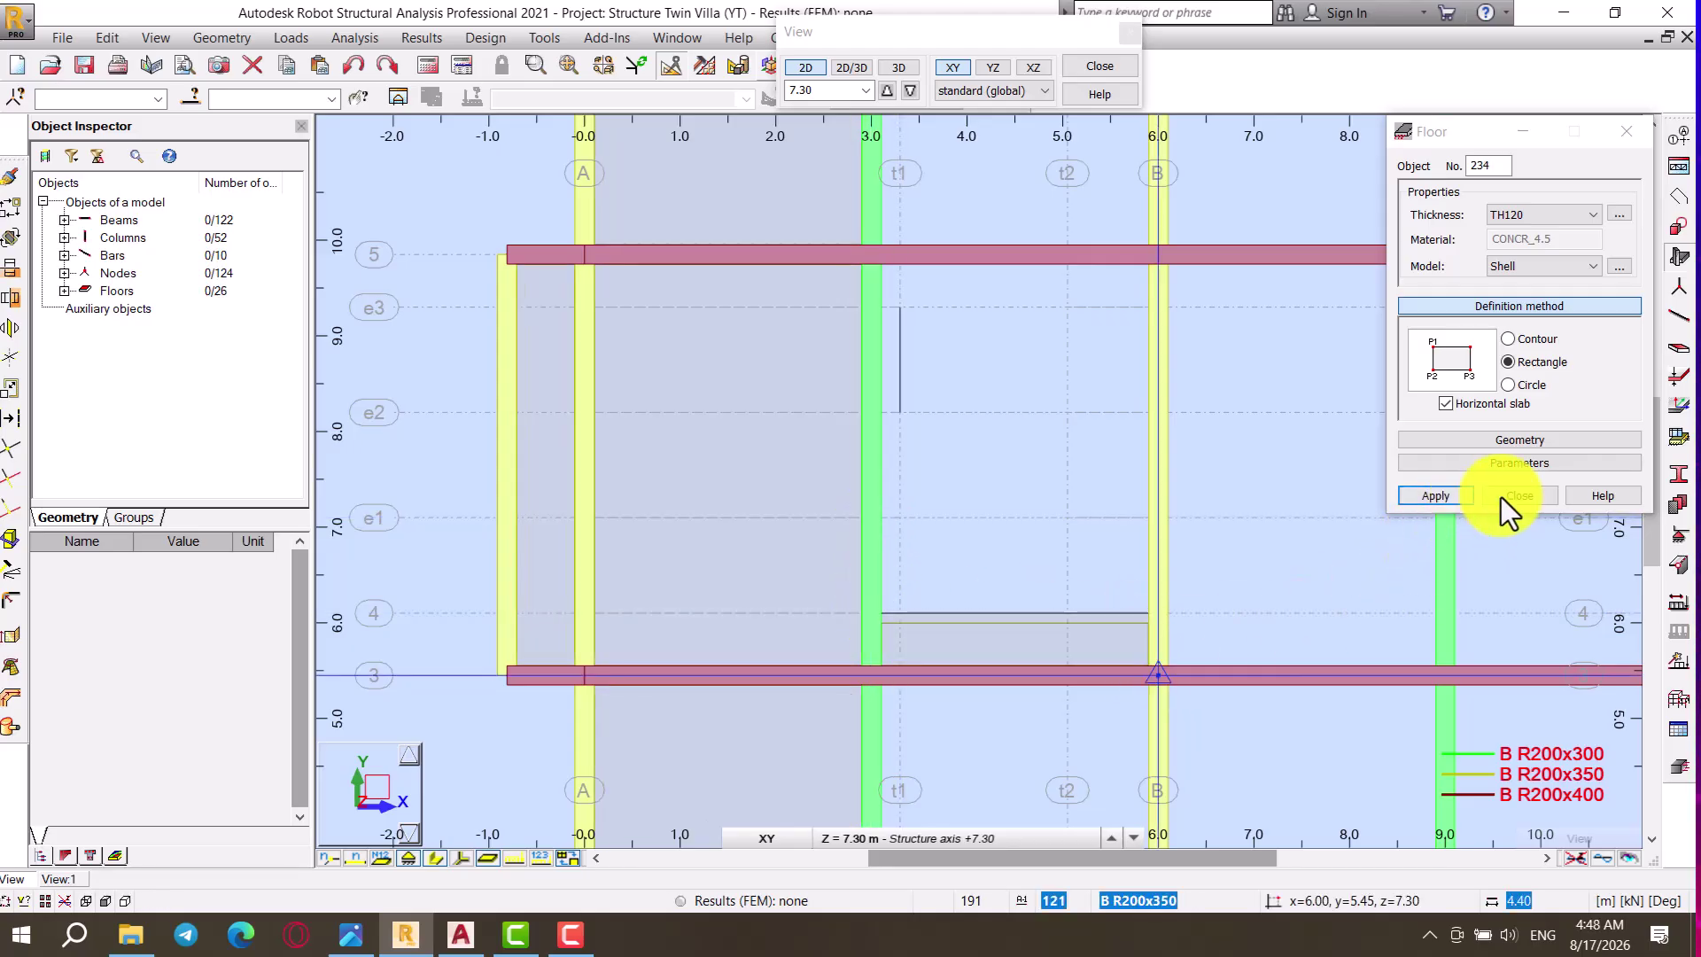
Step: Switch to AutoCAD and examine the stairwell and surrounding rooms on the upper floor plans
click(460, 935)
scroll(507, 475, down, 5)
scroll(608, 491, up, 12)
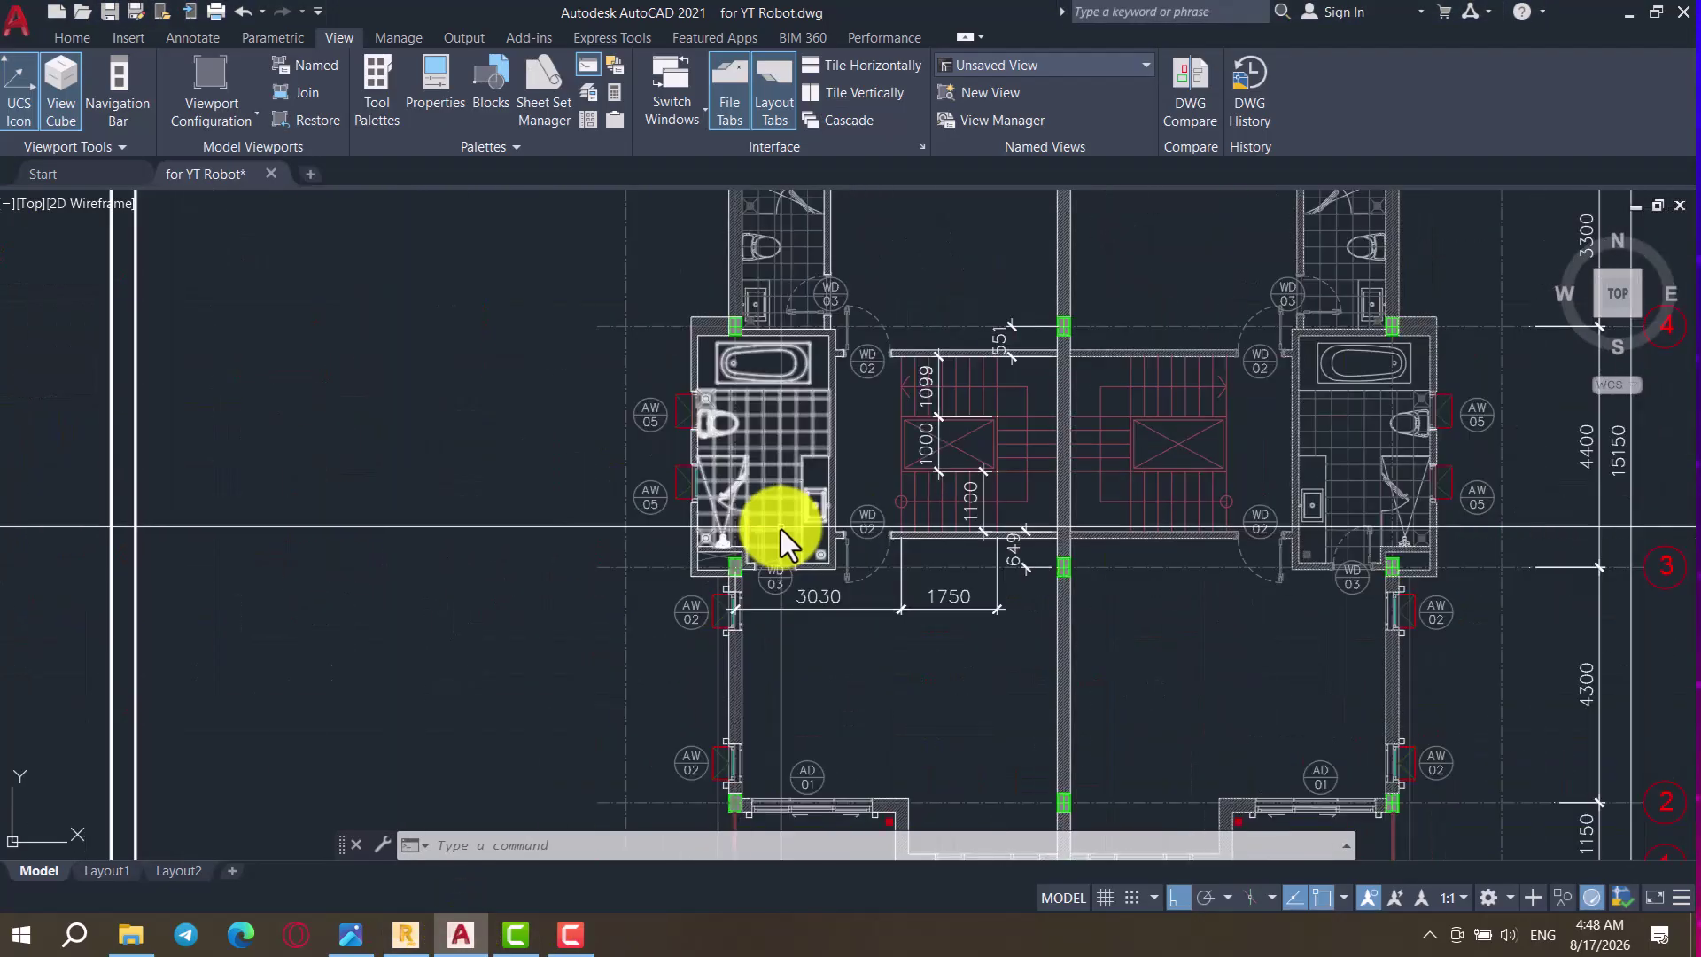
scroll(673, 518, down, 6)
scroll(1228, 570, up, 4)
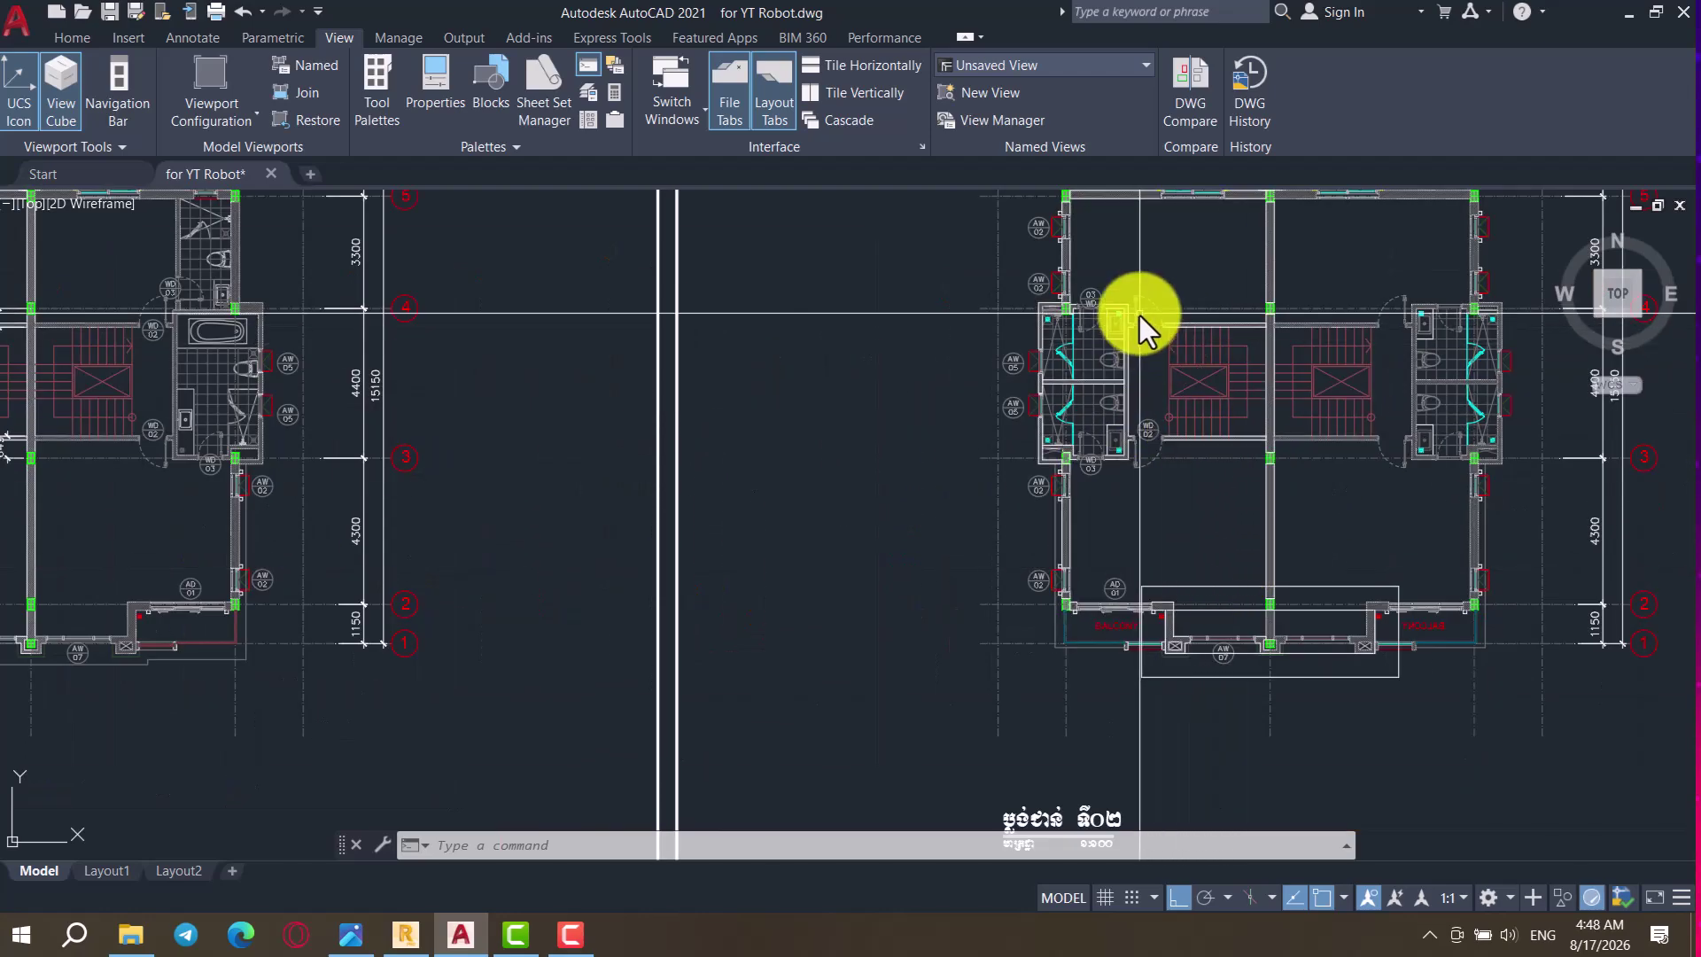
scroll(1137, 342, up, 2)
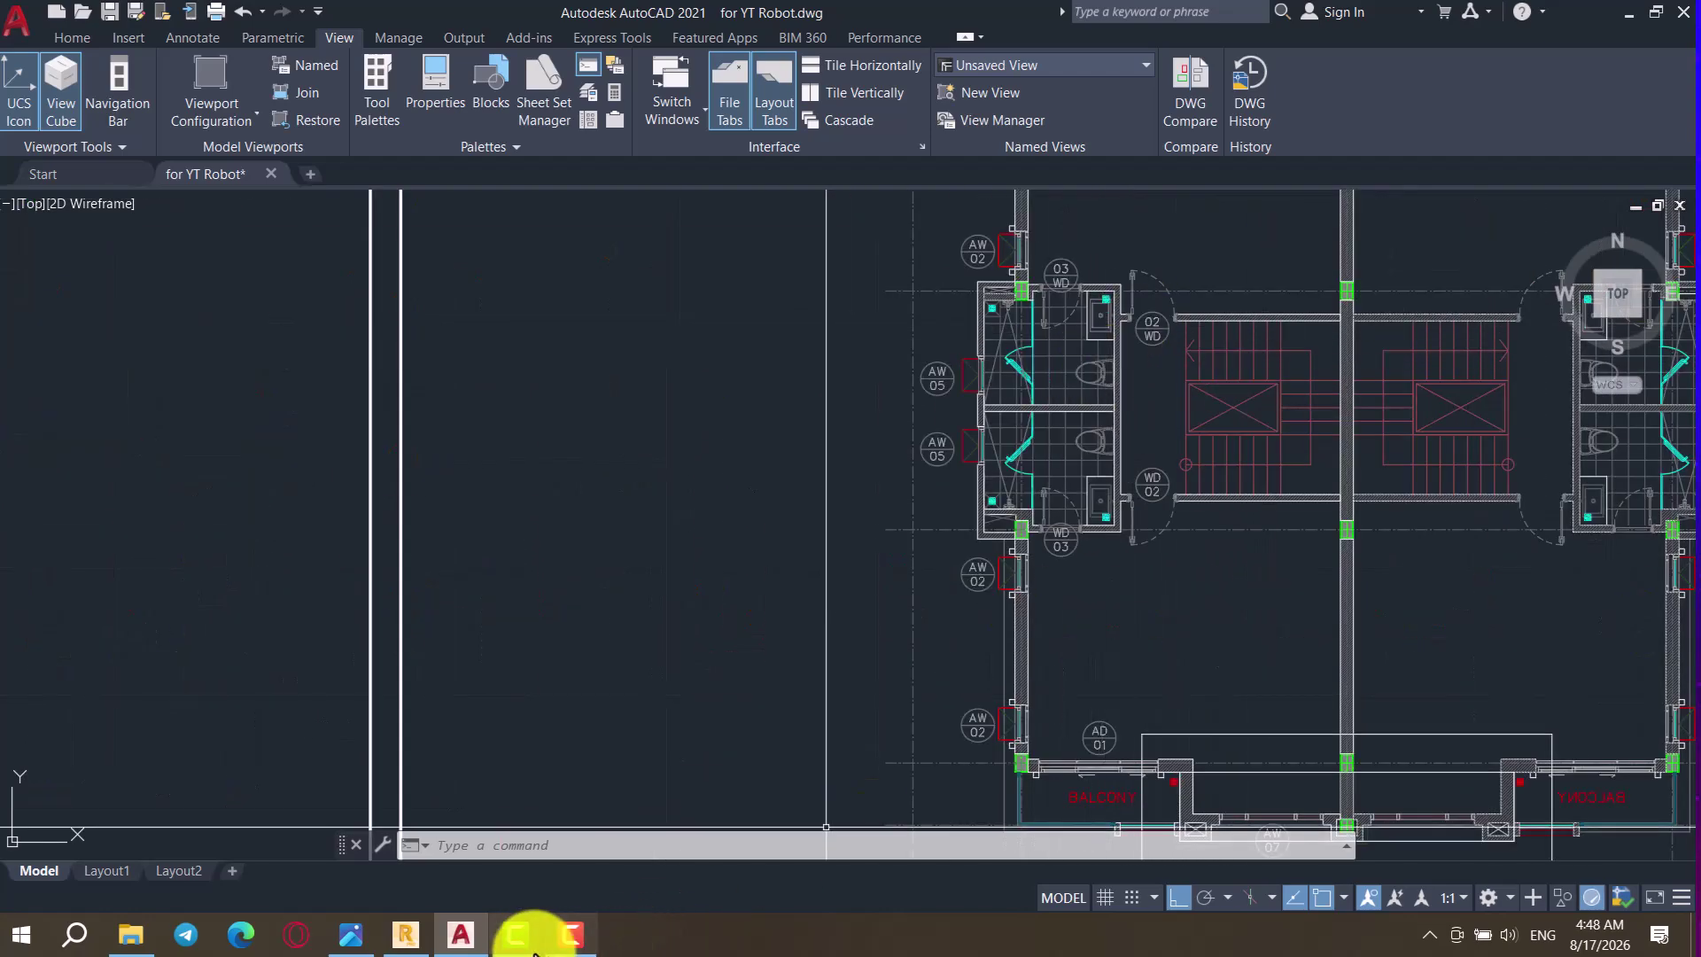
Step: Return to Robot and add TH120 slab strips around the stairwell, from x = 3.00 m to t1 between axes 4 and 5, and t1 to B between e3 and 5
click(406, 935)
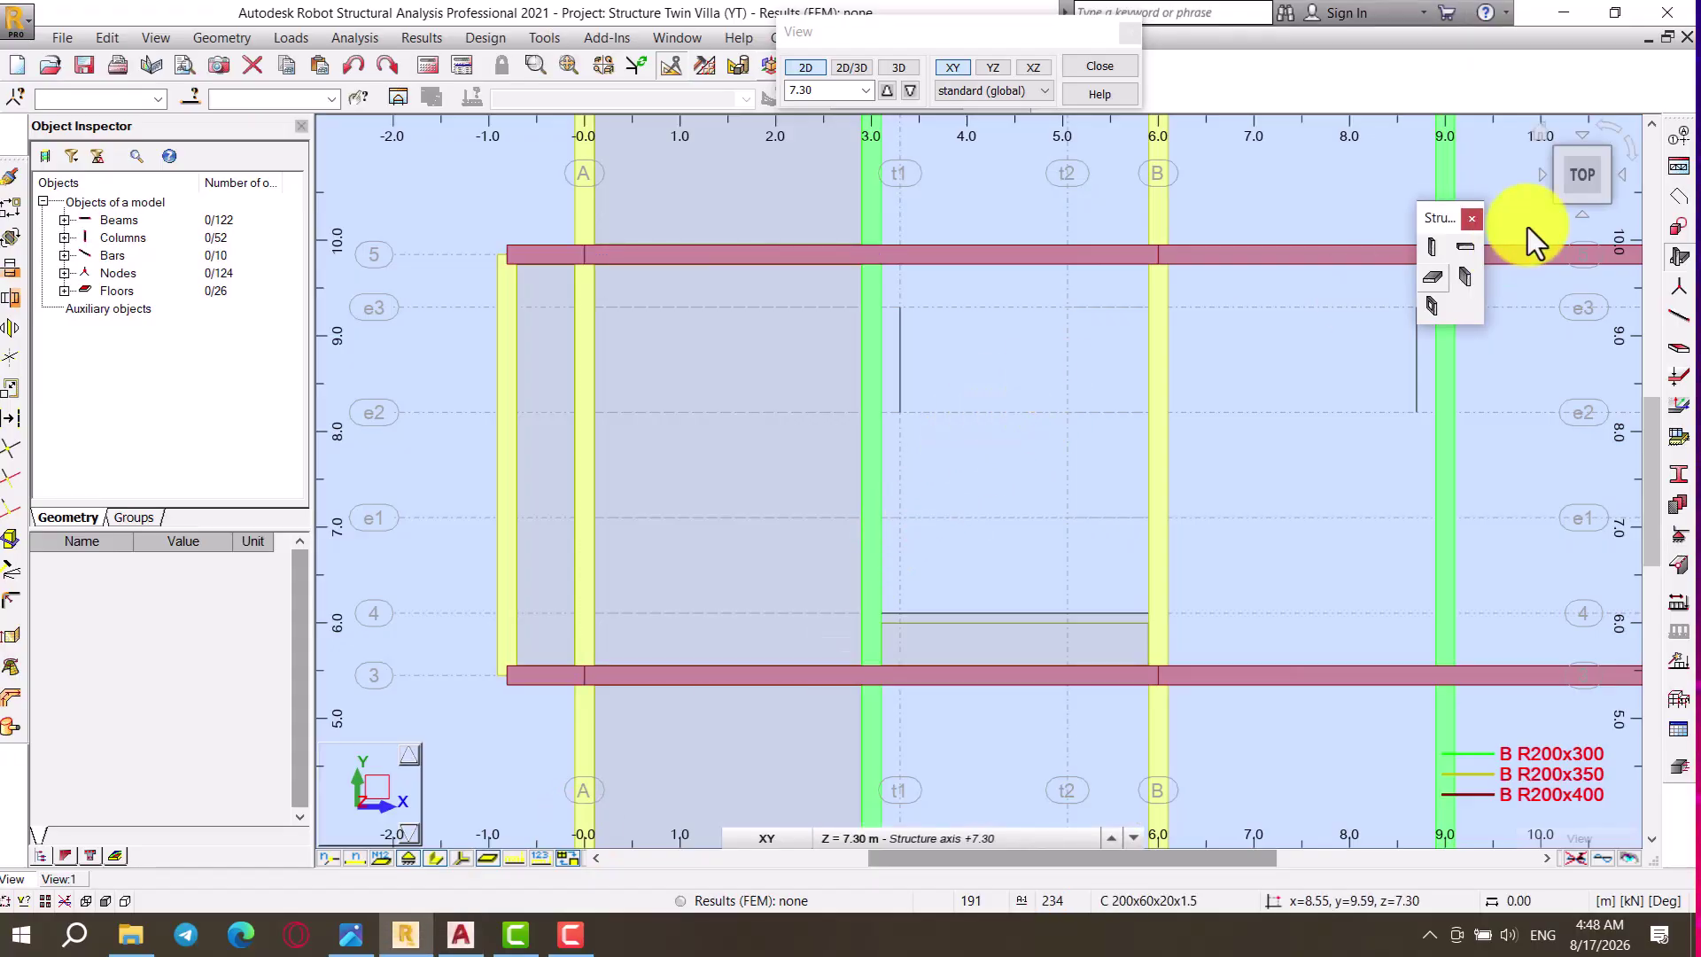
click(1433, 278)
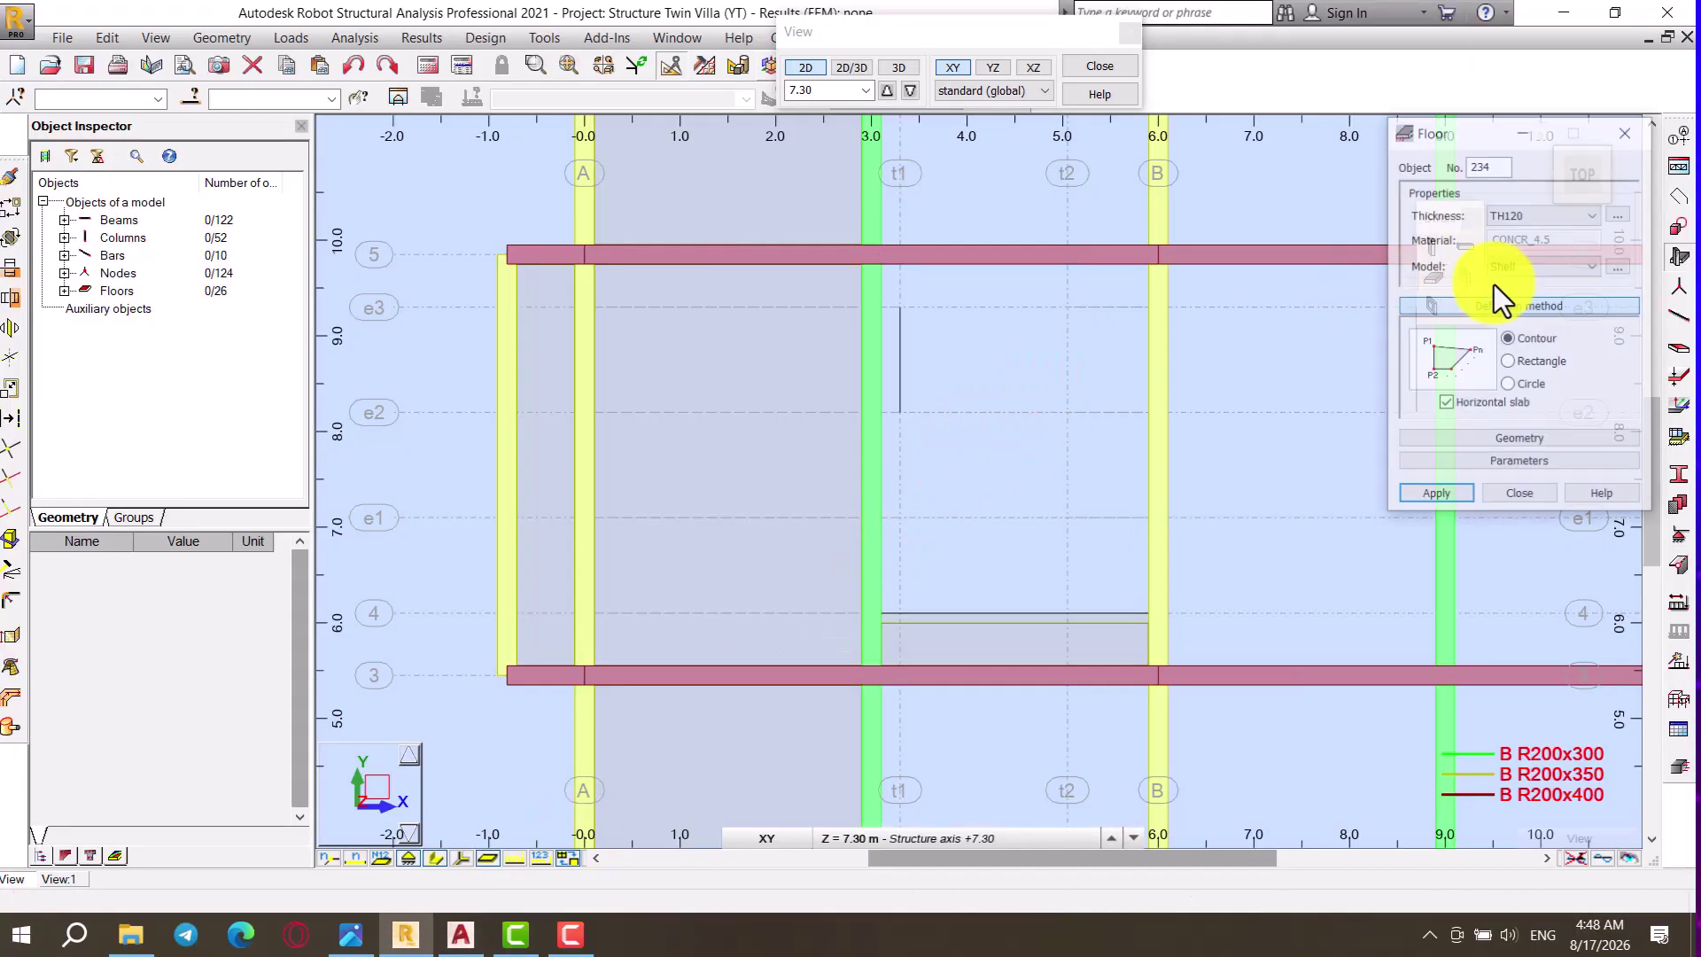
click(1512, 363)
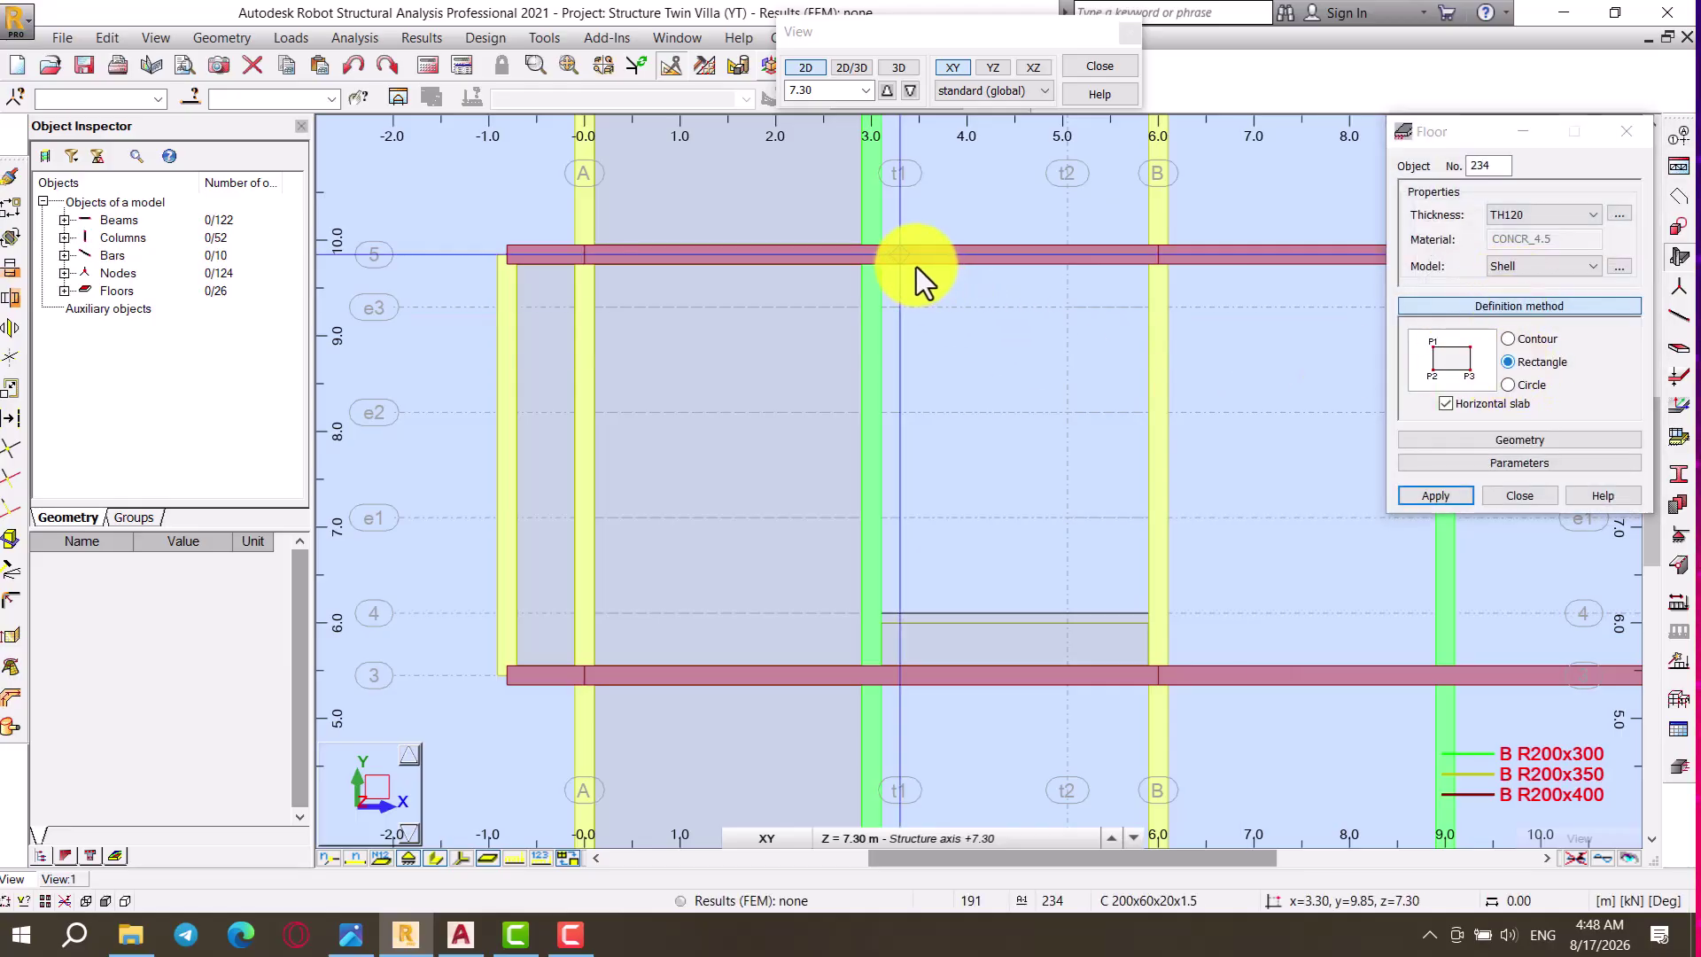
click(861, 266)
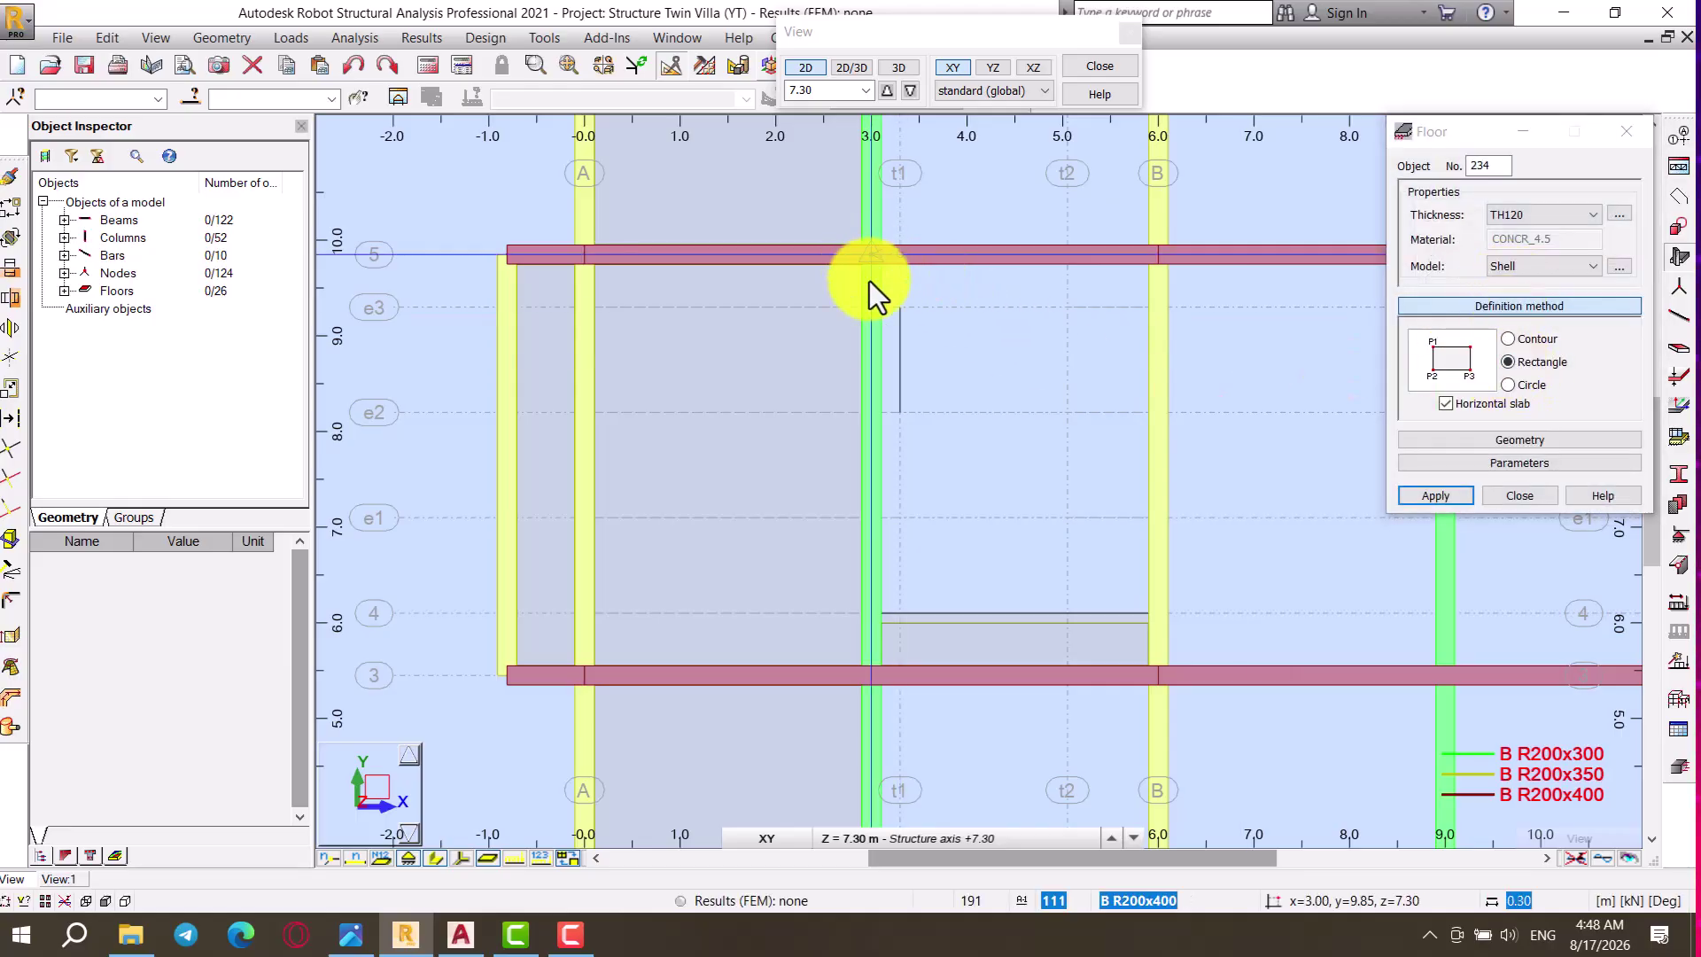
click(870, 618)
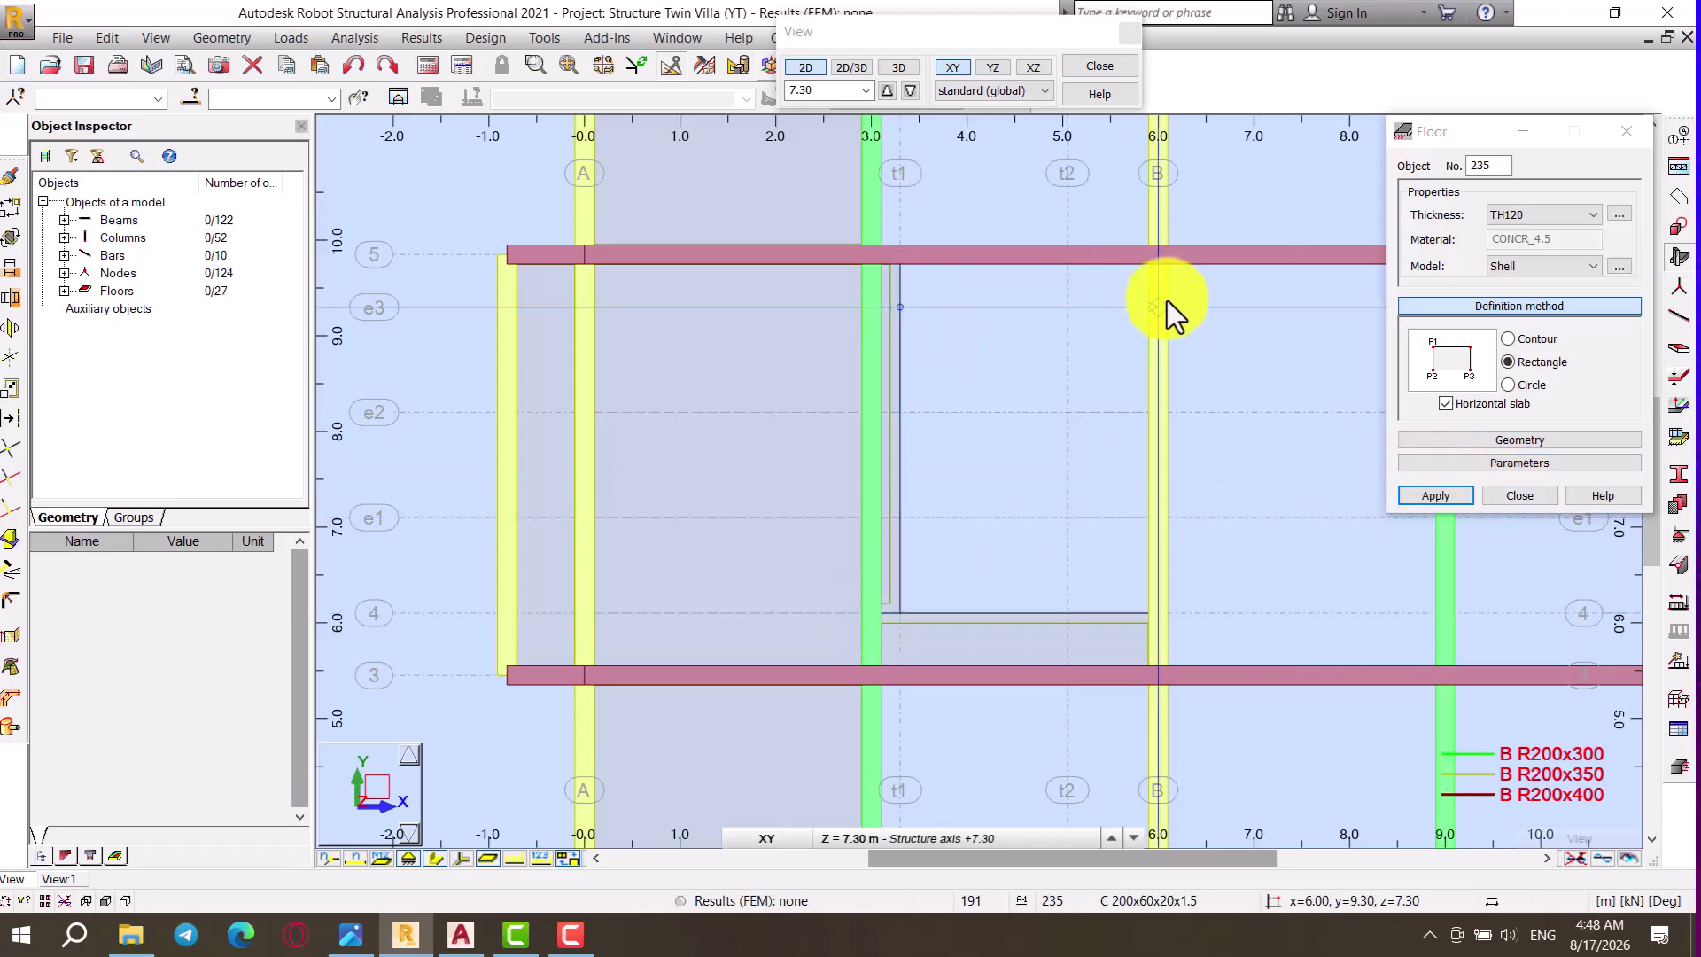
click(1159, 253)
click(817, 684)
Step: Add a rectangular TH120 slab from x = 3.00 m to axis B between axes 5 and 6
scroll(816, 683, down, 2)
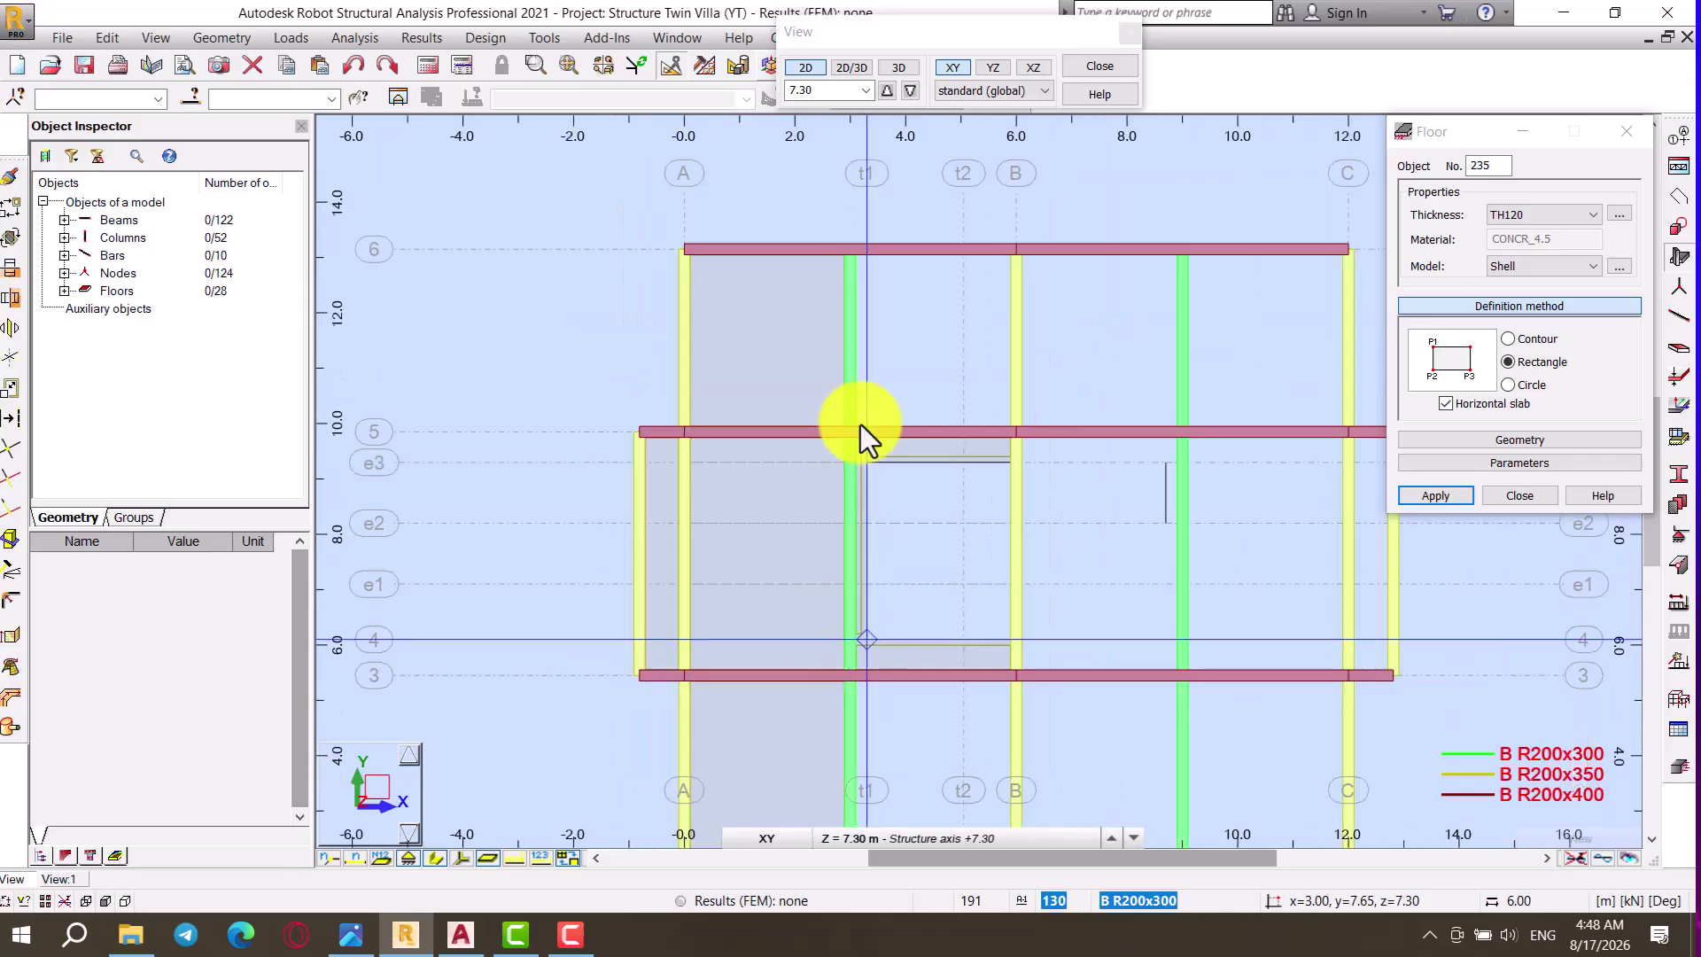
click(848, 250)
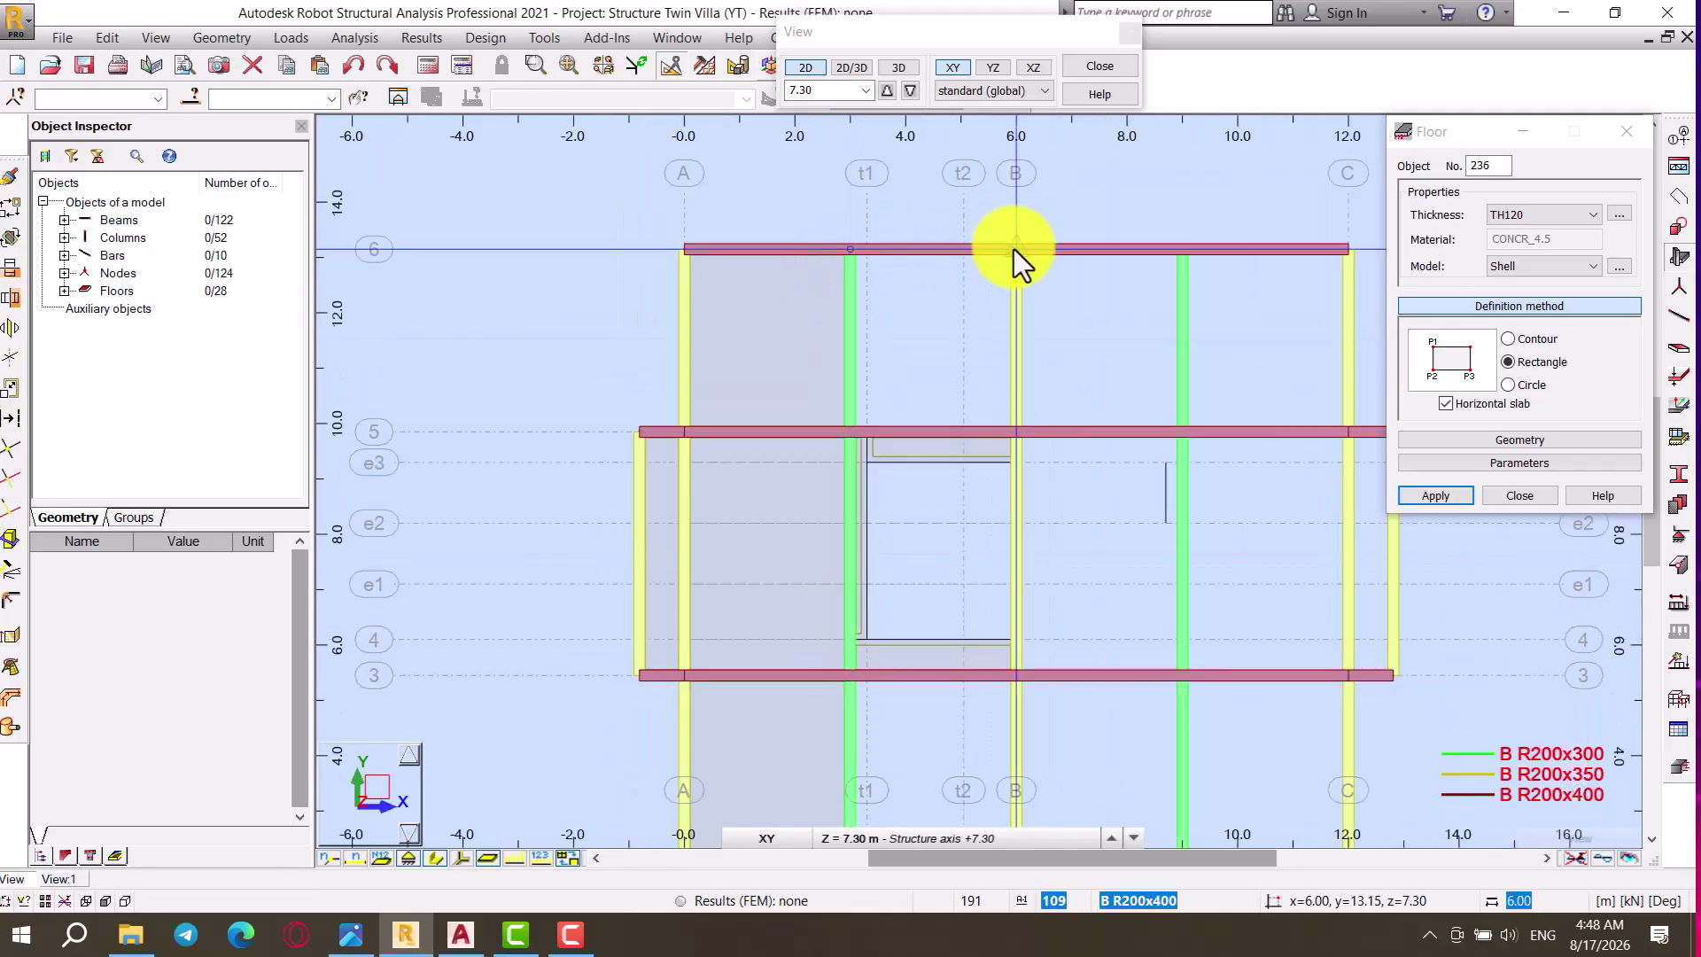
click(1023, 438)
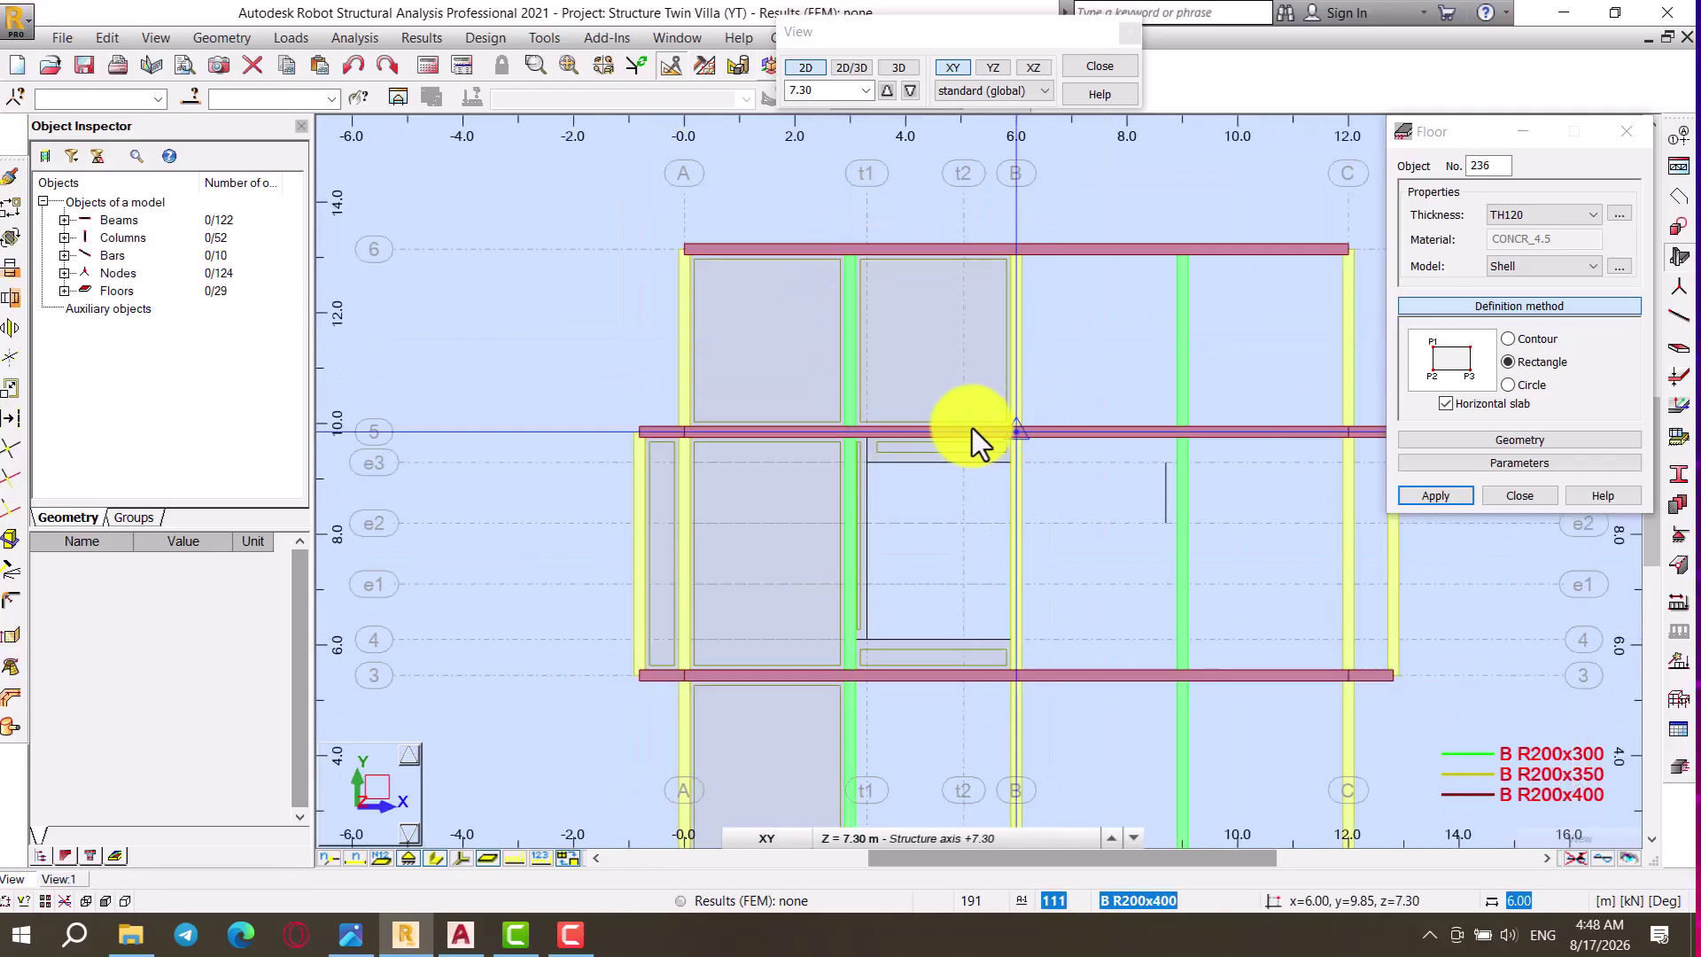
Step: Add two TH120 slabs from x = 3.00 m to axis B, between axes 2 and 3 and between axes 1 and 2, and finish floor definition
scroll(920, 407, down, 2)
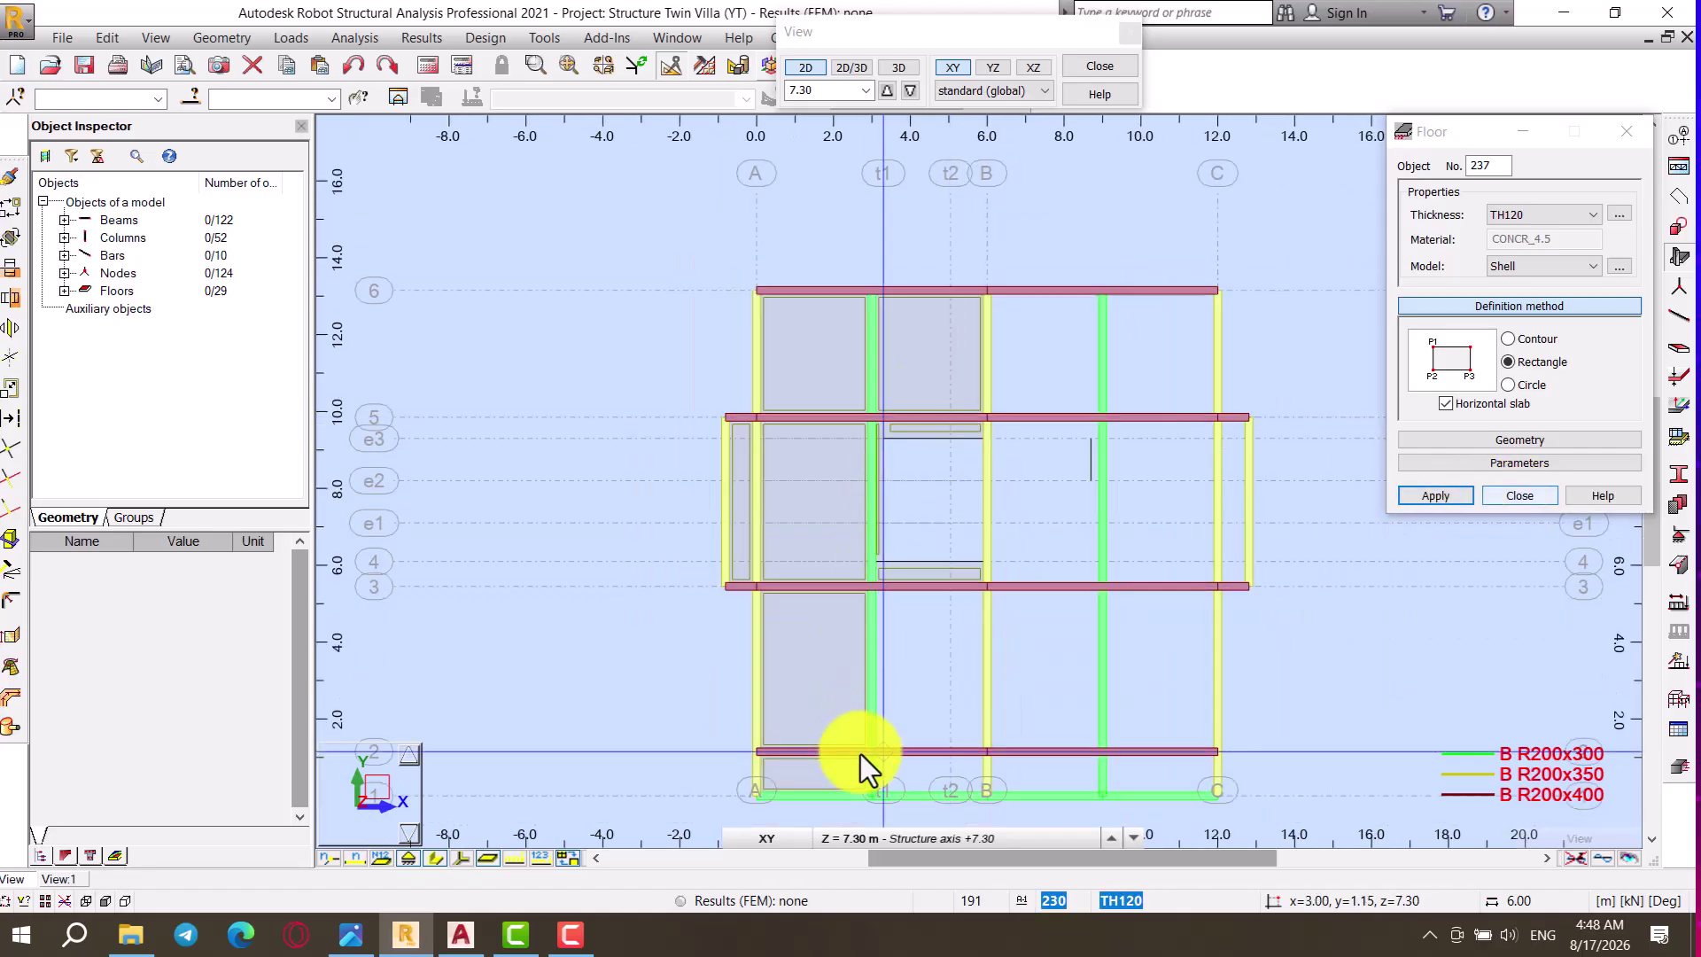
scroll(871, 752, up, 2)
click(878, 664)
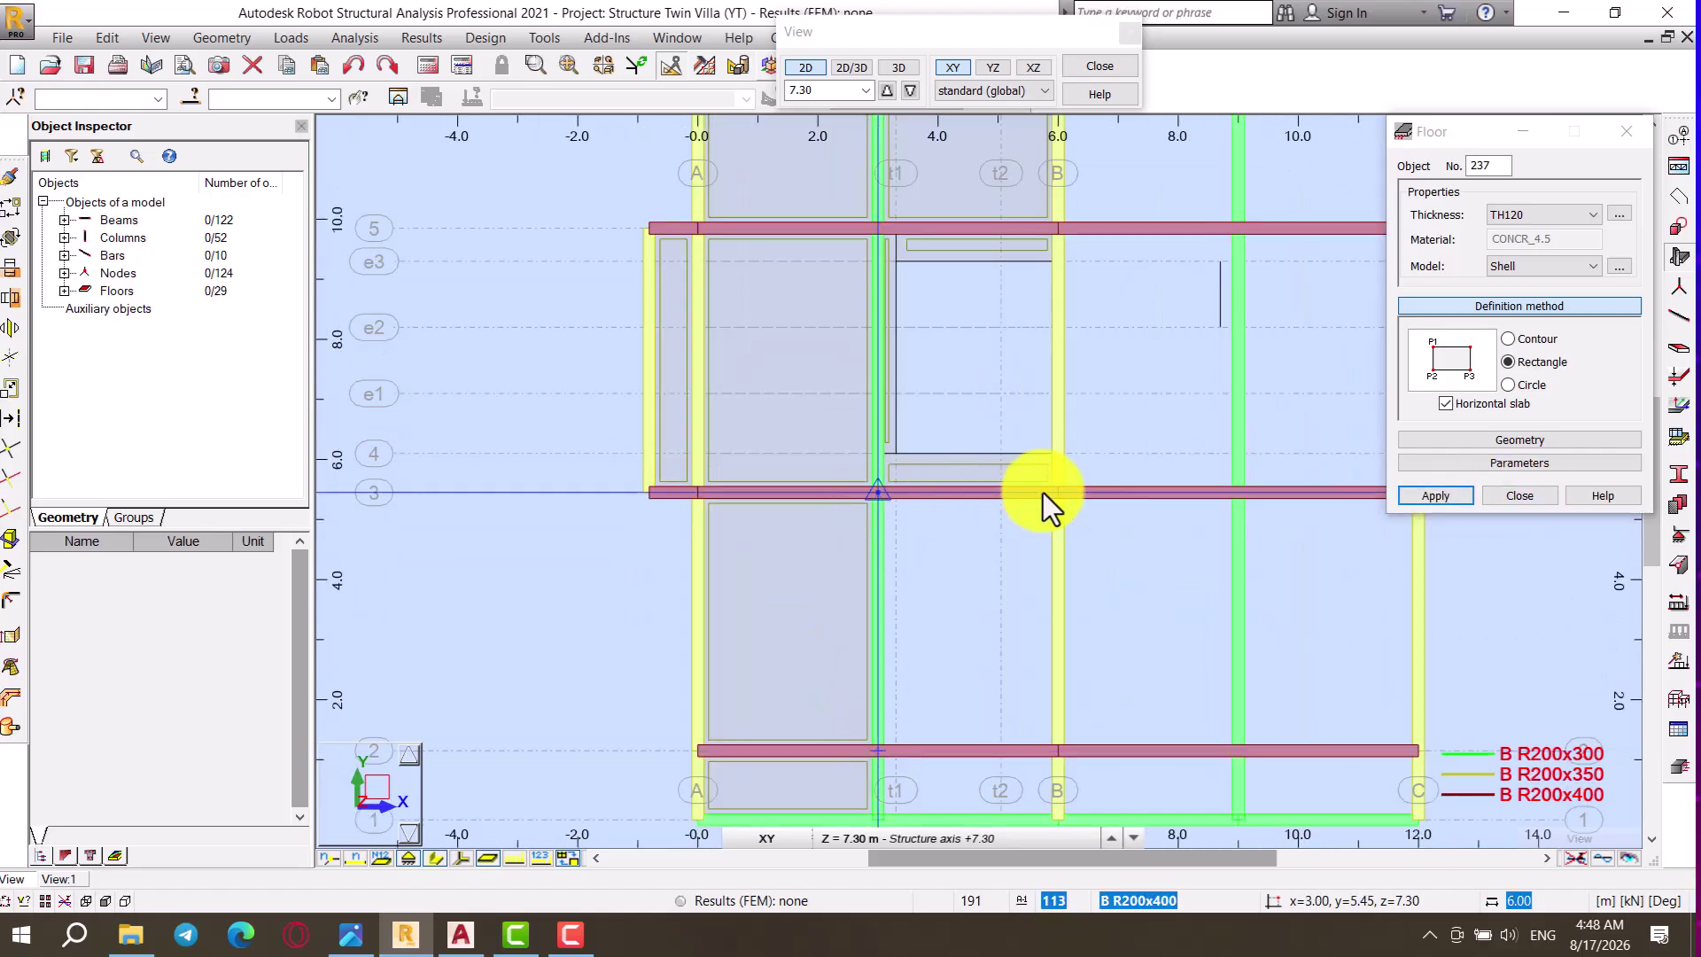
click(1005, 567)
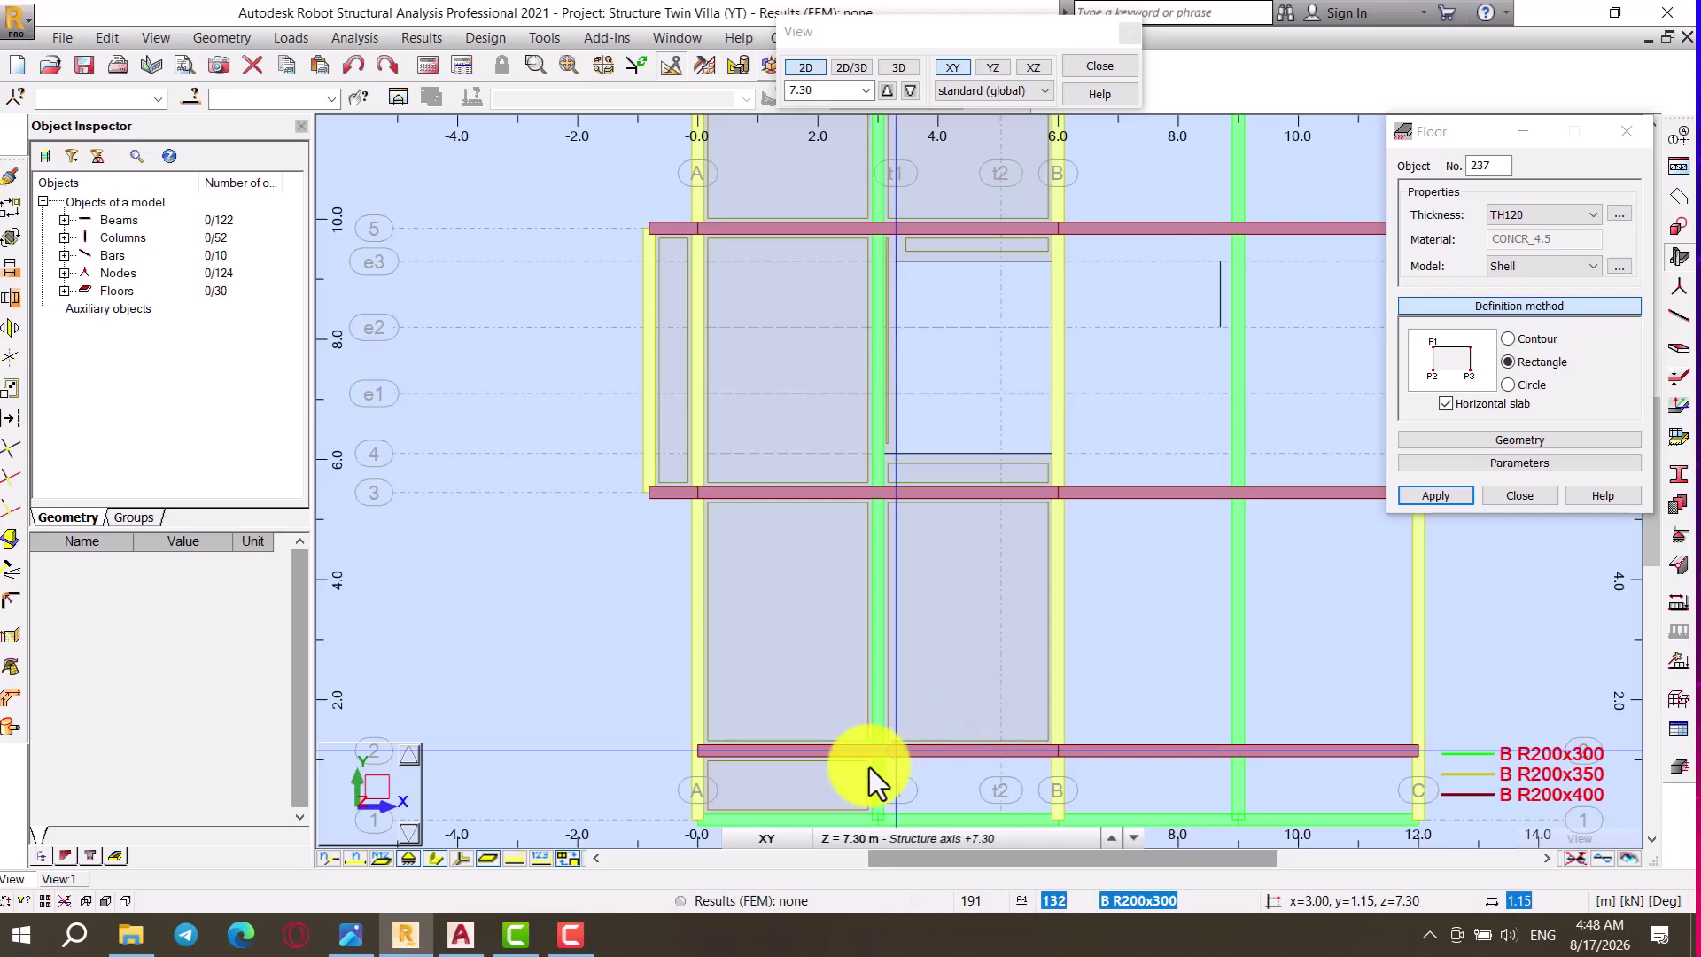
click(1054, 820)
scroll(875, 558, down, 2)
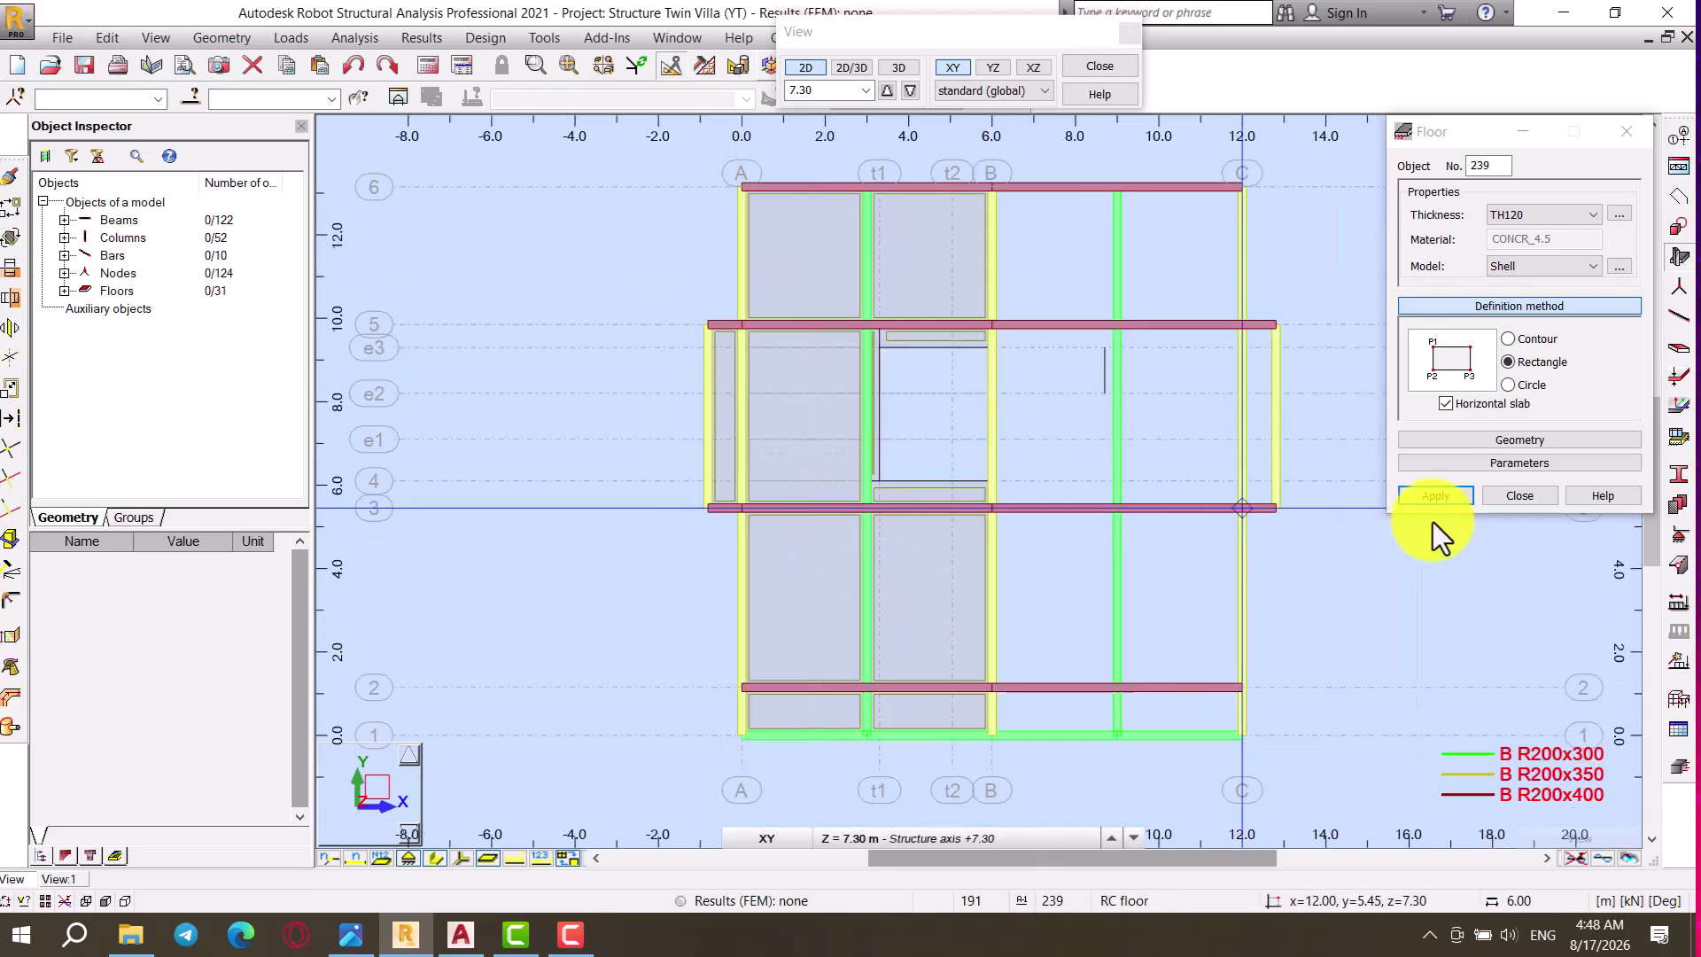
click(1497, 495)
click(961, 252)
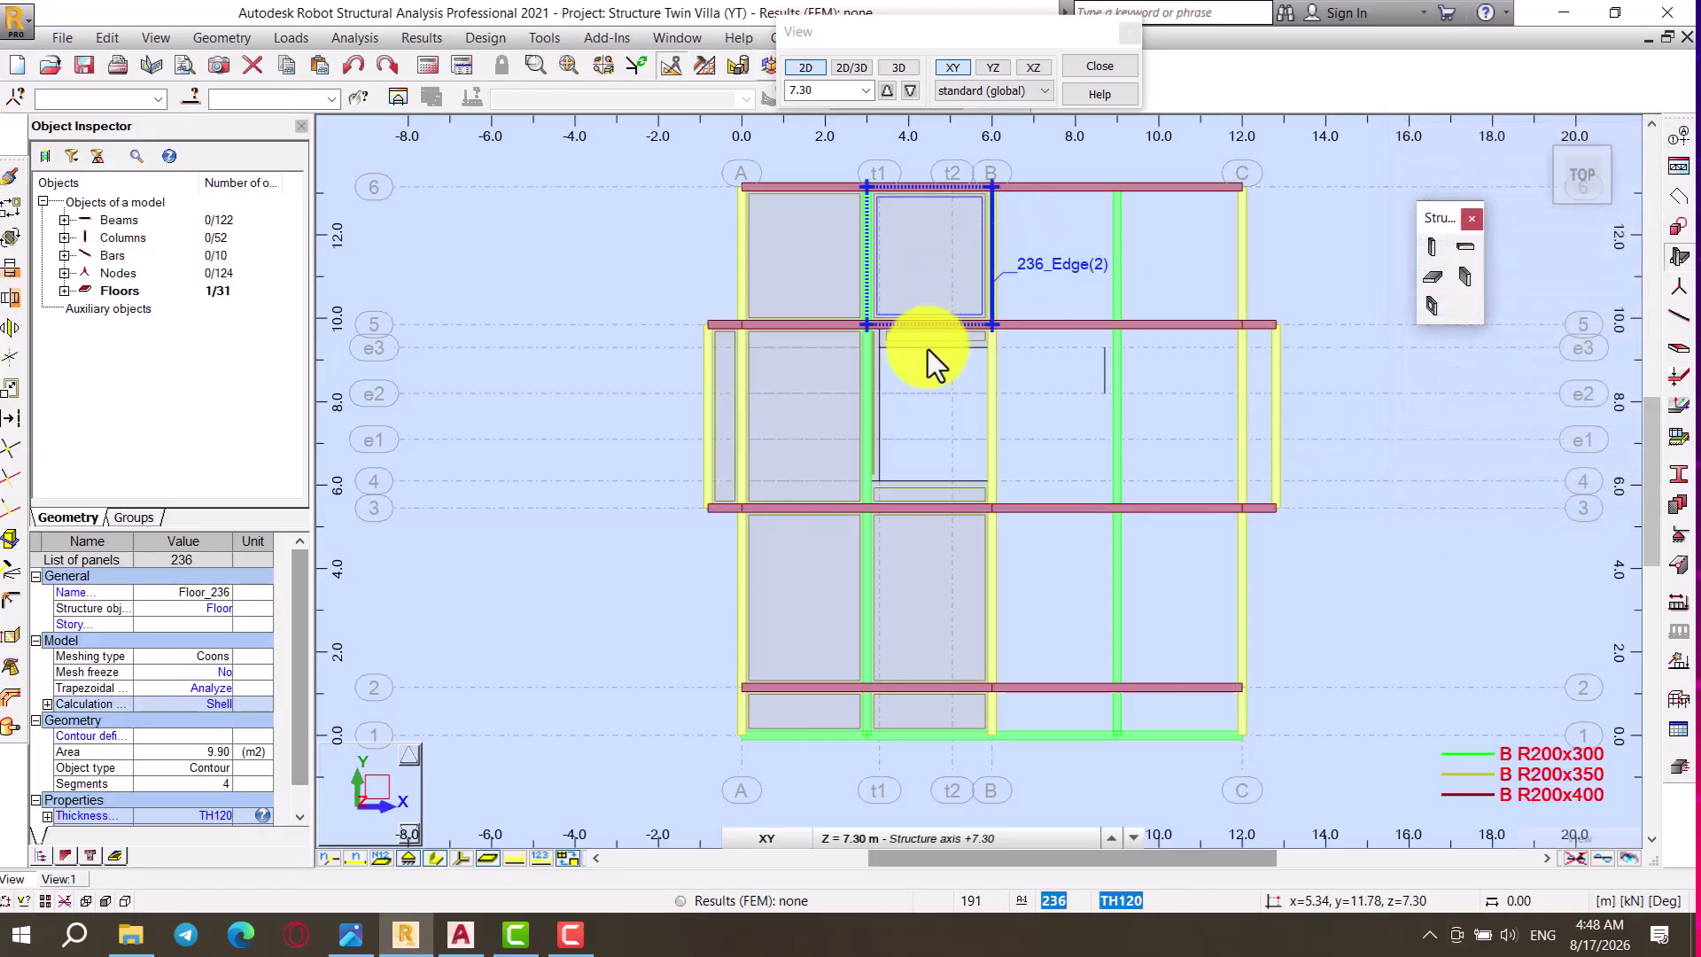
ctrl+click(872, 400)
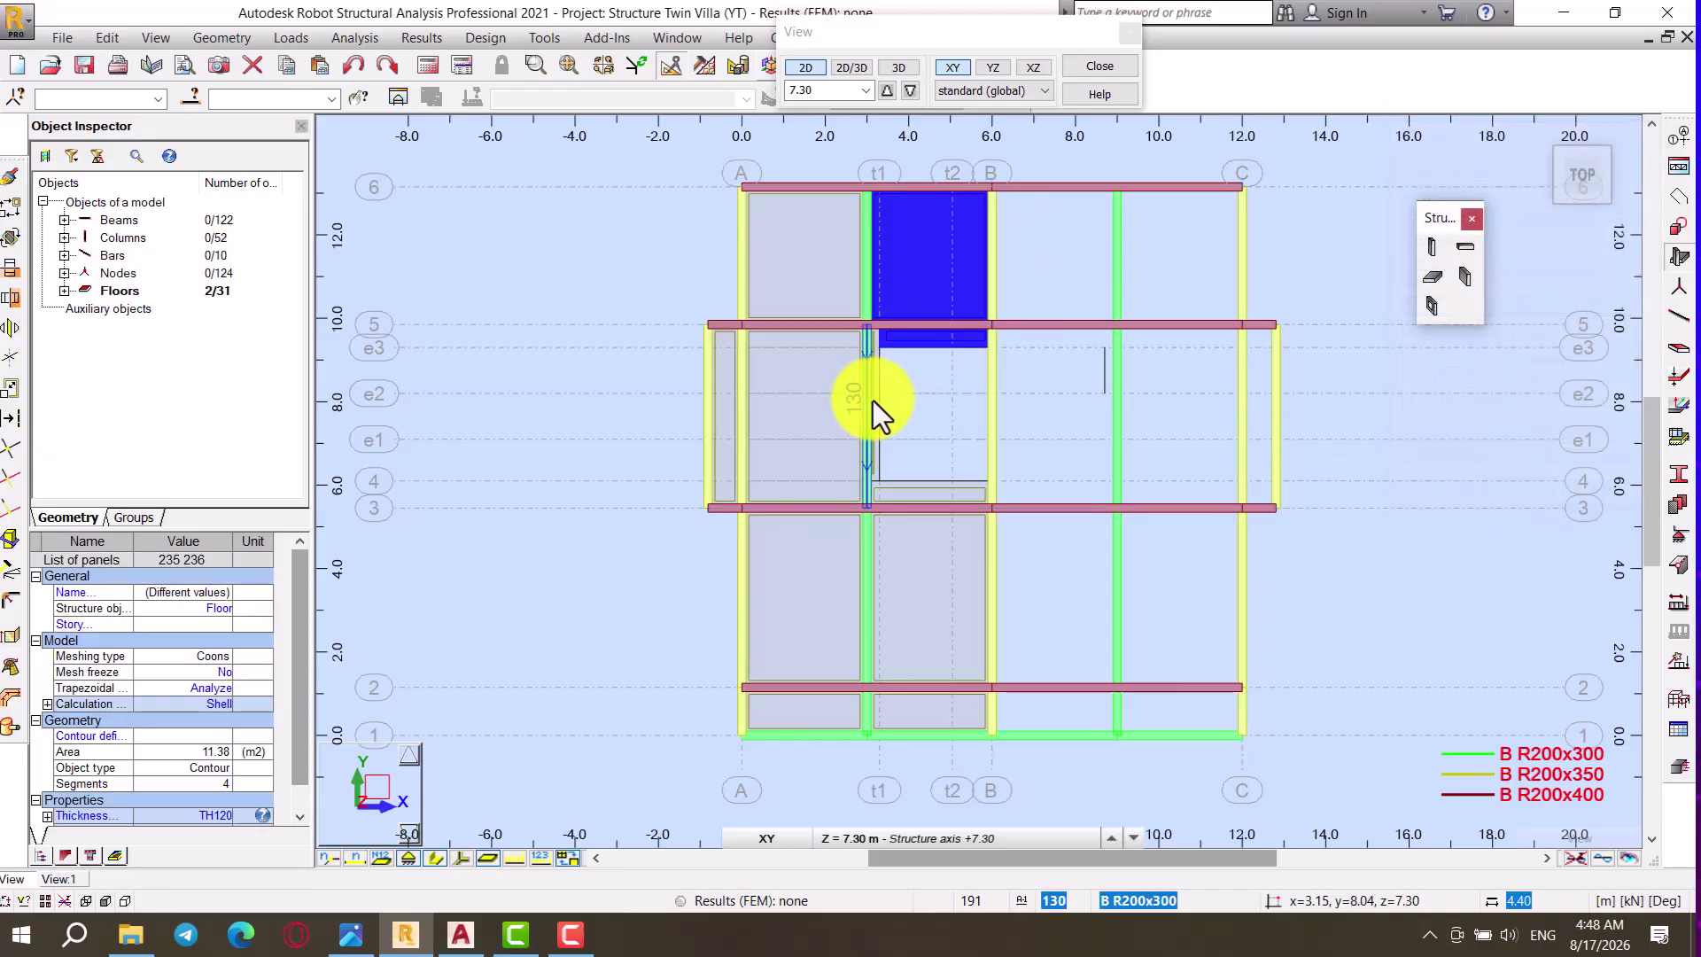
key(Escape)
Step: Select all TH120 slabs in the 7.30 plan as similar to the slab between x = 3.00 m and axis B, axes 5 and 6
click(914, 262)
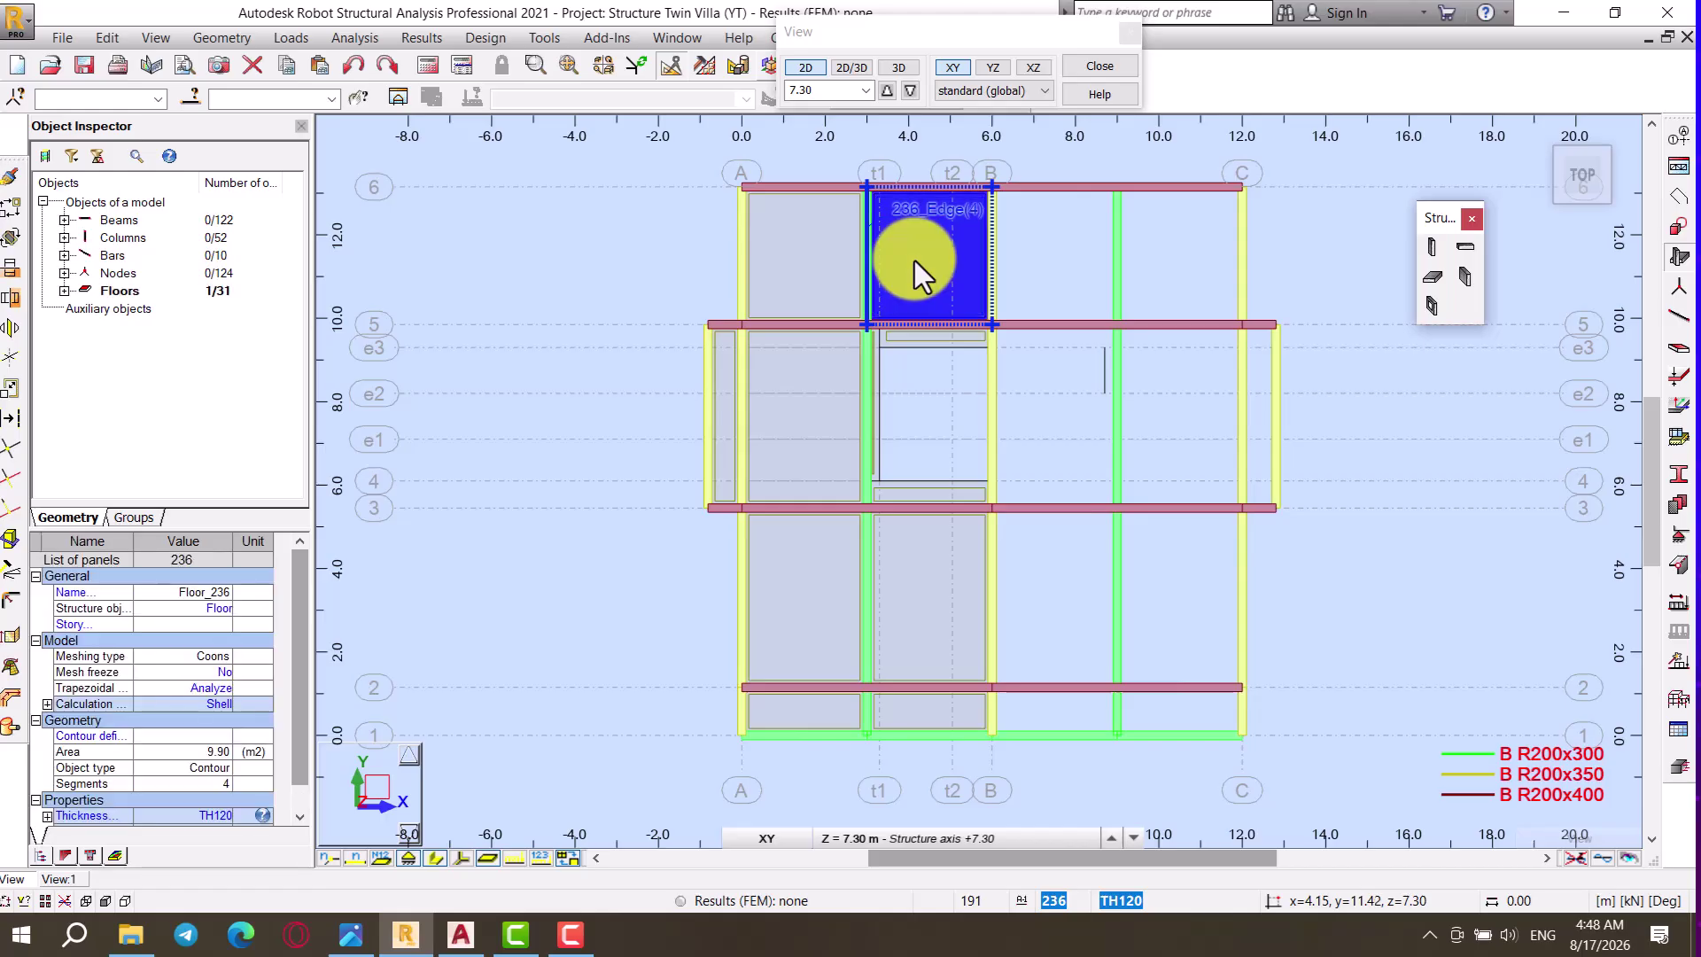
right_click(914, 260)
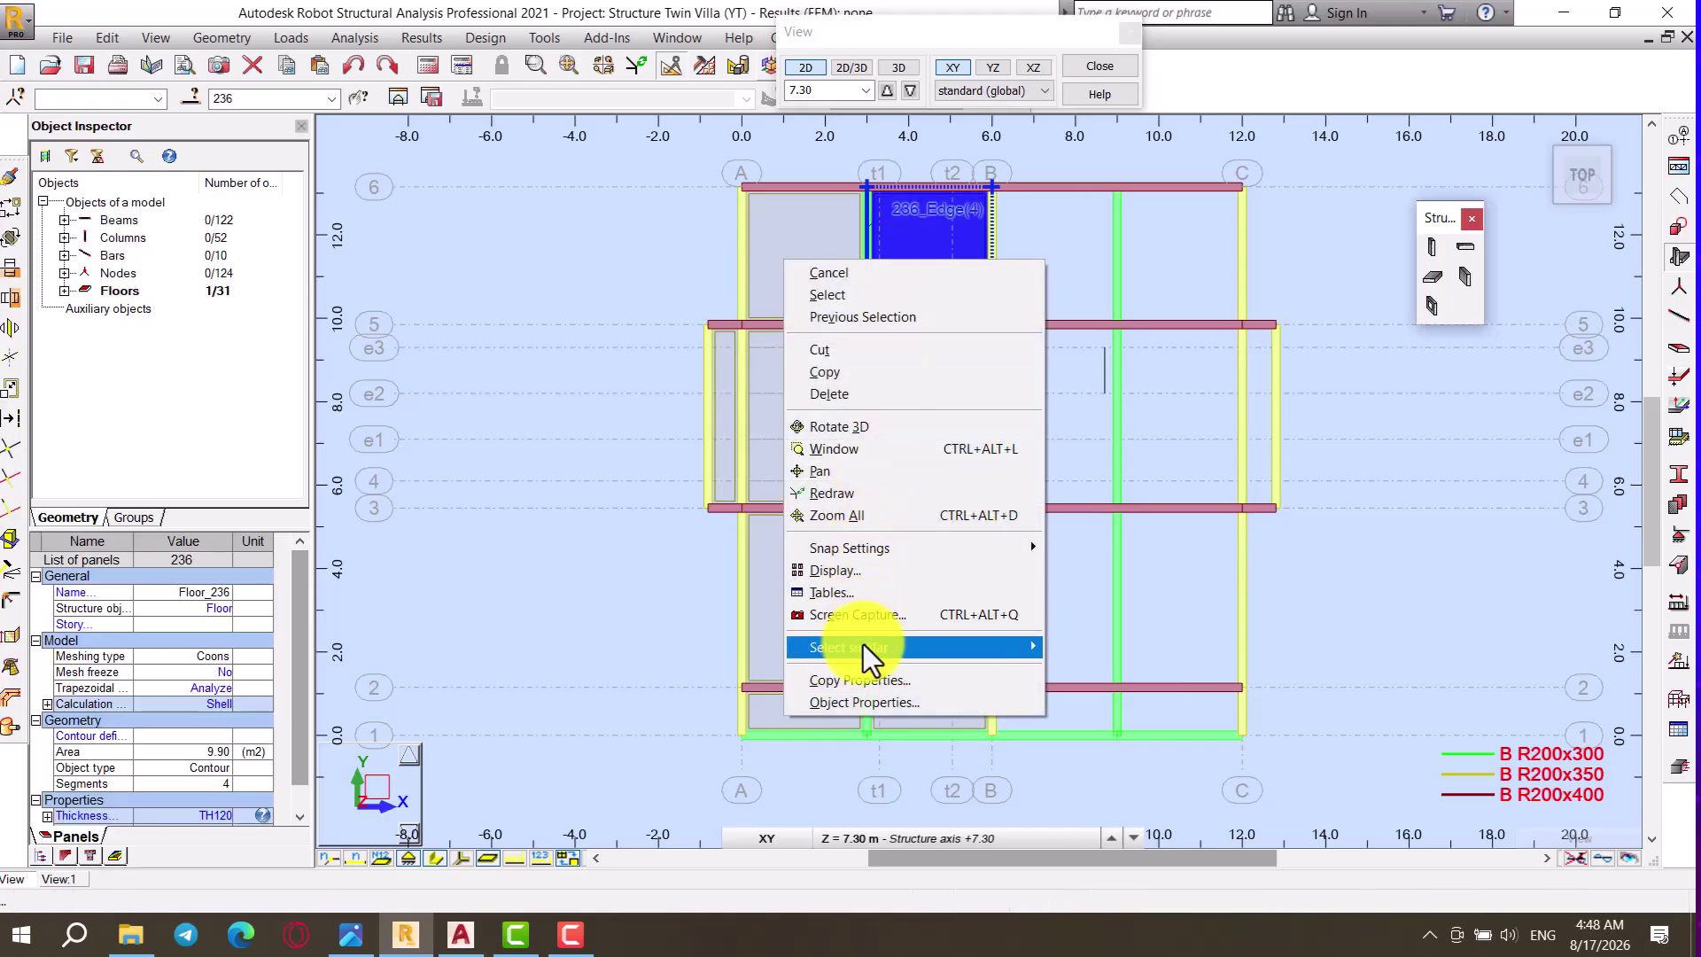
mouse_move(864, 648)
click(1135, 735)
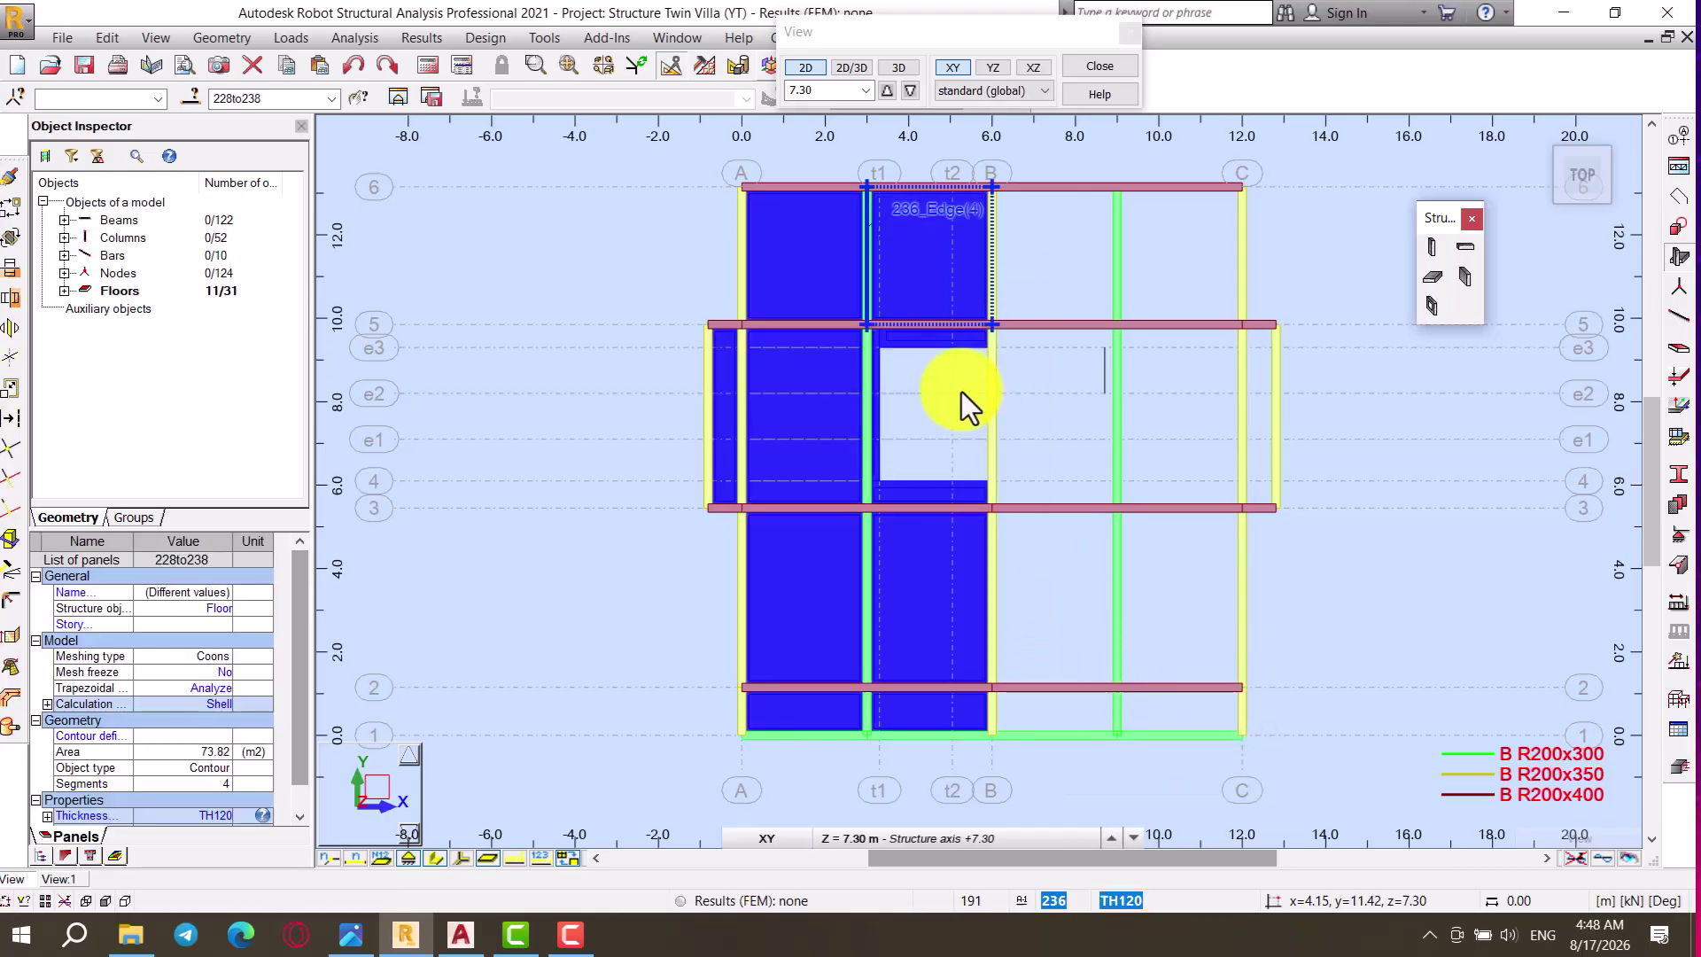
Step: Mirror-copy the selected 7.30 slabs about the vertical plane at 6.00 m on axis B, and clear the selection
click(14, 294)
click(993, 188)
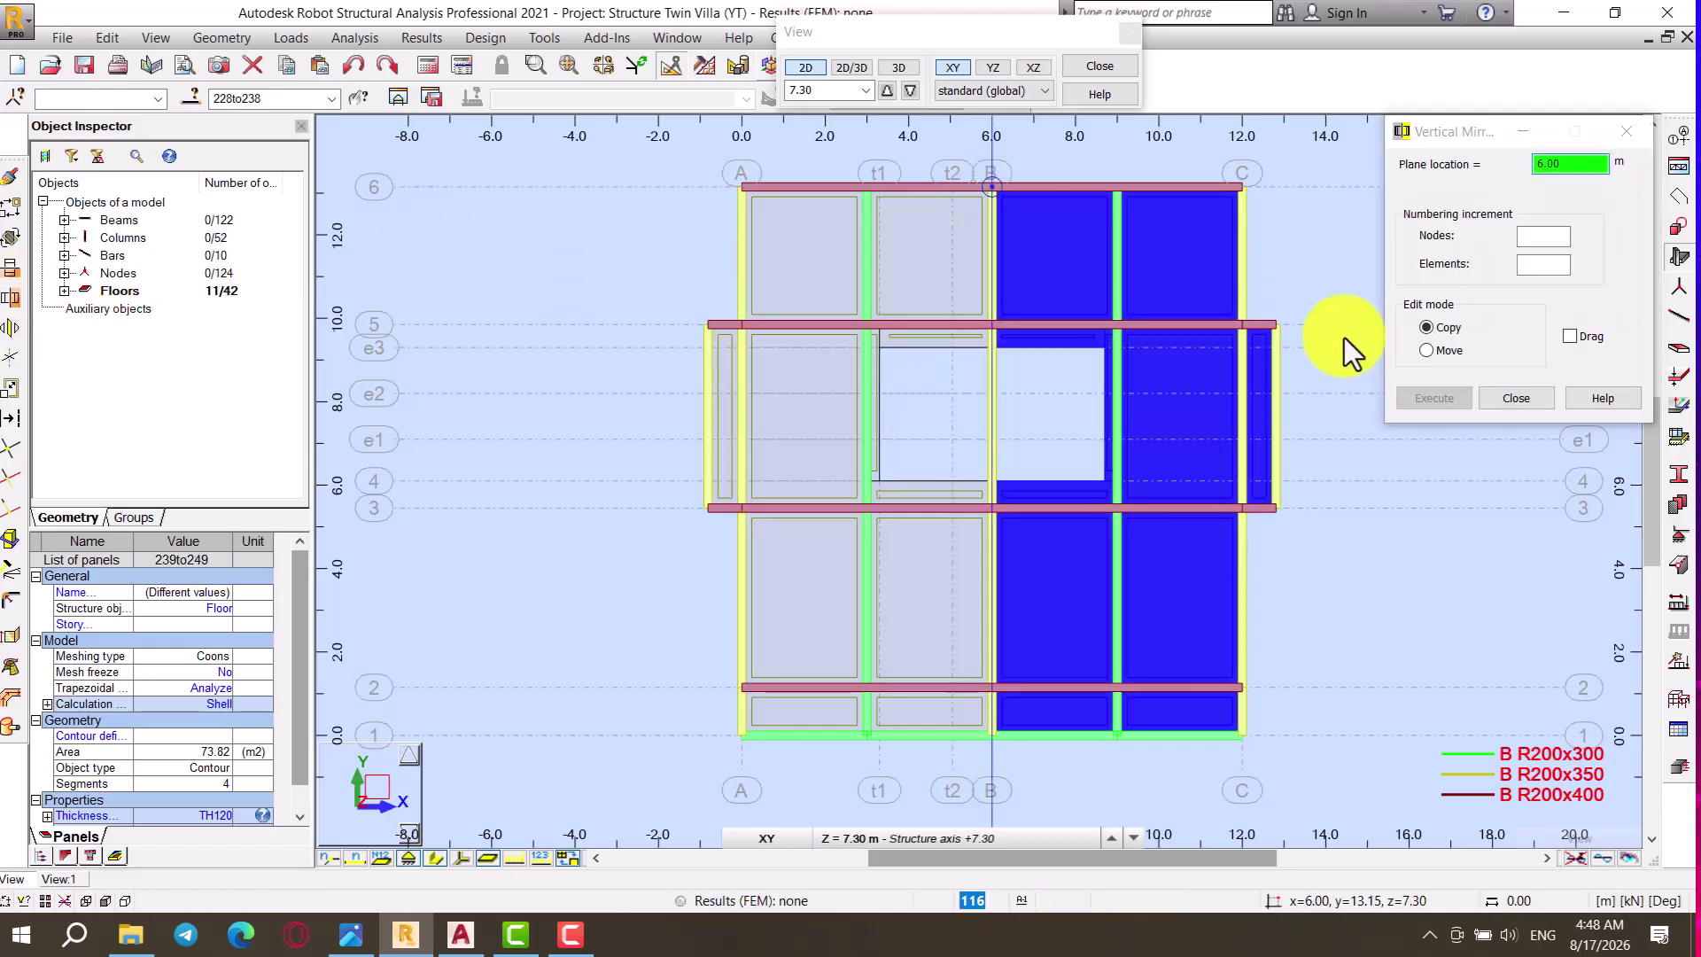
click(1513, 398)
click(1355, 312)
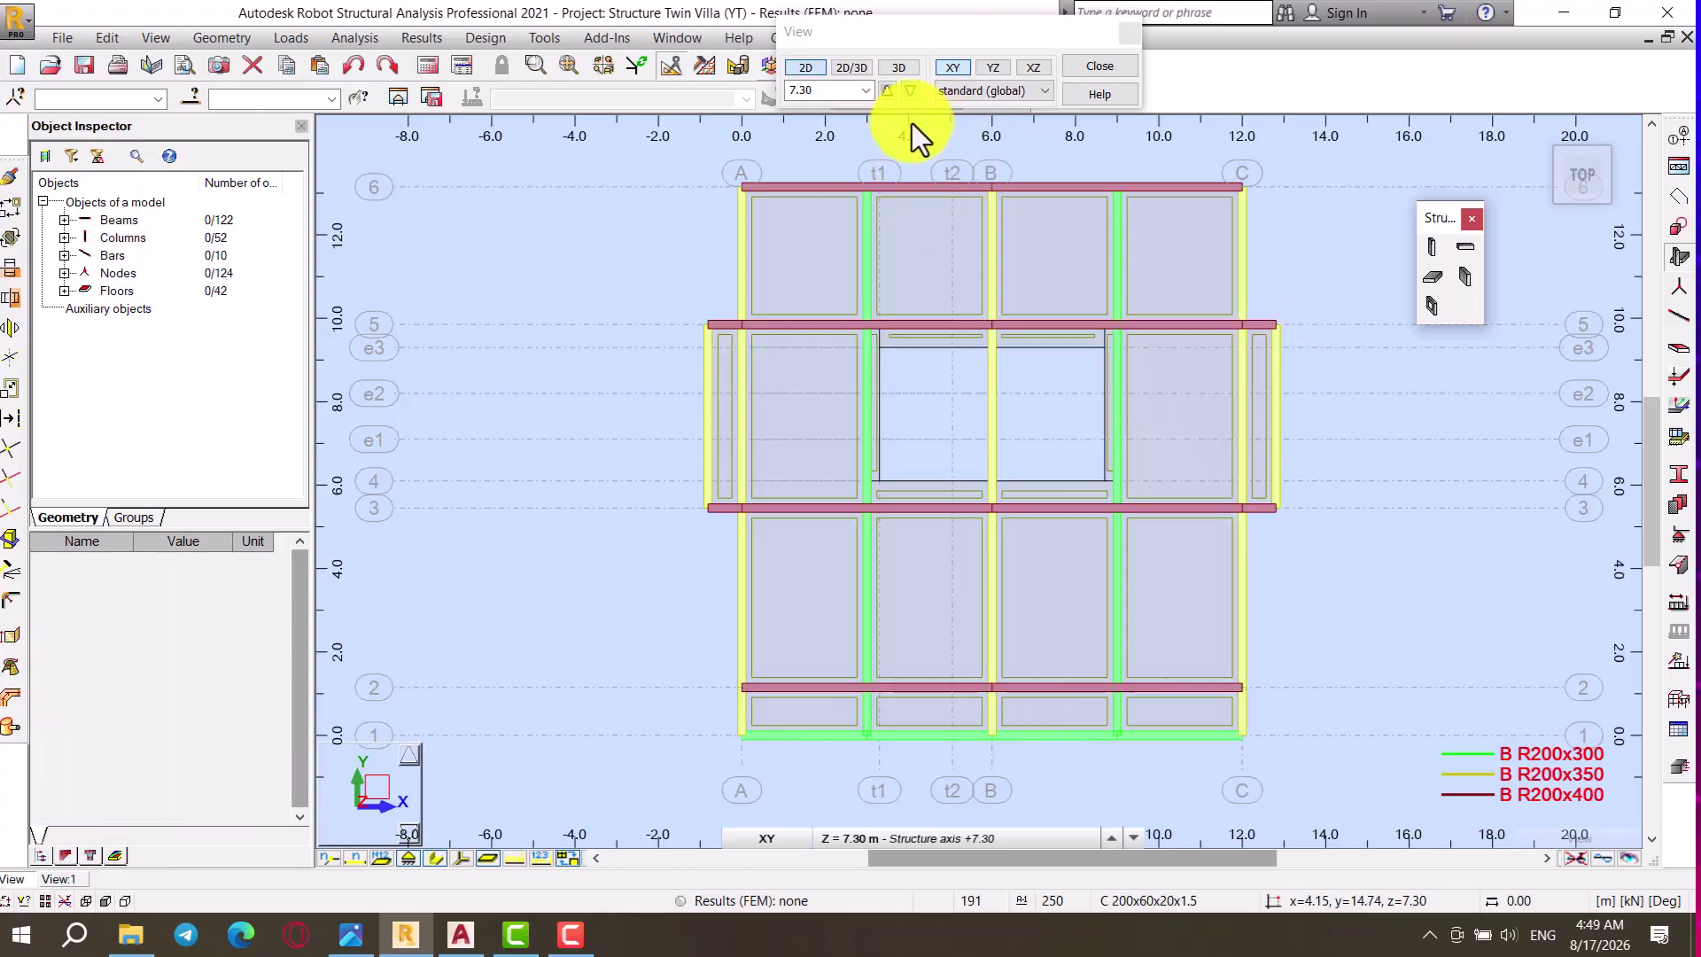
Step: View the model in 3D and select all TH120 slabs at level 7.30 by matching thickness
click(899, 67)
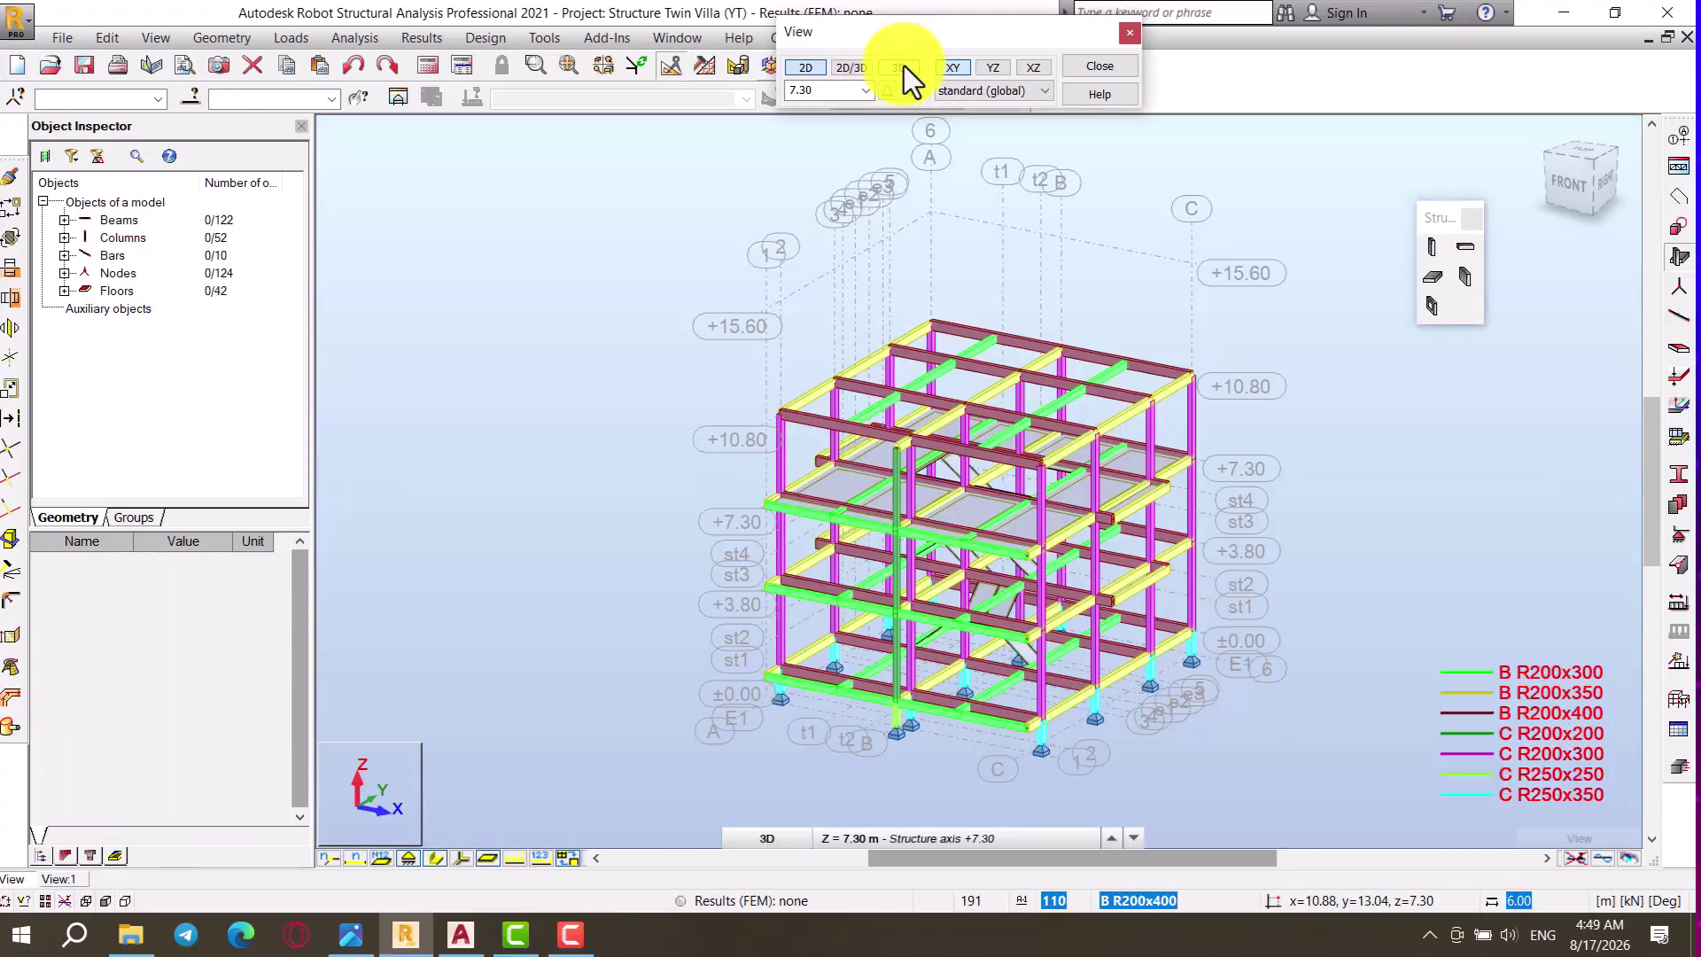
right_click(666, 354)
click(604, 469)
drag(611, 468, 1072, 516)
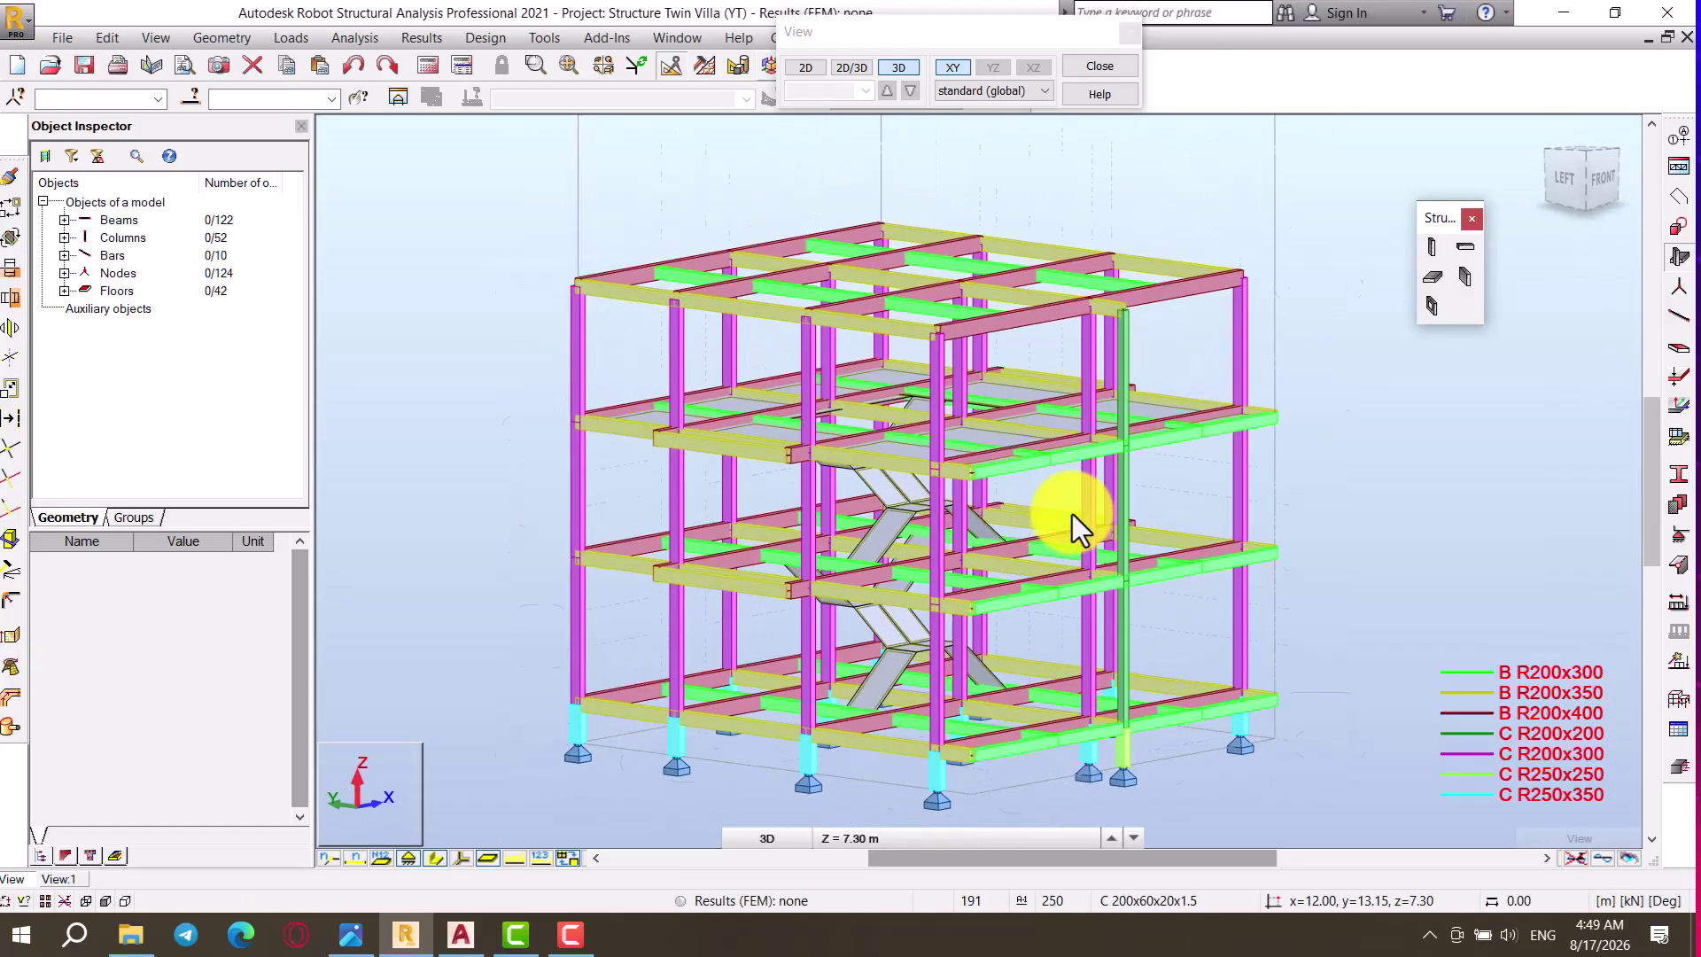
right_click(381, 368)
click(380, 372)
scroll(630, 427, up, 3)
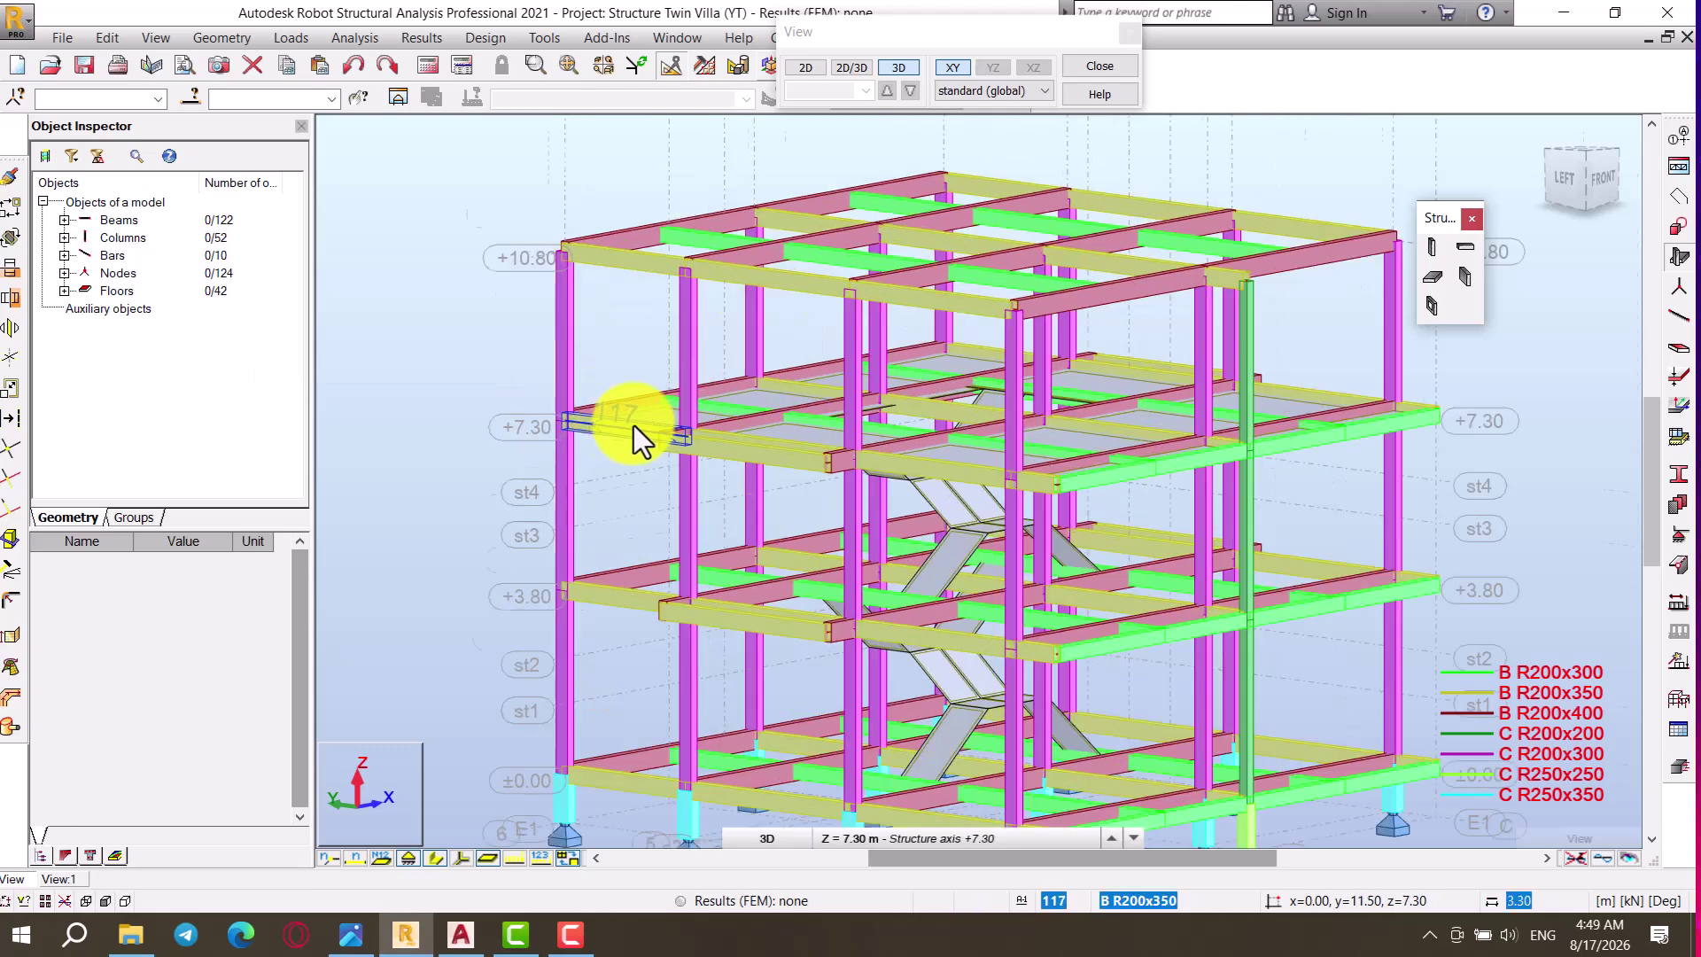
click(654, 415)
right_click(654, 414)
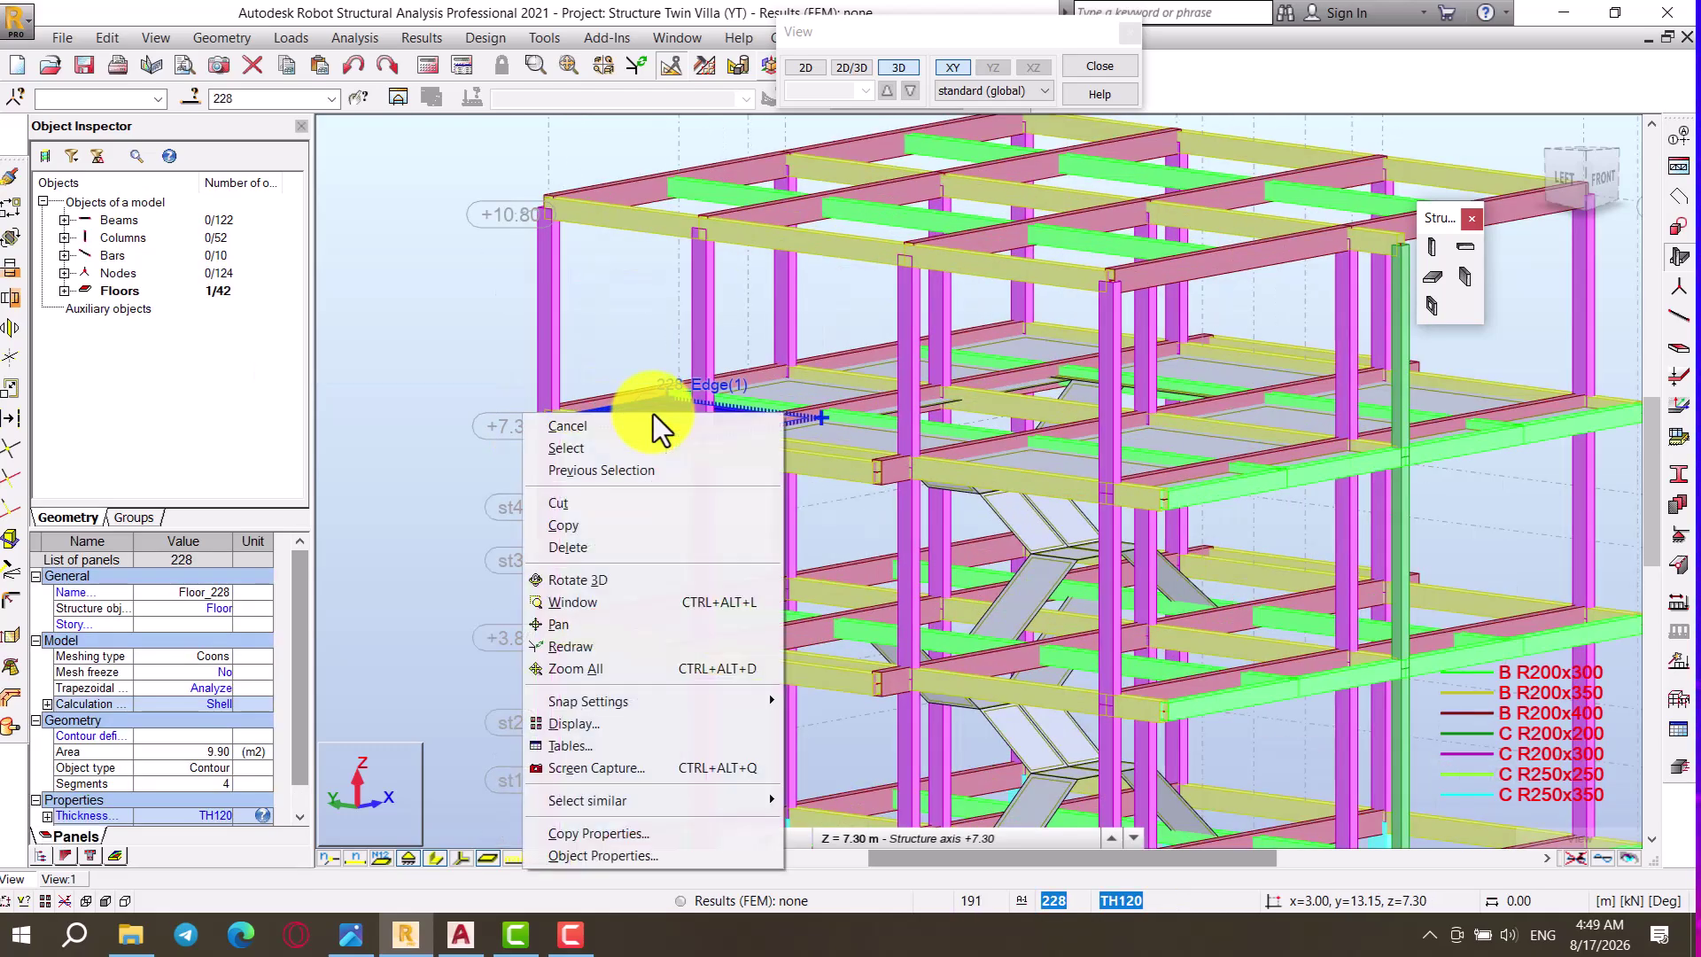
mouse_move(664, 814)
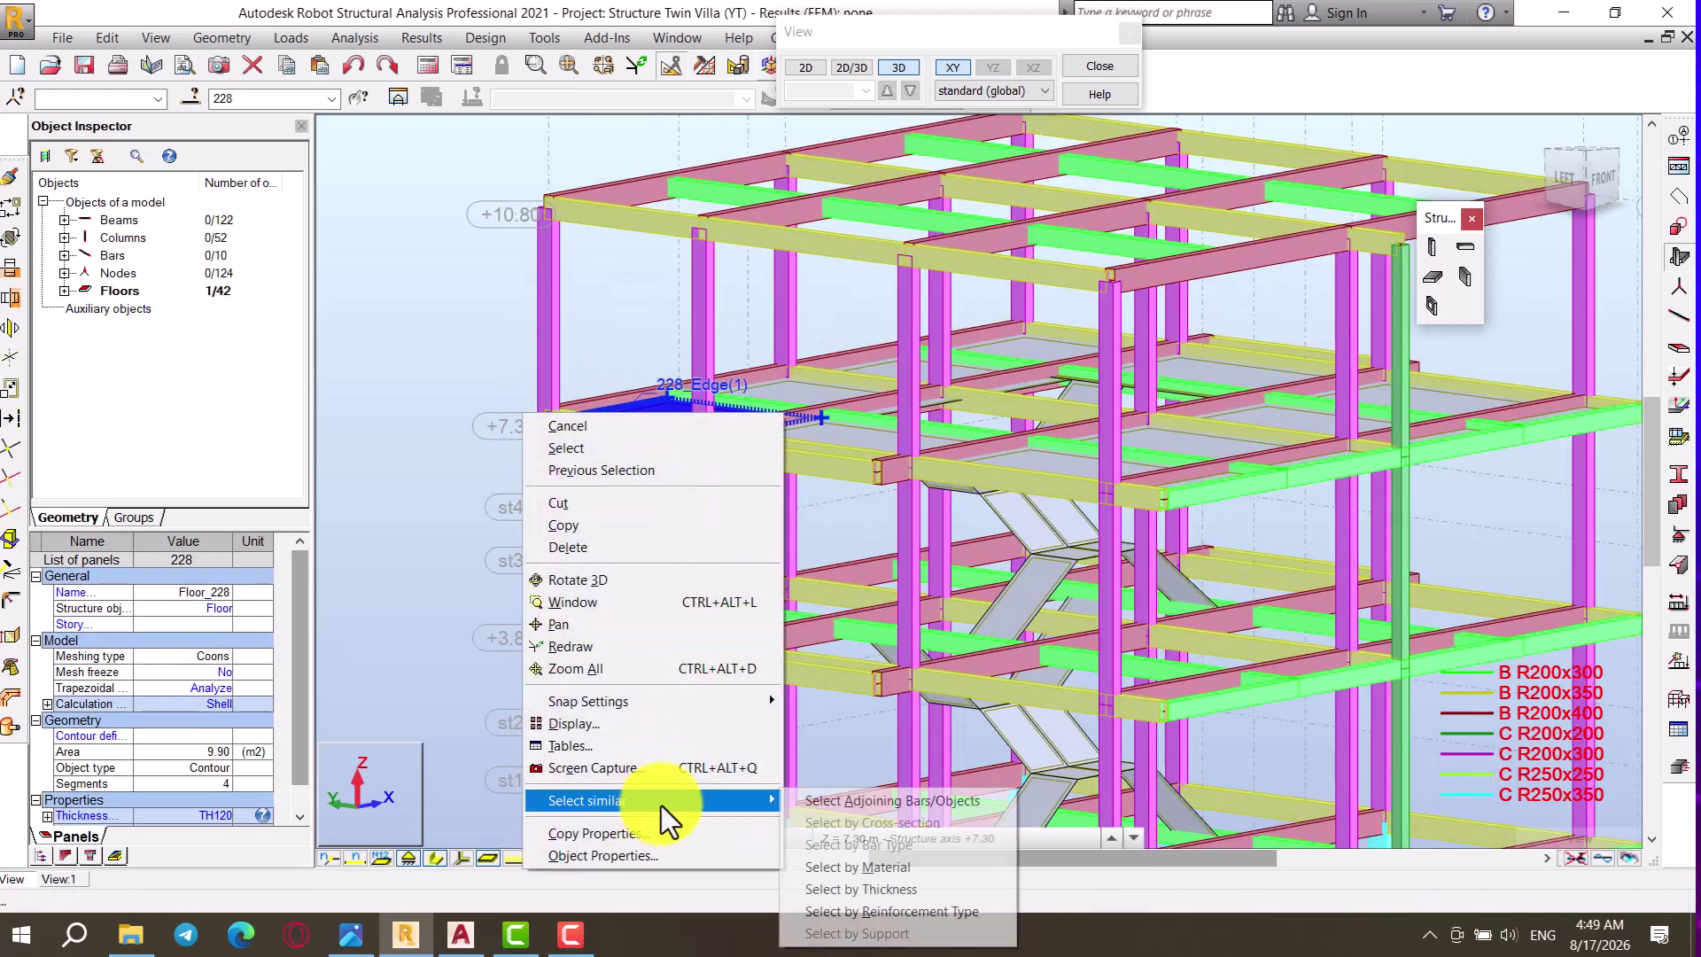
click(896, 886)
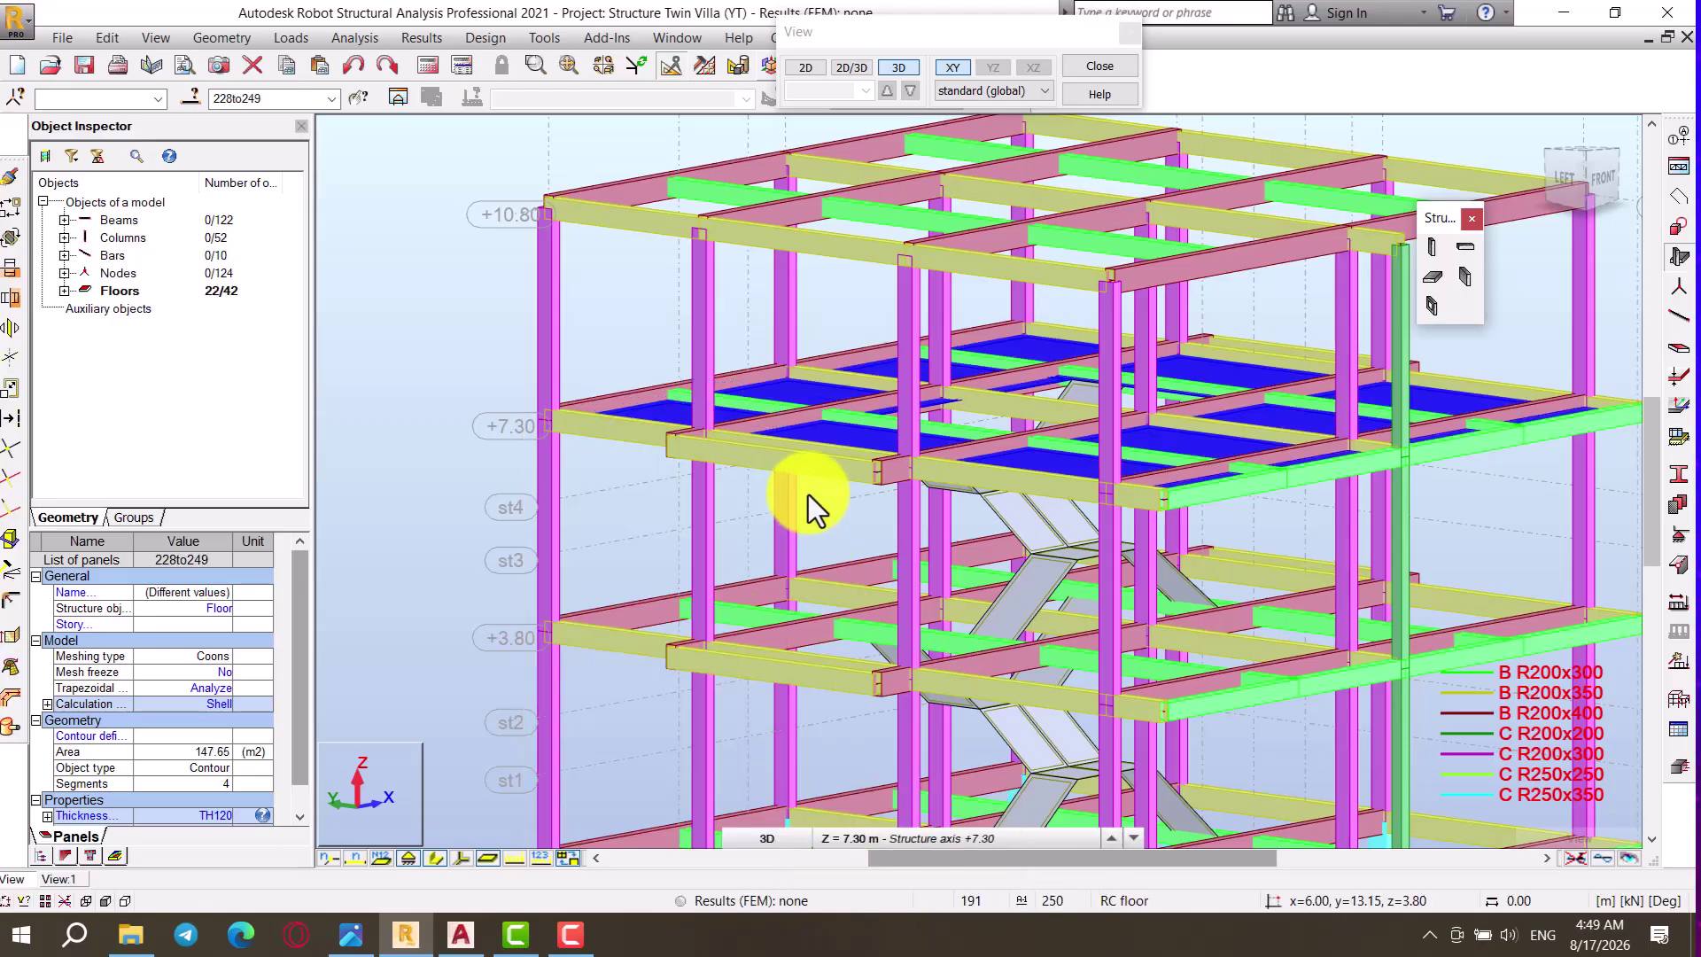
Step: Copy the selected slabs down to level 3.80 with a translation of 0.00, 0.00, -3.50
scroll(808, 494, down, 3)
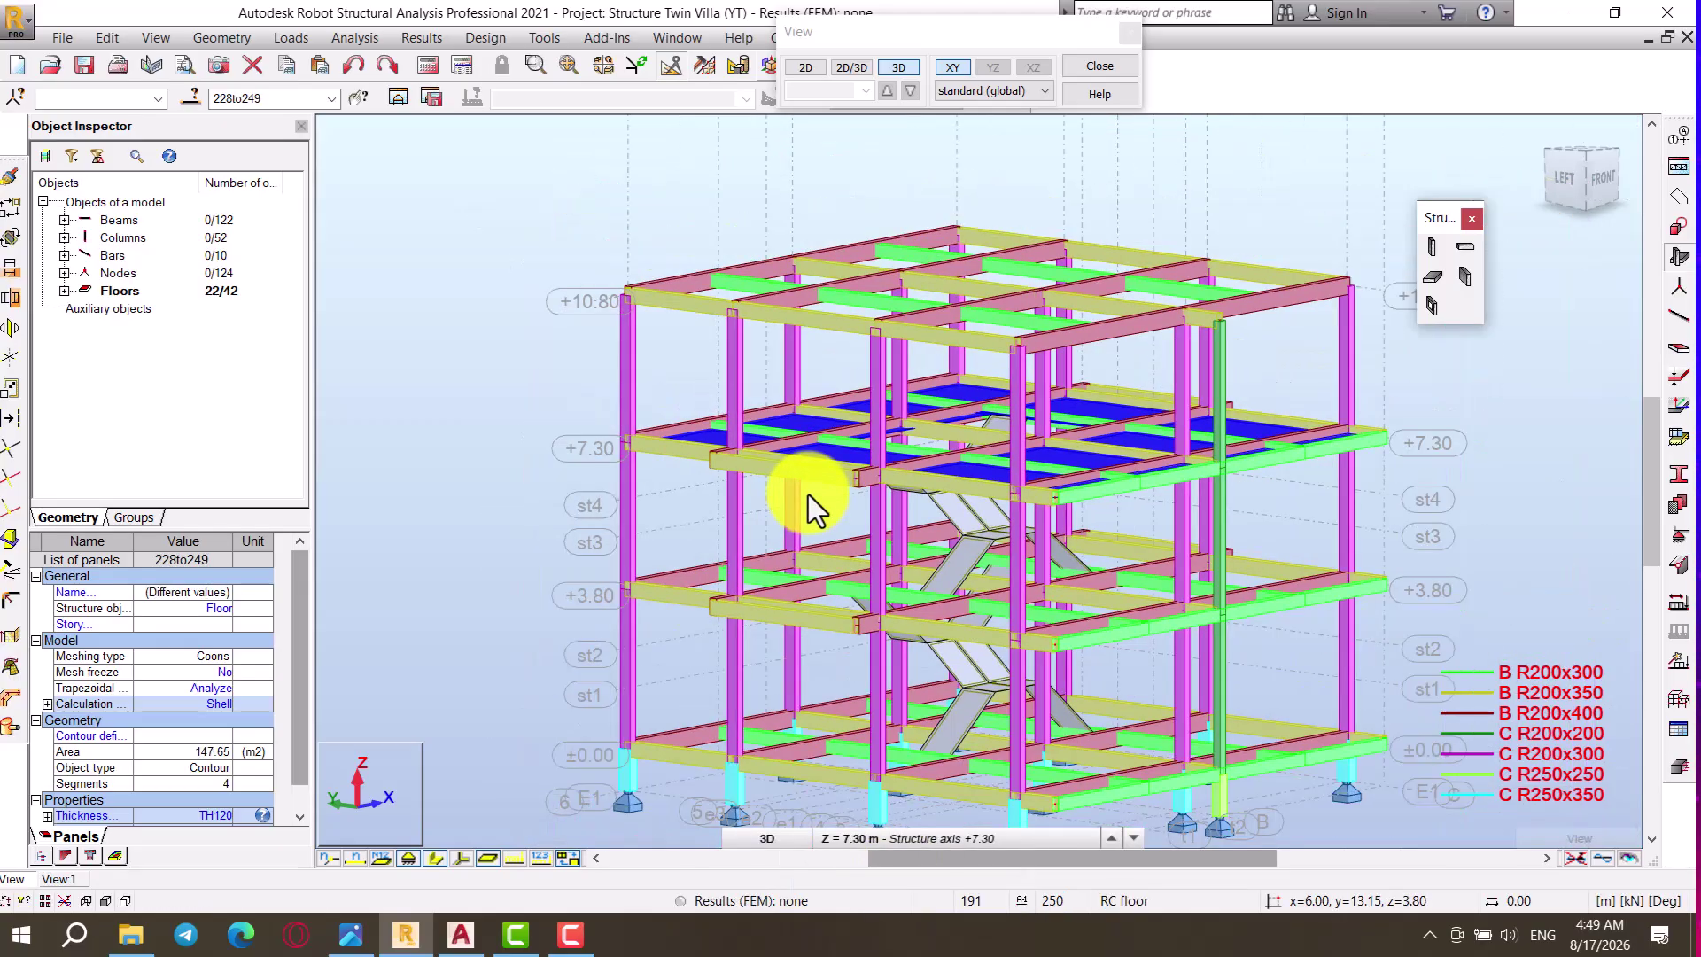
click(11, 209)
scroll(586, 461, up, 1)
click(632, 448)
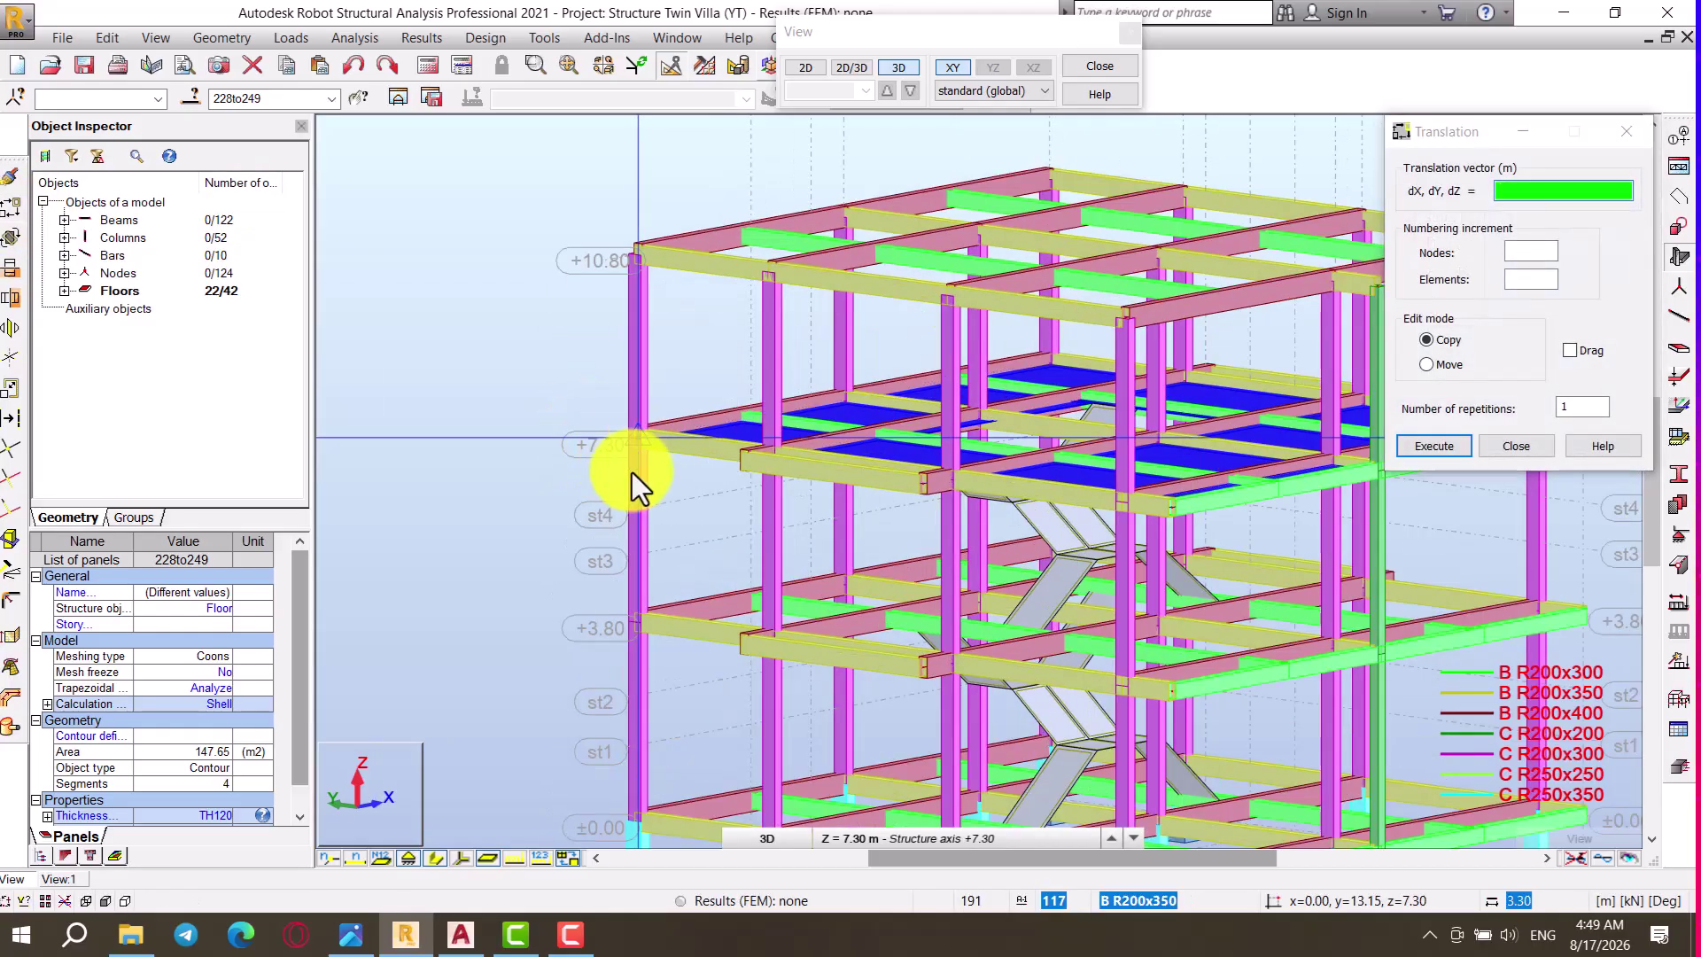
click(634, 627)
scroll(624, 459, down, 1)
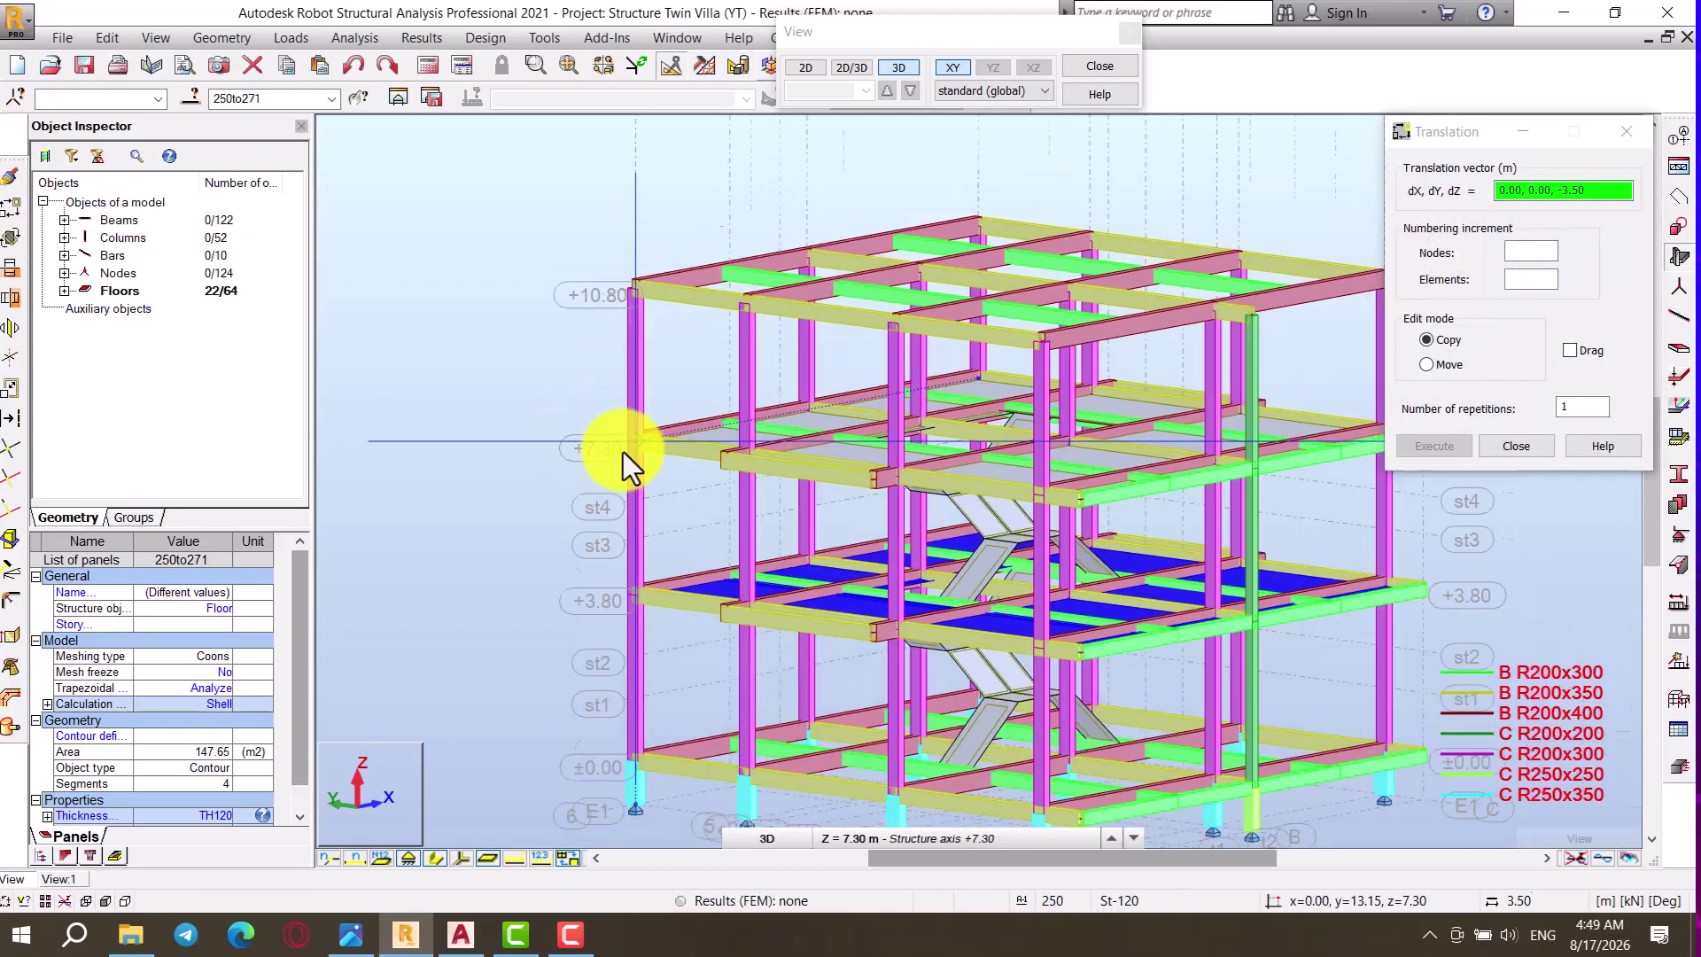
click(1514, 447)
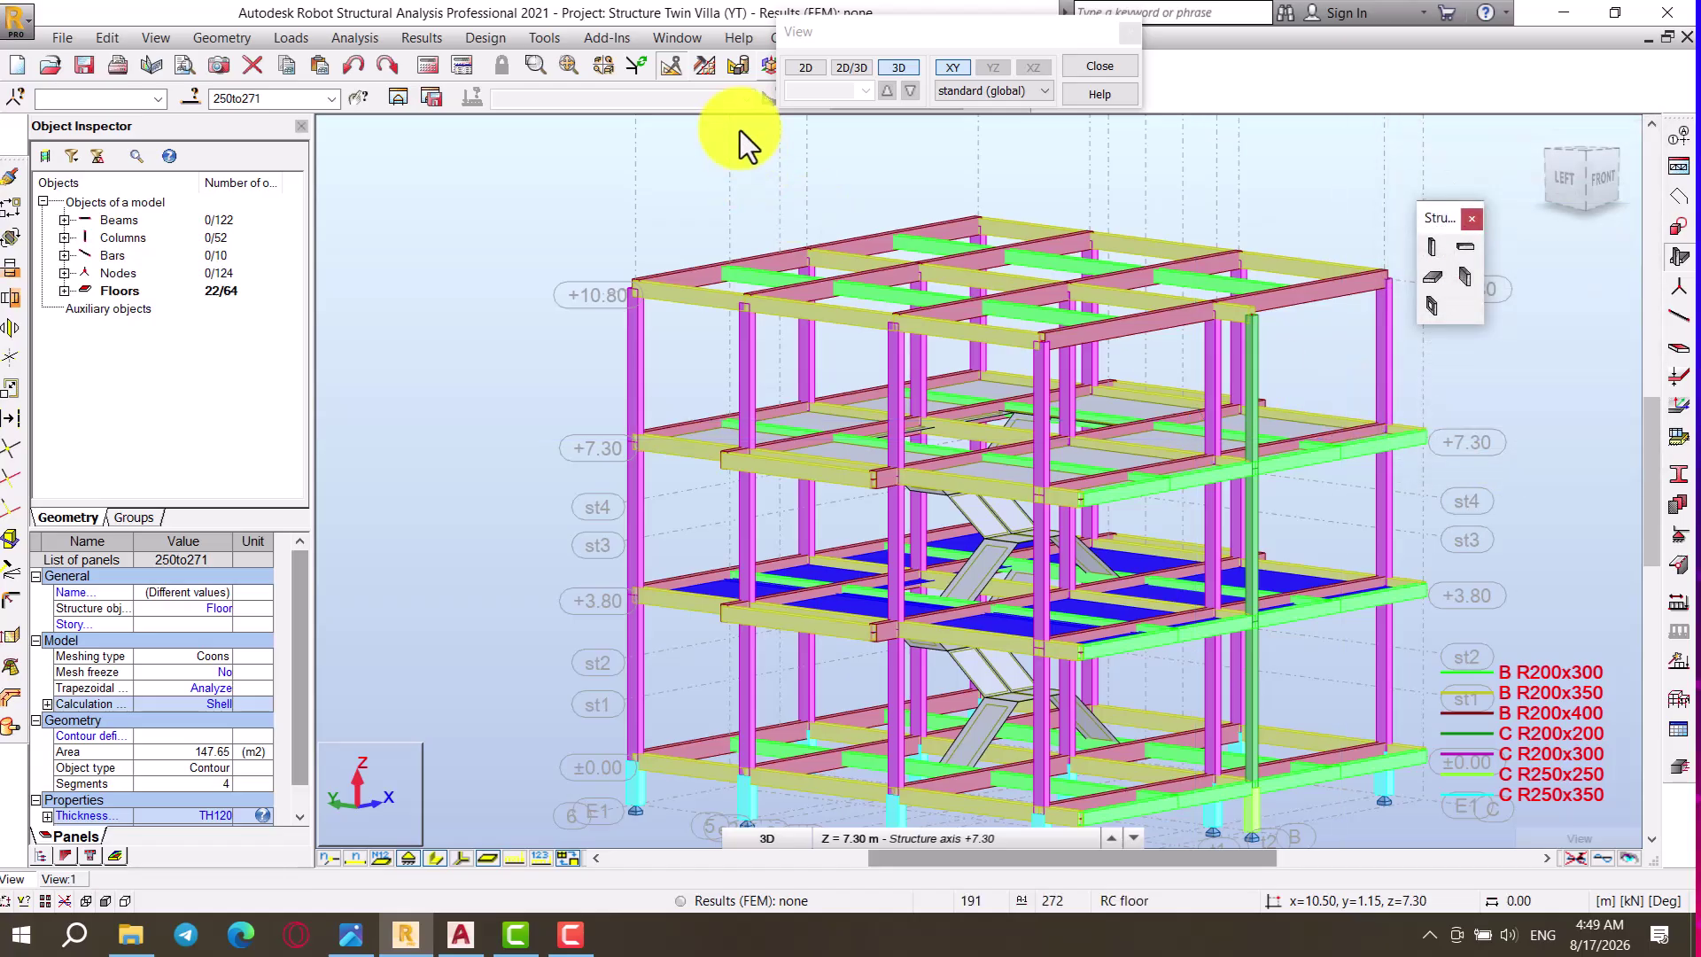
Step: Show the 3.80 plan and delete the narrow slab strip from x = 3.00 m to t1 between axes 4 and 5
click(804, 67)
click(912, 89)
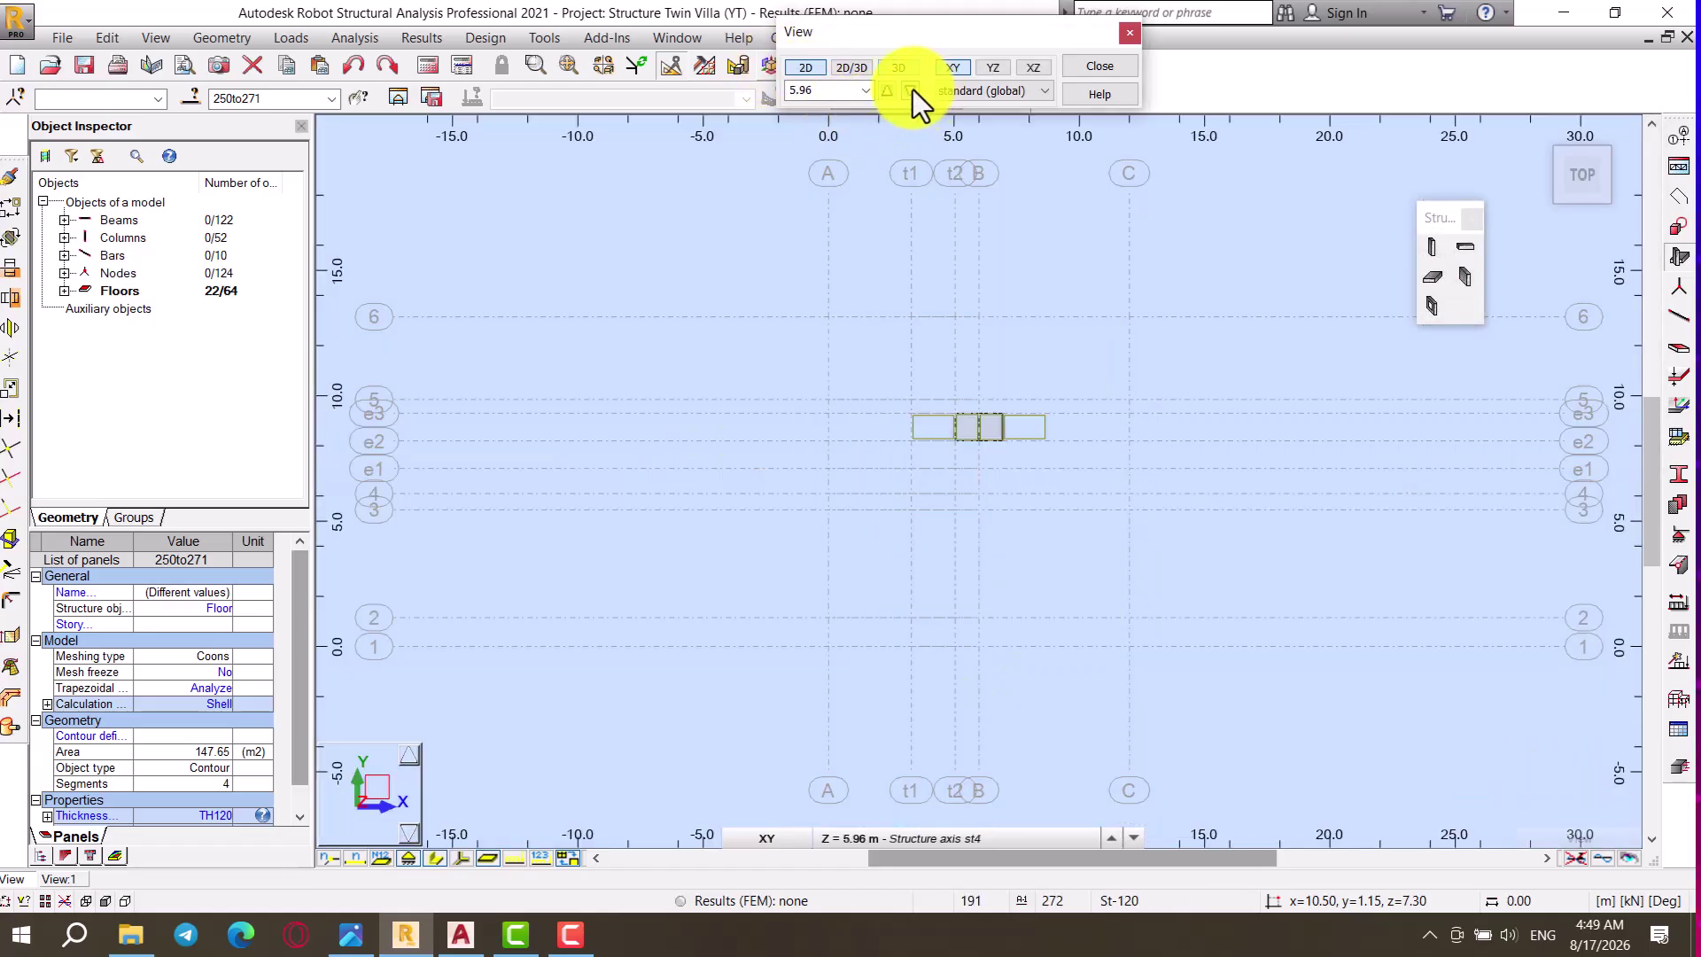
click(925, 260)
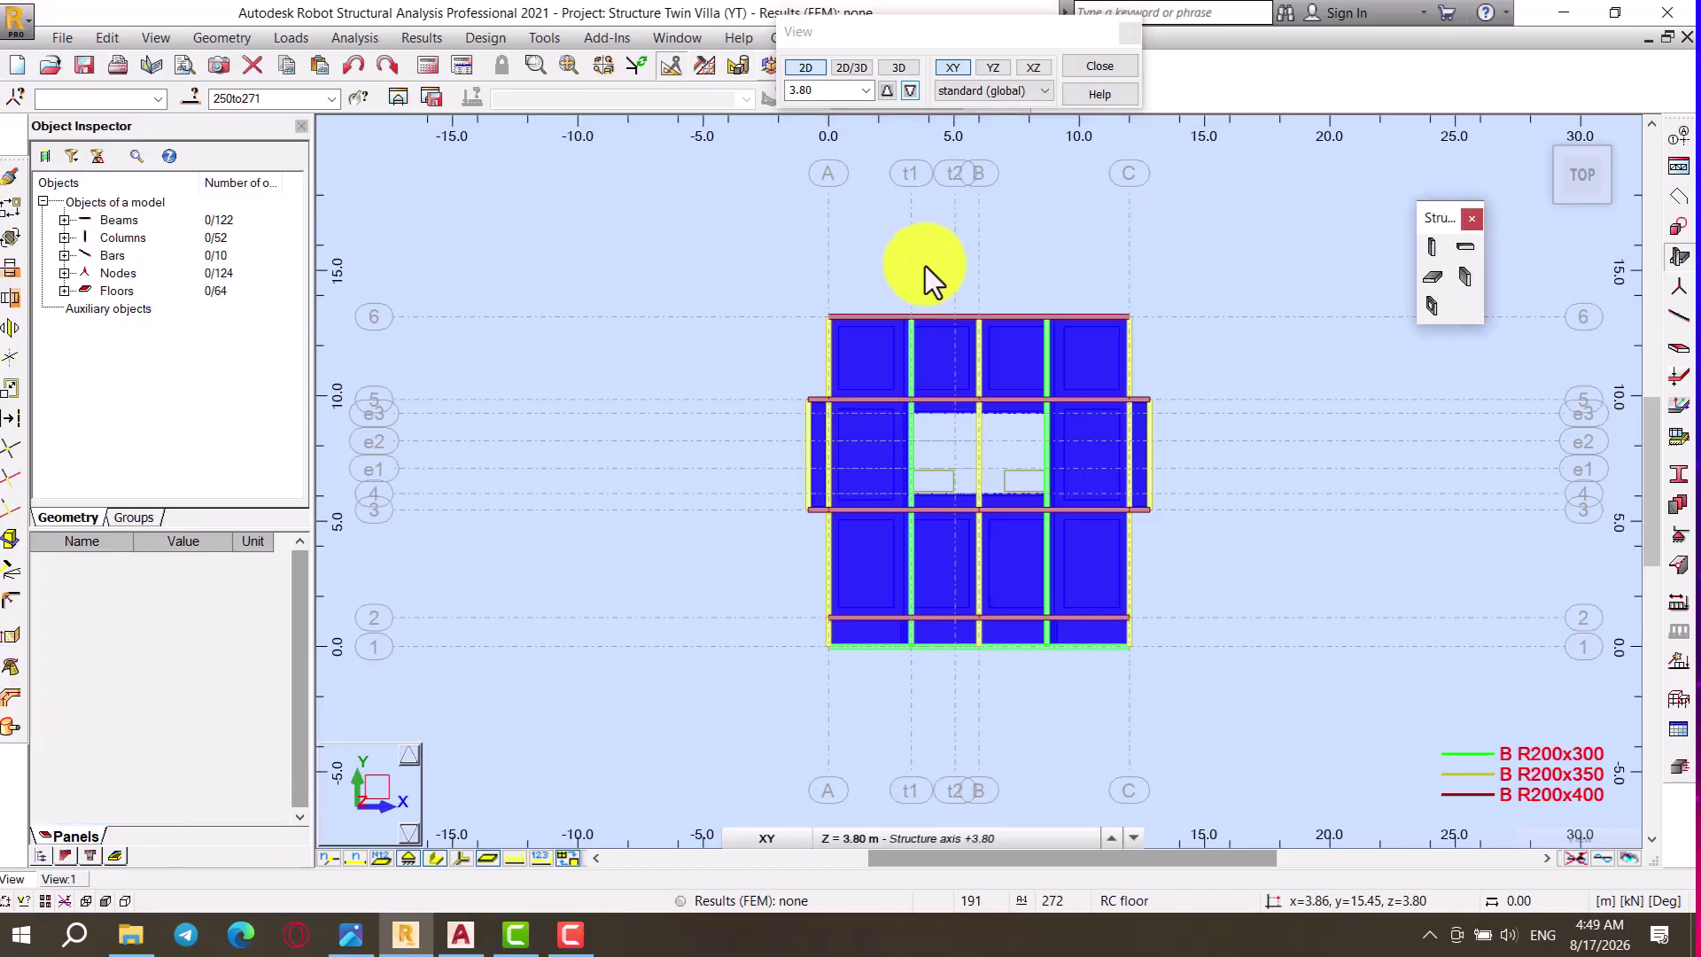
scroll(938, 478, up, 4)
scroll(880, 395, up, 1)
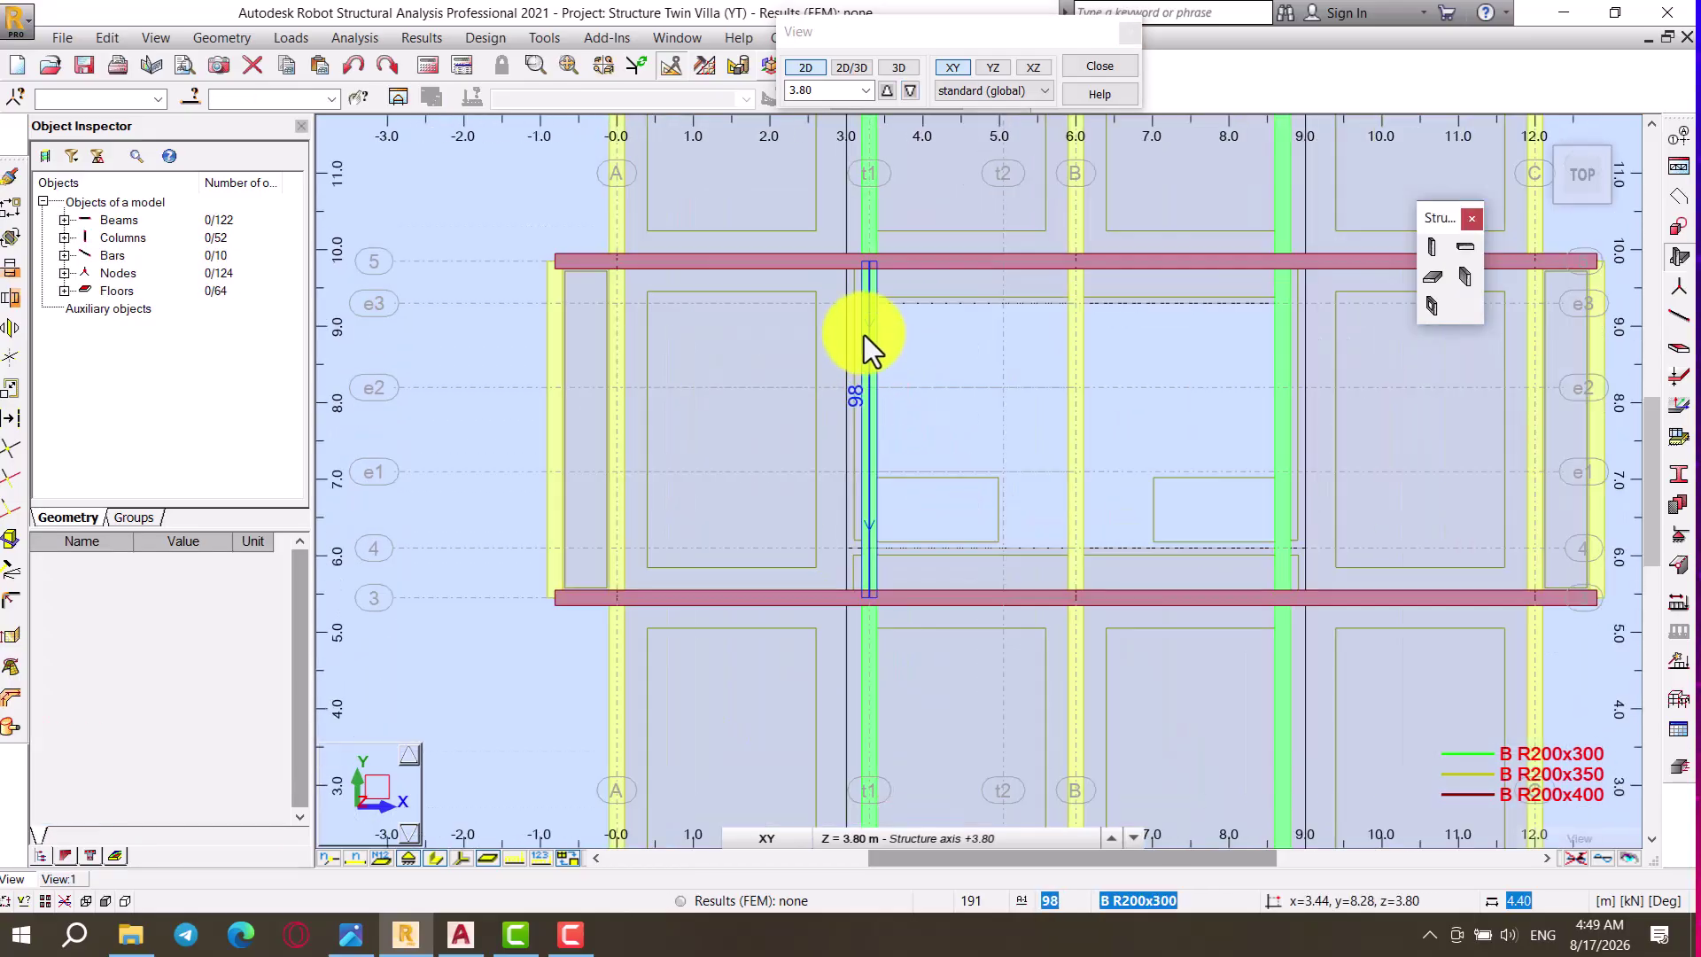
click(890, 338)
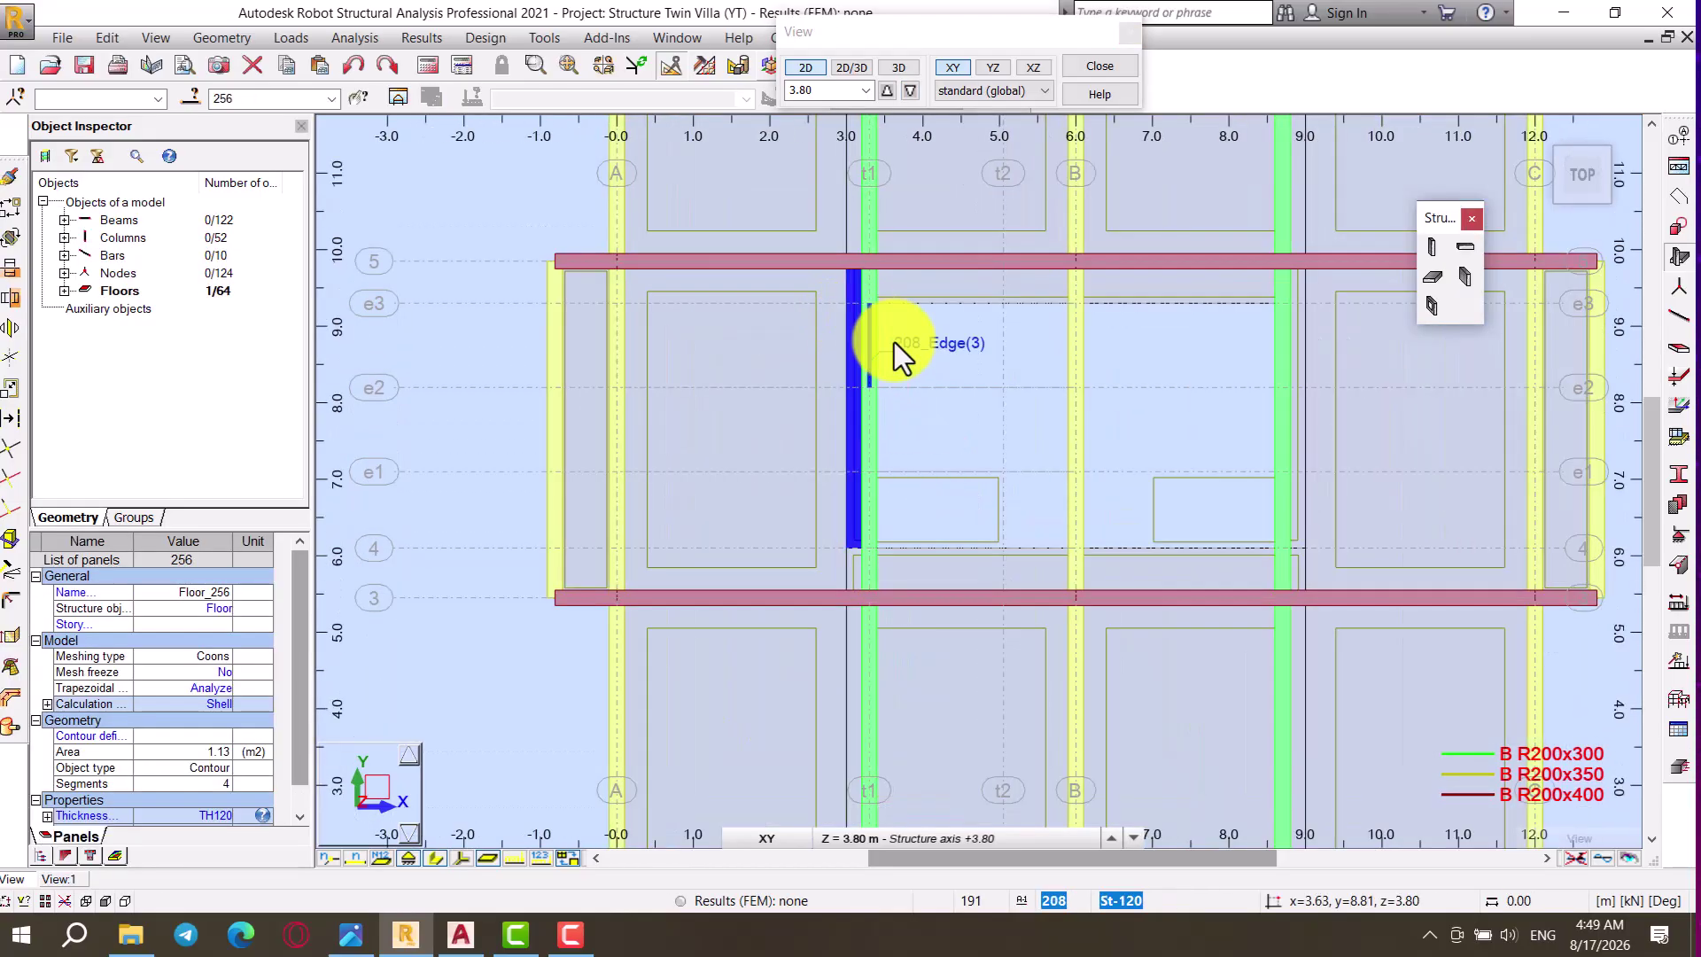
key(Delete)
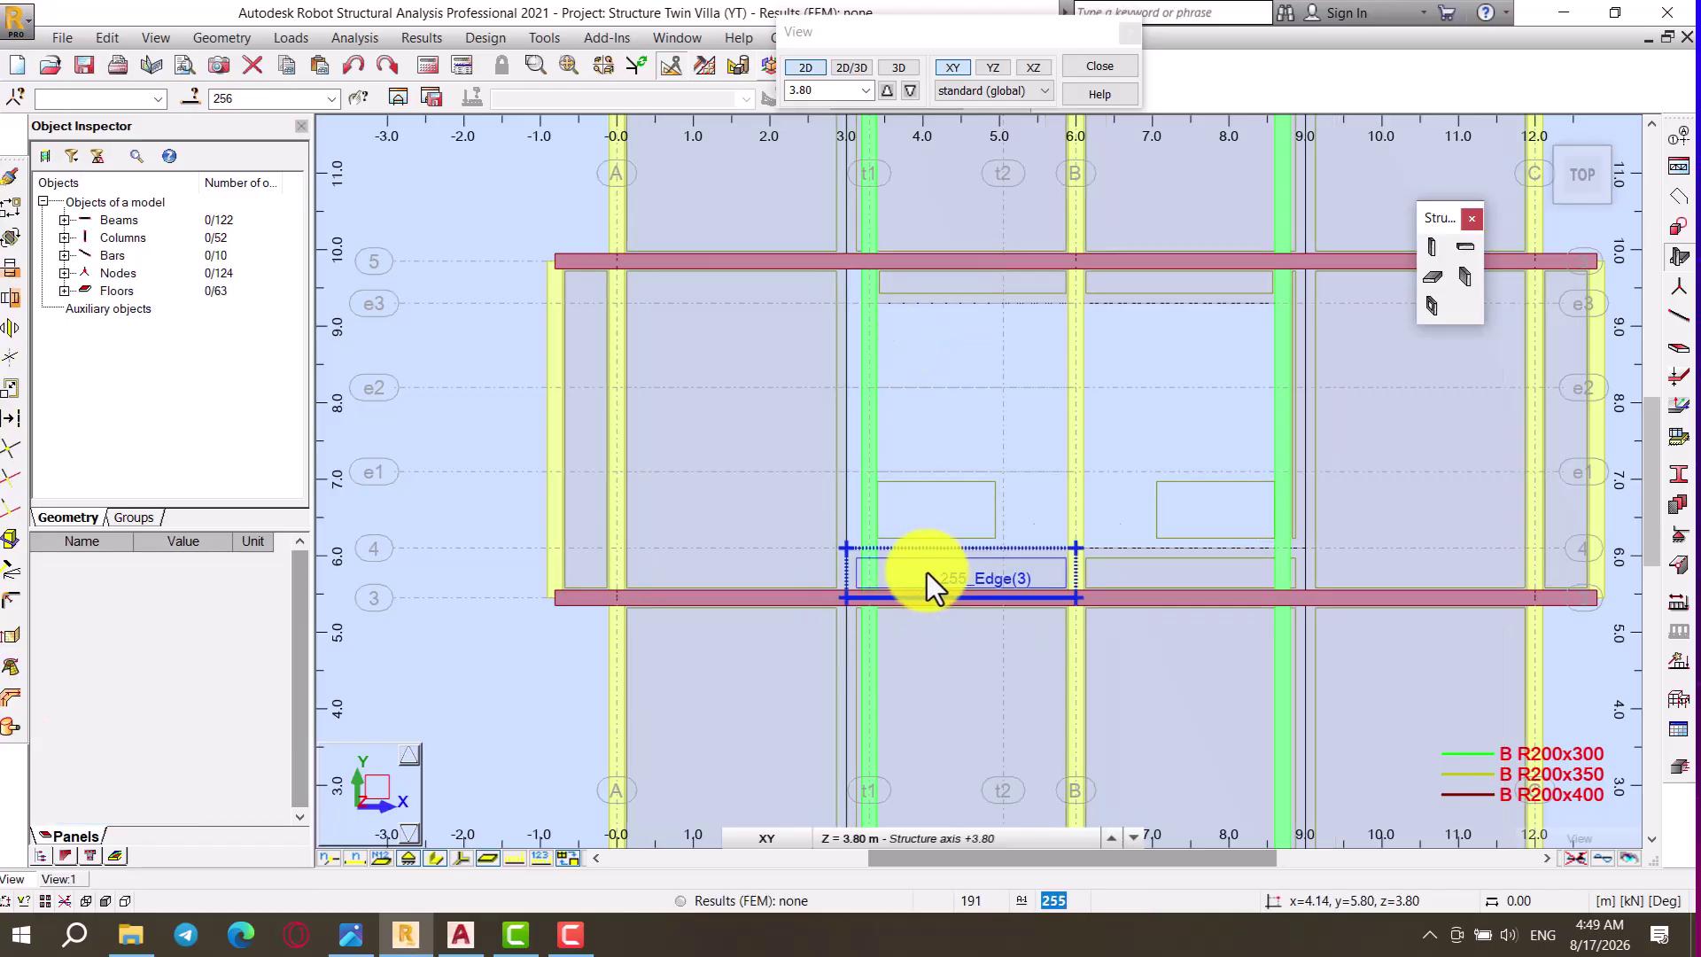
Step: Delete the two slab strips between axes 3 and 4 on both sides of axis B
click(932, 560)
key(Delete)
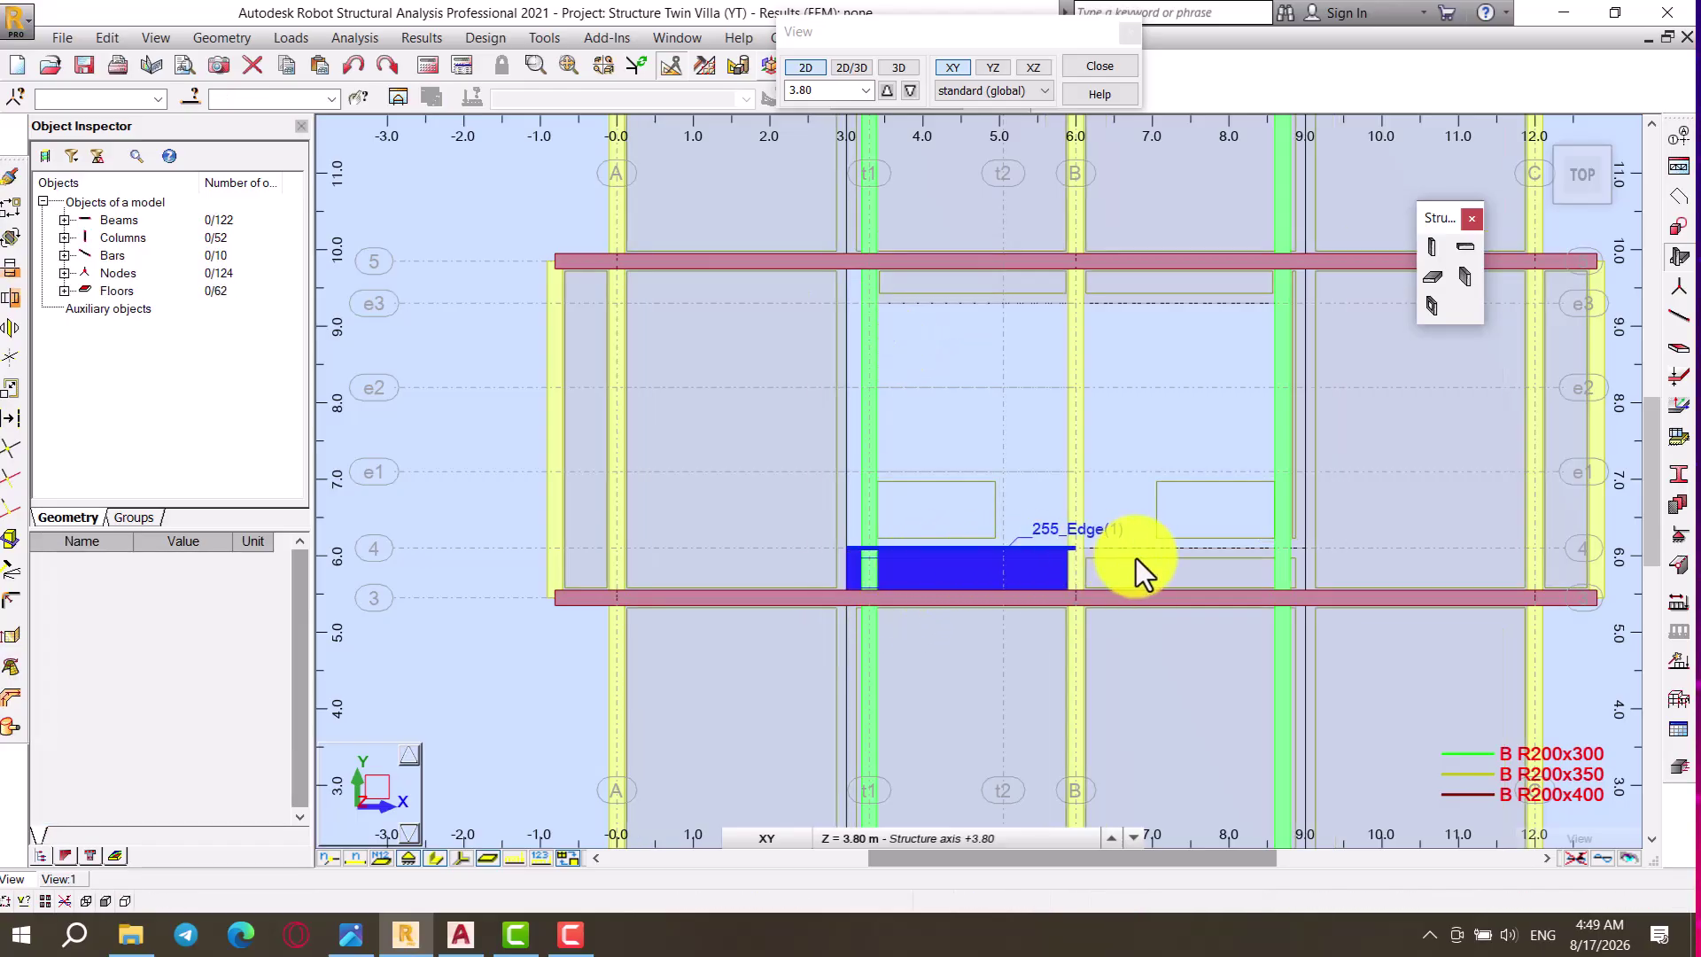
click(1137, 565)
key(Delete)
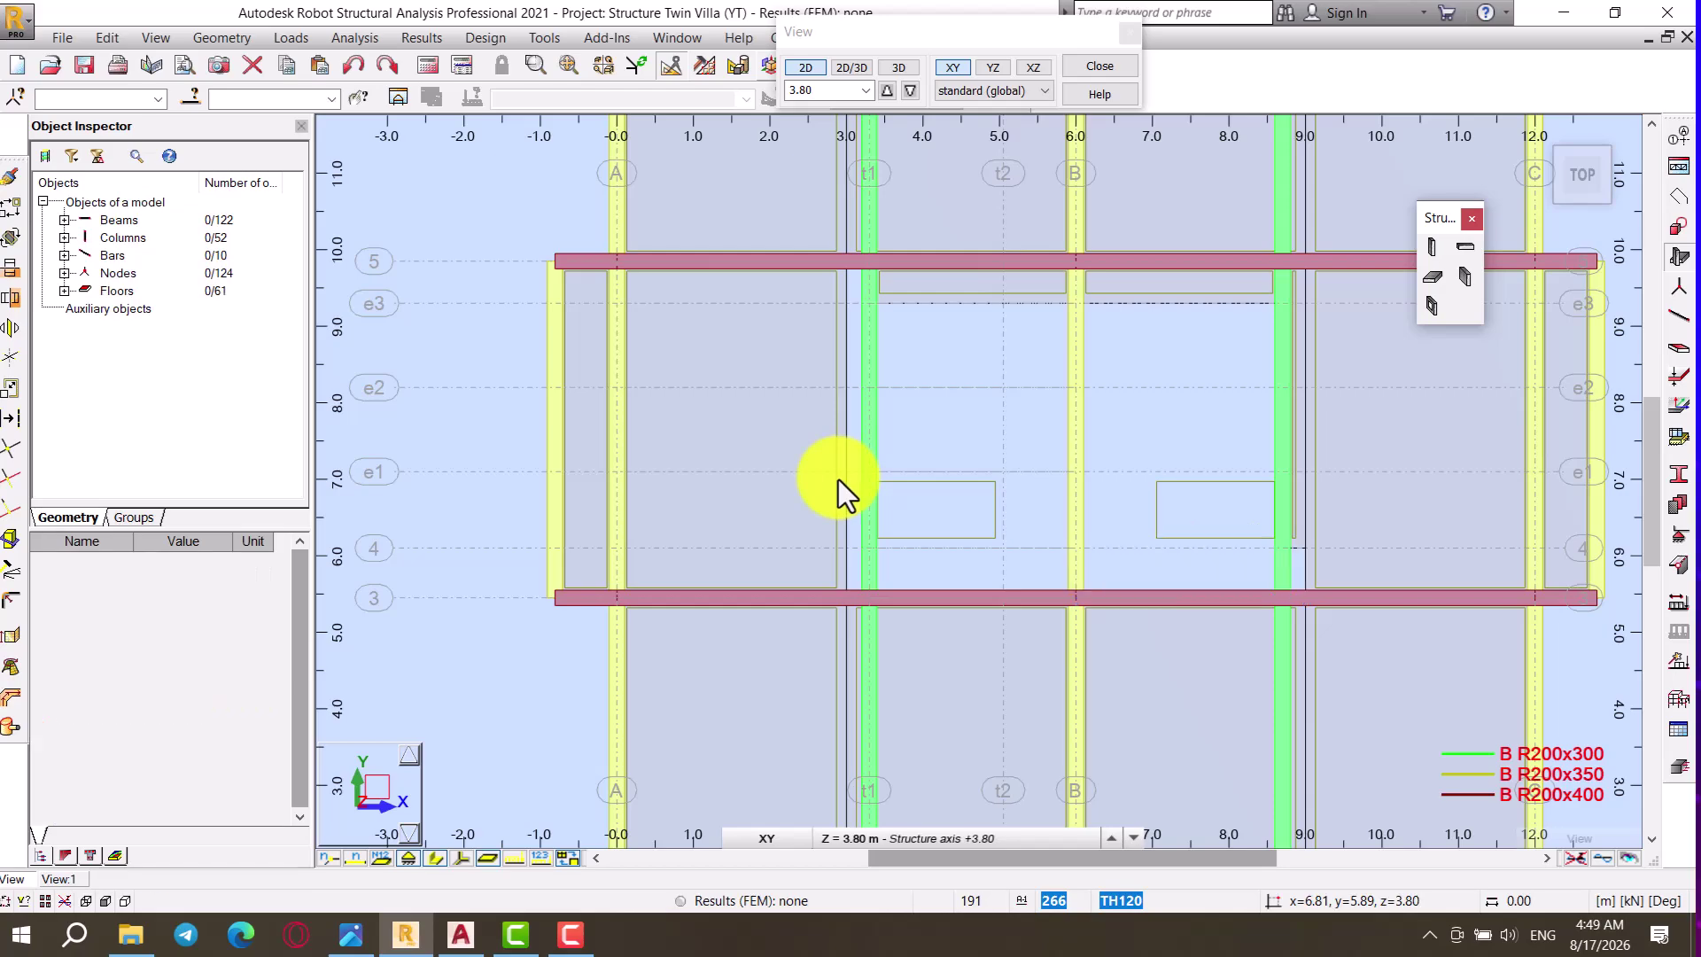
scroll(838, 480, down, 3)
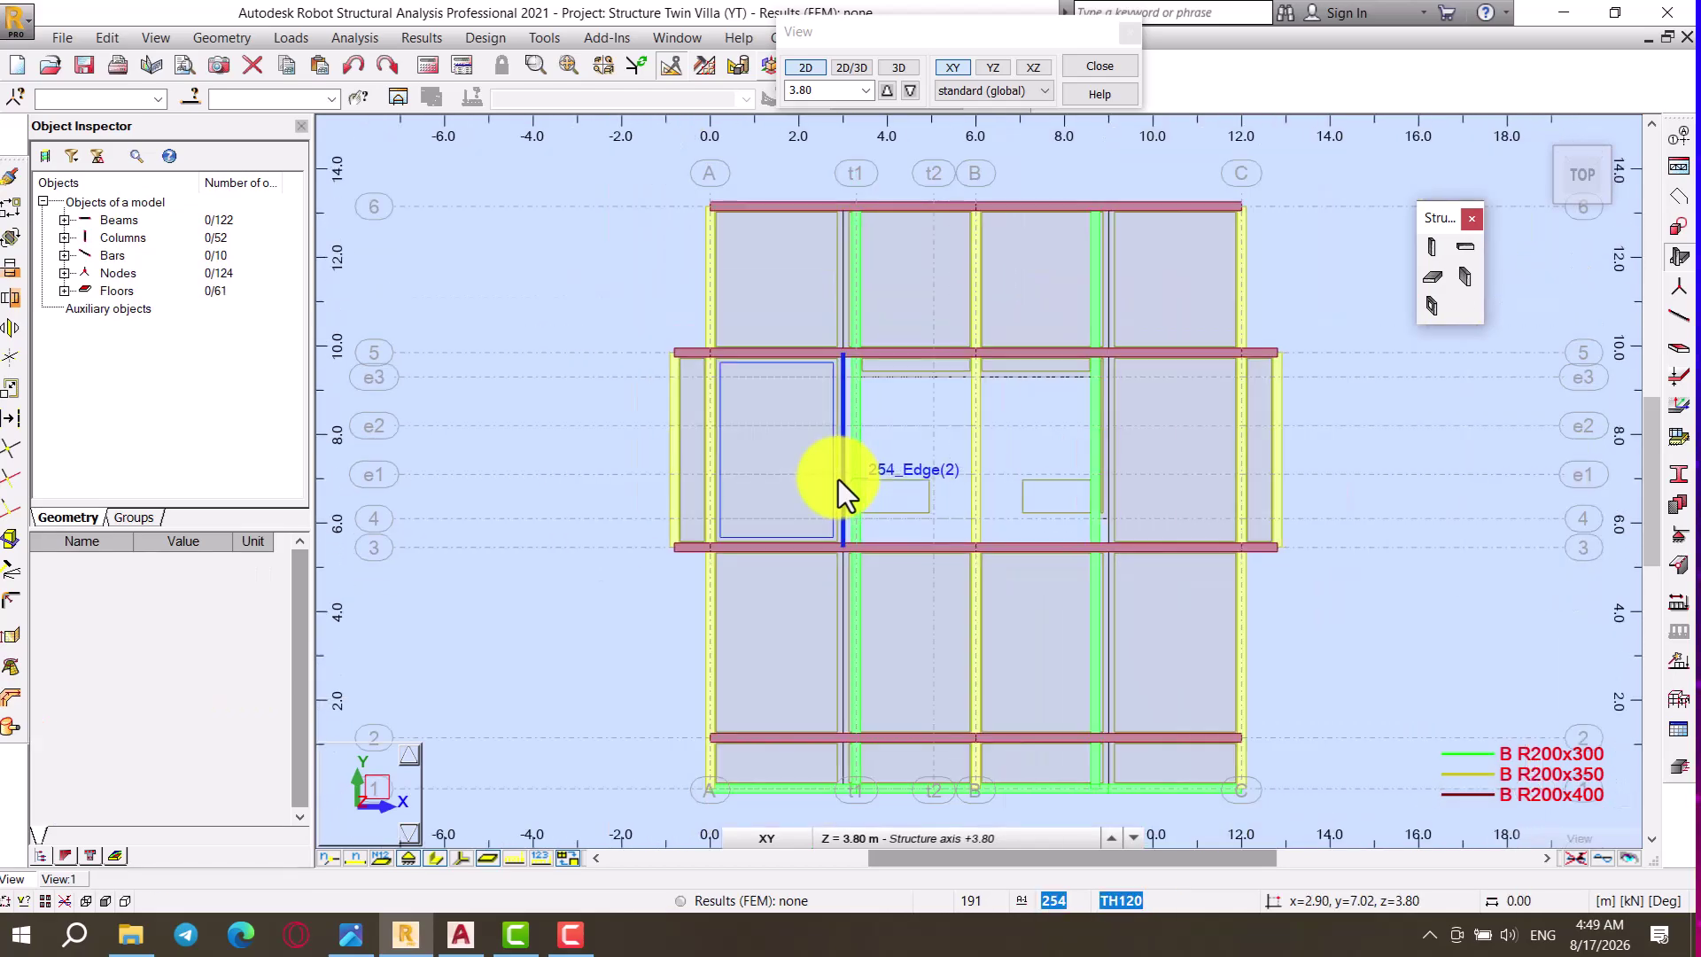
Step: Undo the slab deletions and the copy to level 3.80, keep the mirrored 7.30 slabs, and inspect the model in 3D
key(ctrl+z)
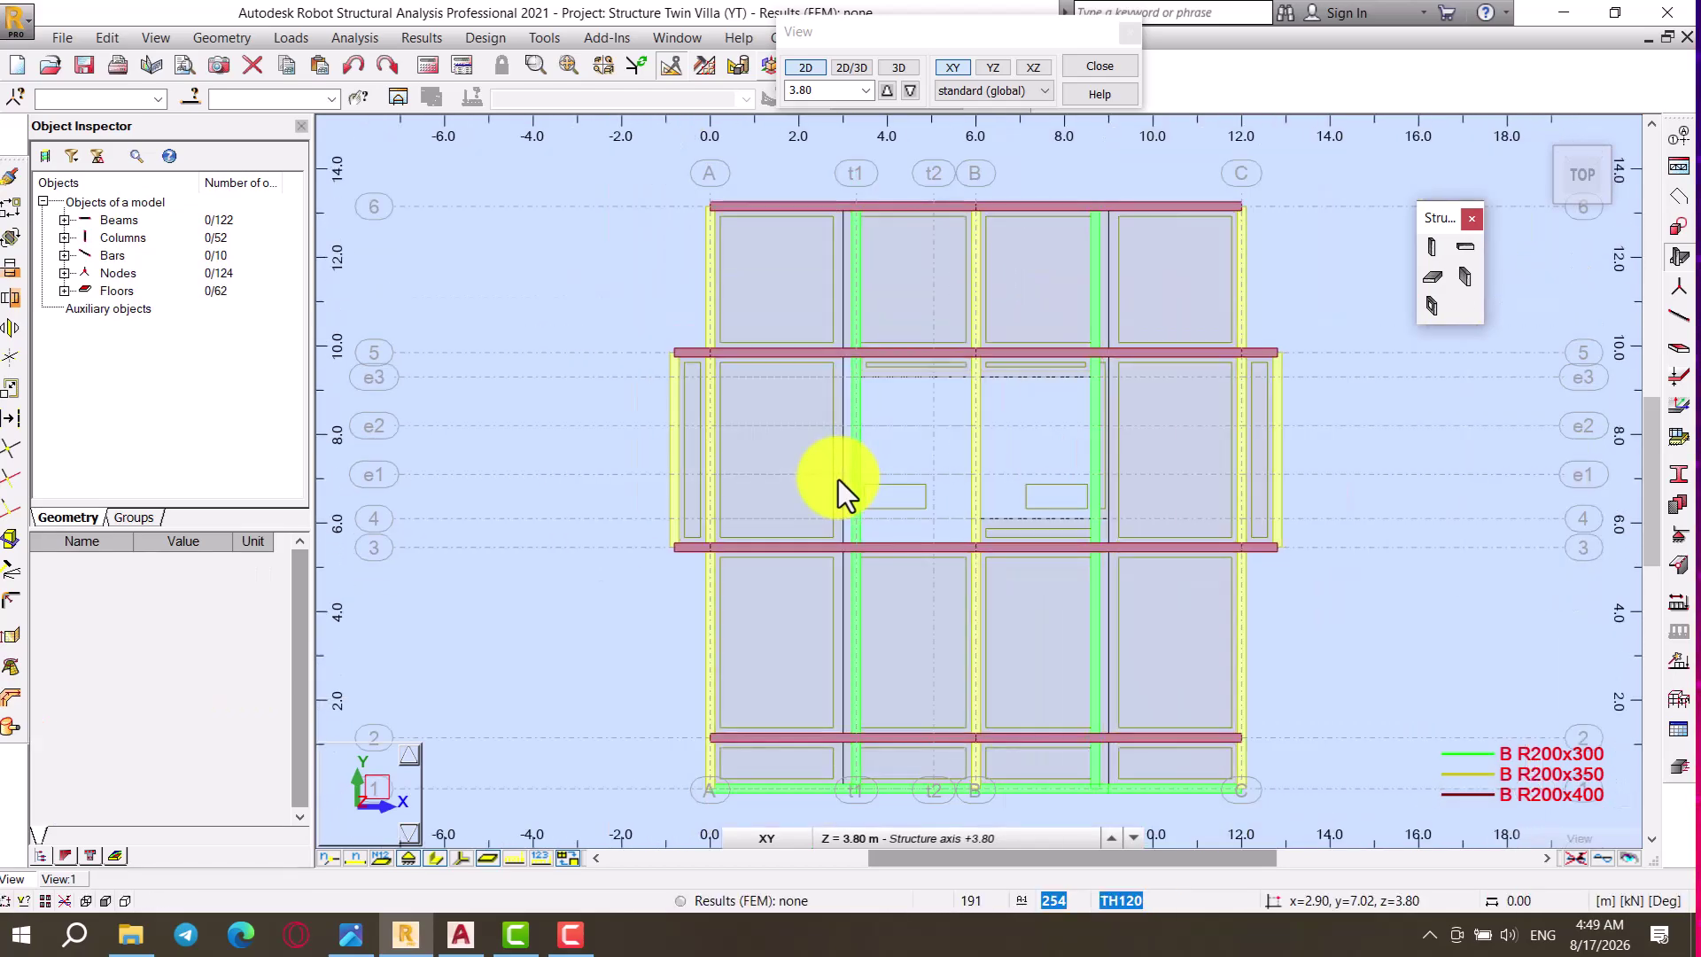
key(ctrl+z)
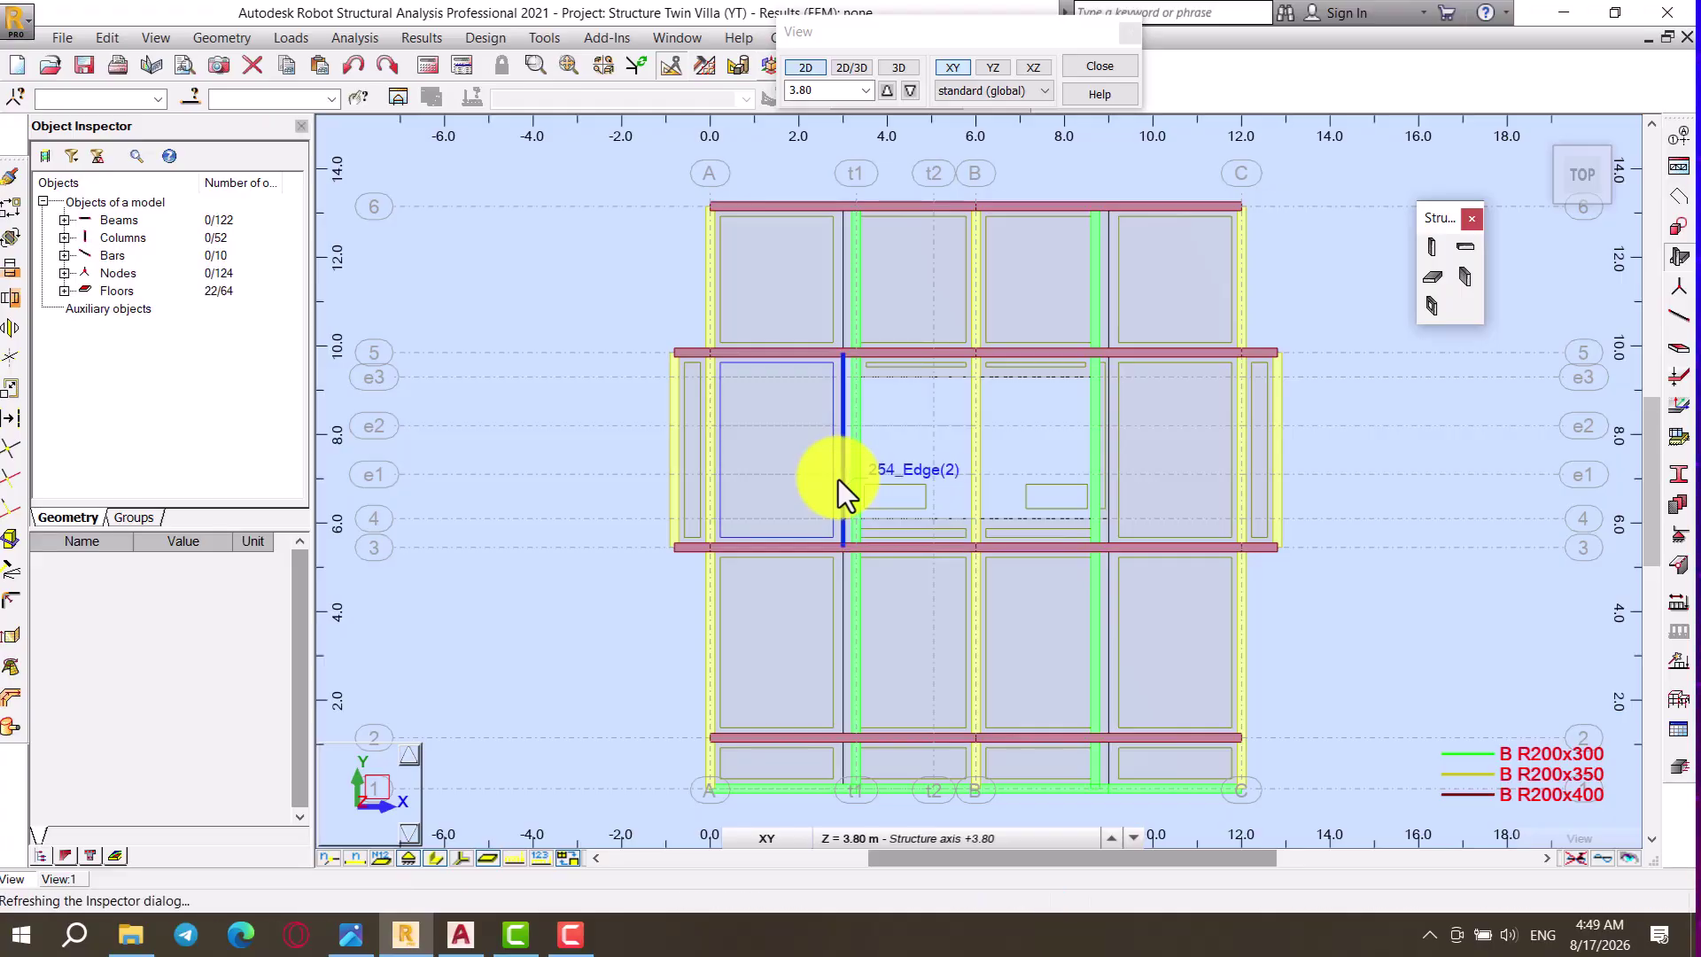
key(Delete)
key(Delete)
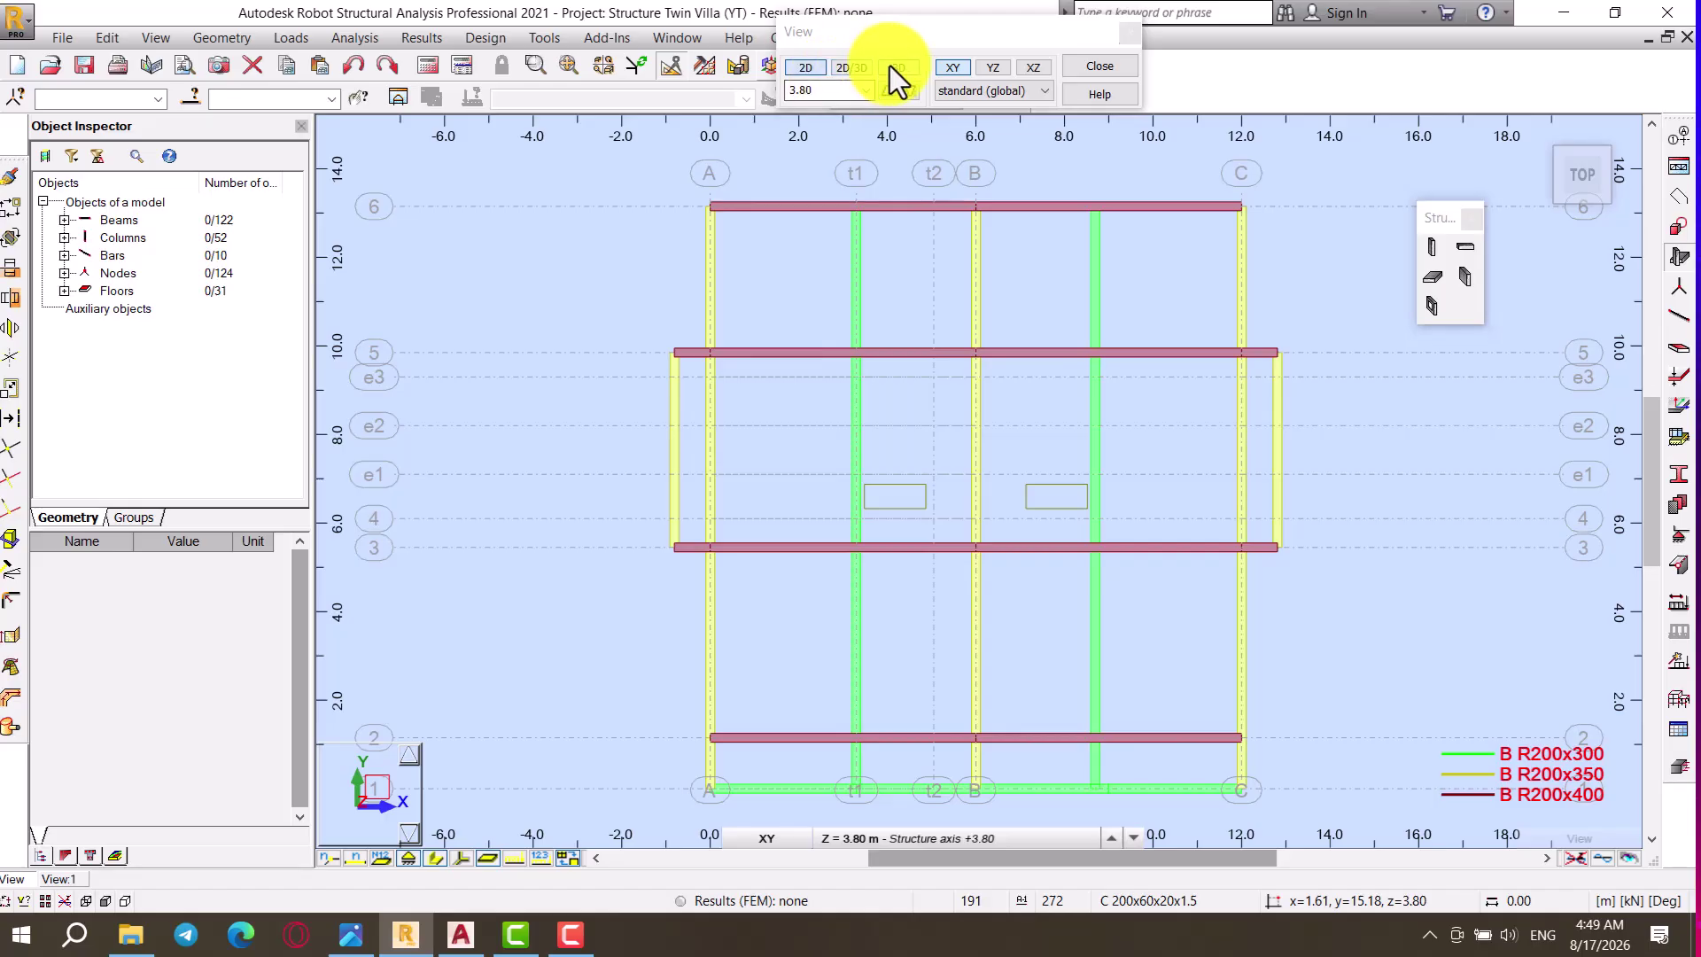
click(895, 67)
right_click(629, 490)
click(567, 581)
drag(592, 581, 836, 533)
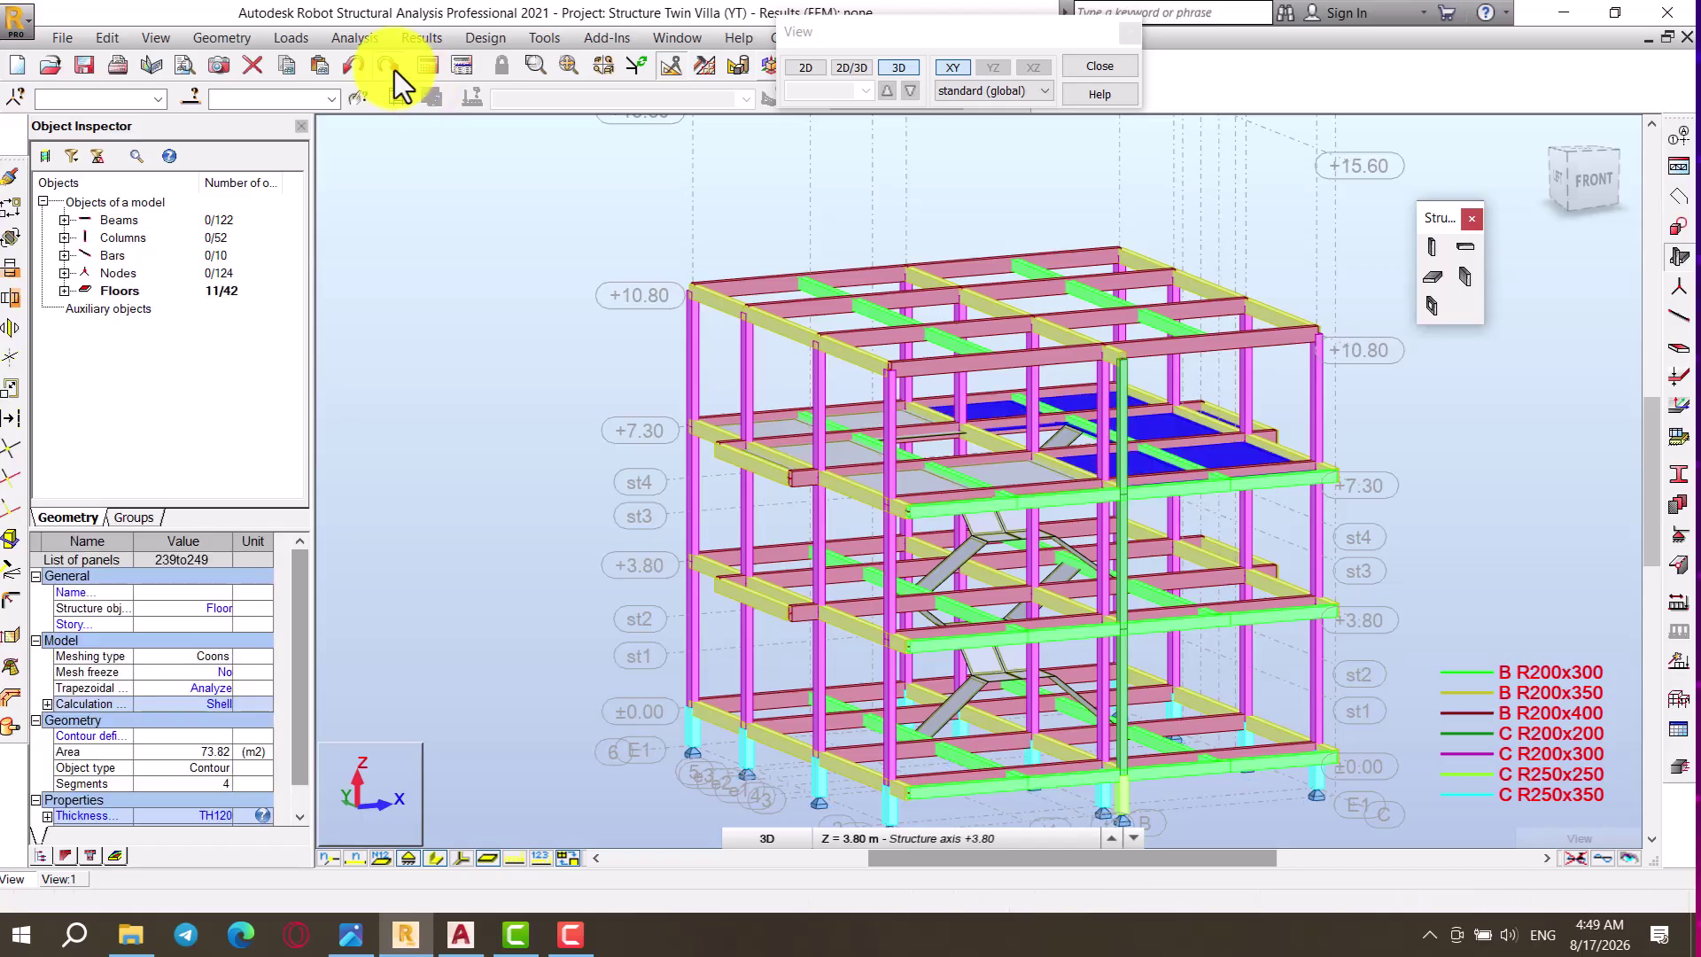
drag(564, 388, 523, 390)
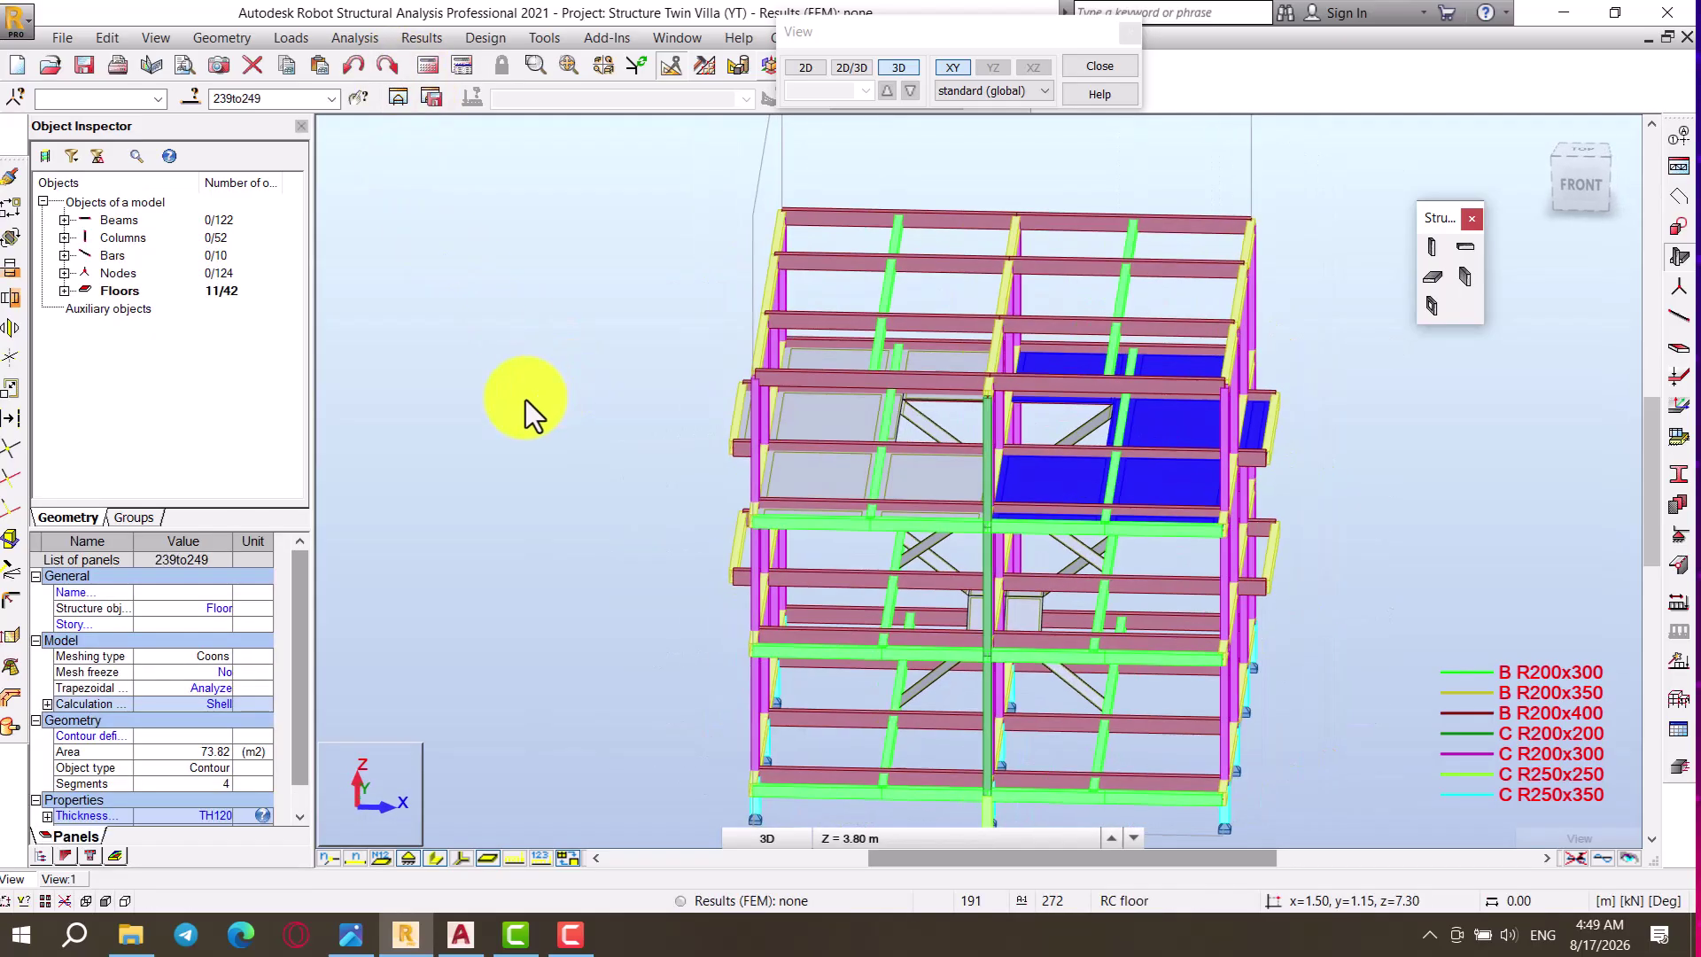
click(511, 175)
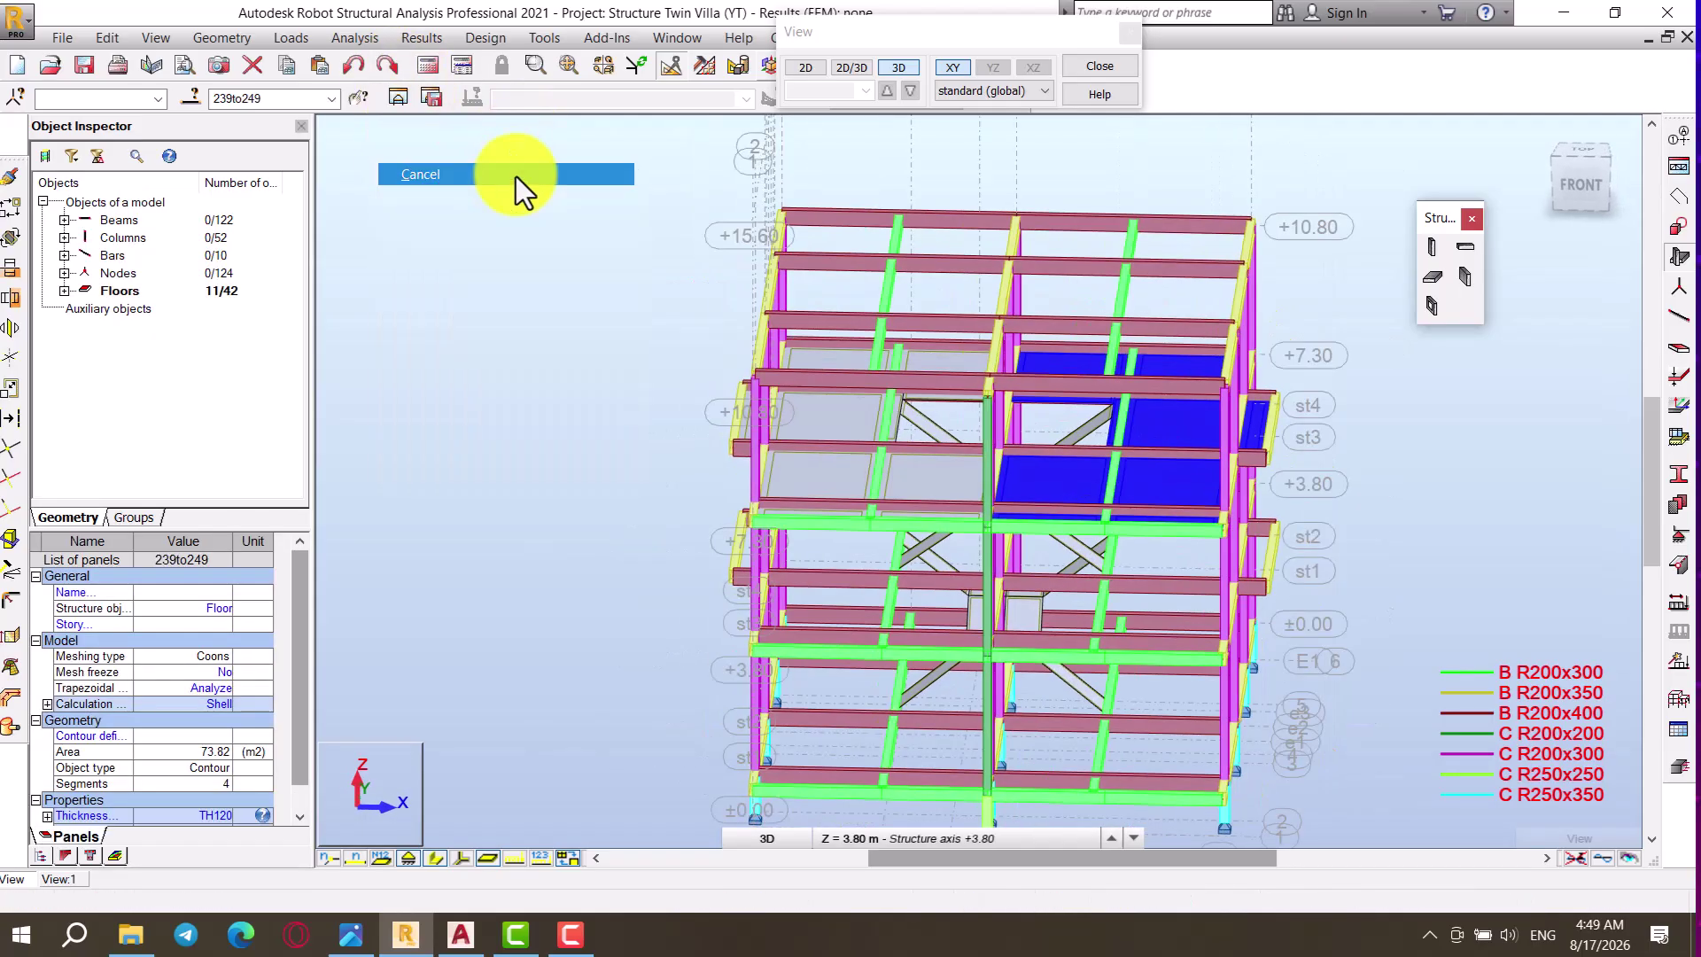
Step: In the 3.80 plan, add a rectangular TH120 slab from axis A to t1 between axes 5 and 6
click(806, 73)
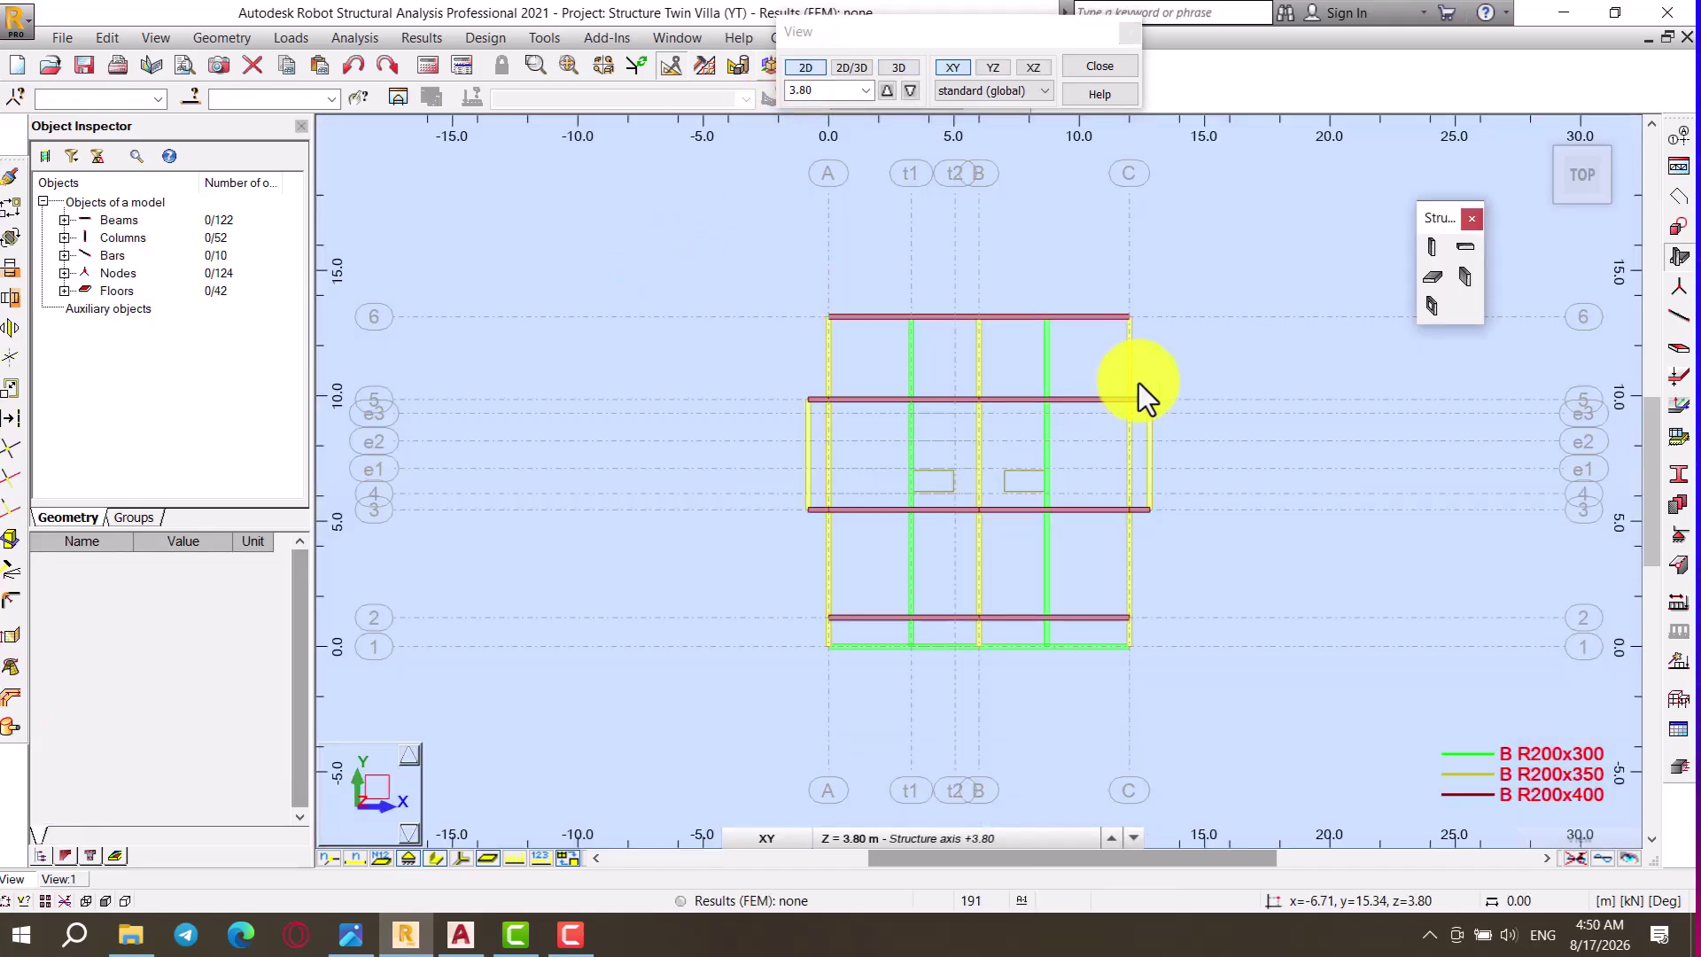
scroll(1139, 383, up, 2)
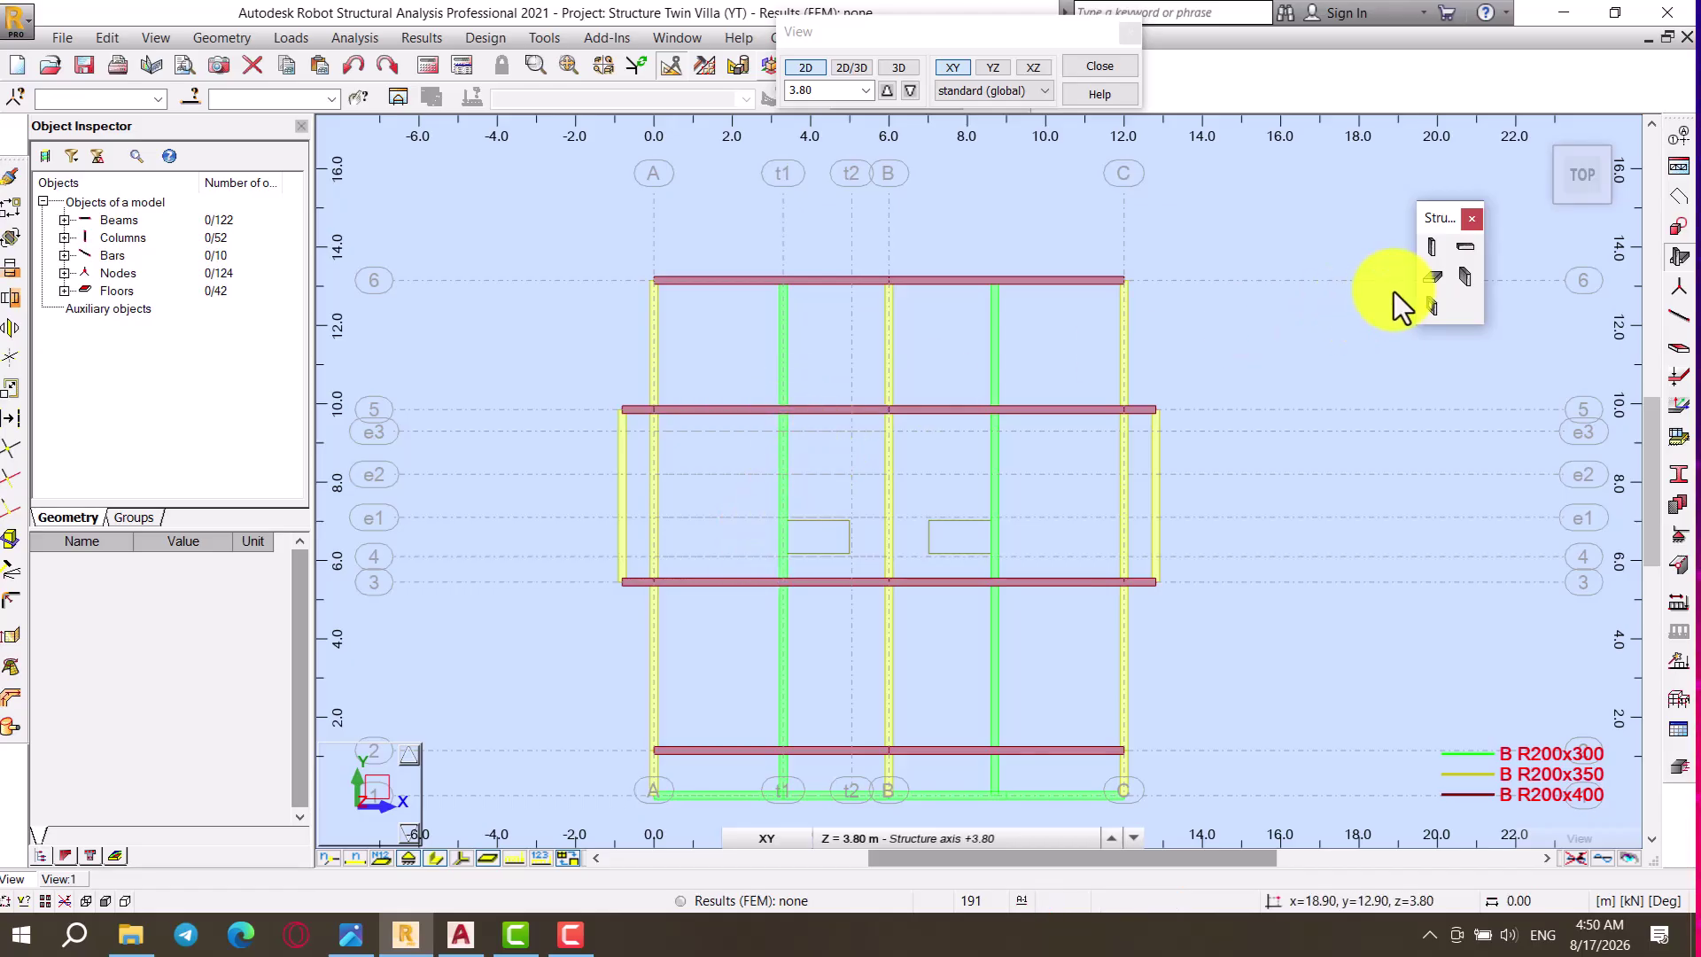
click(1430, 280)
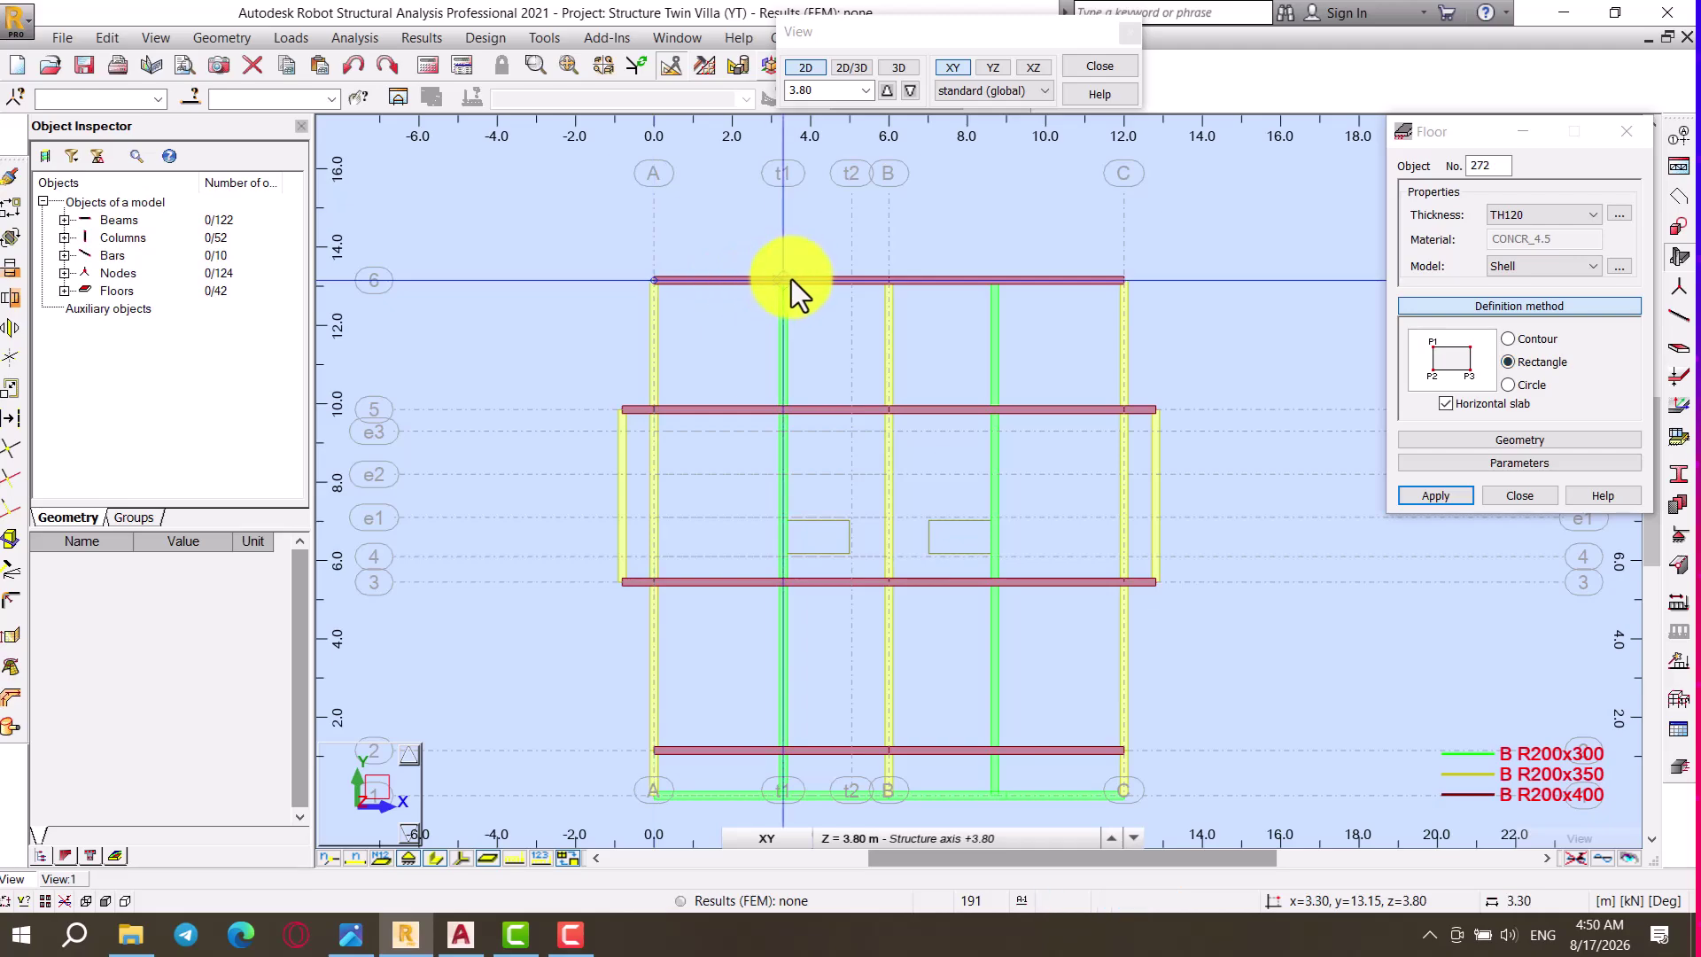
click(782, 410)
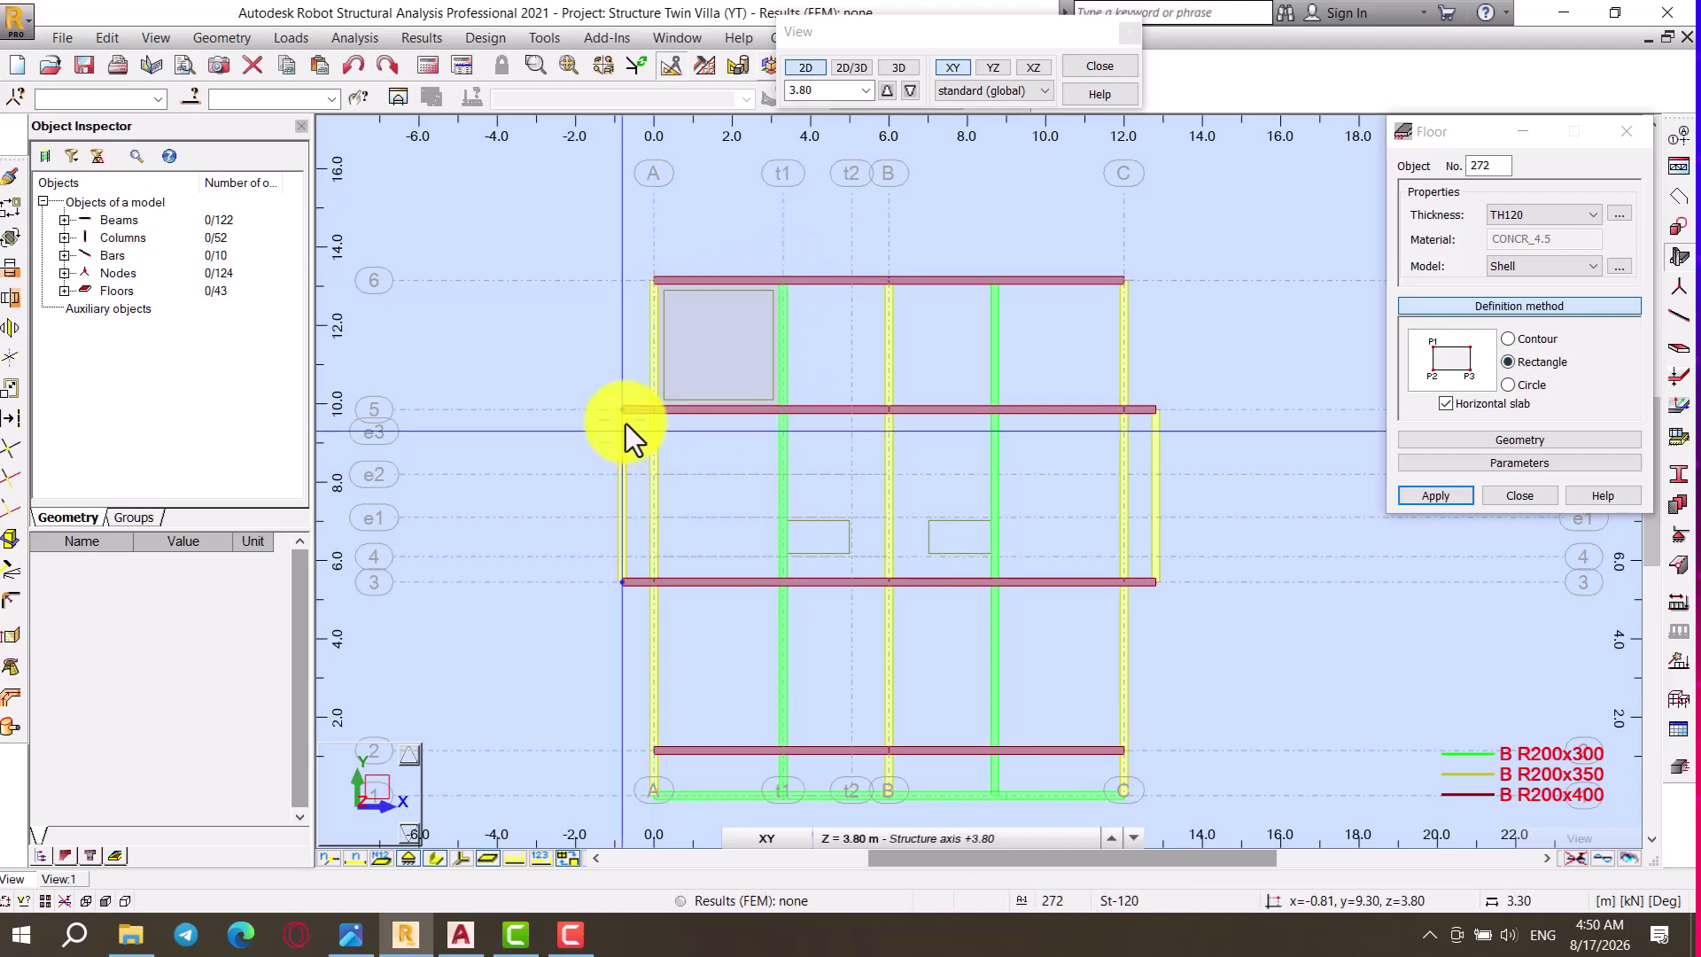
Step: Add TH120 slabs between axes 3 and 5 for the narrow overhang outside axis A and for the bay from A to t1
click(626, 416)
click(647, 577)
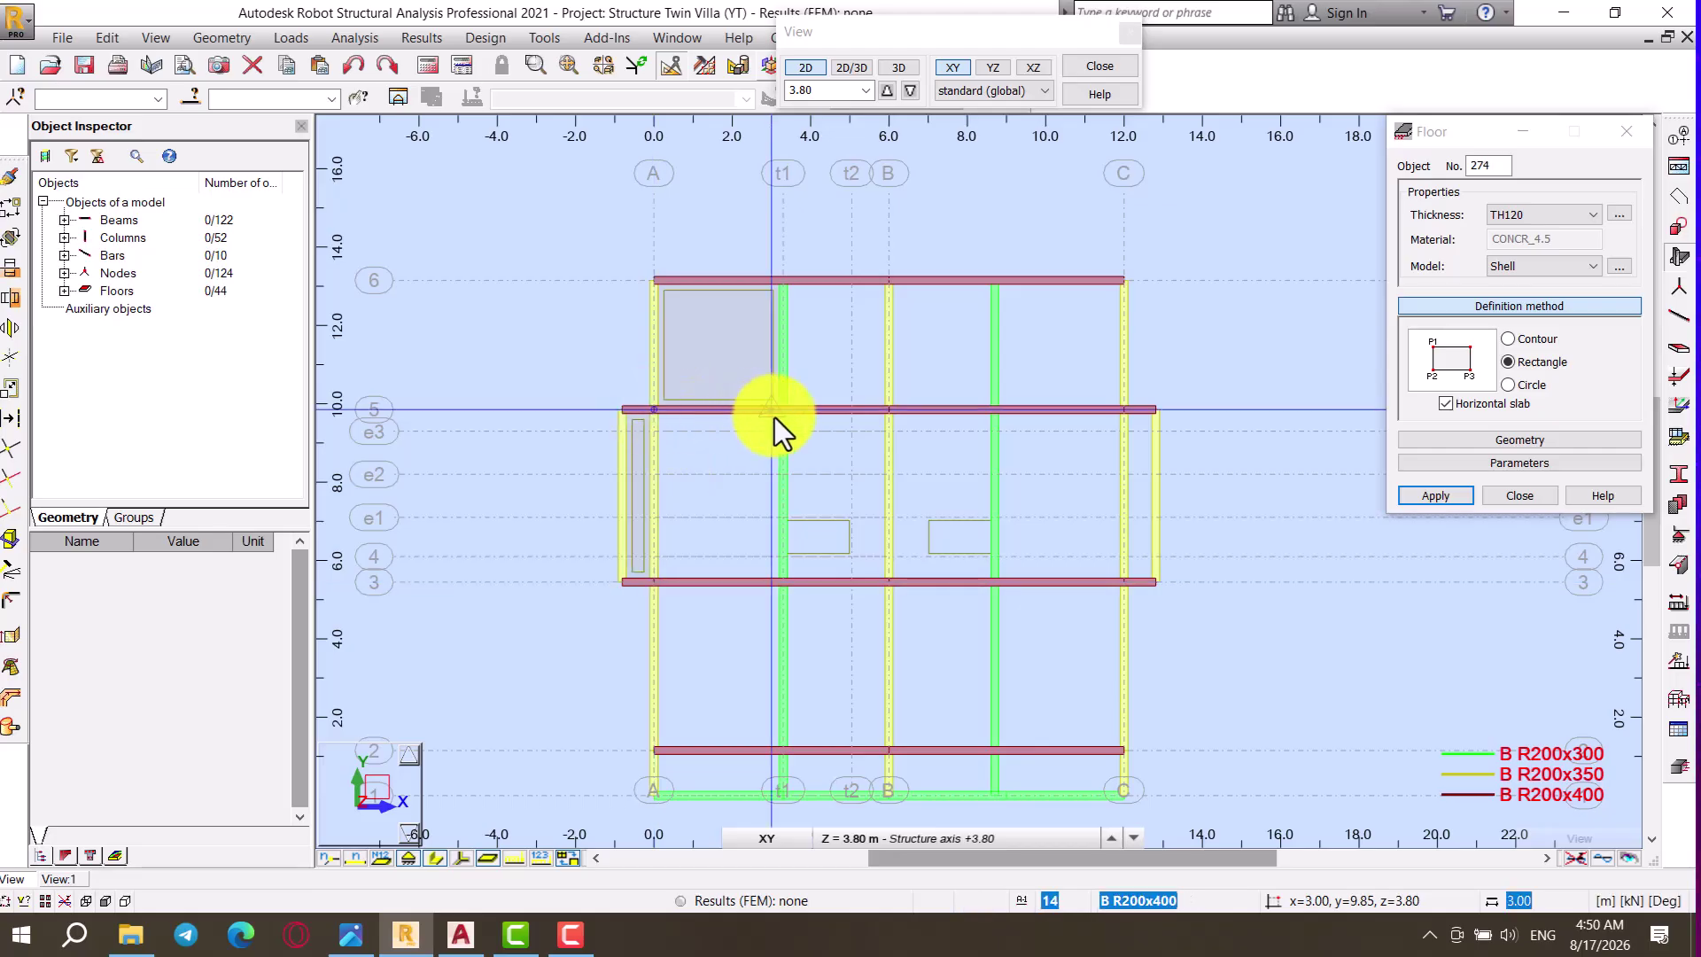
click(772, 576)
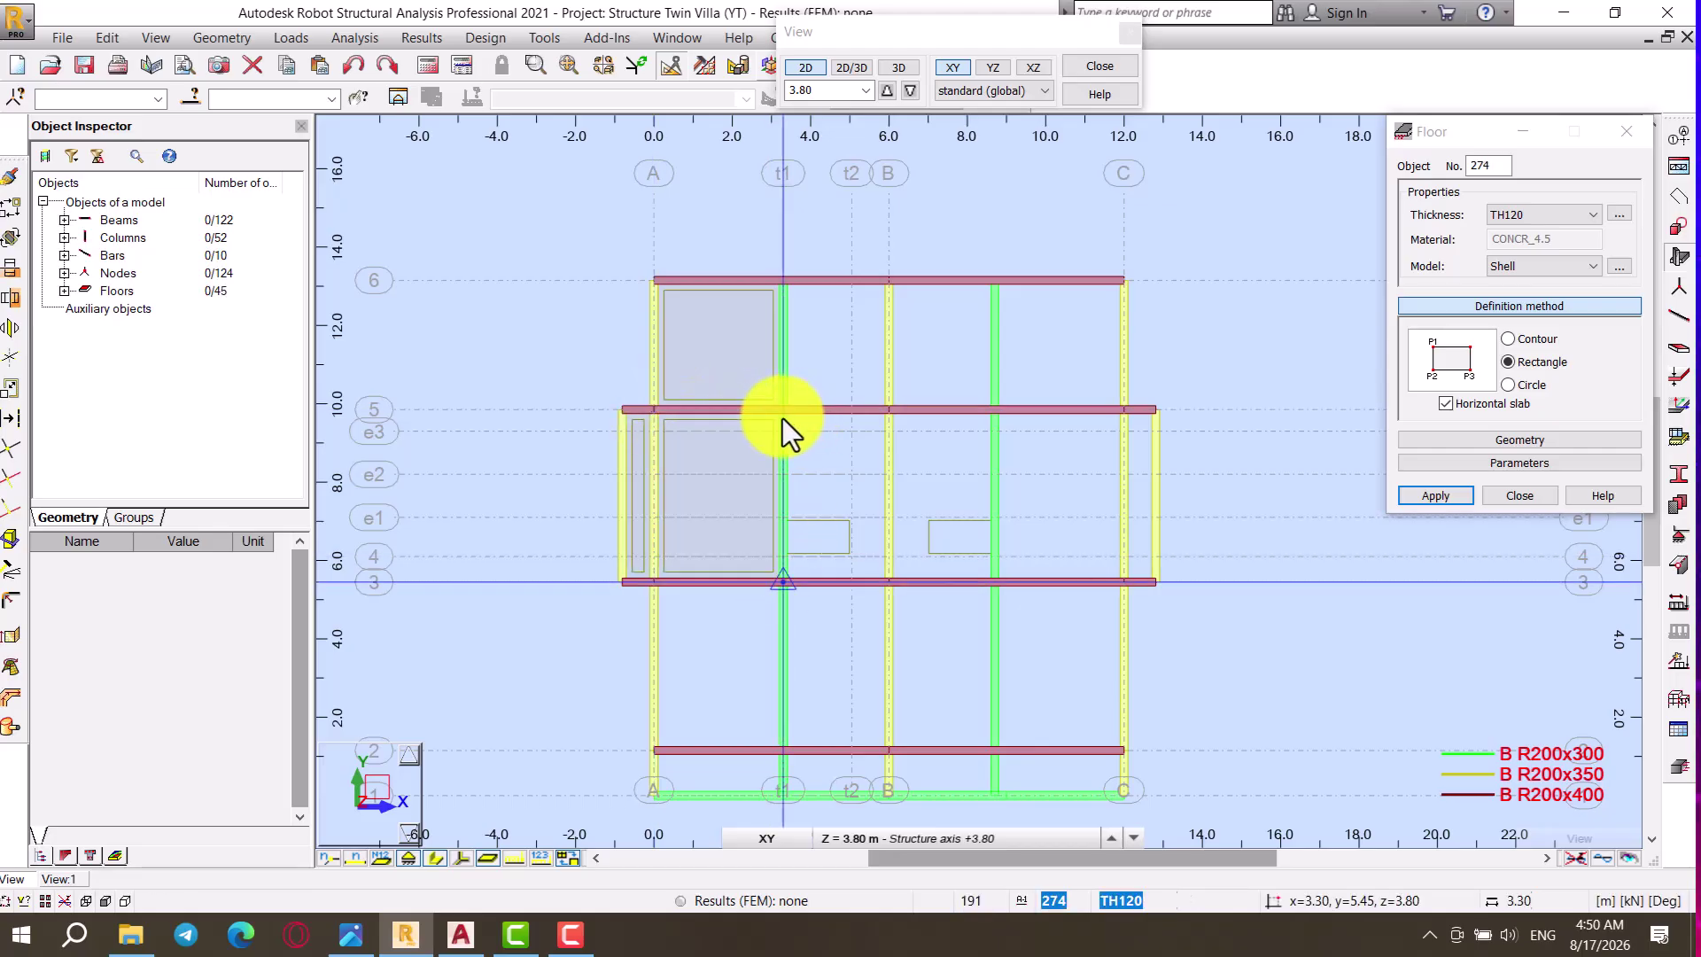
Step: Add two TH120 slab strips from t1 to B at the stairwell, between axes e3 and 5 and between axes 3 and 4
click(781, 419)
click(884, 439)
scroll(836, 610, up, 2)
click(756, 579)
click(901, 539)
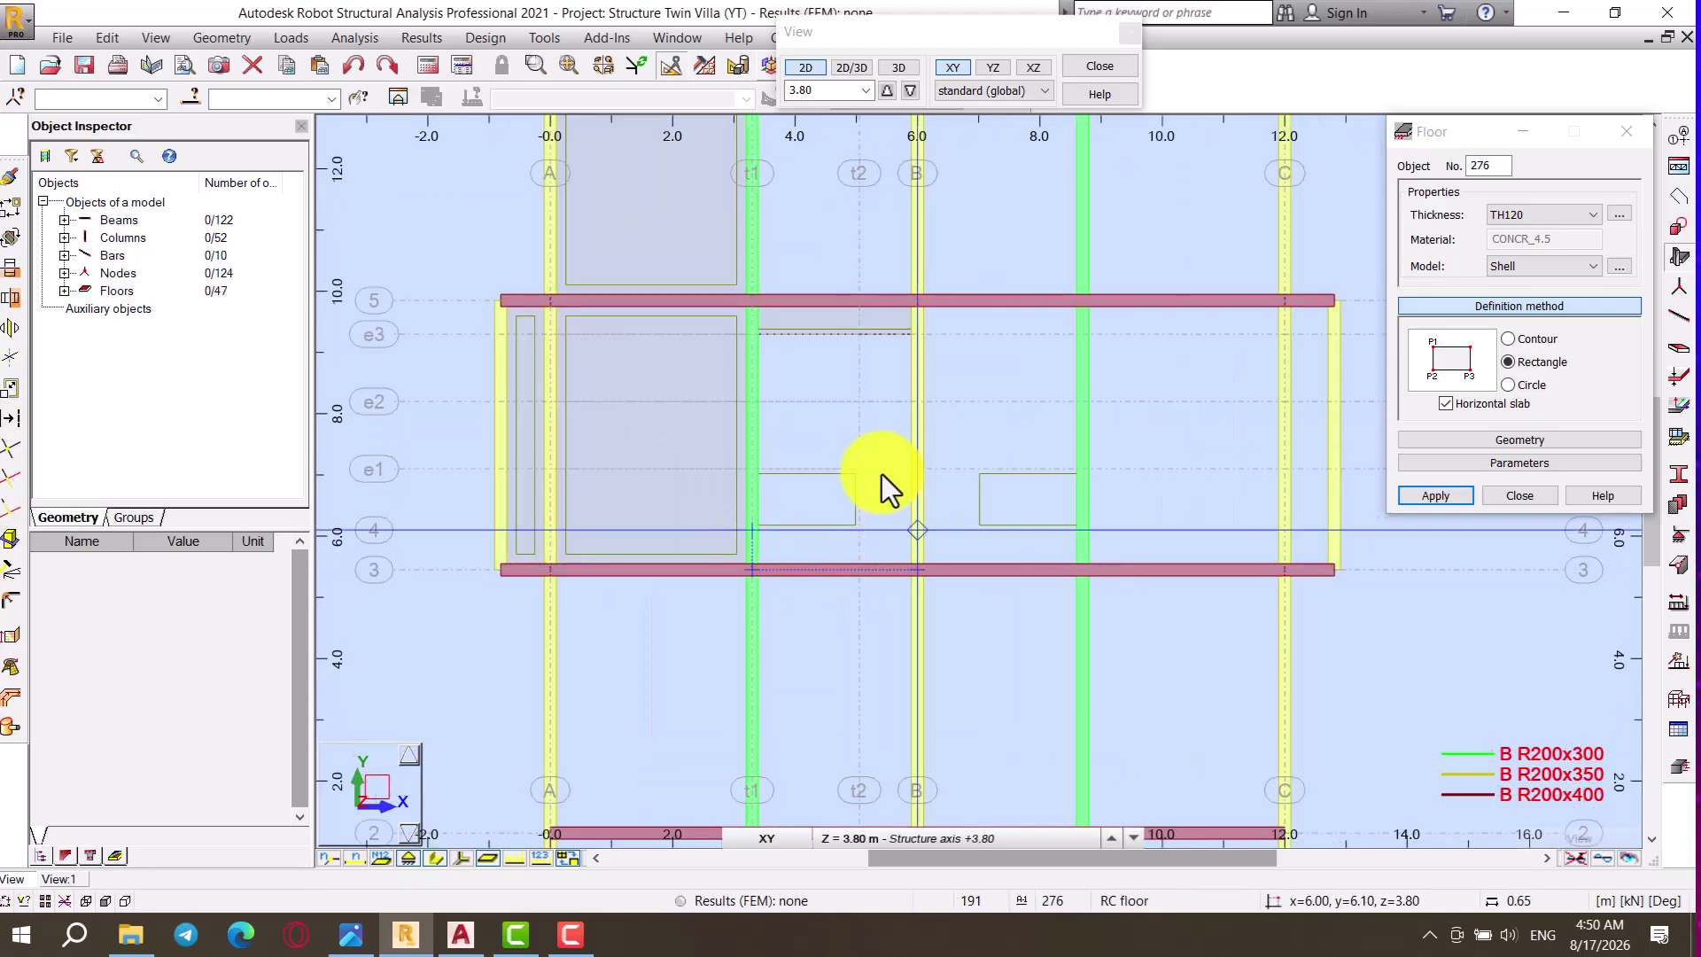
Step: Add a rectangular TH120 slab from axis A to t1 between axes 2 and 3
scroll(883, 475, down, 6)
click(710, 659)
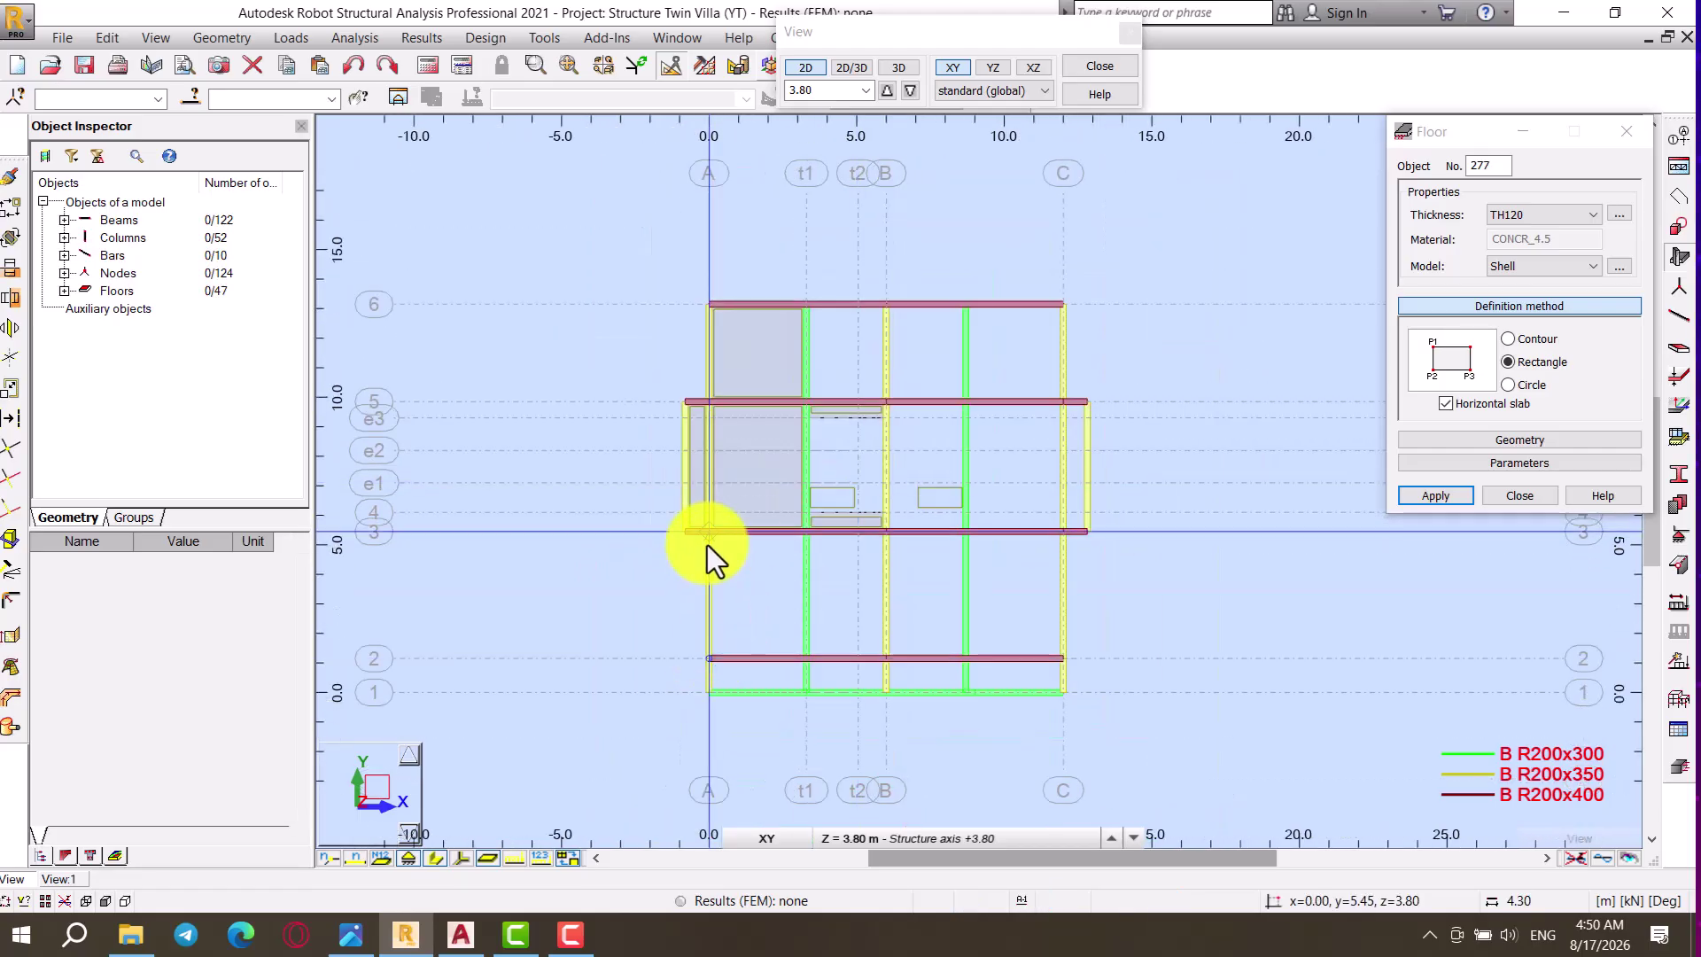
click(803, 549)
scroll(748, 672, up, 1)
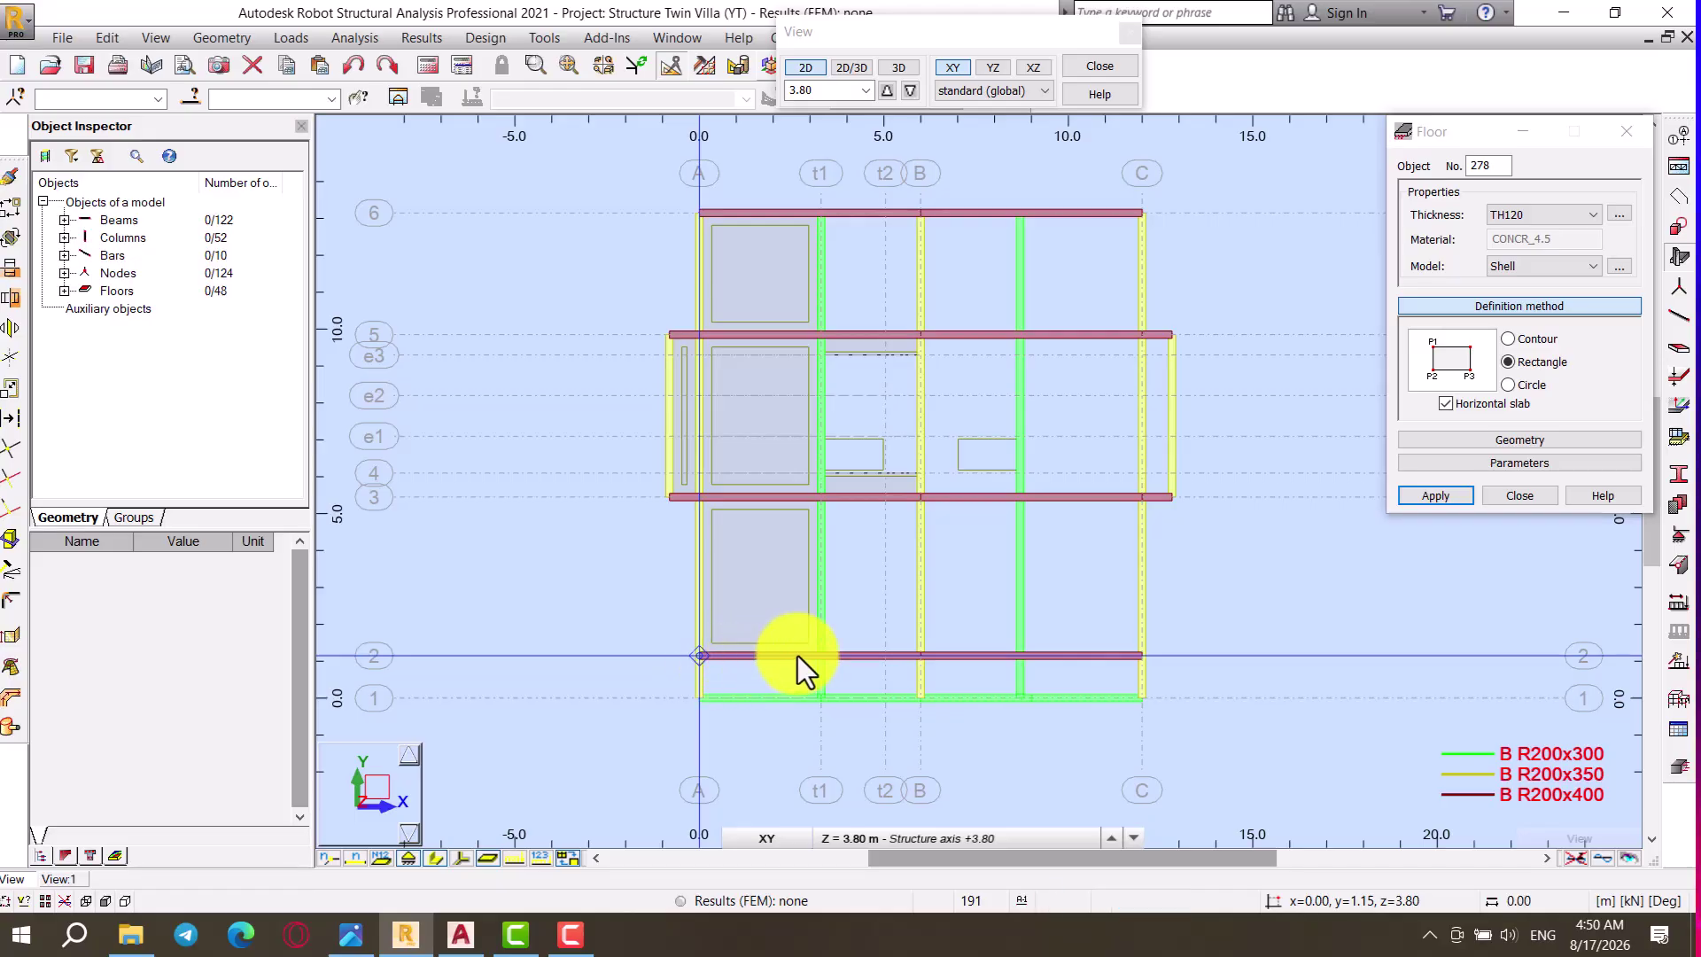
Step: Add TH120 slabs from A to t1 between axes 1 and 2, and from t1 to B between axes 1–2, 2–3 and 5–6
click(821, 696)
click(913, 665)
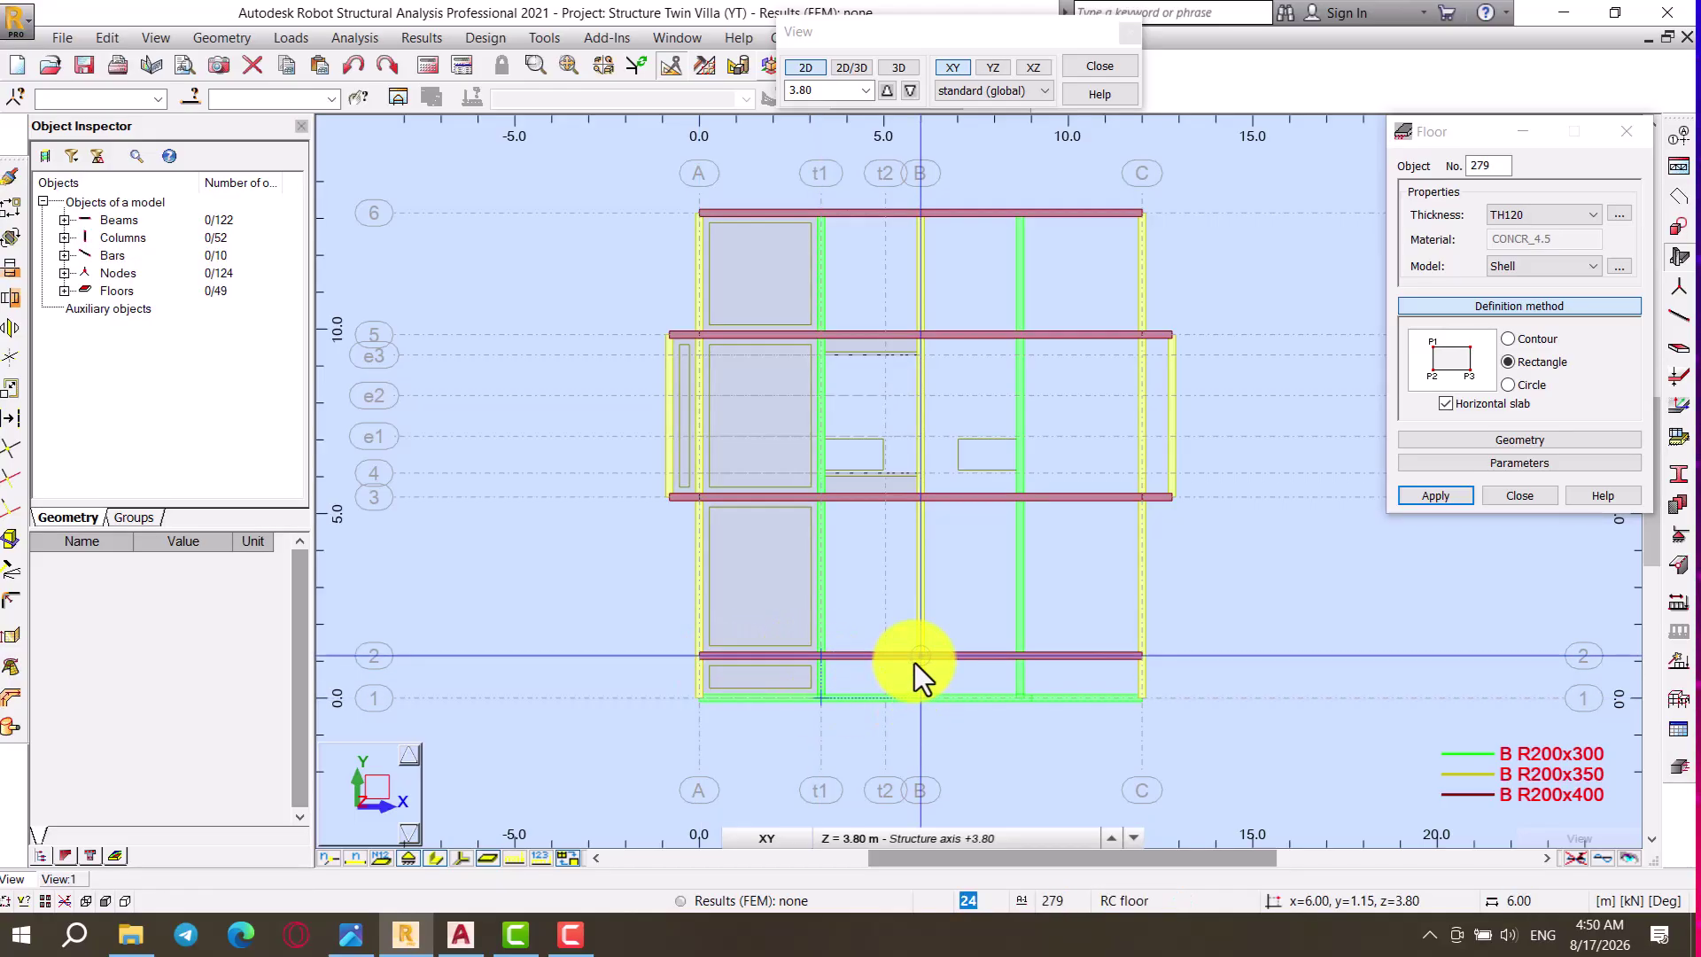
click(894, 498)
click(822, 332)
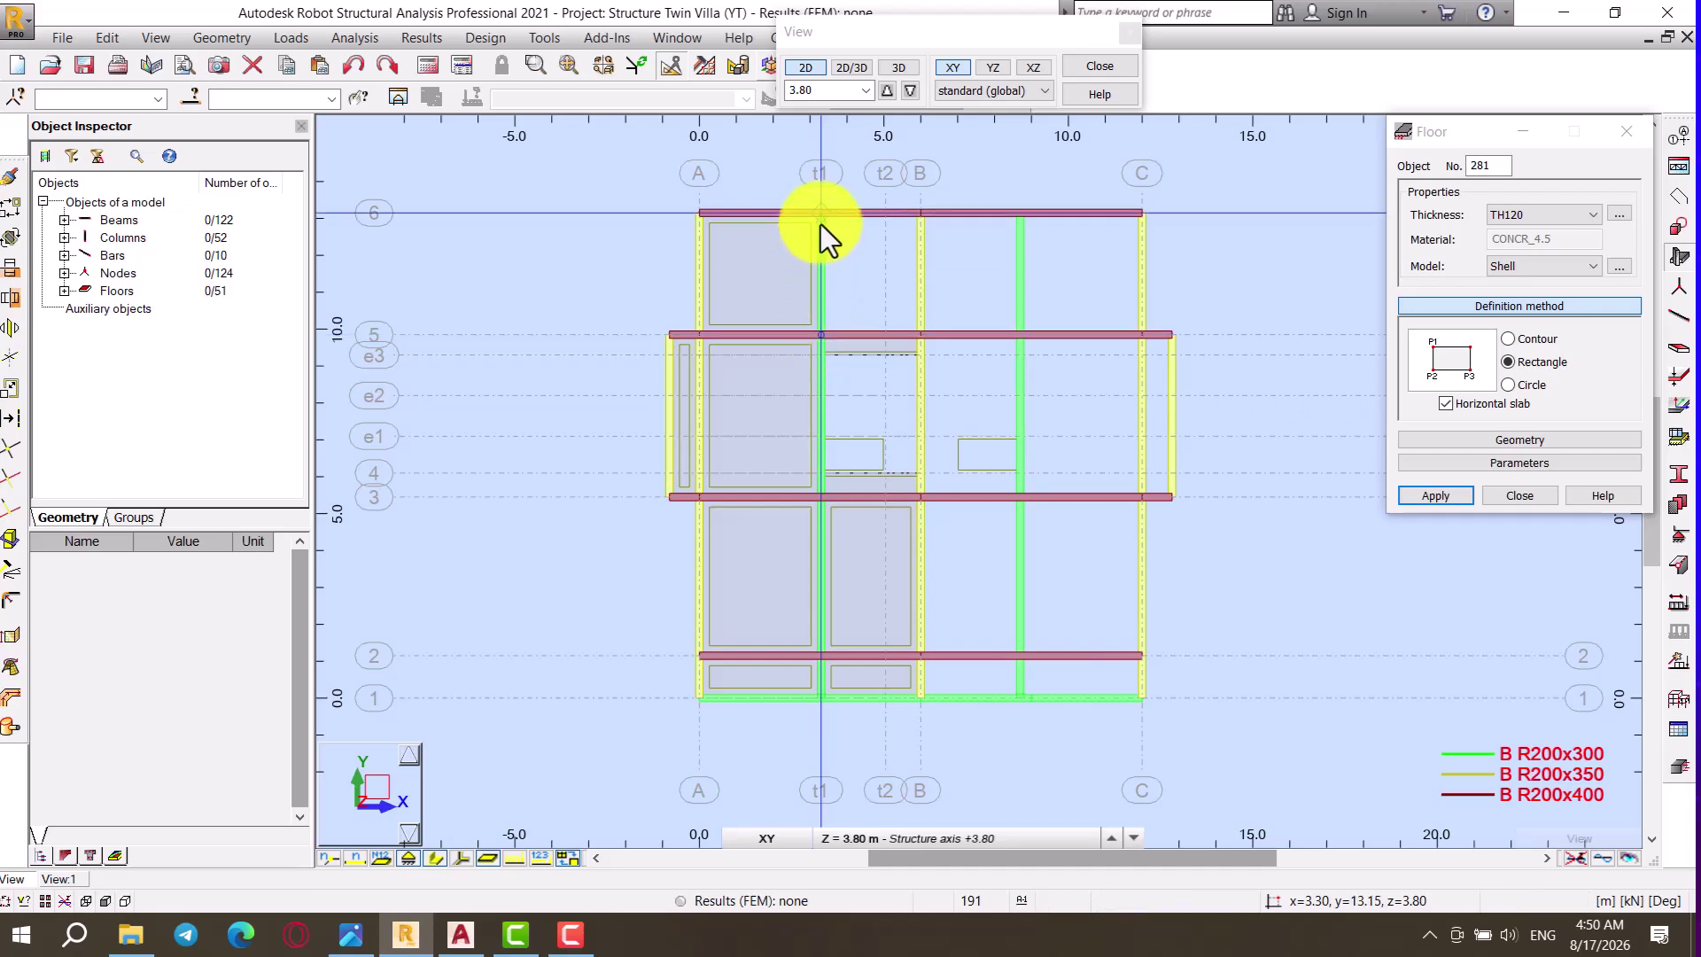
click(921, 220)
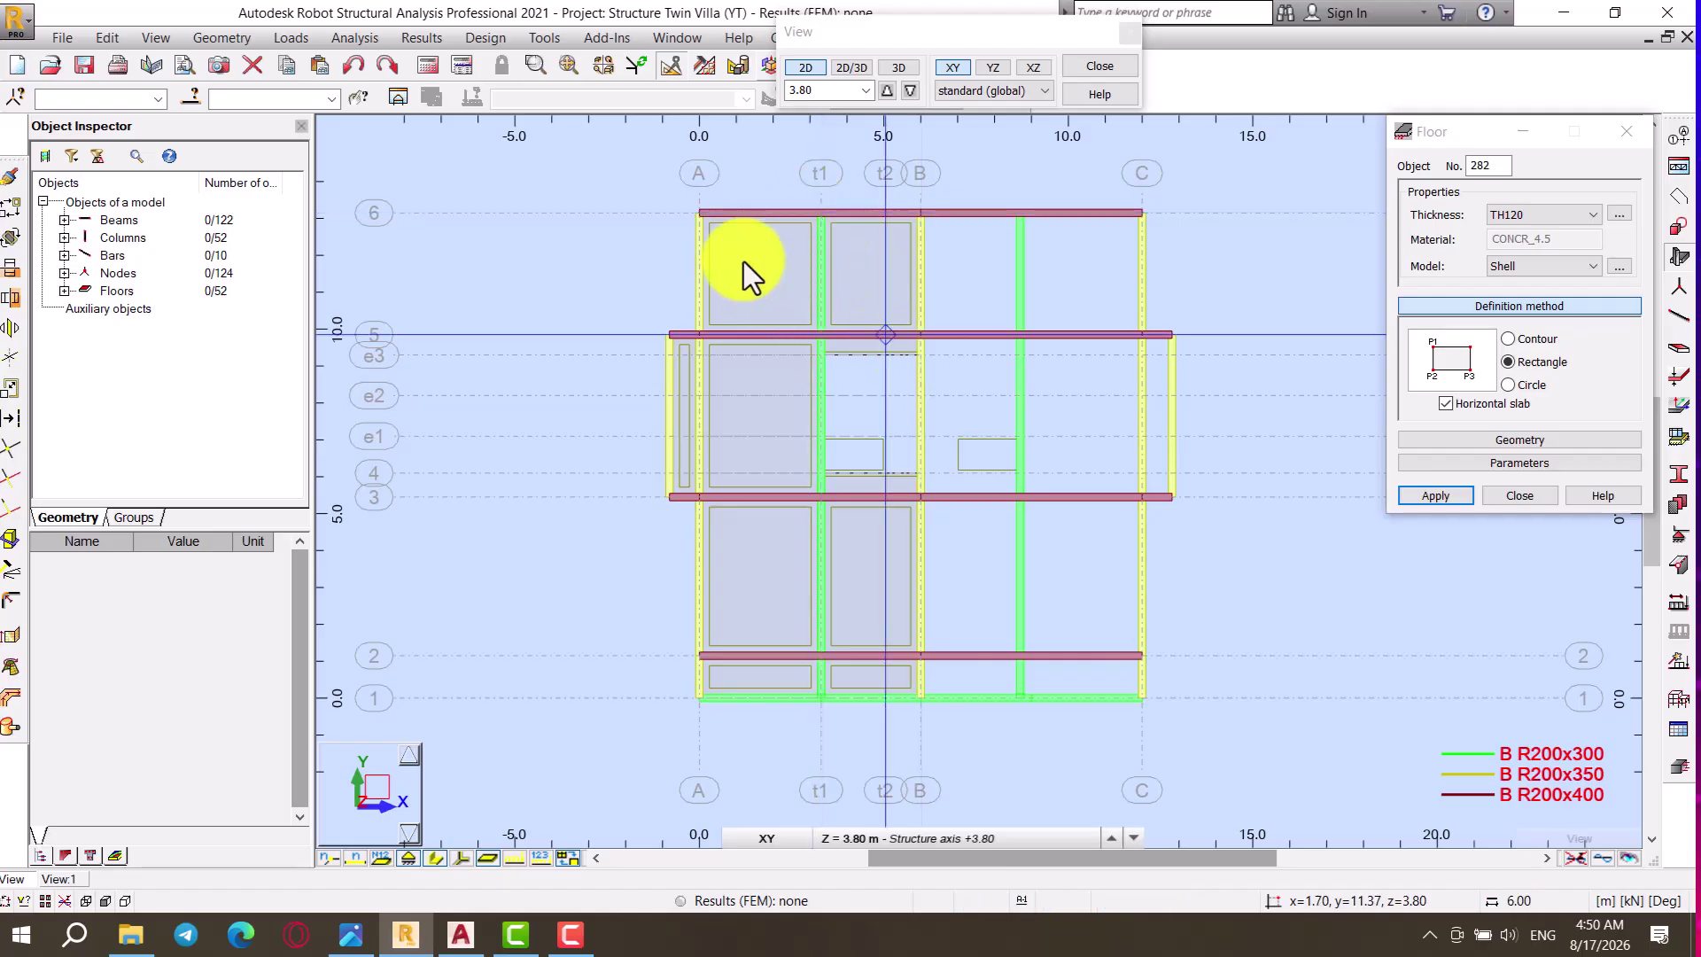
click(1519, 495)
Step: Select all ten new TH120 slabs at level 3.80 and copy them by vertical mirror across axis B, plane location 6.00 m
click(861, 275)
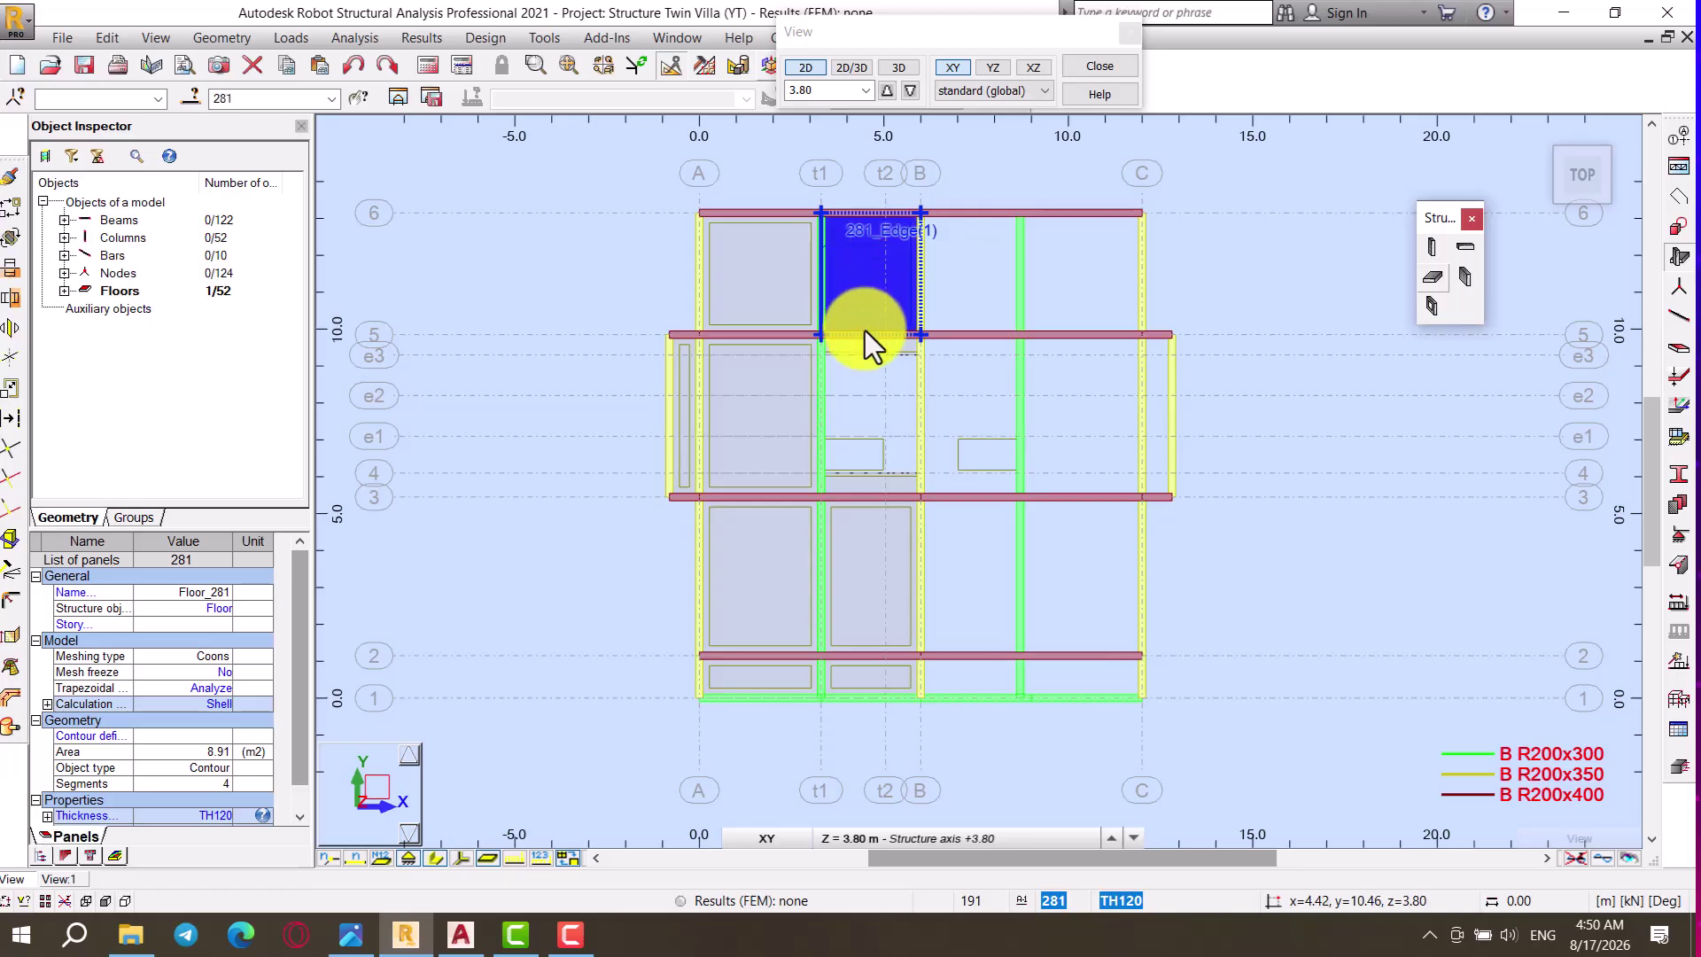
ctrl+click(870, 355)
ctrl+click(775, 290)
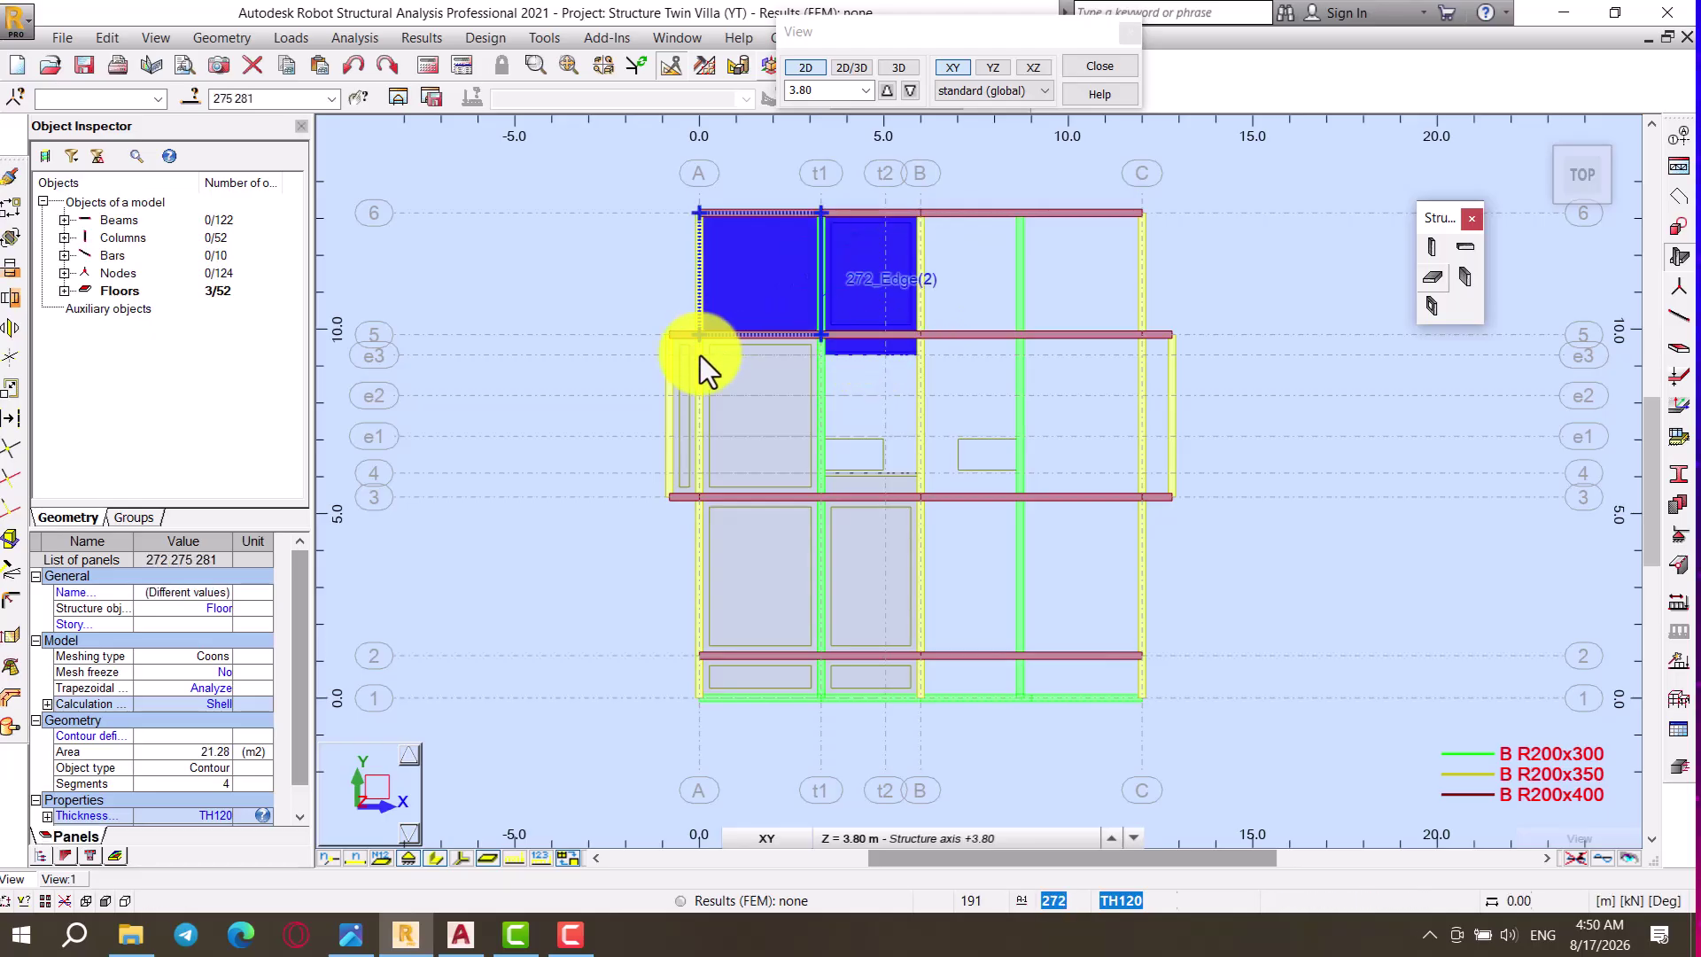
ctrl+click(688, 386)
ctrl+click(751, 392)
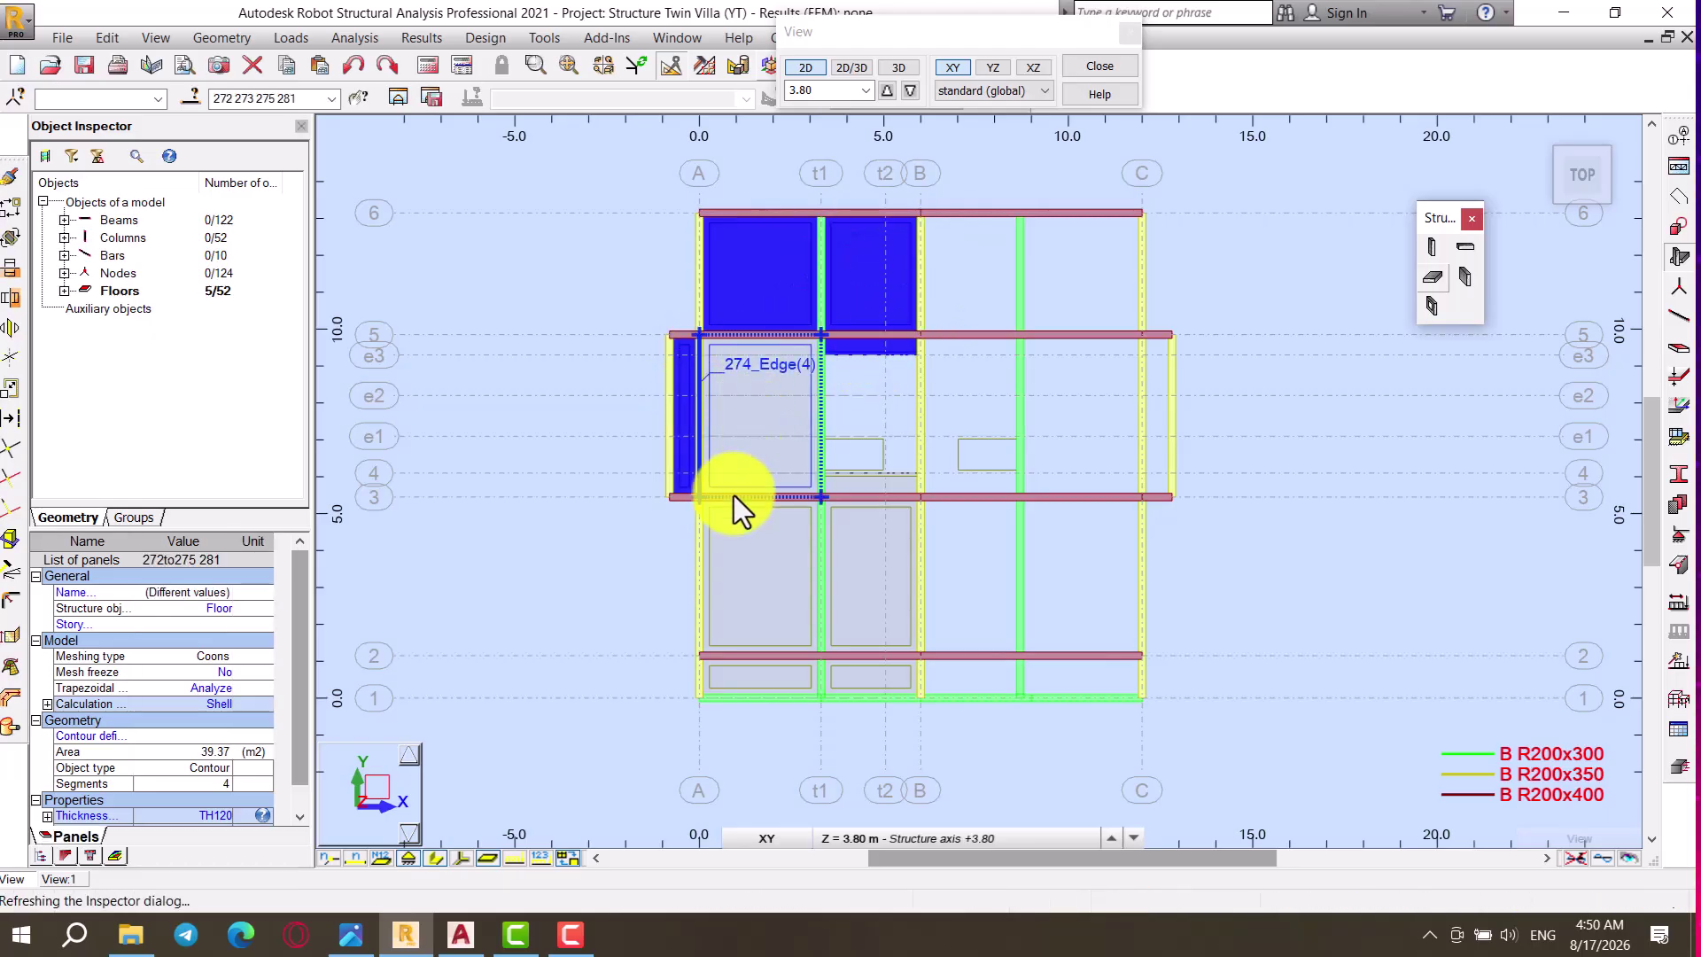
ctrl+click(743, 581)
ctrl+click(861, 570)
ctrl+click(785, 682)
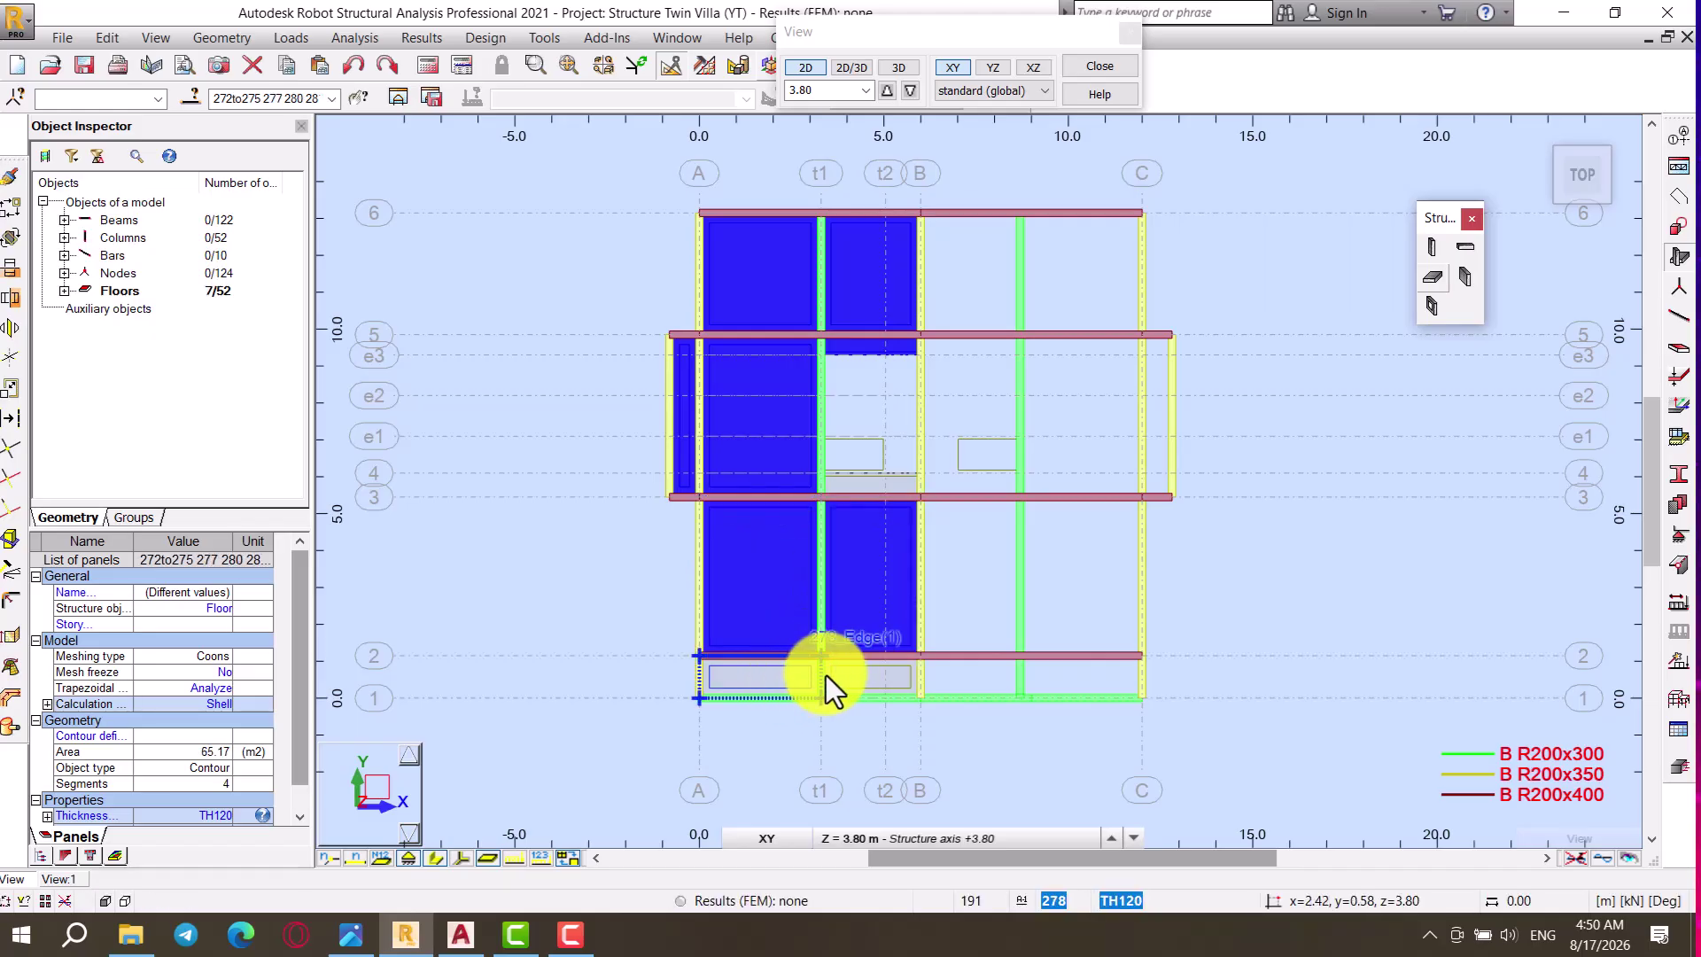
ctrl+click(865, 681)
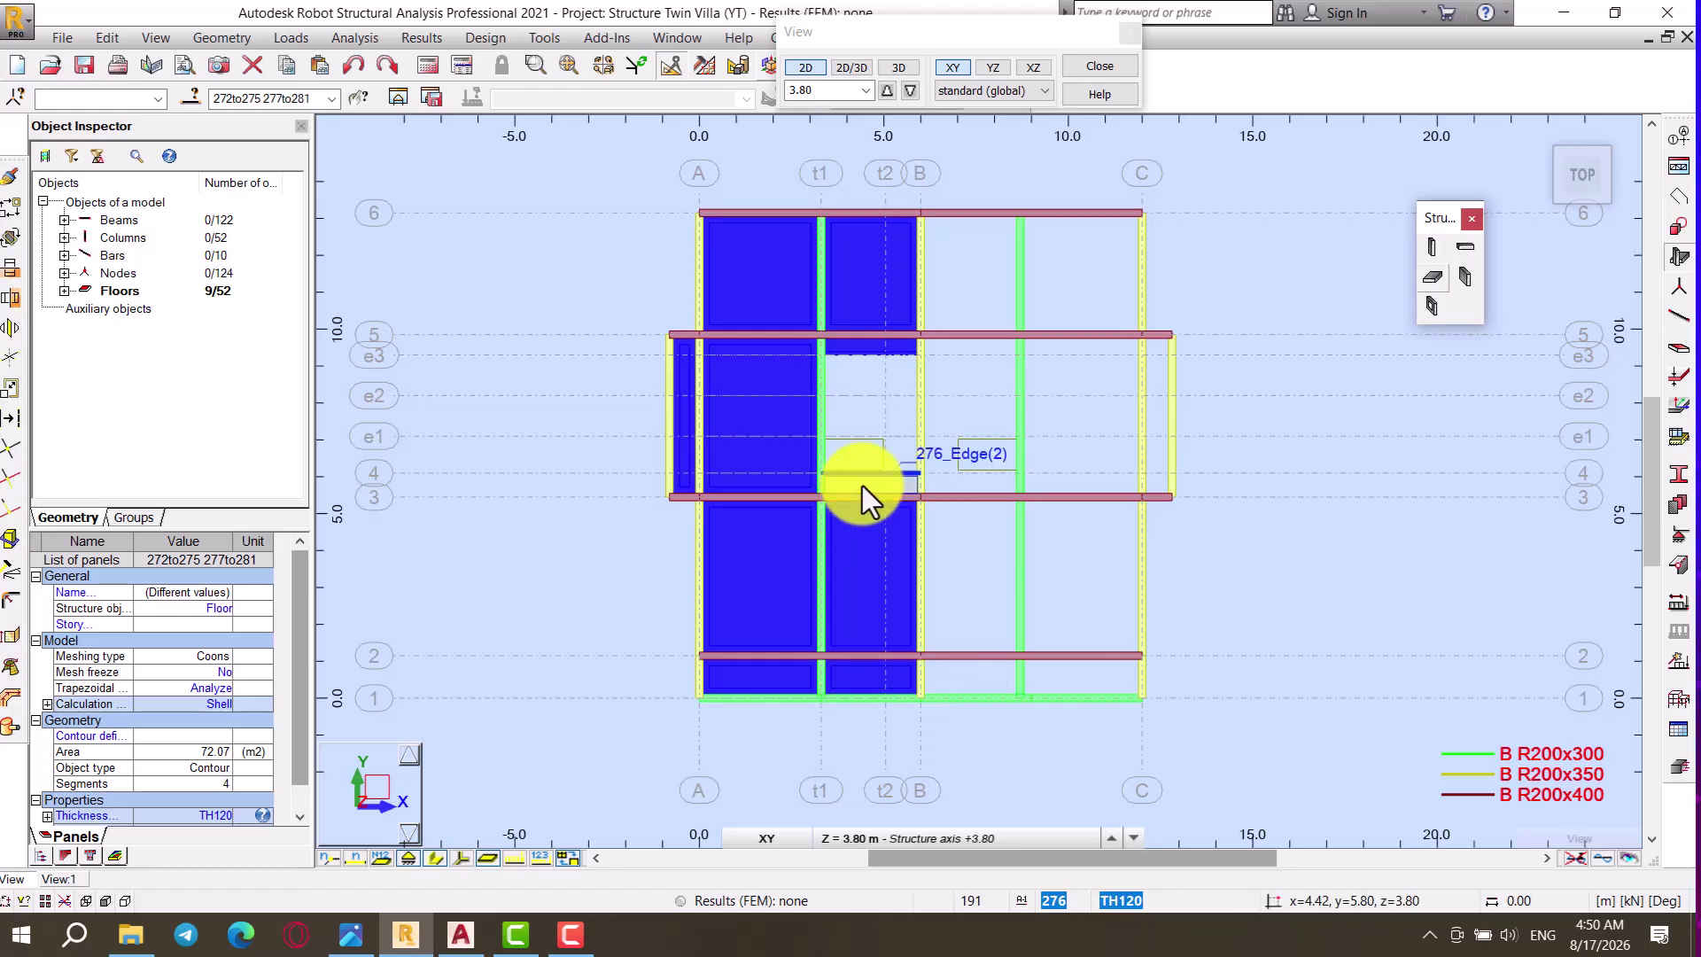
ctrl+click(864, 486)
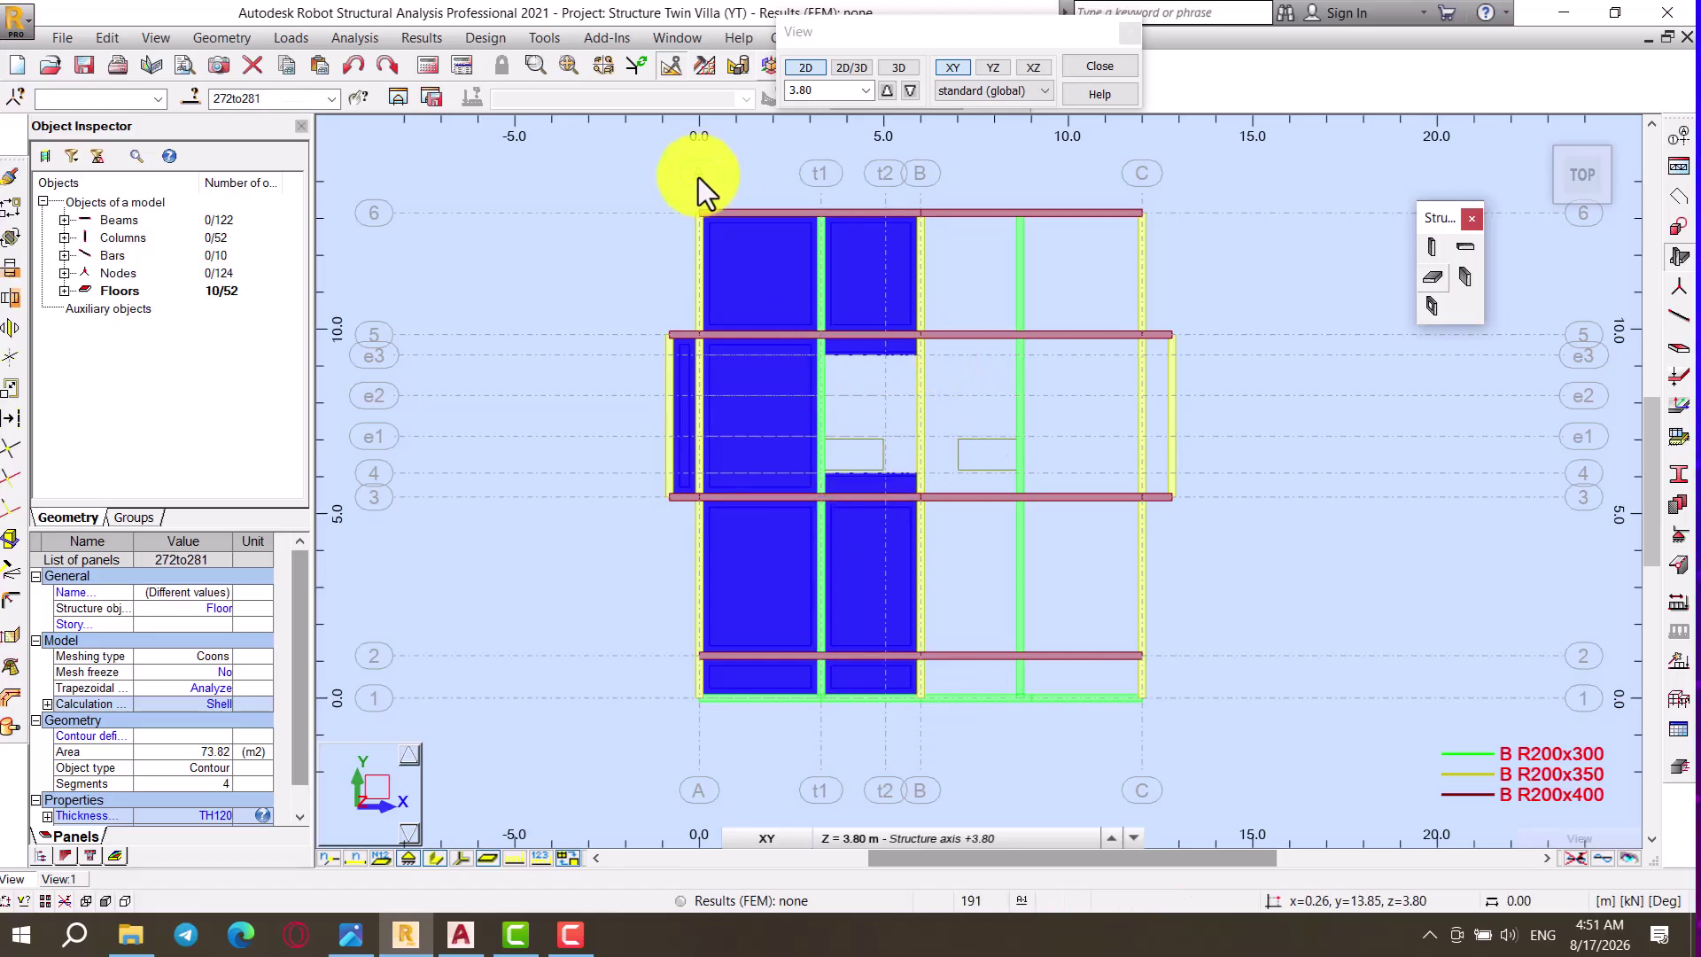
click(13, 298)
click(923, 219)
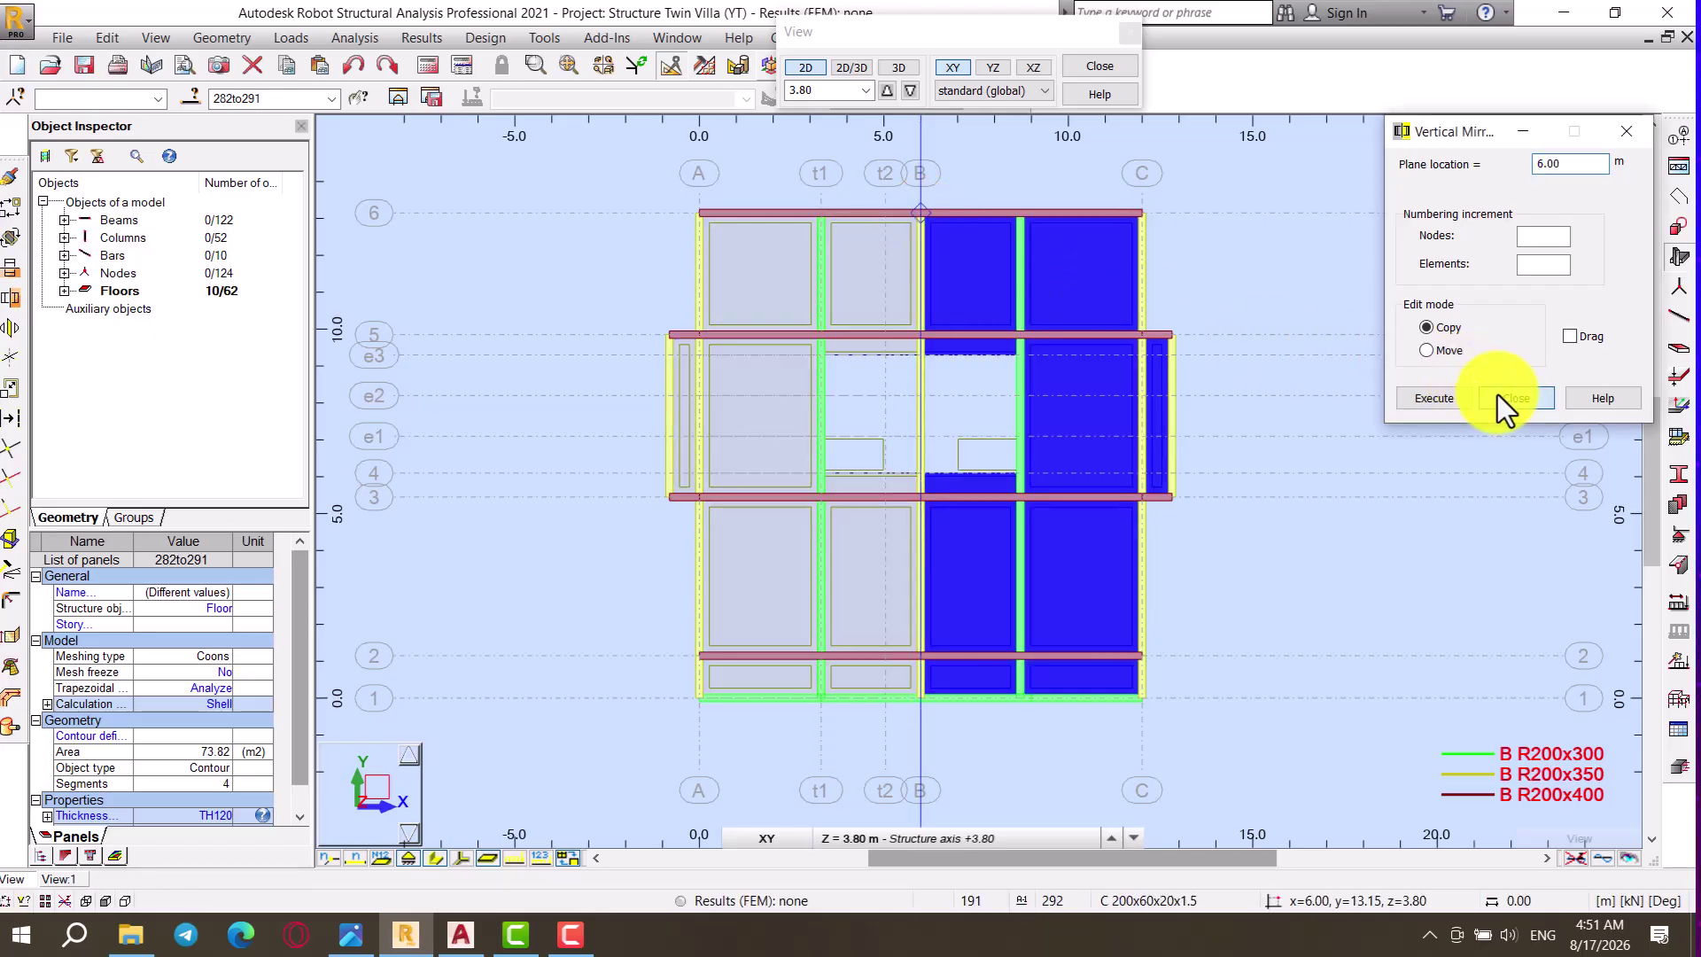
click(1506, 398)
Step: Examine the mirrored floor slabs of the whole building in 3D from a different angle
click(900, 68)
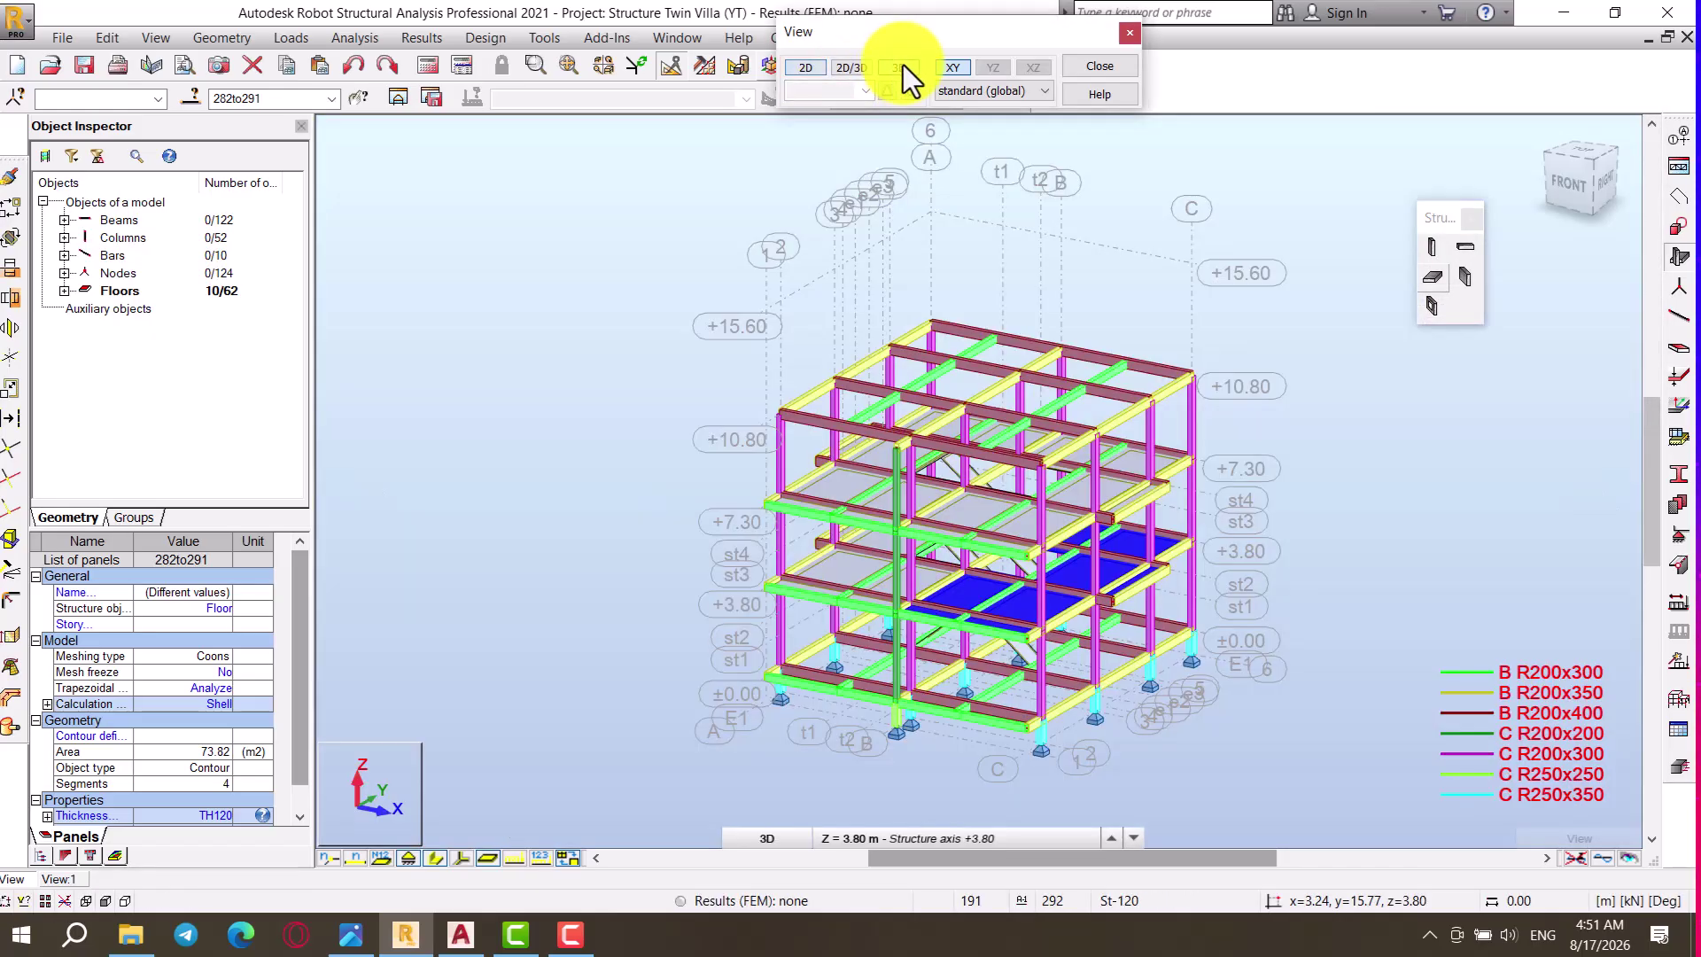
right_click(603, 422)
click(555, 507)
drag(555, 507, 773, 537)
right_click(556, 438)
click(534, 460)
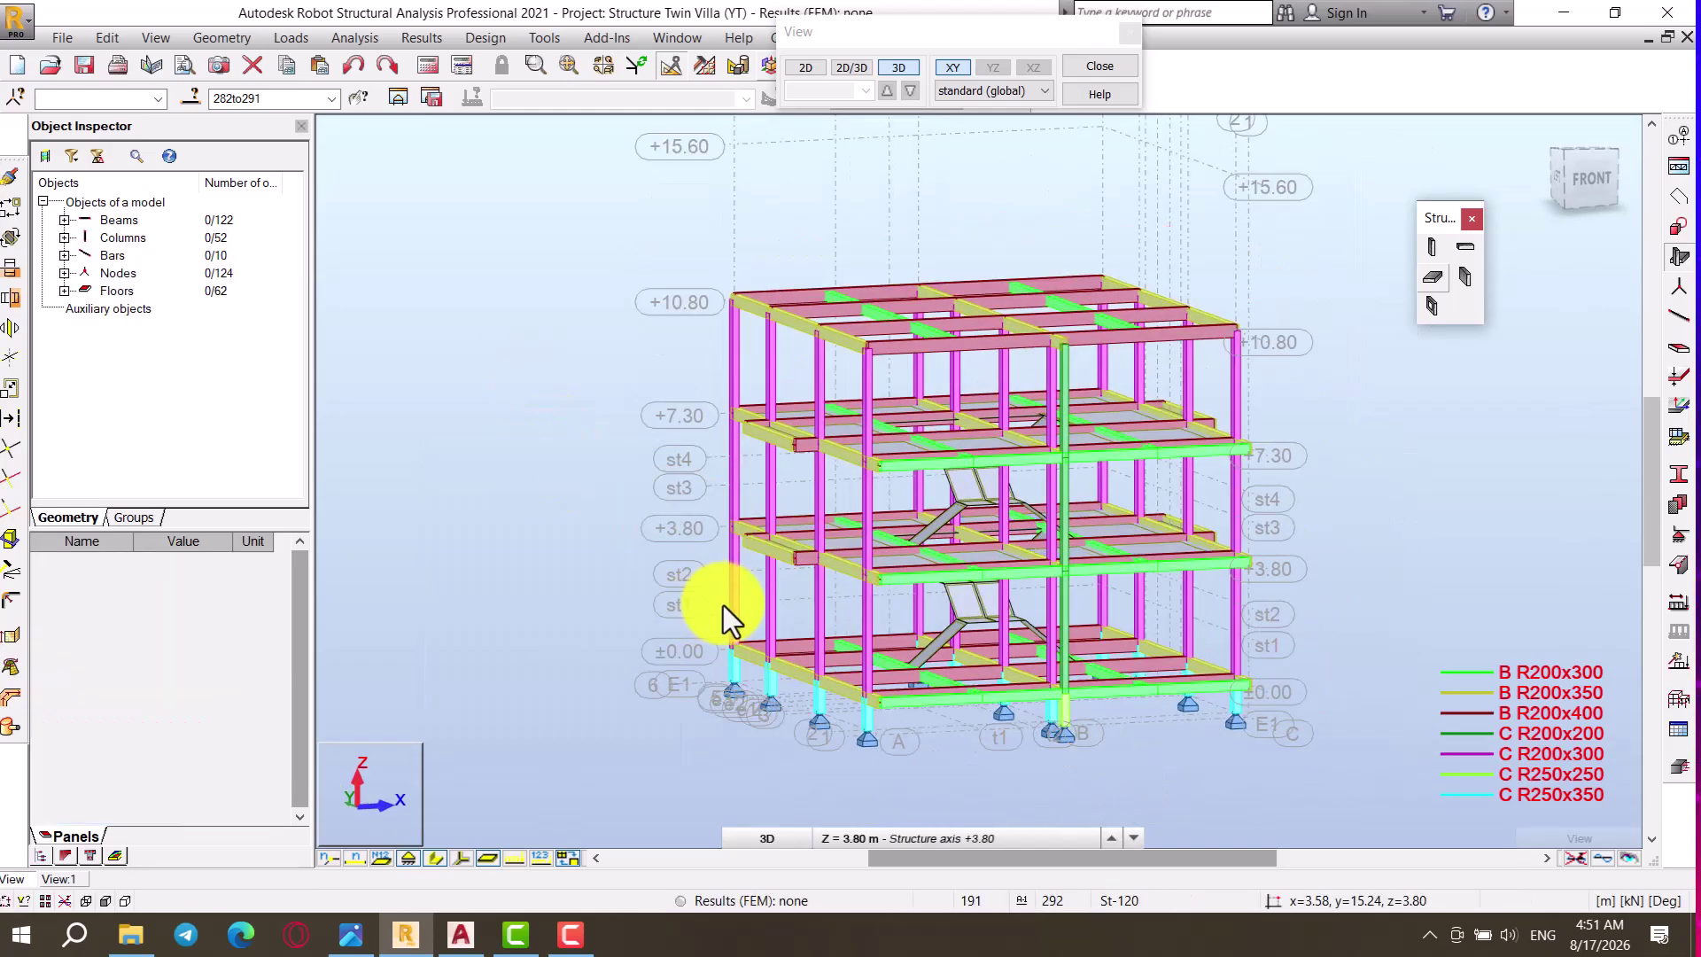
Step: In the 0.00 plan, define a constant homogeneous floor thickness labelled GS 100 with Th = 100 mm and material CONCR_4.5
click(803, 69)
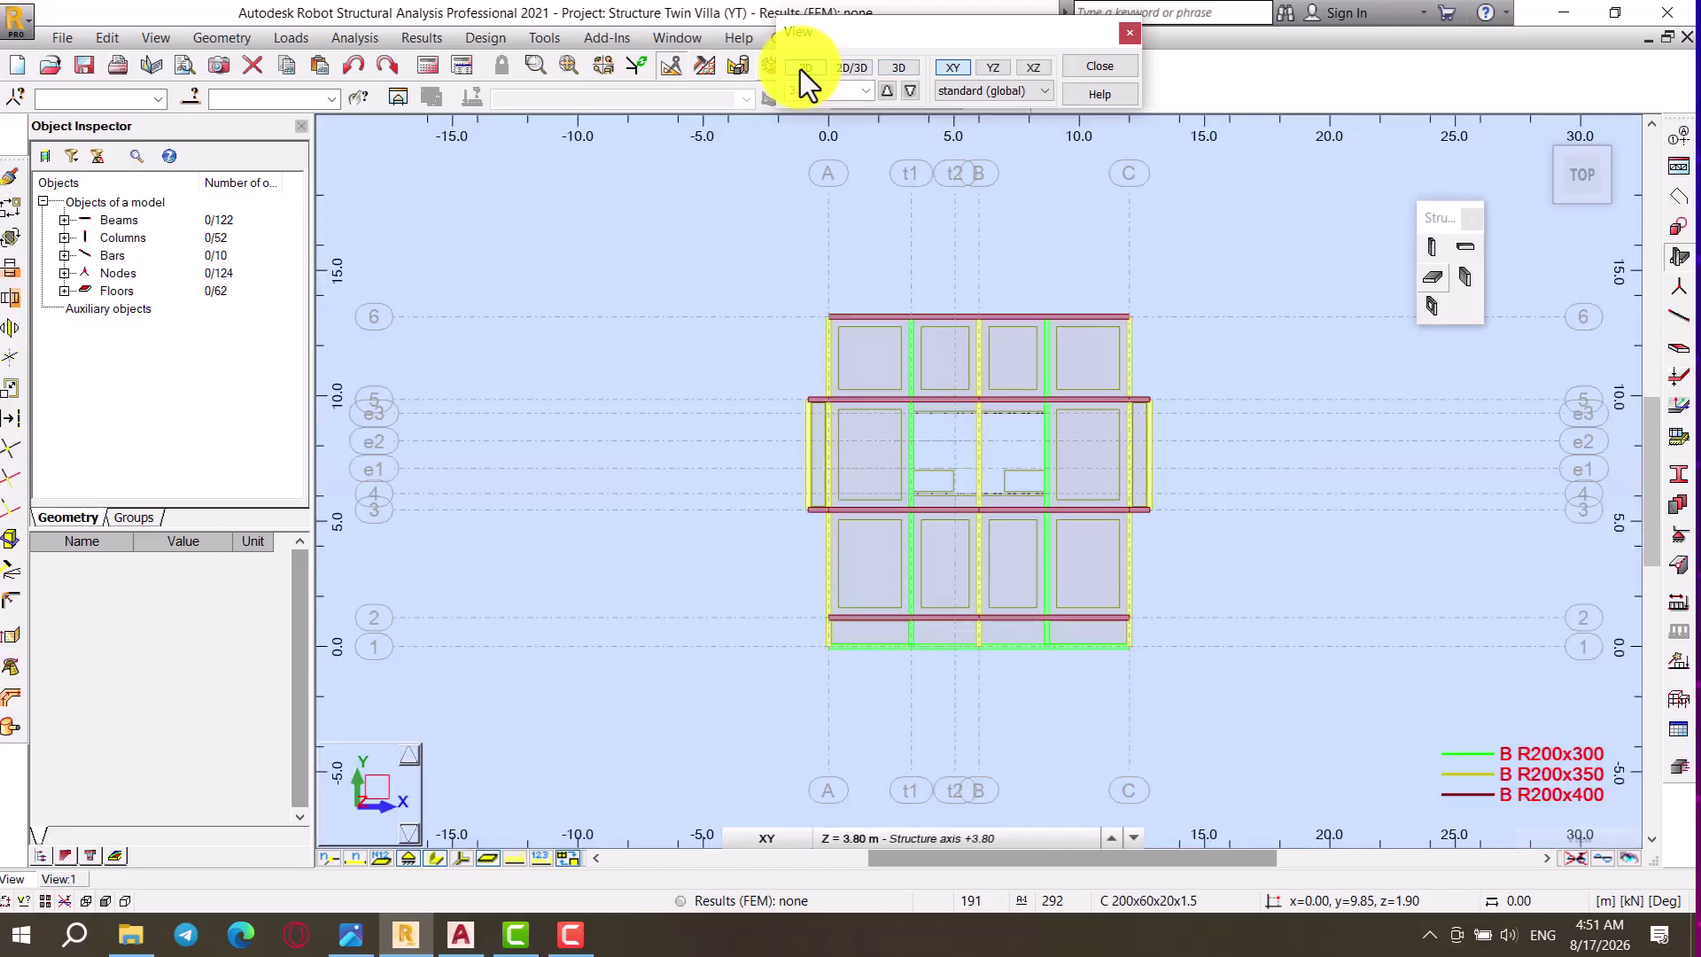
click(901, 87)
click(902, 87)
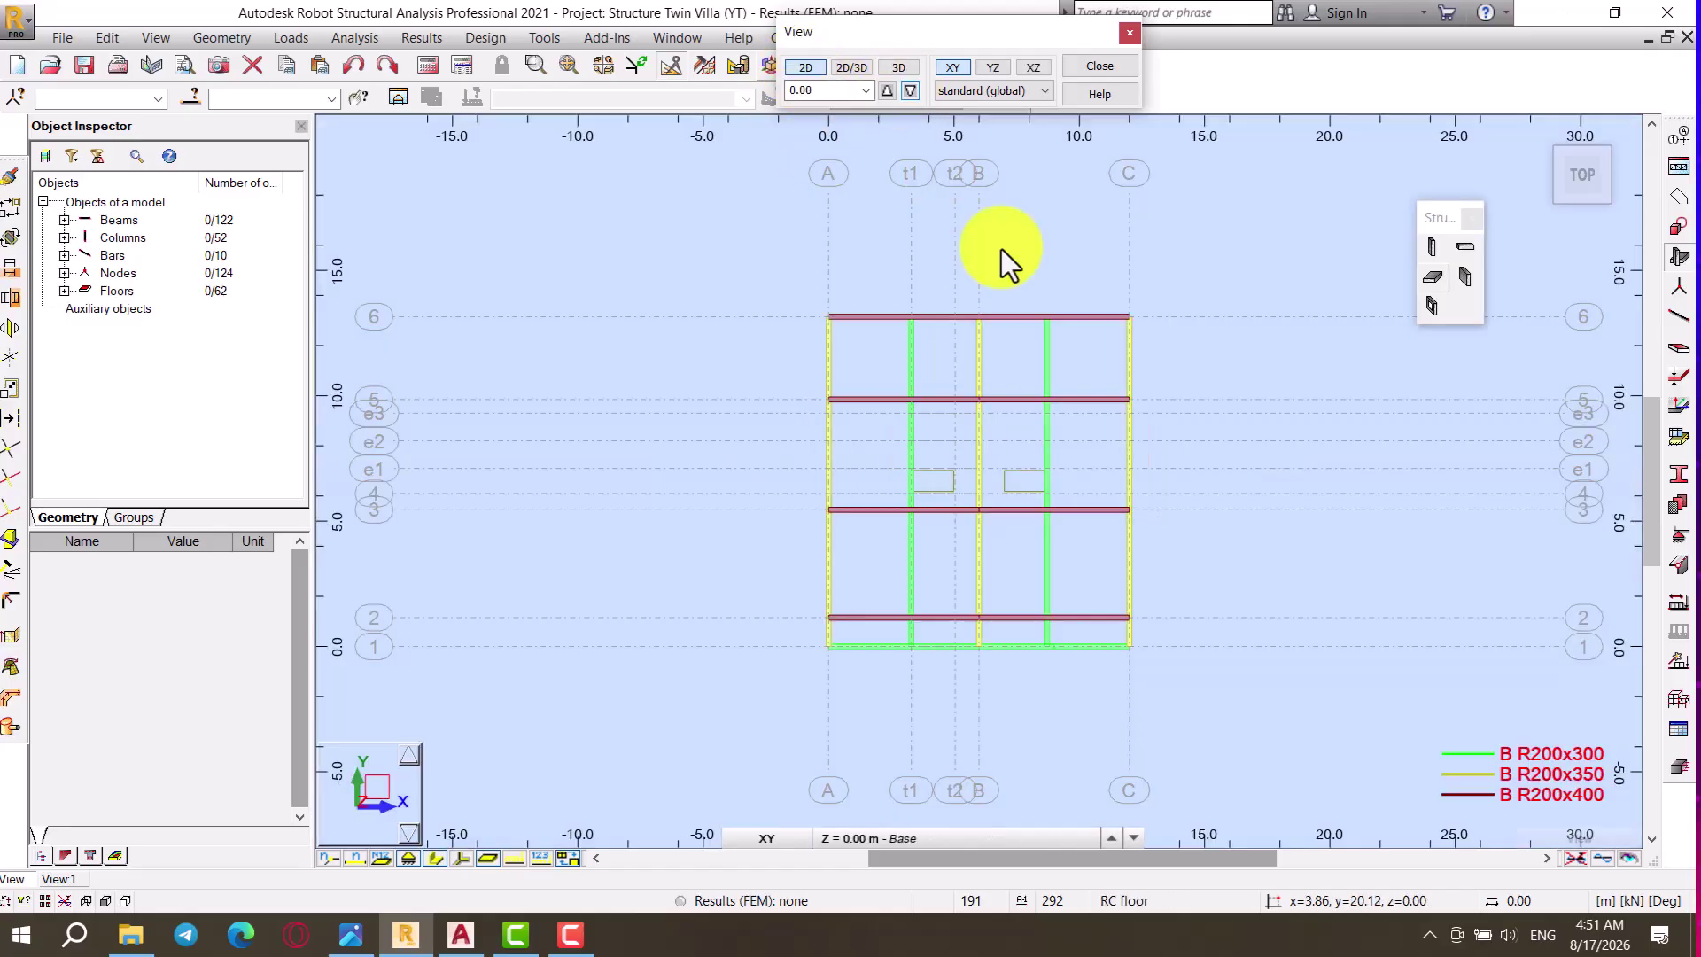
scroll(1038, 273, up, 1)
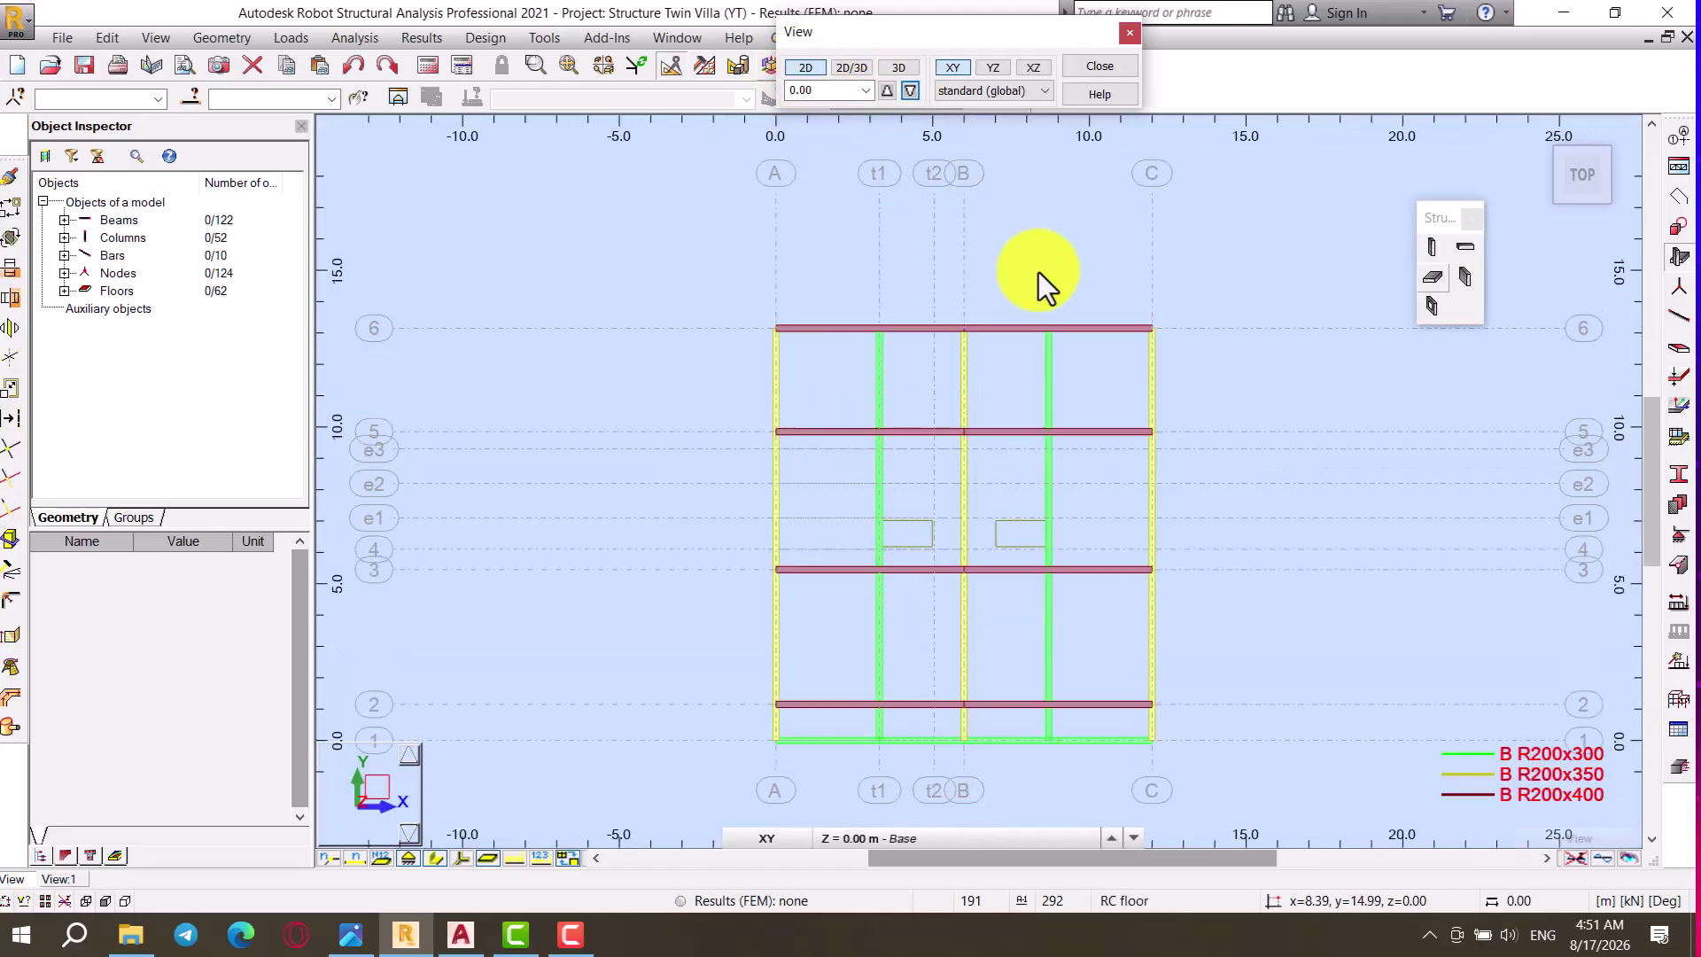
click(1431, 278)
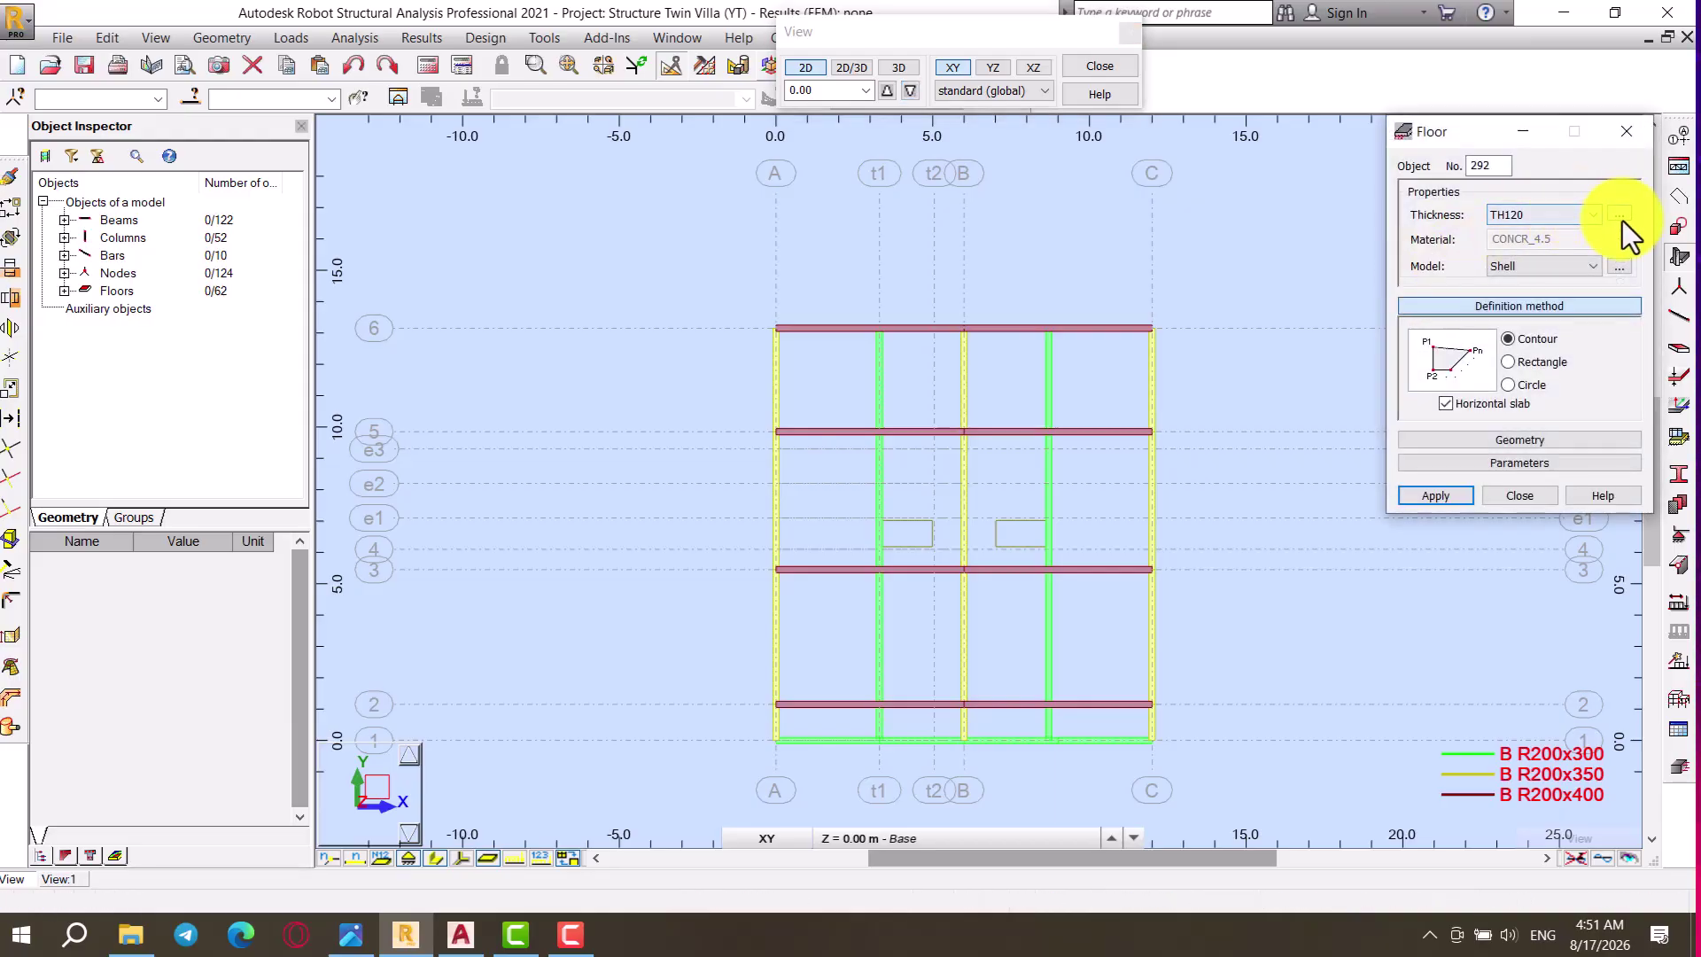
click(1621, 215)
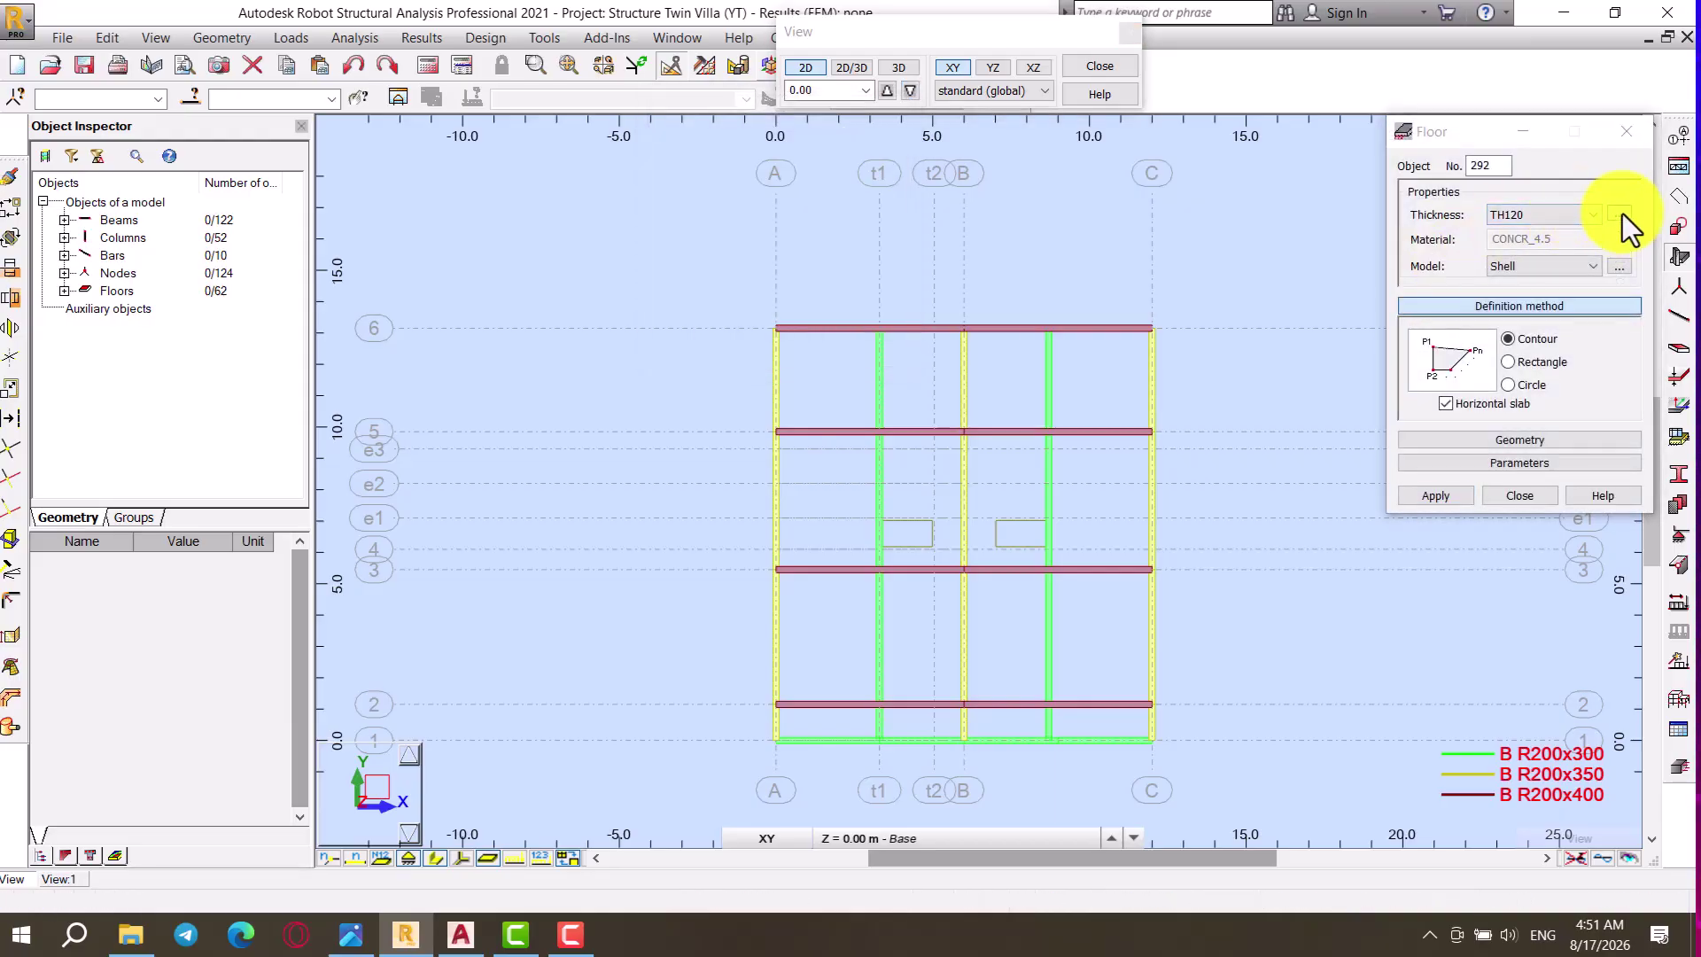
drag(1023, 443, 964, 443)
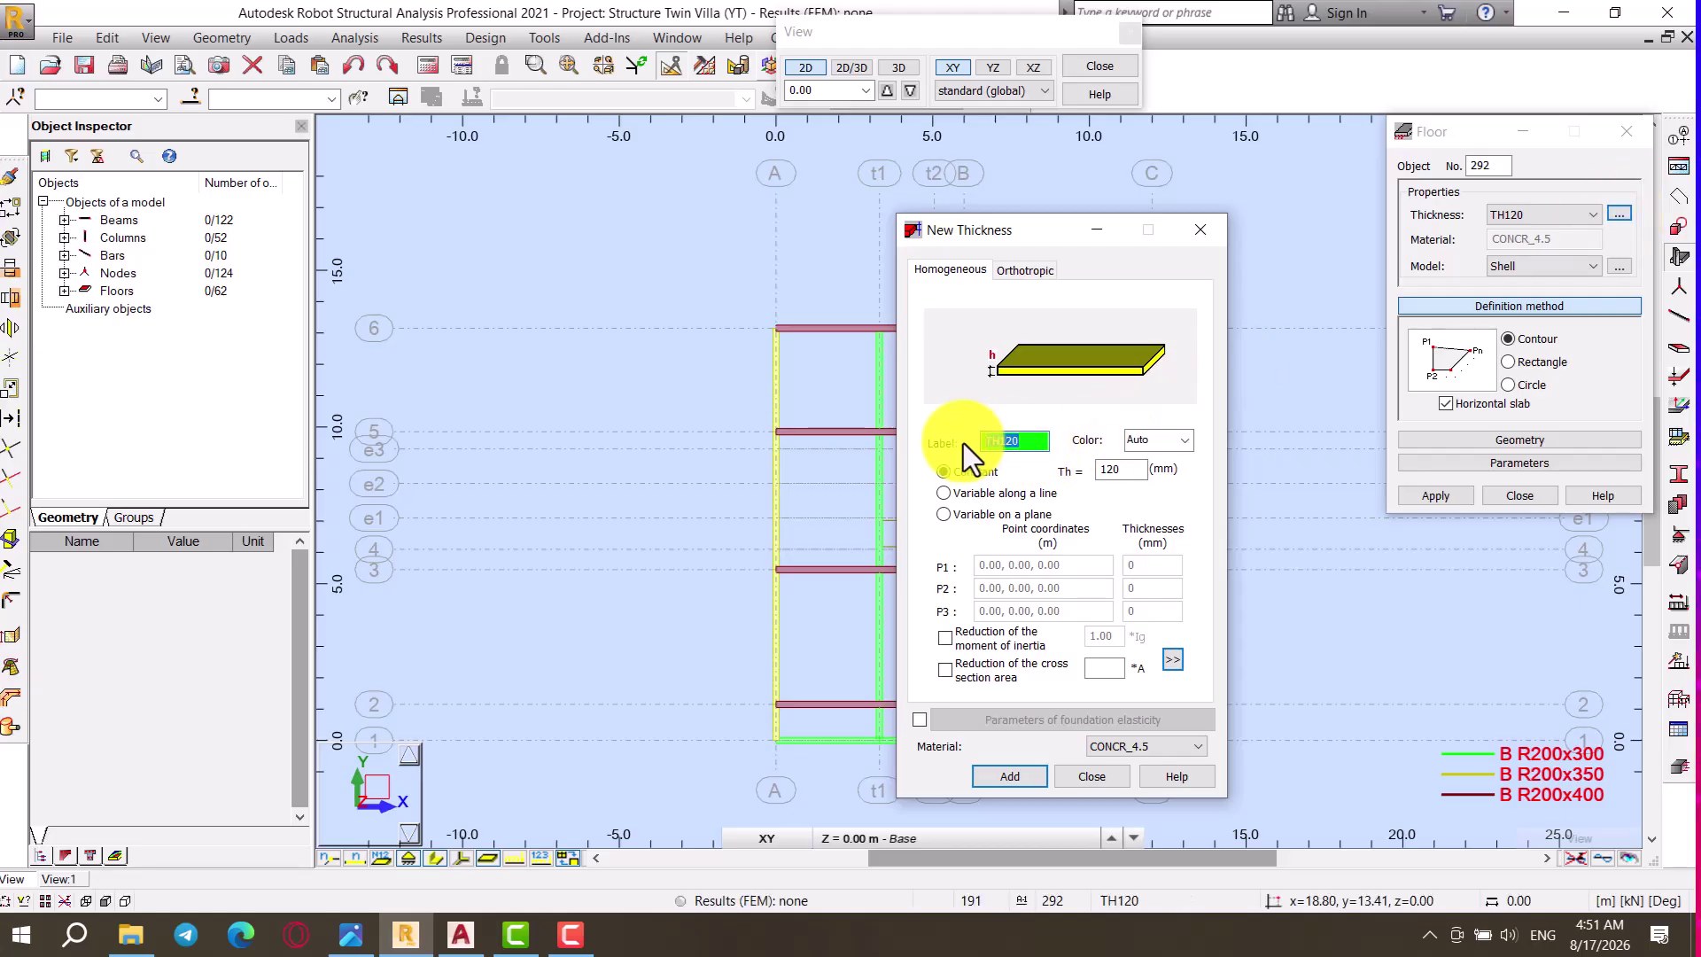
text(GS 100)
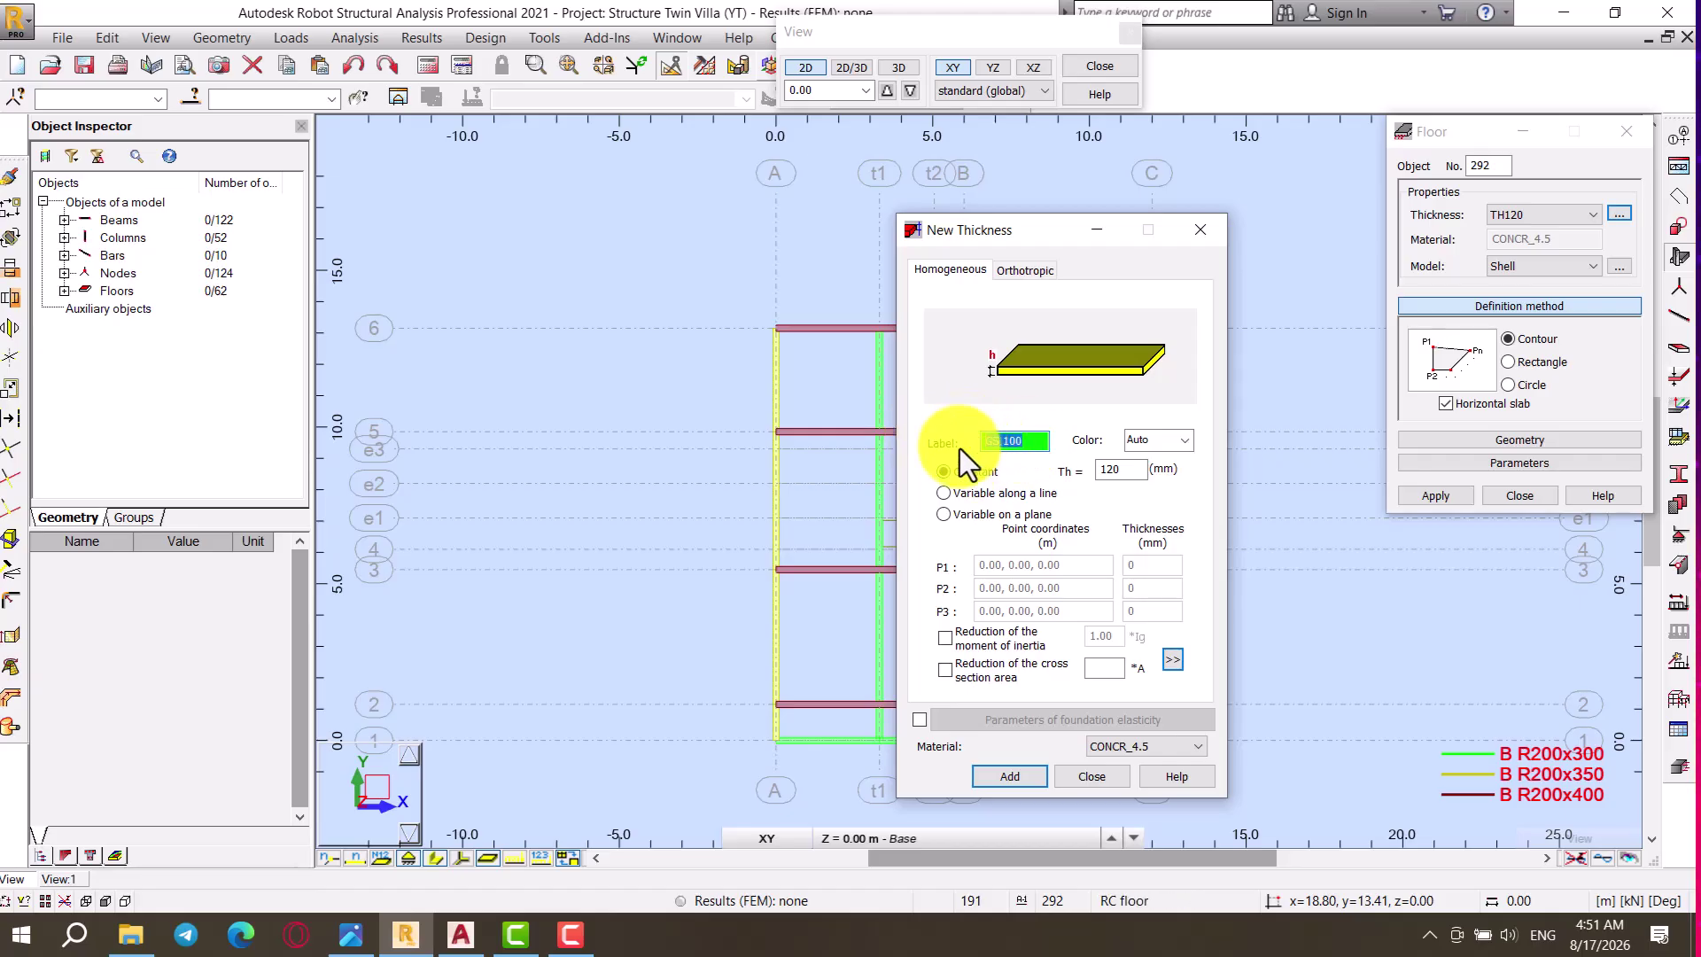
drag(1123, 470, 1097, 477)
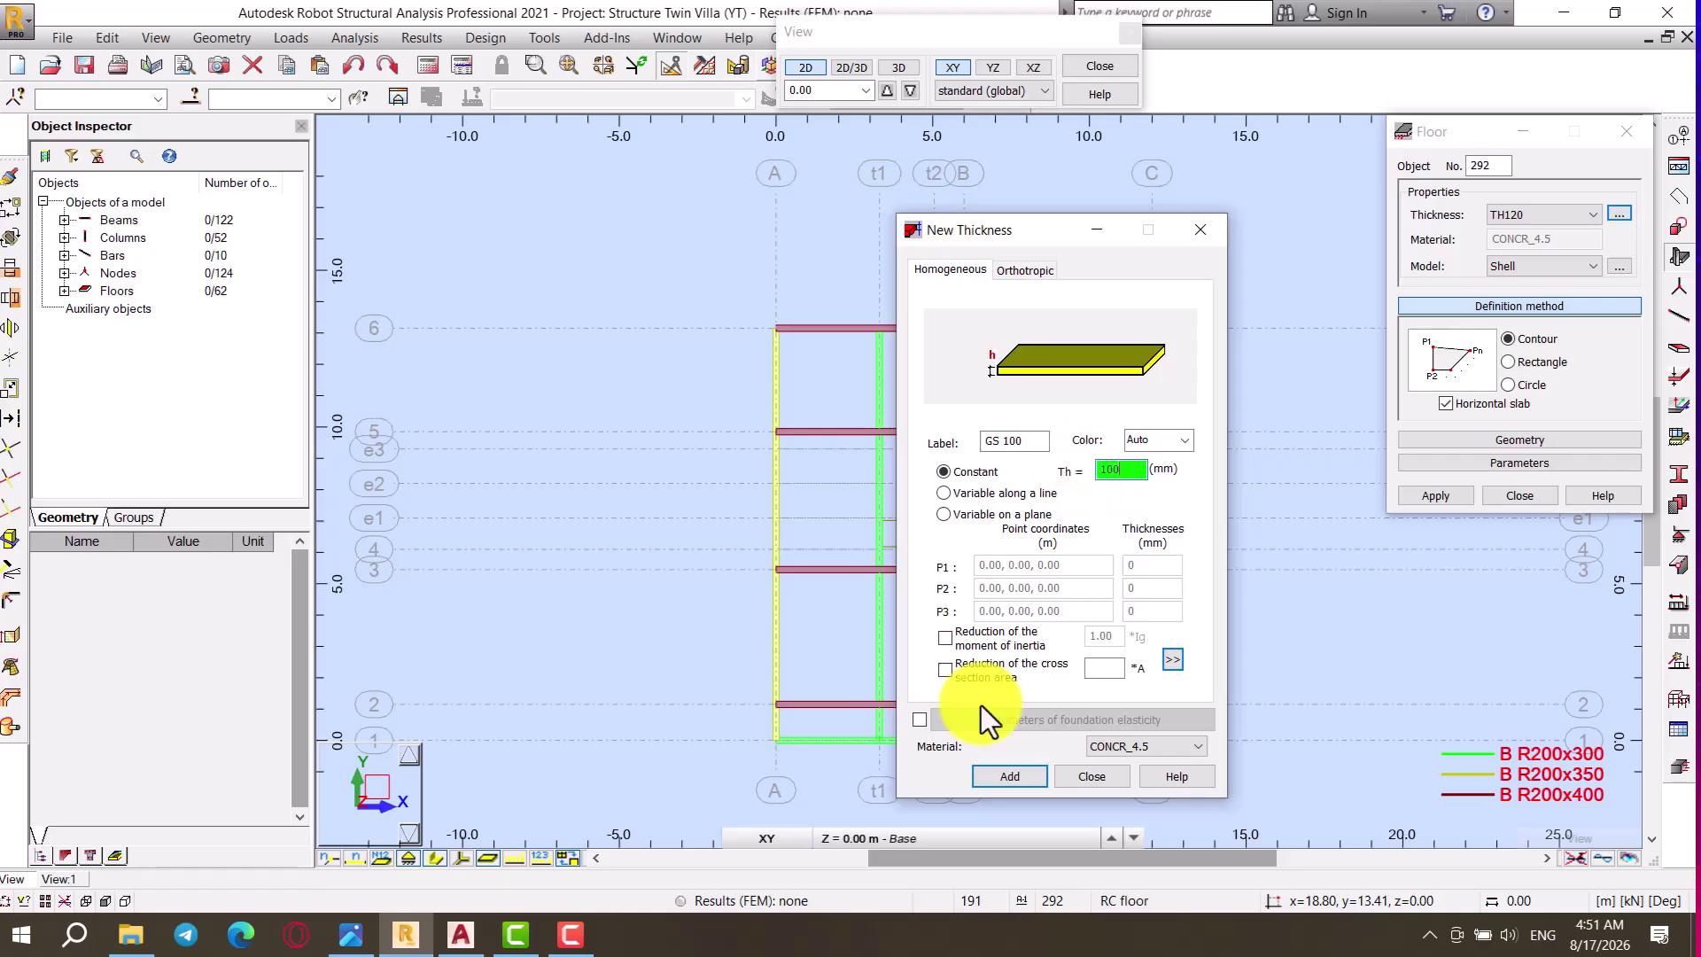
click(985, 778)
click(1063, 777)
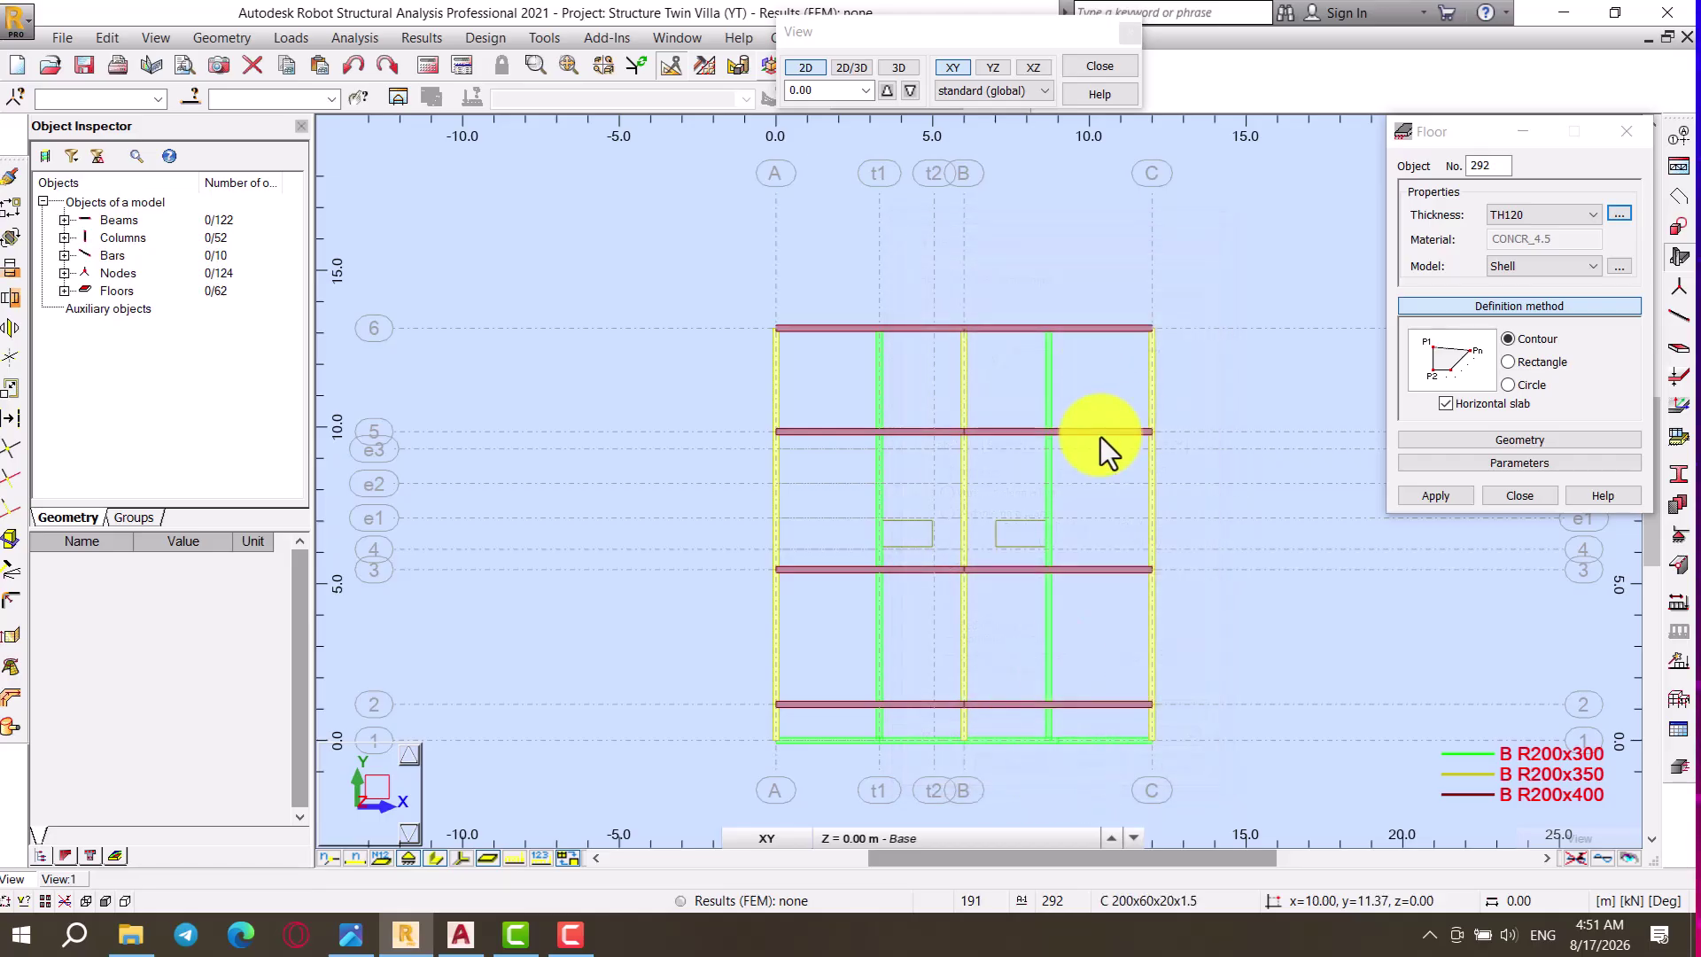
Step: Assign the GS 100 thickness and add a rectangular ground slab from axis A to t1 between axes 5 and 6
click(1523, 362)
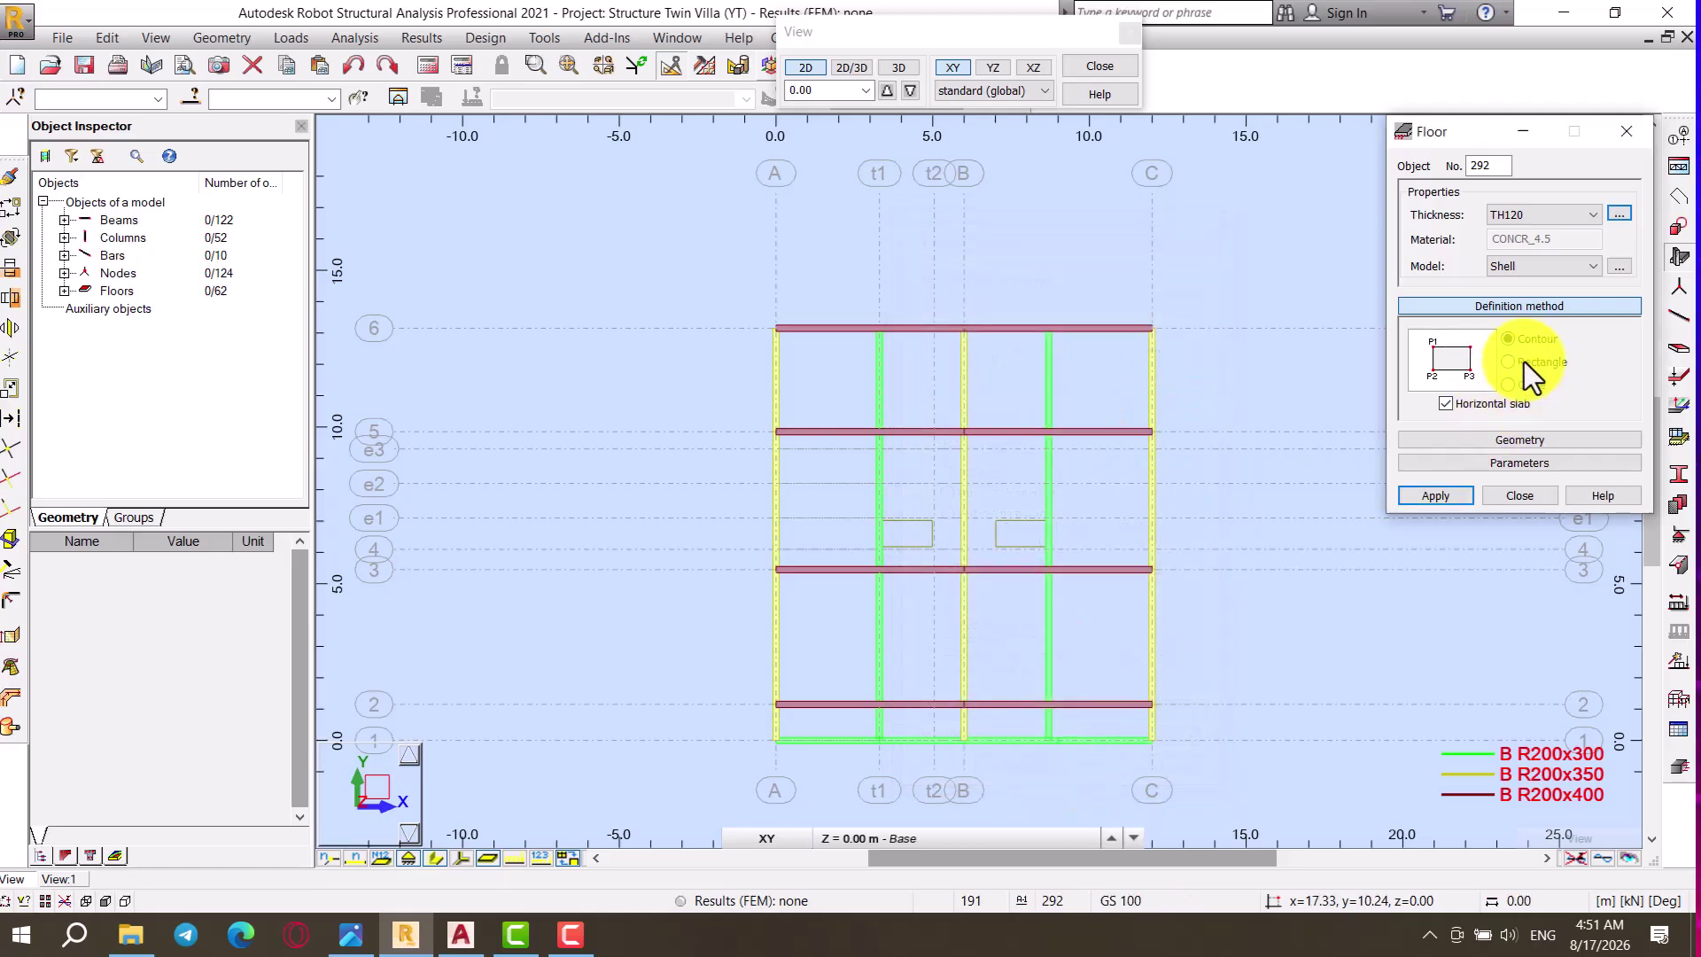
click(1523, 215)
click(1506, 263)
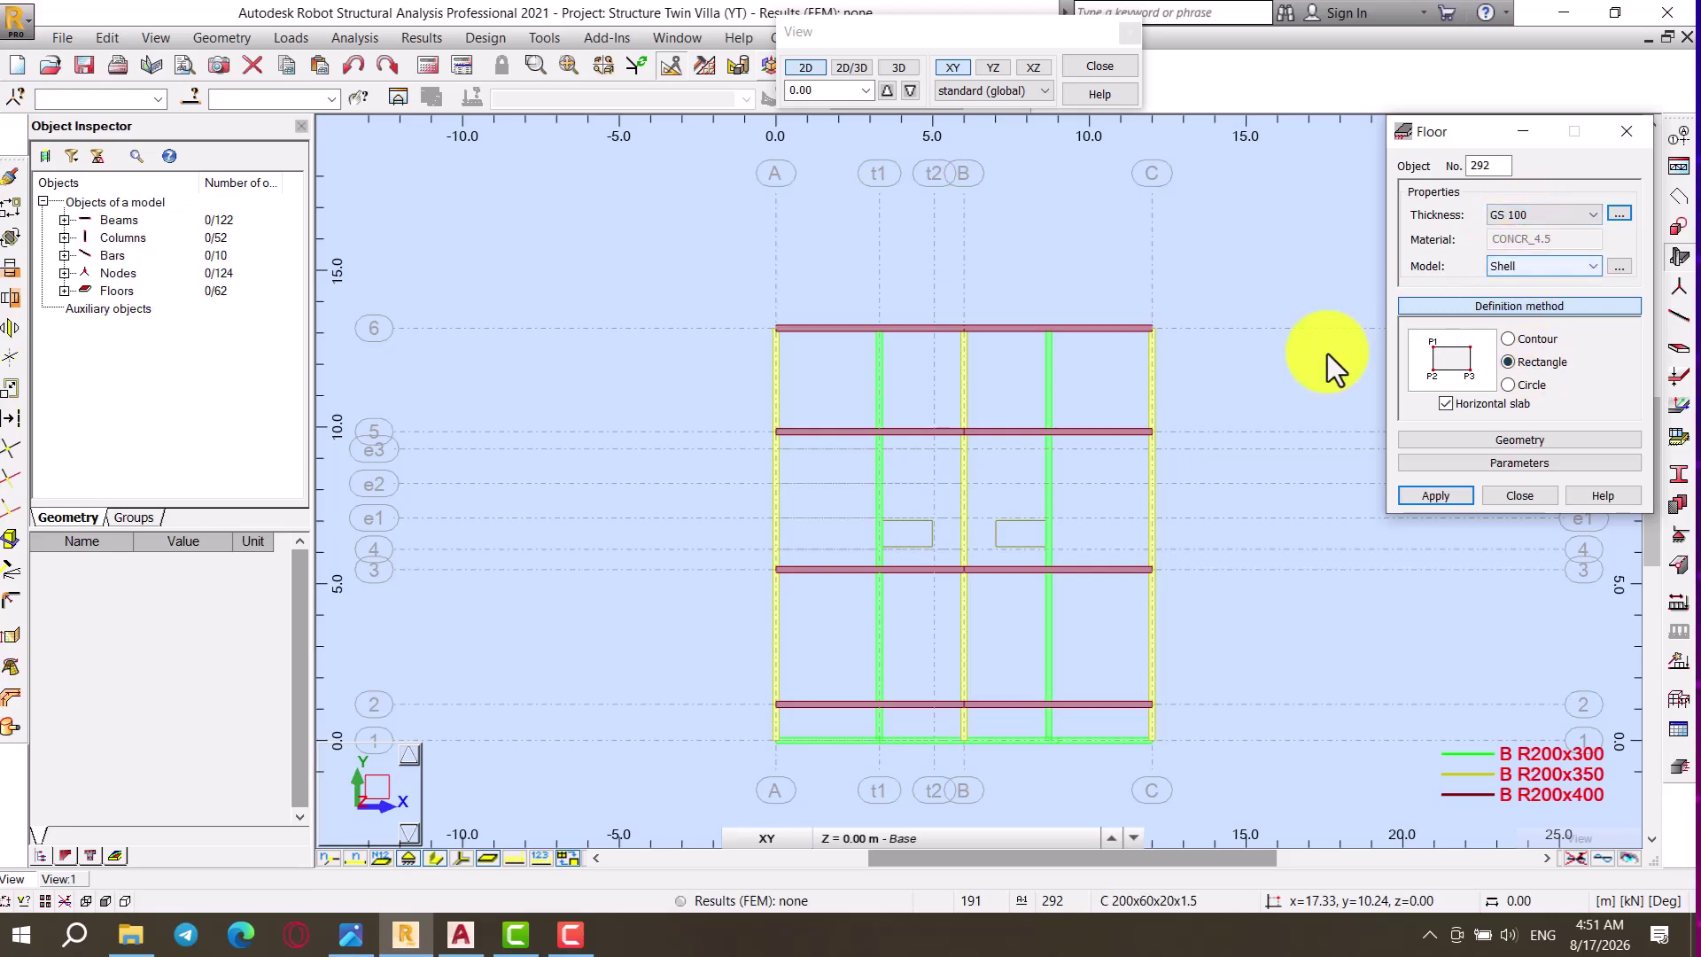
click(781, 330)
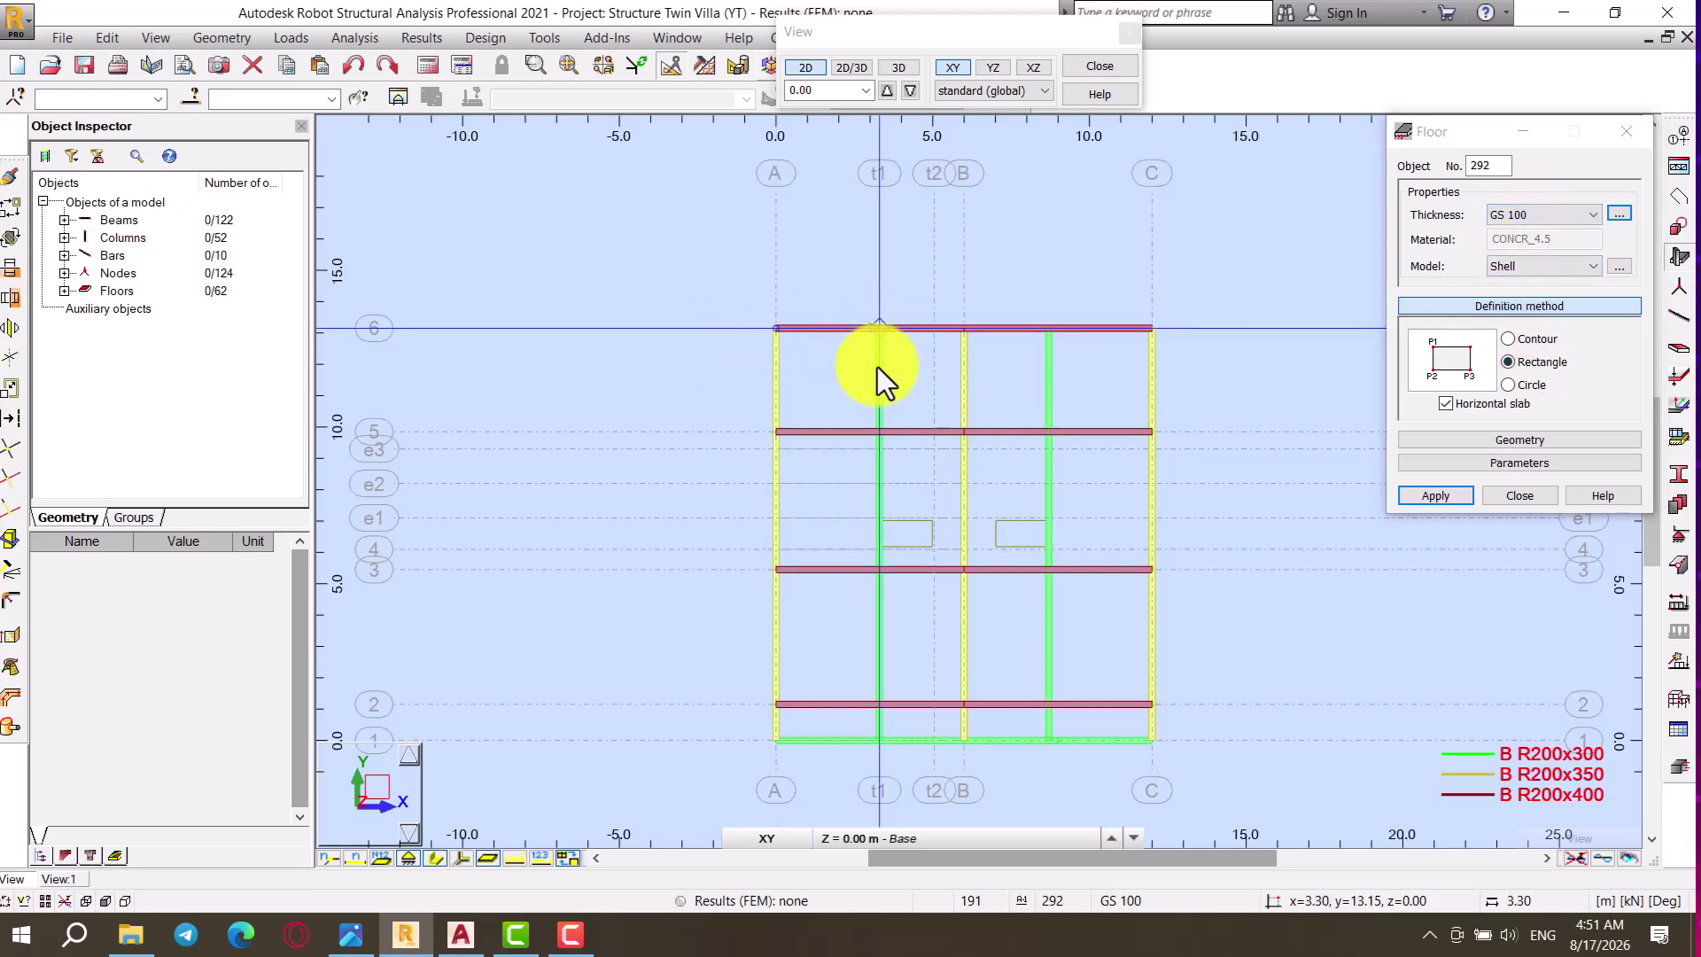
click(875, 431)
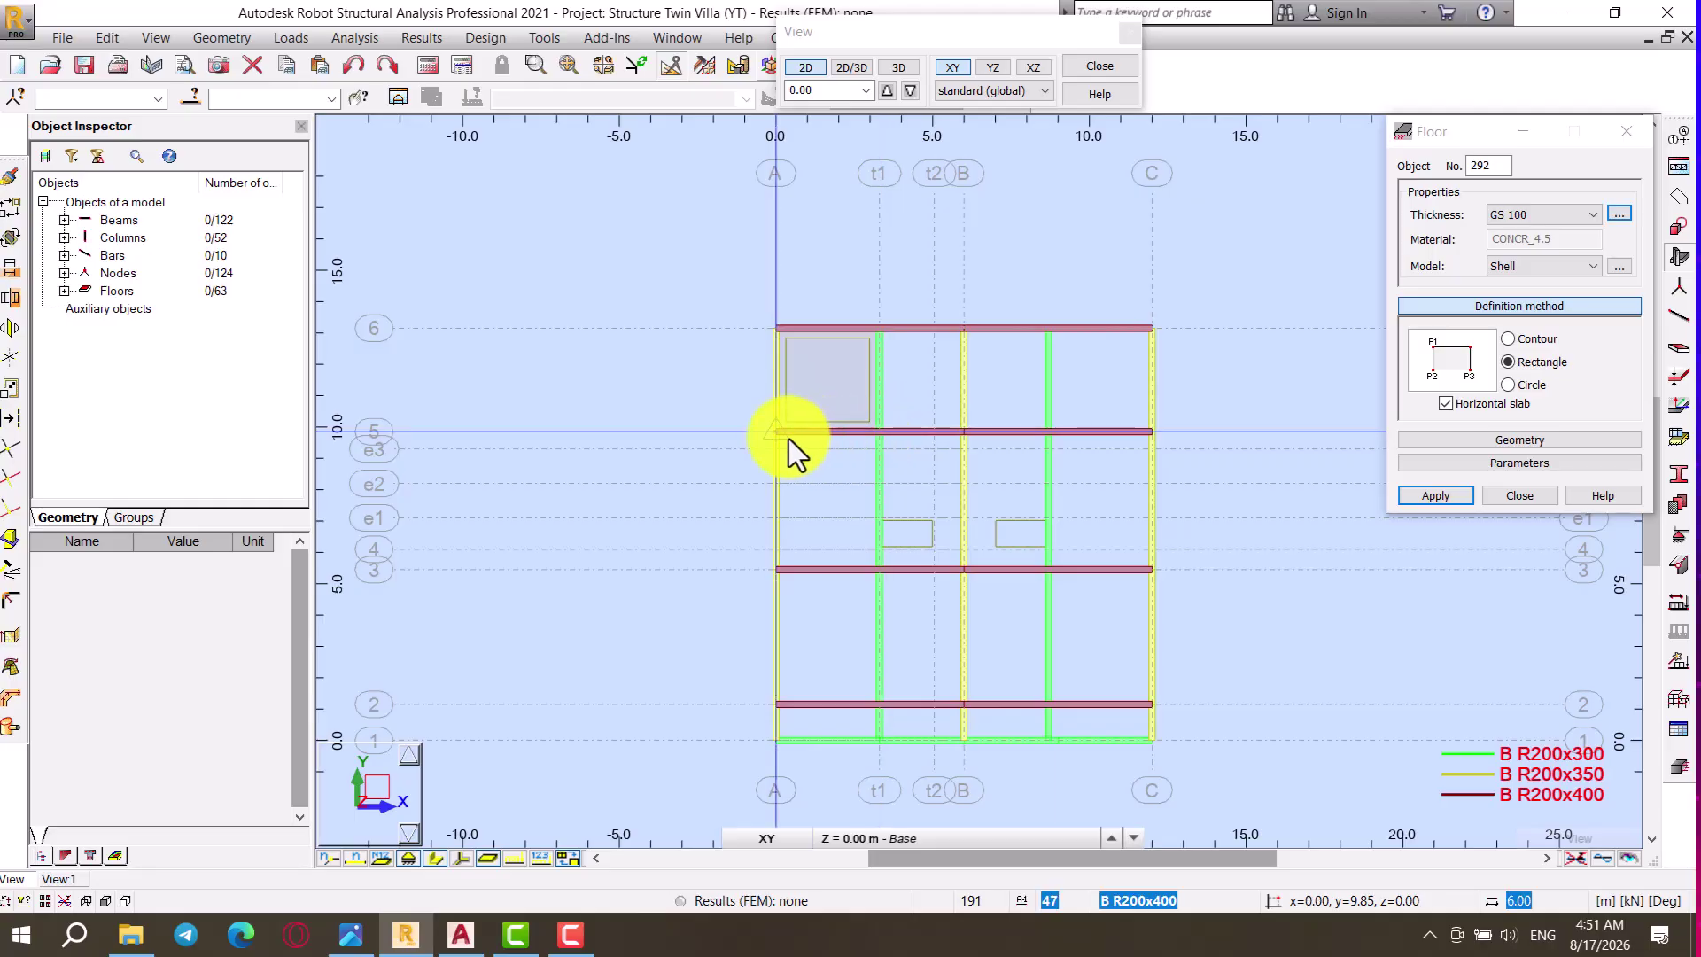
Step: Add rectangular GS 100 slabs from axis A to t1 between axes 3 and 5, 2 and 3, and 1 and 2
click(875, 431)
click(776, 569)
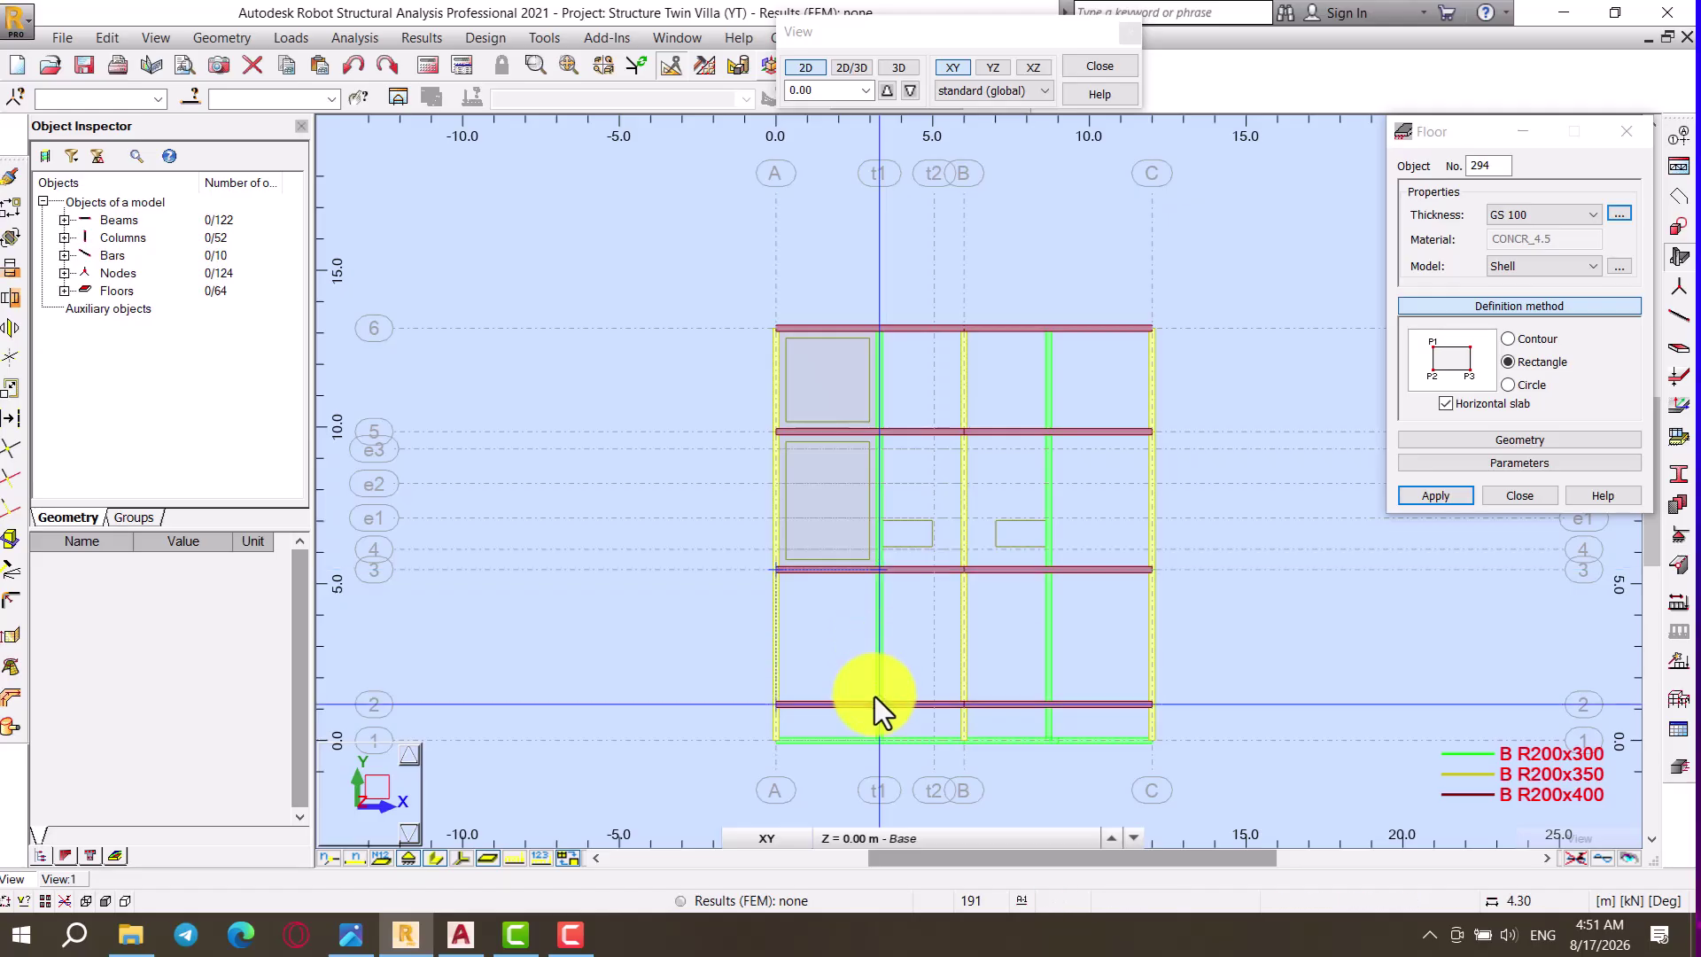
click(849, 697)
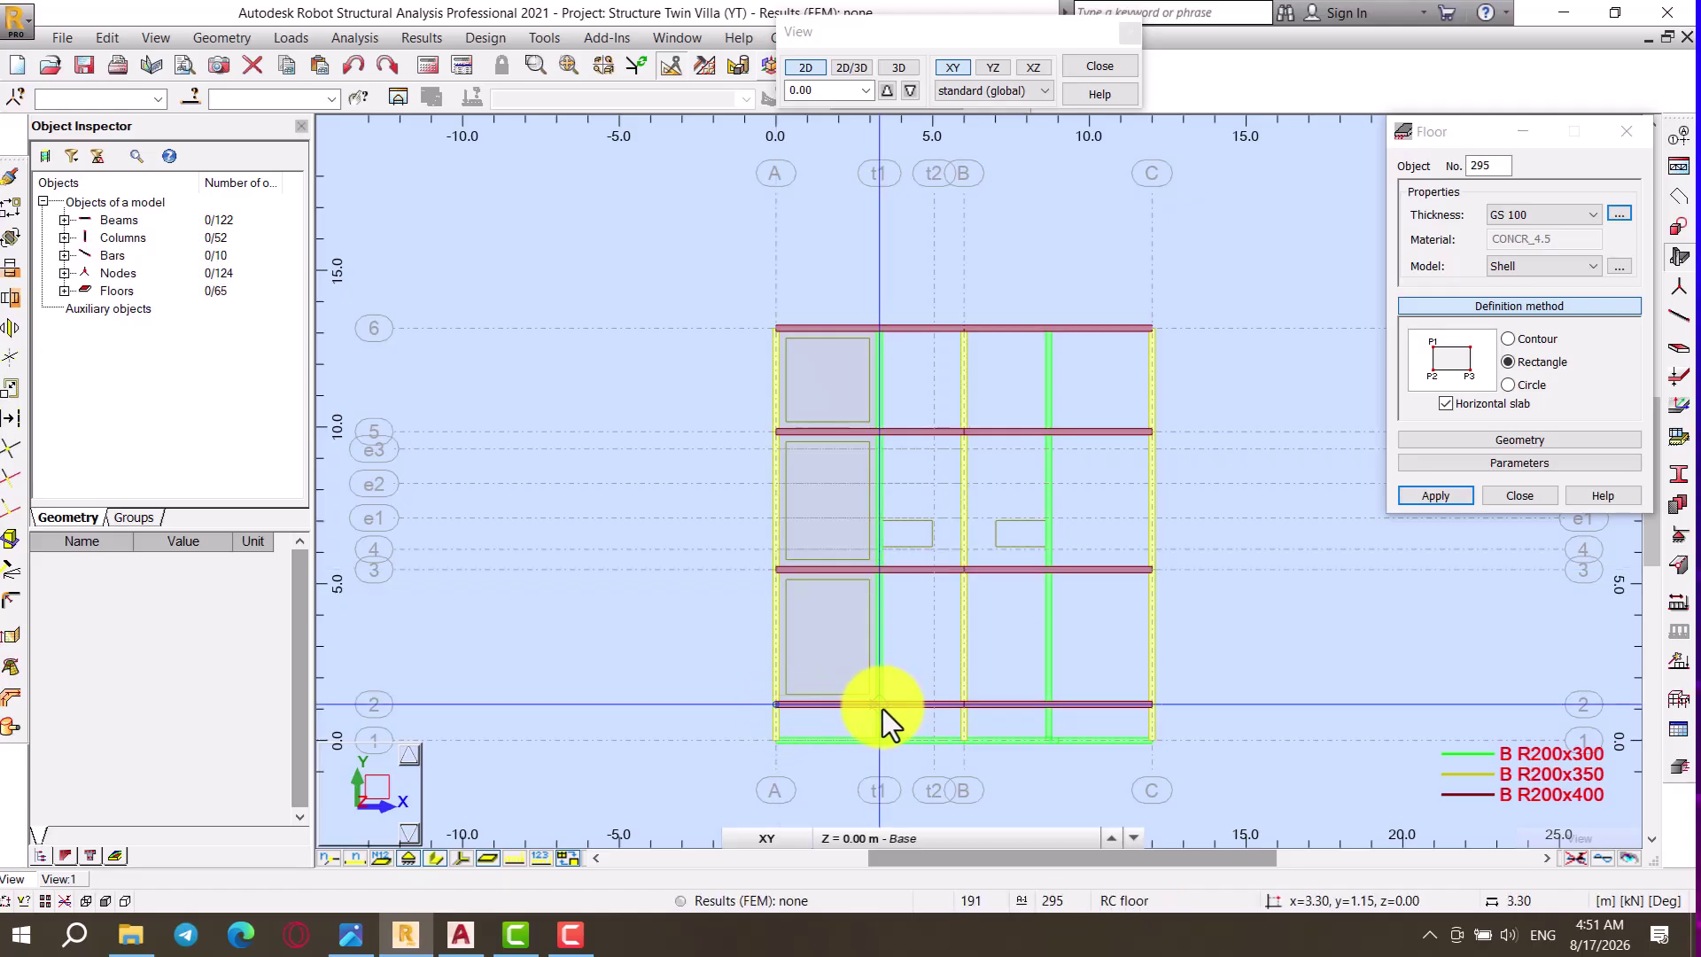
click(879, 743)
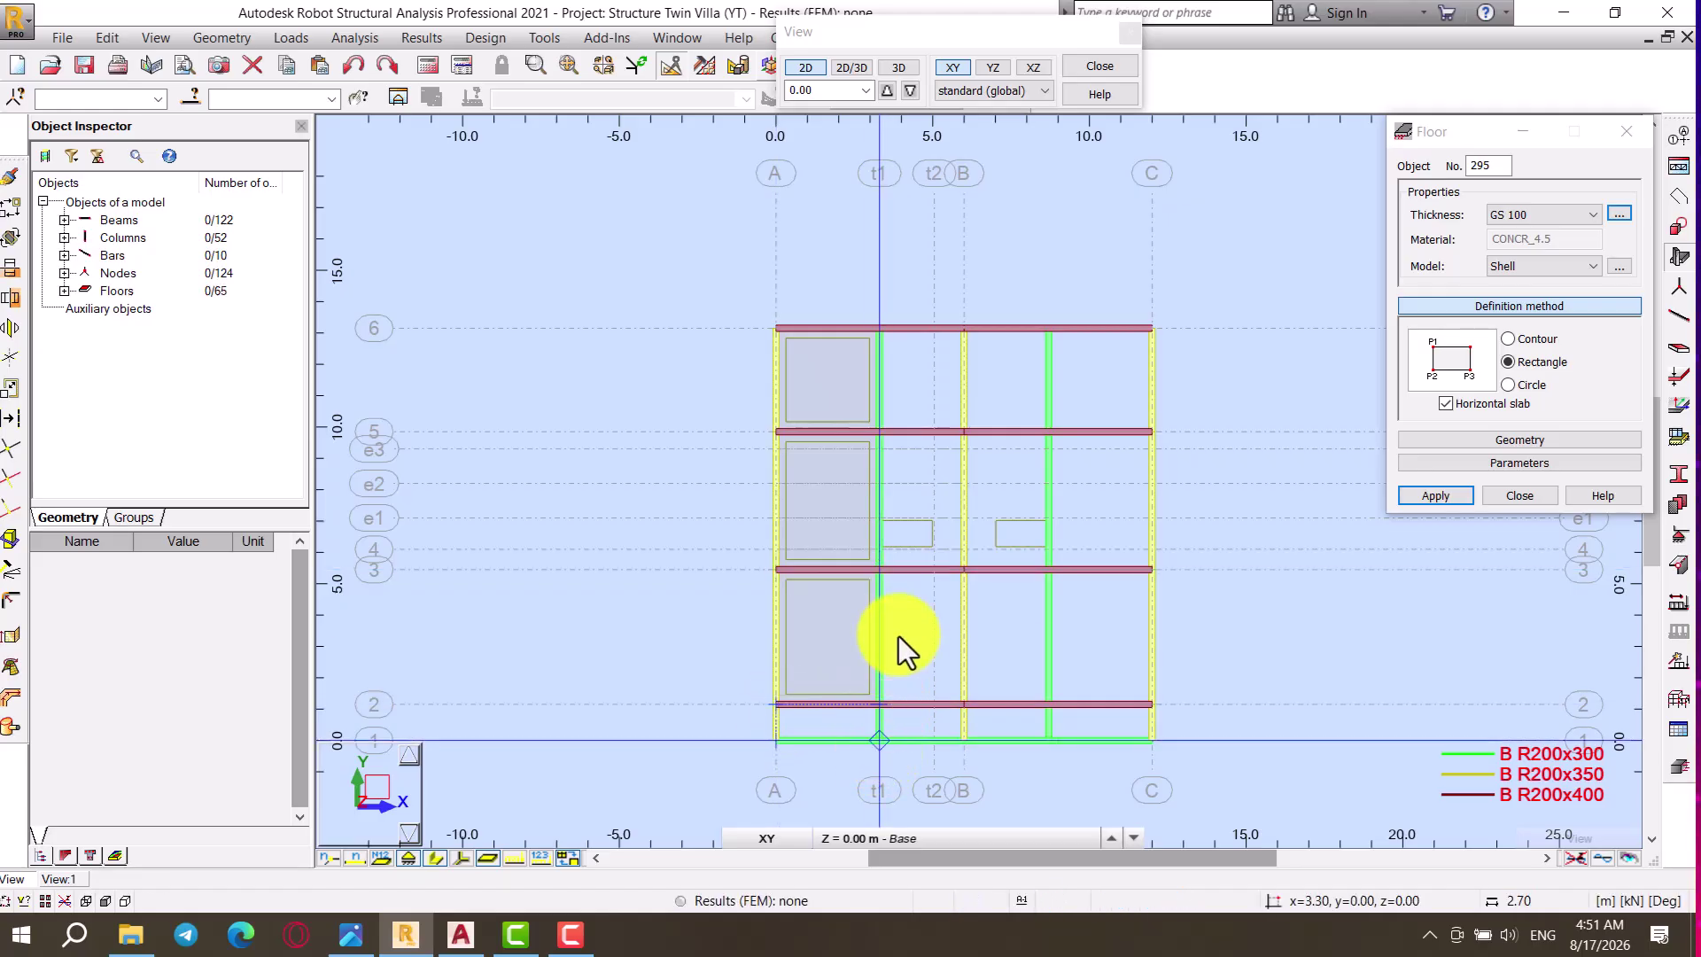
Step: Add GS 100 slabs from t1 to B between axes 3–5, 2–3, 1–2 and 5–6, and return to the 3D view
click(884, 438)
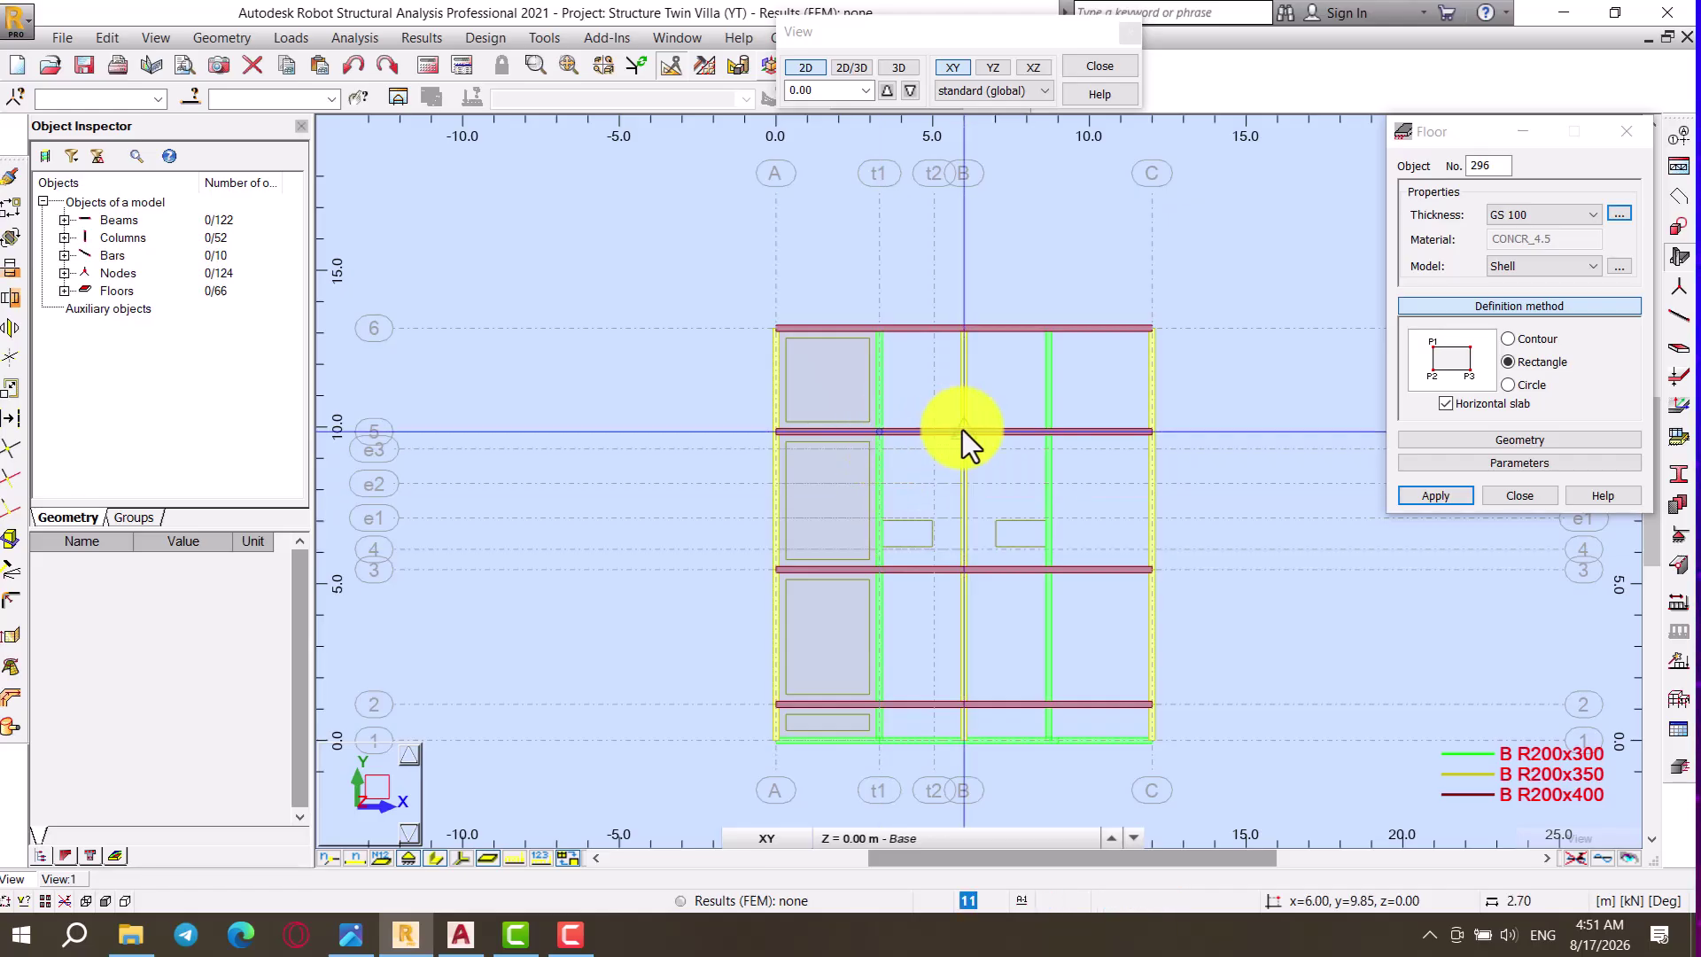
click(905, 588)
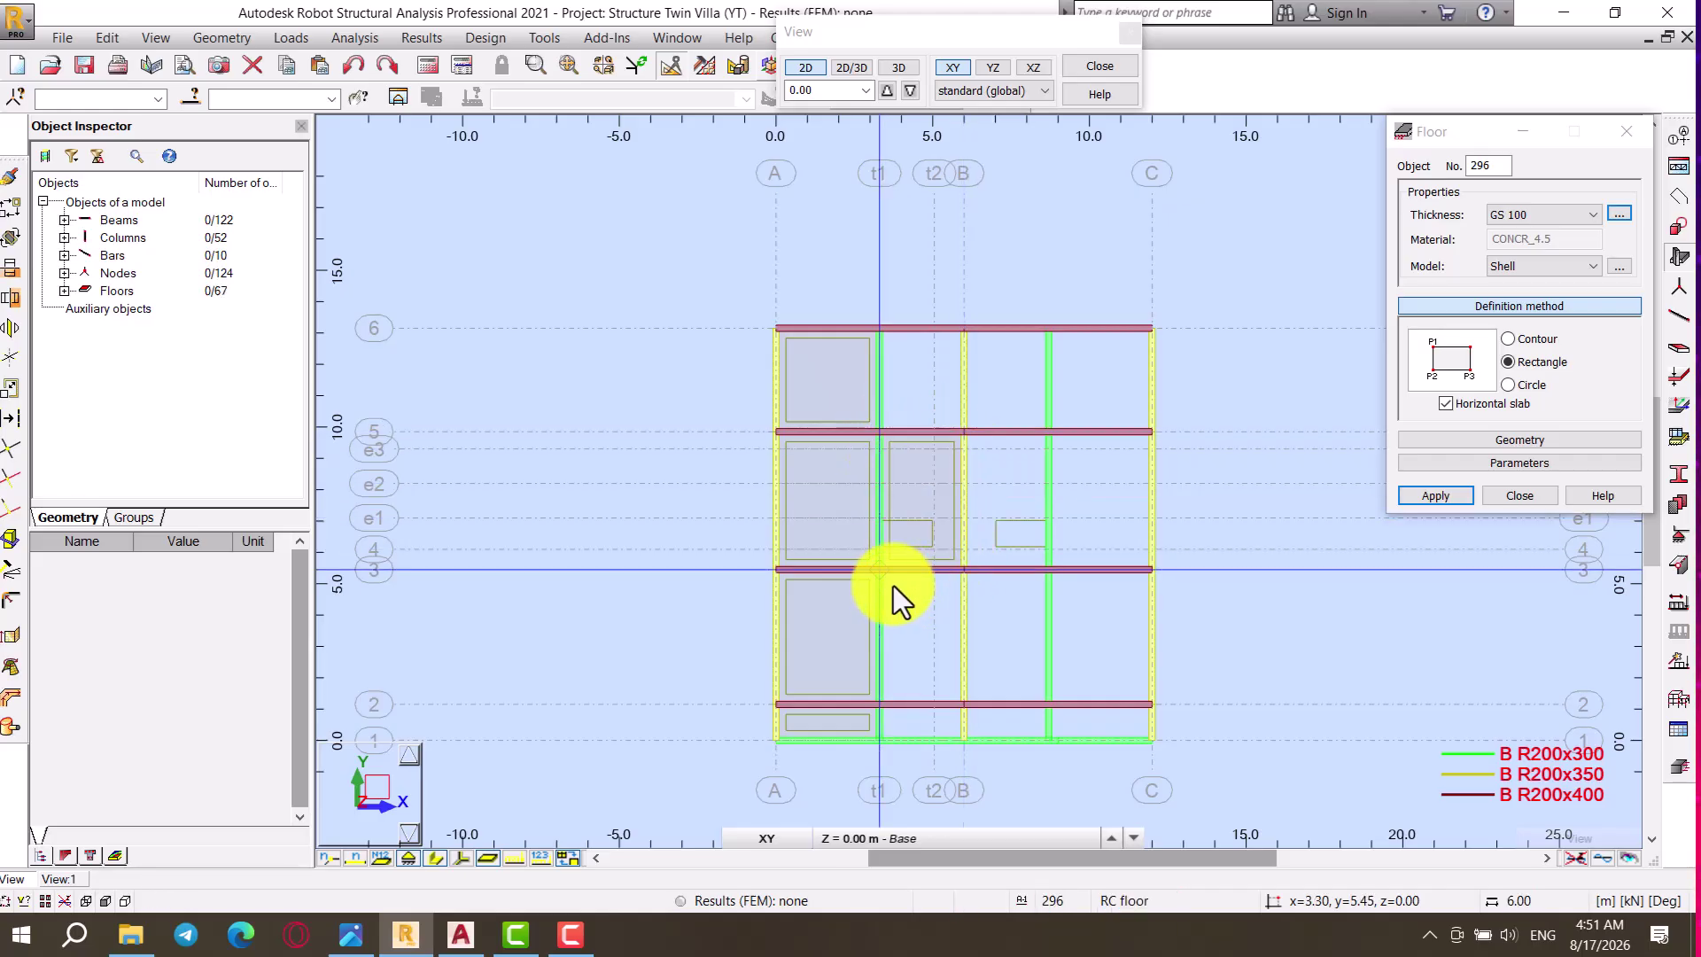
click(964, 705)
click(962, 741)
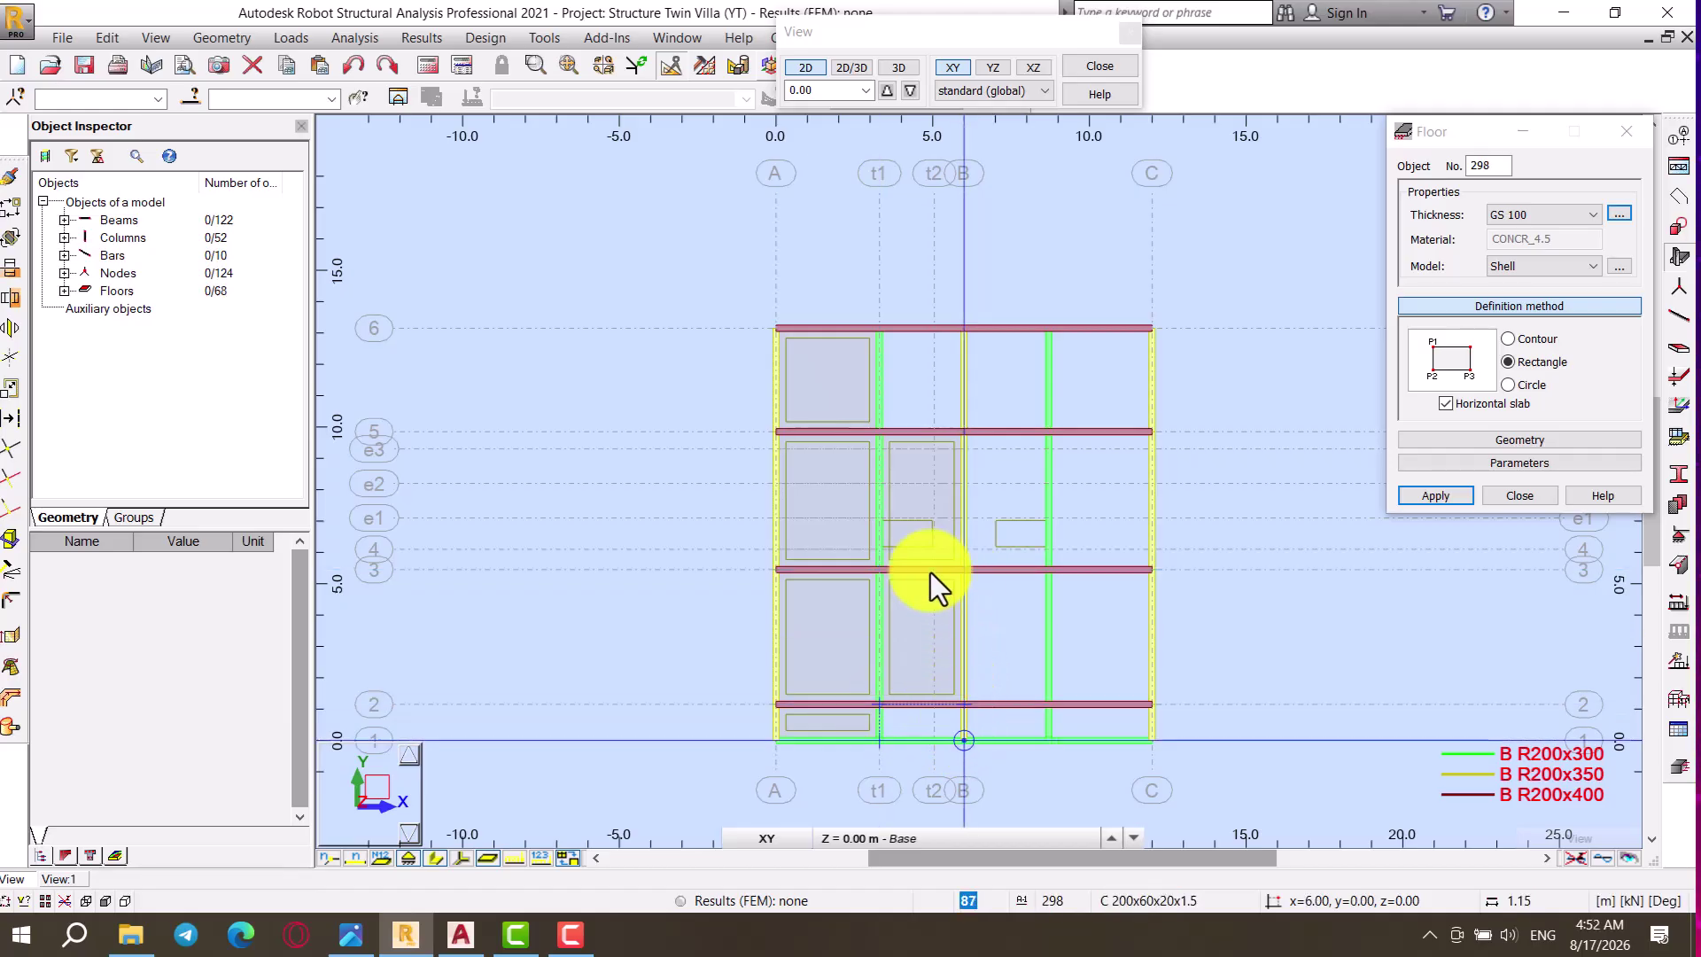
click(884, 436)
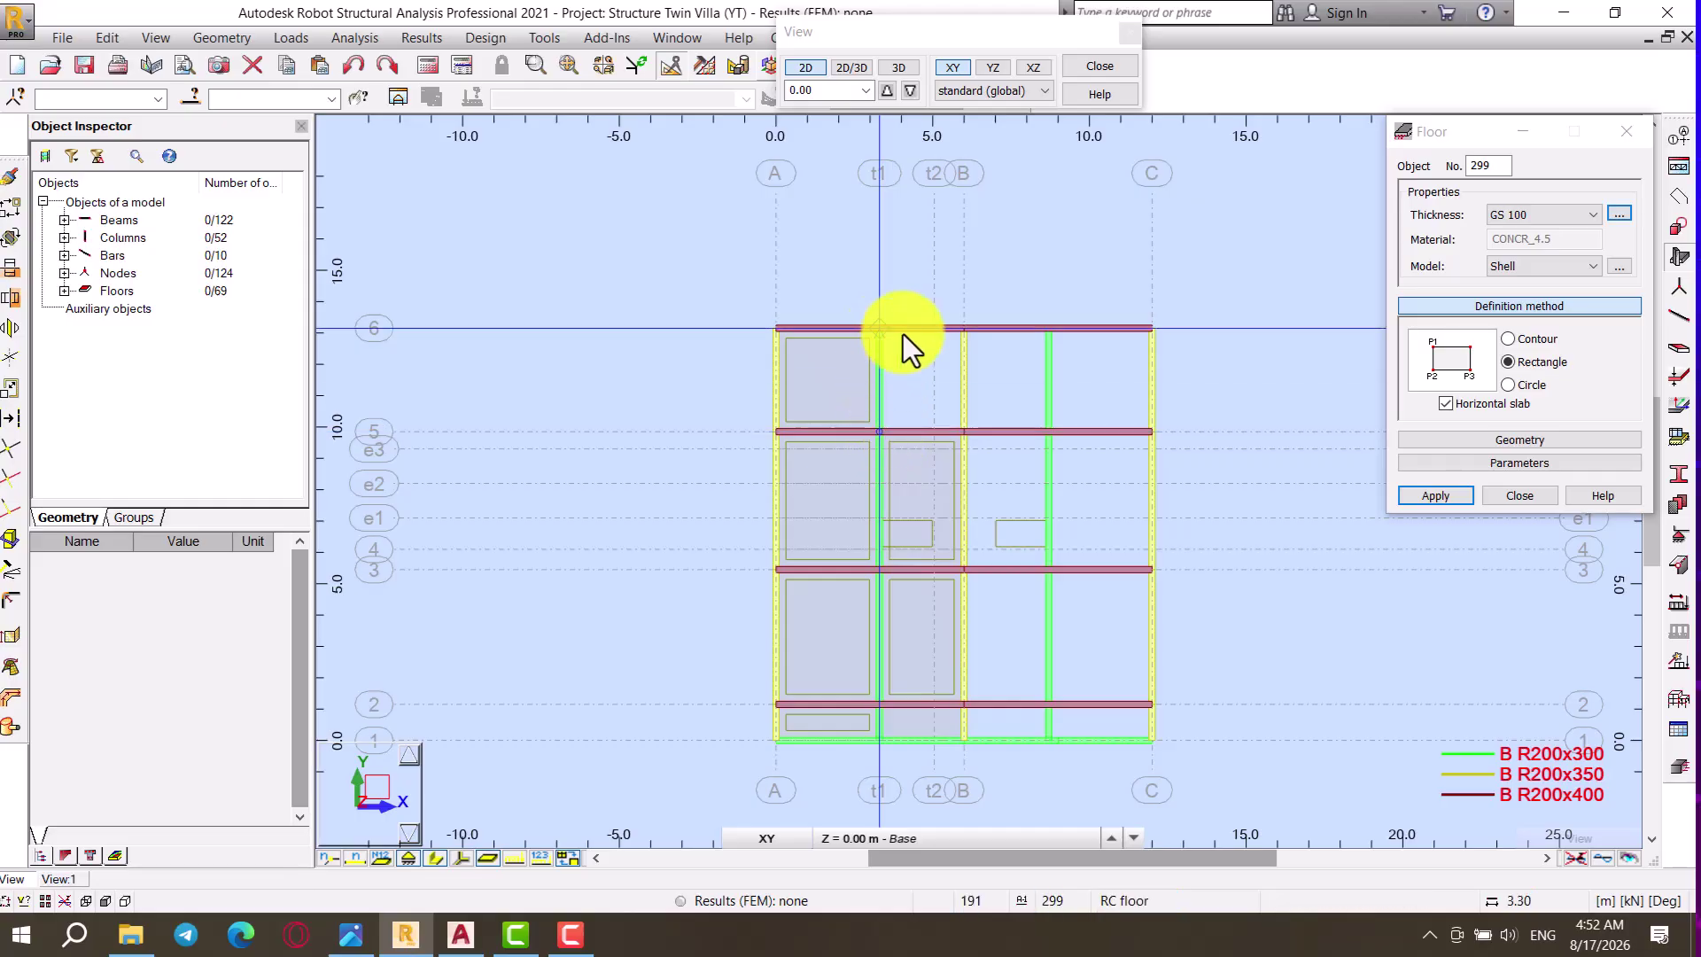
click(957, 333)
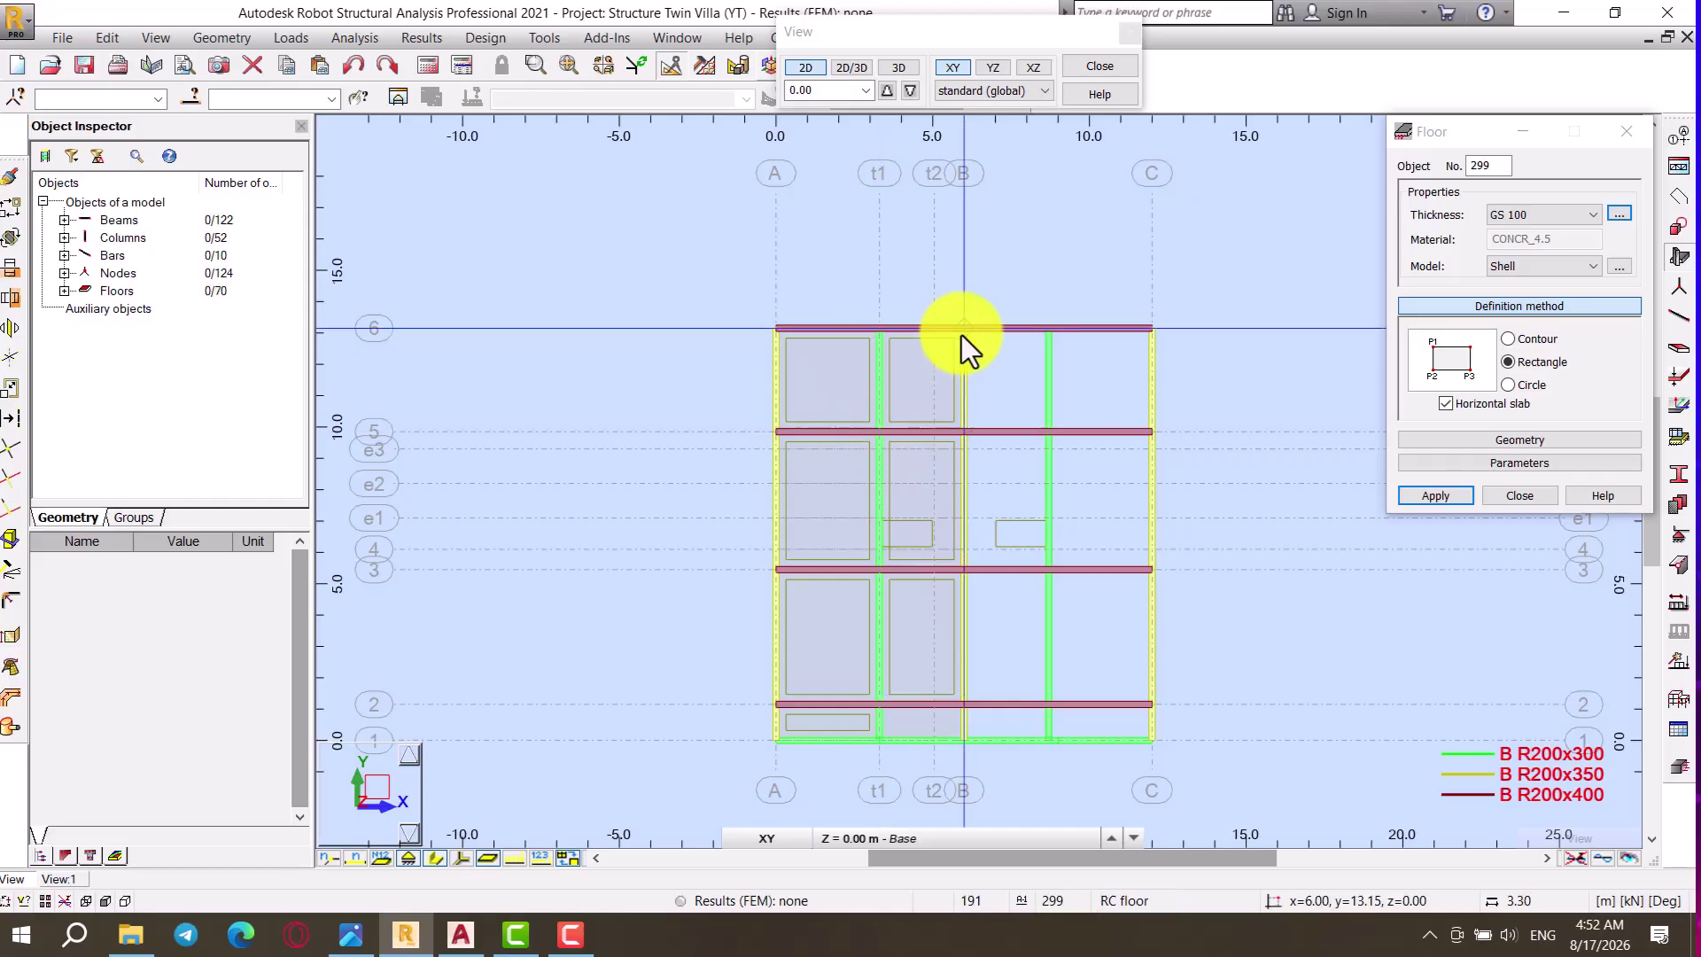
click(1512, 501)
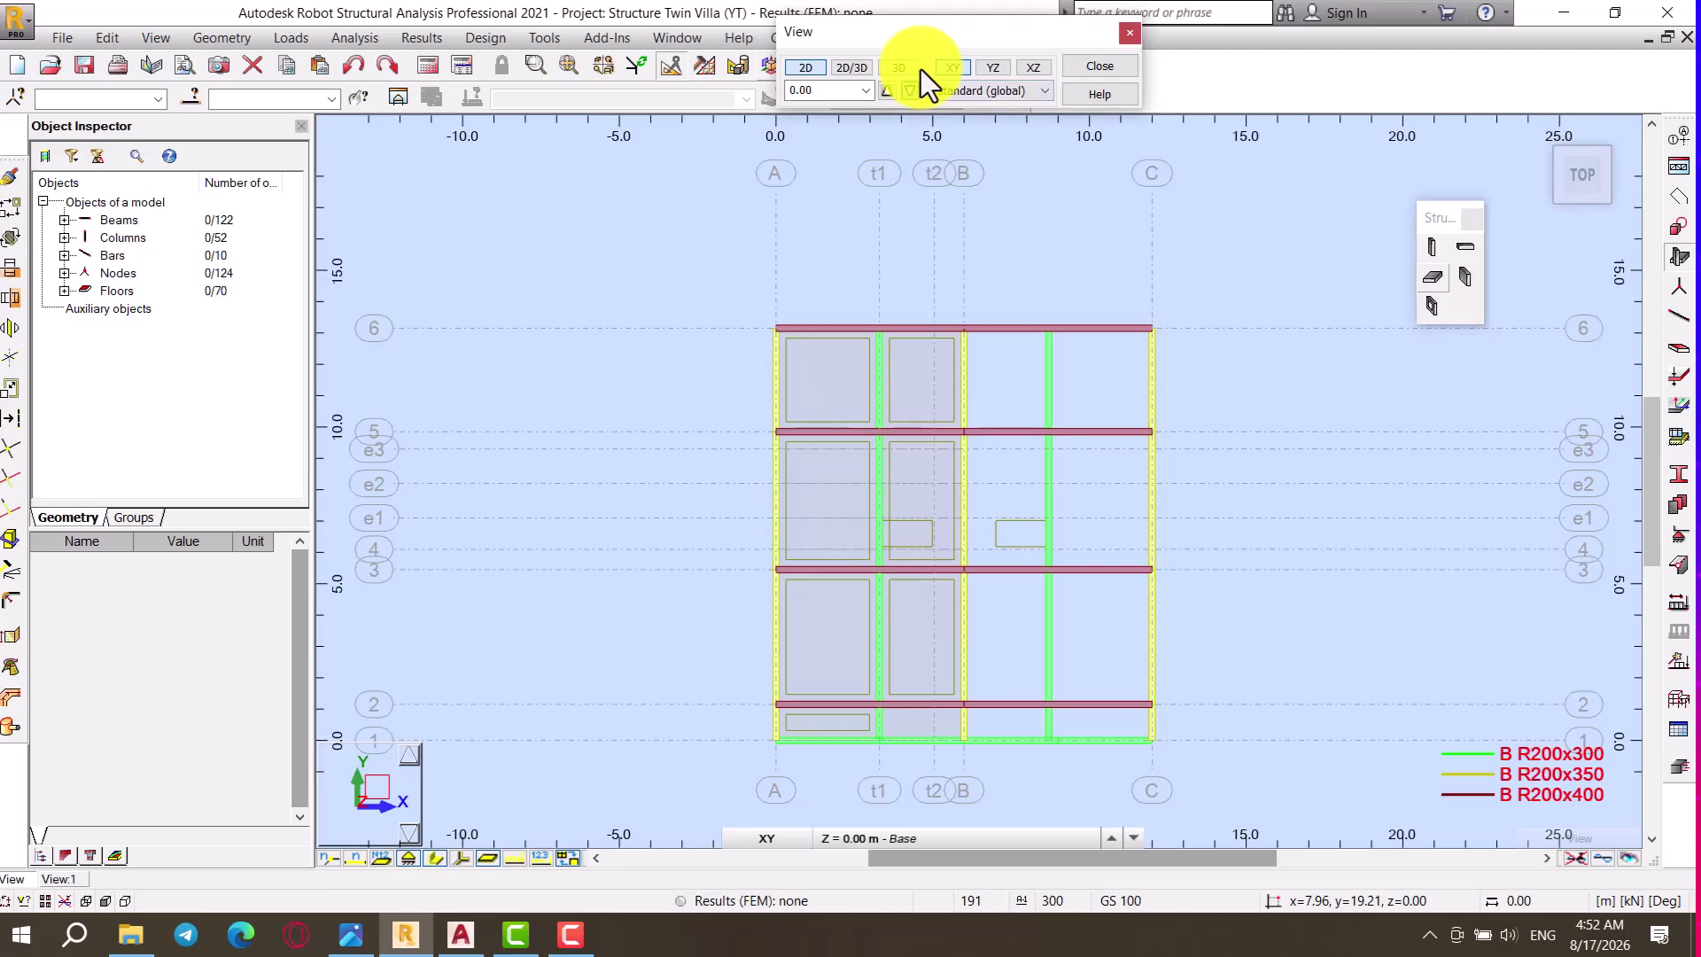
click(898, 67)
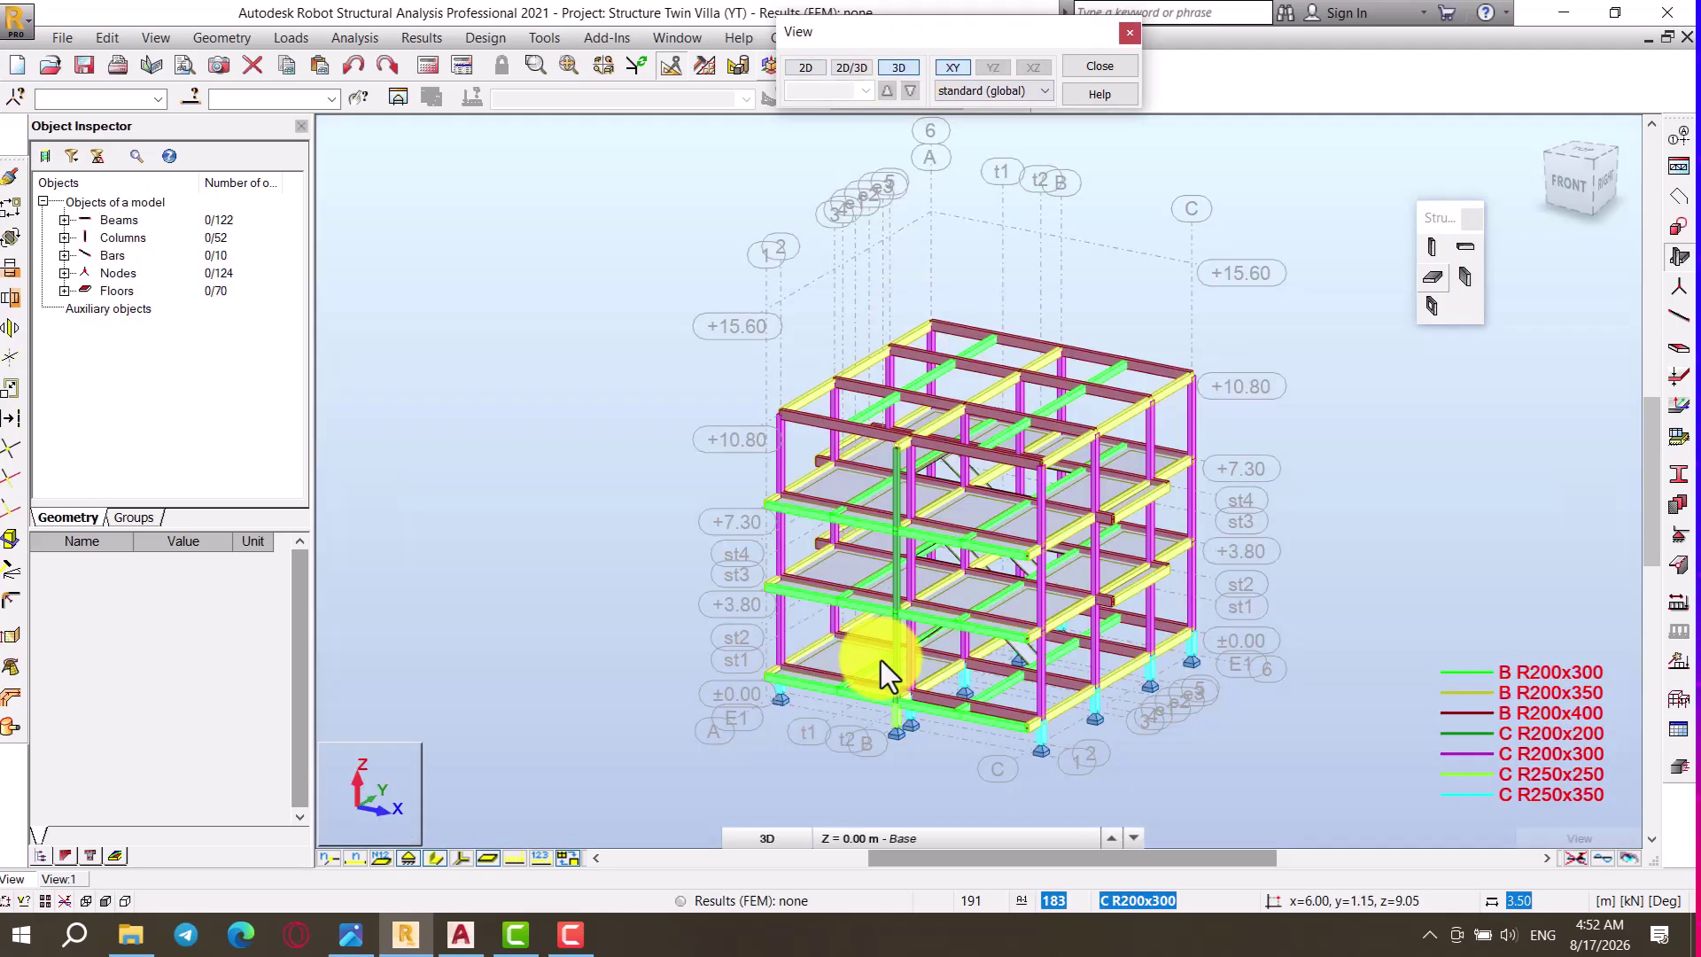
Step: Select all ground slabs at level 0.00 by their shared GS 100 thickness
scroll(882, 651, up, 2)
right_click(458, 524)
click(540, 611)
drag(639, 592, 672, 620)
right_click(461, 470)
click(465, 479)
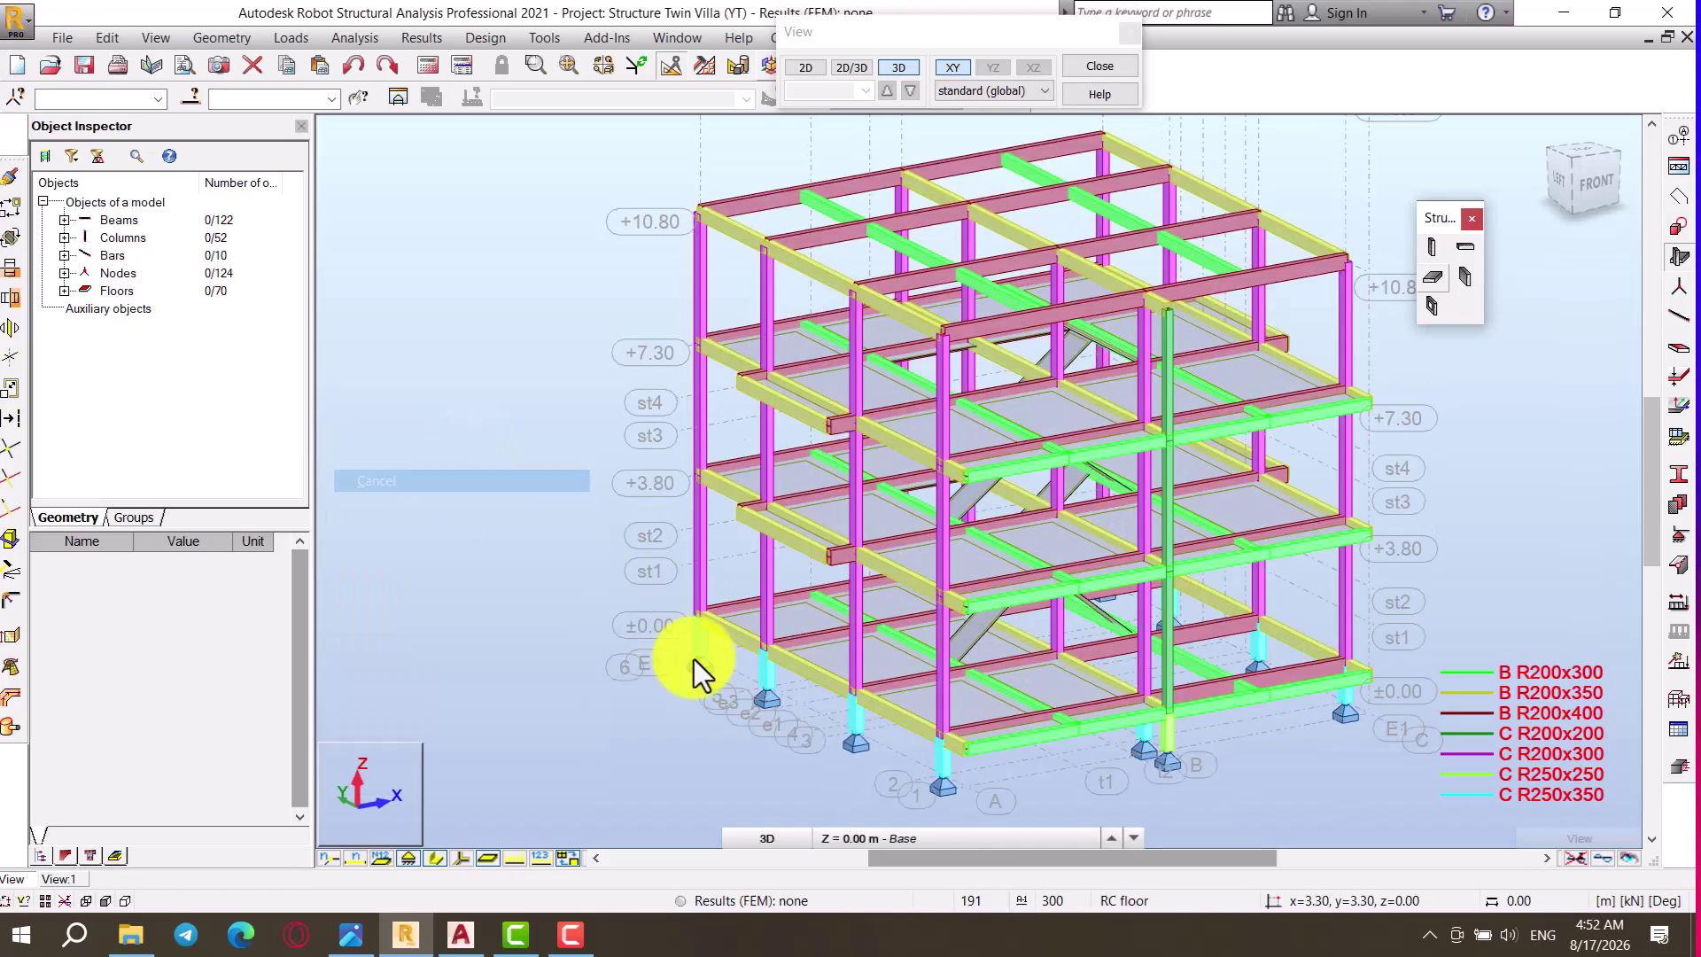
click(975, 709)
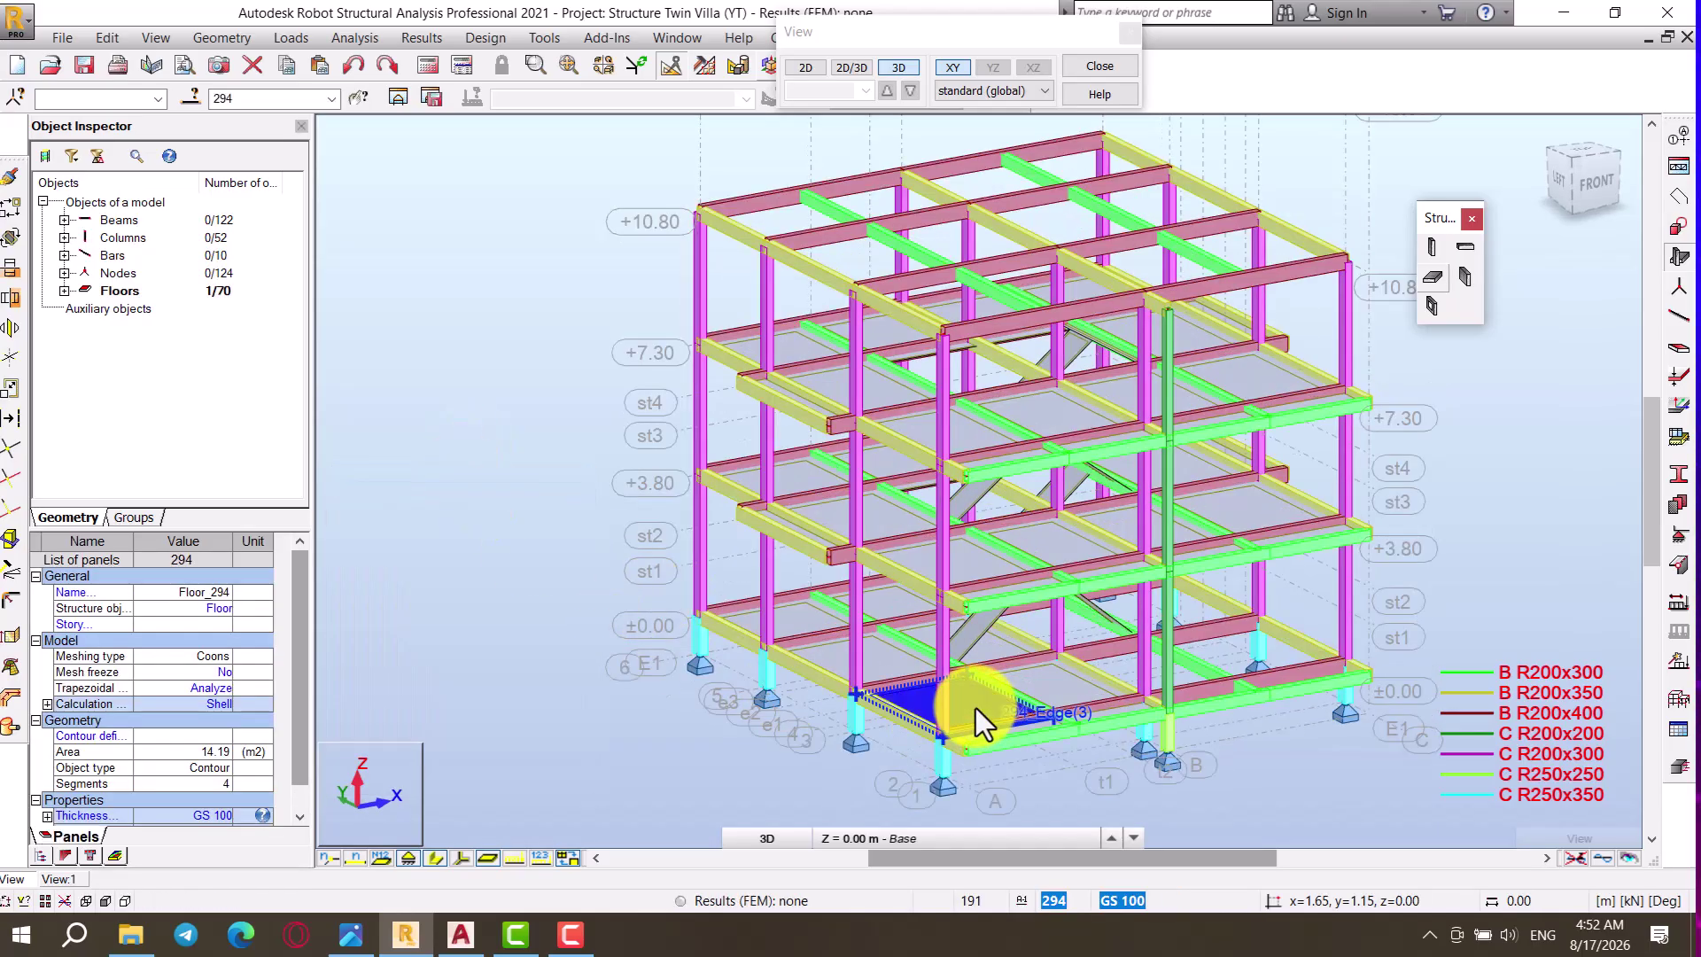
right_click(975, 708)
mouse_move(988, 636)
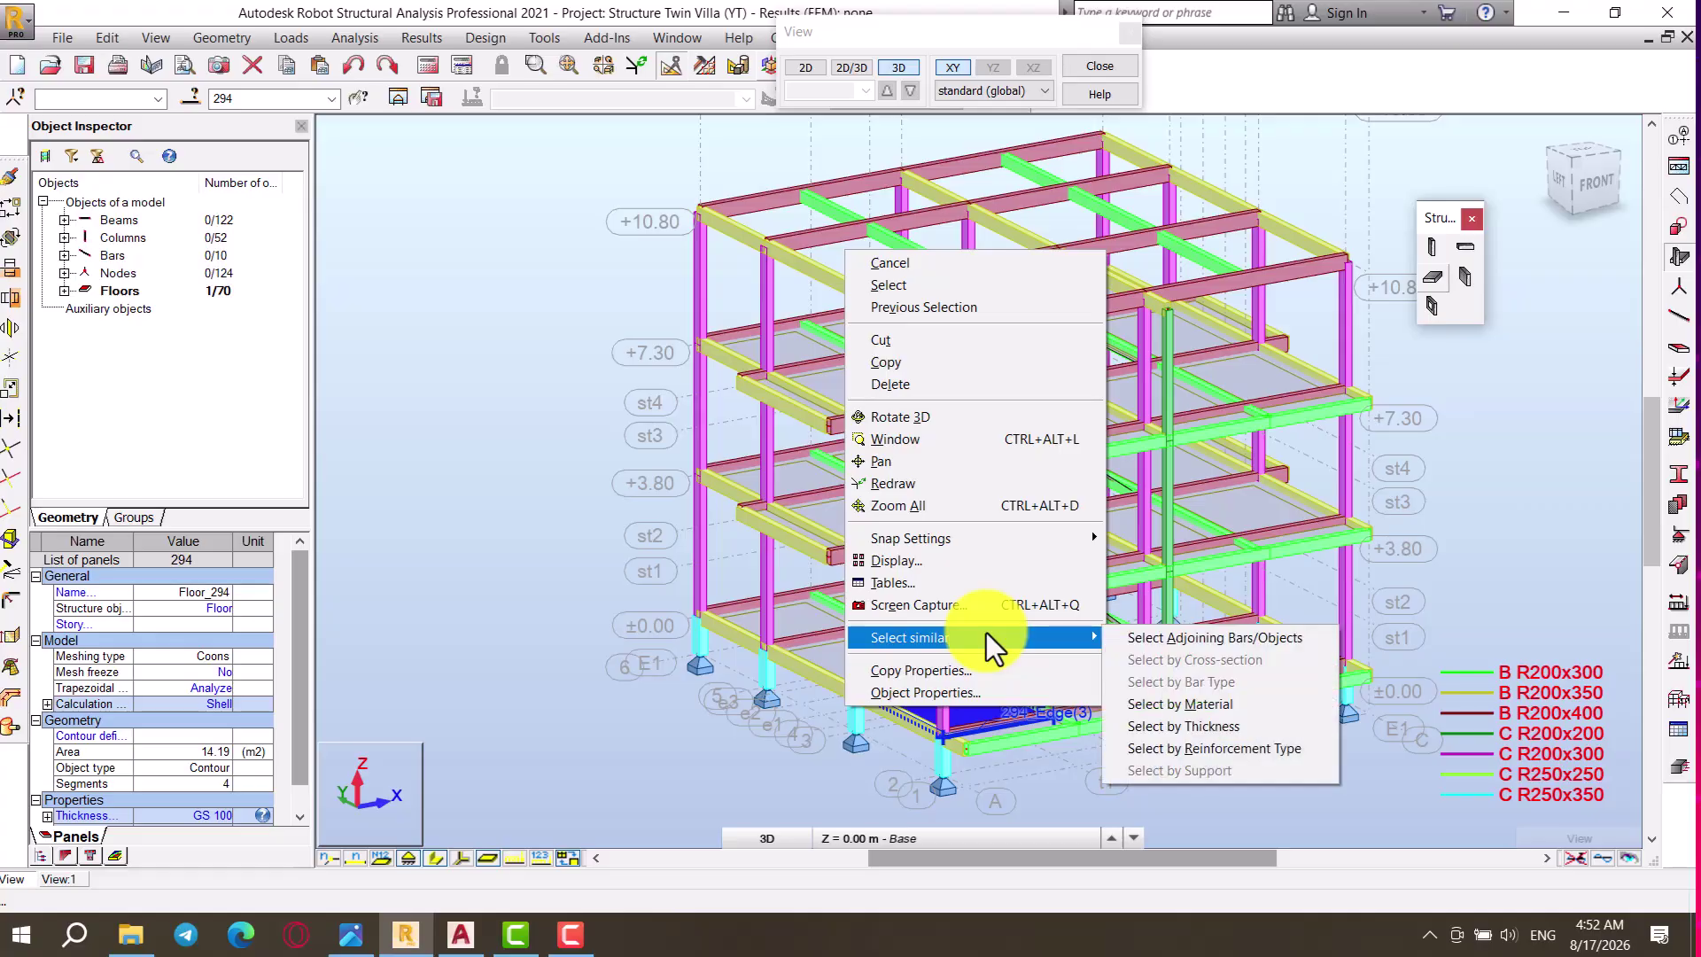
click(1151, 724)
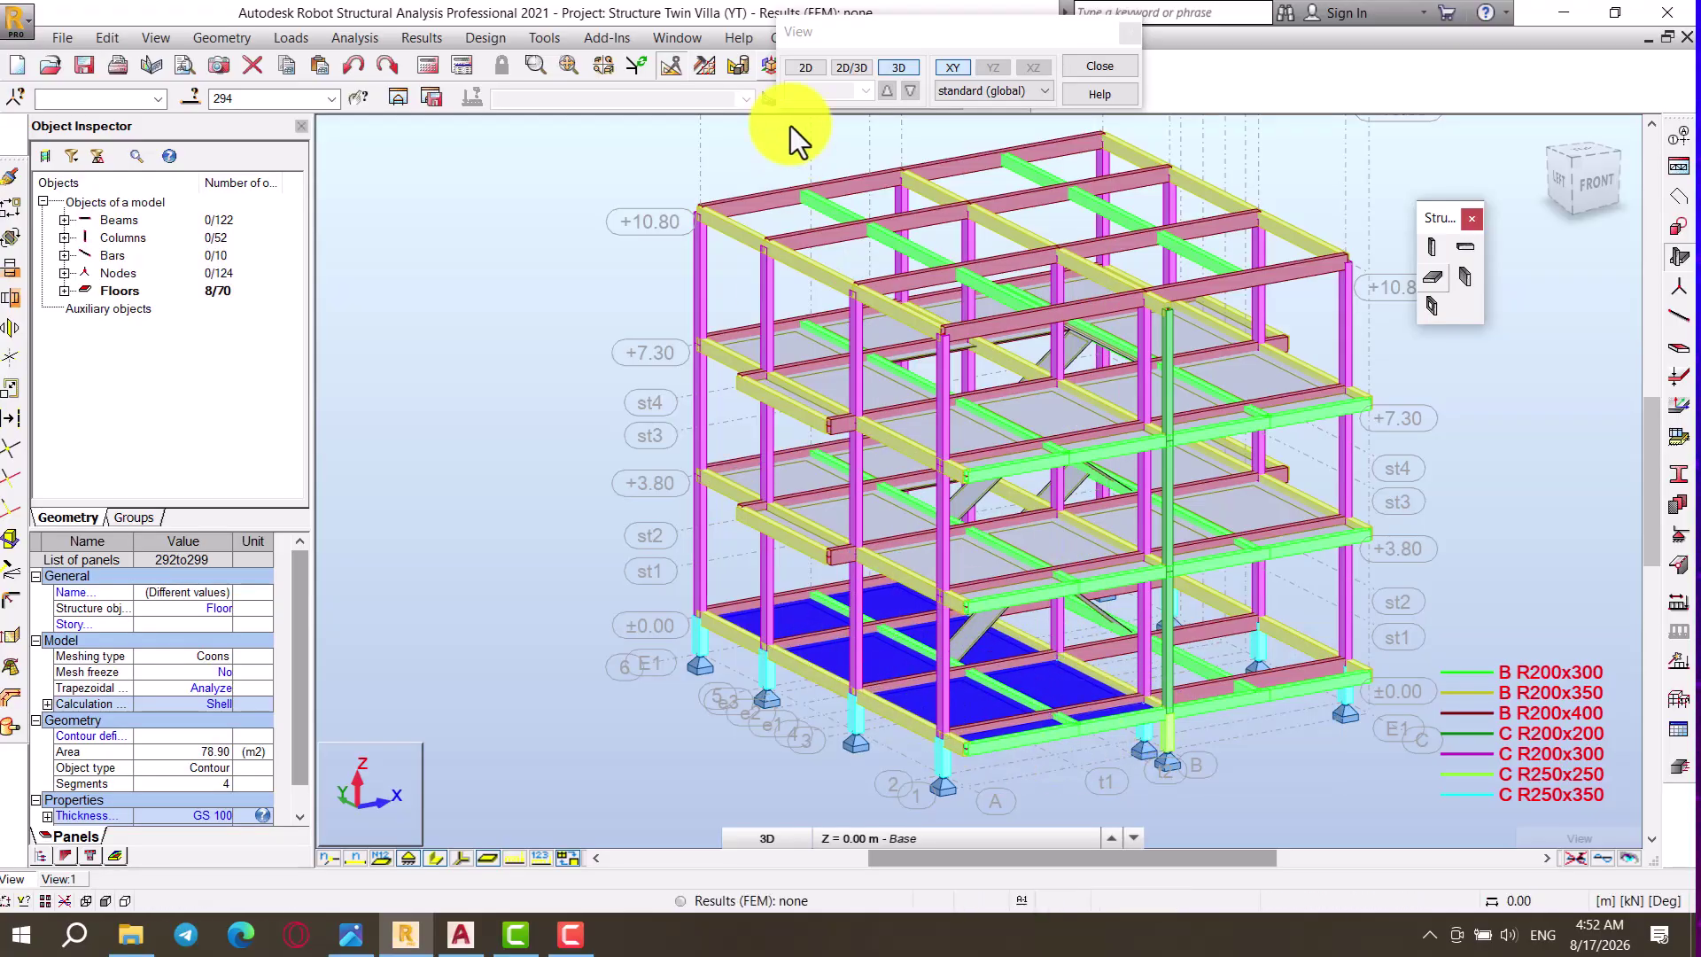
Step: In the 0.00 plan, mirror the selected GS 100 slabs vertically across axis B
click(809, 73)
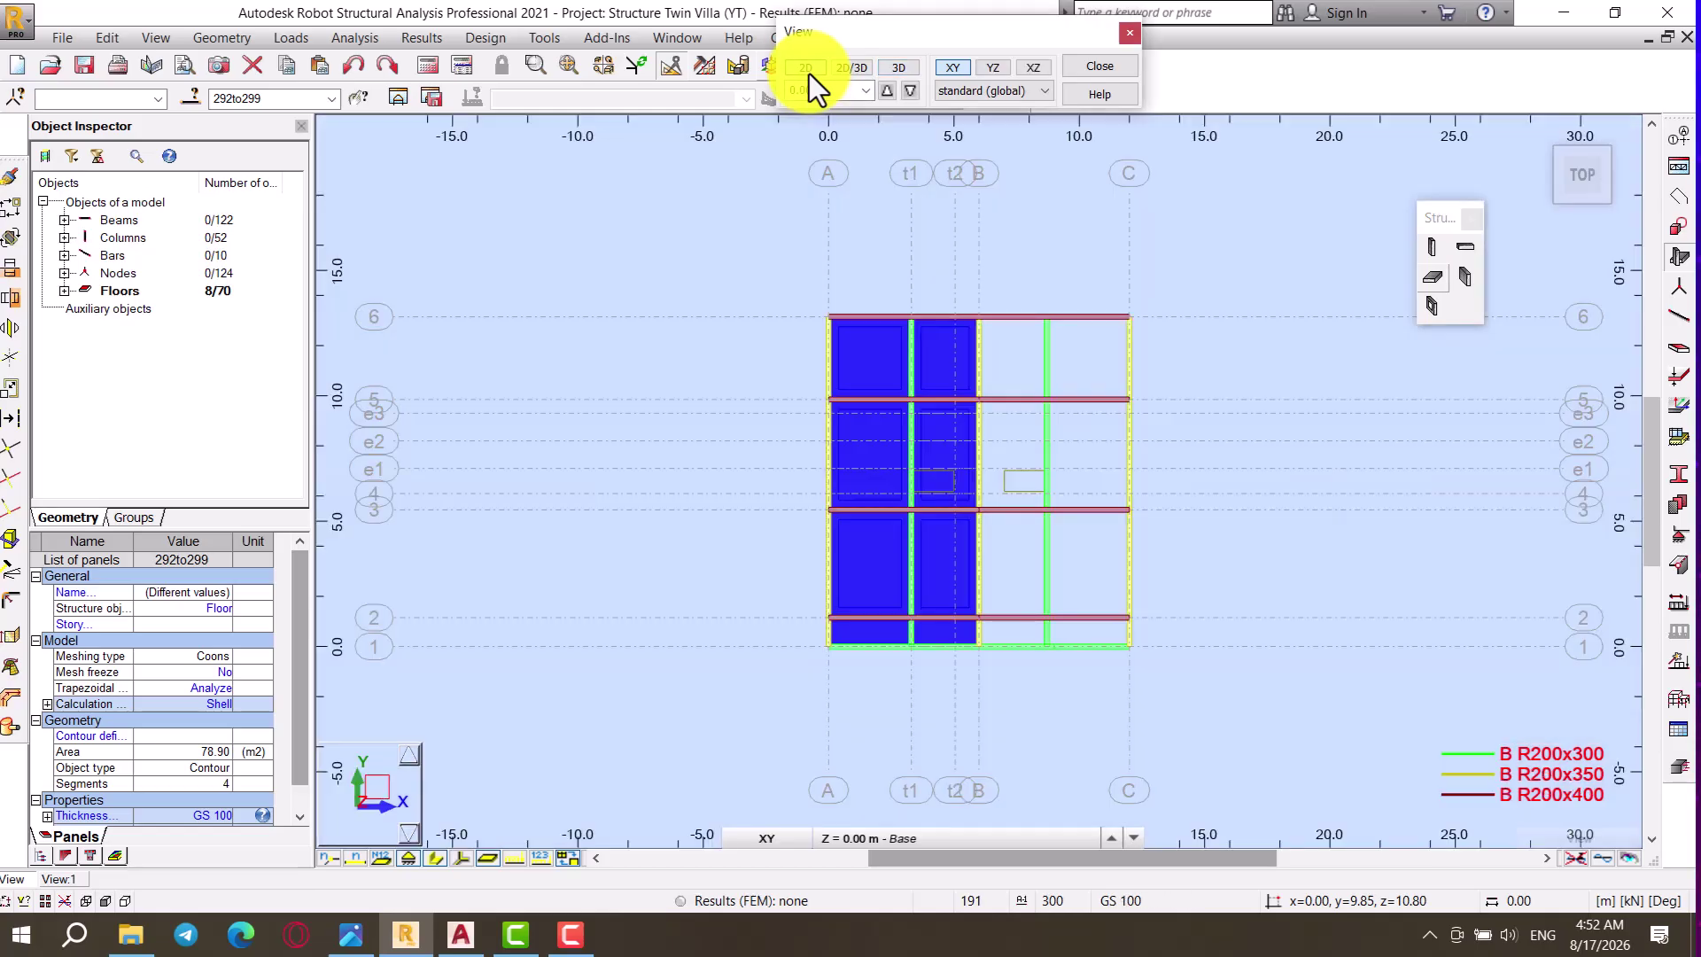
click(10, 328)
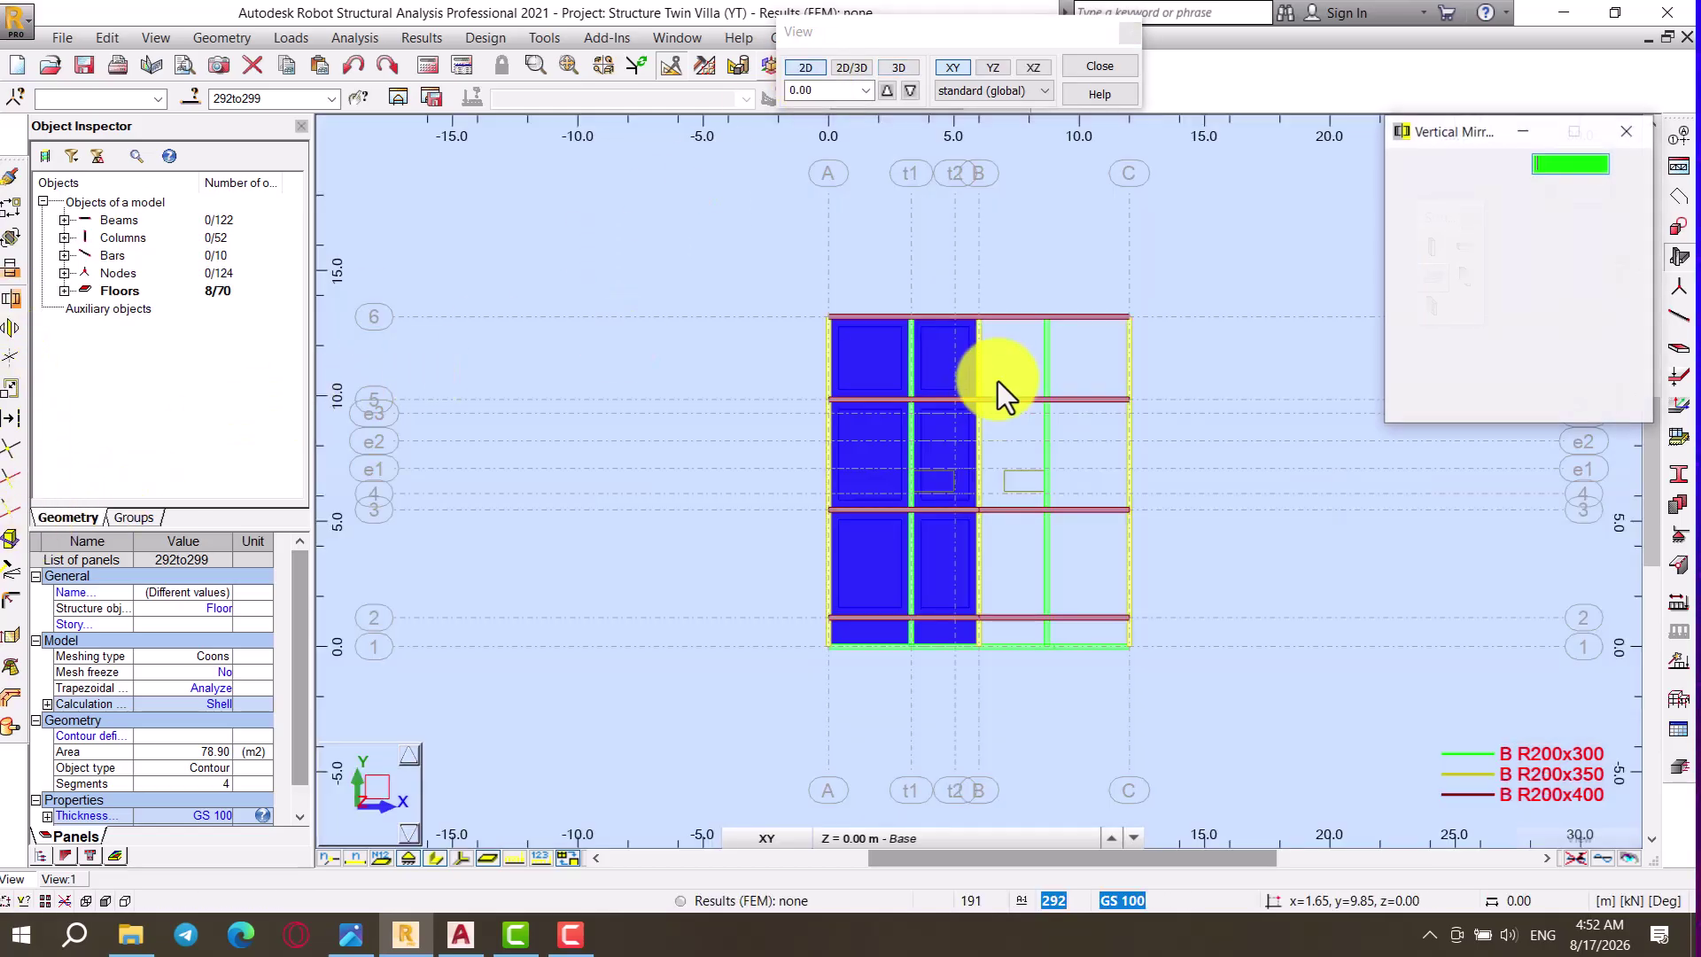
click(978, 321)
click(1533, 396)
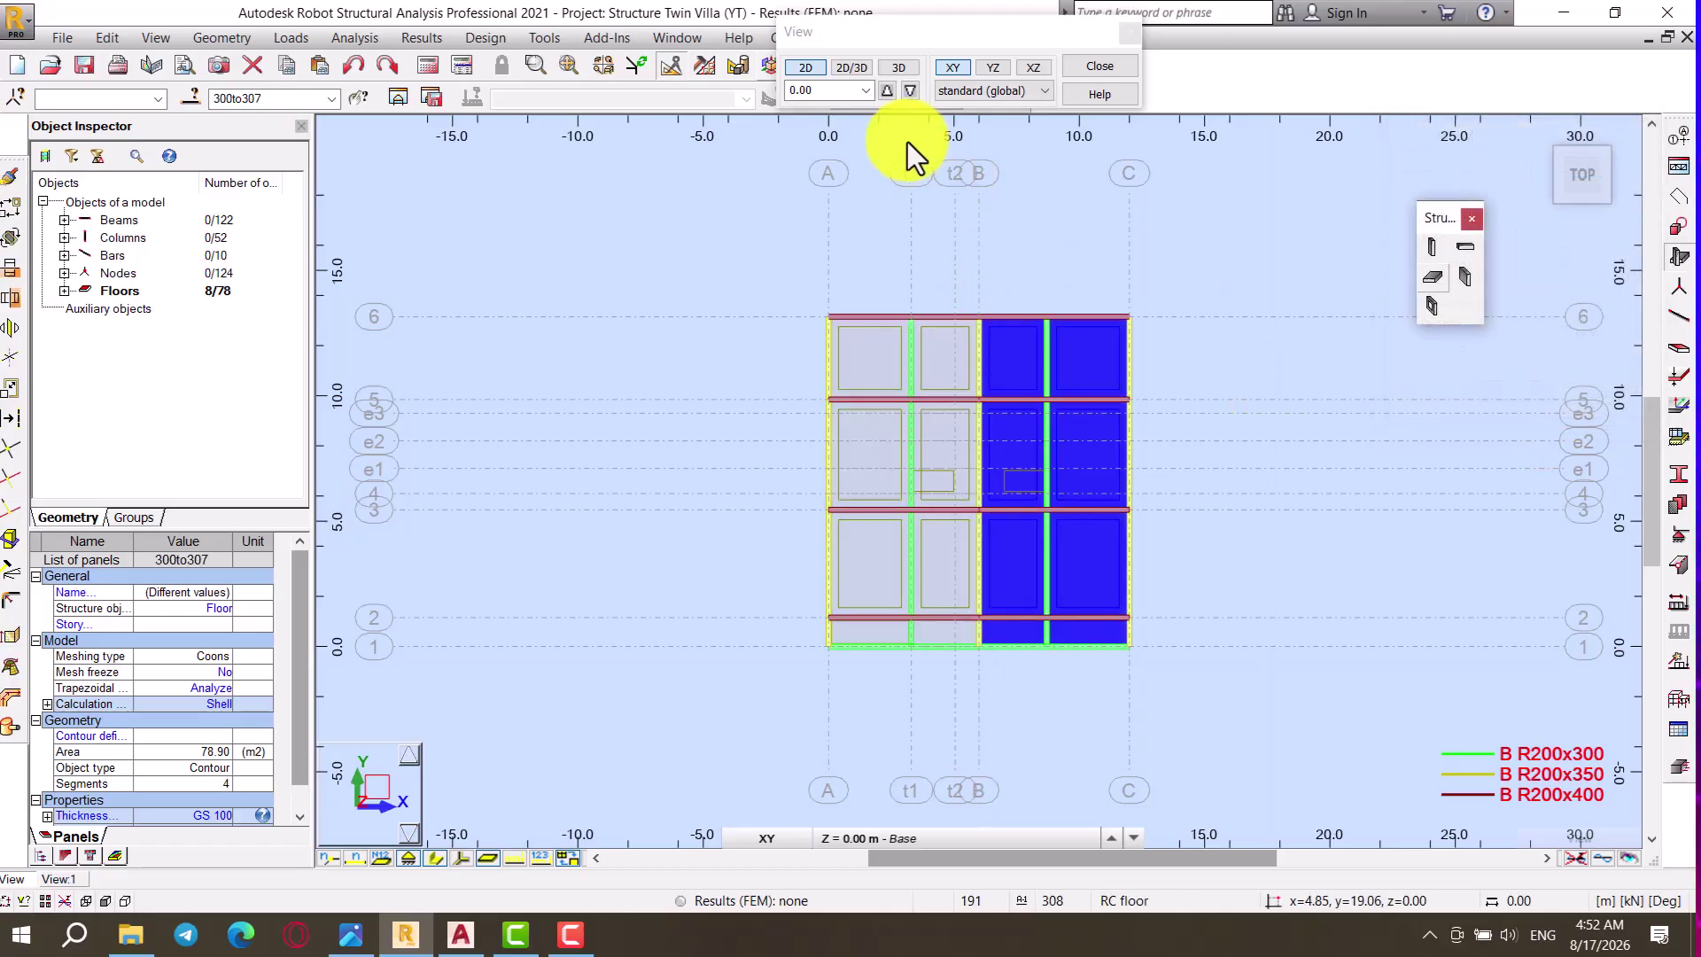
Step: Return to the 3D view and examine the mirrored ground slabs and the whole structure from several angles
click(898, 68)
right_click(546, 328)
click(618, 416)
mouse_move(643, 417)
mouse_down()
mouse_move(952, 549)
mouse_move(944, 566)
mouse_move(922, 541)
mouse_move(916, 432)
mouse_up()
right_click(461, 340)
click(518, 347)
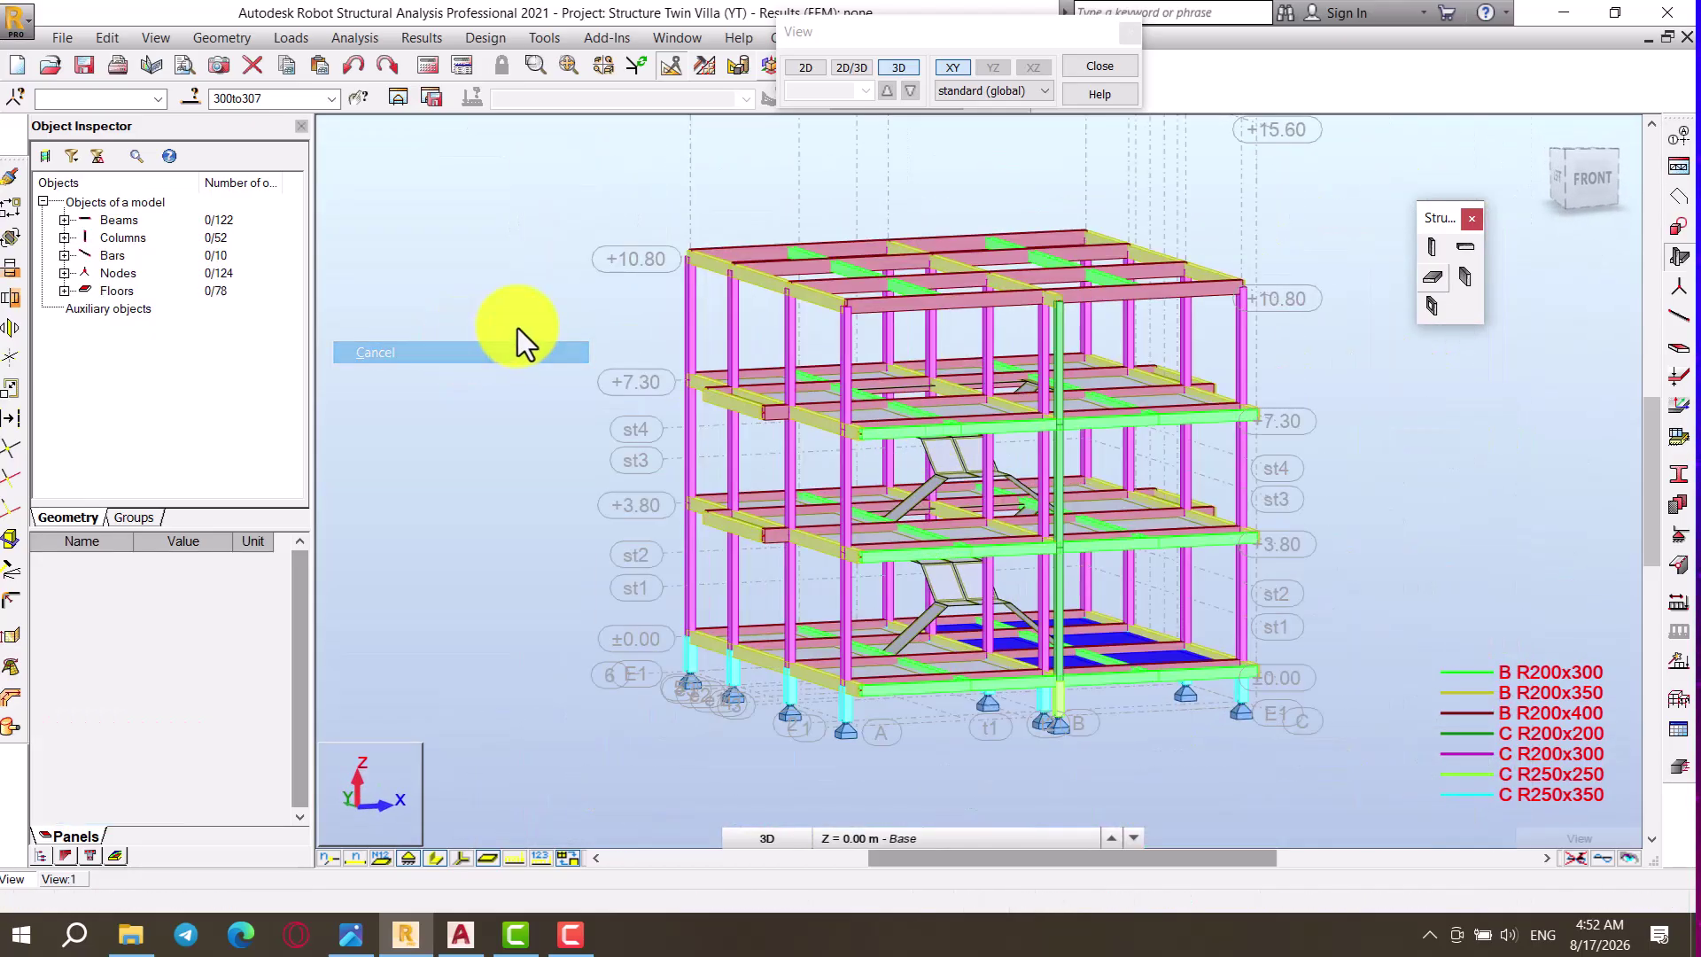
right_click(560, 312)
click(523, 402)
scroll(752, 406, up, 5)
scroll(822, 398, down, 5)
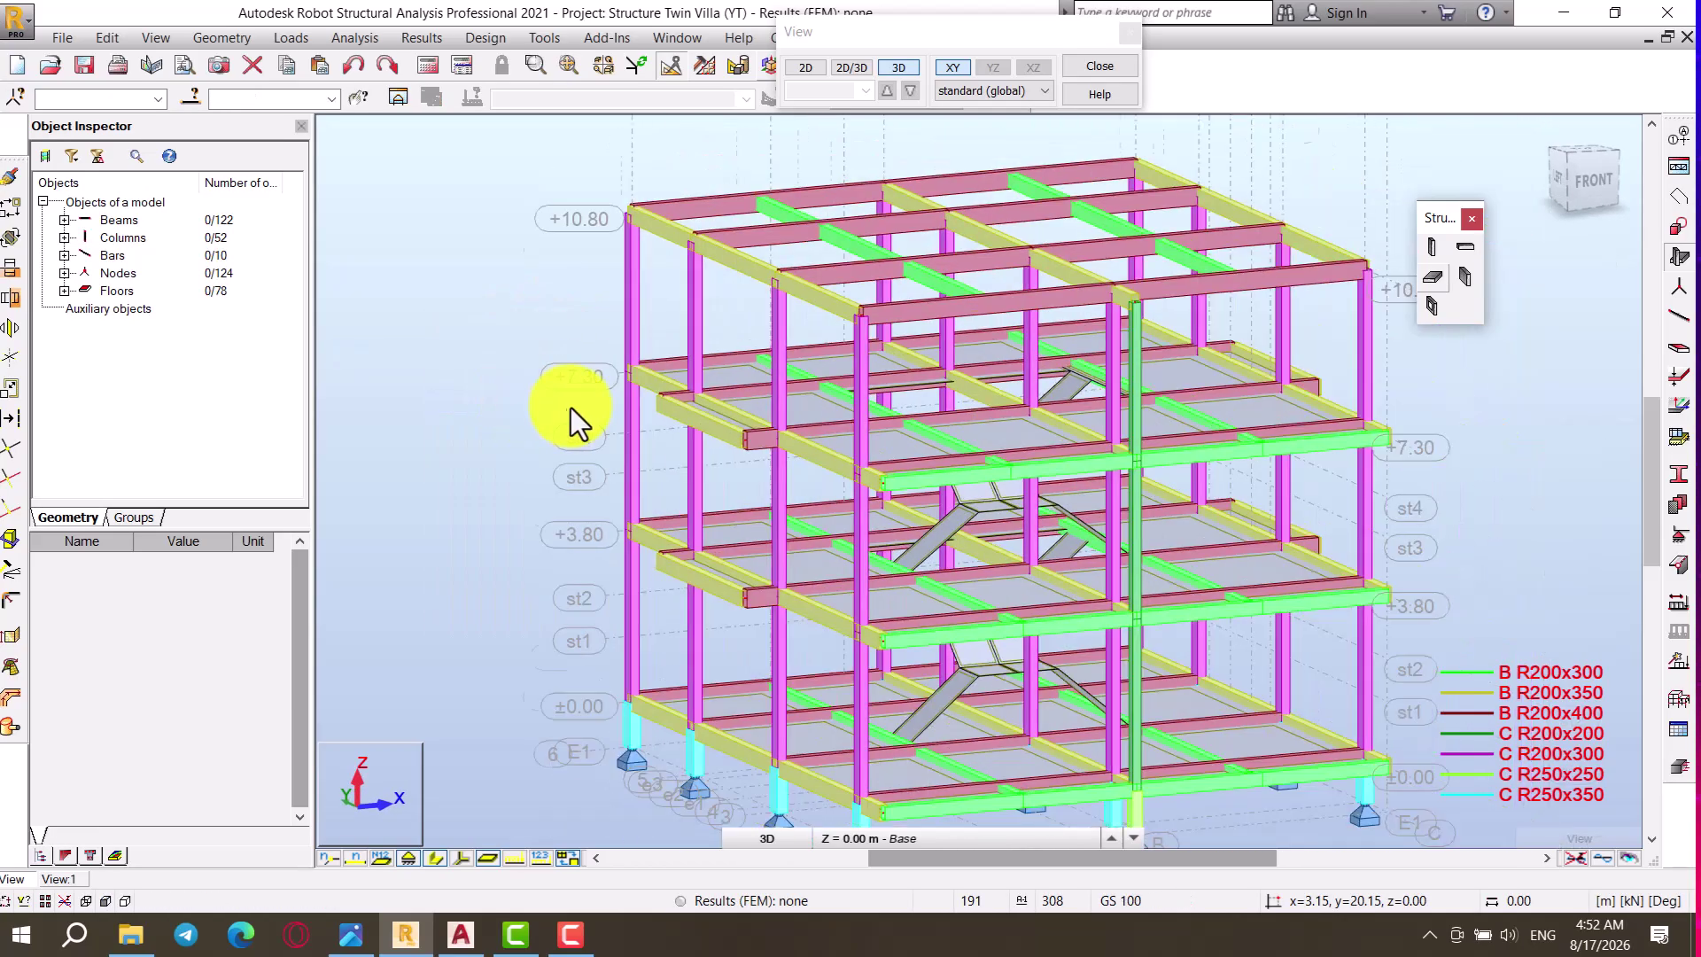
right_click(625, 315)
click(527, 297)
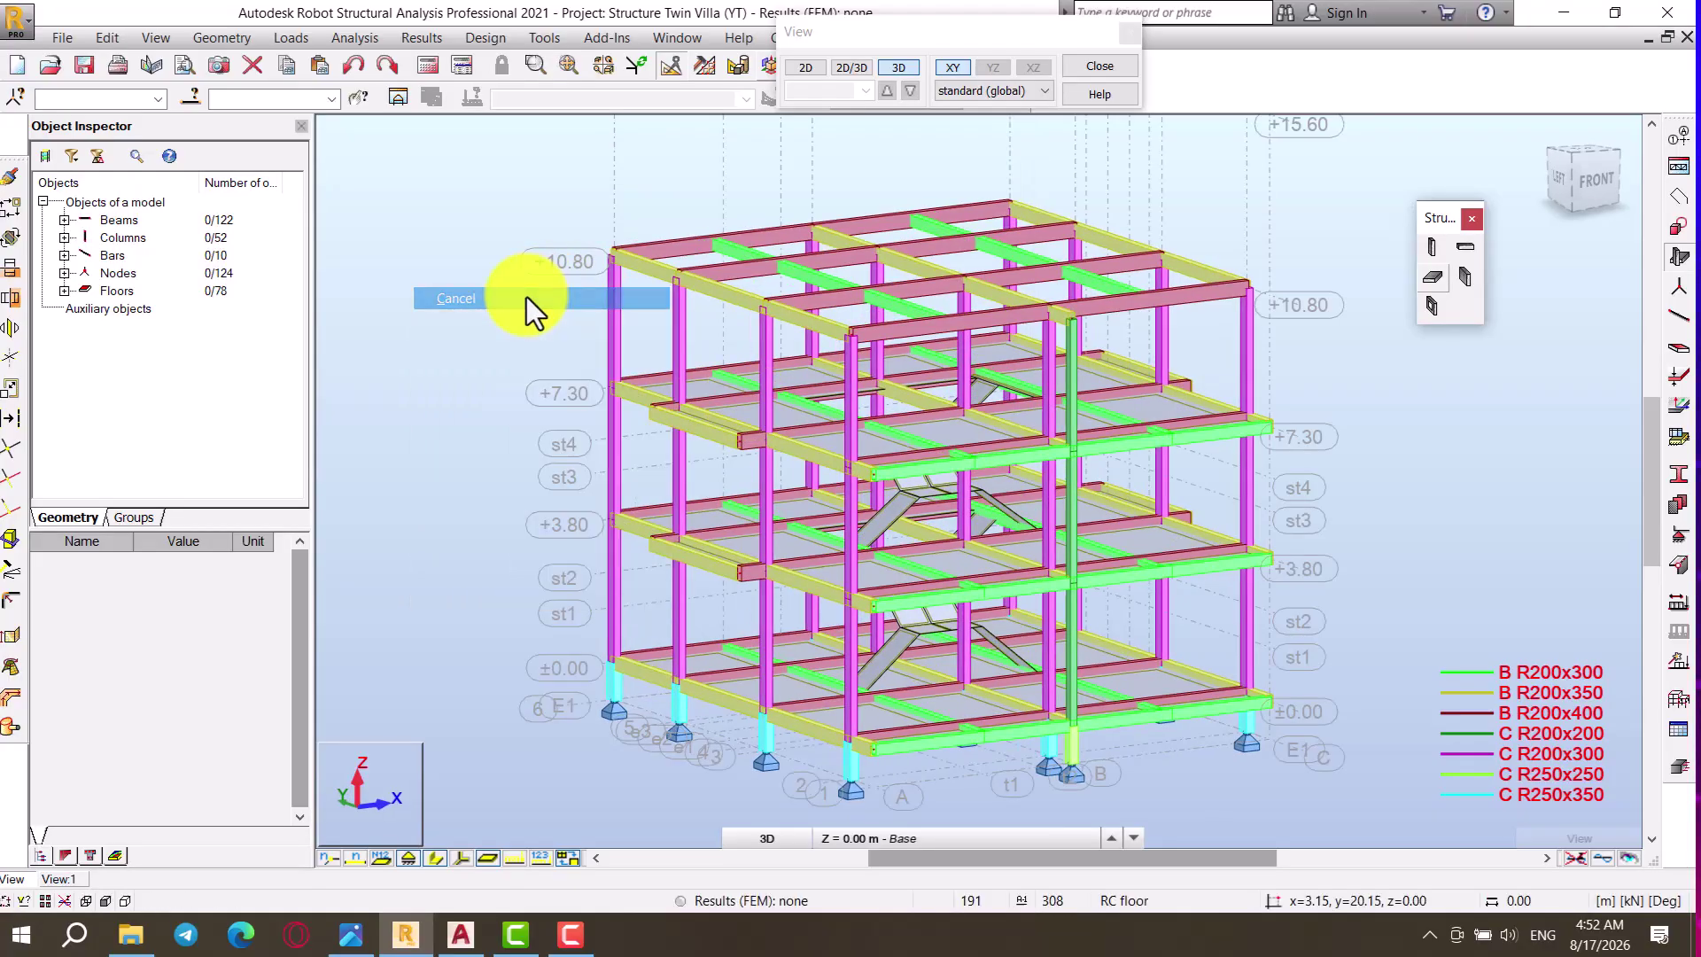
scroll(1008, 566, up, 2)
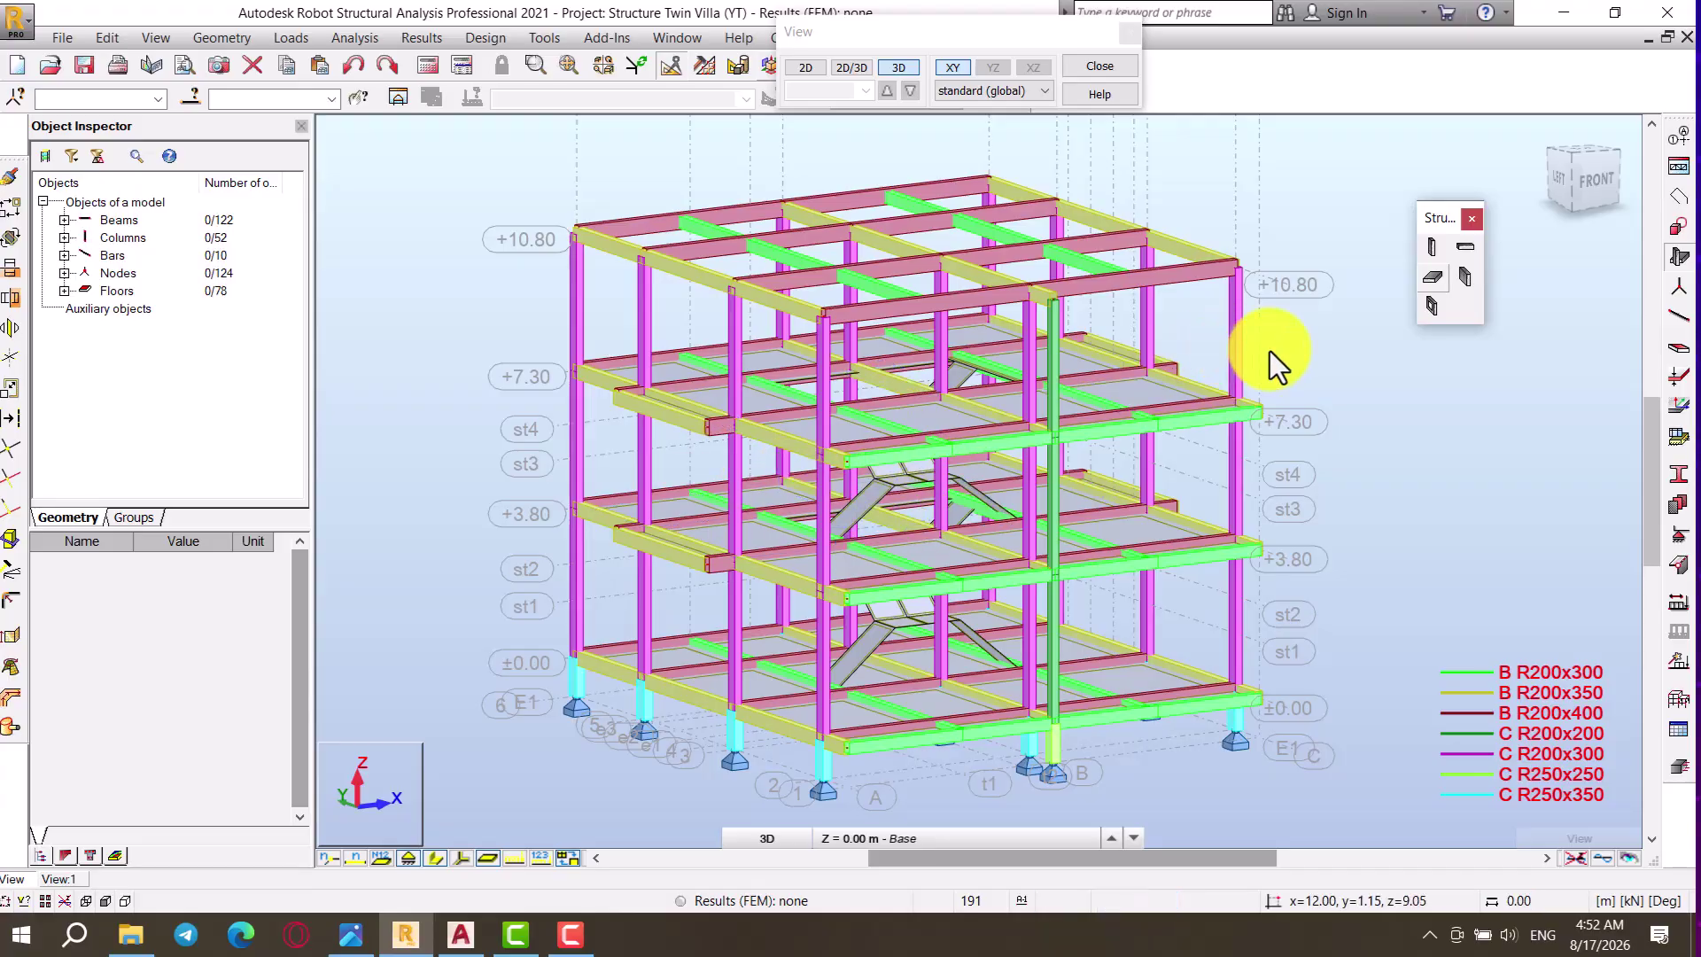
Step: Turn on the display of panel thickness for the slabs and stairs in the 3D view
right_click(1145, 355)
click(1196, 588)
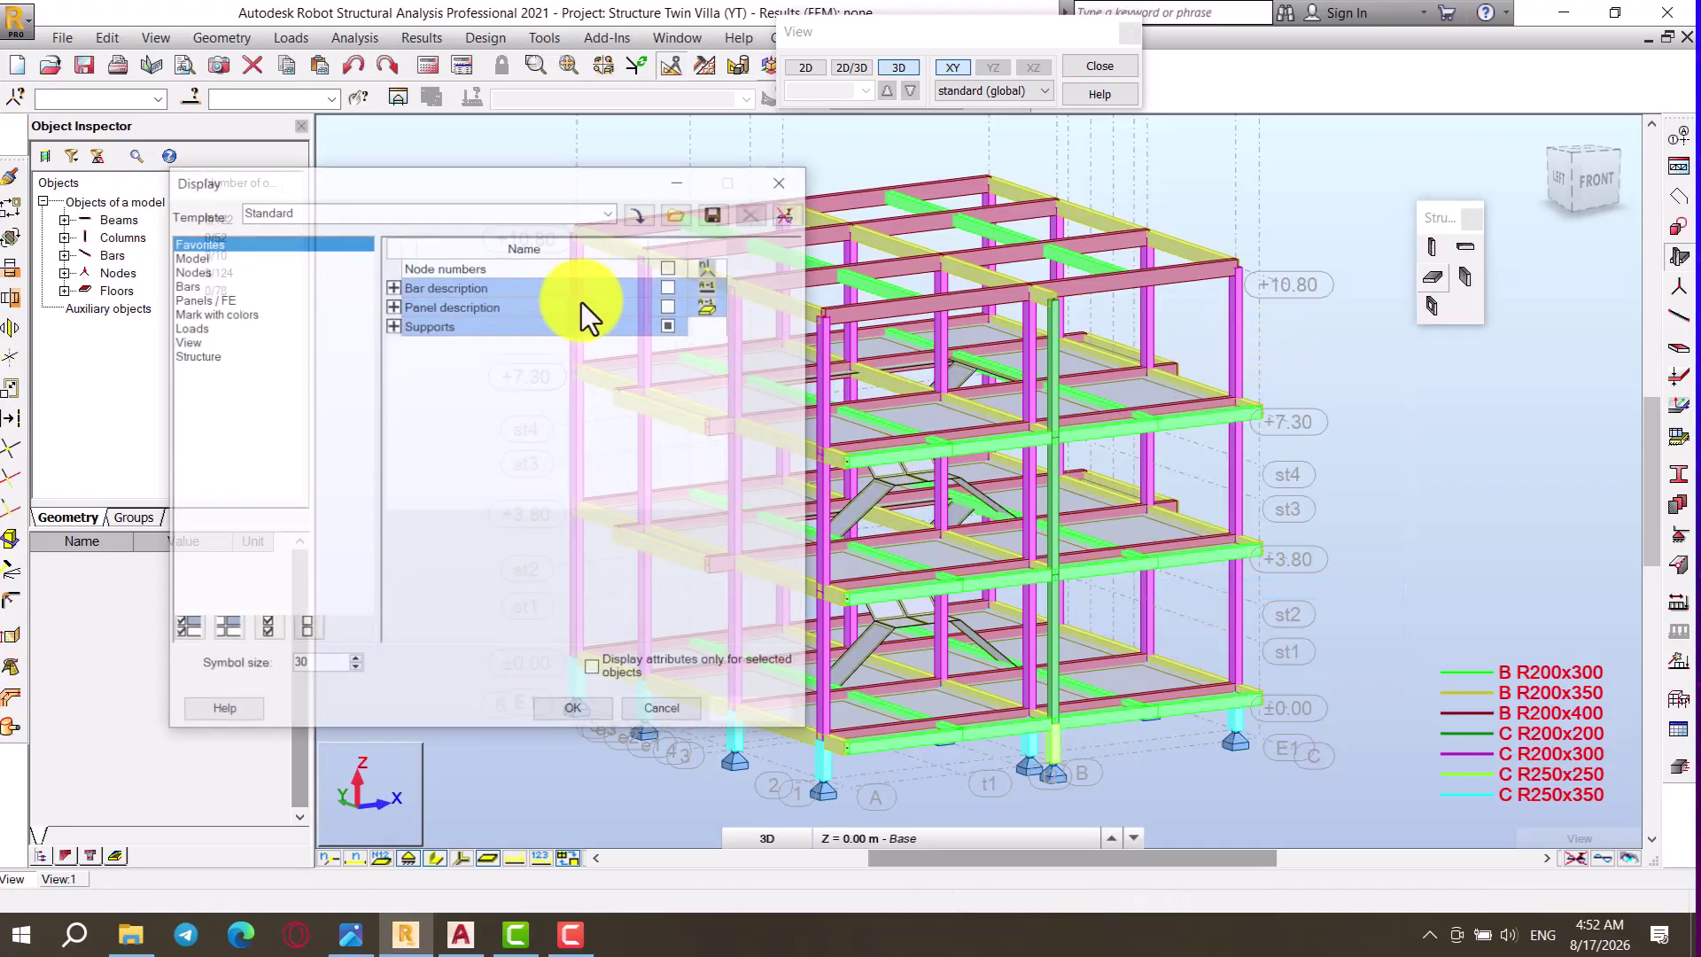
click(204, 301)
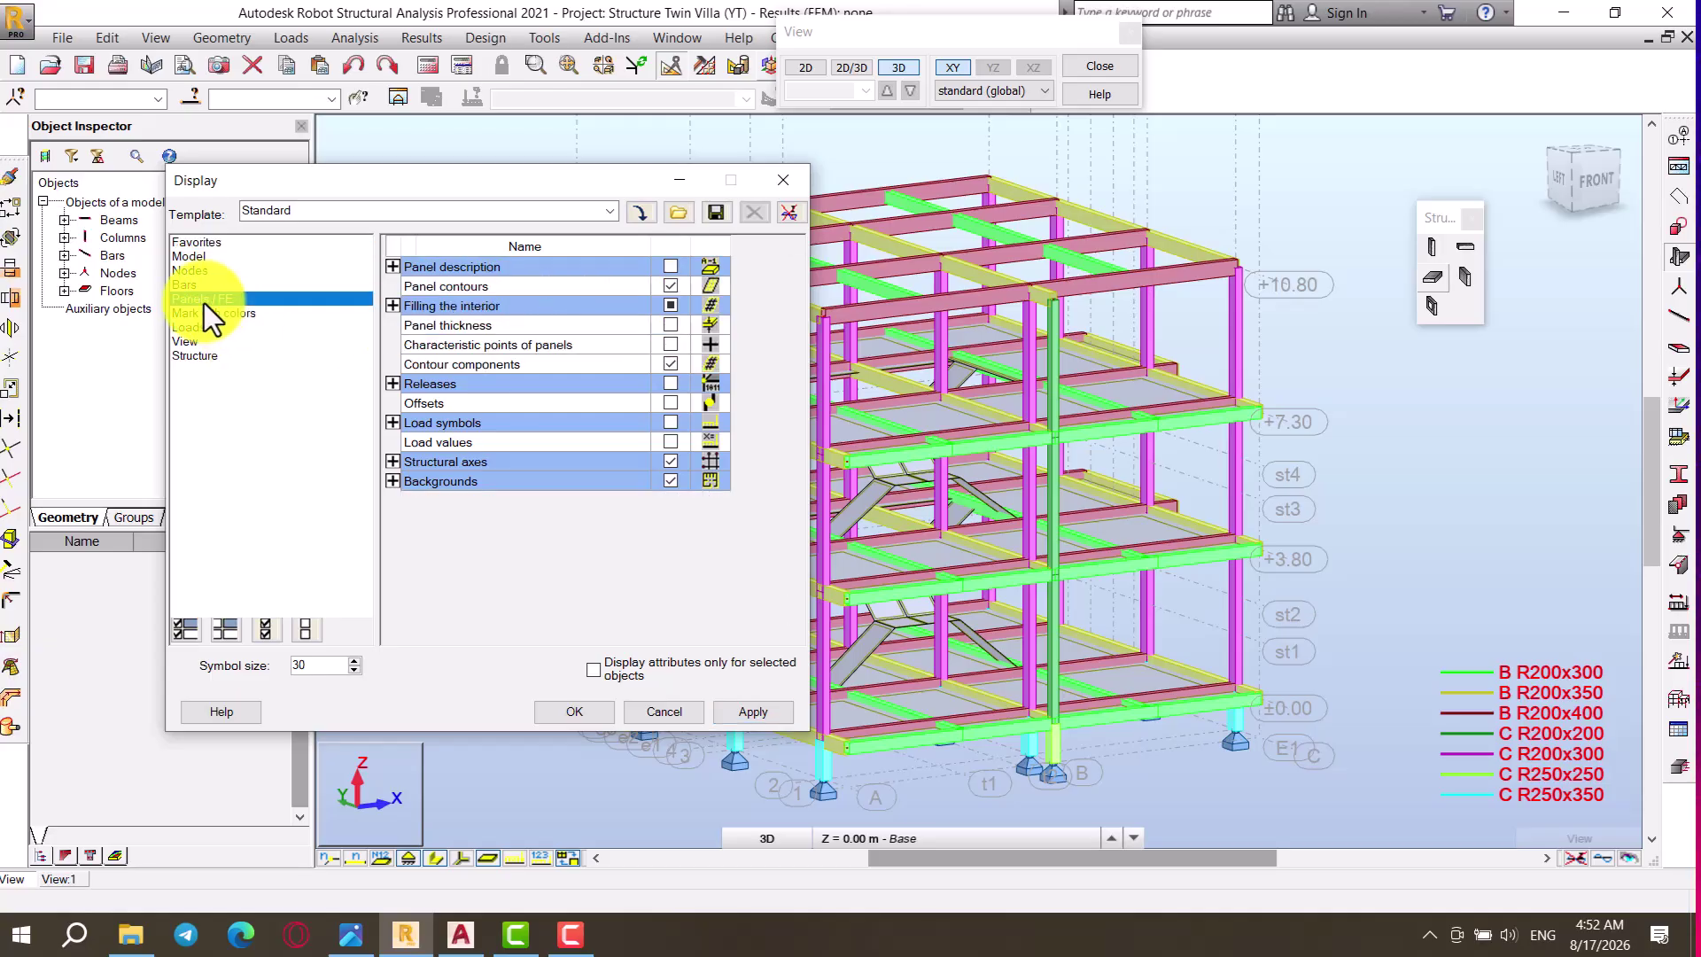
click(669, 325)
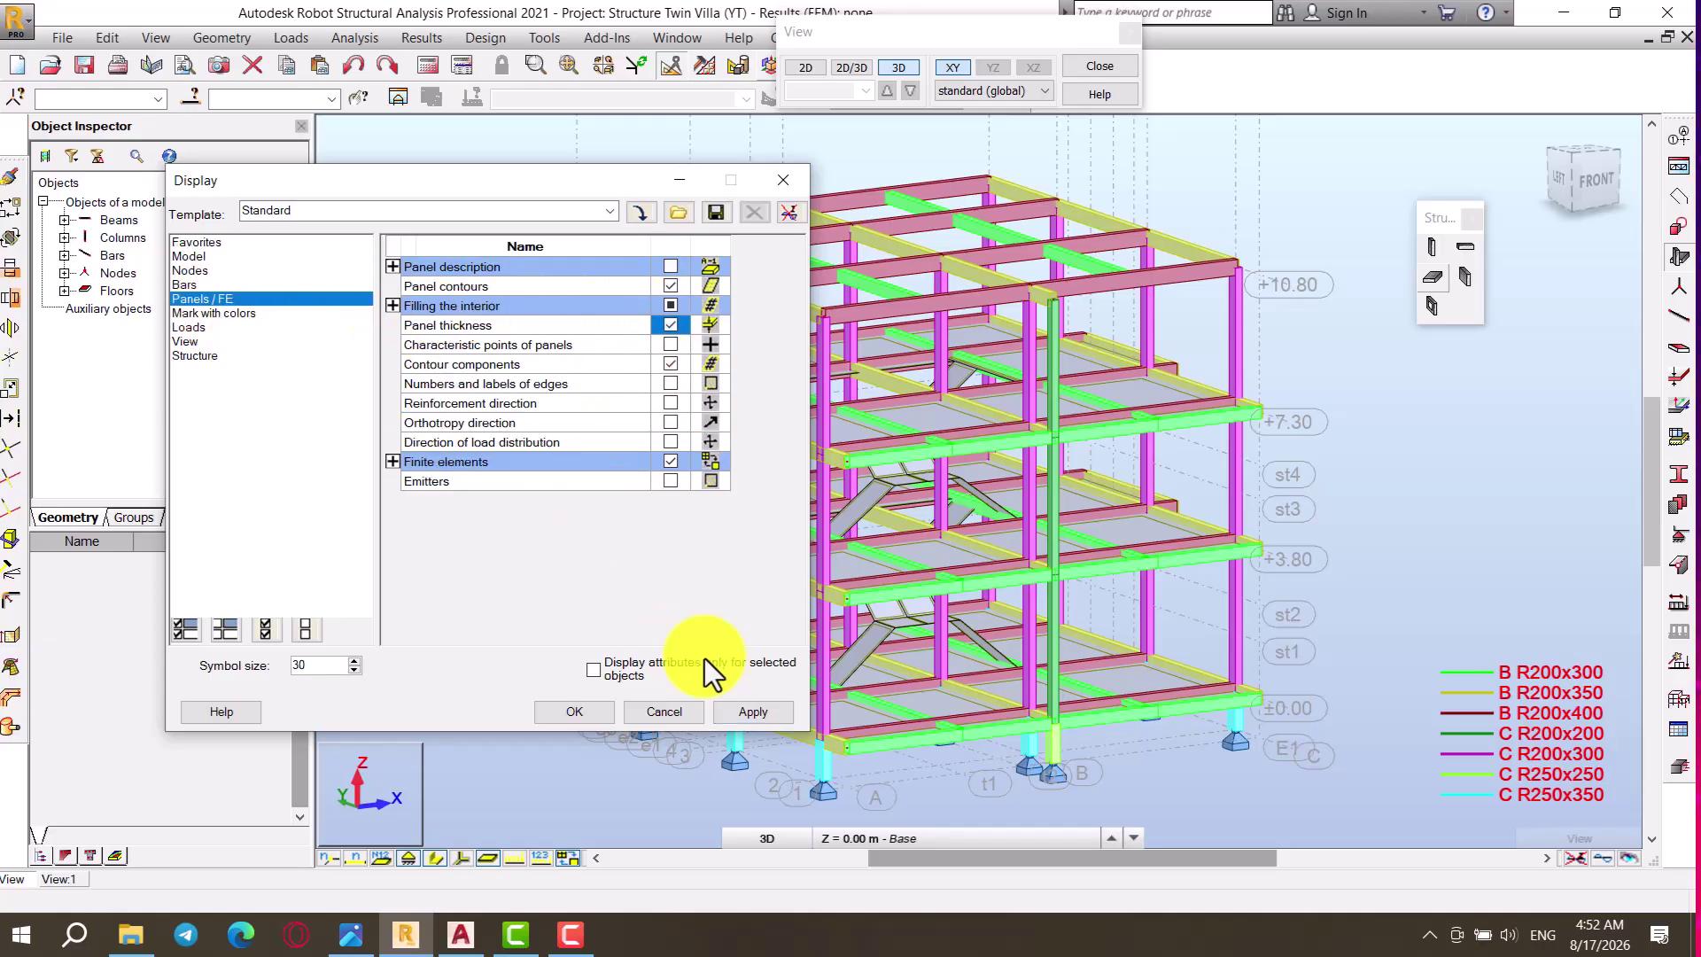
click(746, 712)
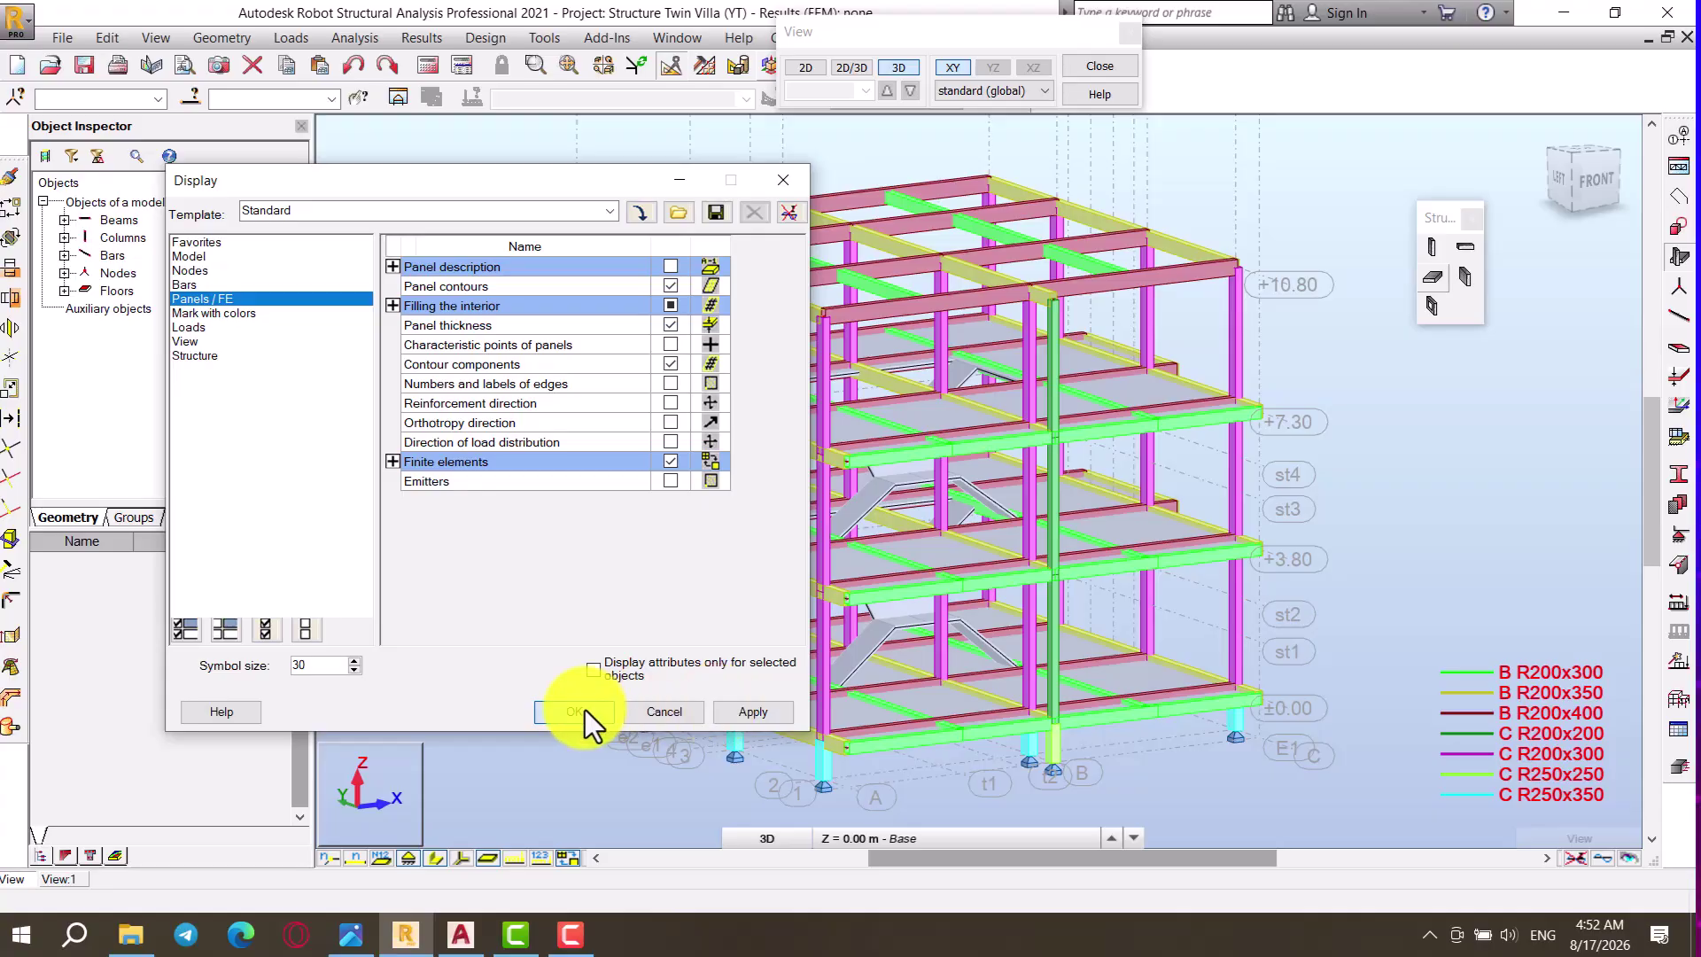
click(574, 712)
Step: Examine the stair flights and floor slabs up close, and switch to the Lesson 05 overview image in the photo viewer
scroll(820, 519, up, 2)
scroll(896, 489, up, 5)
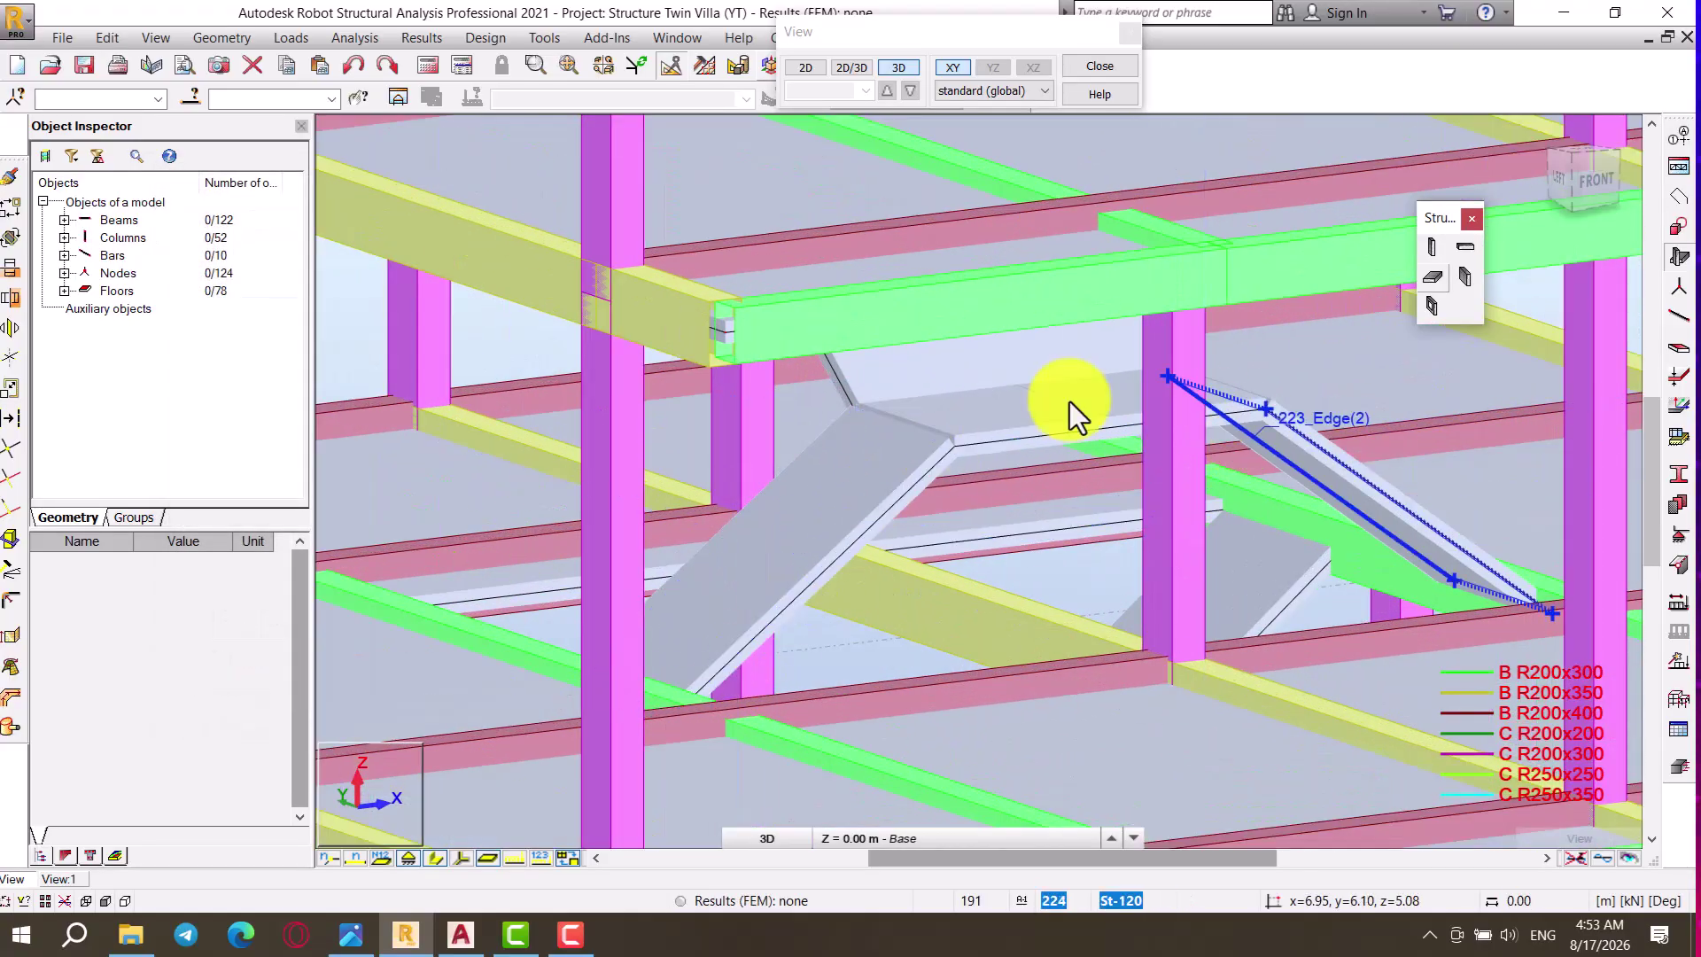
scroll(944, 396, down, 3)
scroll(936, 362, down, 3)
scroll(884, 689, up, 5)
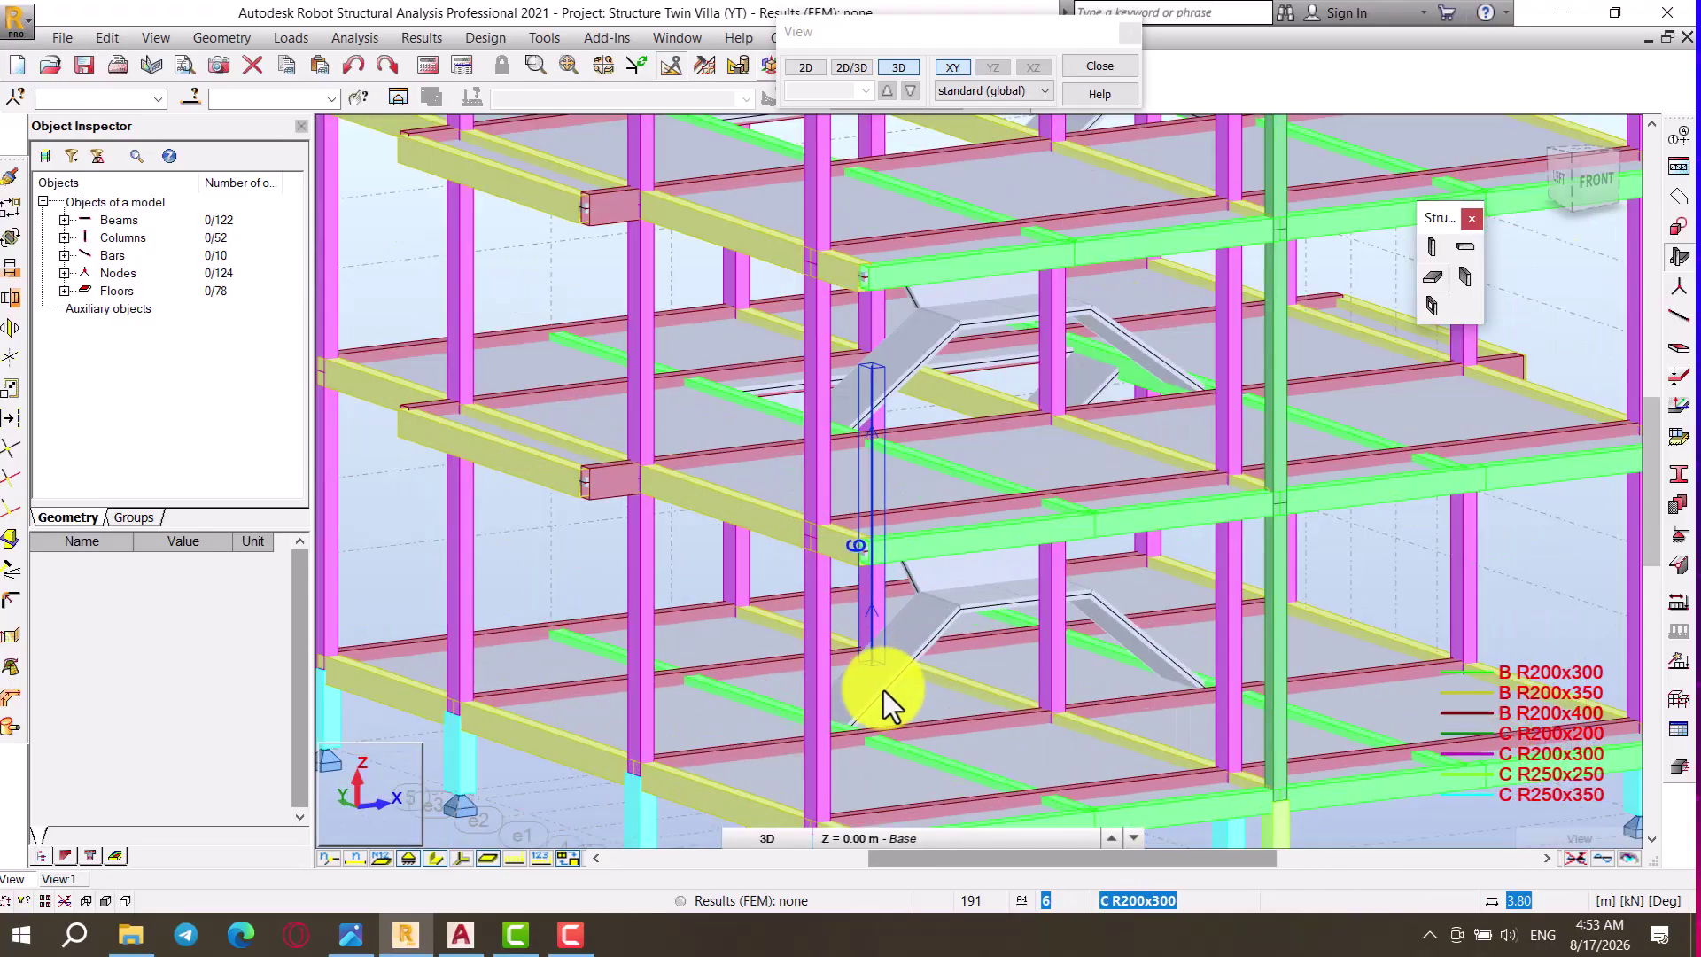
scroll(927, 650, down, 4)
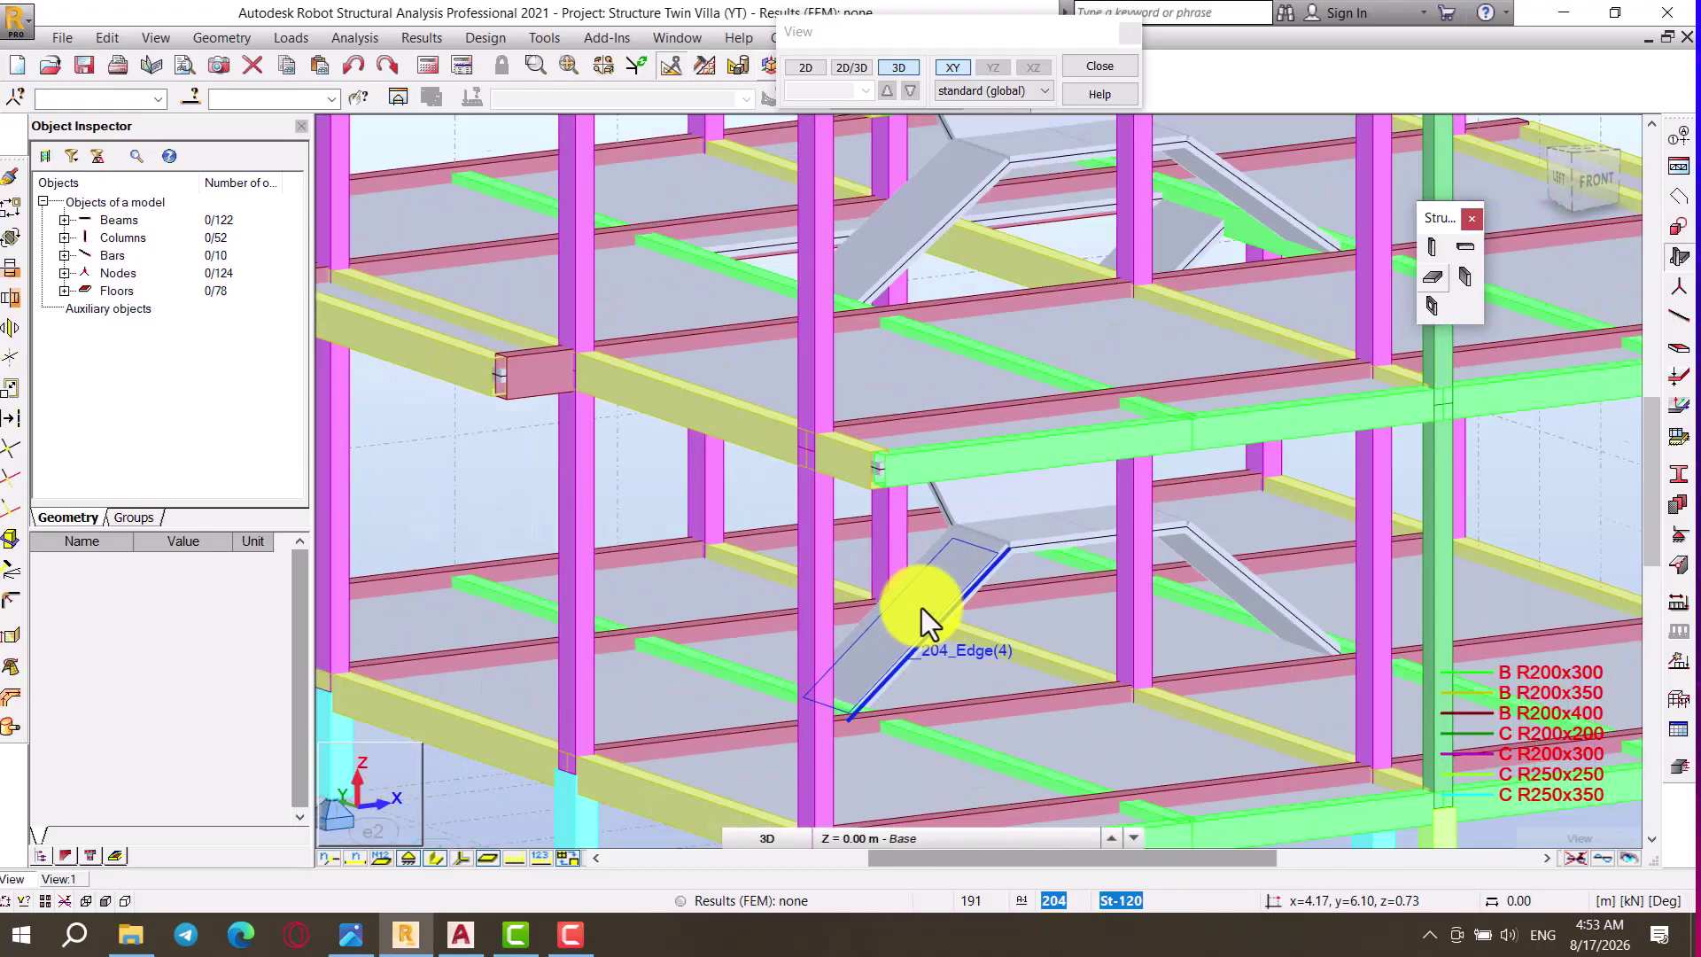
click(354, 935)
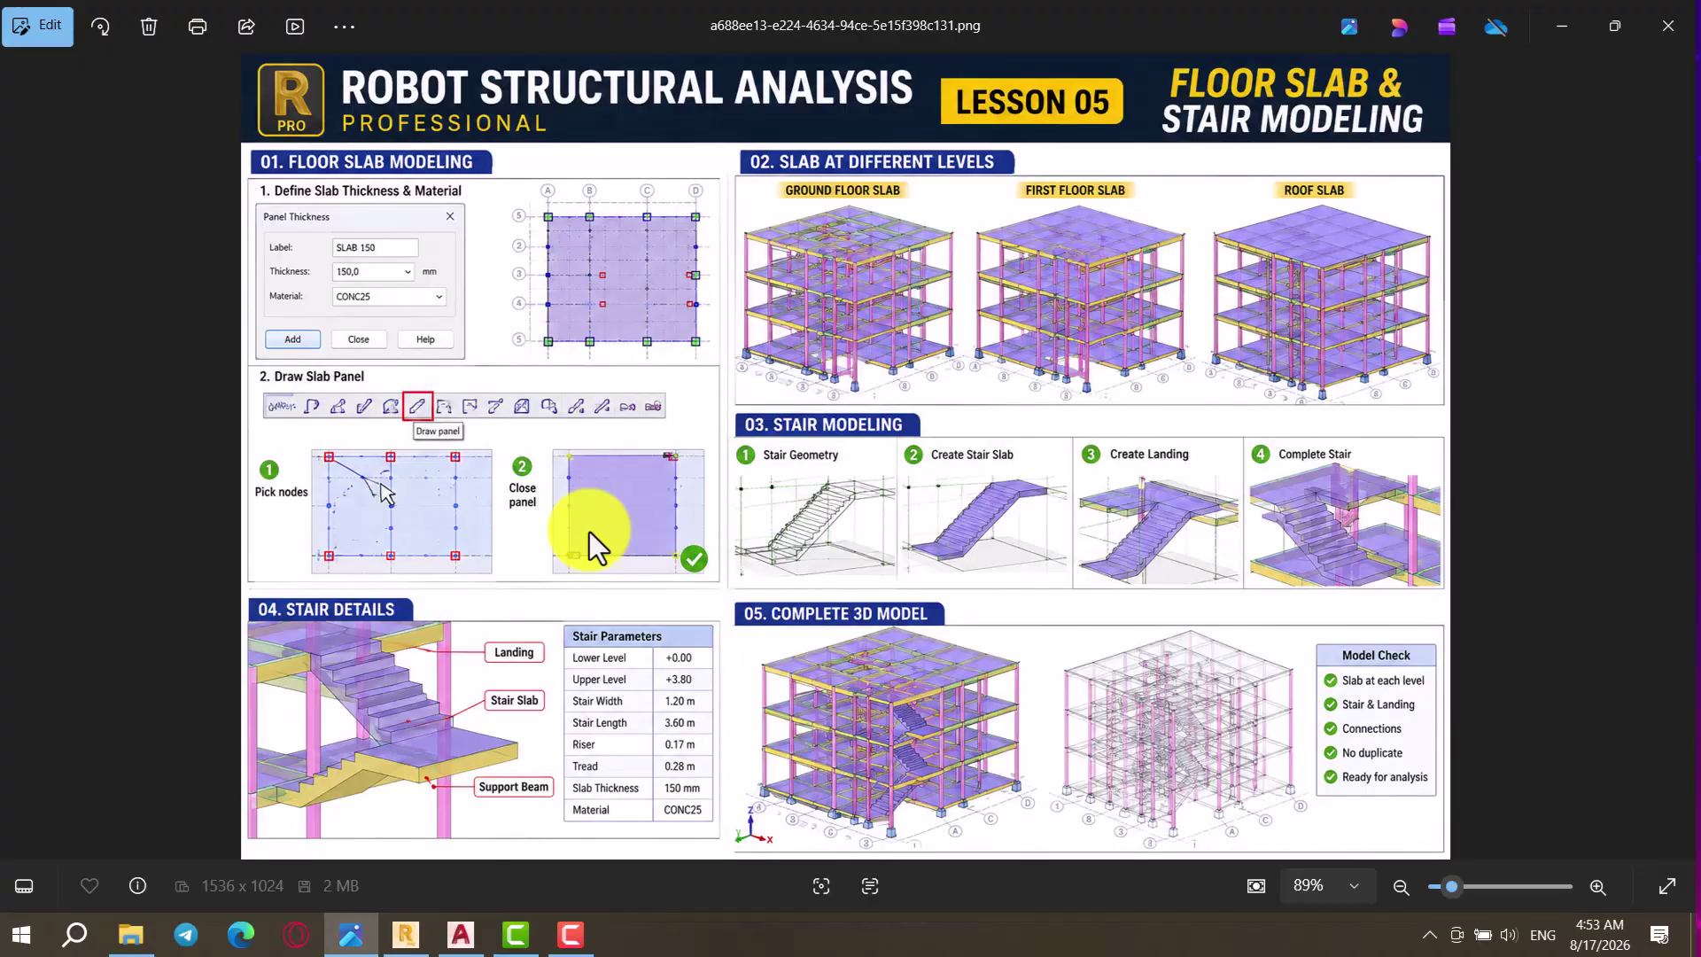